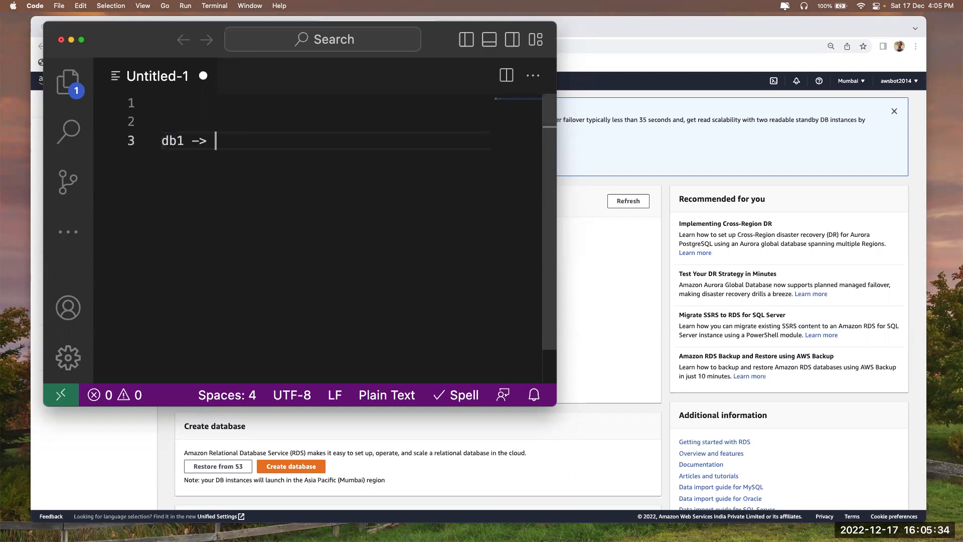
Type the 'Source Database' and 'db2 -> Target Database' note lines
type("Database")
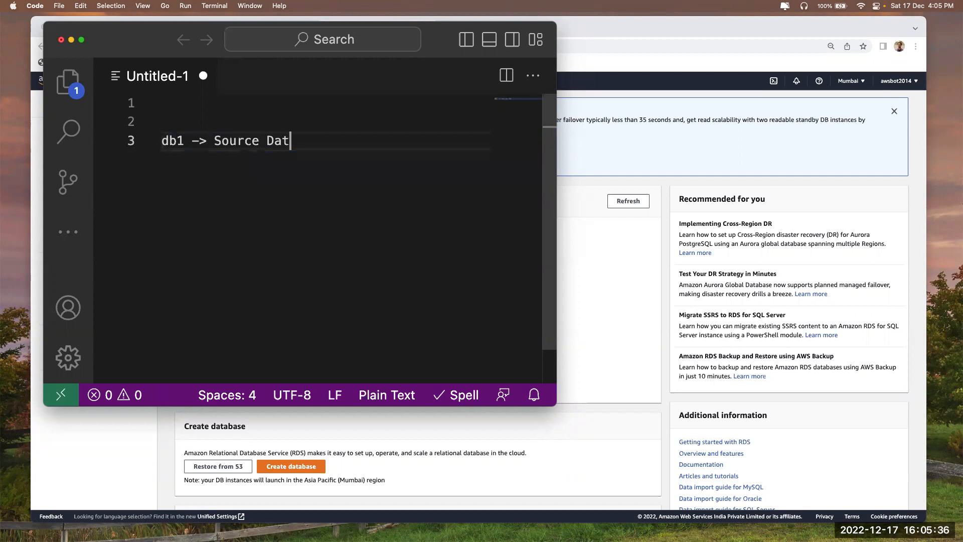
key("Return")
type("db")
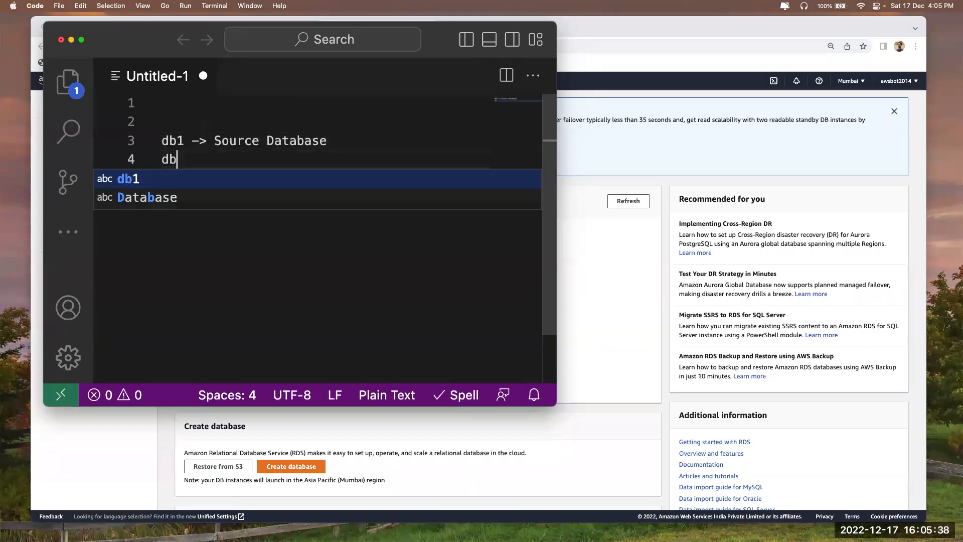
type("2 -> Tar")
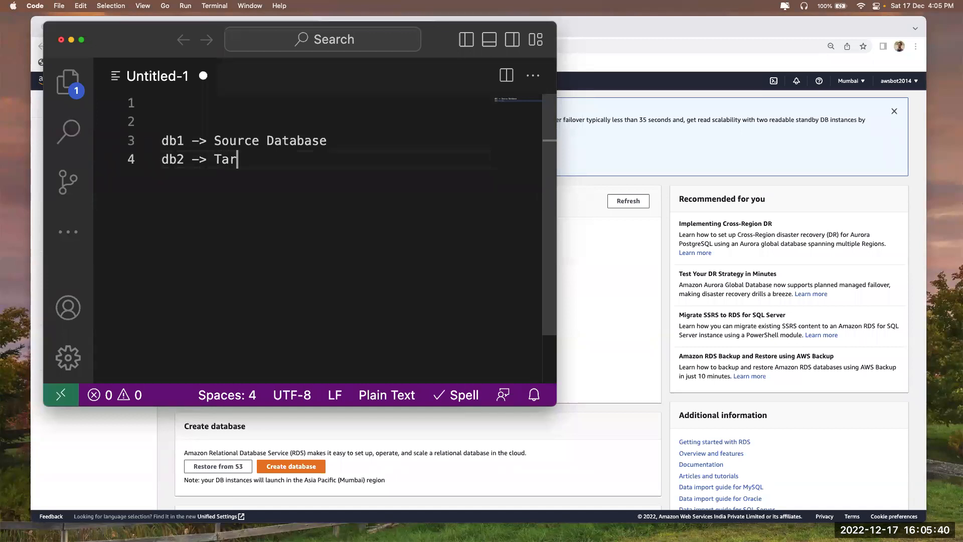
type("get Database")
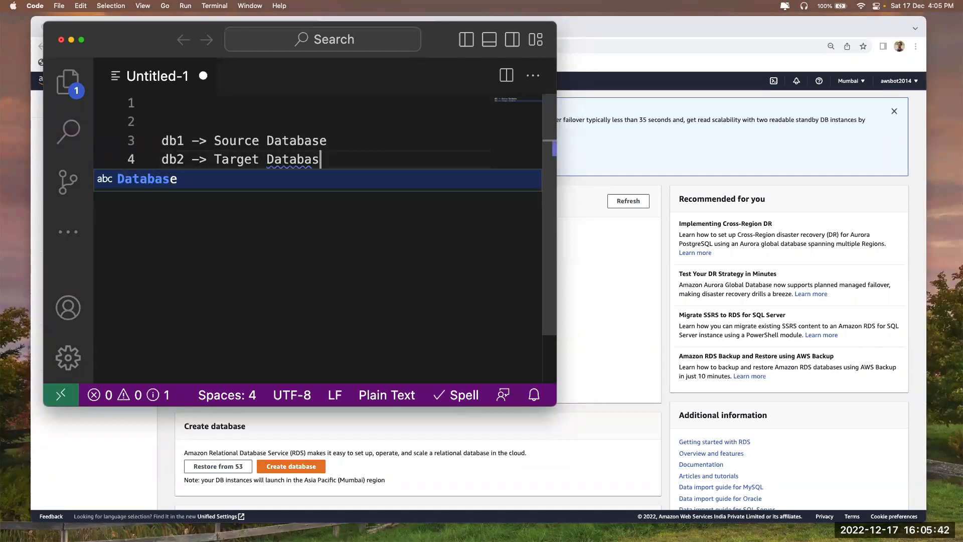
key("Return")
key("Return")
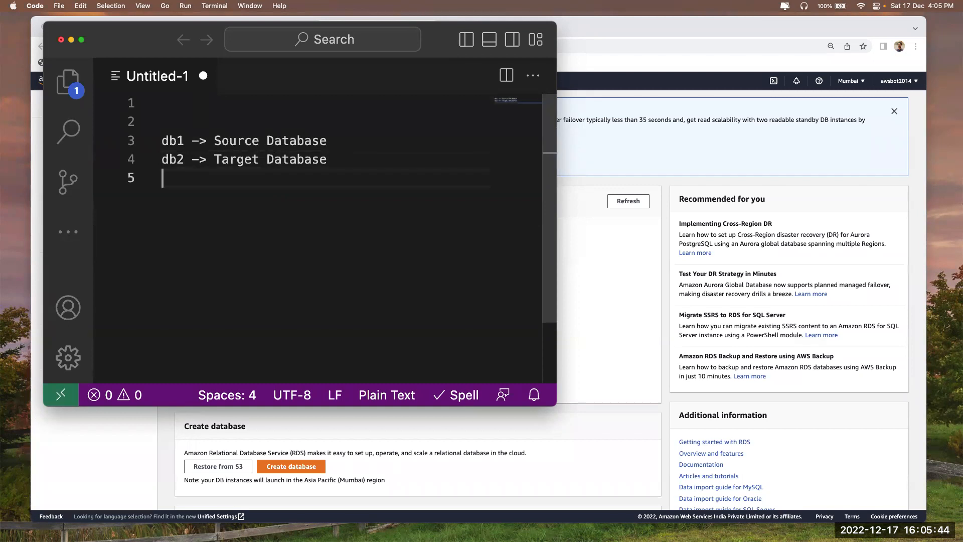
left_click(335, 142)
key("Down")
key("Down")
key("Down")
Add 'db1-> Database ->Tables', 'Migration Activity', two '..' placeholder lines and 'd2->'
type("db")
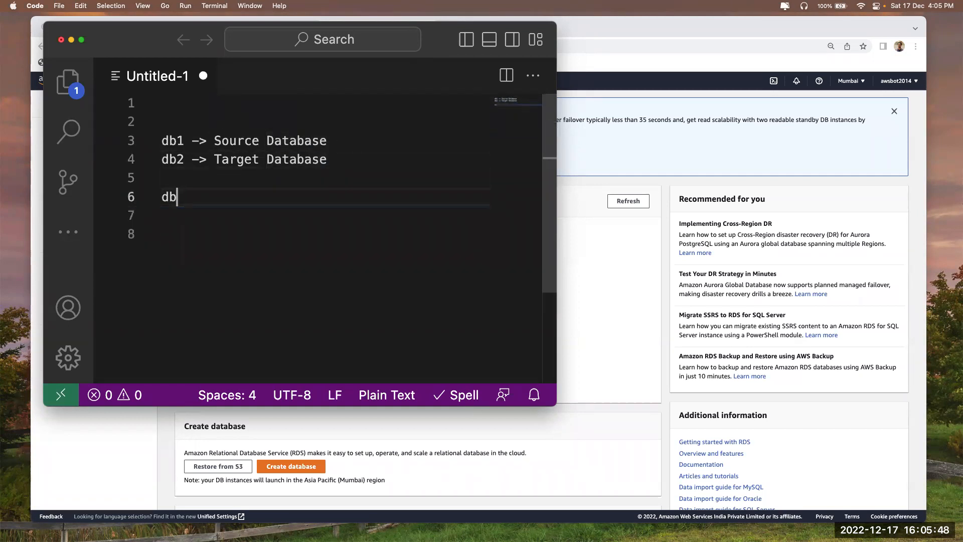
type("1-> Database -")
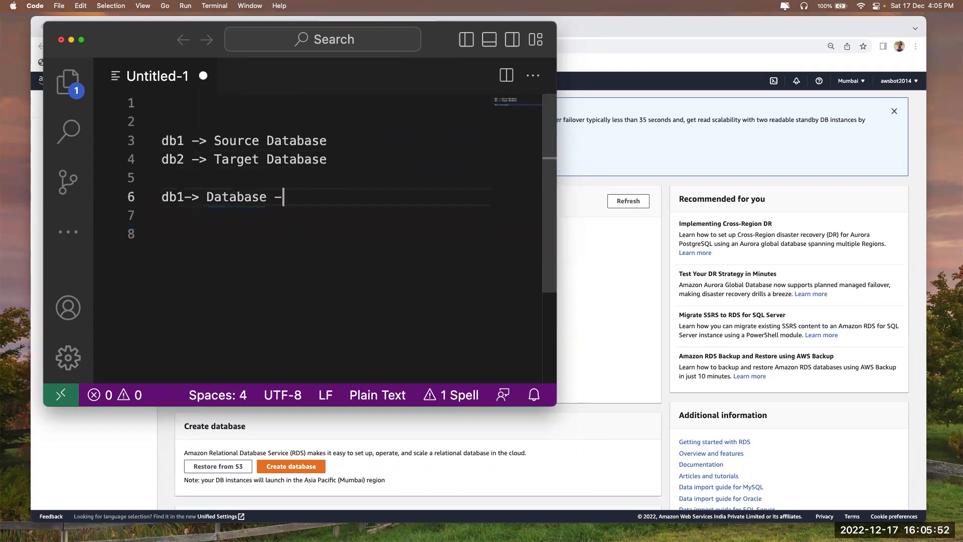
type(">Tables")
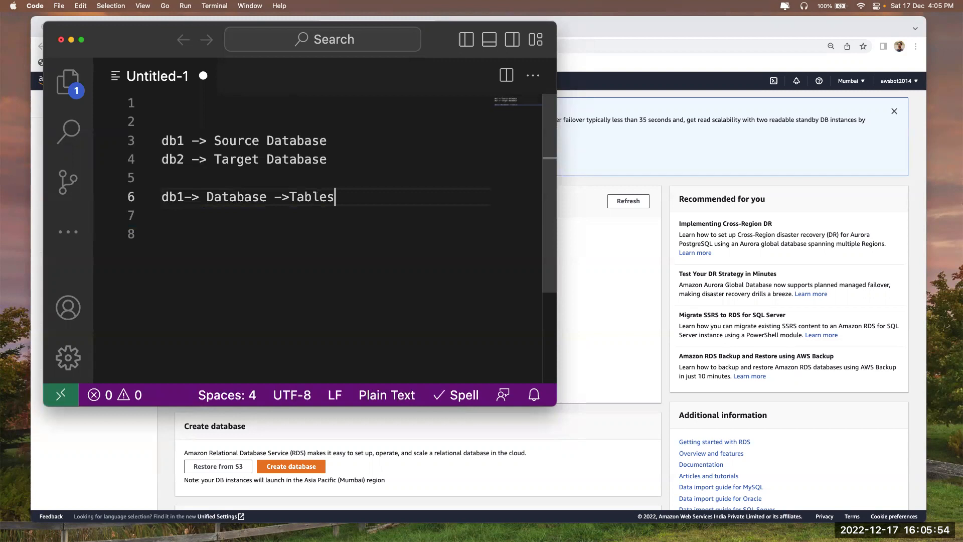
key("Return")
type("Migration Activity")
key("Return")
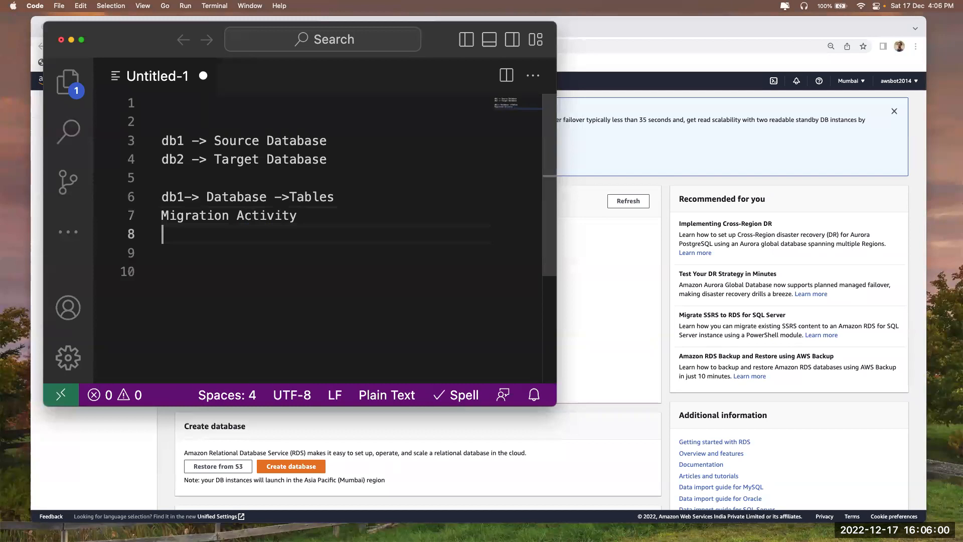
type("..")
key("Return")
type("..")
key("Return")
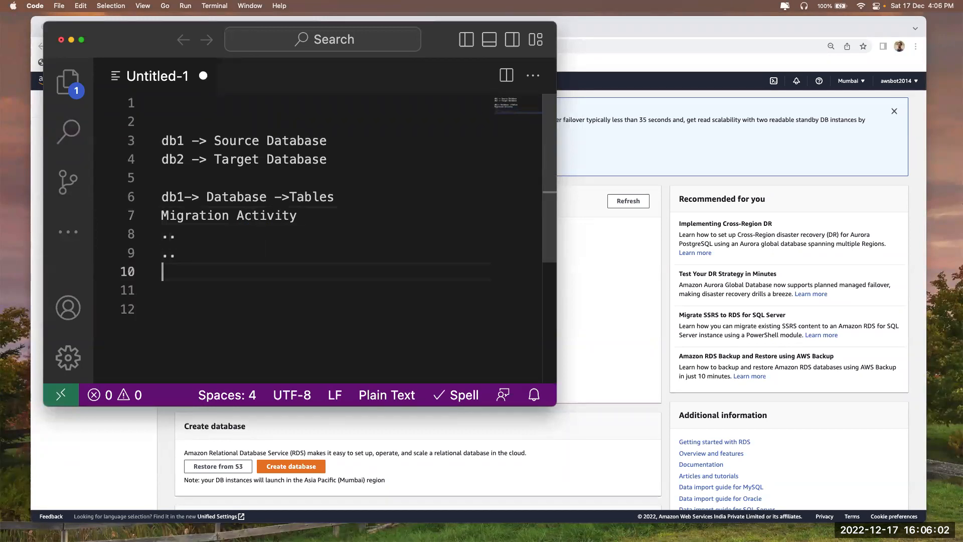
type("d2->")
Reuse 'Database ->Tables' from line 6 to complete line 10 as 'd2-> Database ->Tables'
left_click_drag(206, 197, 341, 197)
key("super+c")
left_click(220, 266)
key("super+v")
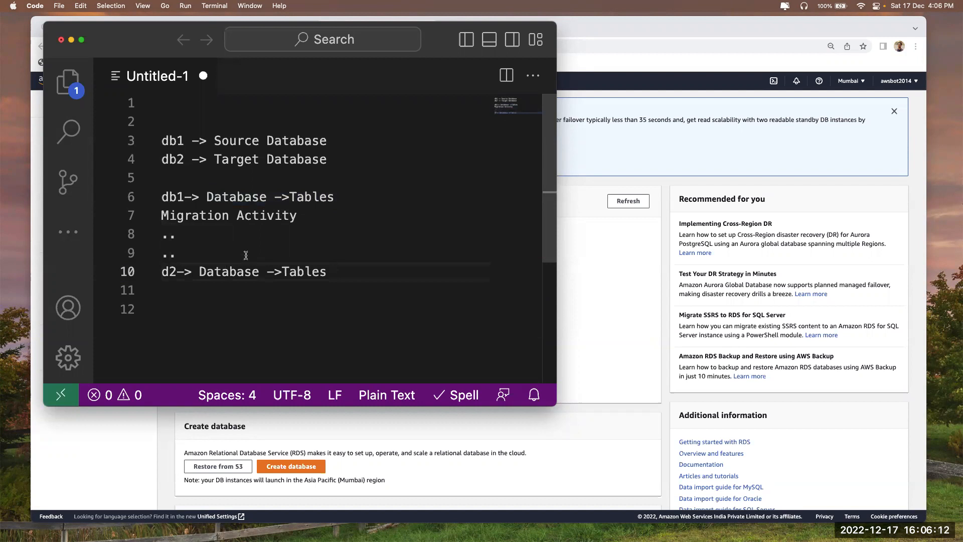
Append '(RDS)' to both the source and target database lines
left_click_drag(184, 143, 162, 143)
left_click(337, 145)
type("(RDS")
key("Right")
key("Left")
key("Down")
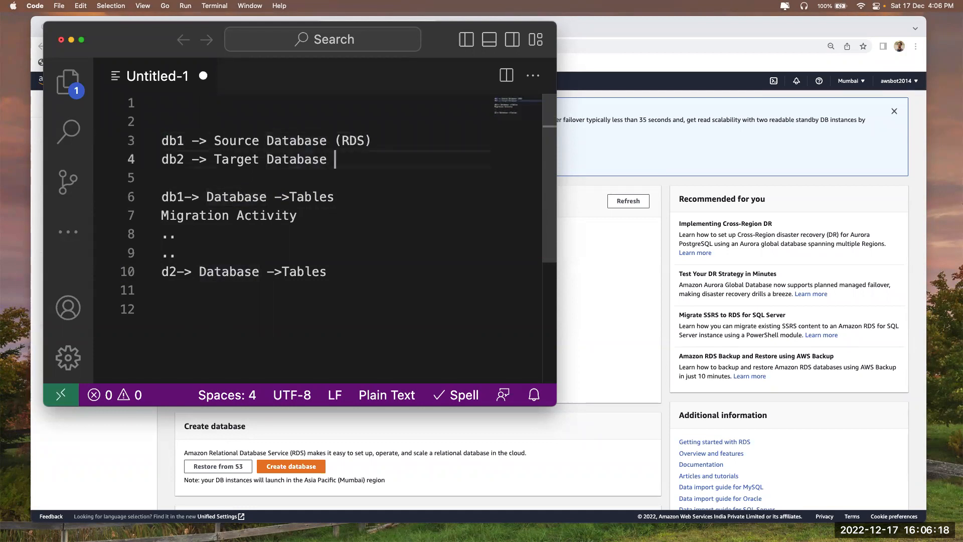
type("(RDS")
key("BackSpace")
type("DS")
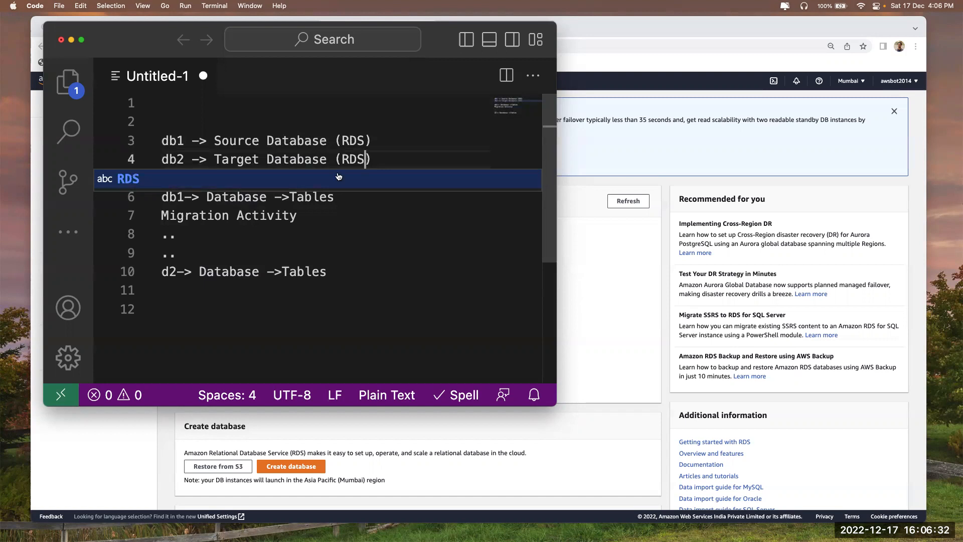
left_click(334, 155)
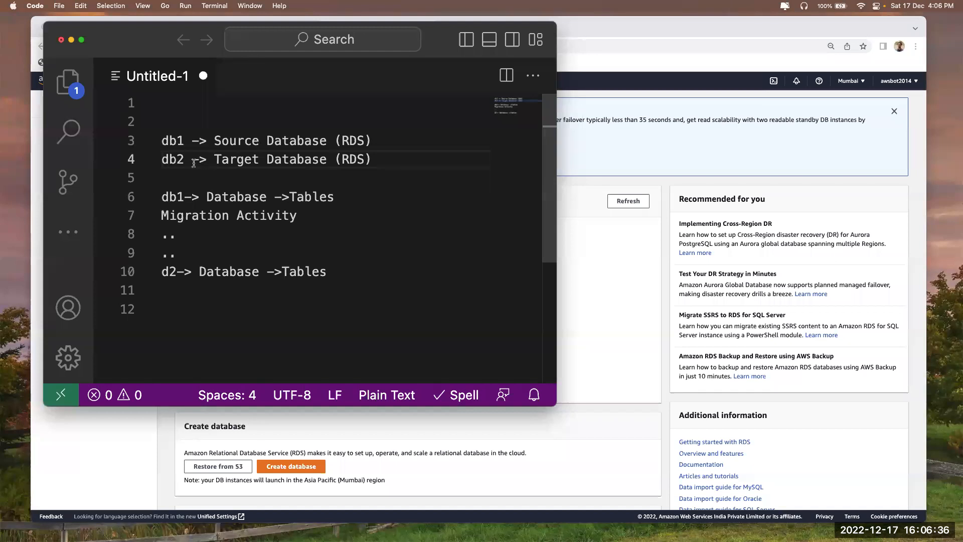
Add a '*/*/*/*/*/*/*/*/*/' separator line below the existing notes
left_click(395, 271)
key("Return")
key("Return")
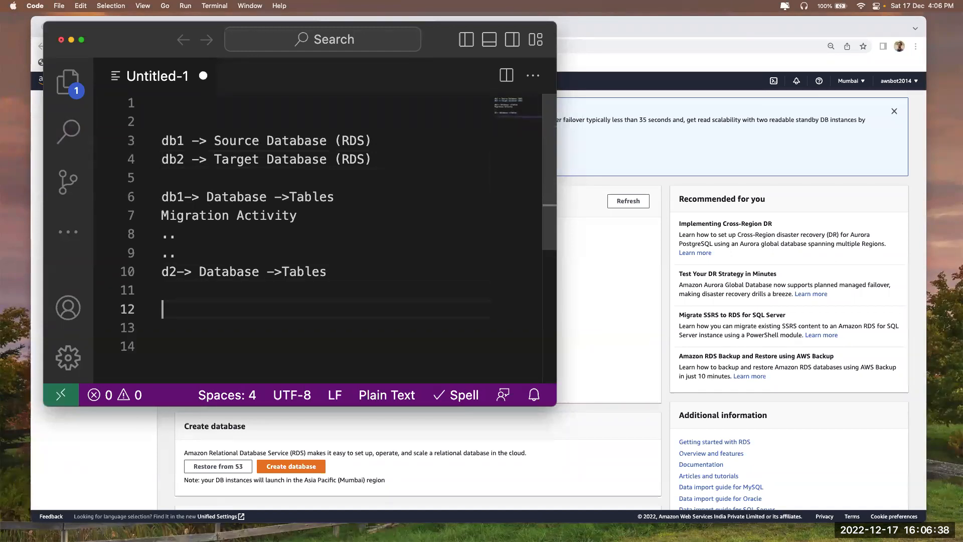
type("/*")
key("BackSpace")
key("BackSpace")
type("*/")
left_click_drag(179, 311, 174, 312)
left_click(202, 314)
type("*/*/*/*/*/*/*/*/*/")
Copy 'Migration Activity' onto line 13 and add '1) Source EndPoint' beneath it
left_click_drag(300, 216, 152, 216)
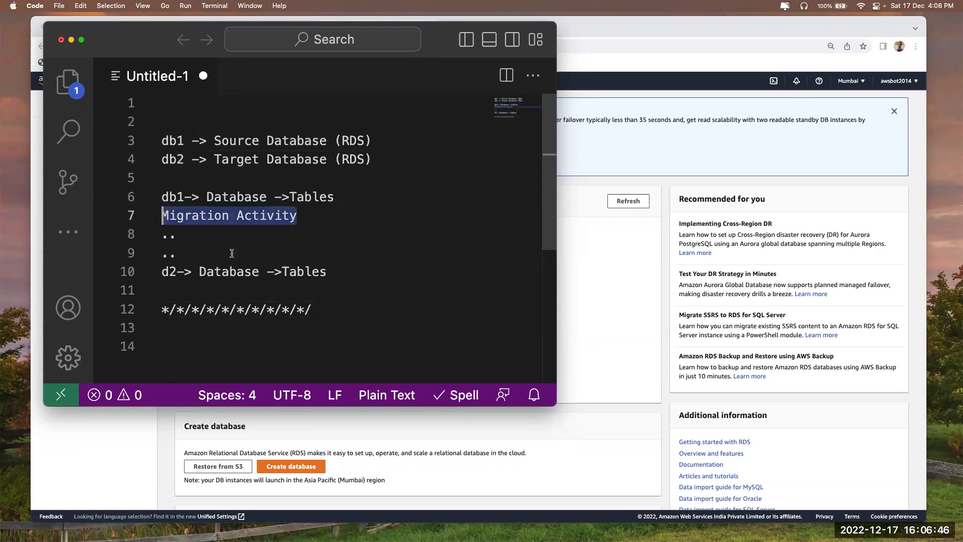
key("cmd+c")
left_click(254, 328)
key("cmd+v")
key("Return")
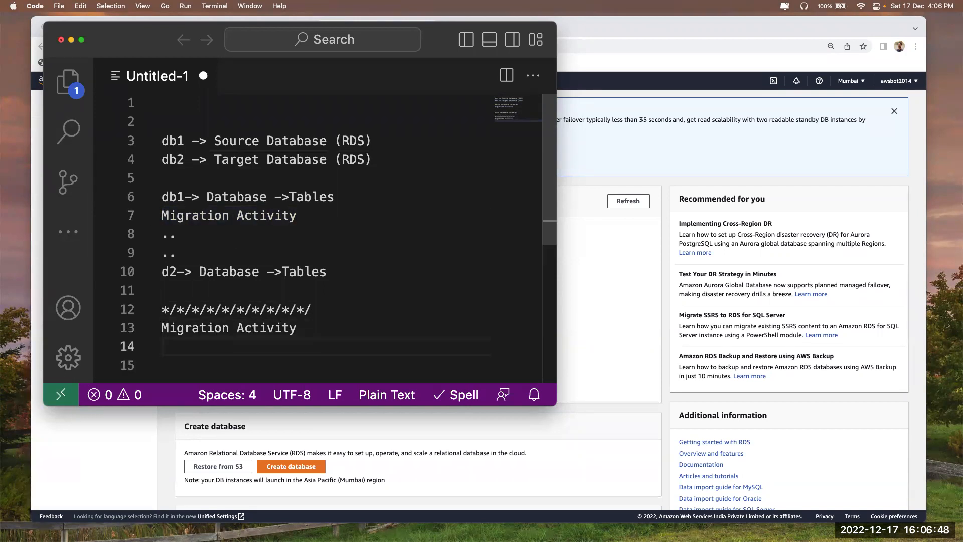
type("1) S")
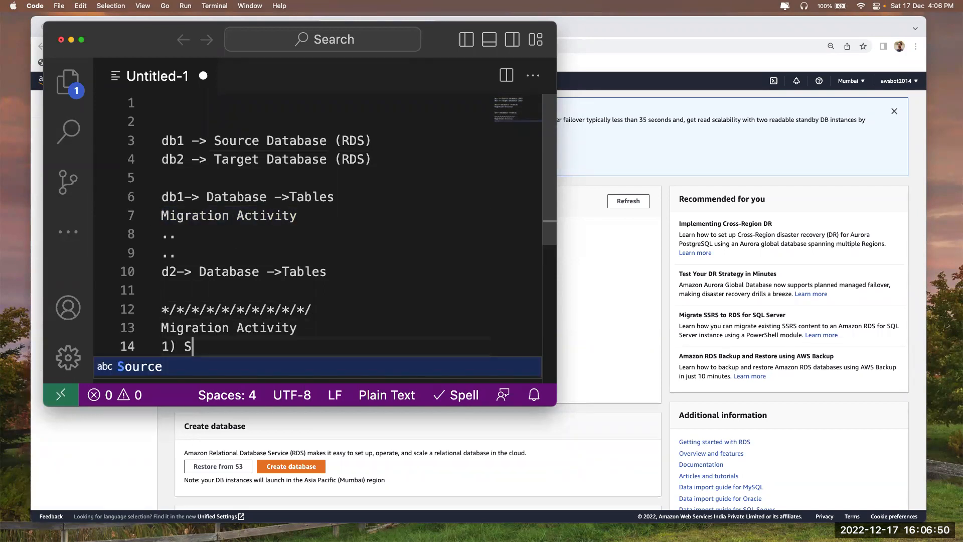
type("ource EndPoint")
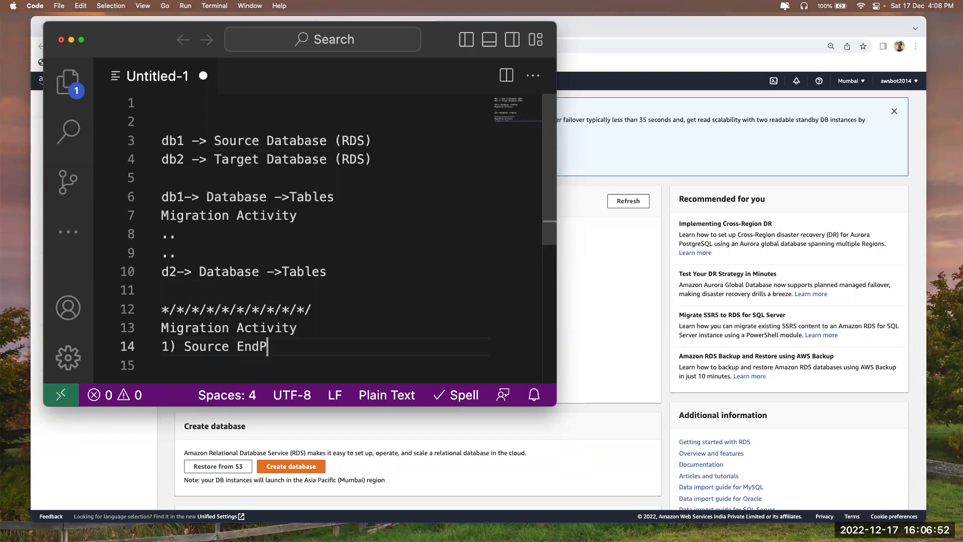
Add '2) Target EndPoint' as the second list item
key("Return")
type("2) R")
key("Escape")
key("BackSpace")
type("Targ")
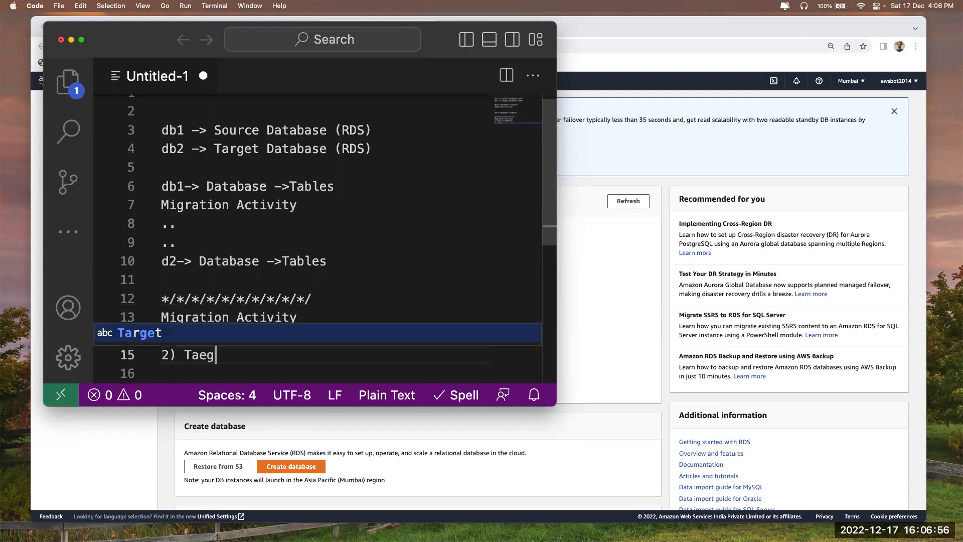
key("BackSpace")
key("BackSpace")
type("rget Endpo")
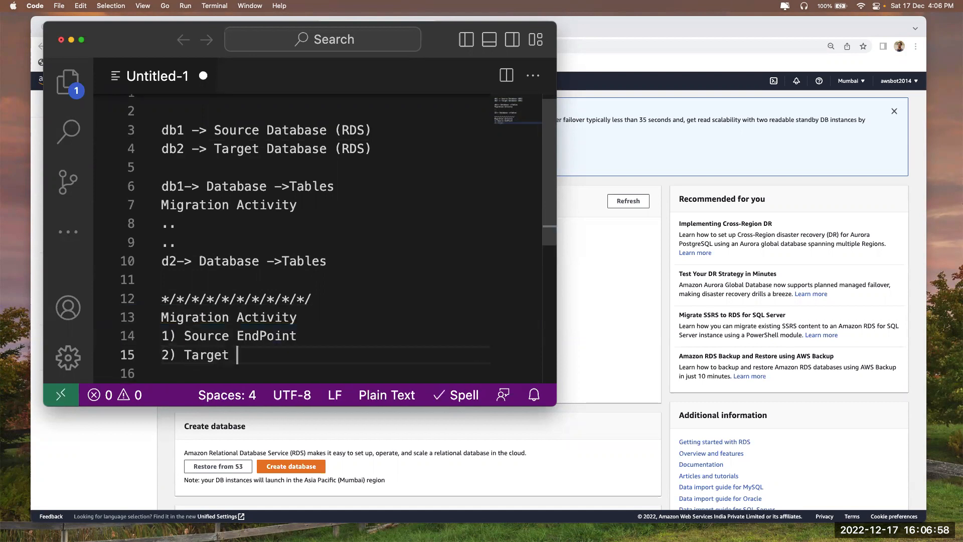
key("Tab")
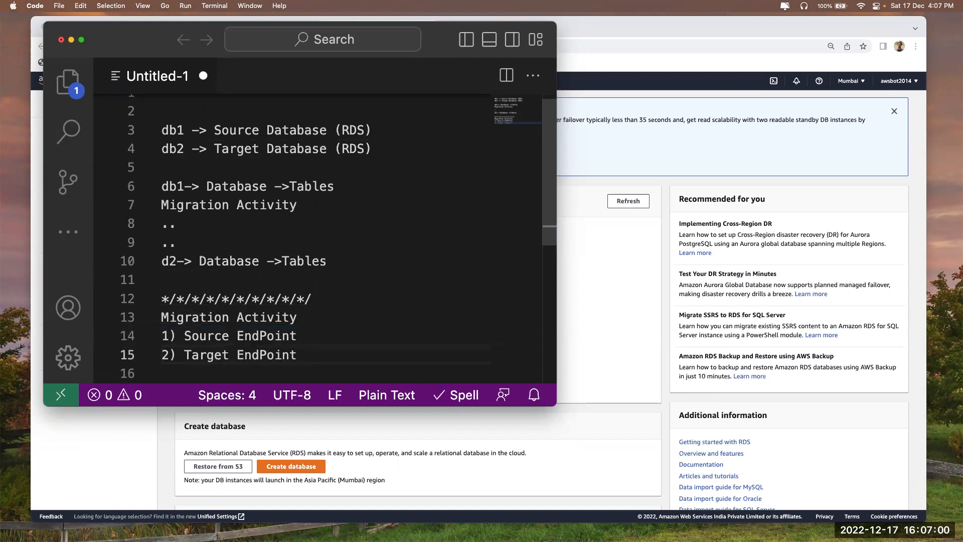
Add '3) Replication Instance' and '4) Migration Task' to the list
key("Return")
type("3) Replica")
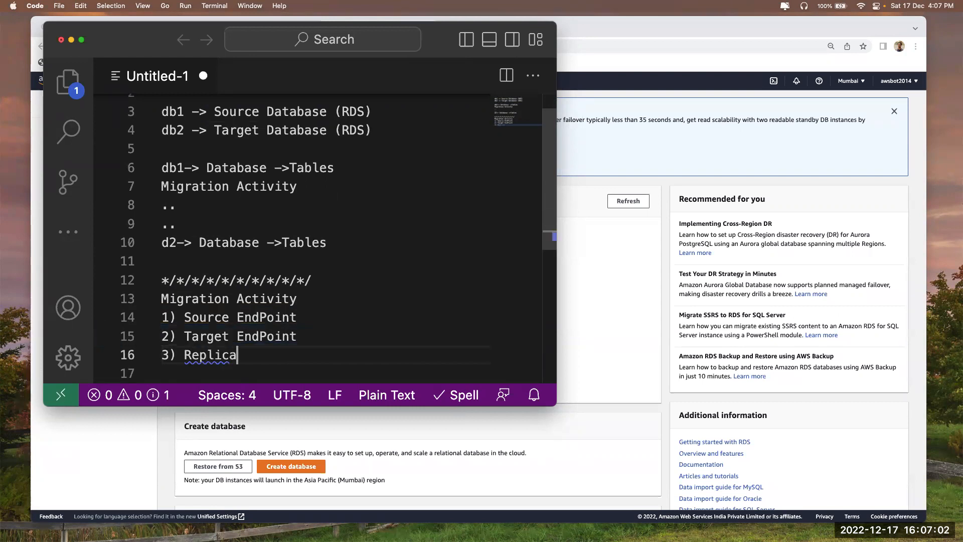
type("tion Instan")
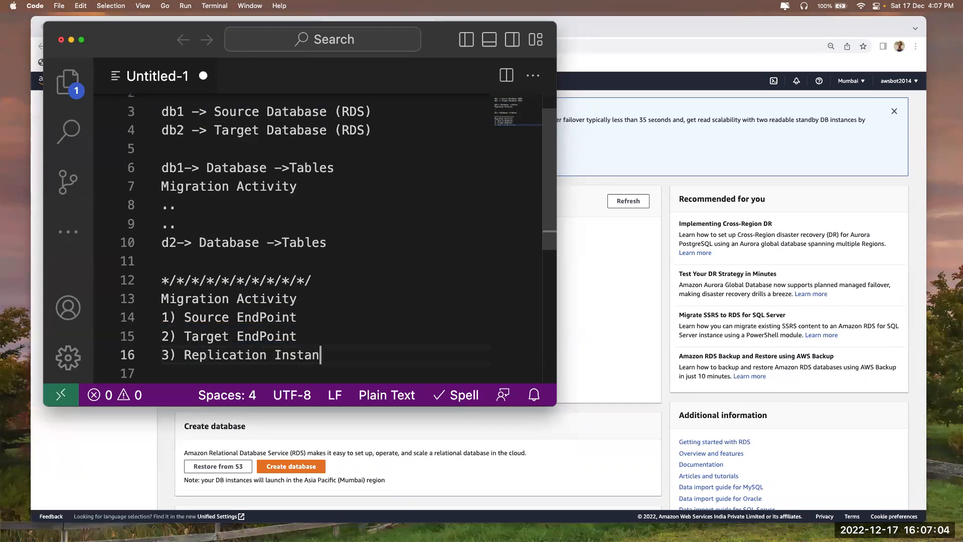
type("ce")
key("Return")
type("4) ")
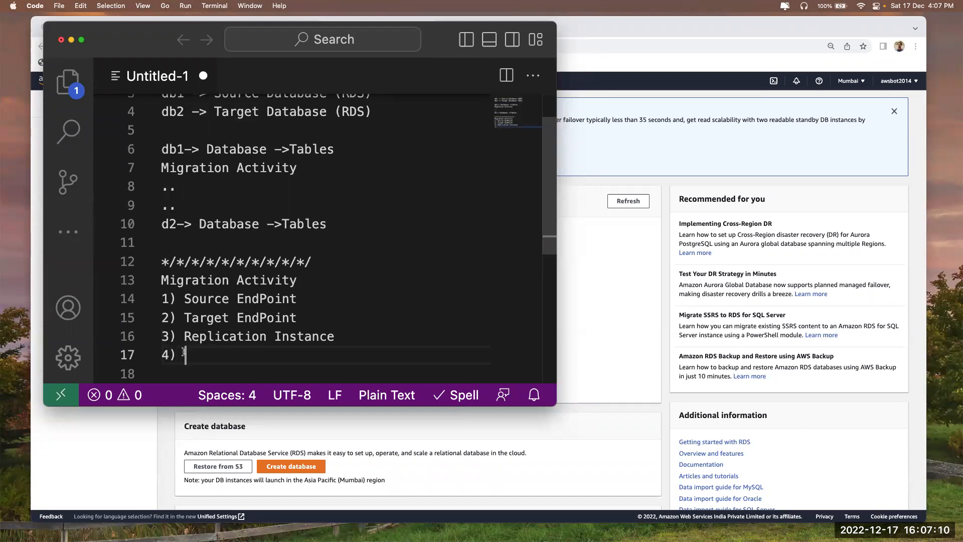
type("Migraiton")
key("BackSpace")
key("BackSpace")
key("BackSpace")
key("BackSpace")
key("BackSpace")
key("BackSpace")
type("ation Task")
scroll(277, 267, "up", 1)
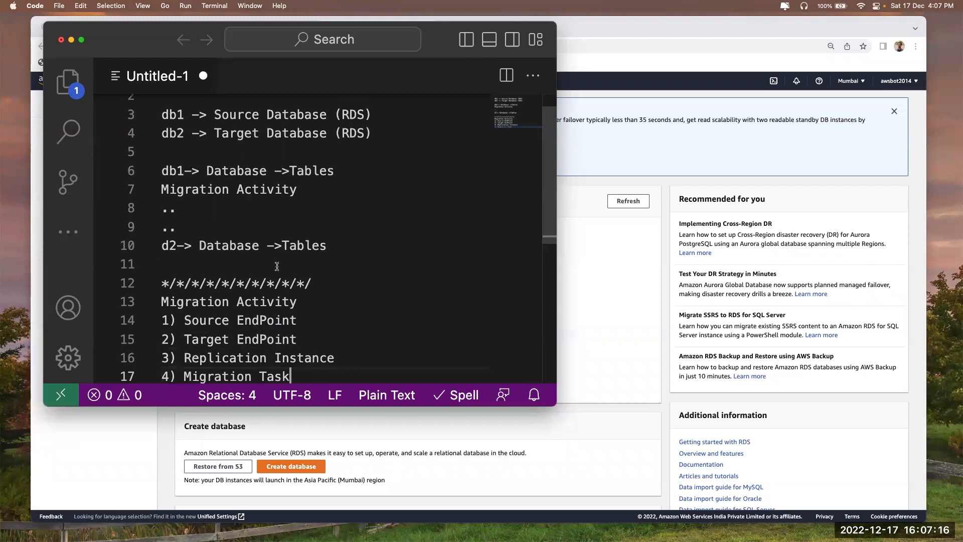
scroll(277, 267, "up", 2)
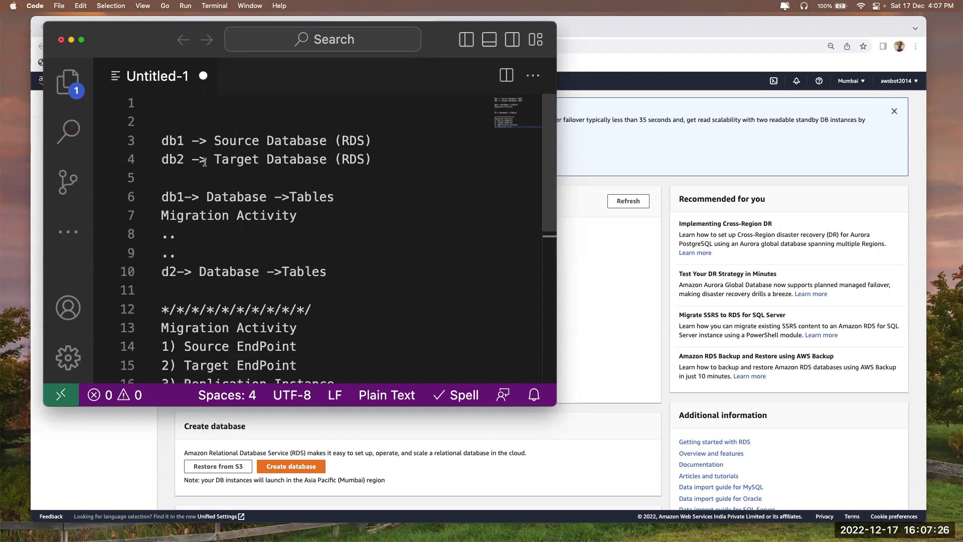
Highlight the db1 source and db2 target database lines and their names
left_click(368, 142)
left_click_drag(368, 142, 161, 142)
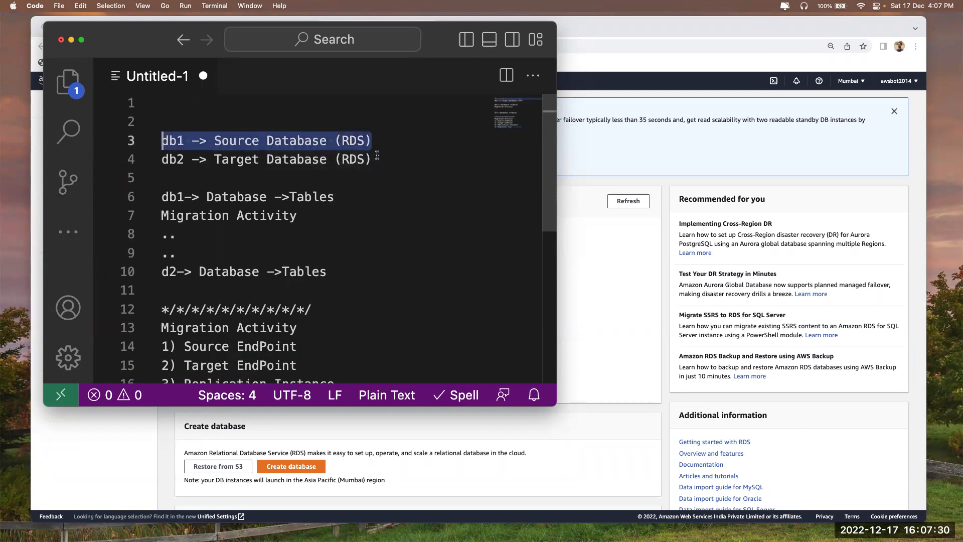
left_click_drag(378, 159, 162, 159)
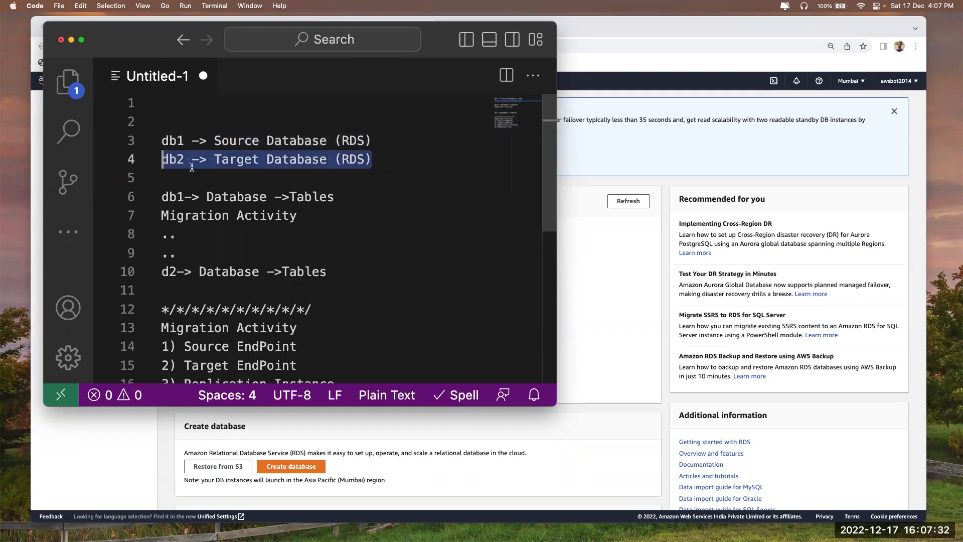
double_click(180, 142)
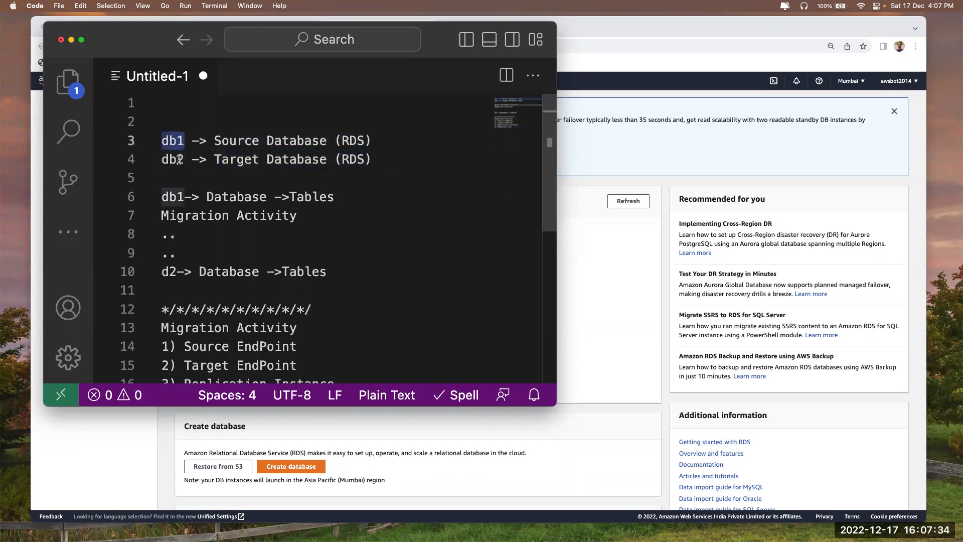
double_click(179, 159)
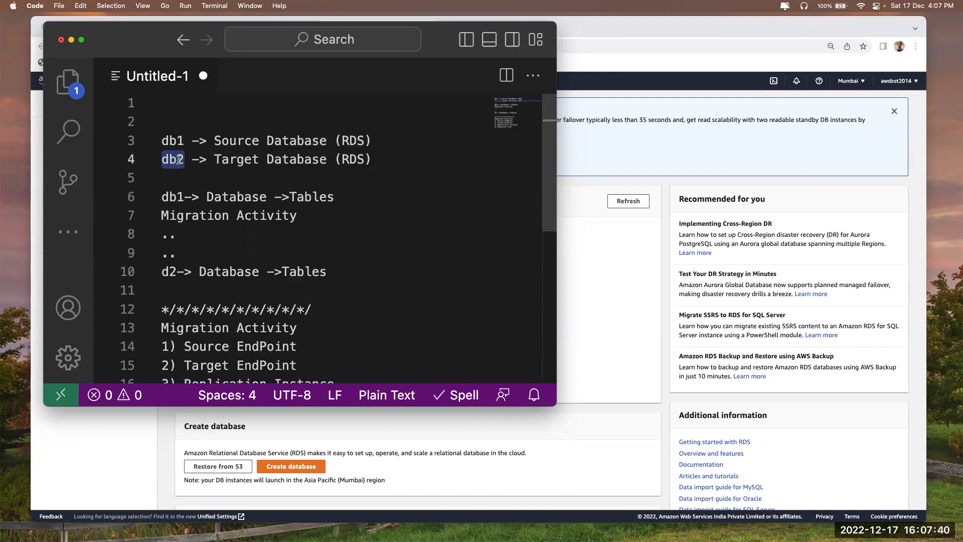
scroll(182, 144, "down", 2)
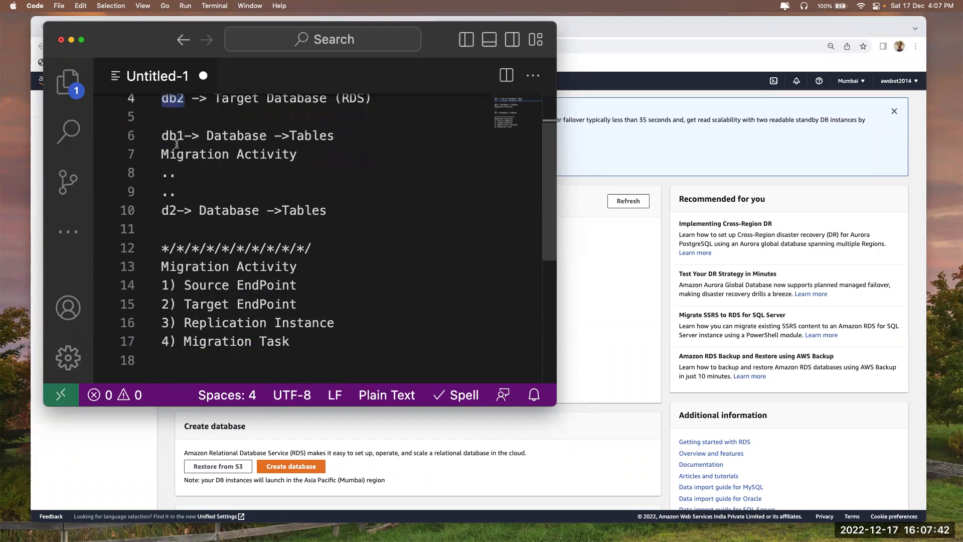
left_click(171, 125)
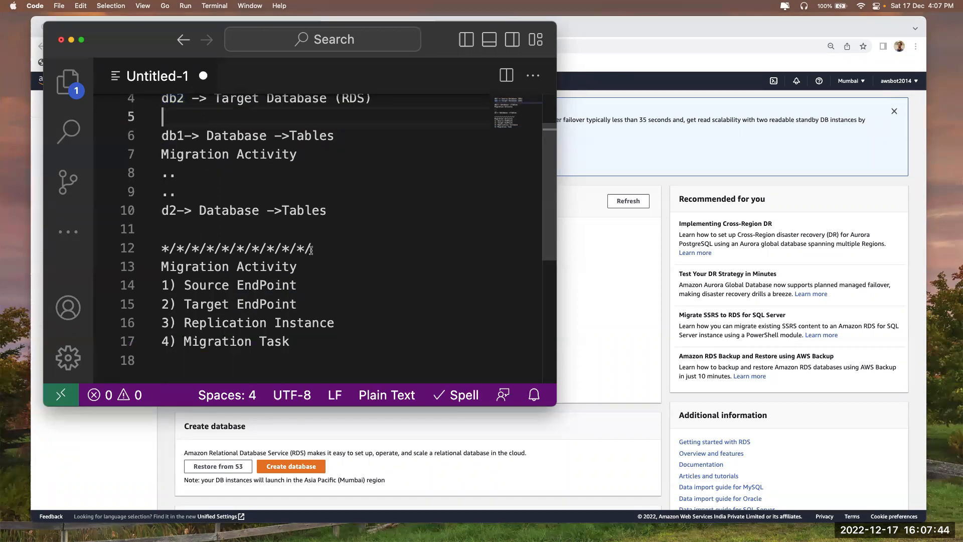
Paste the separator line onto line 5 with a blank line above it
left_click_drag(311, 252, 129, 252)
left_click(178, 115)
key("super+v")
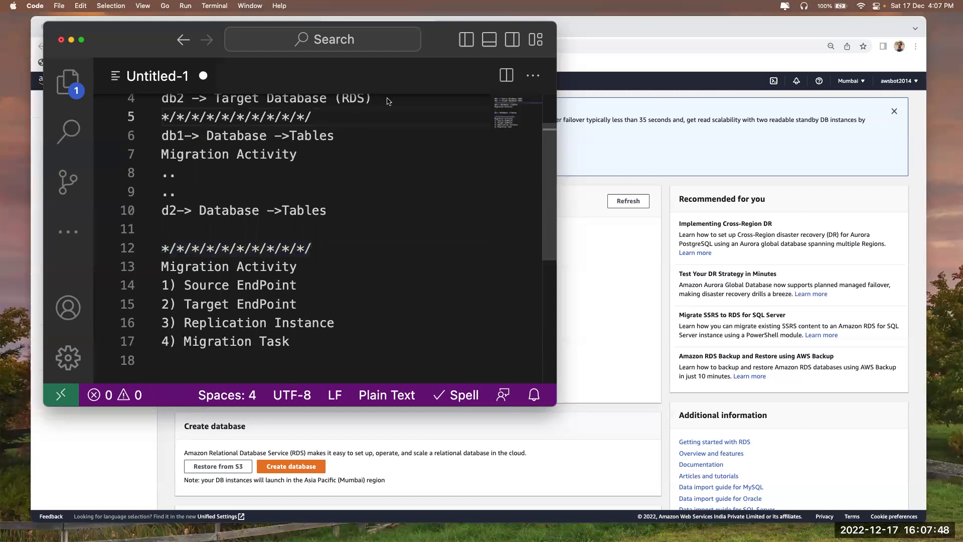
left_click(369, 104)
key("Return")
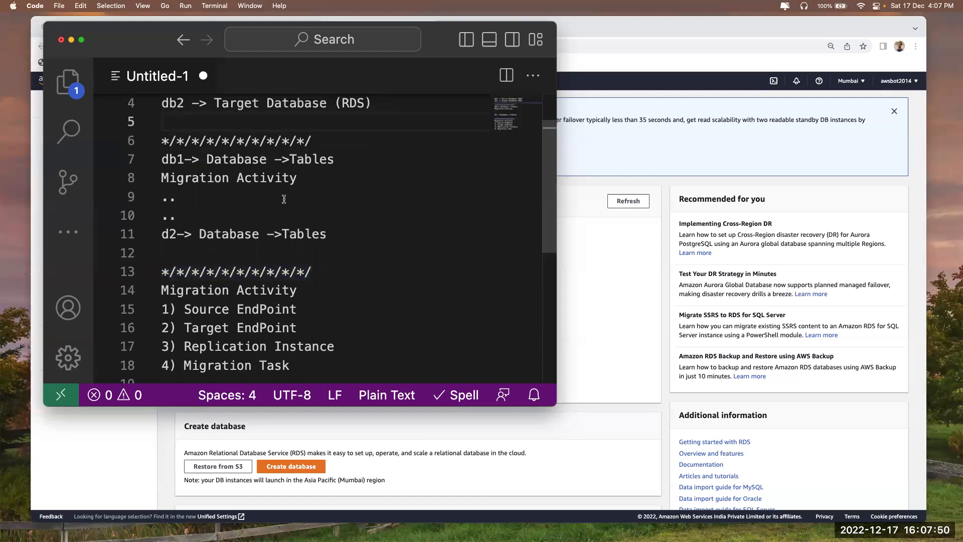
Adjust the blank lines around both separators so they frame the tables block
left_click(189, 257)
key("BackSpace")
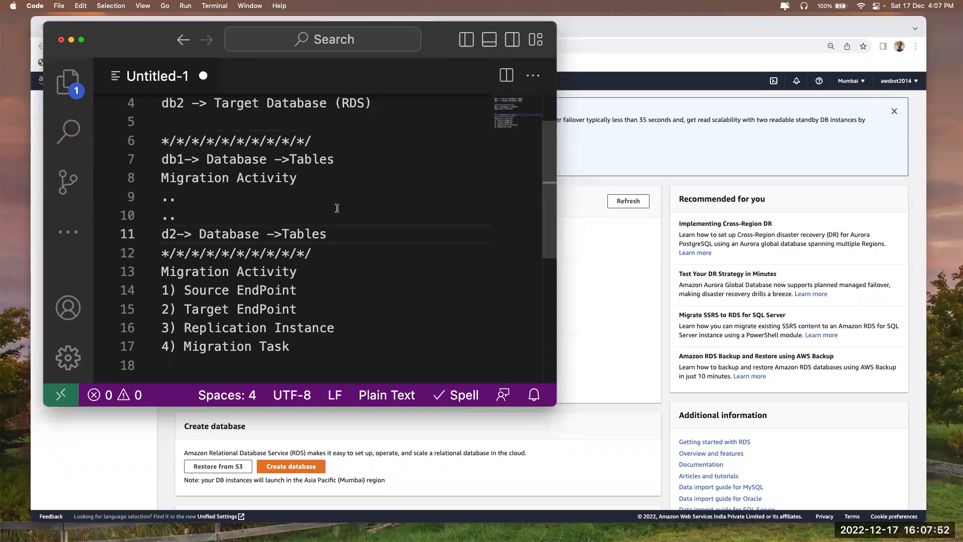
left_click(327, 251)
key("Return")
key("Return")
left_click(330, 140)
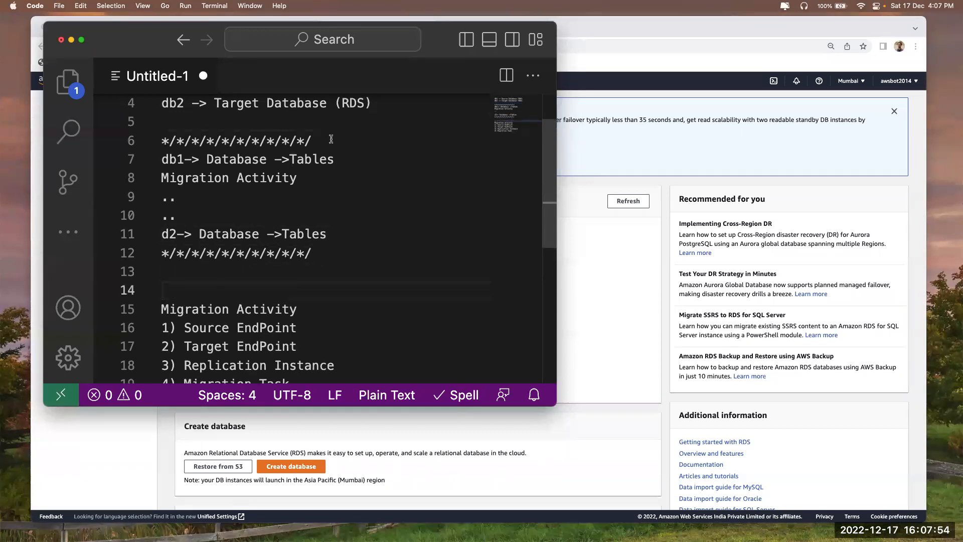
key("Return")
scroll(313, 203, "down", 1)
left_click(161, 161)
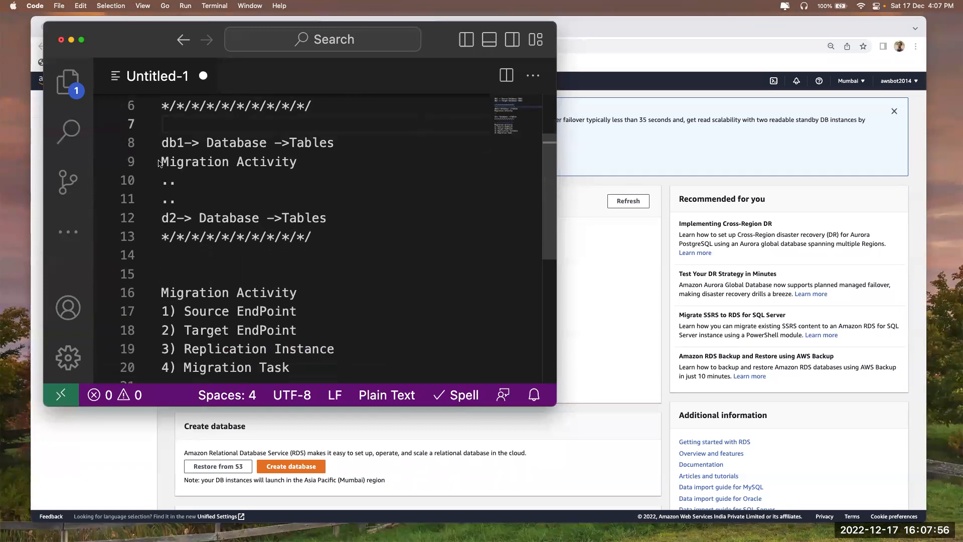
left_click_drag(161, 161, 316, 162)
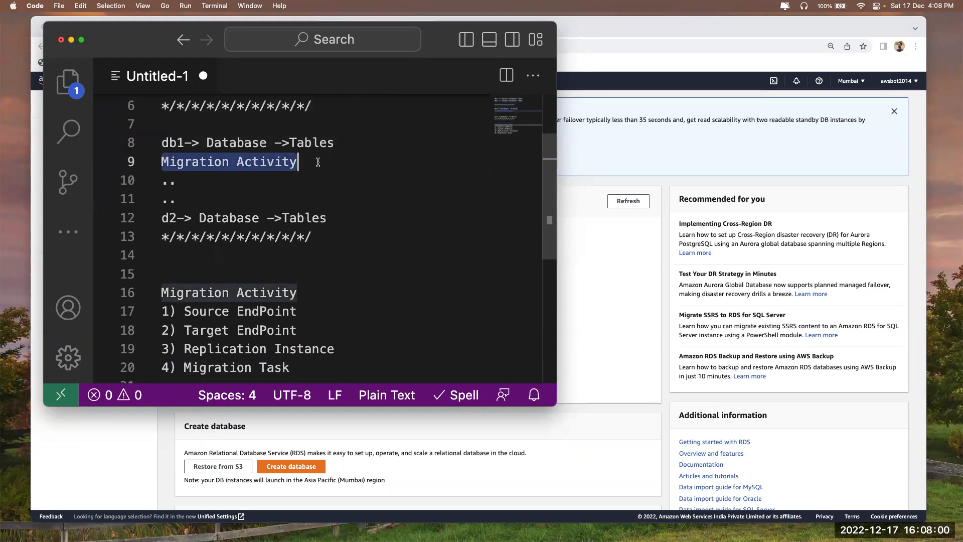
Bring up the DMS console and open the empty Database migration tasks list
left_click(612, 332)
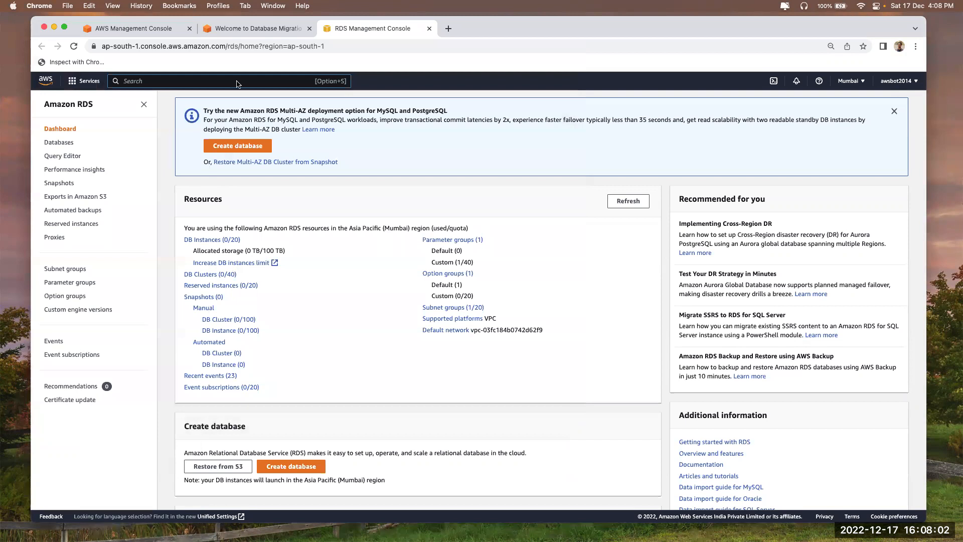
left_click(237, 28)
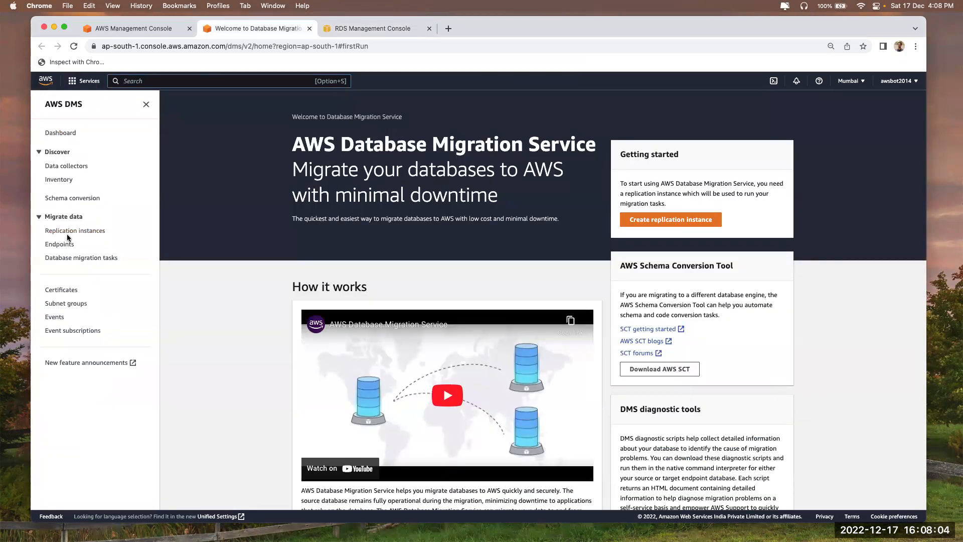
left_click(62, 259)
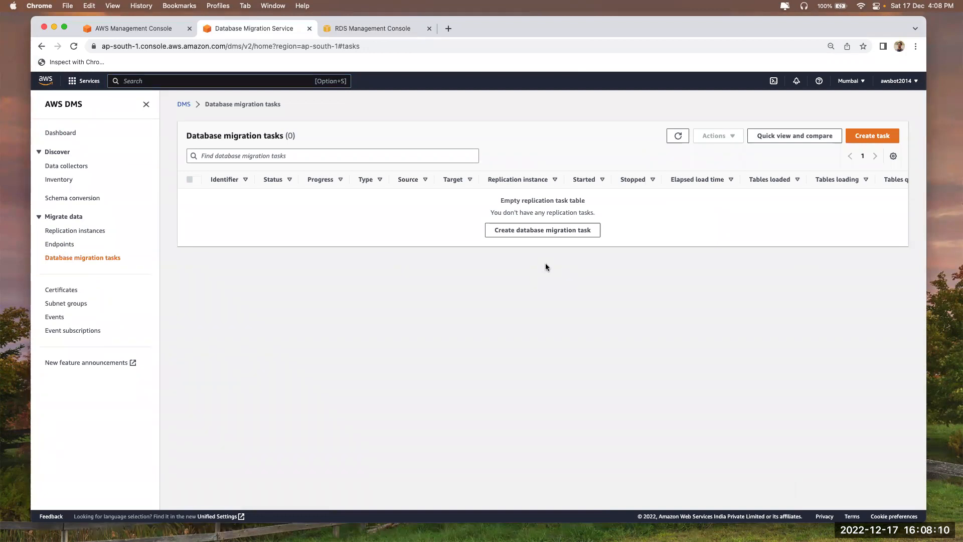
left_click_drag(224, 136, 291, 136)
Change 'd2' to 'db2' on line 12 of the notes
key("super+Tab")
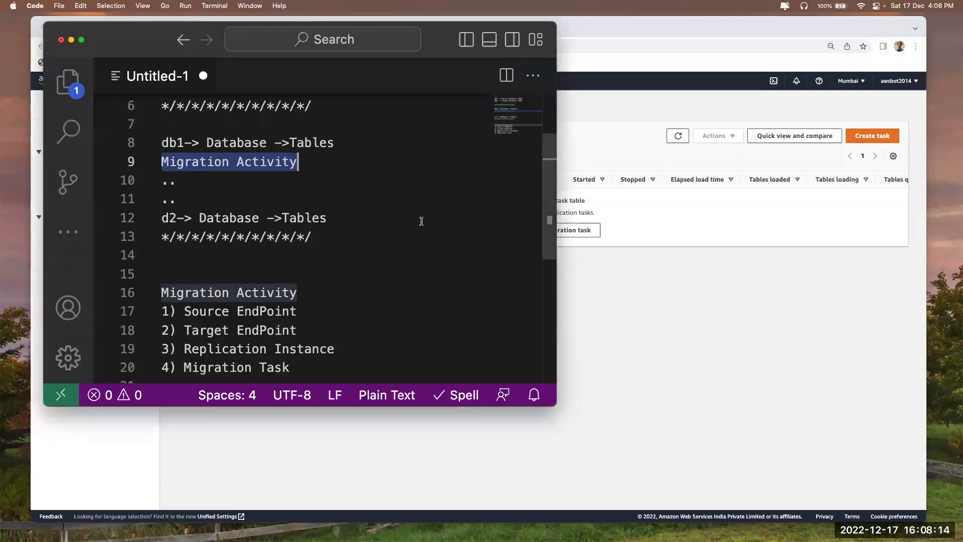
left_click_drag(185, 143, 142, 147)
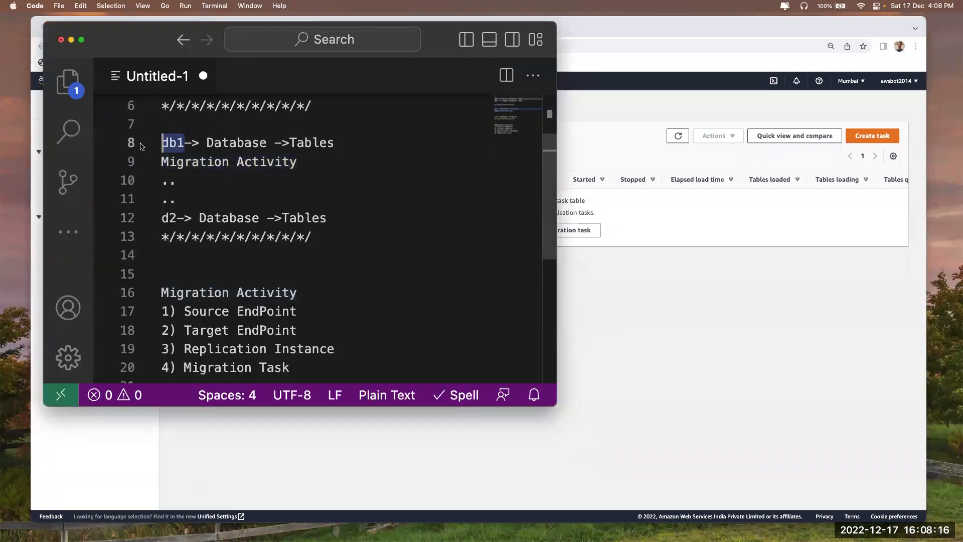
left_click(170, 218)
type("b")
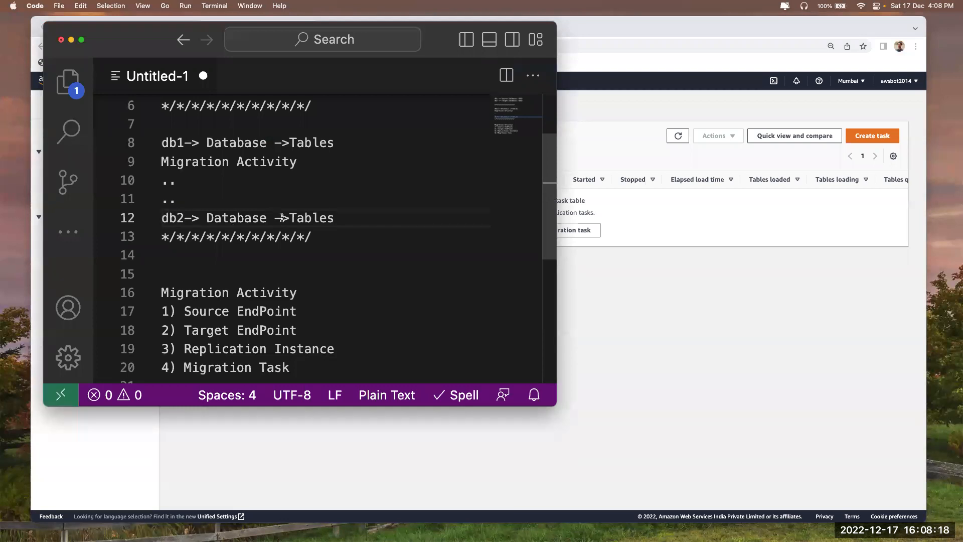
Review the db1 and db2 table lines, then return to the DMS tasks page
scroll(282, 218, "up", 3)
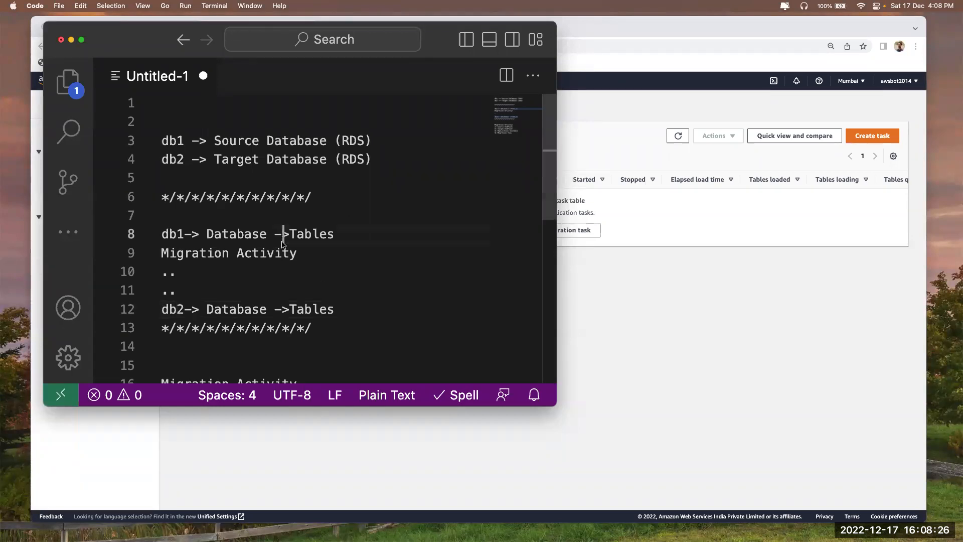
scroll(277, 315, "down", 3)
scroll(278, 315, "down", 1)
left_click_drag(185, 288, 335, 287)
scroll(337, 288, "up", 3)
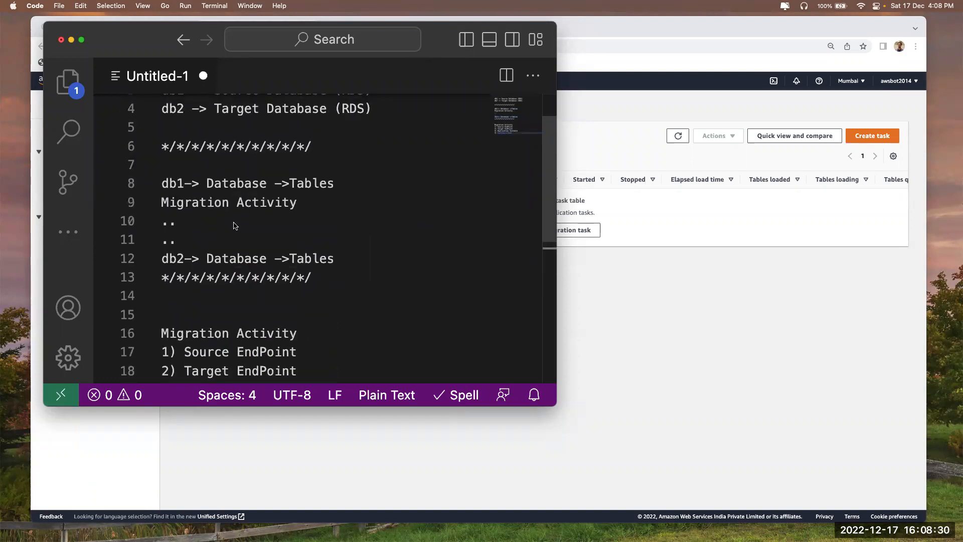
scroll(221, 226, "up", 1)
left_click_drag(186, 207, 162, 207)
left_click_drag(185, 282, 160, 284)
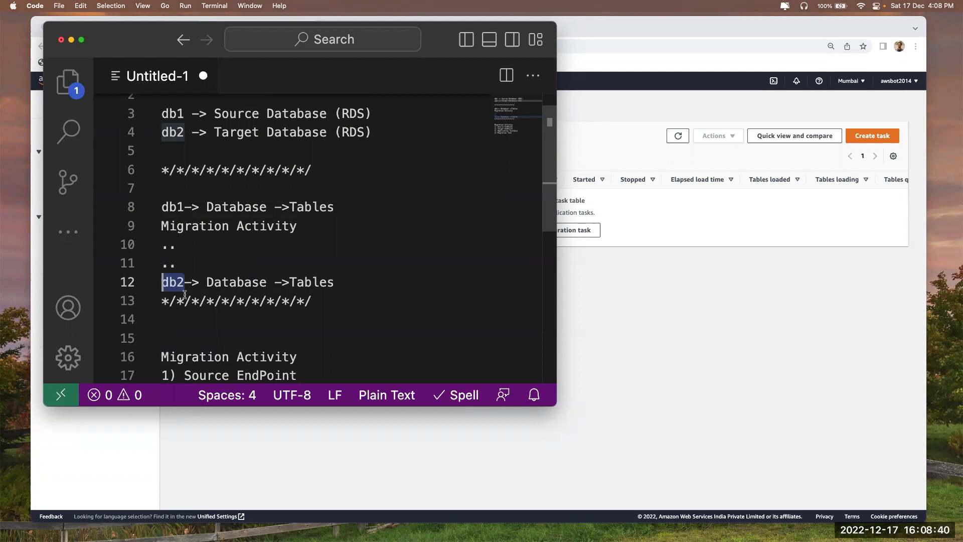
left_click(612, 298)
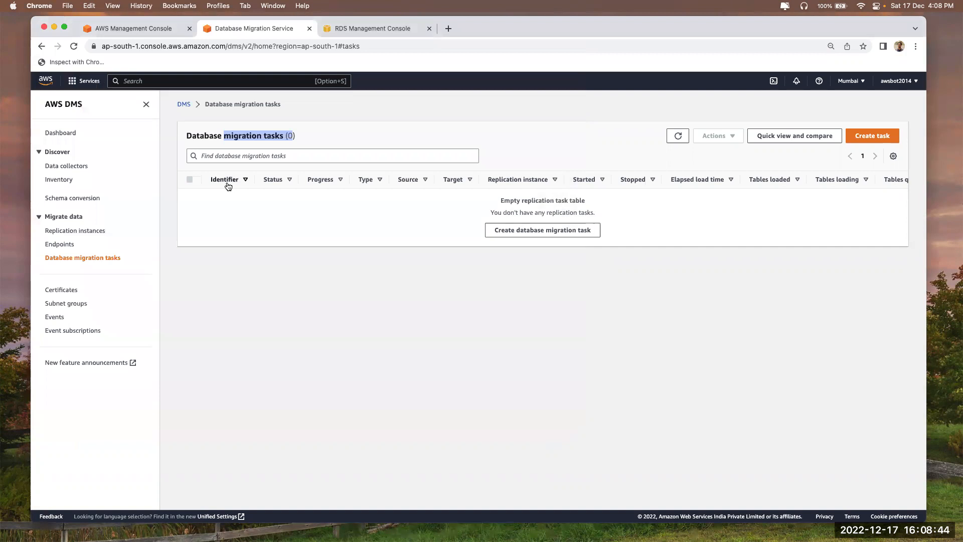
Highlight 'dms' in the address bar, then switch back to the VS Code notes
double_click(230, 46)
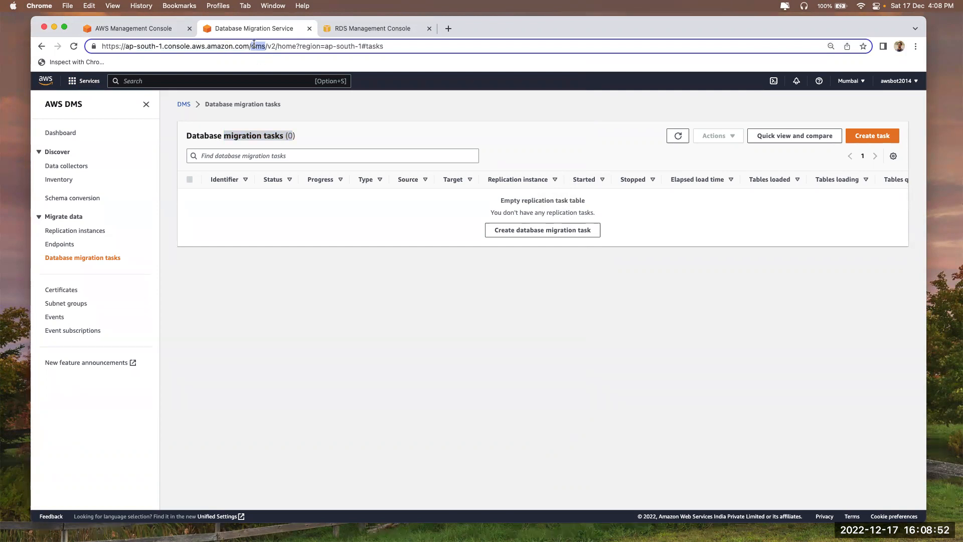
key("super+Tab")
Highlight a list step and db1 on line 3, briefly showing the DMS page
scroll(248, 171, "down", 3)
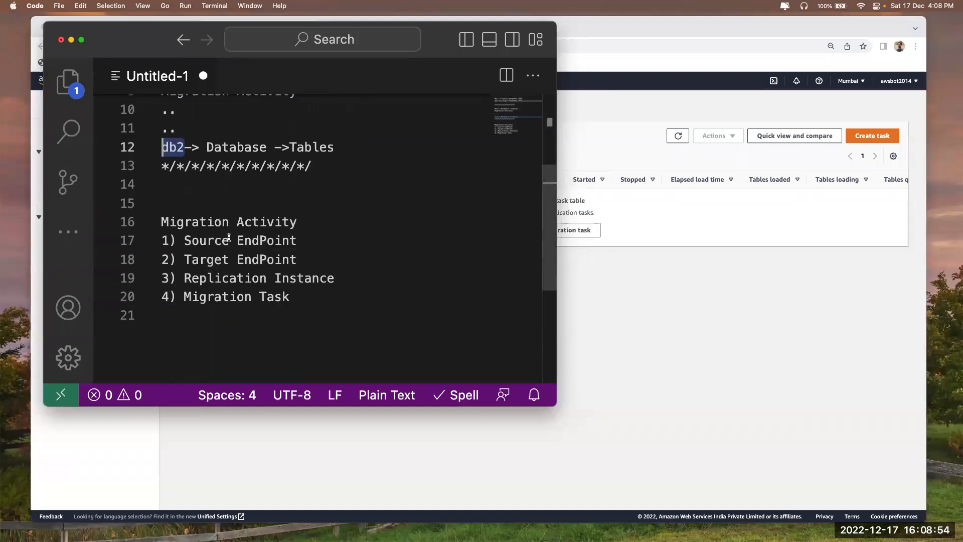
left_click_drag(184, 297, 292, 296)
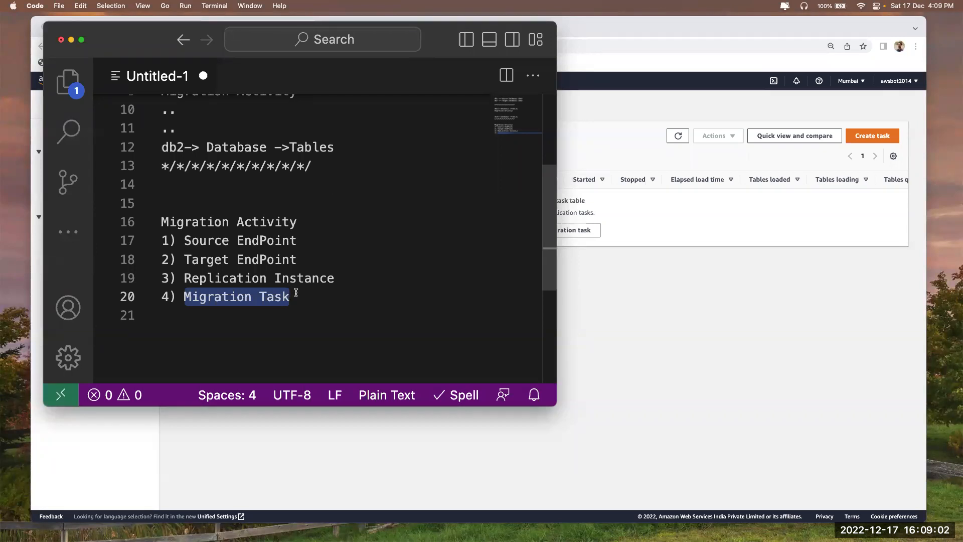
scroll(265, 303, "up", 3)
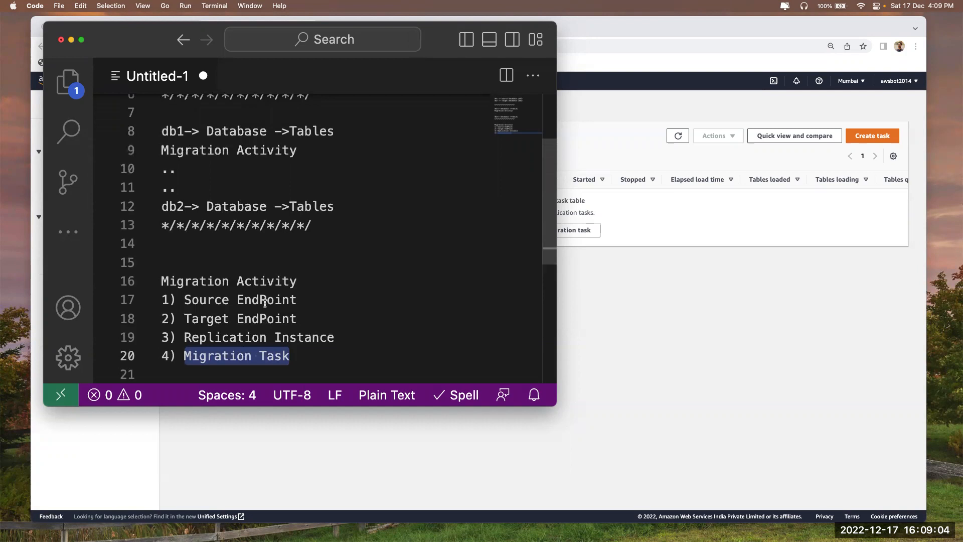
scroll(220, 236, "up", 3)
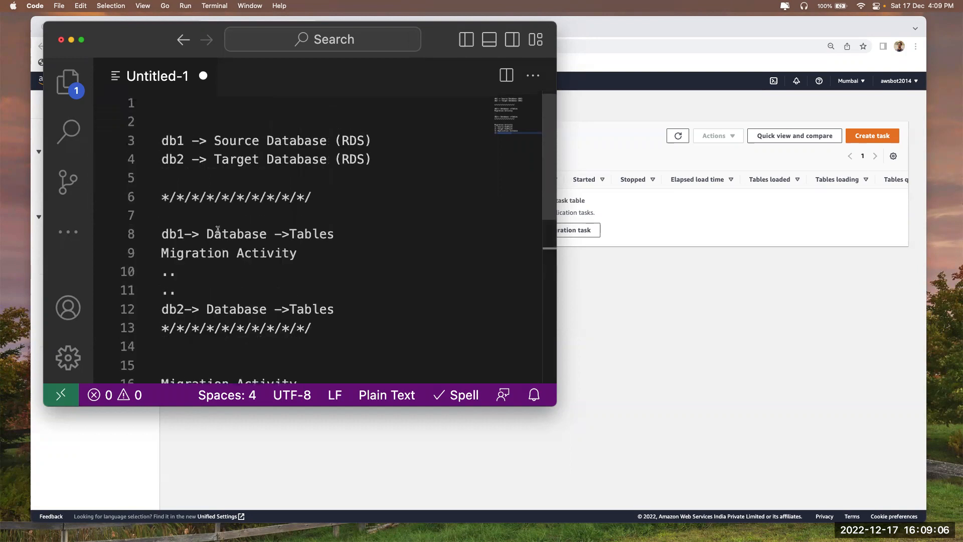
left_click(186, 143)
double_click(186, 143)
left_click(673, 275)
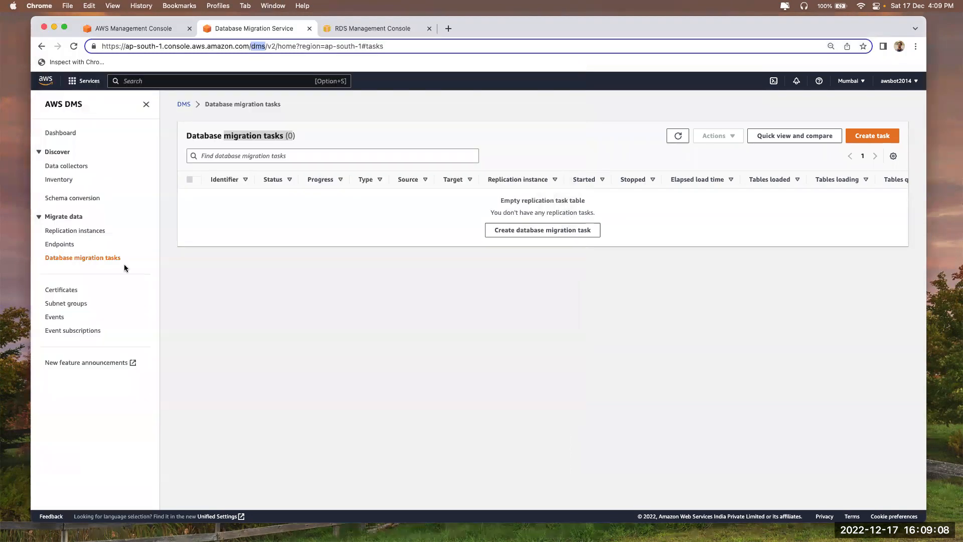
key("super+Tab")
Relate Source EndPoint to the db1 source and Target EndPoint to db2
scroll(249, 283, "down", 5)
left_click_drag(185, 132, 304, 134)
scroll(304, 134, "up", 5)
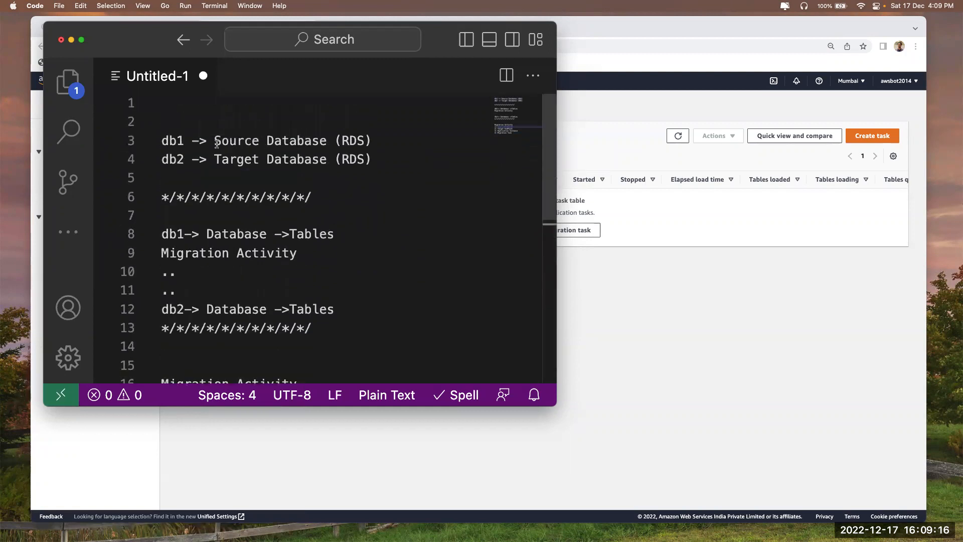
left_click_drag(215, 140, 323, 142)
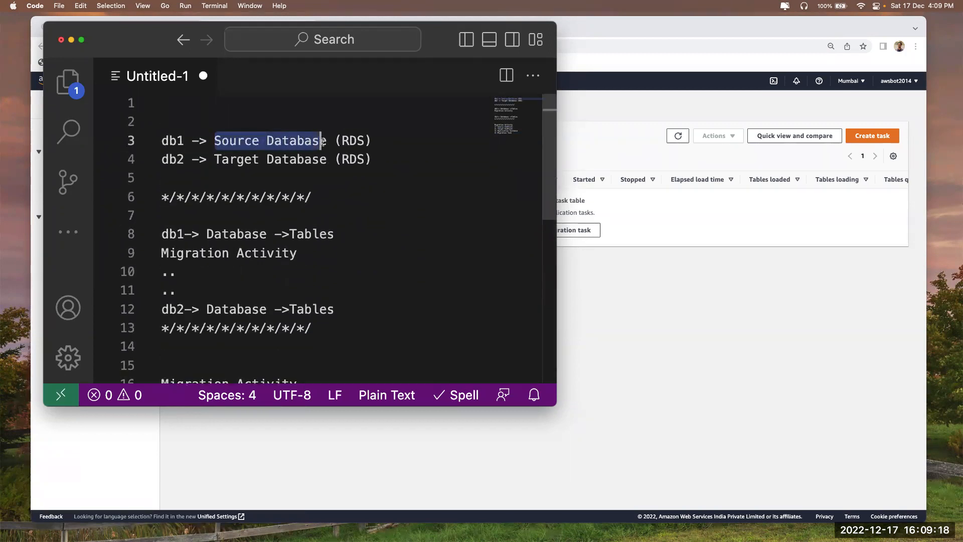
scroll(275, 231, "down", 4)
left_click_drag(185, 193, 320, 196)
scroll(320, 195, "up", 1)
left_click_drag(185, 231, 311, 226)
scroll(311, 226, "up", 5)
double_click(174, 148)
Highlight the Migration Task and Replication Instance steps in the list
scroll(316, 185, "down", 3)
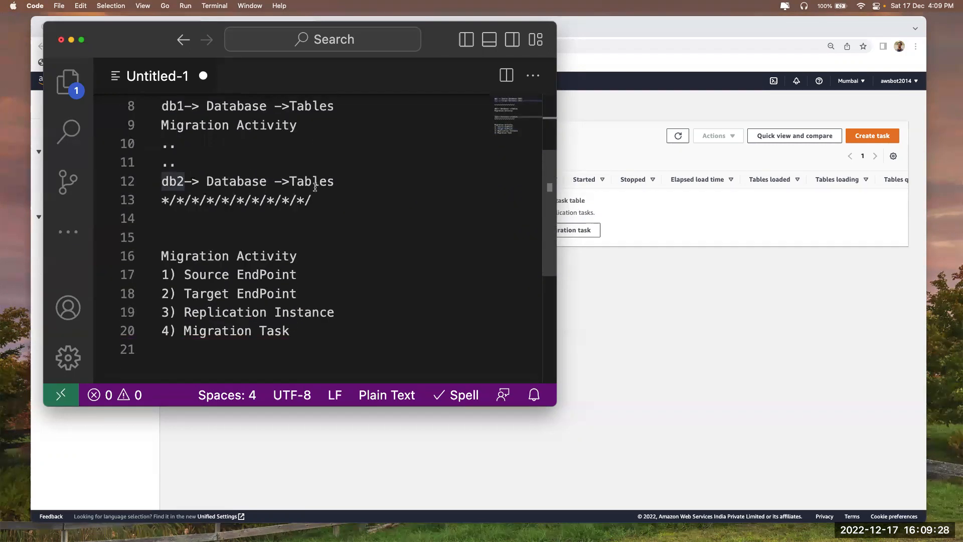
scroll(424, 325, "down", 2)
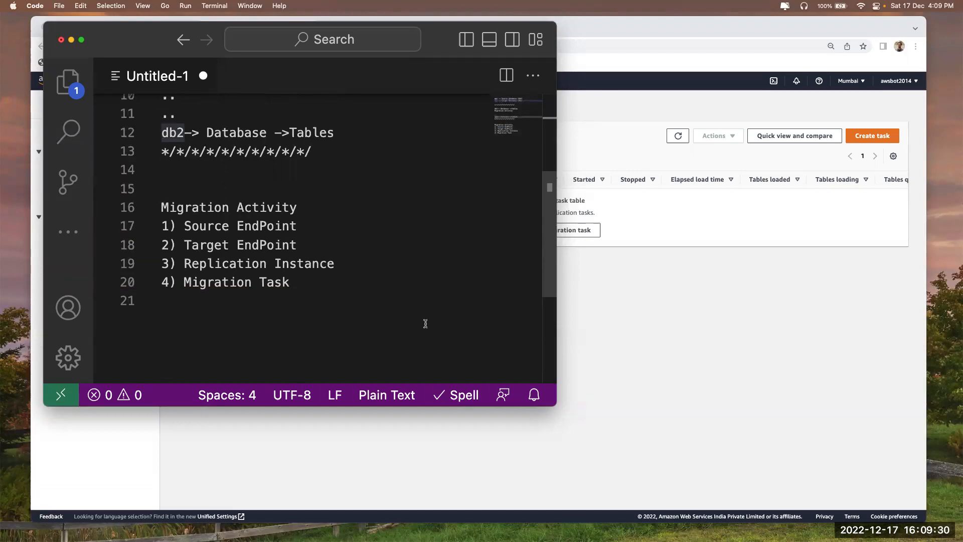
left_click_drag(185, 279, 306, 278)
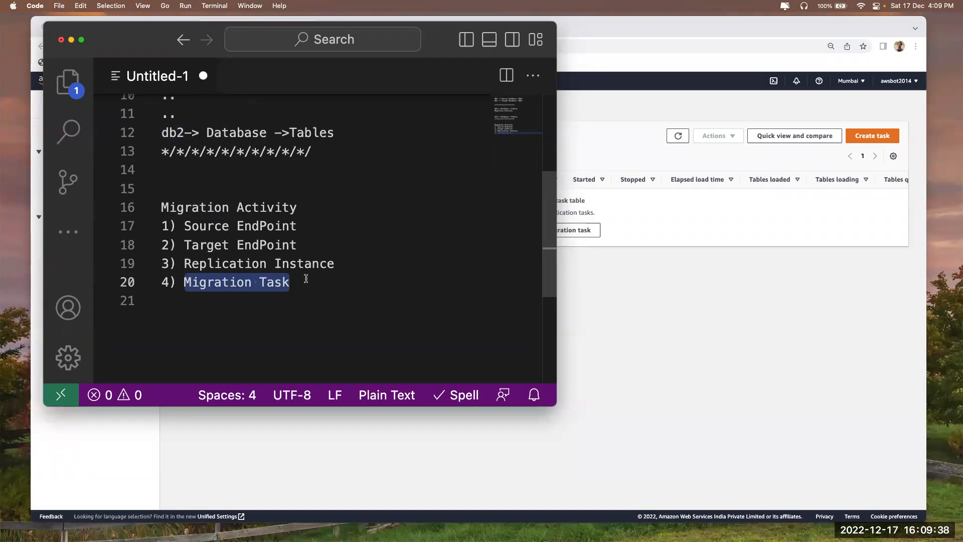
left_click_drag(184, 263, 350, 260)
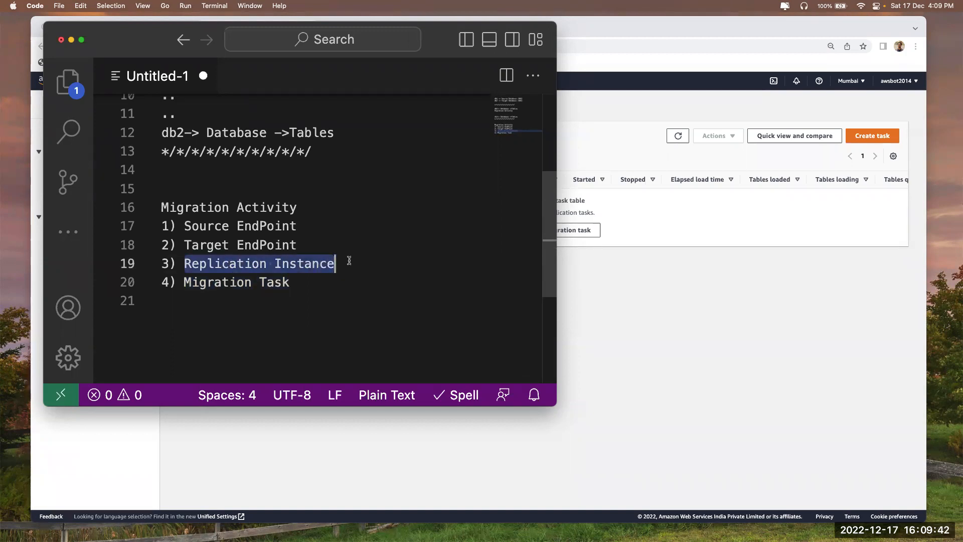
left_click(349, 260)
scroll(350, 261, "down", 4)
scroll(350, 263, "up", 5)
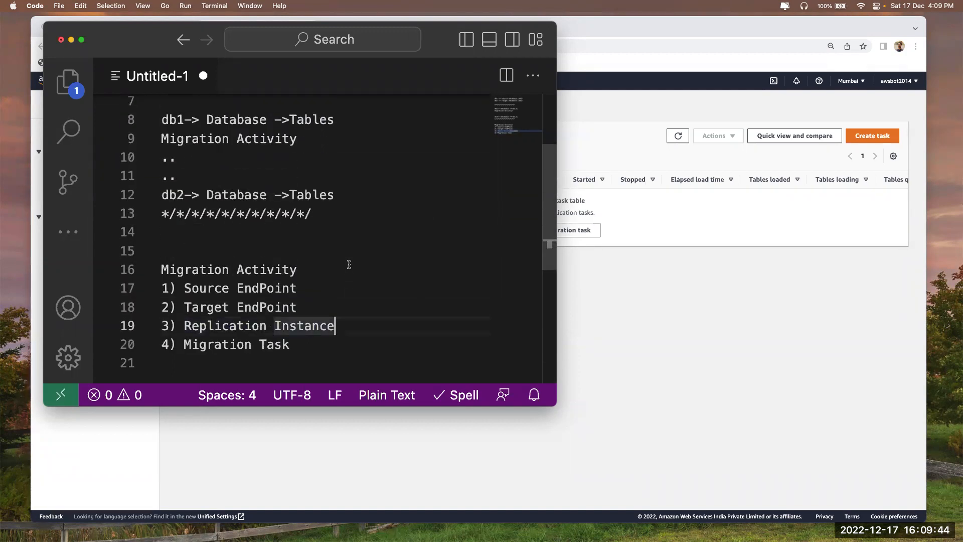
scroll(349, 264, "up", 3)
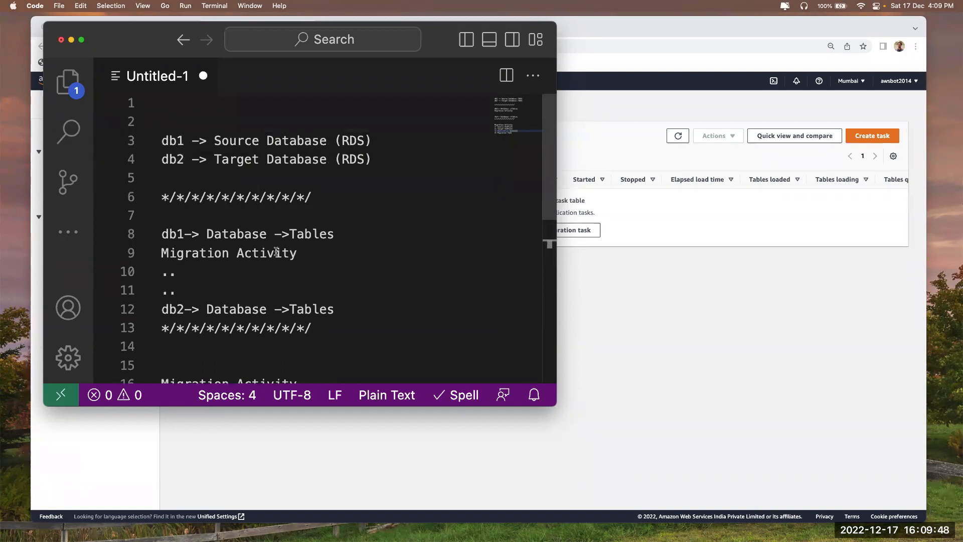
left_click_drag(176, 140, 152, 140)
Recap Source EndPoint, db2 target, Target EndPoint and Migration Task, then return to DMS
scroll(251, 244, "down", 3)
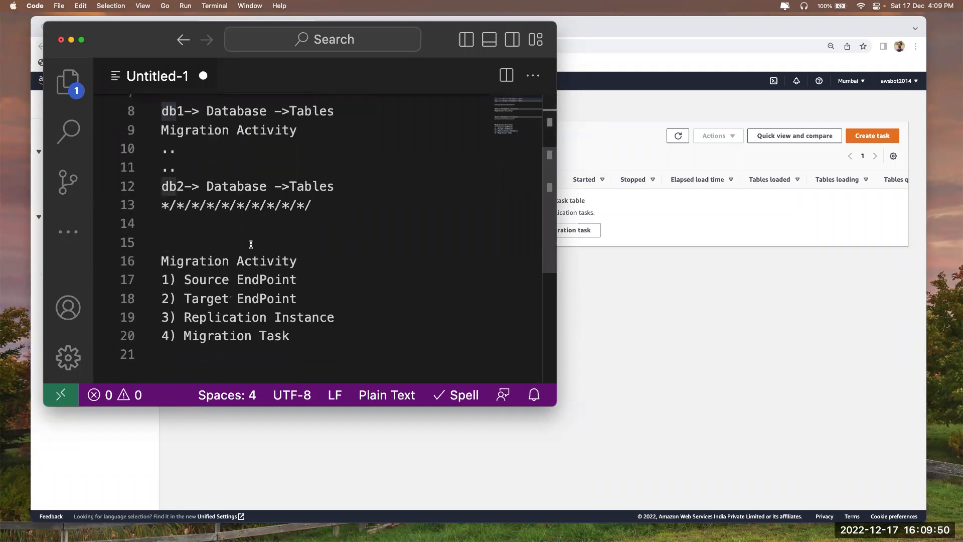
left_click_drag(185, 279, 298, 279)
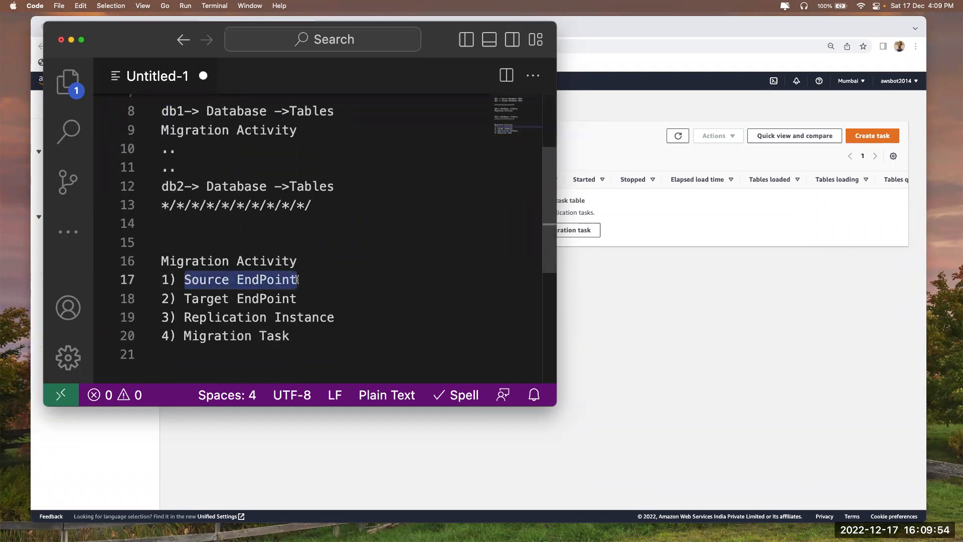
scroll(297, 266, "up", 5)
scroll(273, 260, "down", 1)
left_click_drag(185, 143, 131, 143)
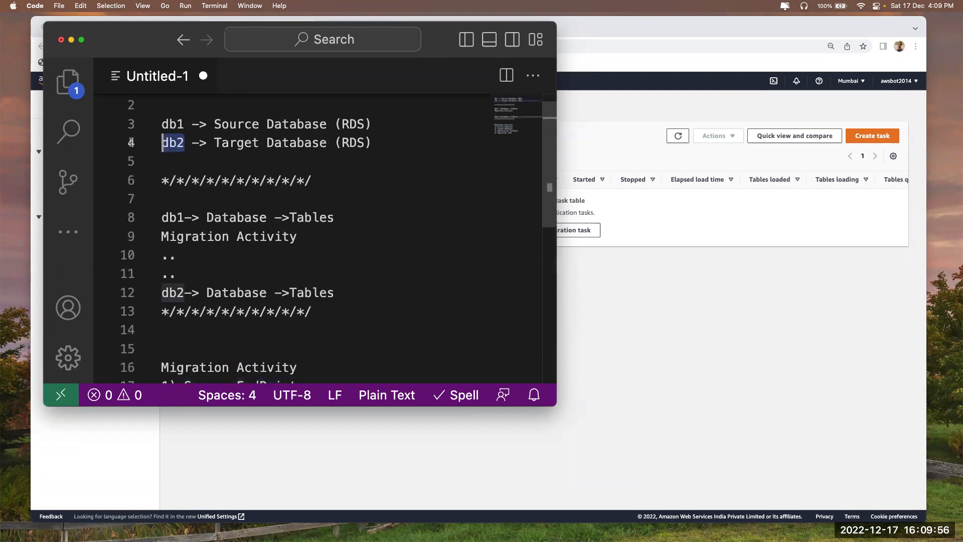
scroll(280, 256, "down", 3)
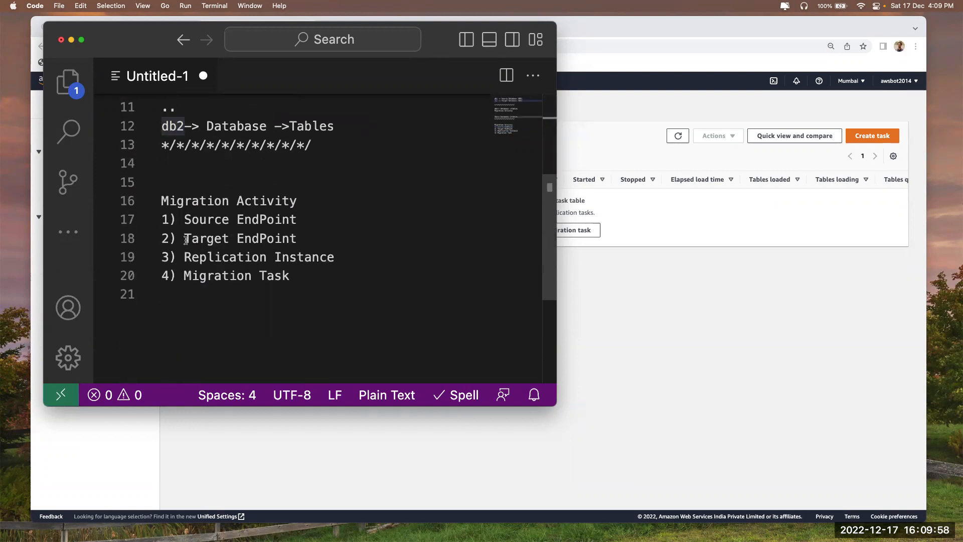
left_click_drag(186, 240, 300, 240)
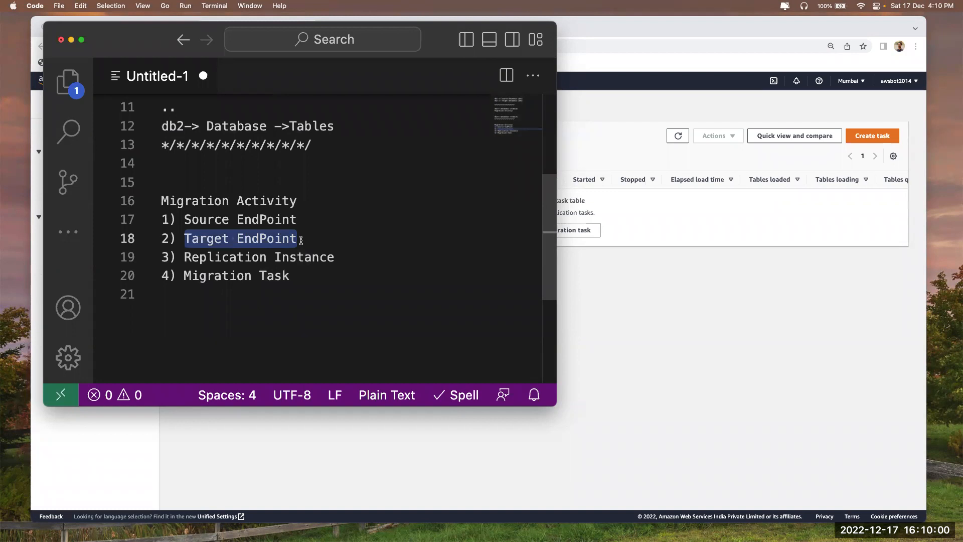
scroll(301, 240, "up", 3)
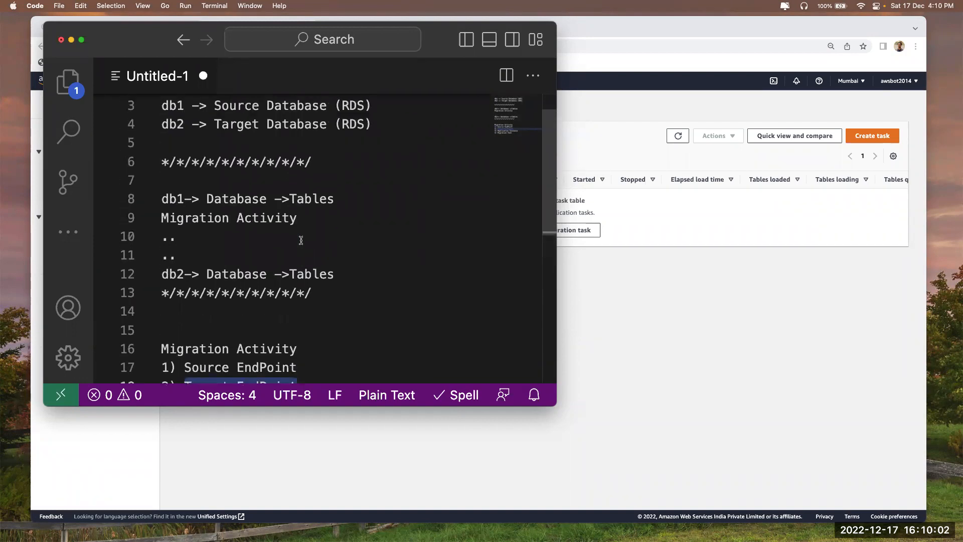
scroll(302, 241, "down", 3)
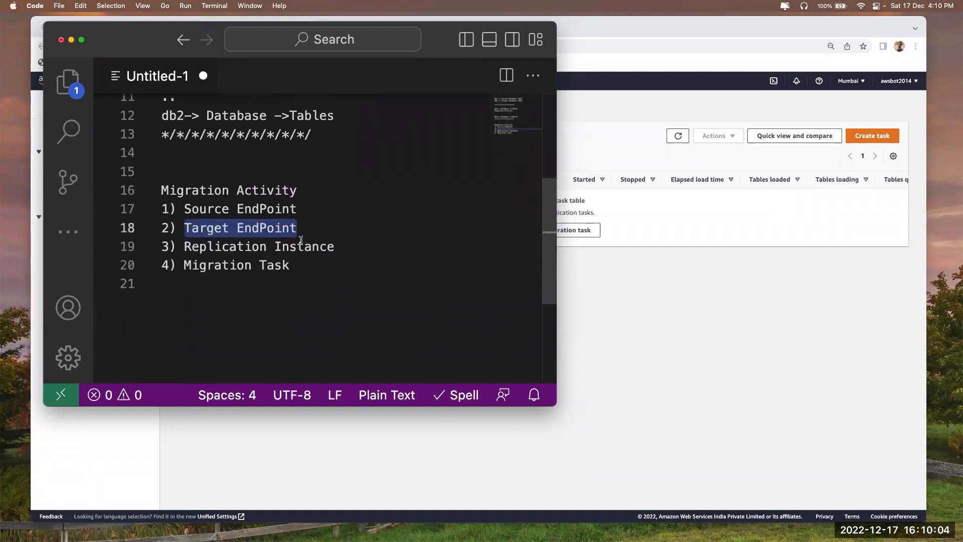
left_click_drag(184, 268, 314, 267)
left_click(598, 296)
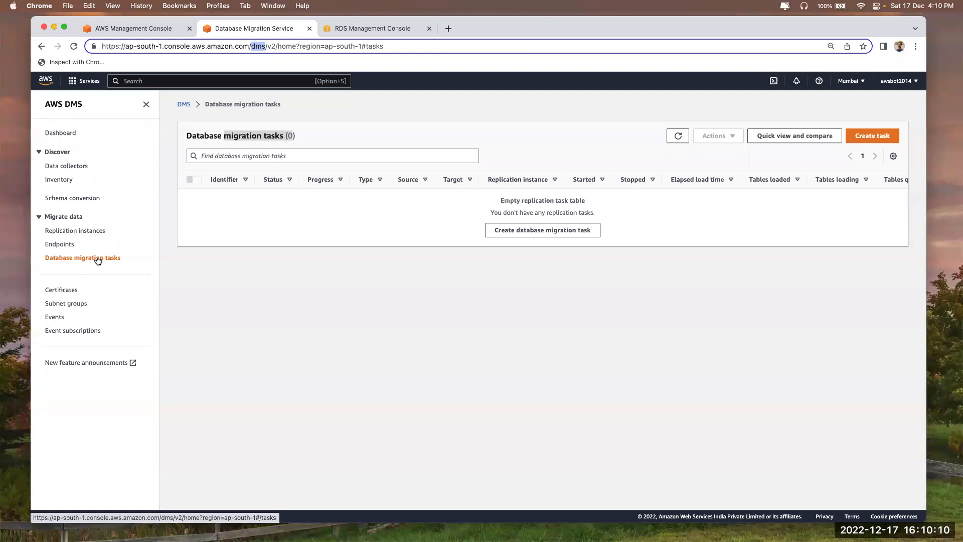
Search AWS services for 'sms', replacing the mistyped 'ams', then return to the VS Code notes
left_click(227, 83)
type("ams")
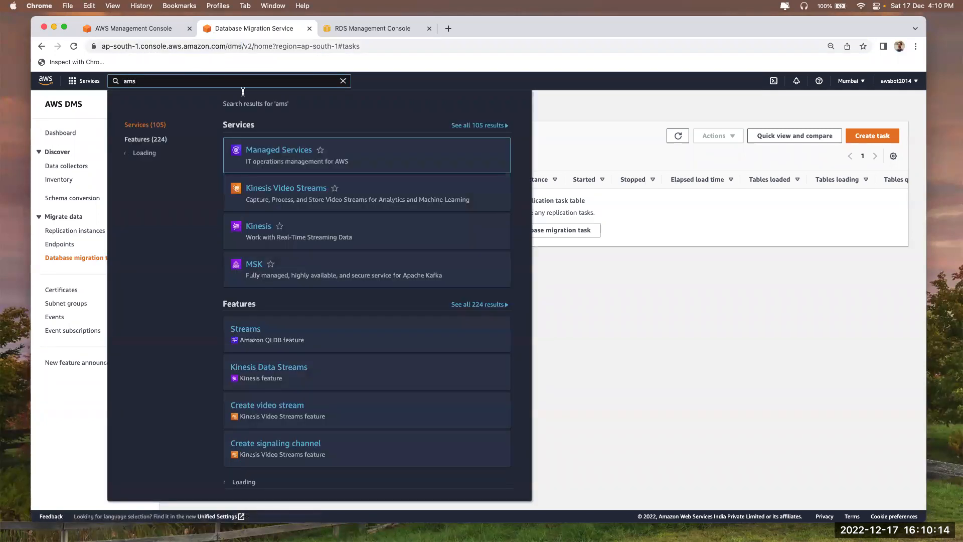
key("super+a")
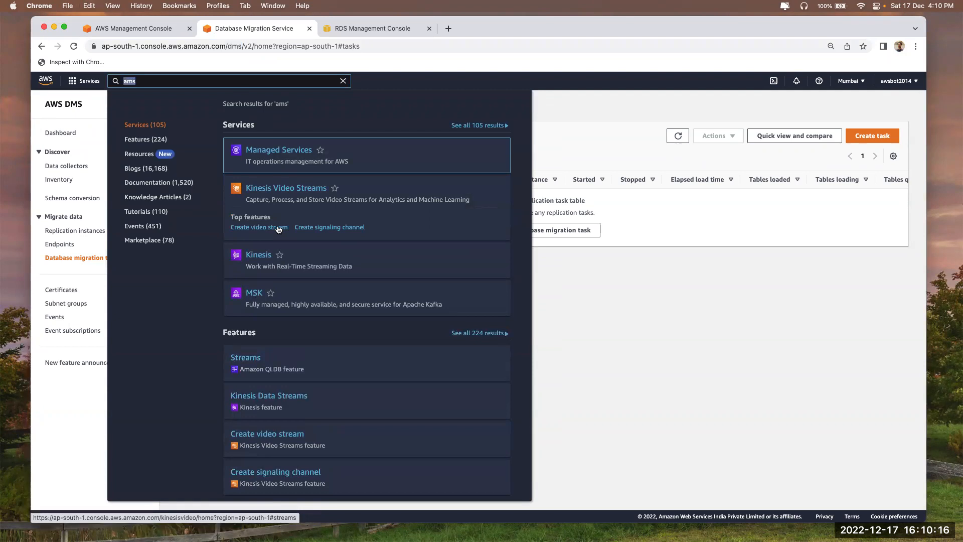
type("sms")
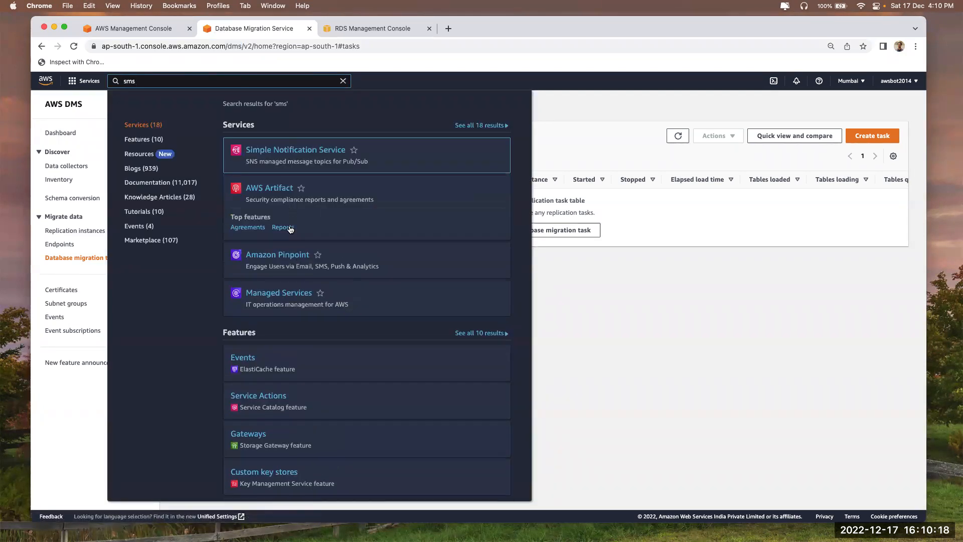
left_click(573, 304)
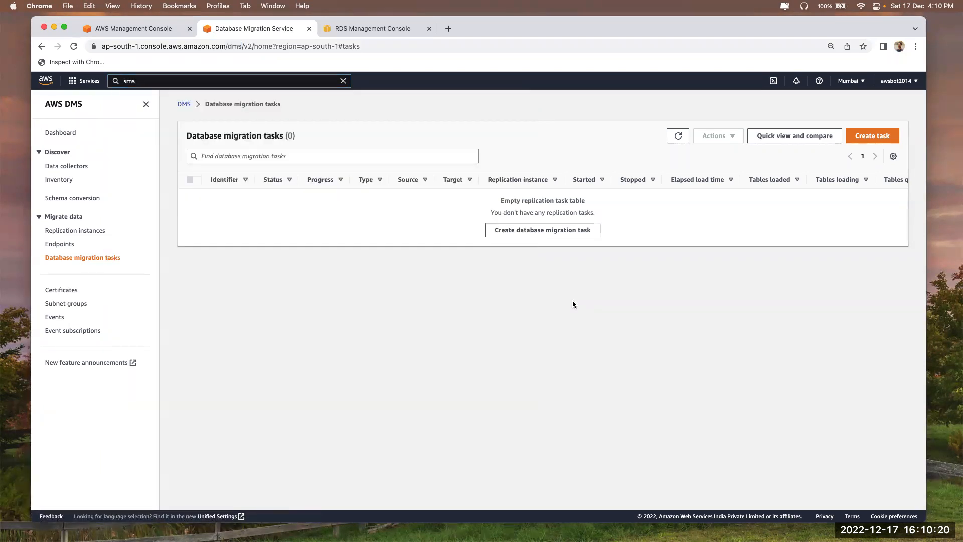
key("super+Tab")
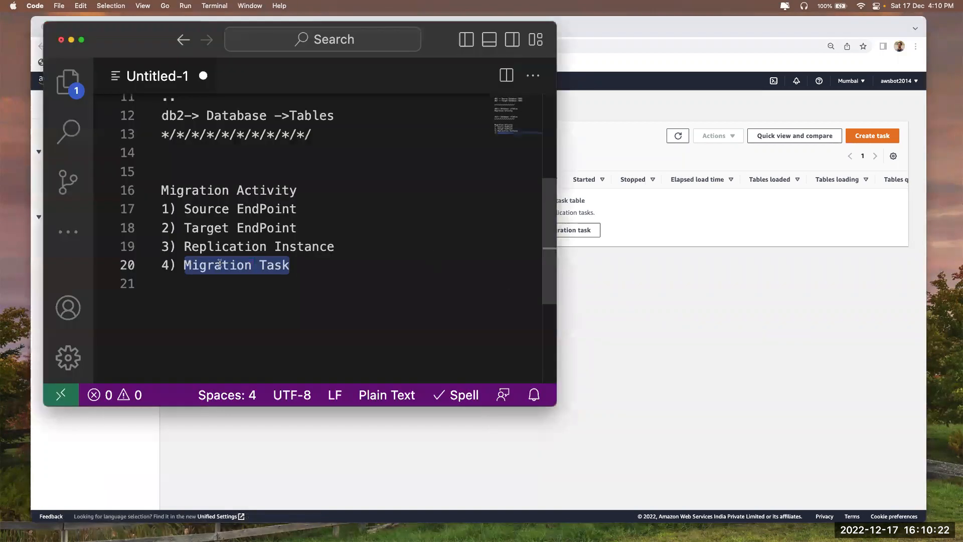
Delete the empty trailing line below the Migration Task step in the notes
left_click(189, 278)
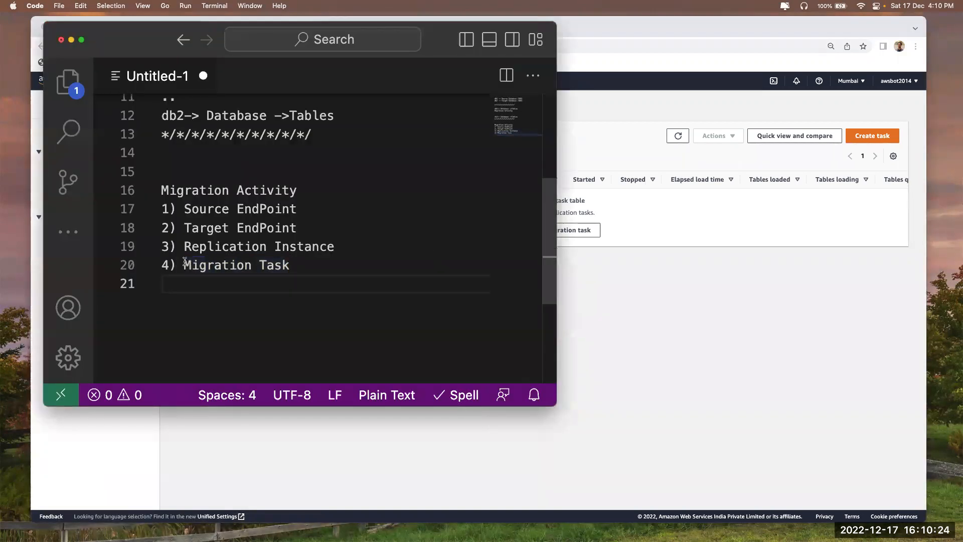
left_click_drag(184, 261, 321, 260)
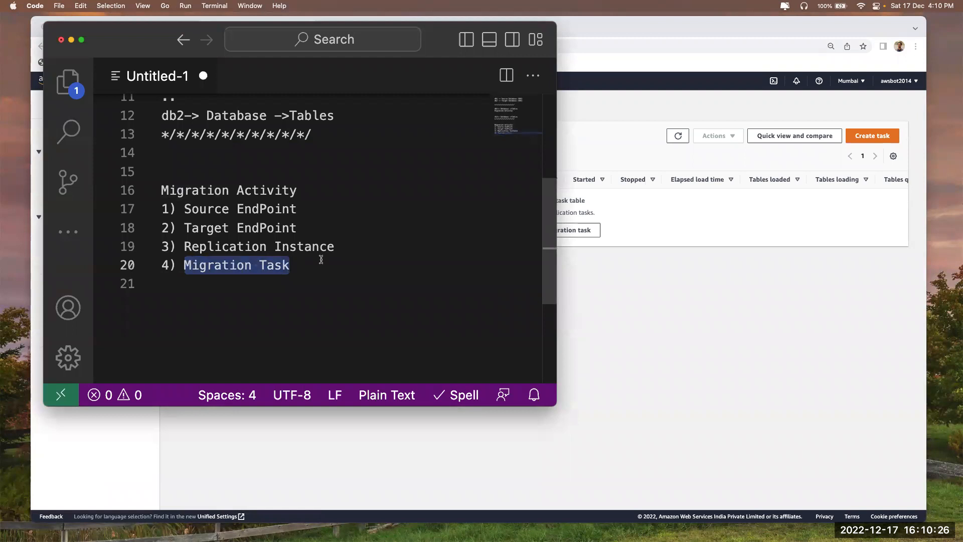
left_click(321, 259)
key("Down")
key("BackSpace")
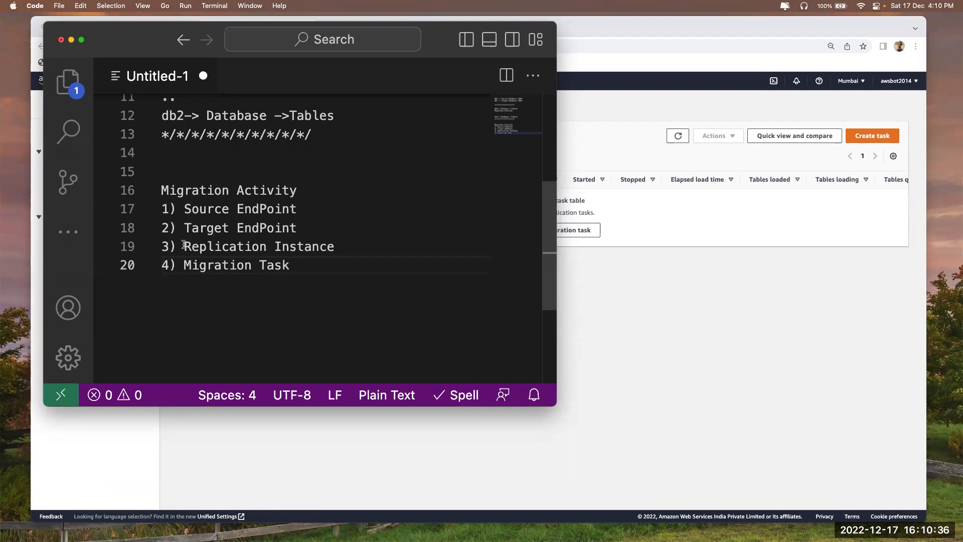
Append ' (MAX TIME)' to the Replication Instance step on line 19
left_click_drag(184, 245, 343, 244)
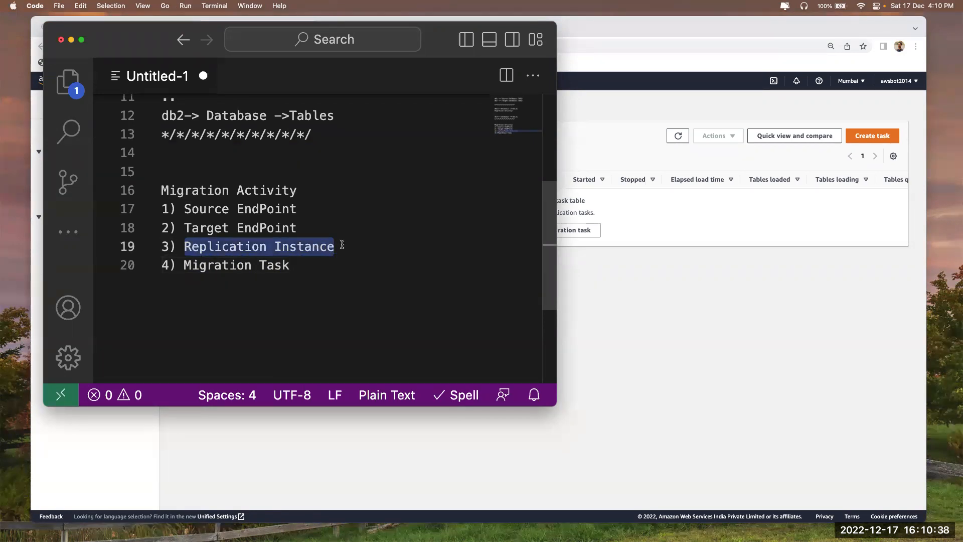
left_click(354, 244)
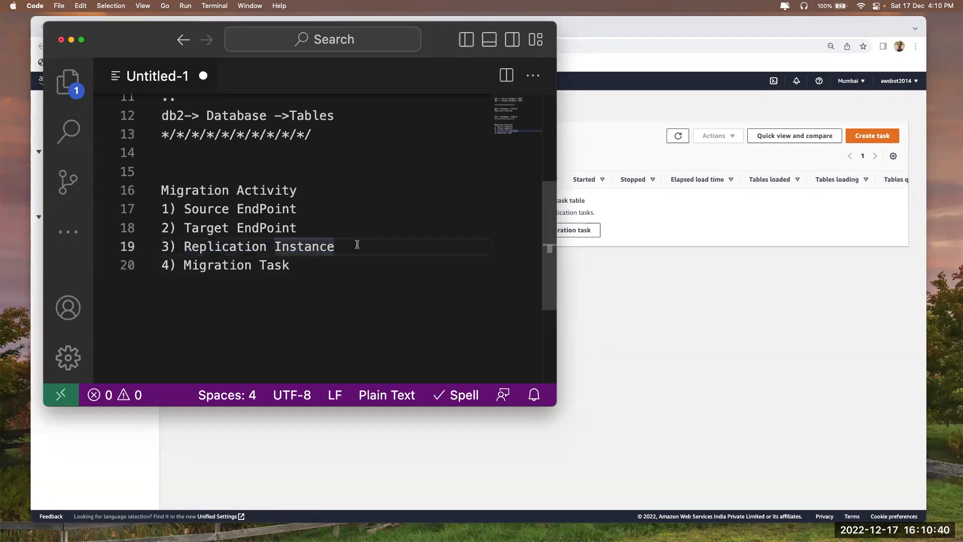
scroll(356, 244, "up", 3)
scroll(307, 213, "down", 3)
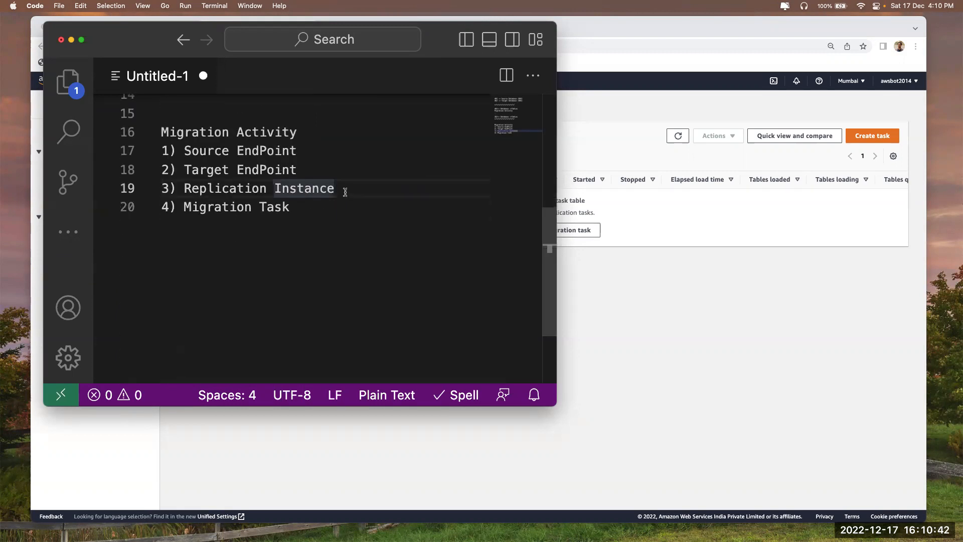
type("(MAX TIME")
left_click_drag(184, 188, 337, 190)
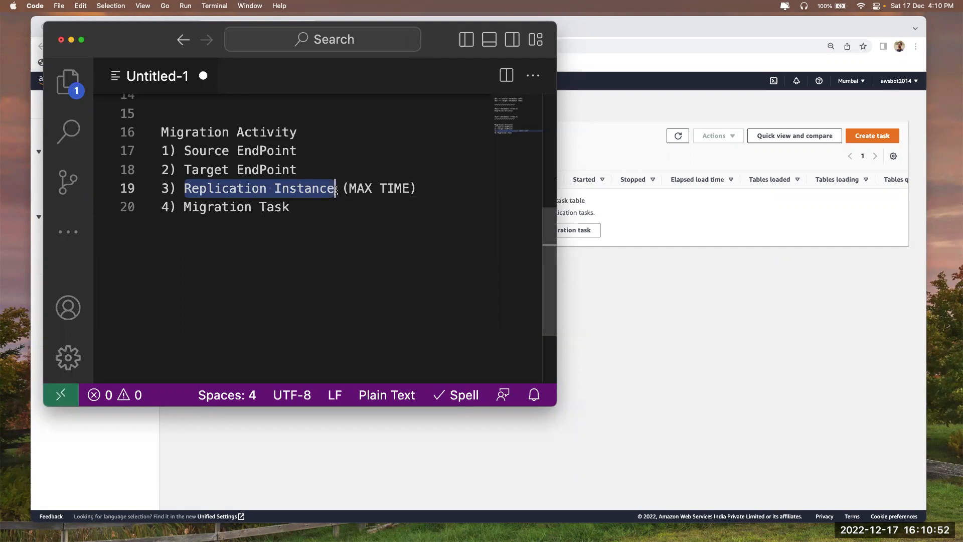
scroll(336, 190, "up", 5)
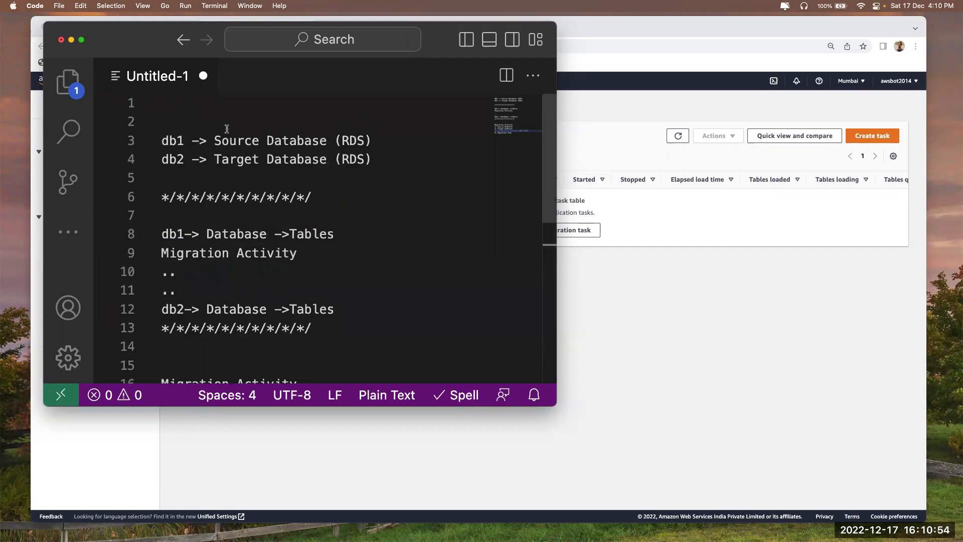
Highlight db1 as source, db2 as target, and the Source EndPoint, Target EndPoint and Migration Task steps
left_click_drag(181, 141, 120, 146)
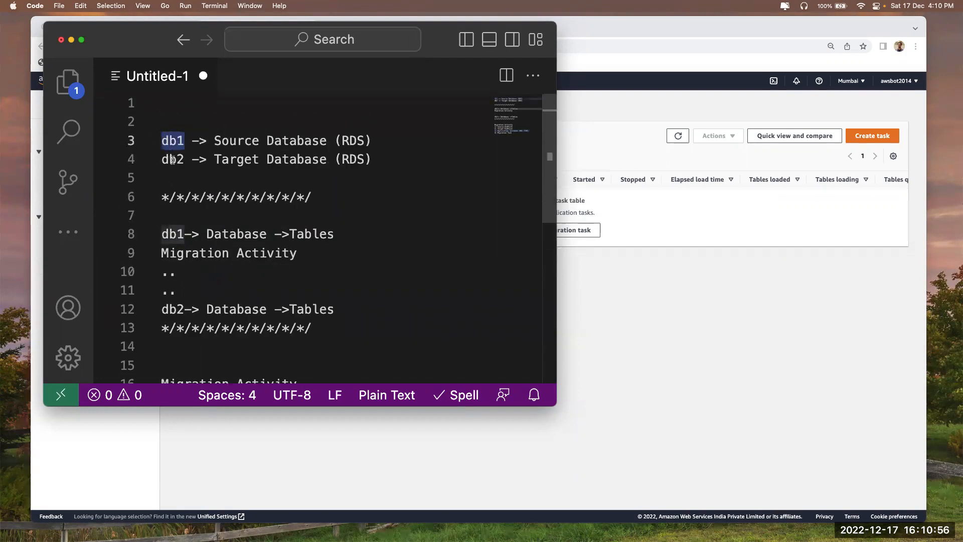
left_click(188, 141)
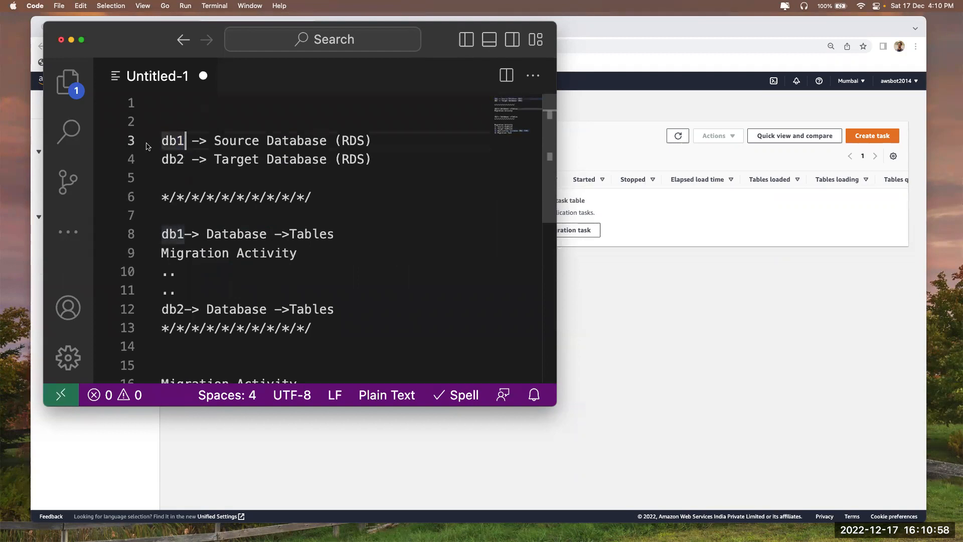
left_click_drag(186, 159, 119, 161)
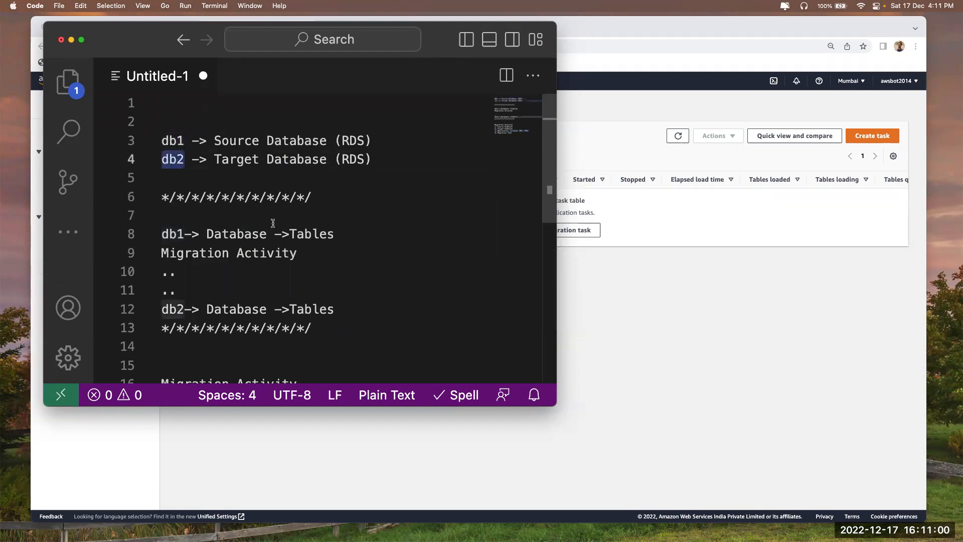
scroll(273, 221, "down", 5)
scroll(273, 221, "down", 1)
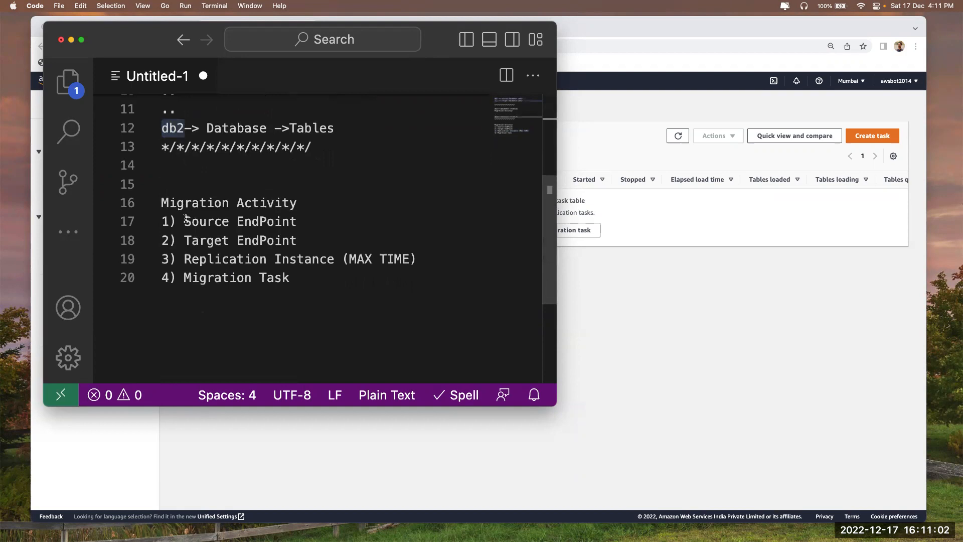
left_click_drag(185, 219, 335, 216)
left_click_drag(185, 240, 313, 238)
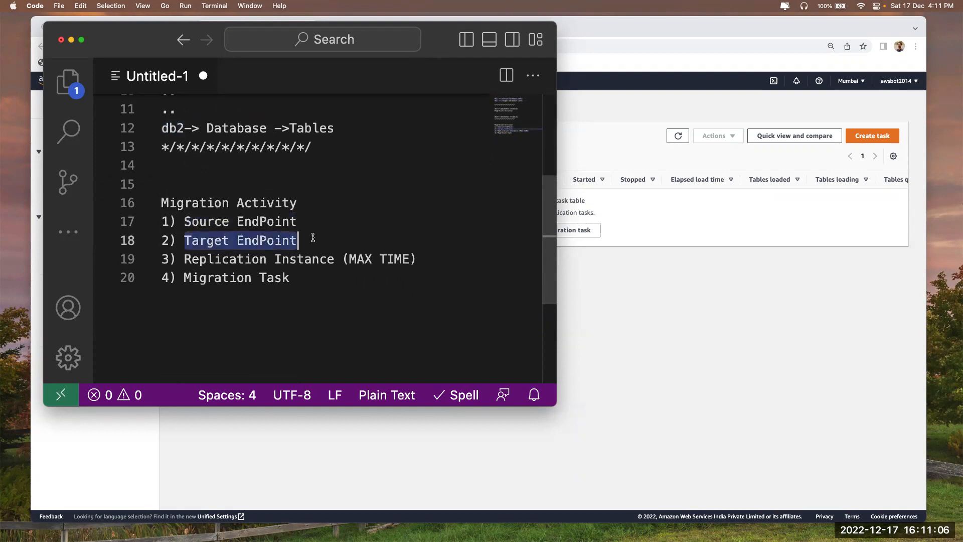
left_click_drag(183, 278, 291, 277)
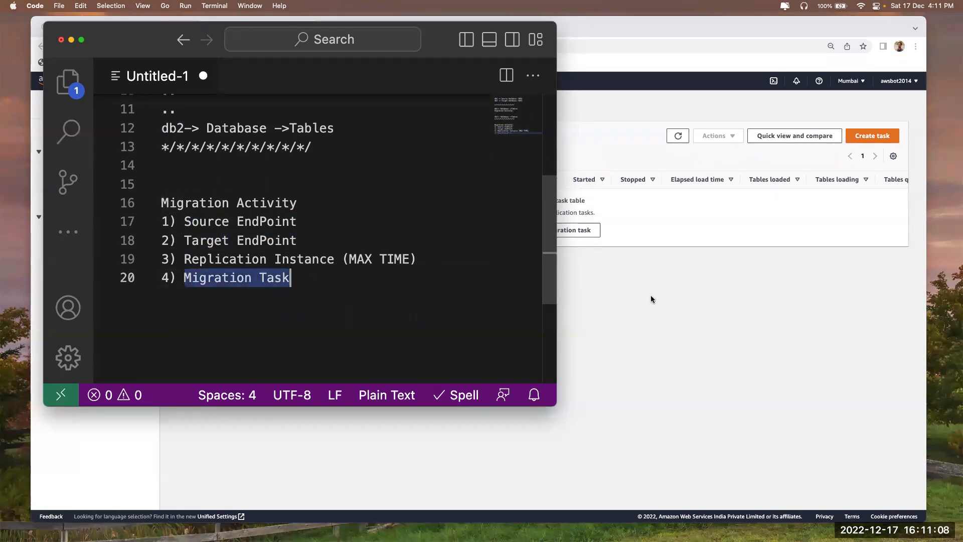
Open the Create database migration task form and check its replication instance choices
left_click(651, 299)
left_click(522, 234)
key("super+Tab")
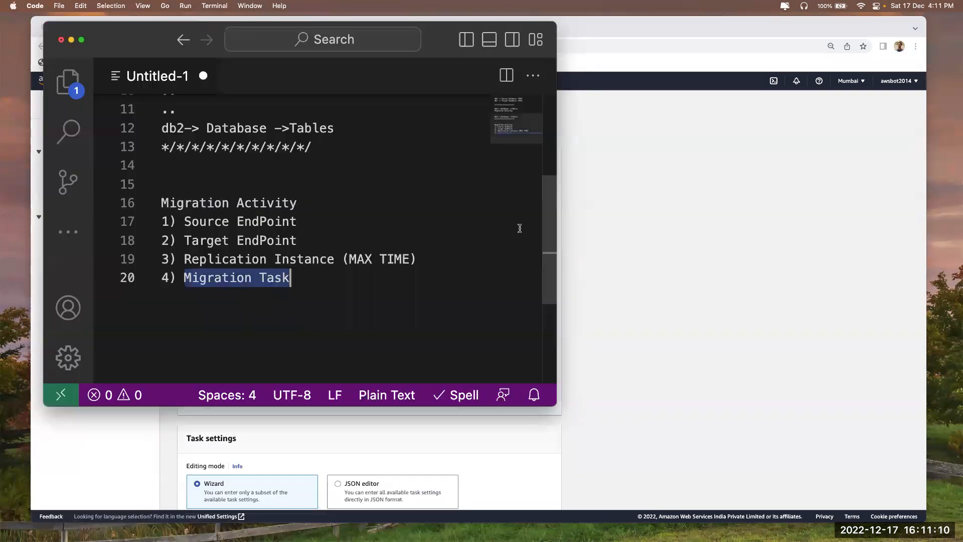
left_click_drag(184, 258, 335, 258)
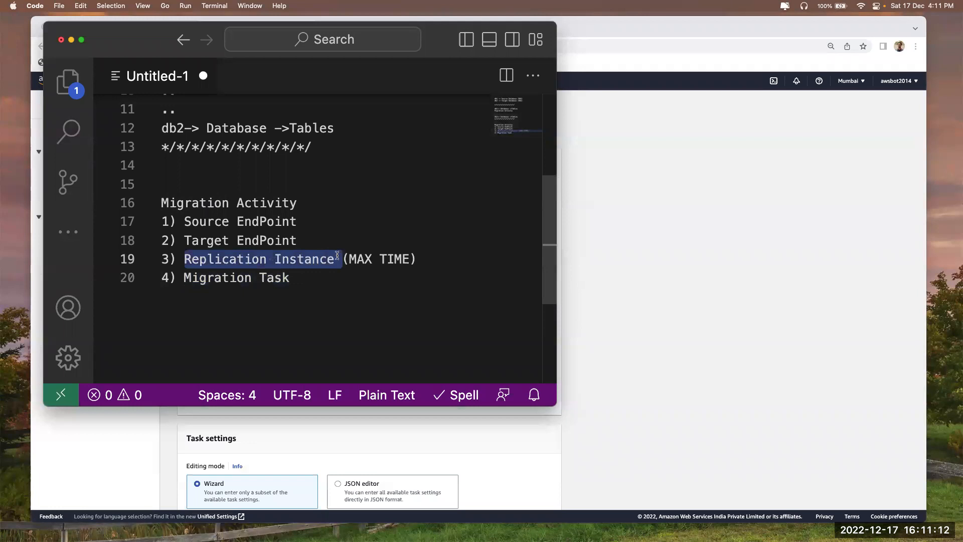
key("super+Tab")
left_click(243, 283)
left_click(559, 262)
key("super+Tab")
key("Down")
Highlight the Replication Instance (MAX TIME) step while comparing it with the task form
left_click_drag(185, 259, 427, 254)
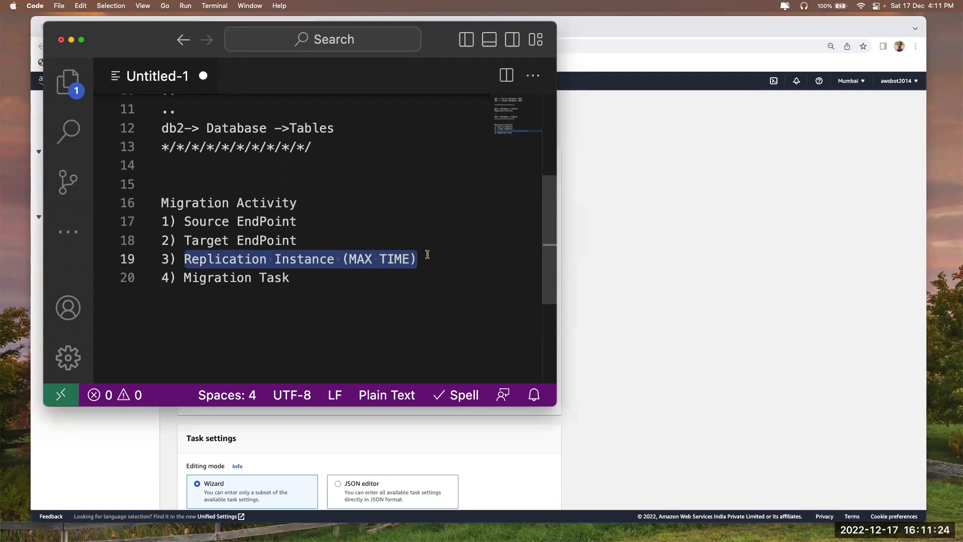
left_click(352, 276)
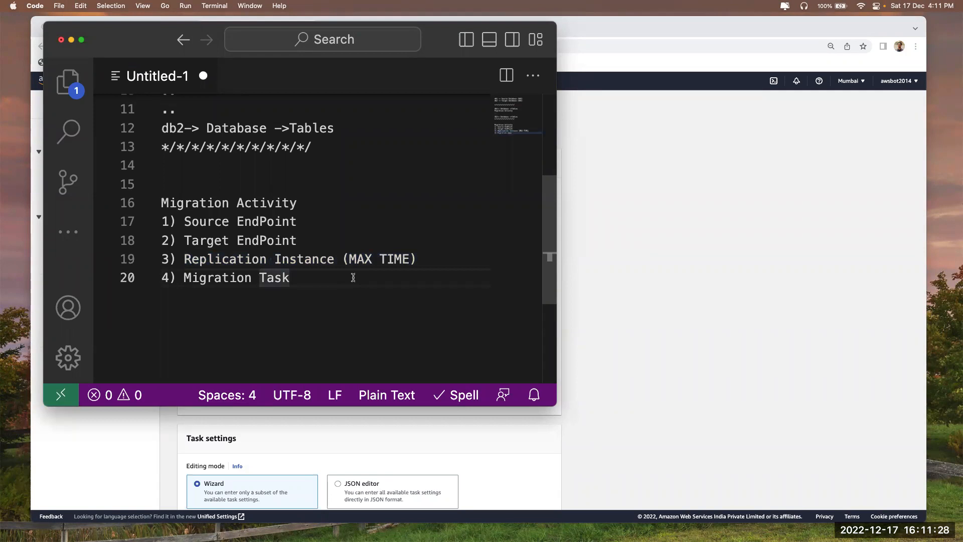
scroll(353, 277, "up", 2)
scroll(190, 311, "down", 2)
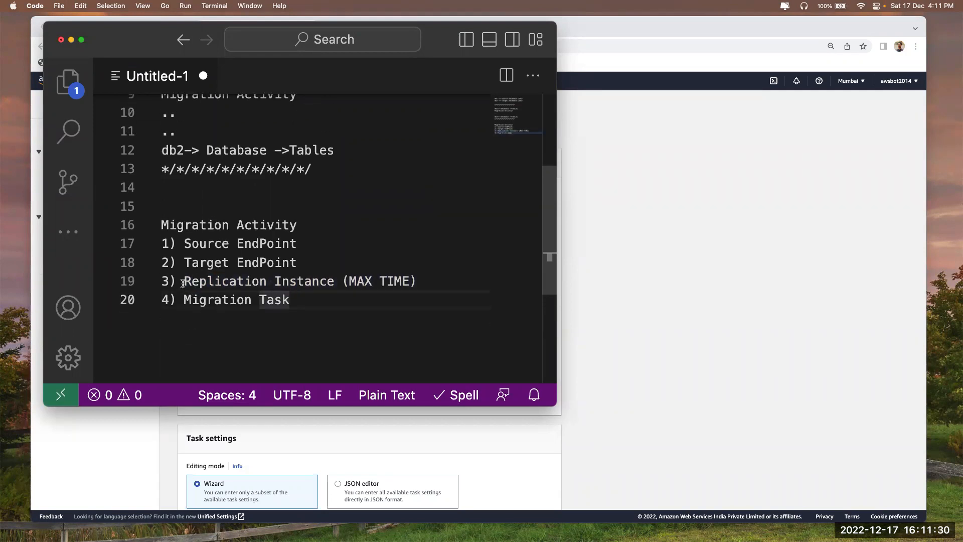
left_click_drag(185, 281, 485, 281)
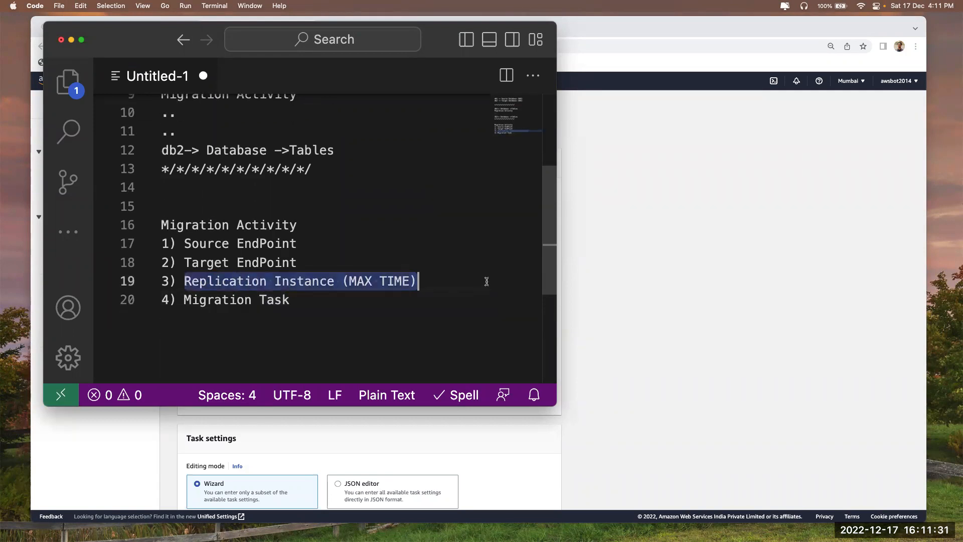
left_click(722, 299)
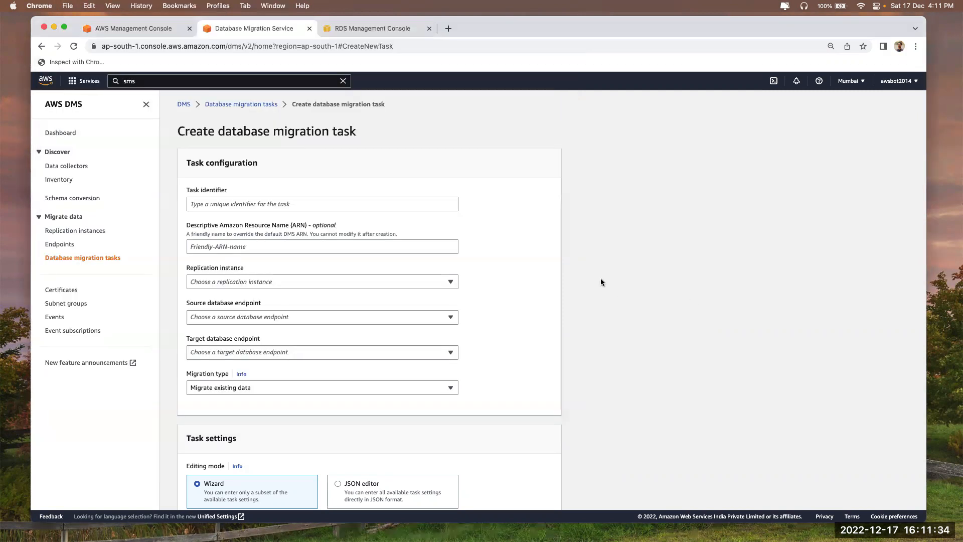
key("super+Tab")
Re-select the Replication Instance (MAX TIME) line in the notes and return to the DMS console
left_click(215, 299)
left_click_drag(184, 281, 424, 282)
scroll(411, 278, "up", 4)
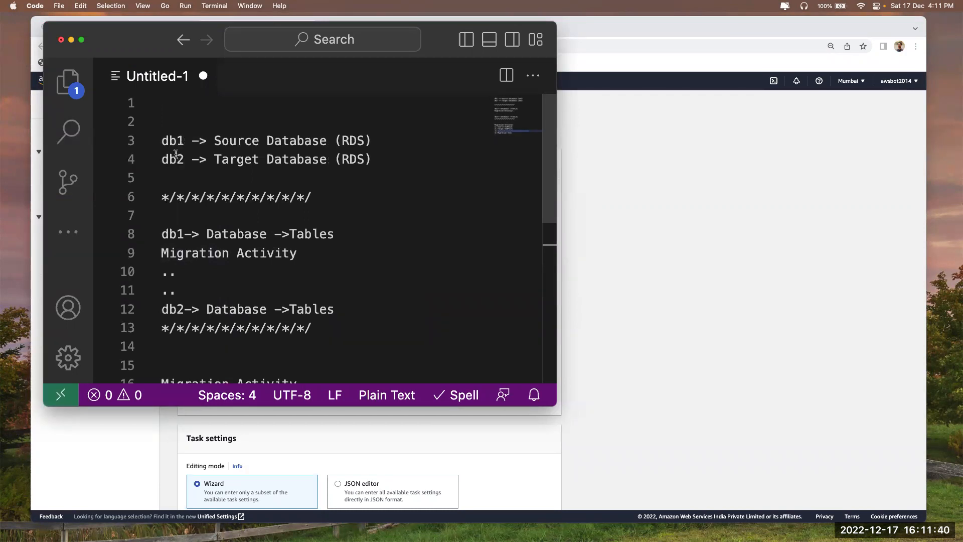
scroll(265, 207, "down", 4)
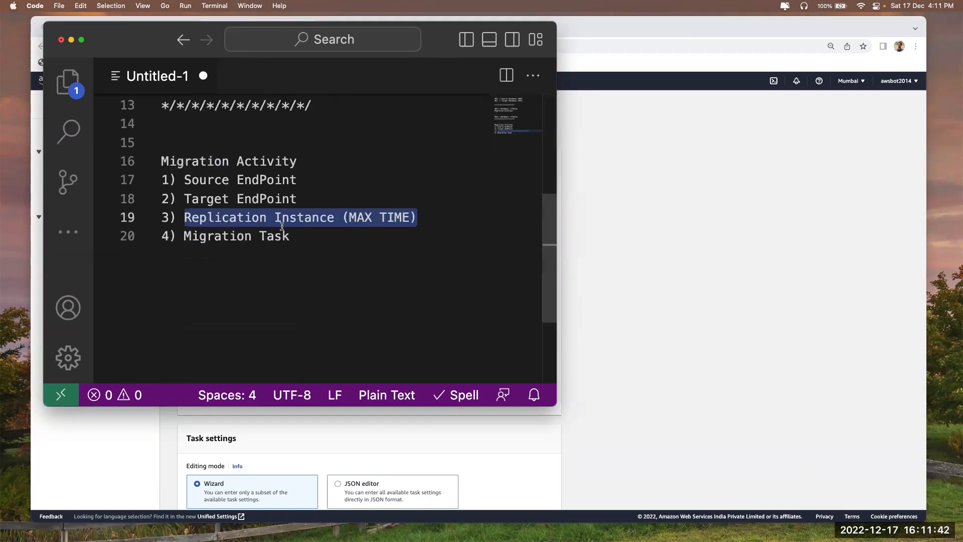
left_click(201, 252)
left_click_drag(185, 218, 443, 222)
left_click(687, 263)
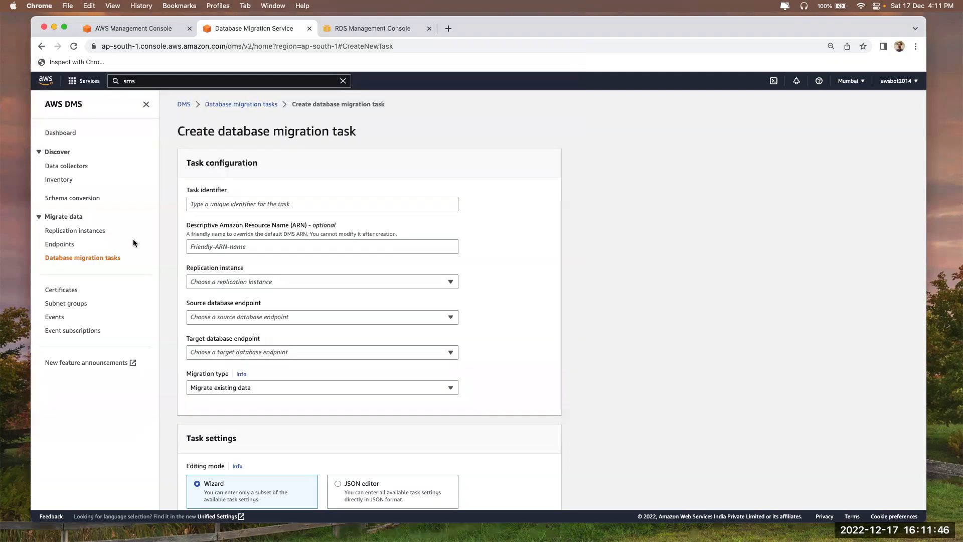
Start a new replication instance from the DMS Replication instances page
left_click(60, 232)
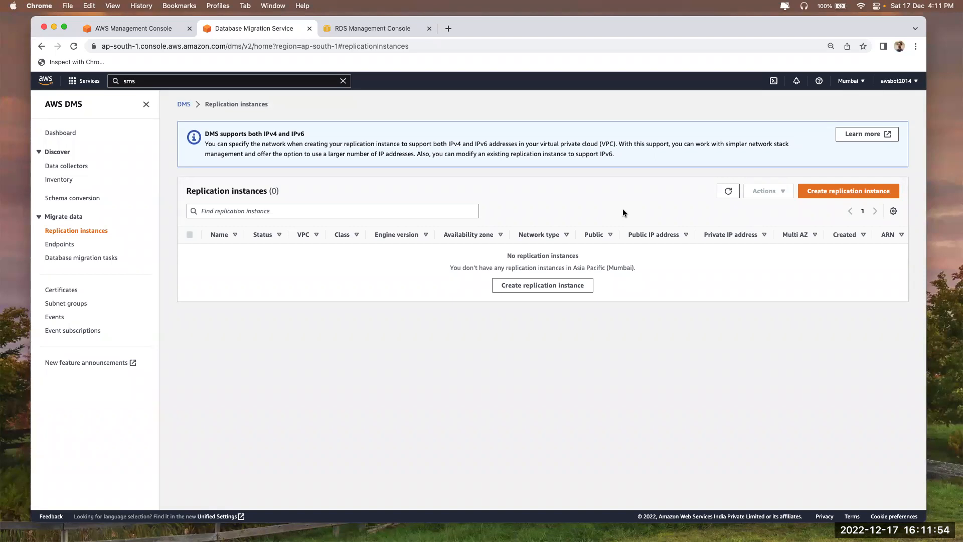
left_click(839, 195)
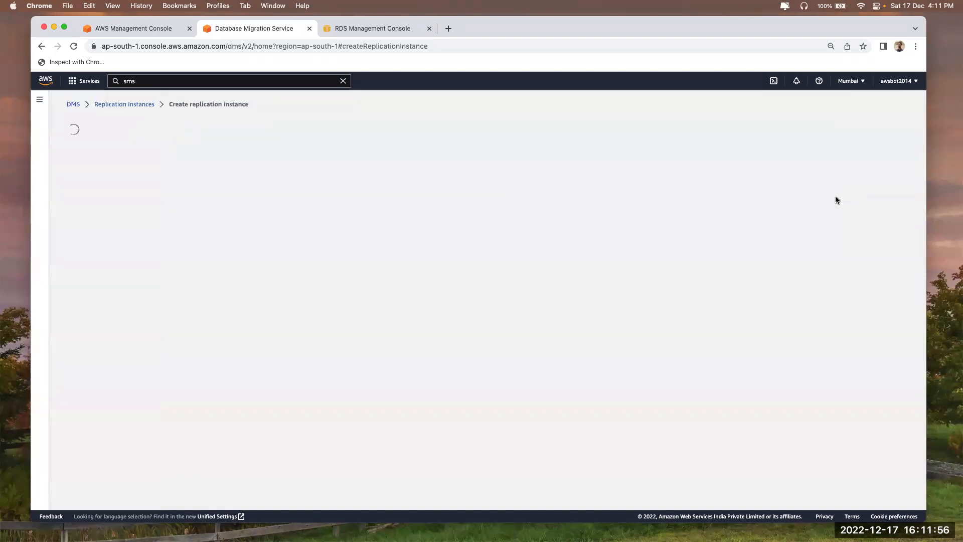
scroll(196, 359, "down", 3)
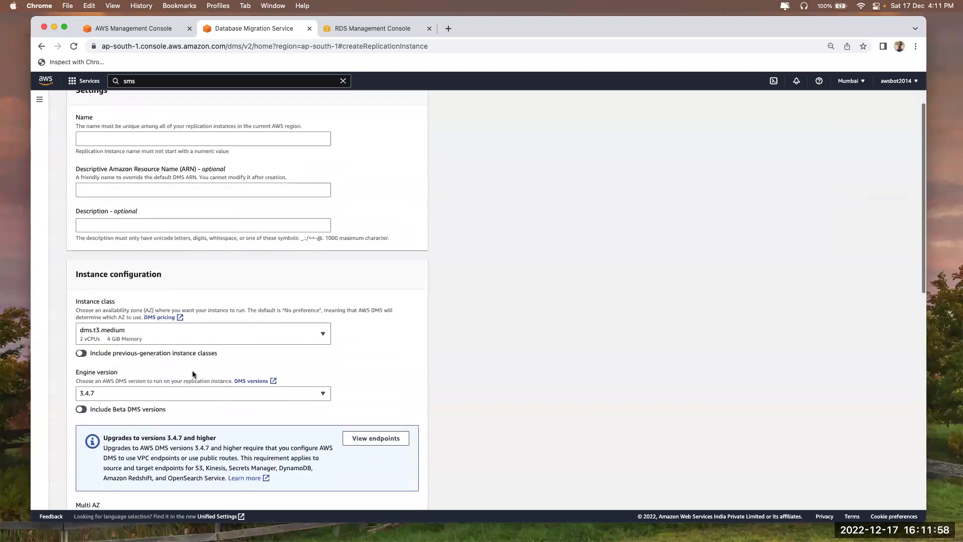
Choose dms.t3.large as the replication instance class
left_click(116, 339)
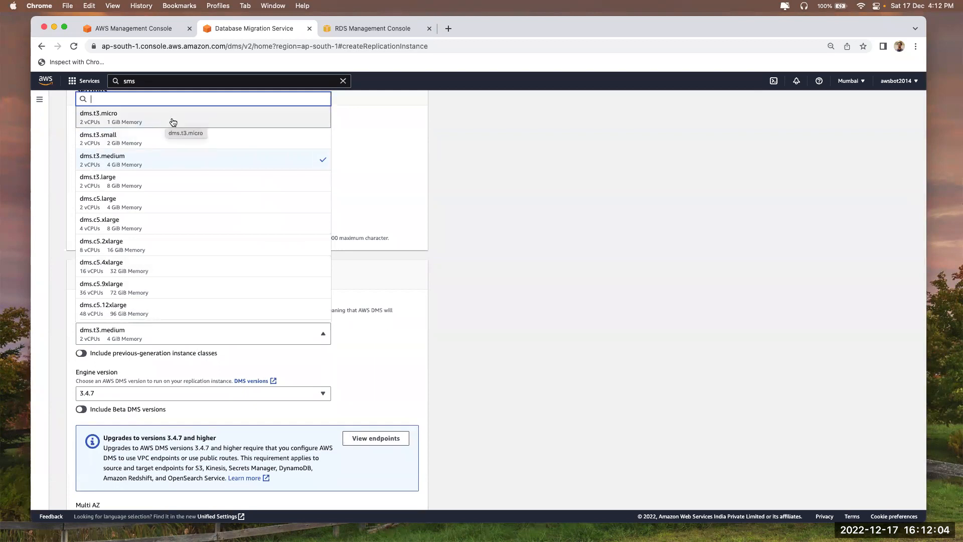
left_click(567, 216)
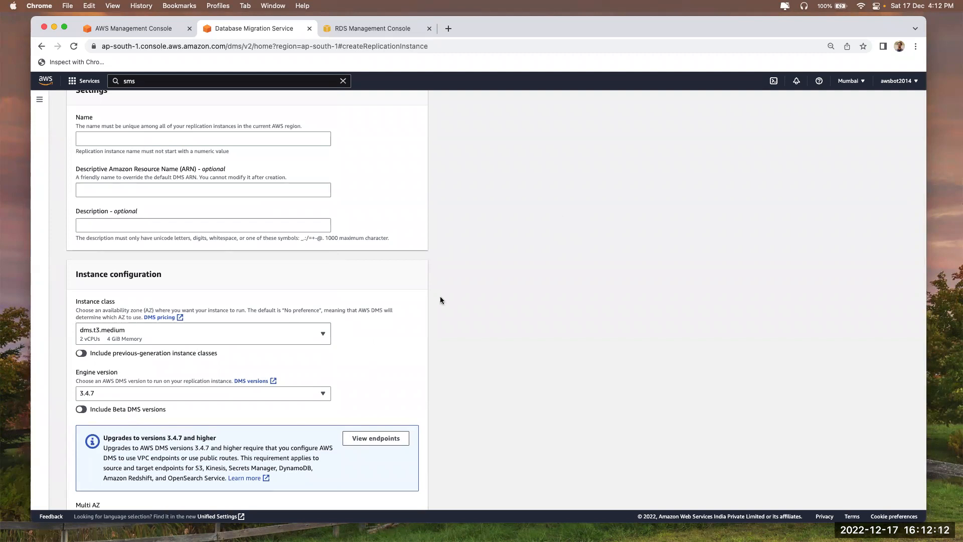
left_click(283, 335)
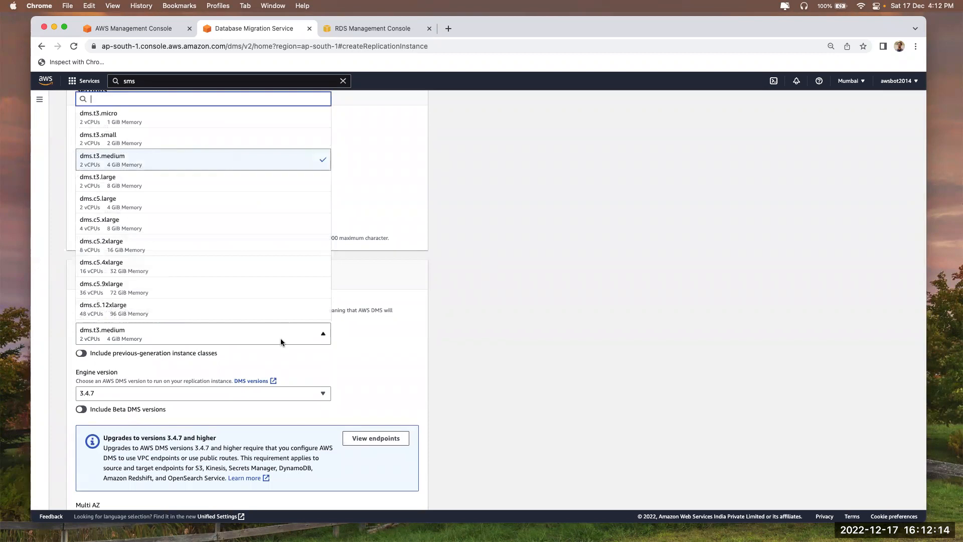
left_click(176, 181)
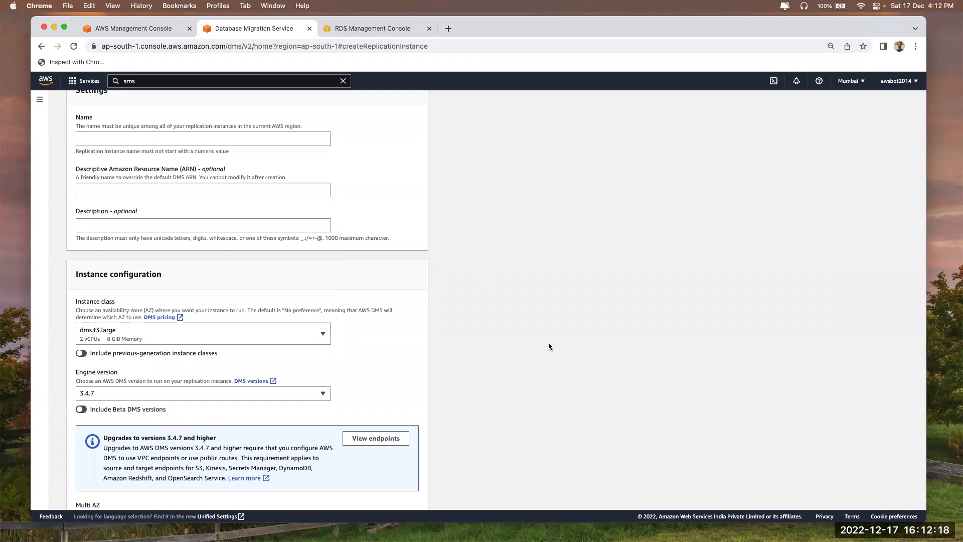
scroll(549, 346, "up", 3)
left_click(109, 211)
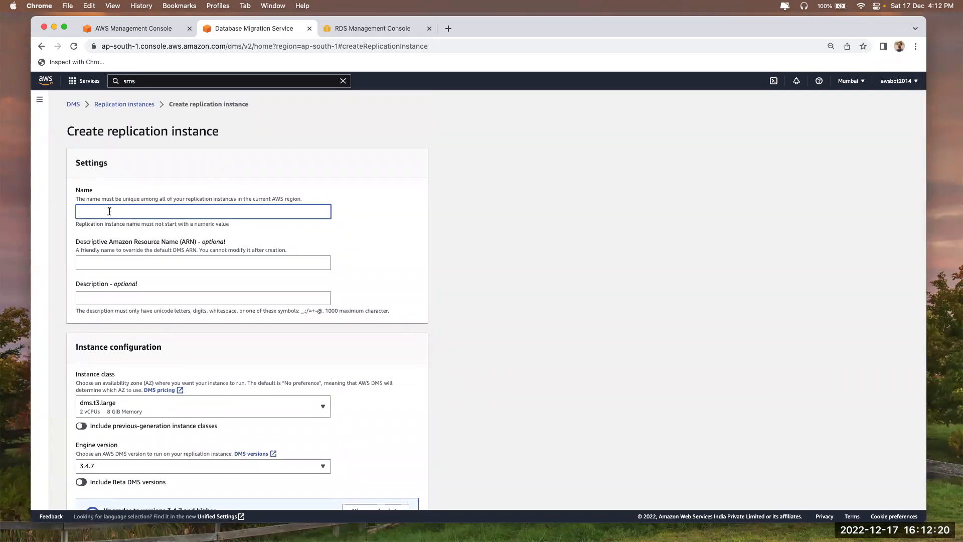
Enter db-mig as the replication instance name, leaving the Description field blank
type("m")
key("BackSpace")
type("db-mig")
left_click(541, 345)
scroll(541, 346, "down", 2)
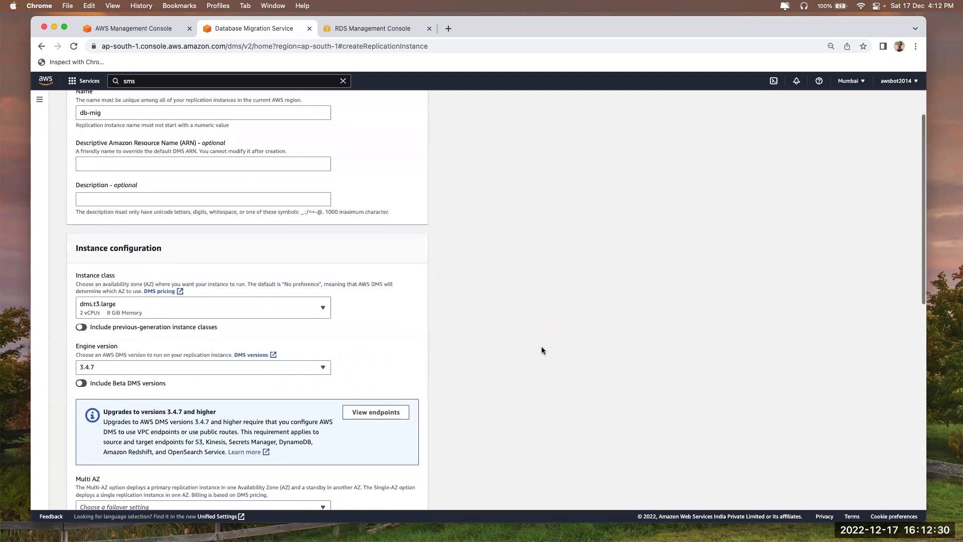
scroll(541, 350, "down", 1)
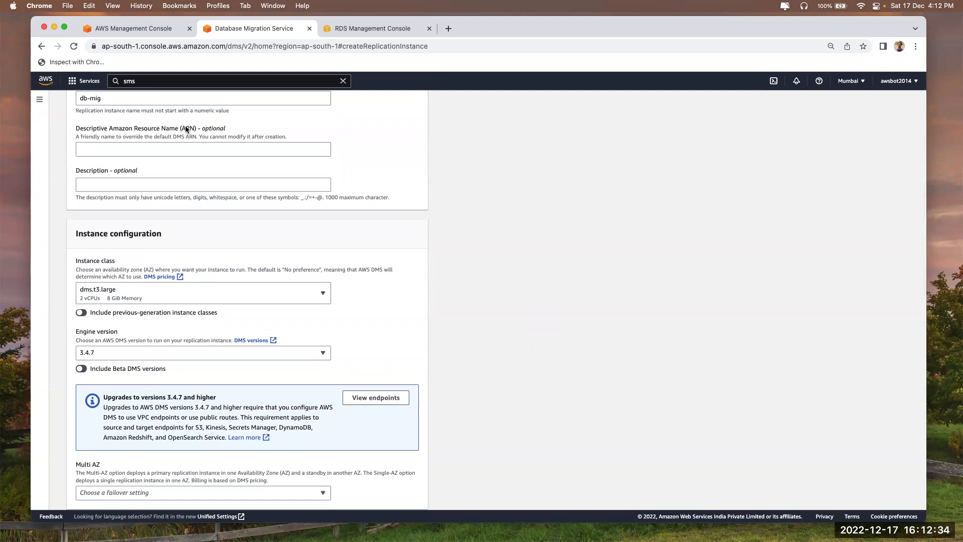
left_click(116, 183)
left_click(131, 220)
scroll(348, 91, "up", 3)
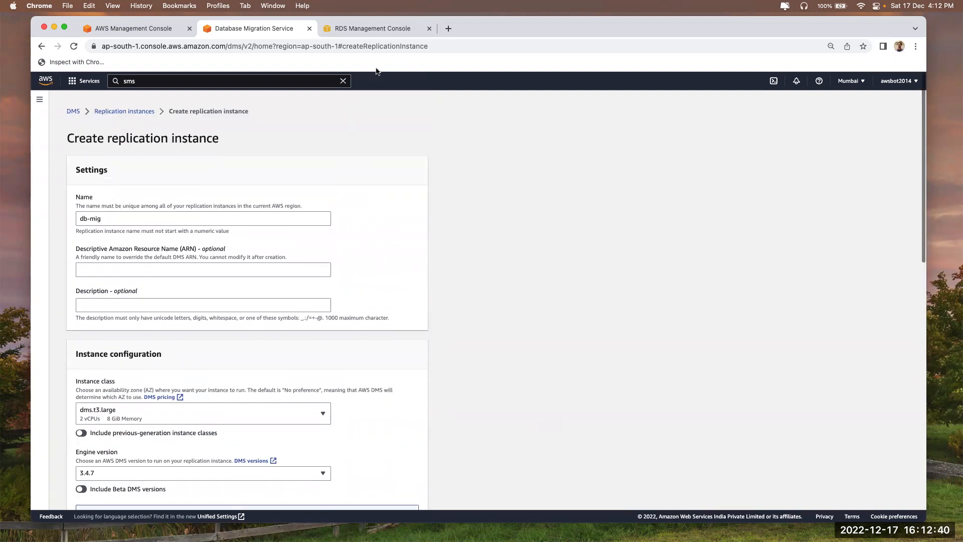
Search the web for 'dms terraform' and open the Terraform aws_dms_endpoint documentation
left_click(448, 29)
type("dms ter")
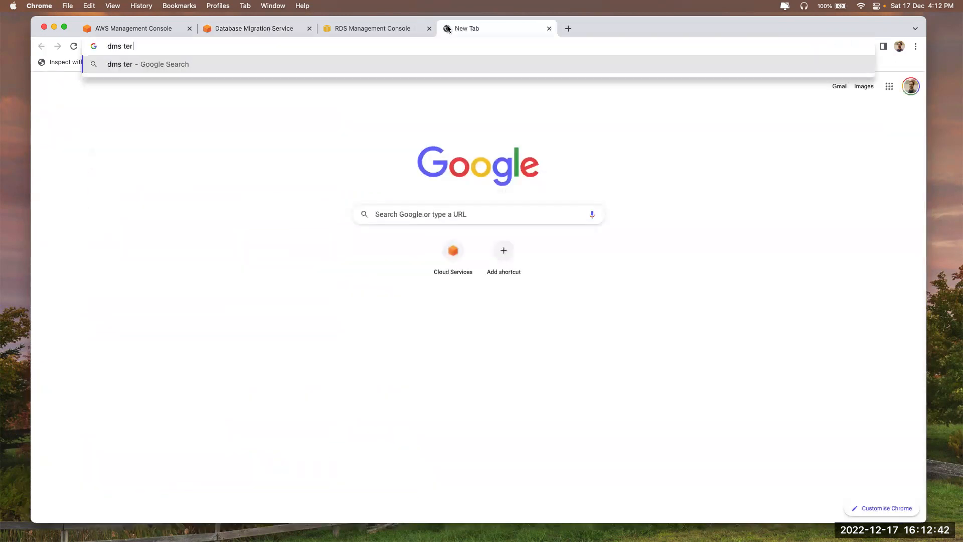
type("raform")
key("Return")
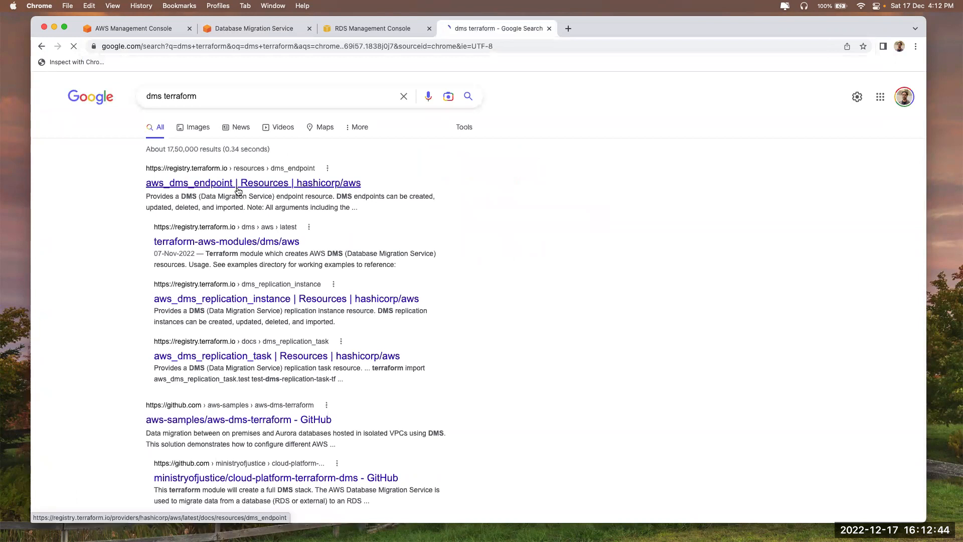
left_click(238, 186)
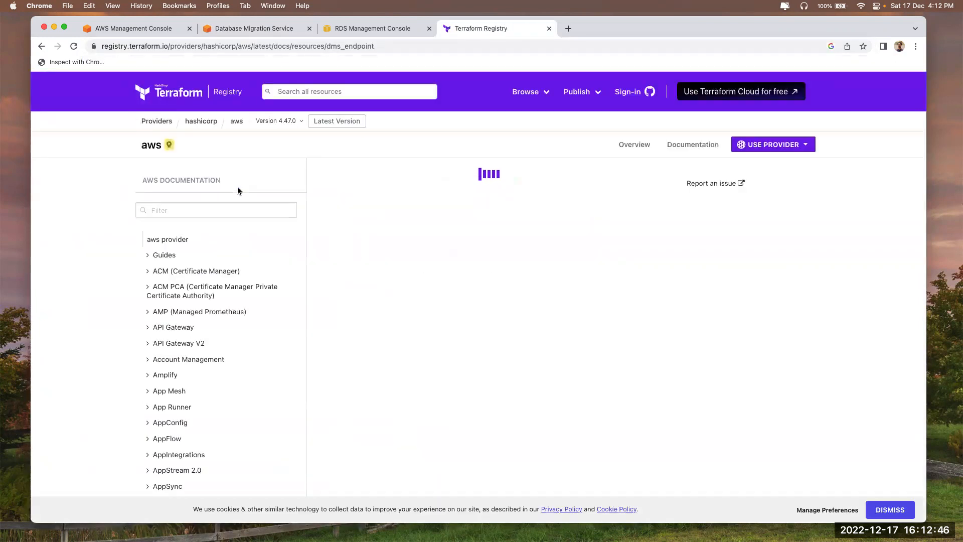
scroll(341, 374, "down", 4)
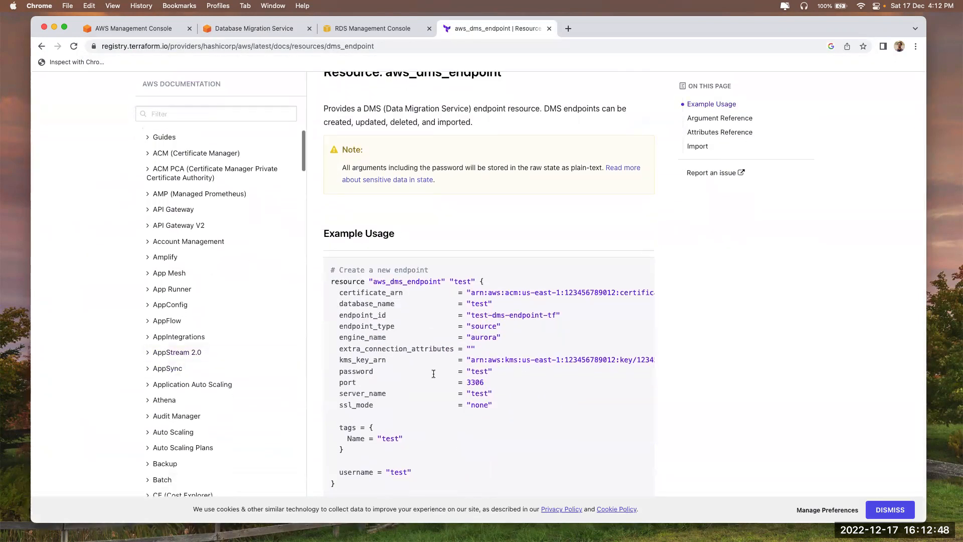
scroll(292, 368, "down", 5)
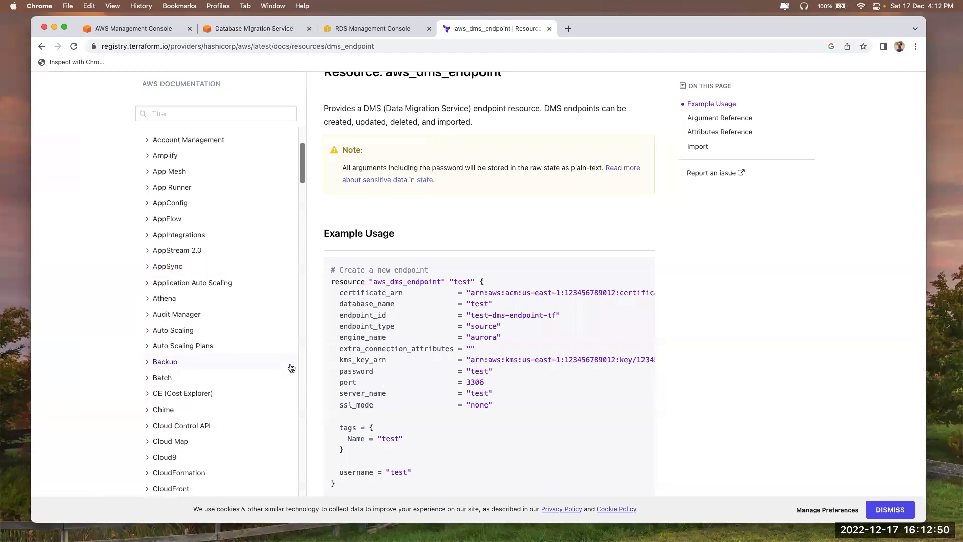
scroll(292, 368, "down", 20)
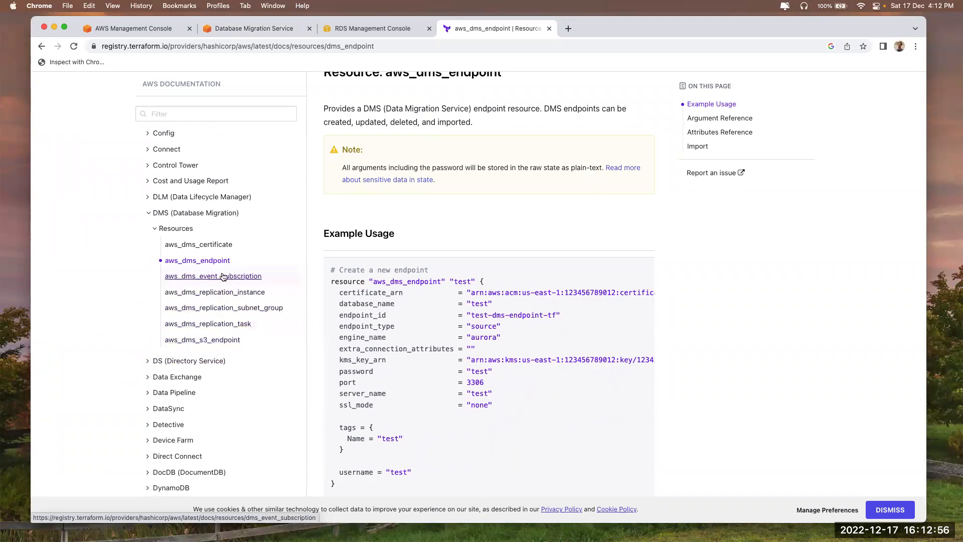
scroll(447, 343, "down", 3)
scroll(448, 343, "up", 4)
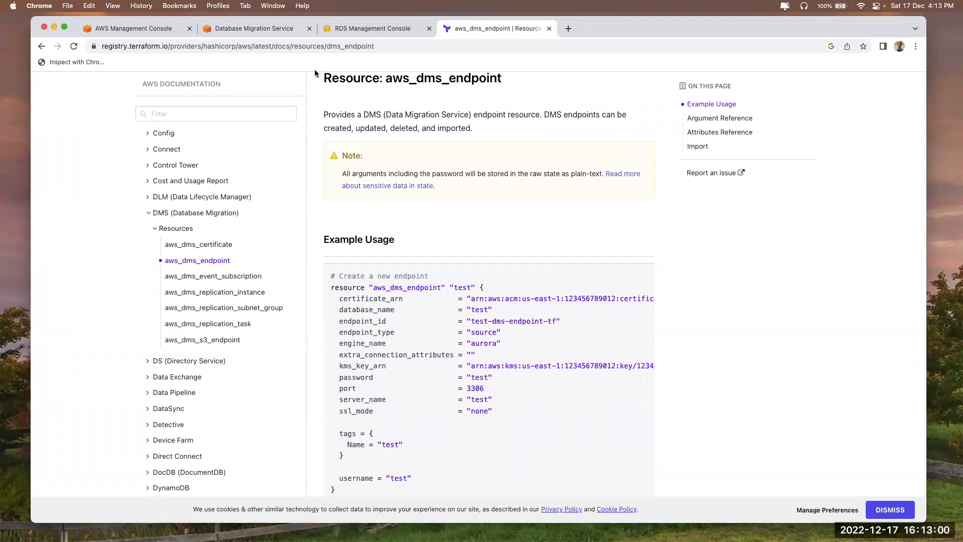
Select the tags block in the aws_dms_endpoint Example Usage
left_click(248, 31)
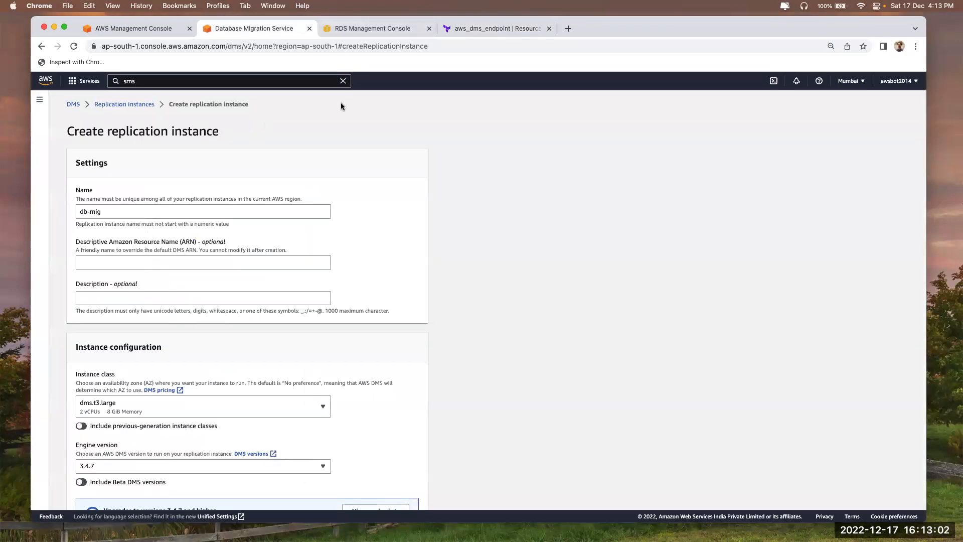
left_click(465, 32)
scroll(359, 396, "down", 2)
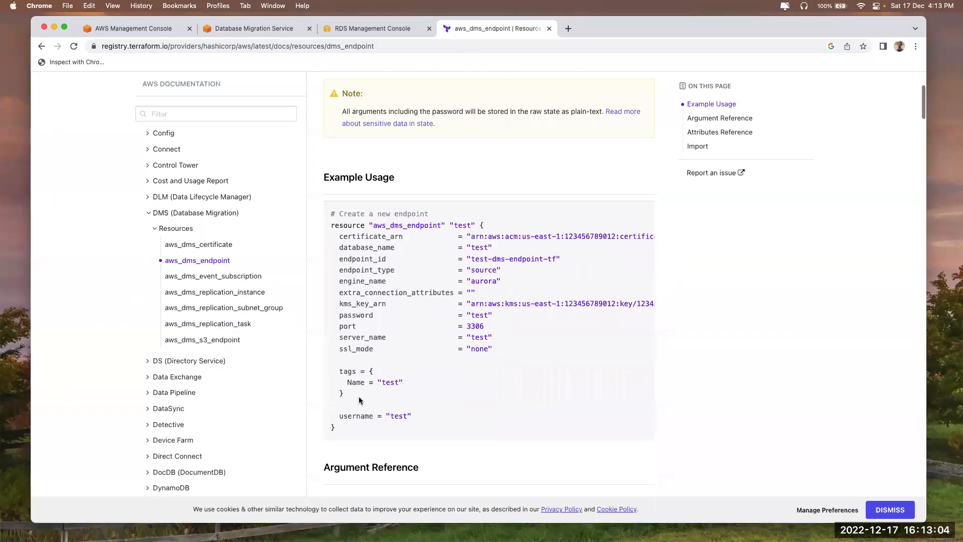
left_click_drag(340, 372, 354, 396)
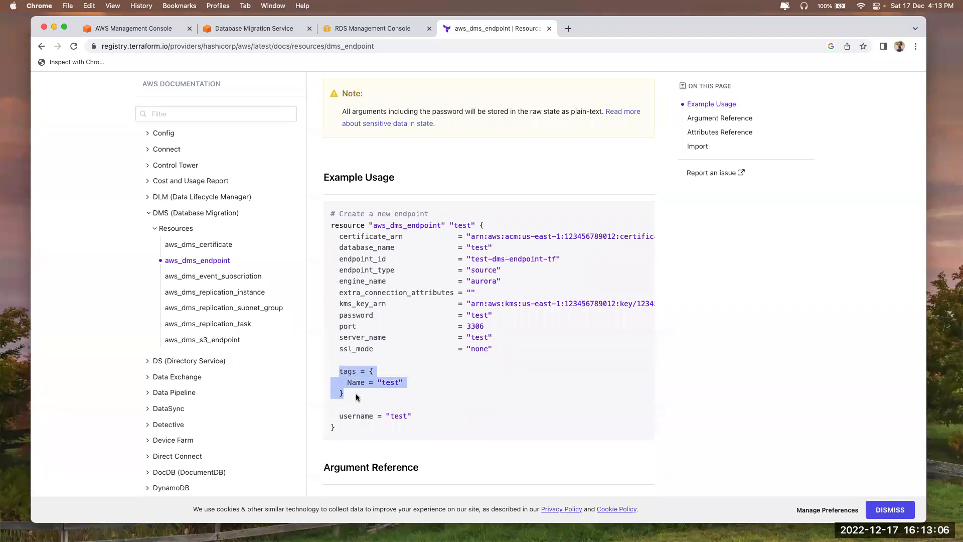
left_click(254, 27)
Review the engine versions and keep engine version 3.4.7
scroll(339, 267, "down", 3)
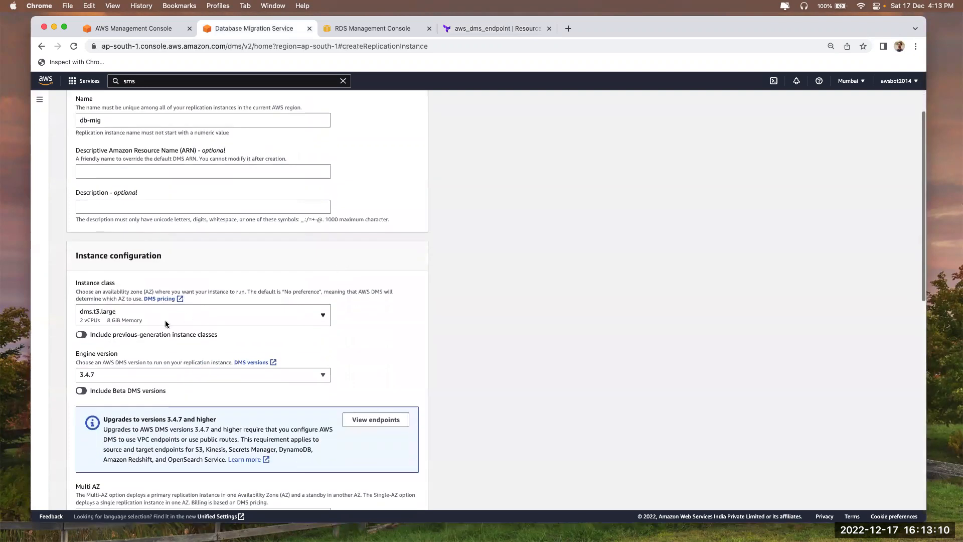
scroll(166, 324, "down", 3)
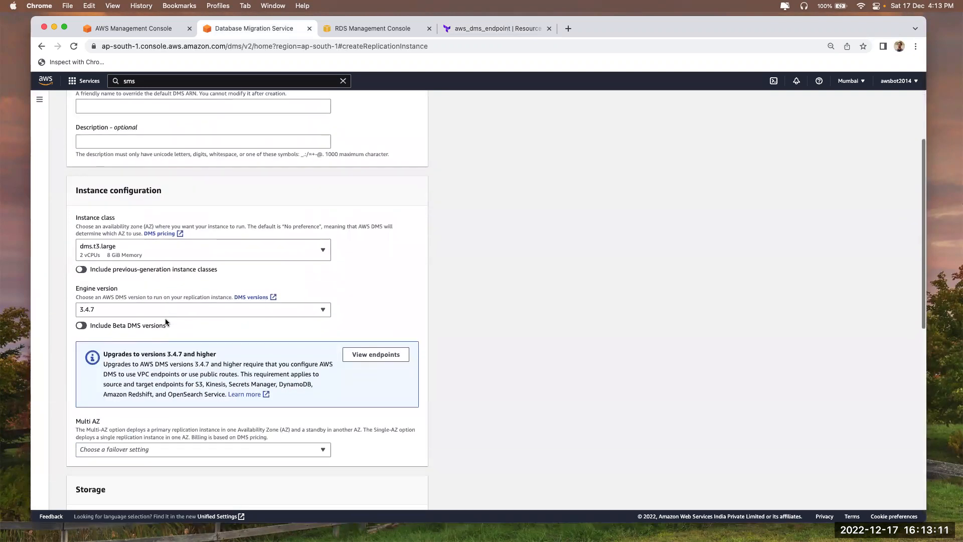
left_click(108, 310)
left_click(537, 297)
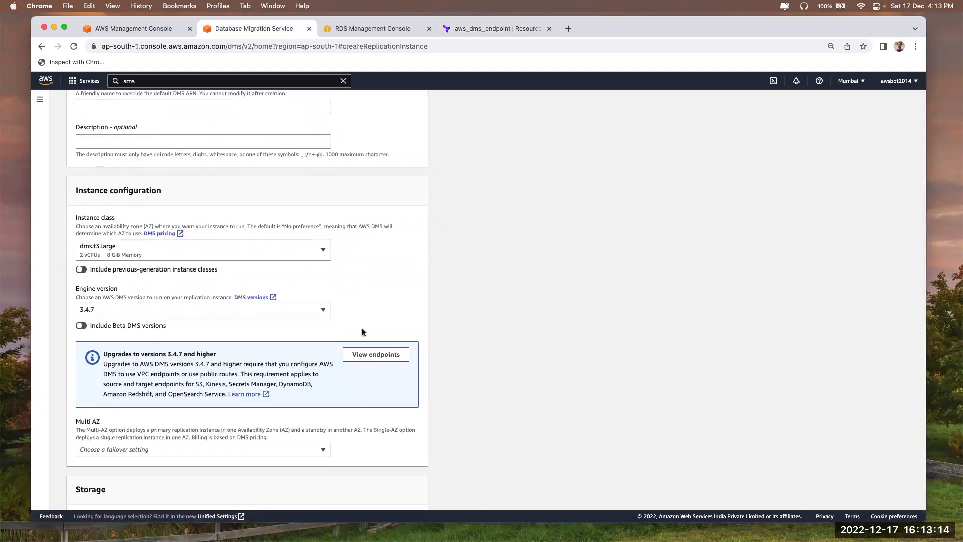
scroll(364, 332, "down", 5)
Set the Multi AZ option to Production workload (Multi-AZ) and note the T* class warning
left_click(175, 320)
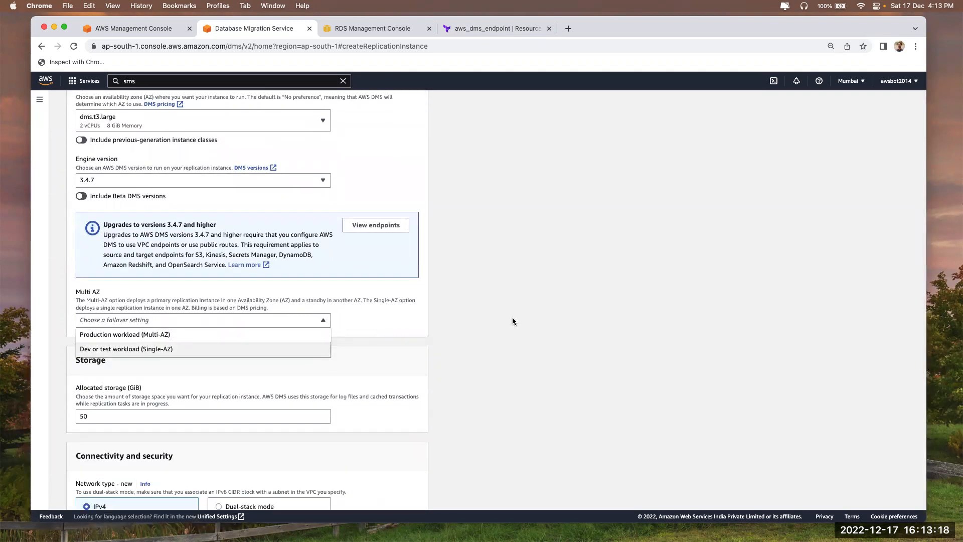
left_click(501, 305)
left_click(161, 319)
left_click(161, 346)
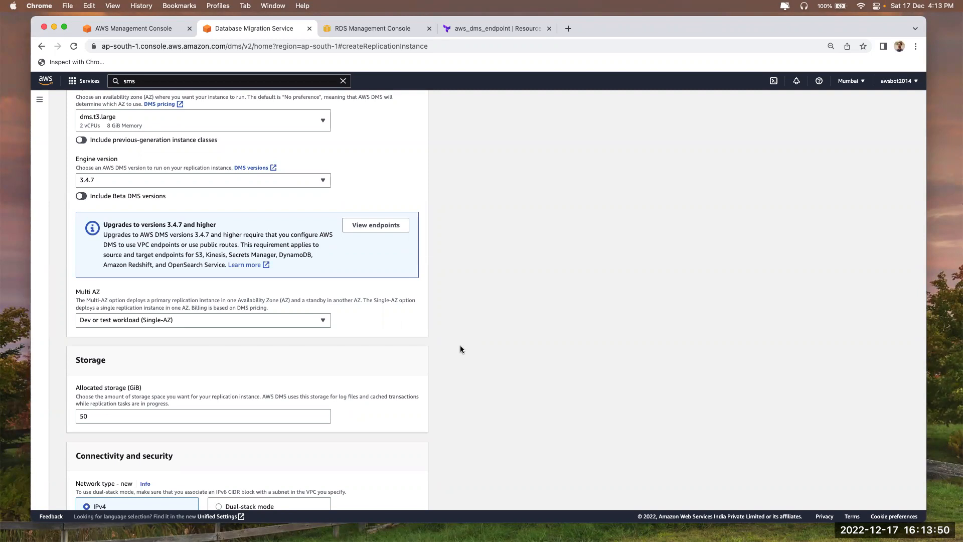
left_click(221, 321)
left_click(219, 334)
left_click(227, 321)
left_click(234, 350)
left_click(208, 322)
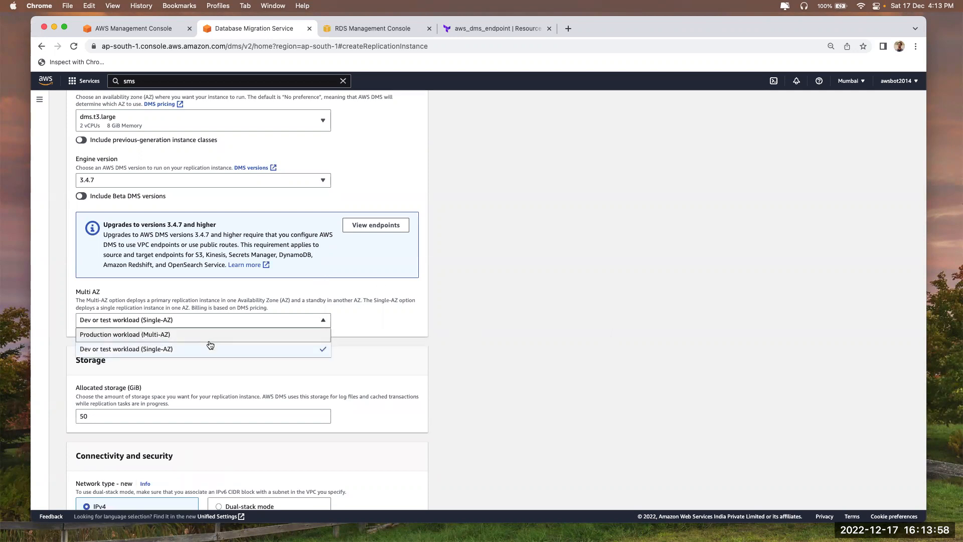
left_click(210, 336)
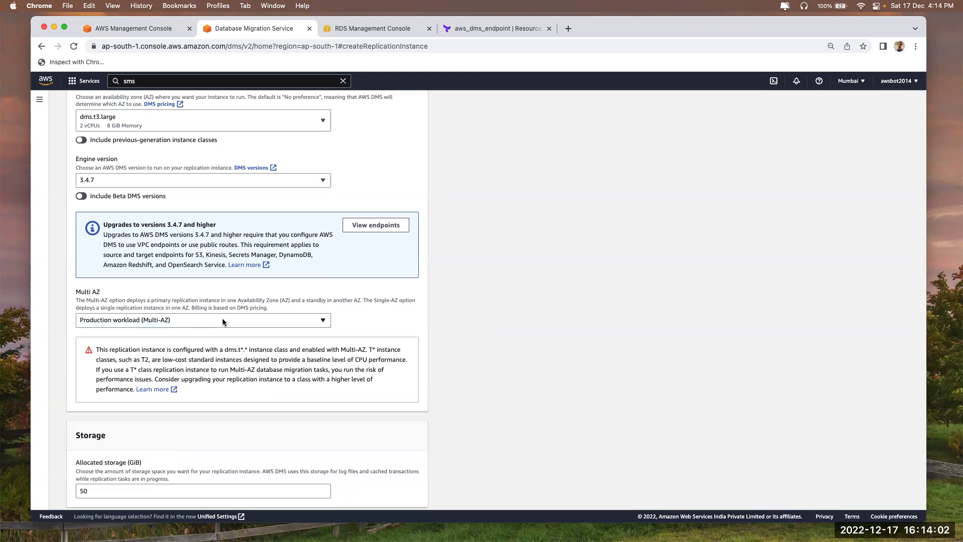
mouse_move(141, 359)
left_mouse_down()
mouse_move(159, 361)
mouse_move(149, 358)
left_mouse_up()
Try the dms.c5.24xlarge instance class, then revert to dms.t3.large
left_click(184, 345)
left_click(177, 124)
scroll(146, 279, "down", 2)
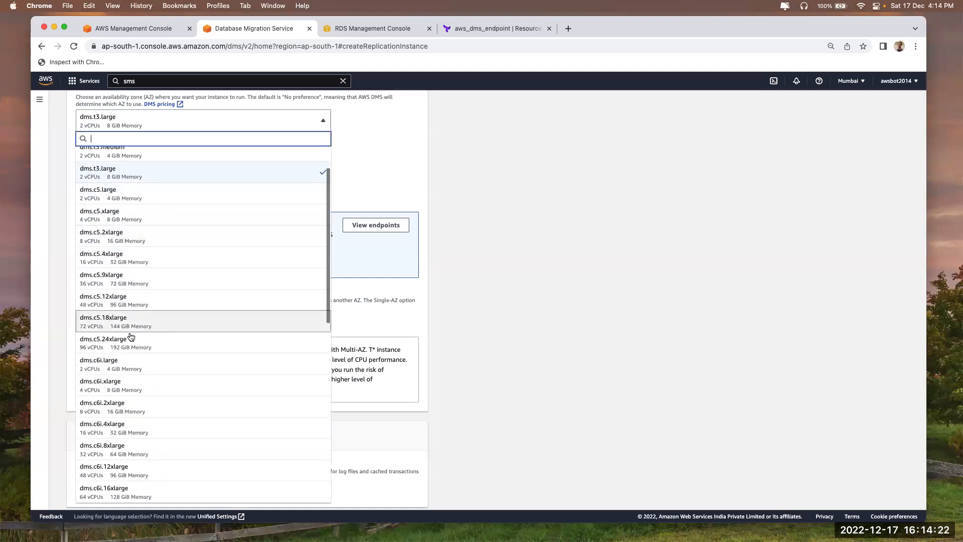
left_click(122, 346)
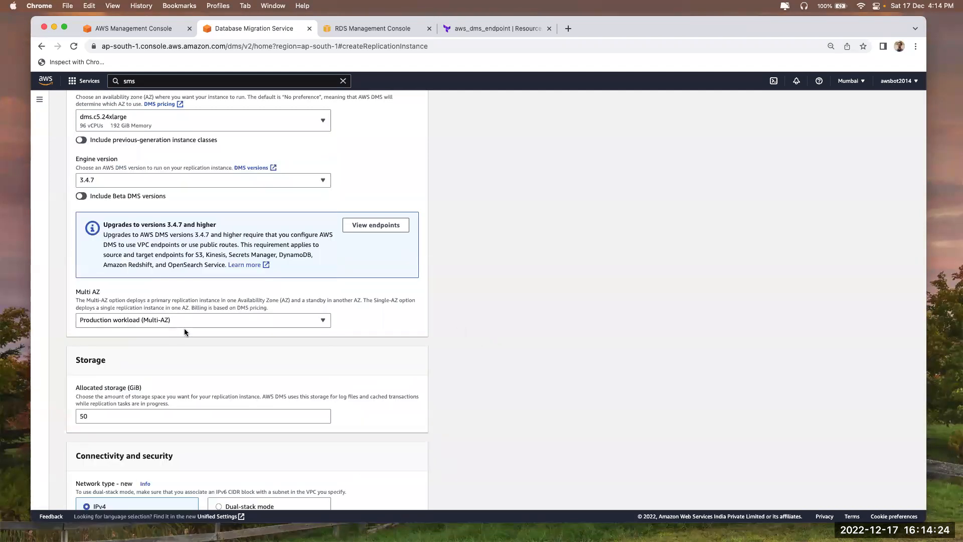
scroll(193, 251, "up", 1)
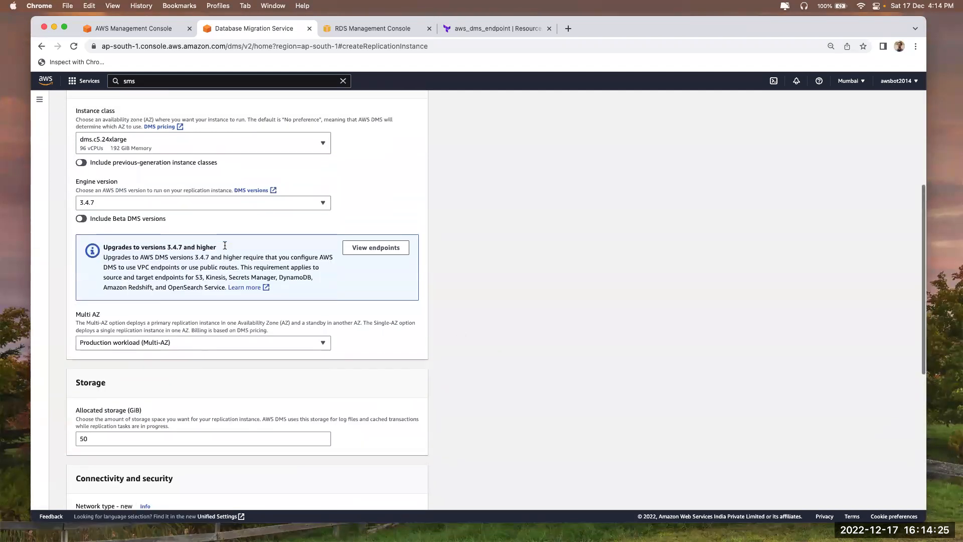
left_click(196, 150)
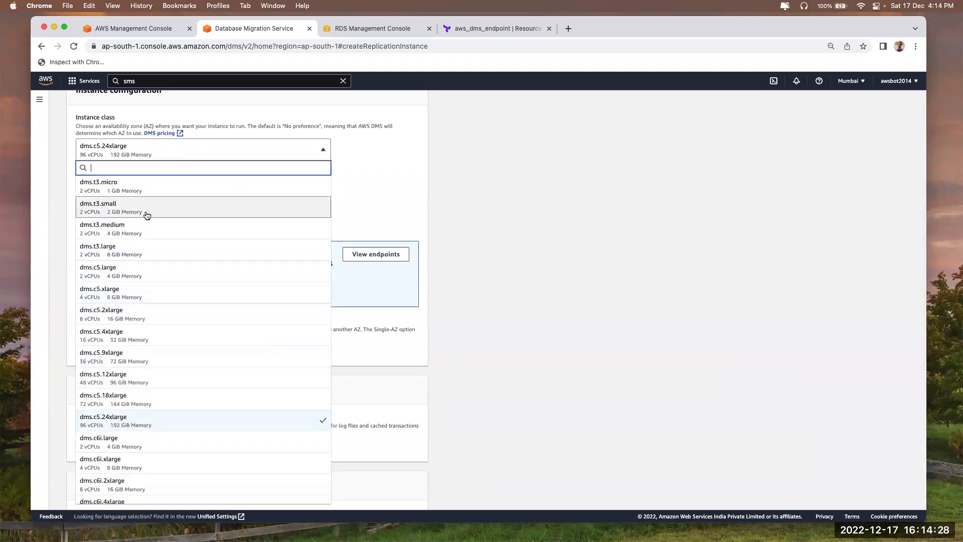
left_click(152, 251)
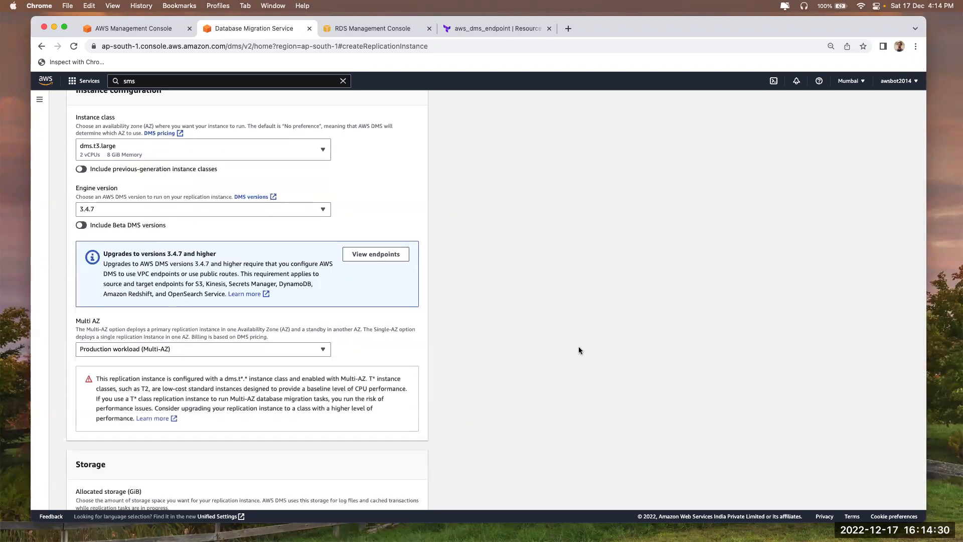
Set Multi AZ to Dev or test workload (Single-AZ)
left_click(125, 354)
left_click(125, 376)
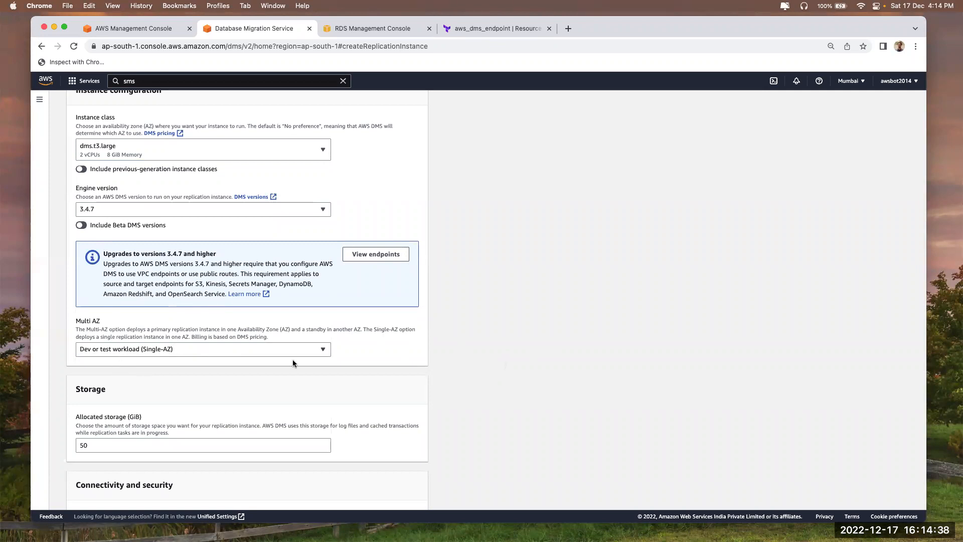
scroll(293, 359, "down", 5)
Confirm the allocated storage stays at 50 GiB
left_click(88, 303)
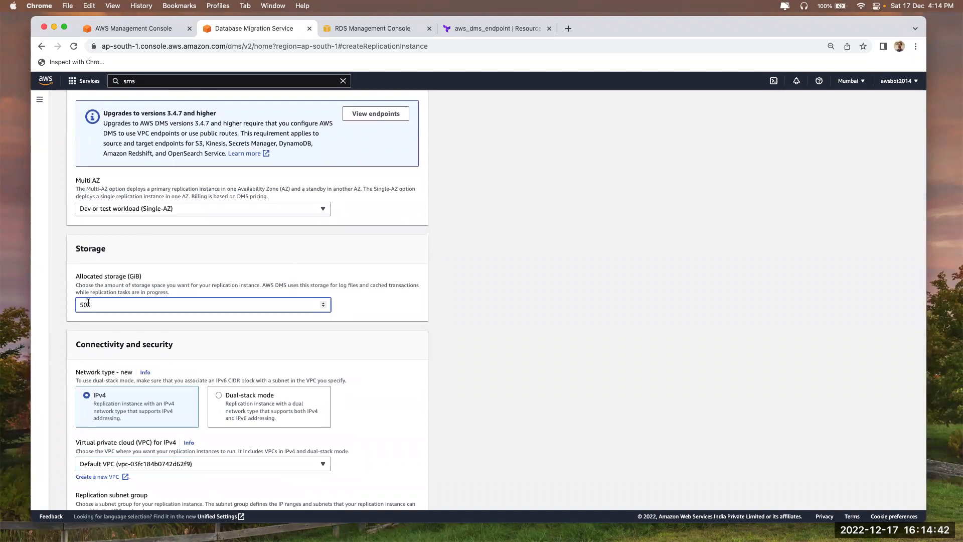
scroll(152, 323, "down", 3)
scroll(153, 326, "up", 4)
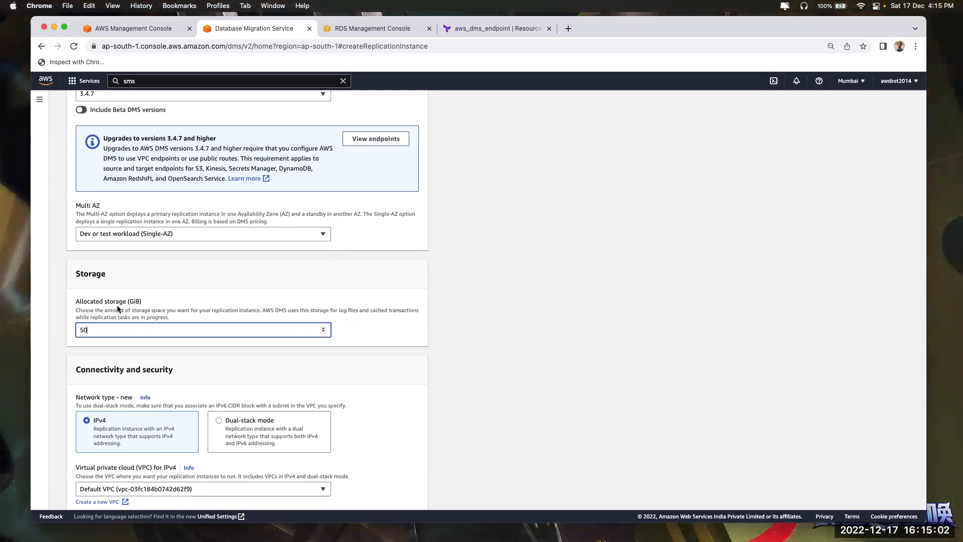
left_click_drag(93, 330, 77, 331)
left_click(588, 360)
scroll(280, 301, "down", 5)
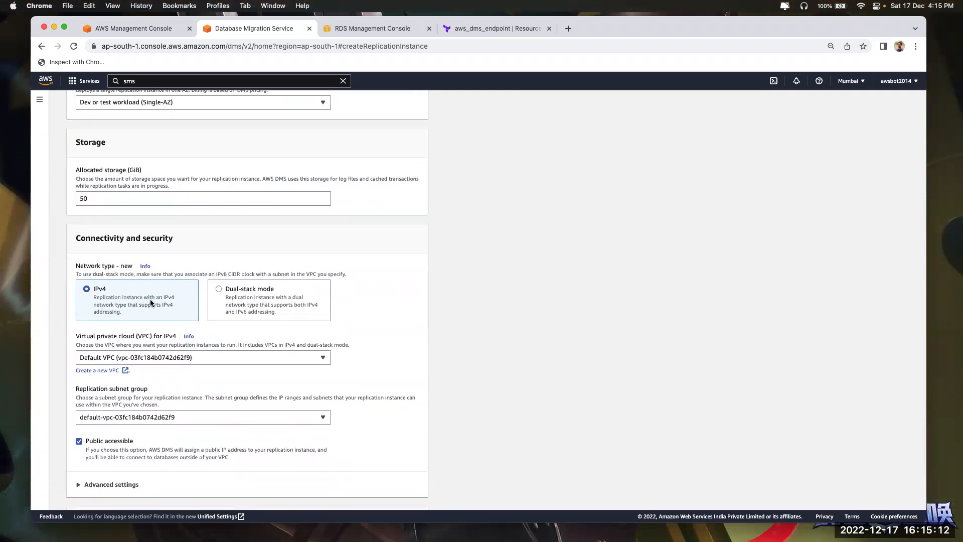
Keep the IPv4 network type after trying Dual-stack, and expand the Maintenance section
left_click(258, 300)
left_click(89, 308)
left_click(237, 308)
left_click(133, 302)
scroll(134, 302, "down", 3)
scroll(169, 334, "down", 4)
left_click(108, 352)
scroll(136, 420, "down", 2)
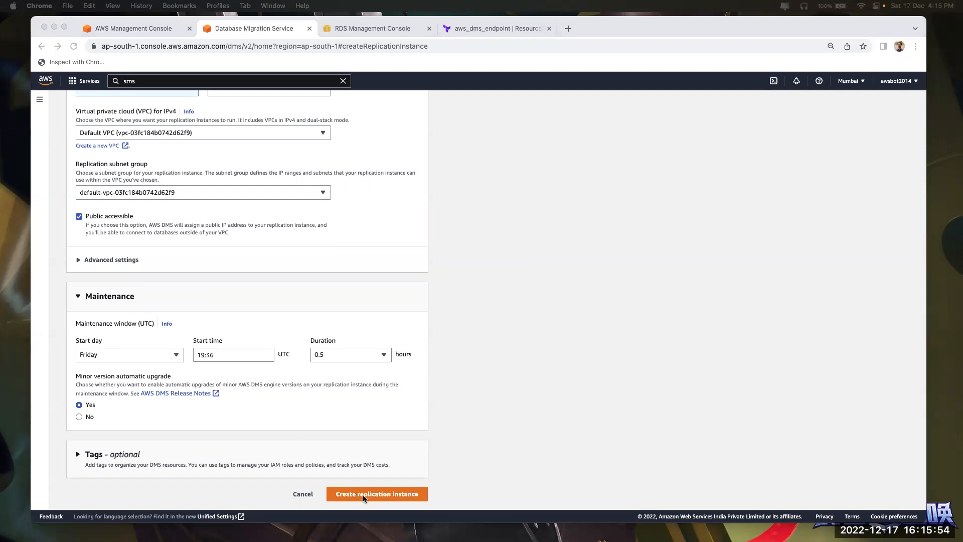
Create the db-mig replication instance, refresh the list, and open RDS from Console Home
left_click(507, 406)
left_click(381, 495)
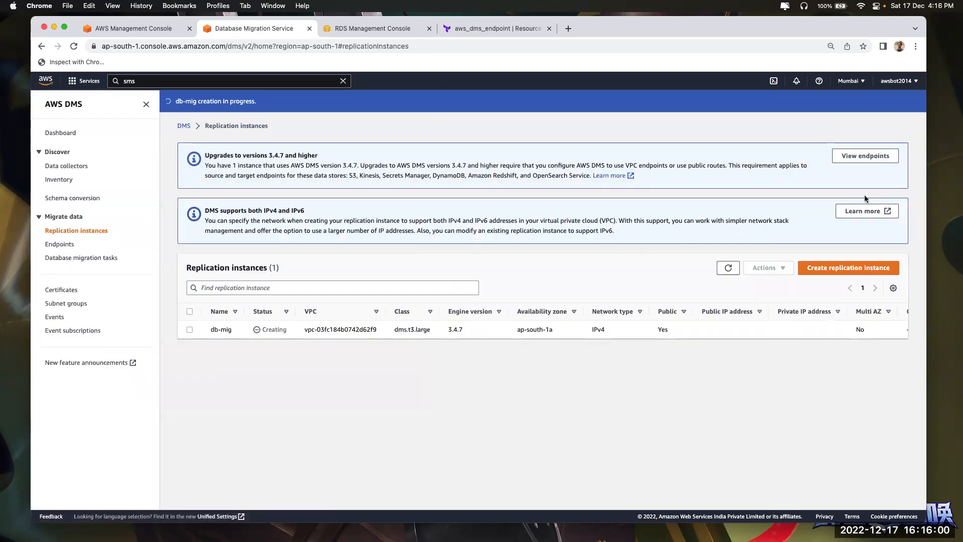
left_click(723, 270)
left_click(113, 33)
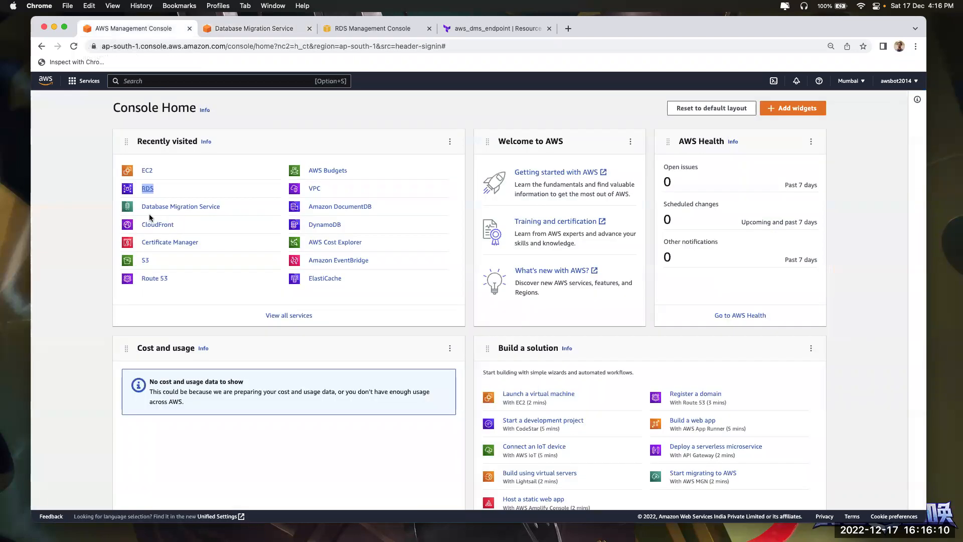
left_click(147, 189)
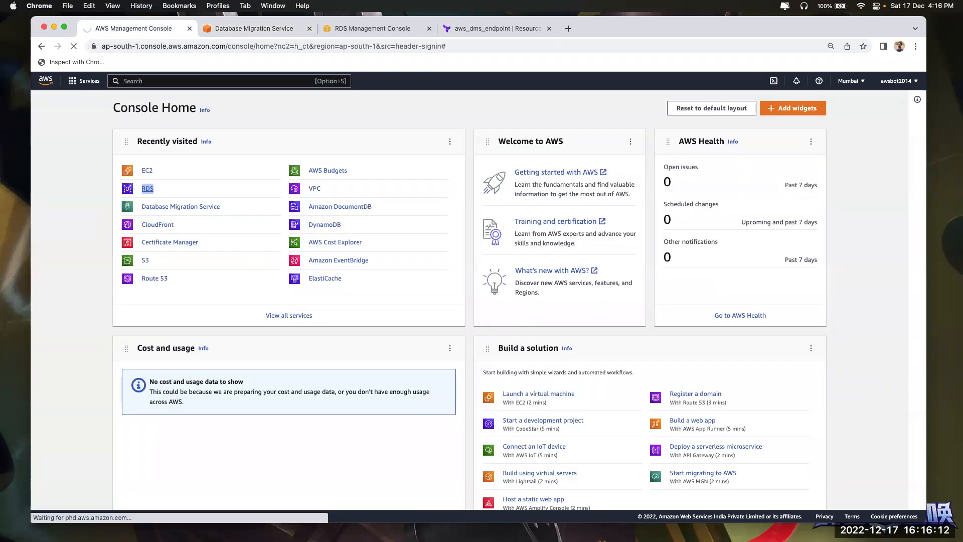
Let the RDS dashboard load, then bring the VS Code notes listing endpoints, replication instance and task to the front
key("super+Tab")
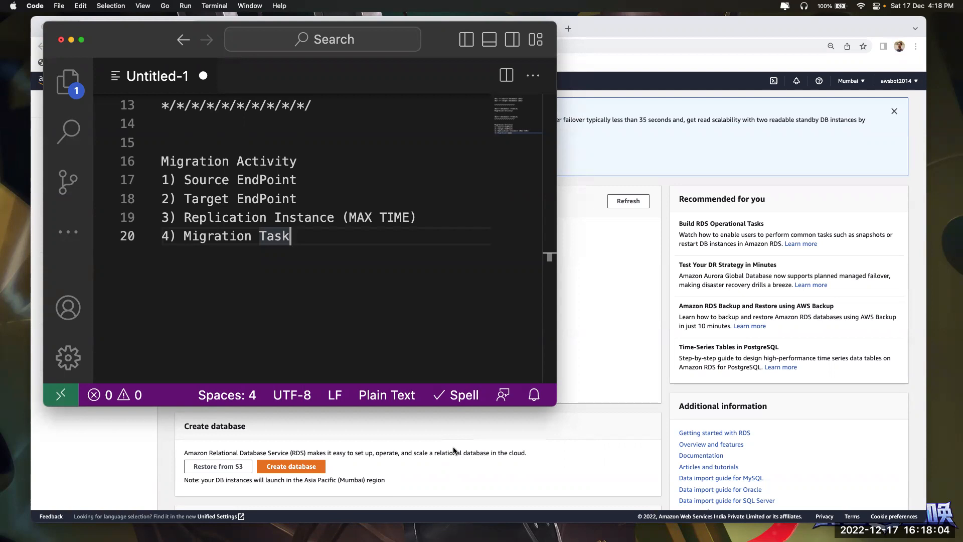
Refresh the DMS replication instances list and confirm db-mig is still Creating
left_click(613, 213)
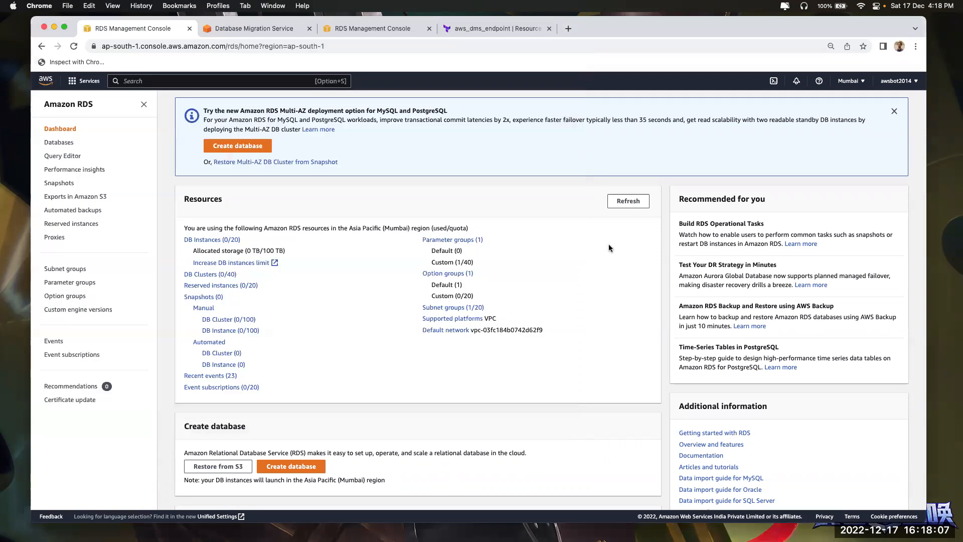
left_click(368, 28)
left_click(264, 29)
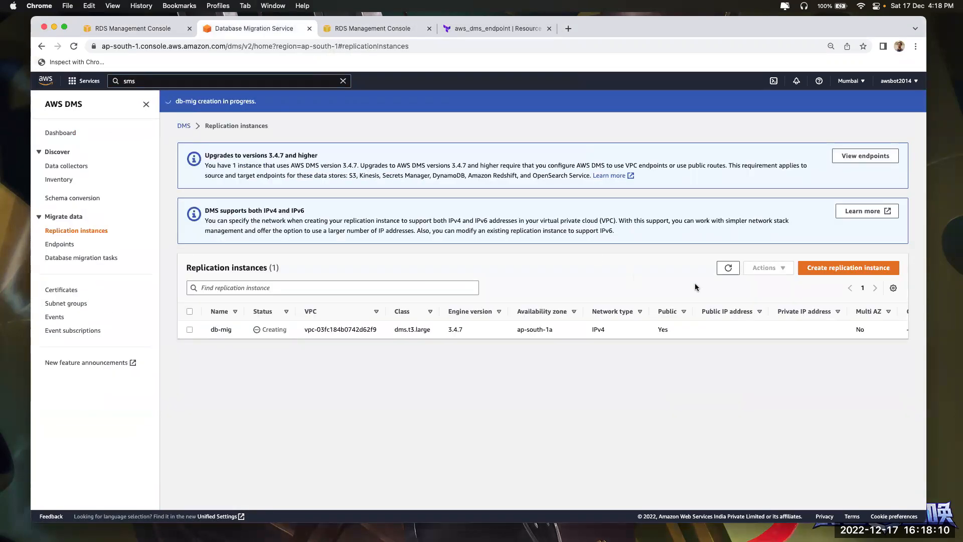
left_click(725, 267)
double_click(268, 328)
Close the duplicate RDS console and aws_dms_endpoint documentation tabs and dismiss the Multi-AZ announcement
left_click(359, 32)
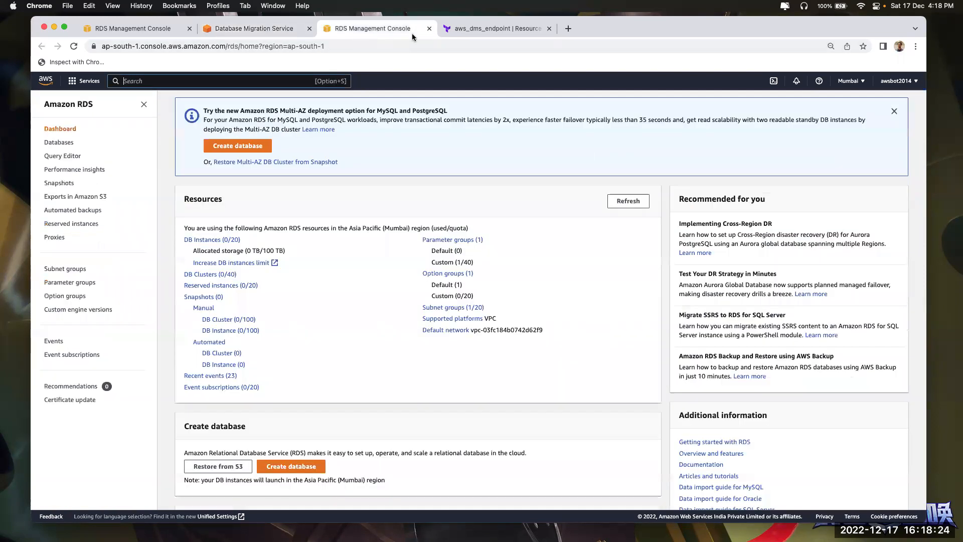
left_click(429, 29)
left_click(429, 30)
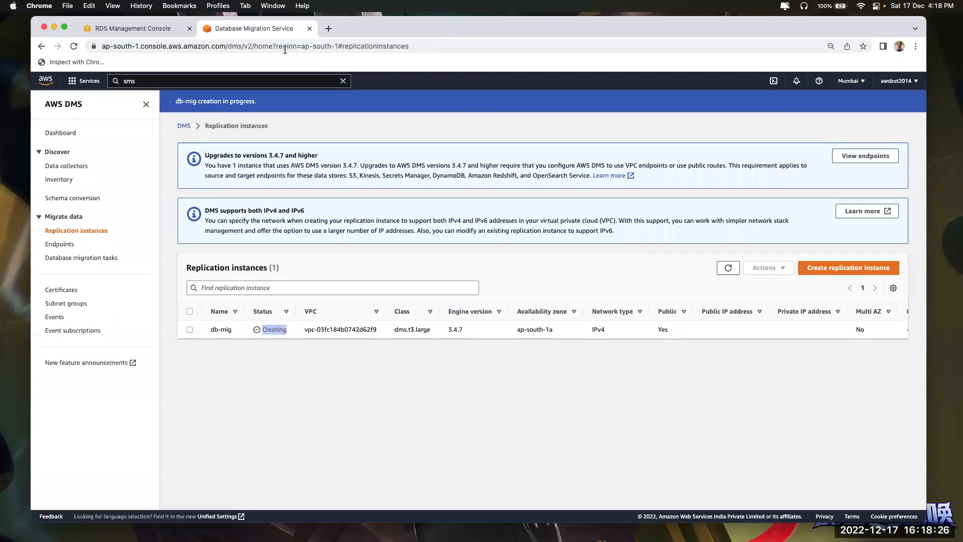
left_click(109, 28)
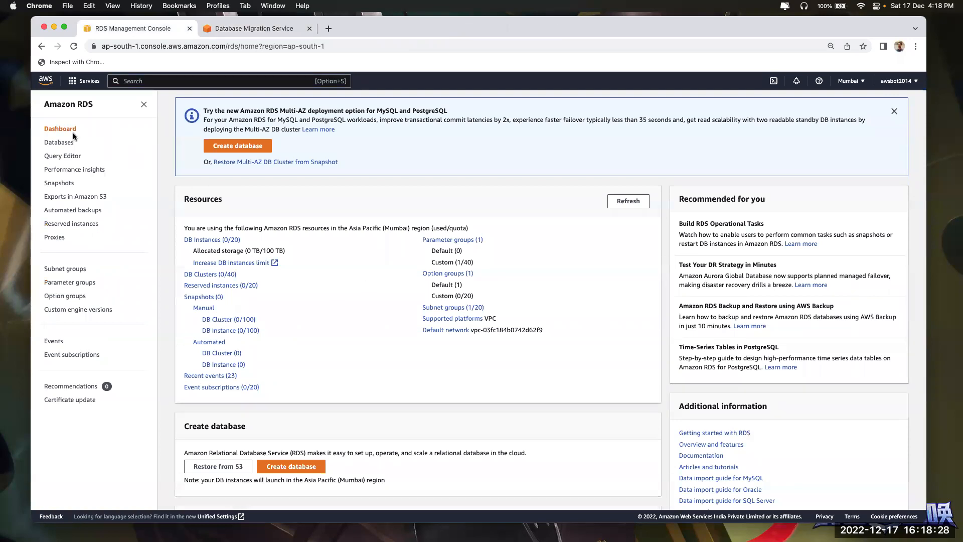
left_click(893, 112)
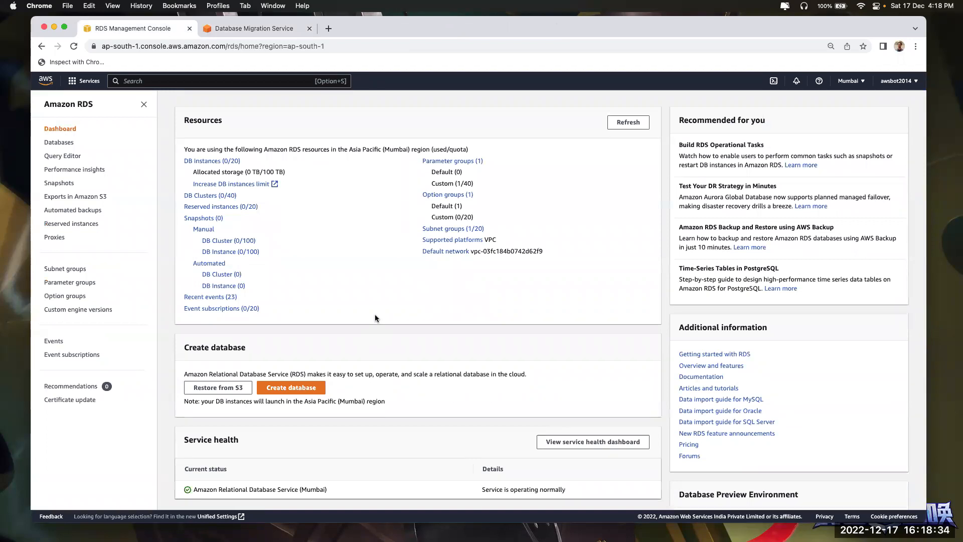
triple_click(239, 373)
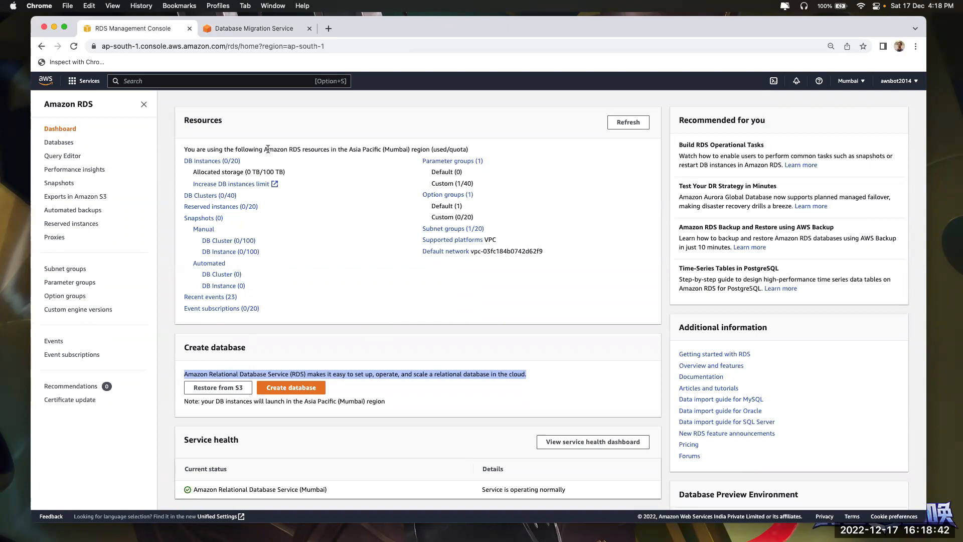
Check the replication instances page once more, then return to the RDS dashboard
left_click(258, 29)
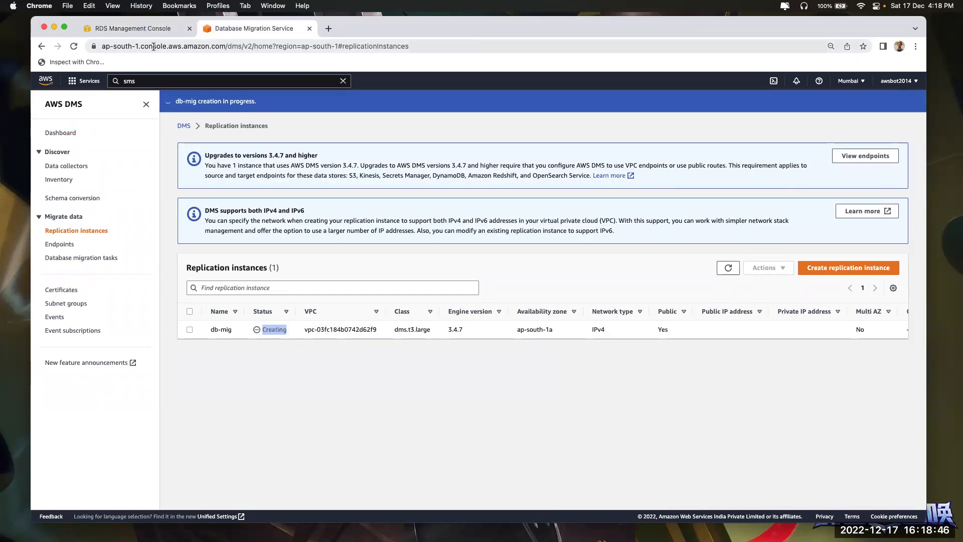
left_click(140, 31)
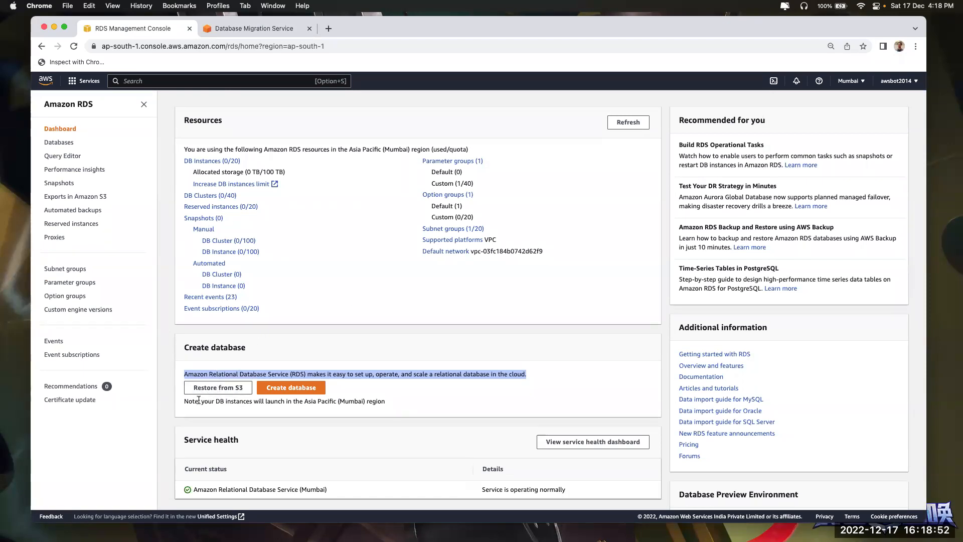
left_click(204, 374)
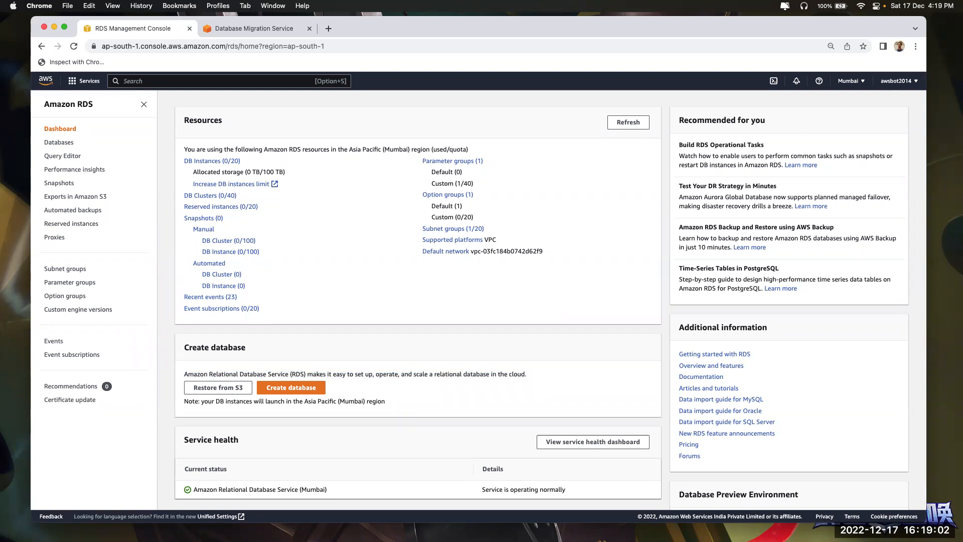
key("super+Tab")
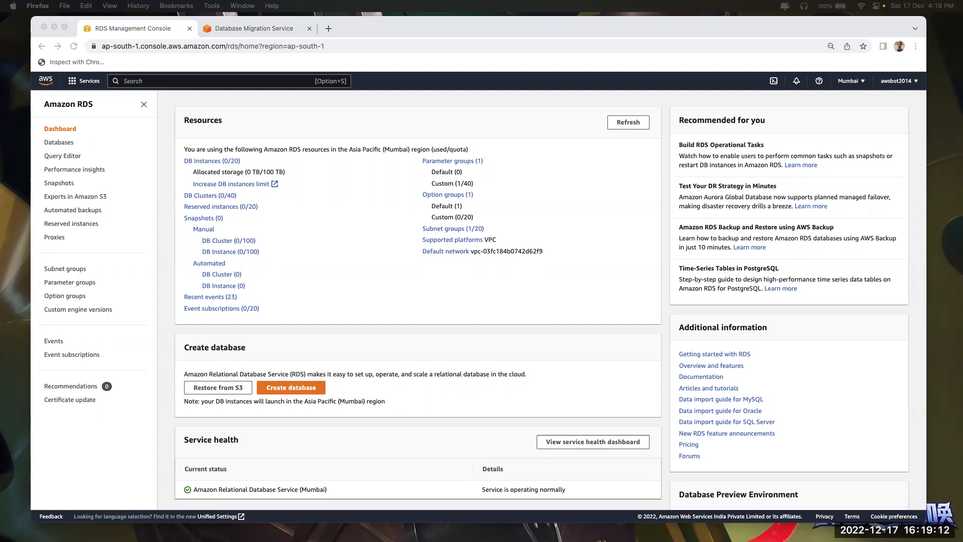
Search for the author's GitHub profile and open the mySQL repository from the repositories filtered by mysql
left_click(328, 28)
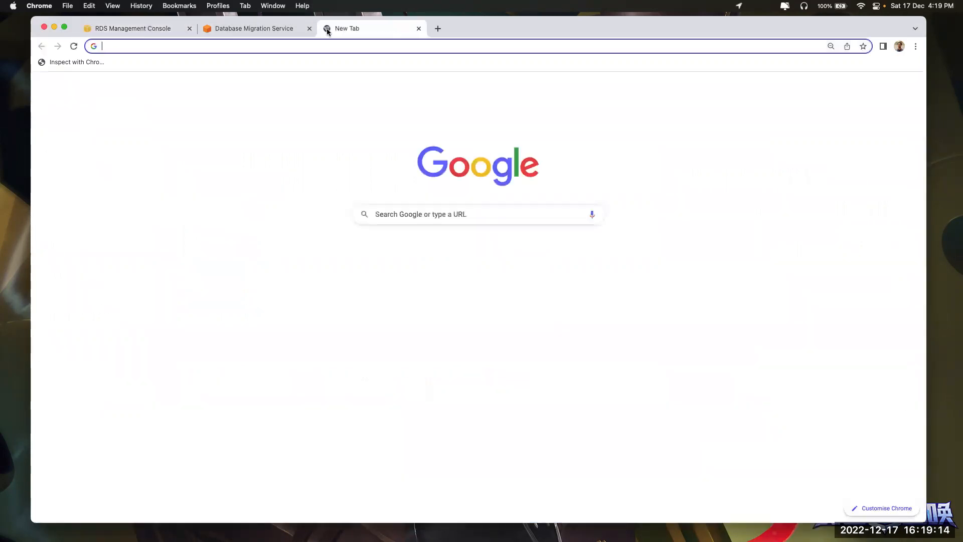
type("andalike")
key("Return")
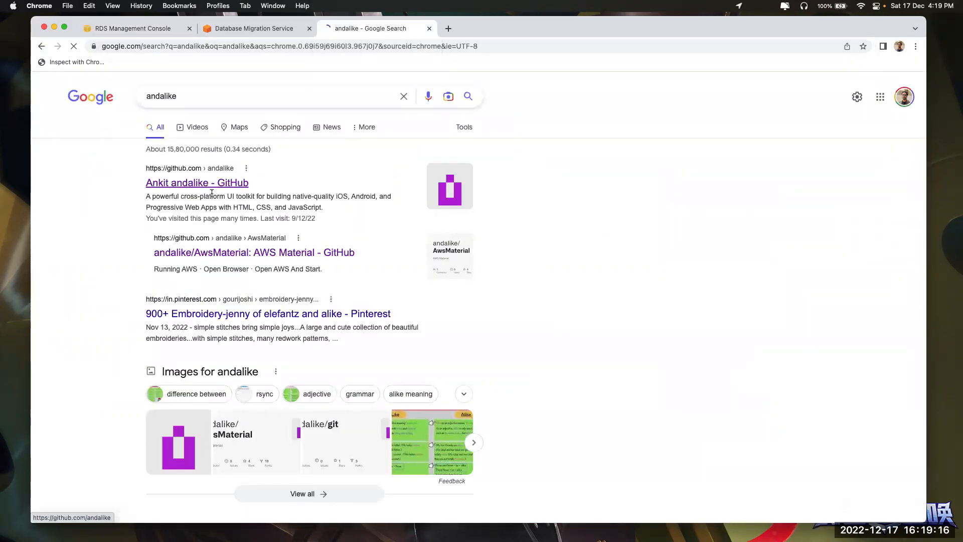
left_click(224, 182)
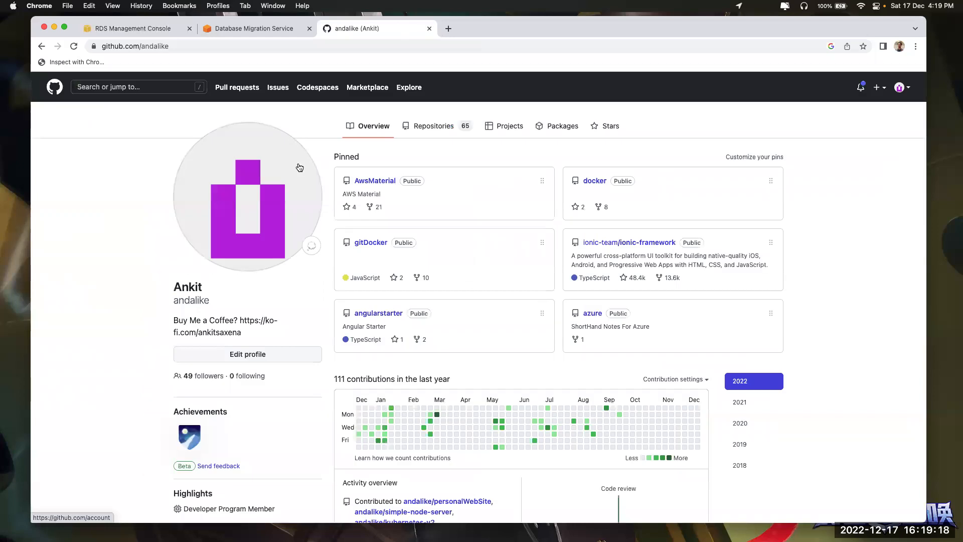
left_click(433, 126)
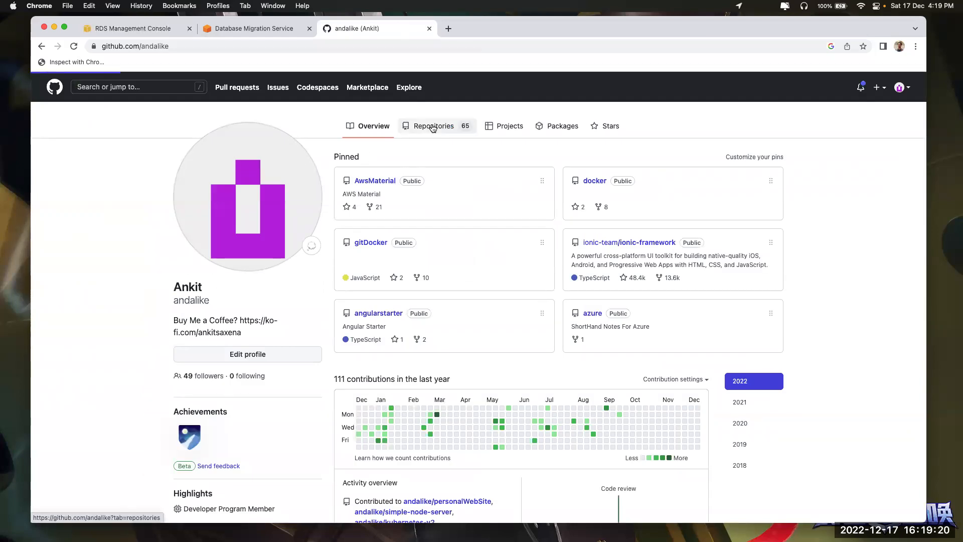
left_click(392, 157)
type("mysql")
left_click(351, 221)
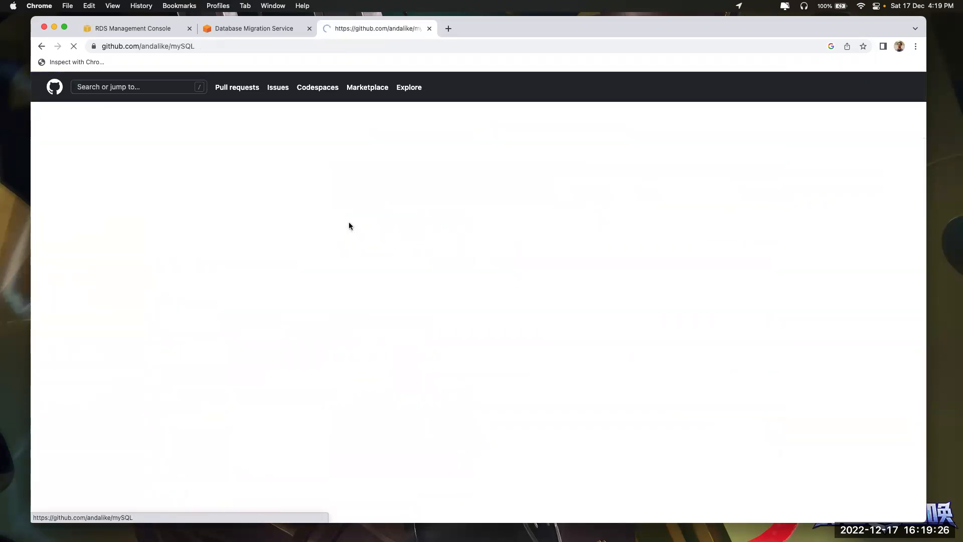
Read the README's MySQL install commands and the mysqldump line producing all_db_backup.sql
scroll(357, 360, "down", 3)
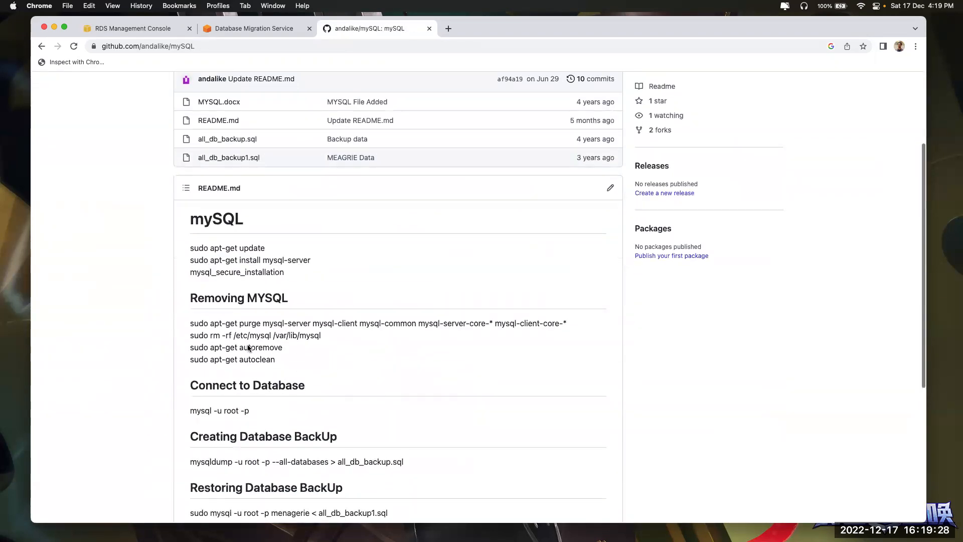
left_click_drag(186, 243, 299, 274)
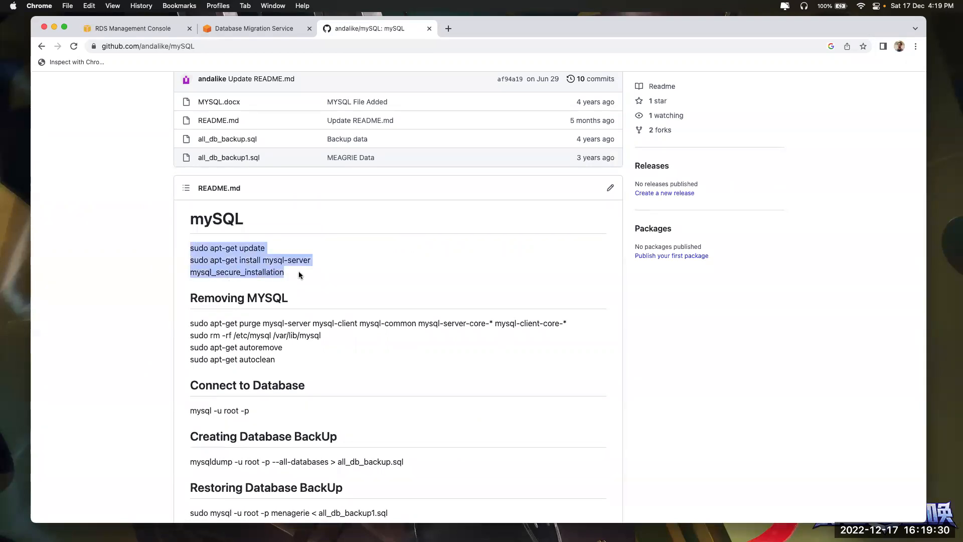
scroll(299, 274, "down", 3)
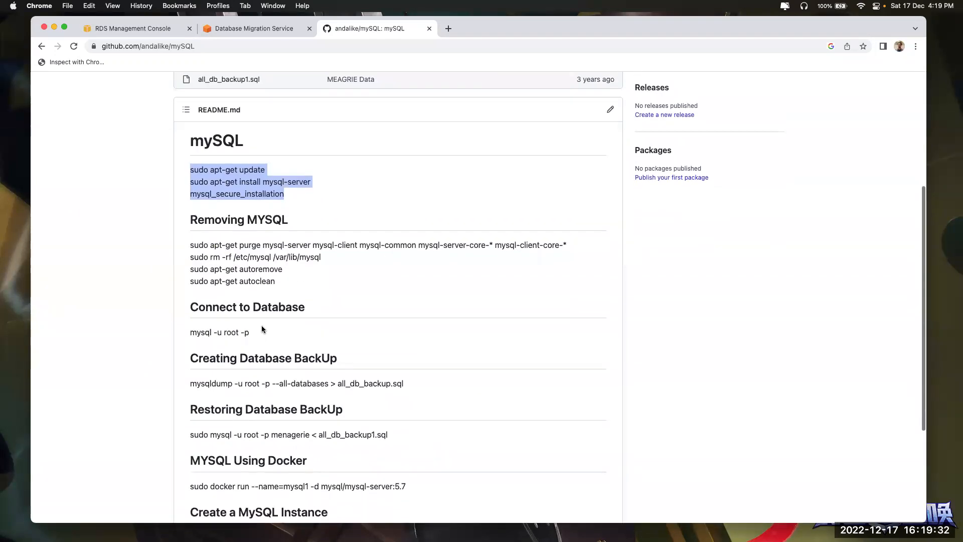
scroll(261, 328, "down", 2)
double_click(204, 327)
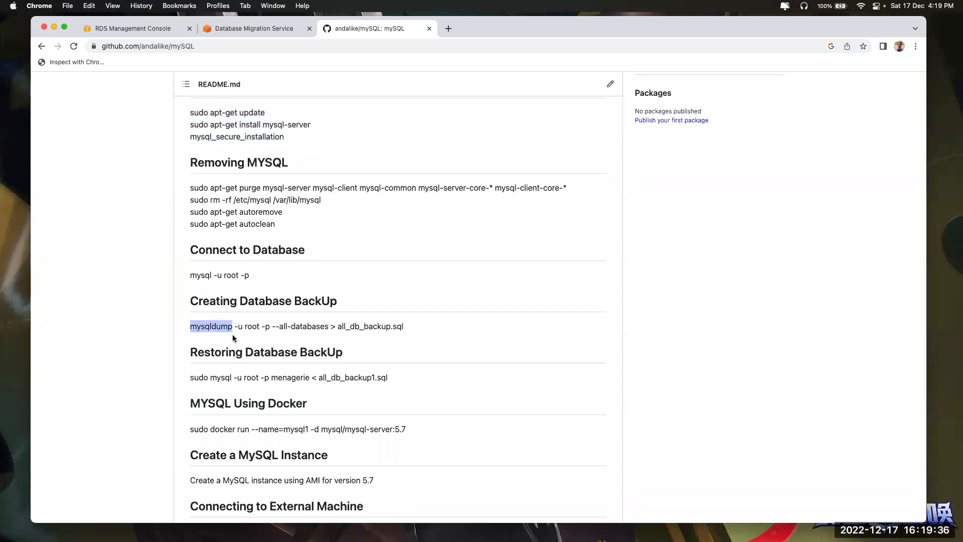
left_click_drag(338, 327, 405, 328)
left_click(404, 330)
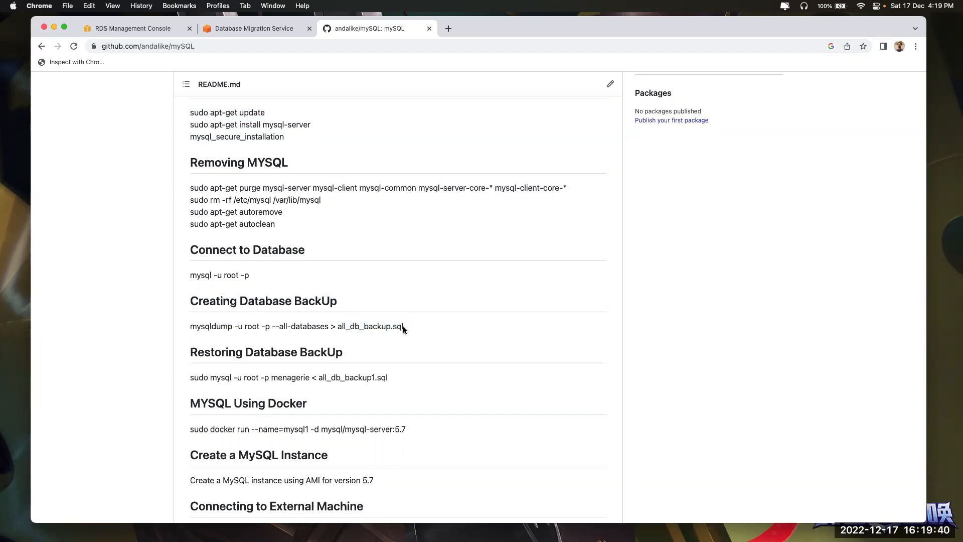
scroll(403, 330, "up", 5)
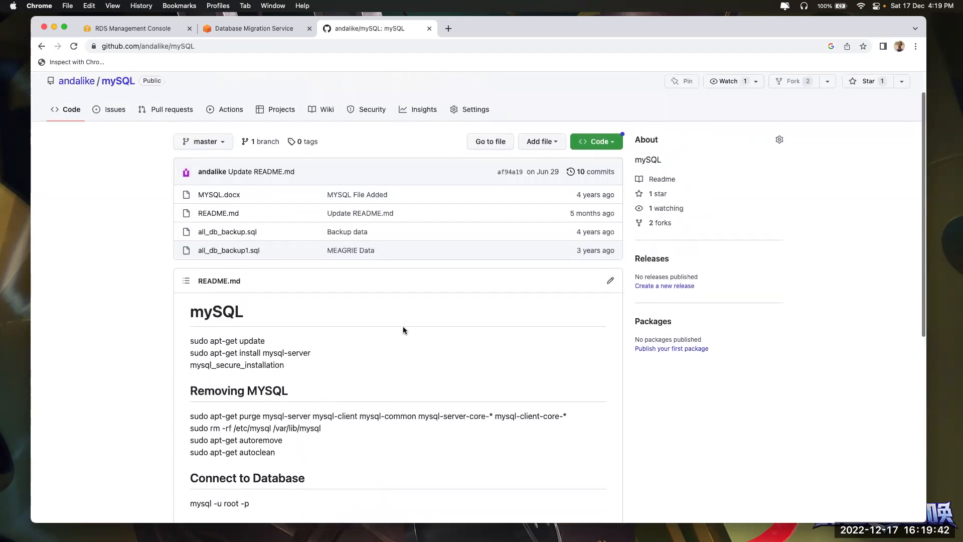
Browse the all_db_backup.sql dump file, then go back to the repository's main page
left_click(228, 234)
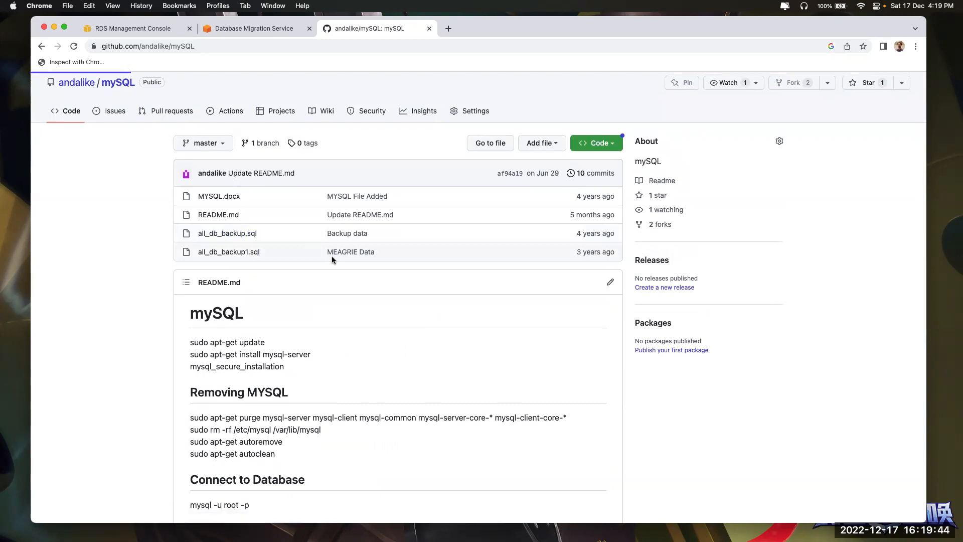
scroll(342, 334, "down", 10)
scroll(360, 367, "down", 20)
scroll(360, 371, "down", 20)
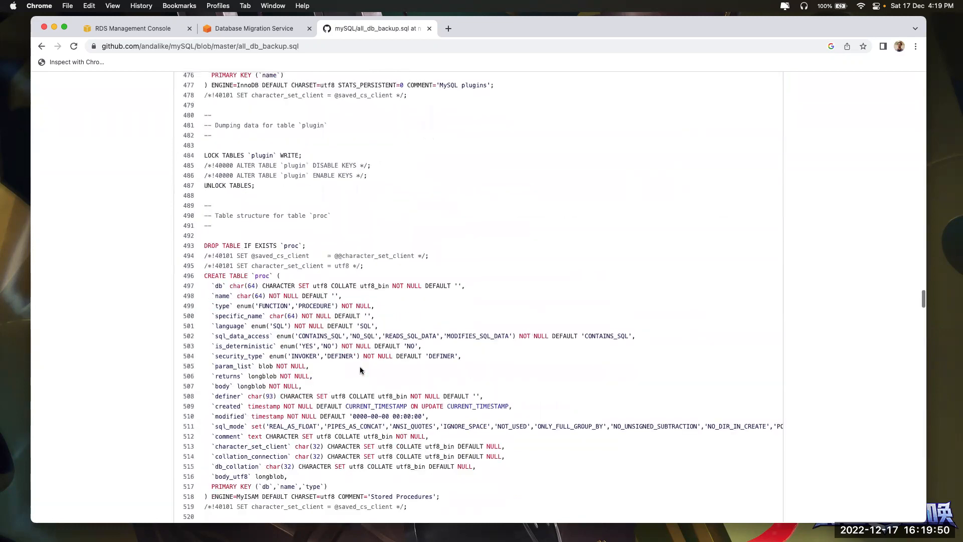
scroll(360, 370, "down", 20)
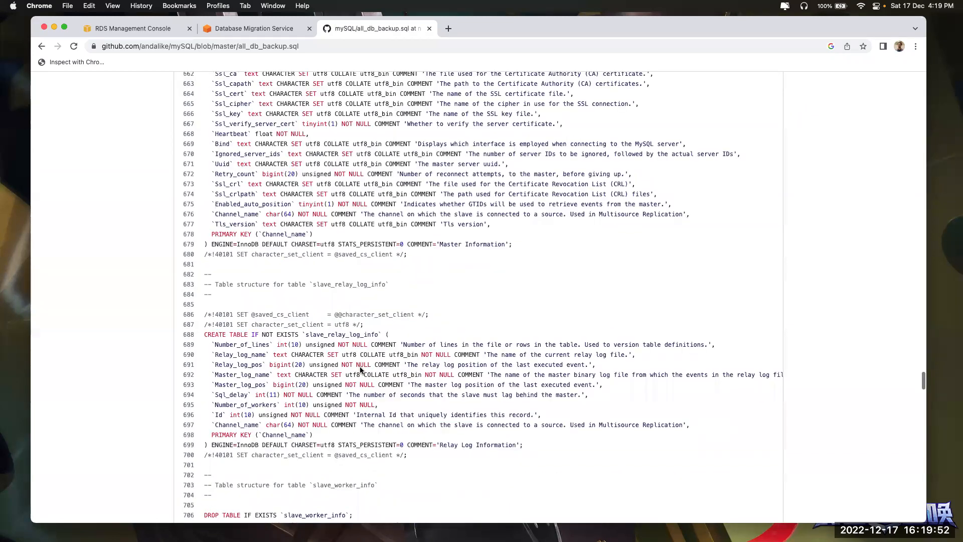
scroll(360, 370, "down", 10)
key("super+bracketleft")
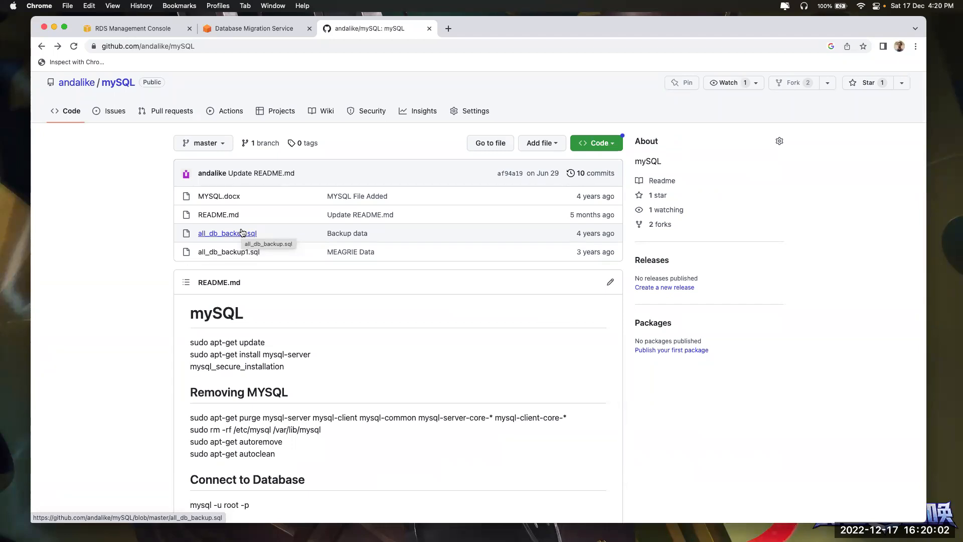
Bring up the VS Code migration notes and shrink the text to show them all
key("super+Tab")
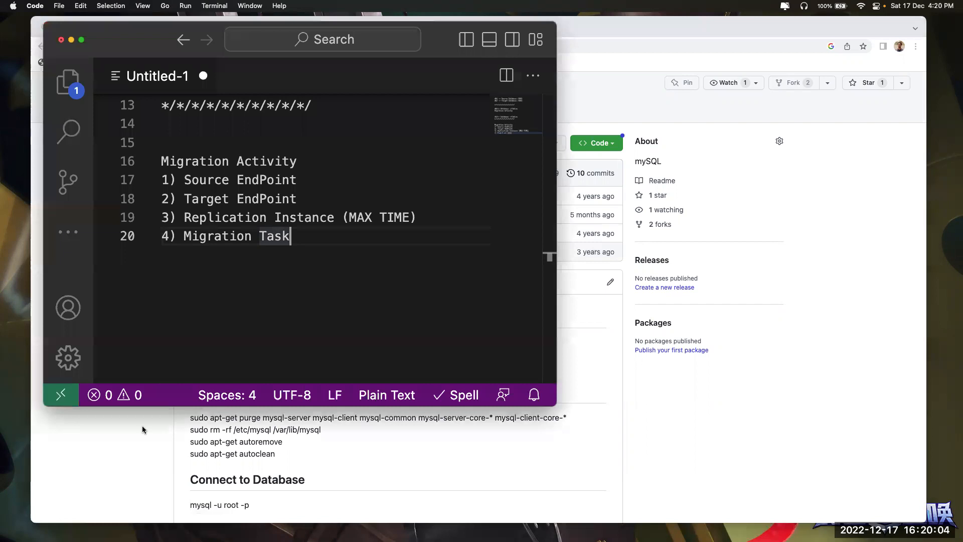
scroll(210, 154, "up", 4)
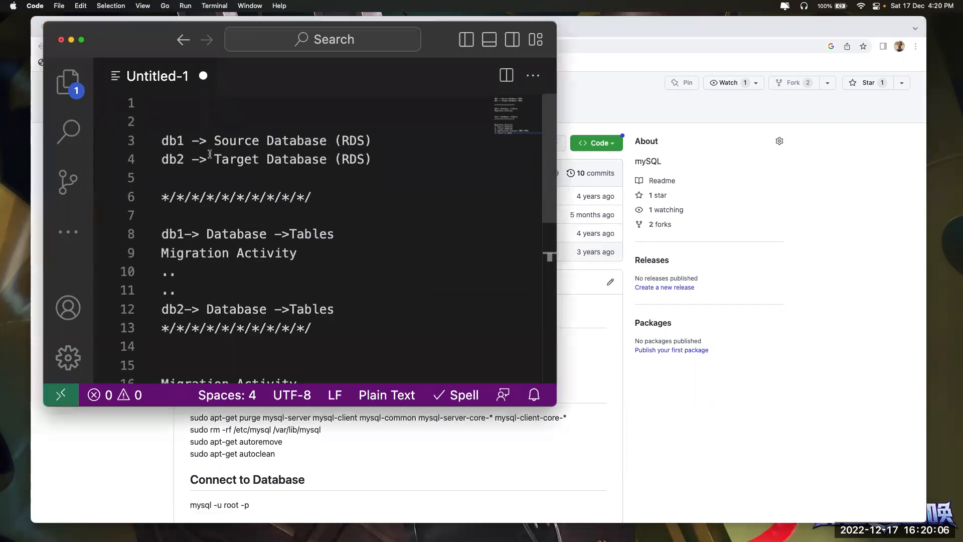
key("super+minus")
key("super+minus")
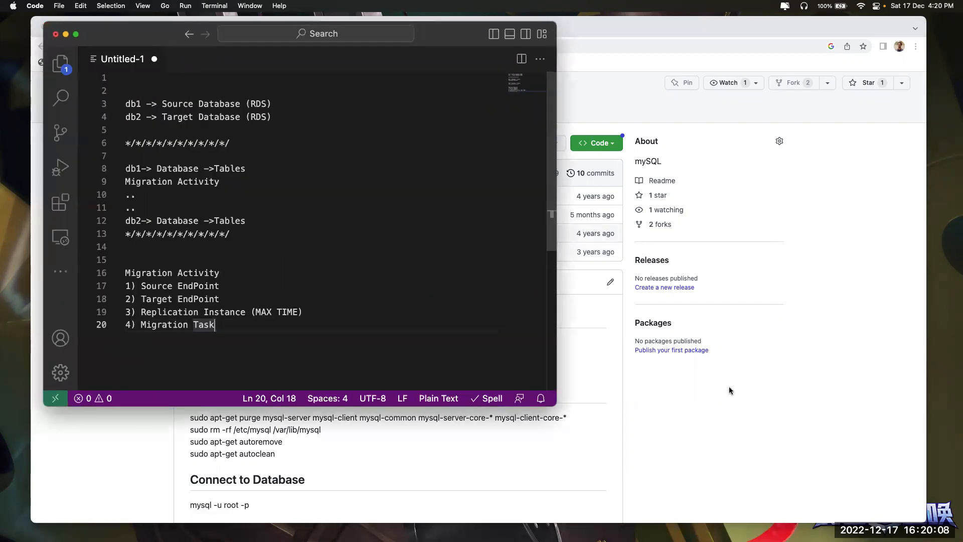
Highlight the mysqldump command and the all_db_backup.sql file name in the GitHub README
left_click(730, 391)
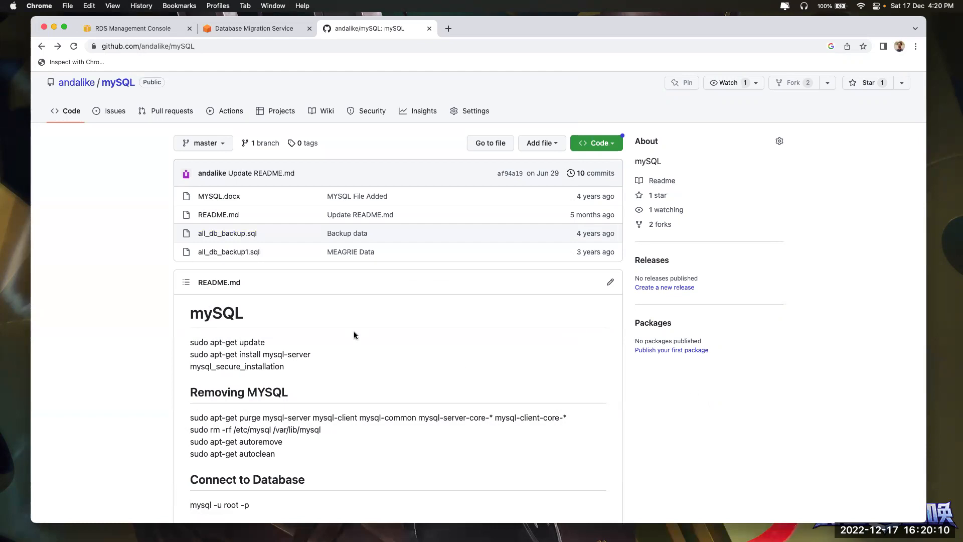
scroll(254, 428, "down", 5)
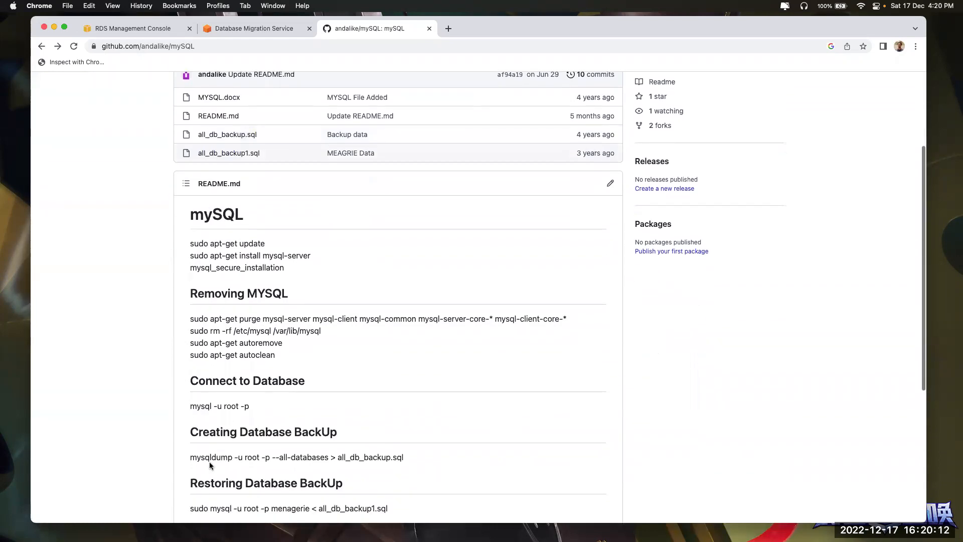
left_click_drag(188, 458, 429, 459)
left_click(335, 460)
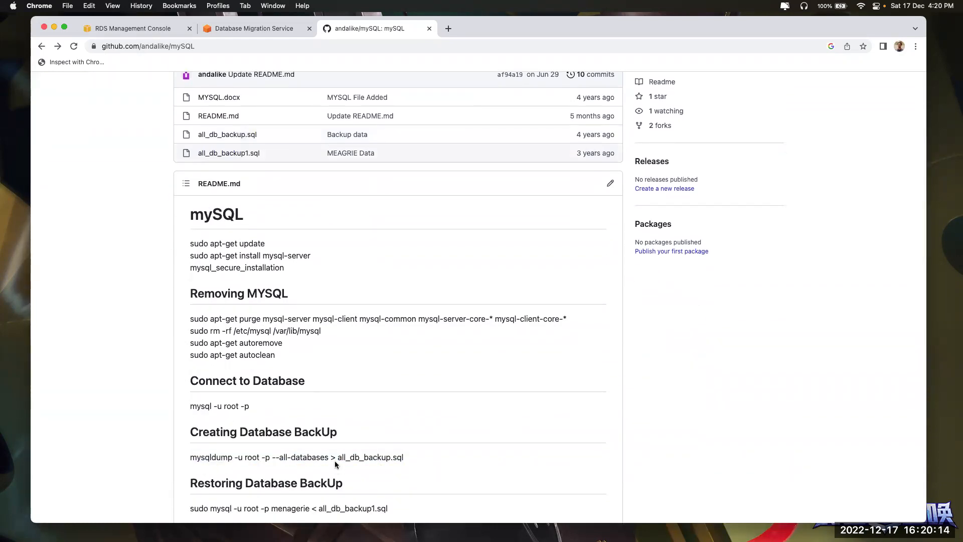
left_click_drag(336, 459, 405, 457)
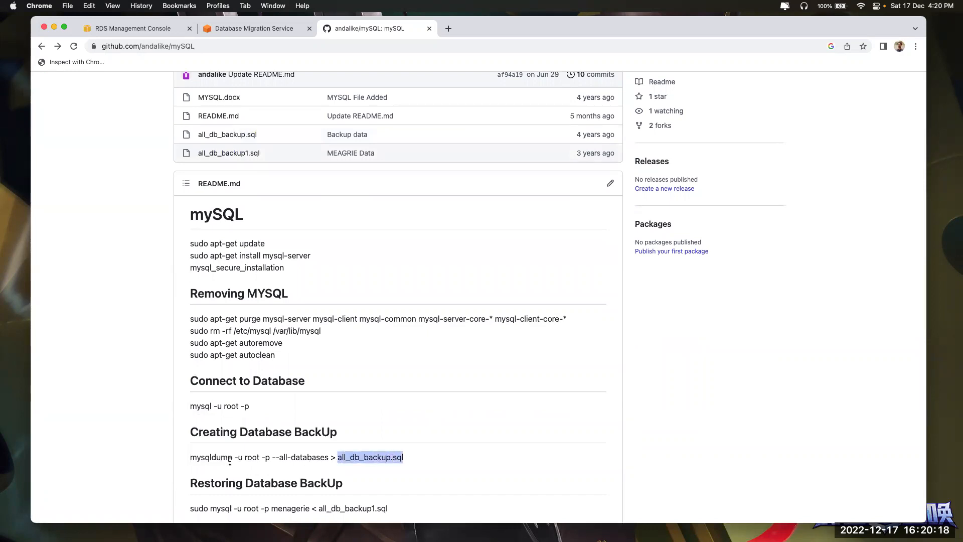
left_click_drag(337, 458, 425, 460)
left_click(151, 30)
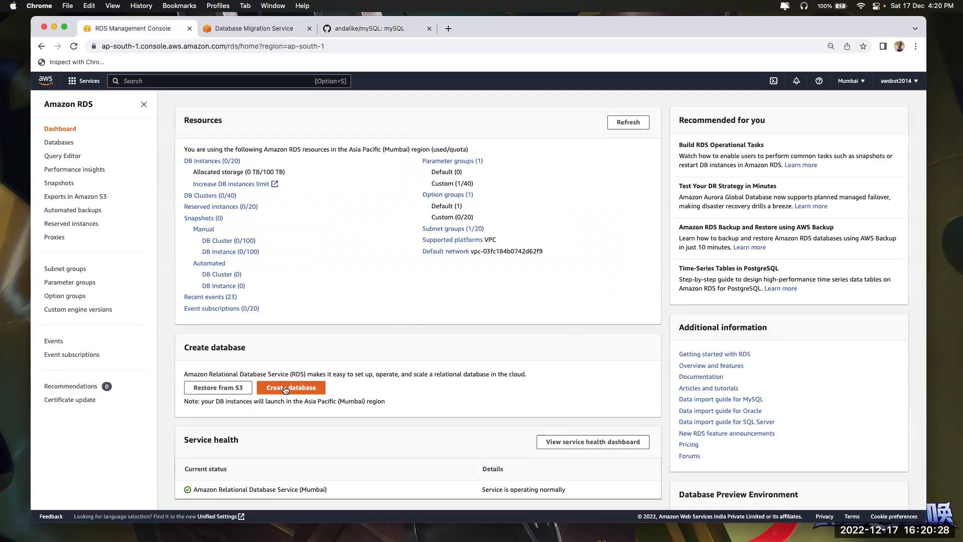
Start creating a database restored from S3 and choose the ankitdec2022 bucket
left_click(212, 390)
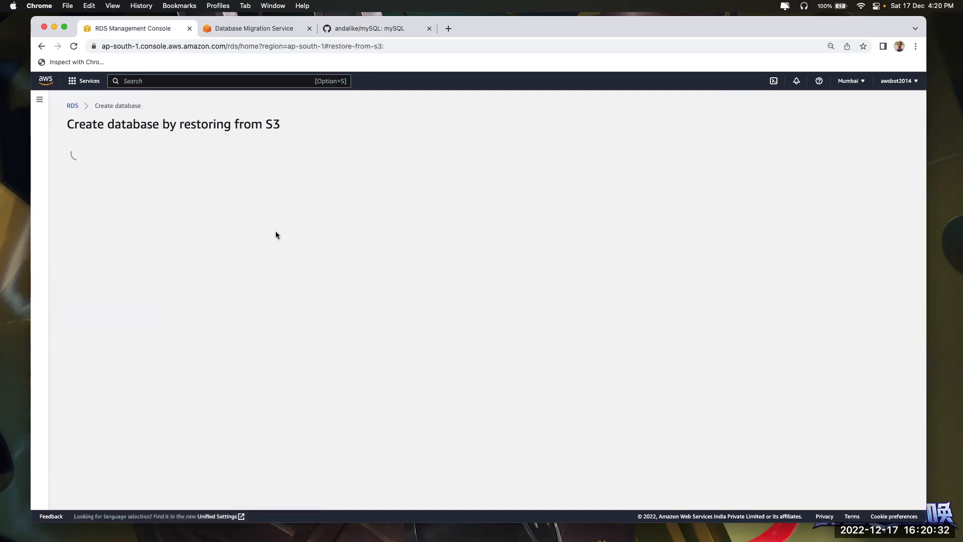
left_click(384, 29)
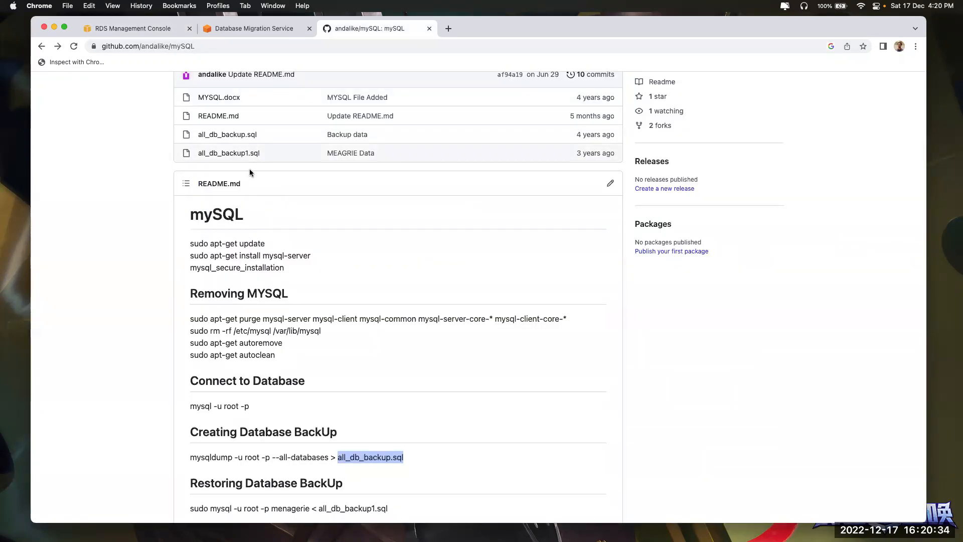
left_click(148, 24)
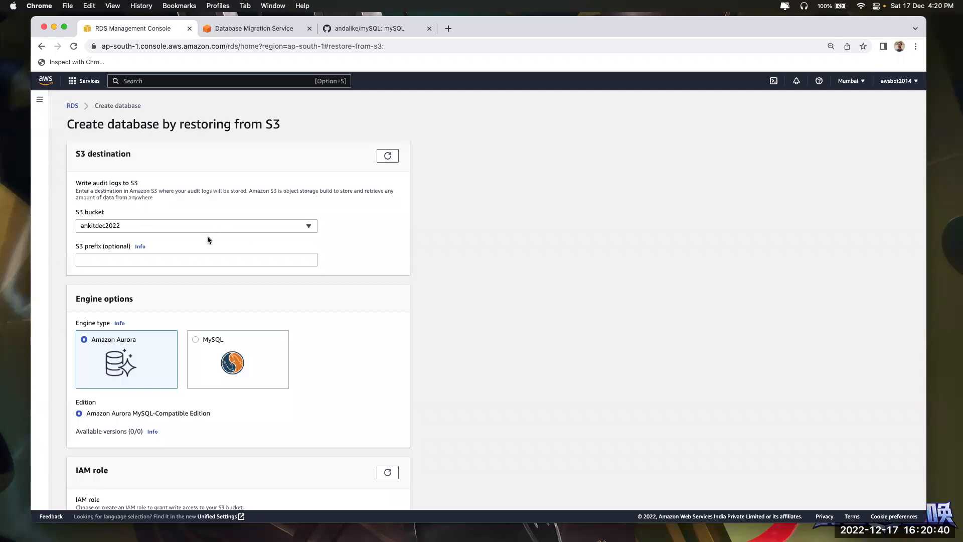
left_click(194, 225)
left_click(194, 252)
left_click(195, 259)
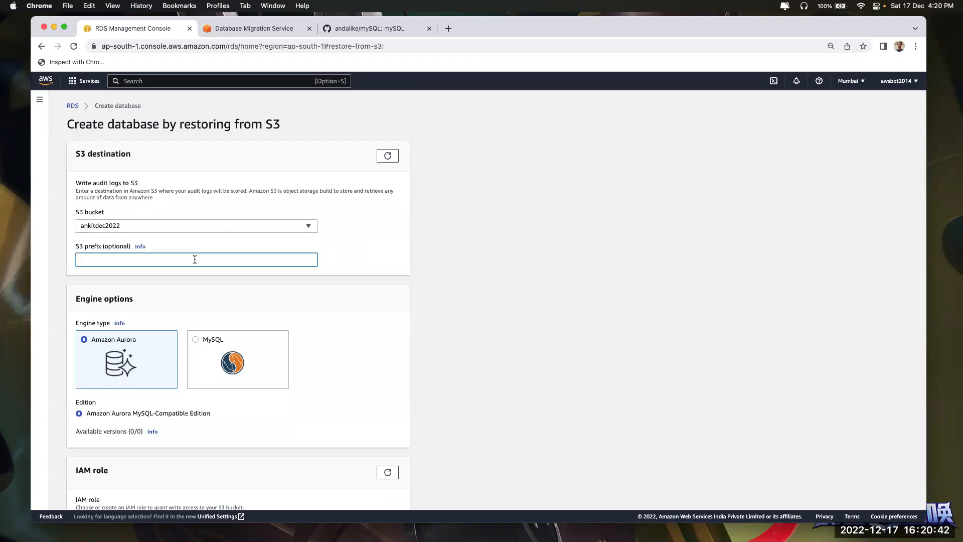
Set the engine type to MySQL with source version 5.6, after briefly trying Amazon Aurora
left_click(532, 316)
scroll(532, 319, "down", 3)
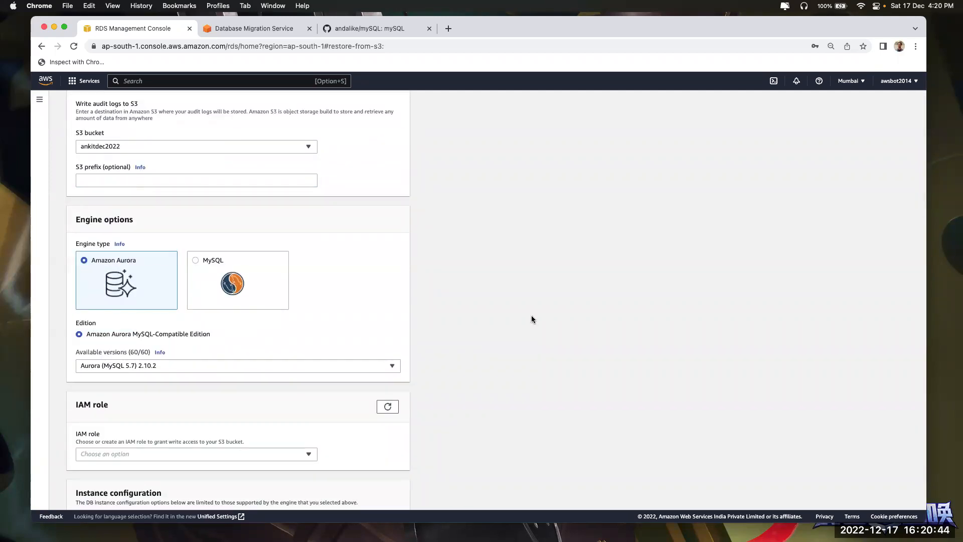
left_click(198, 258)
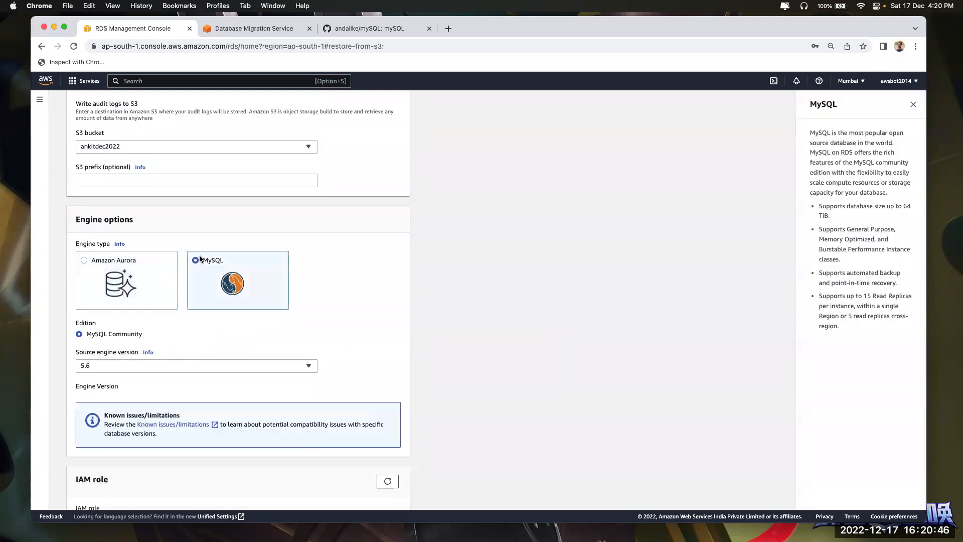
left_click(128, 279)
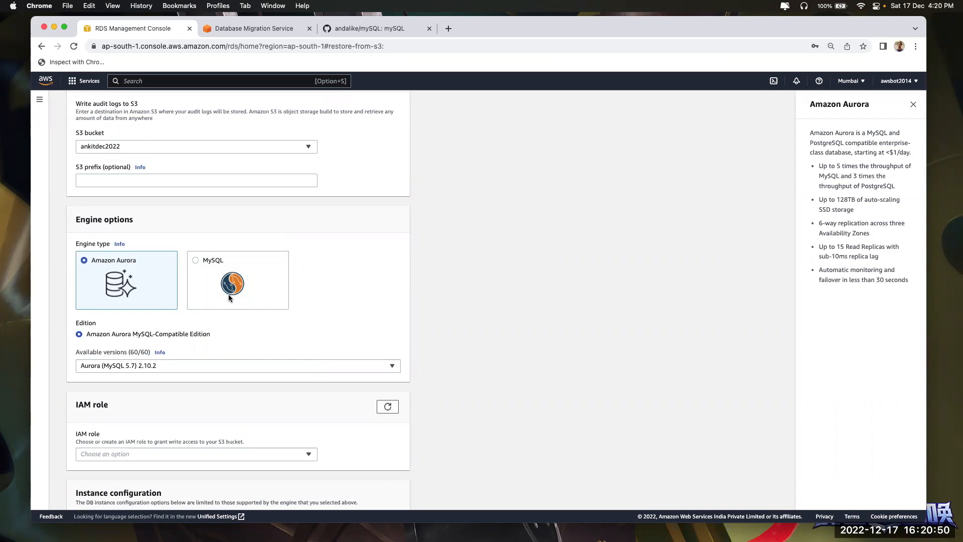
left_click(227, 294)
left_click(136, 284)
left_click(197, 276)
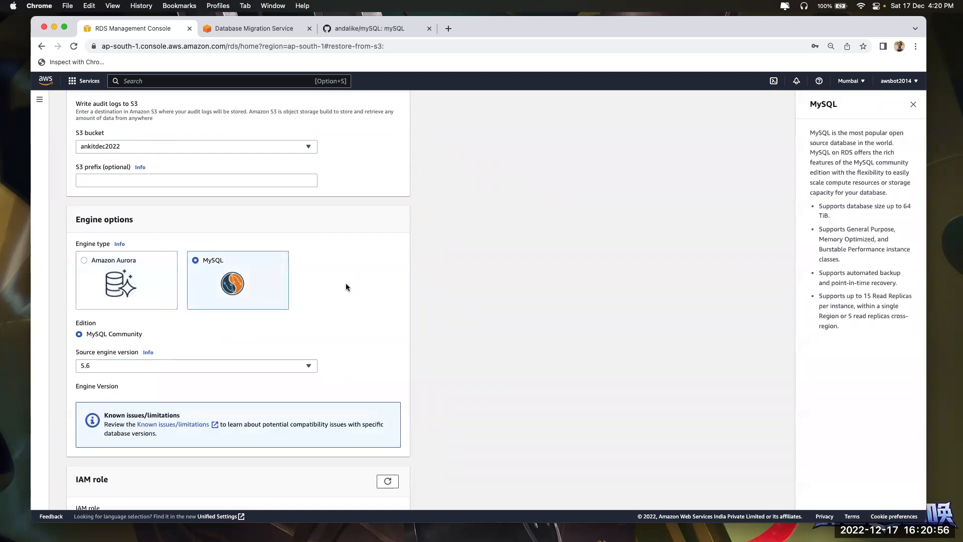
scroll(254, 176, "up", 3)
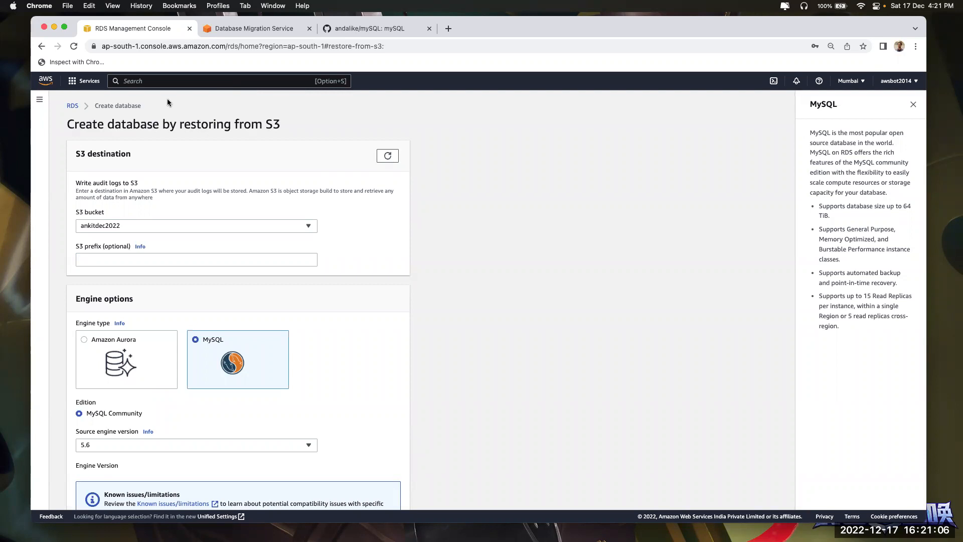
Refresh the DMS replication instances list to confirm db-mig is still Creating
left_click(245, 30)
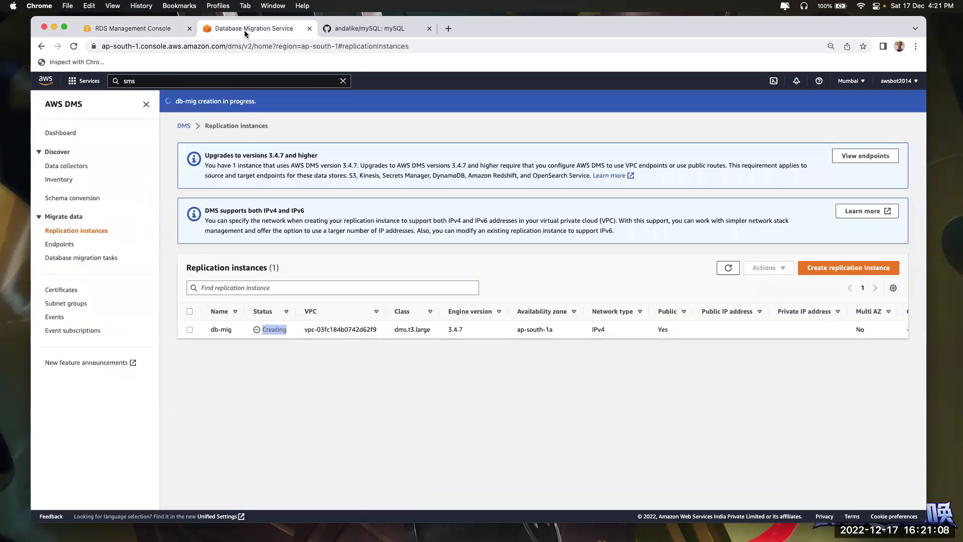
left_click(709, 271)
left_click(728, 268)
left_click(116, 29)
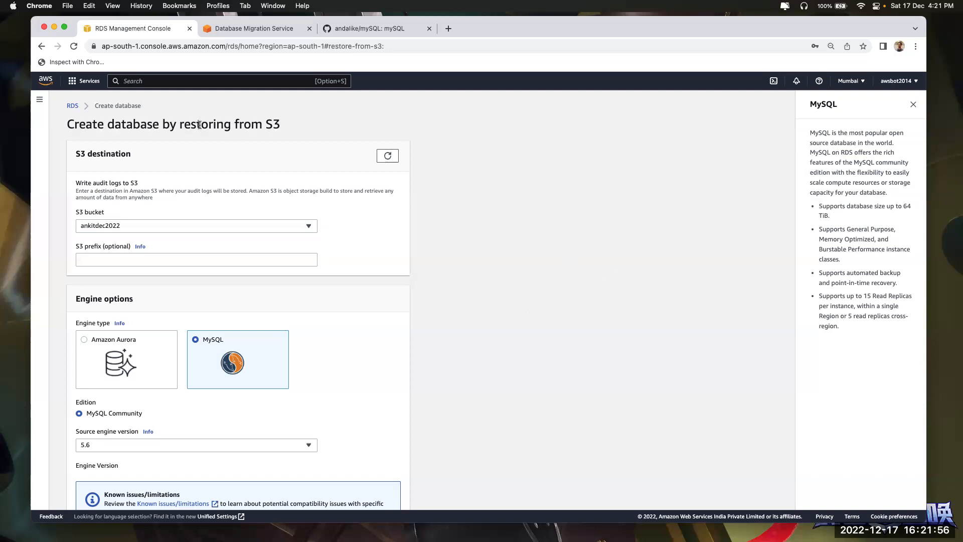
Review the restore-from-S3 form, toggling the engine to Amazon Aurora and back to MySQL
left_click_drag(233, 124, 303, 125)
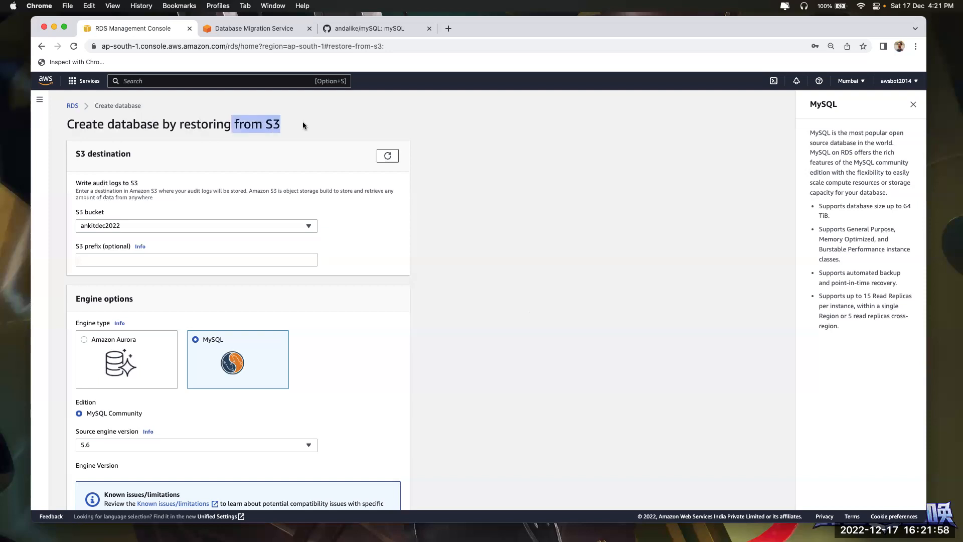
scroll(303, 125, "down", 2)
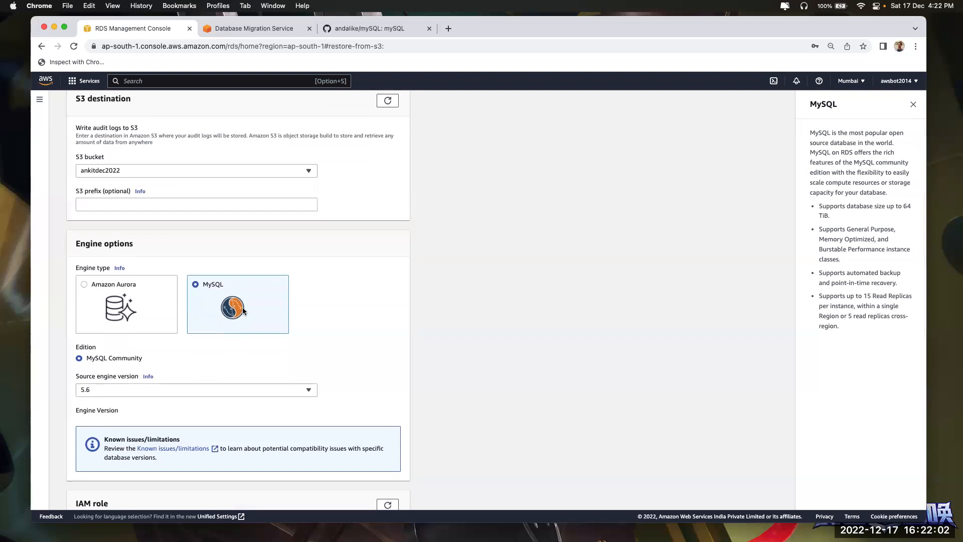
left_click(103, 306)
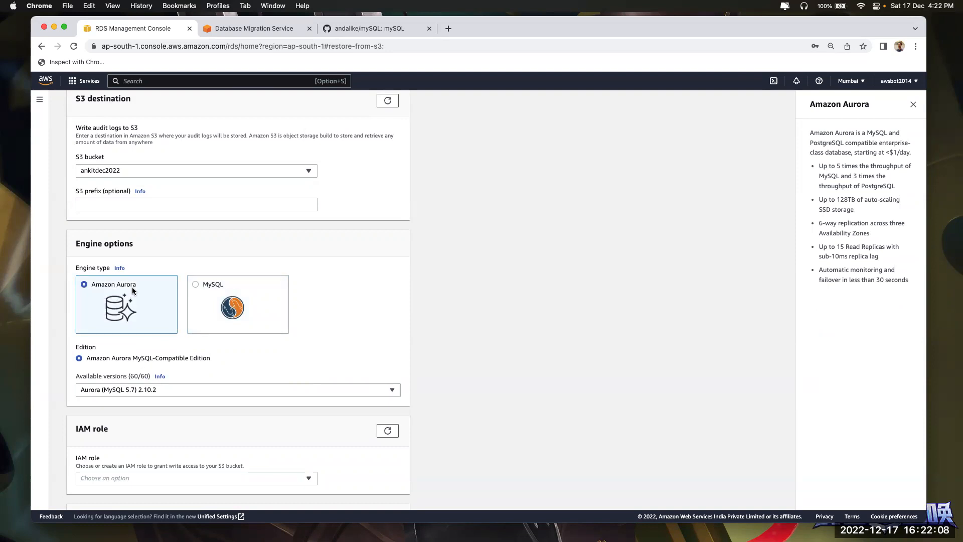
left_click(241, 297)
left_click_drag(204, 281, 237, 280)
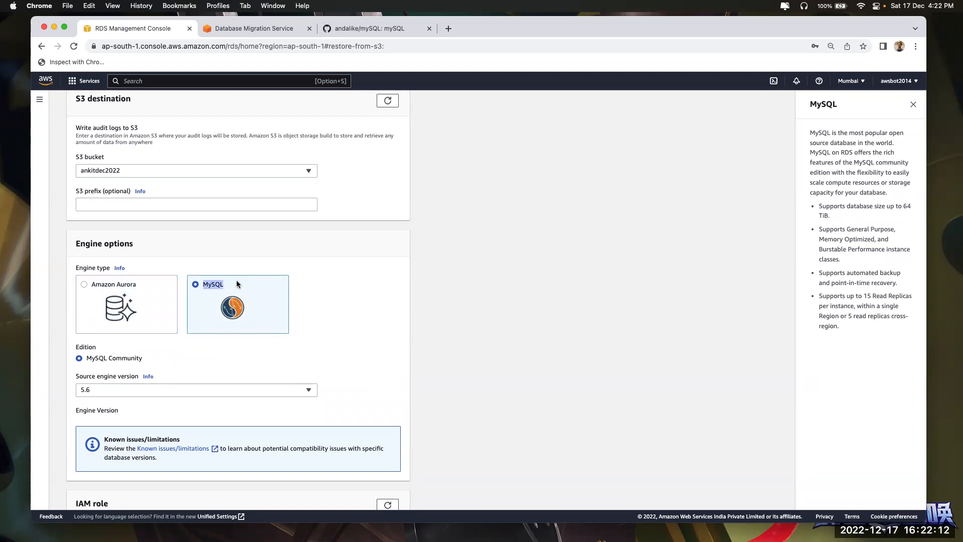
scroll(238, 284, "up", 3)
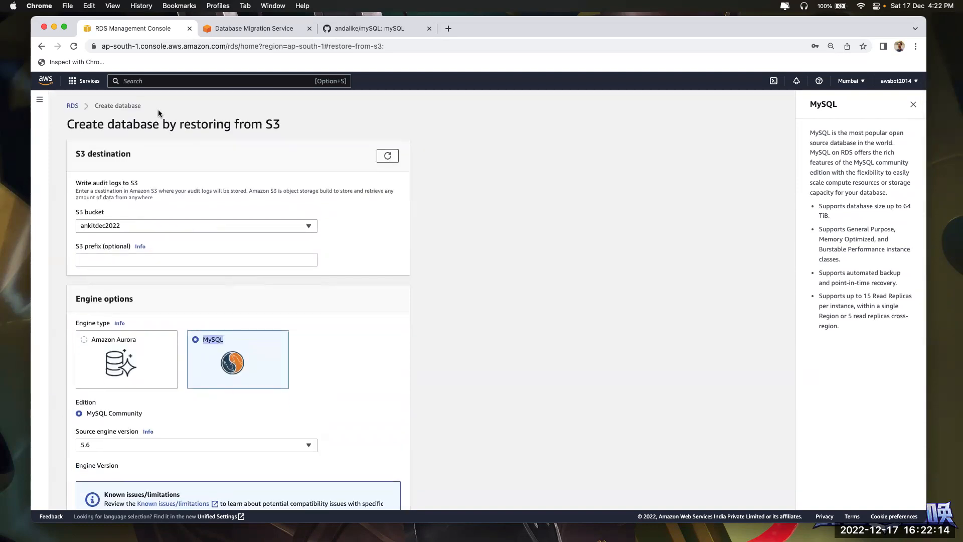
Refresh DMS once more, then return to the RDS dashboard and dismiss the Multi-AZ banner
left_click(73, 106)
left_click(378, 28)
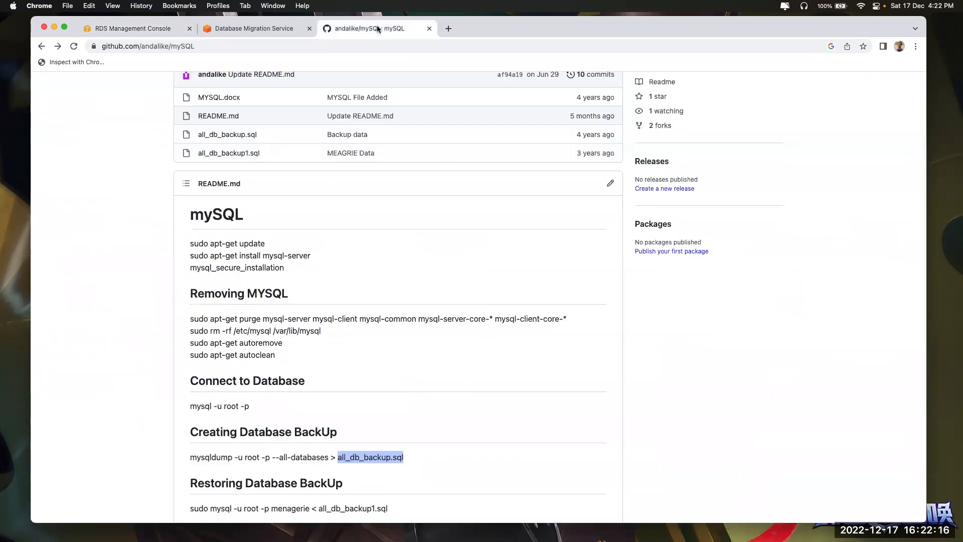
left_click(229, 29)
left_click(725, 271)
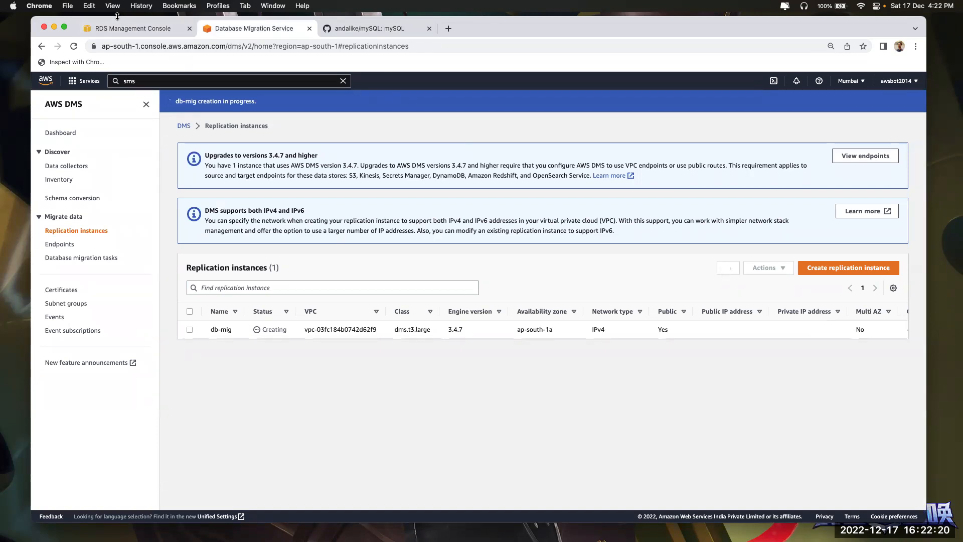
left_click(161, 34)
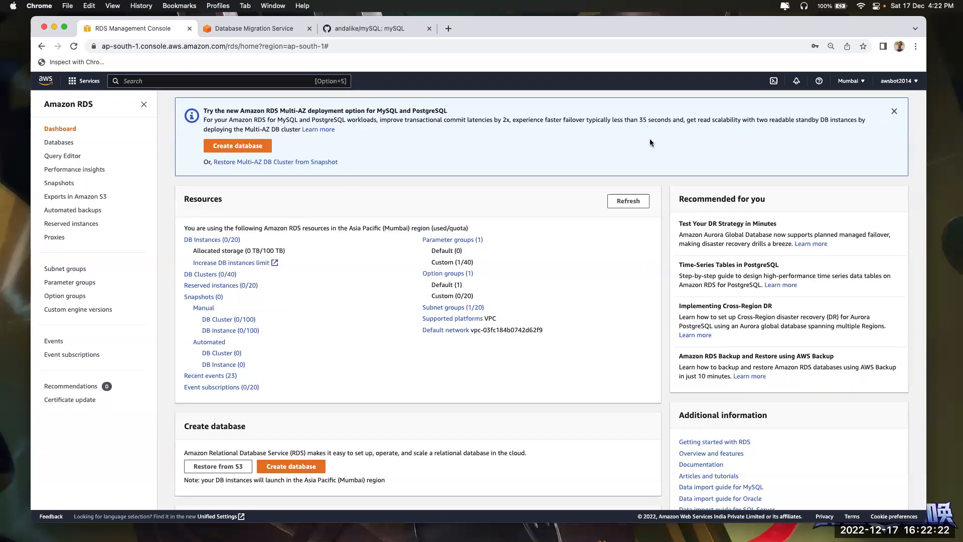
left_click(894, 112)
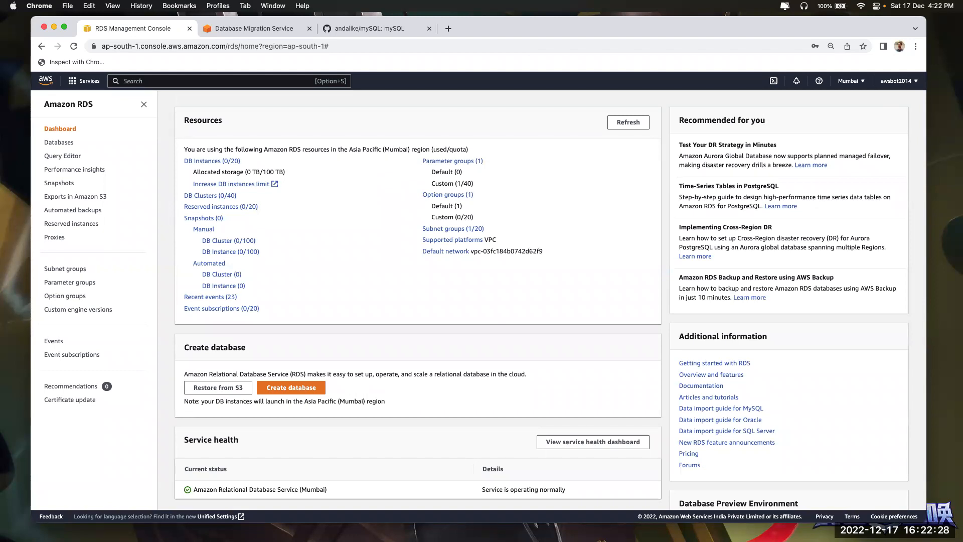
left_click(449, 27)
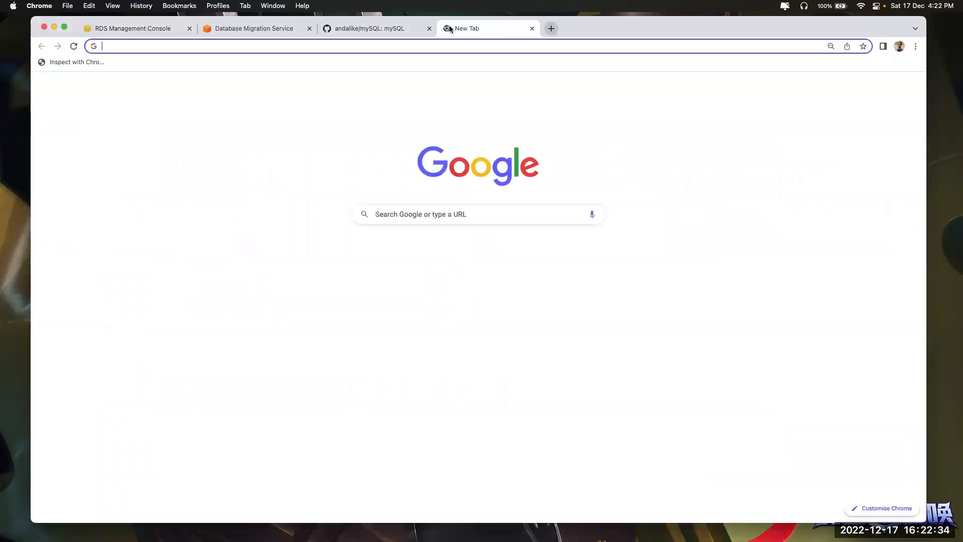
type("cosmos db")
key("Return")
left_click(260, 218)
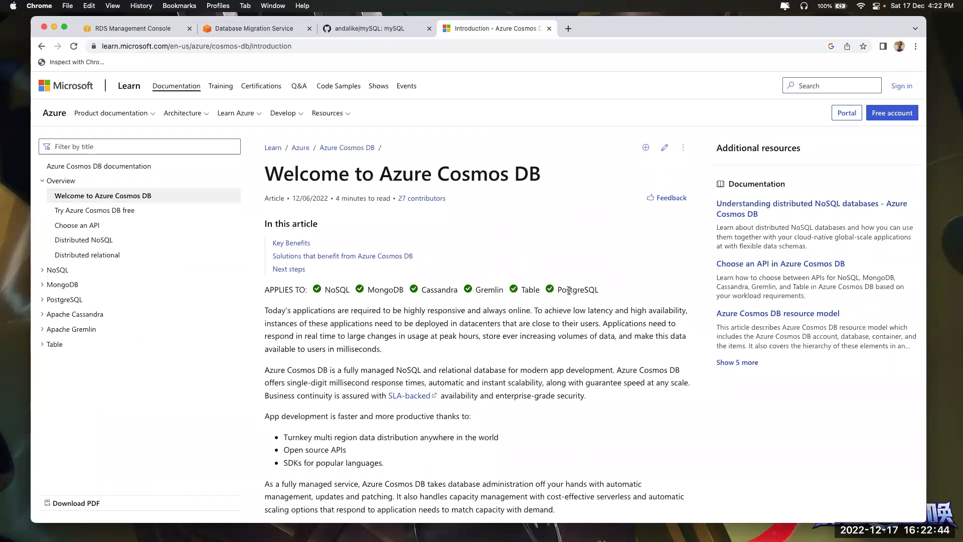
scroll(403, 236, "down", 5)
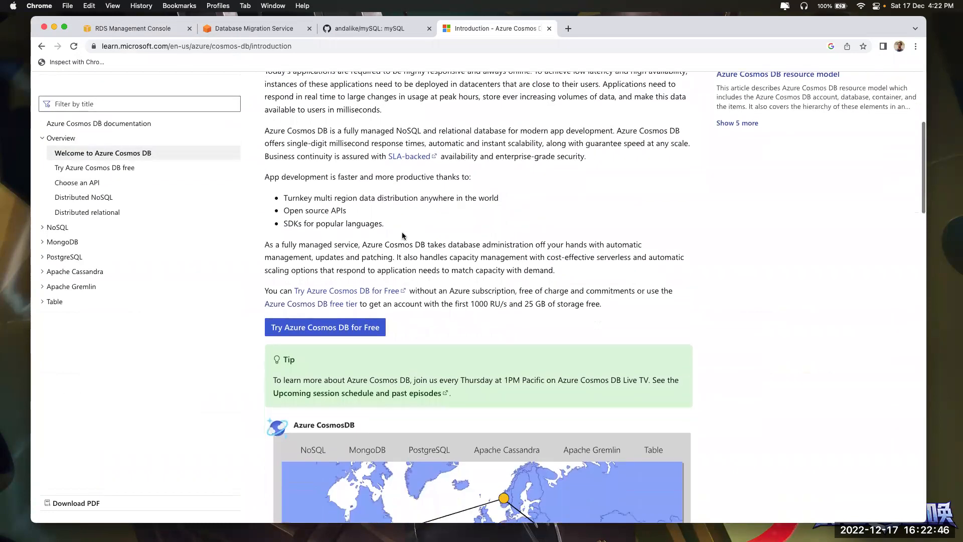
scroll(402, 236, "down", 7)
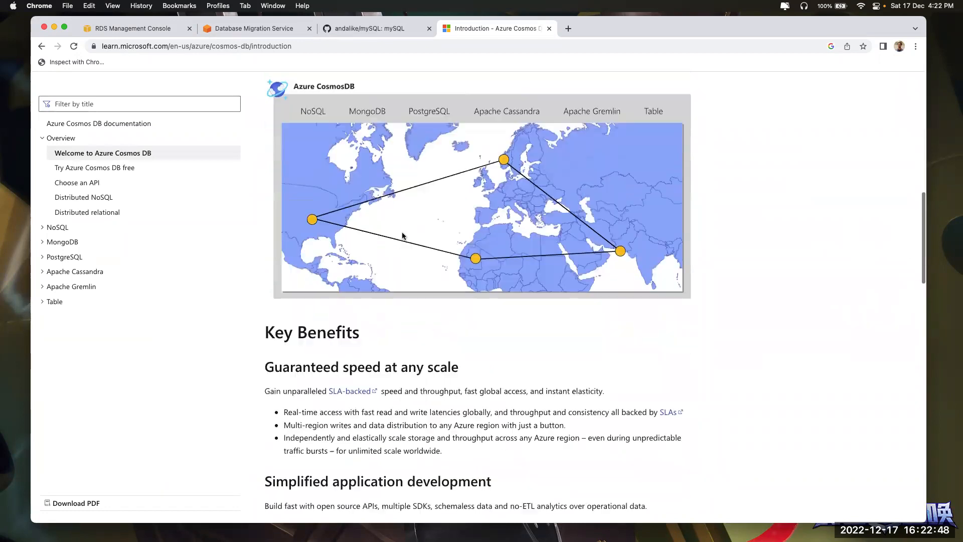
scroll(403, 236, "down", 3)
scroll(402, 234, "down", 1)
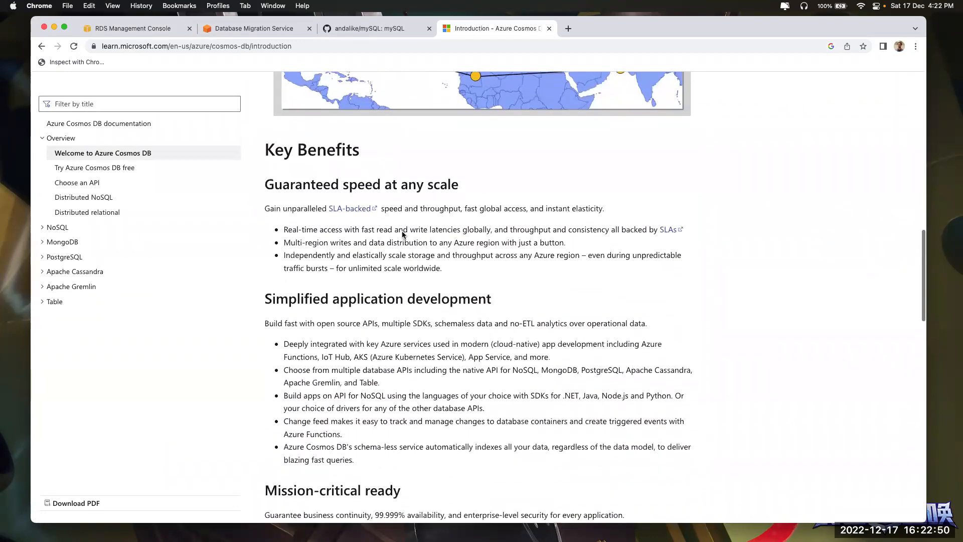
scroll(402, 234, "down", 2)
scroll(402, 232, "down", 2)
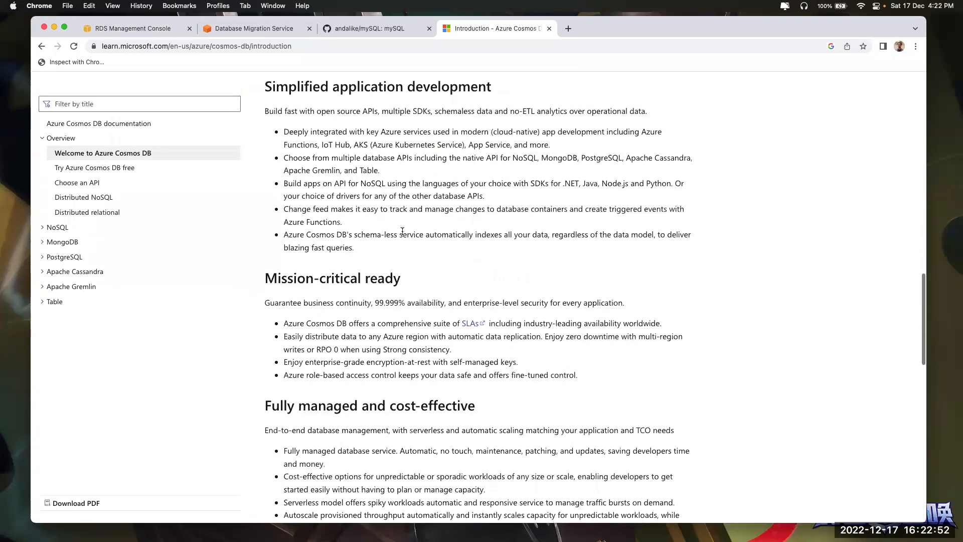
scroll(402, 231, "down", 5)
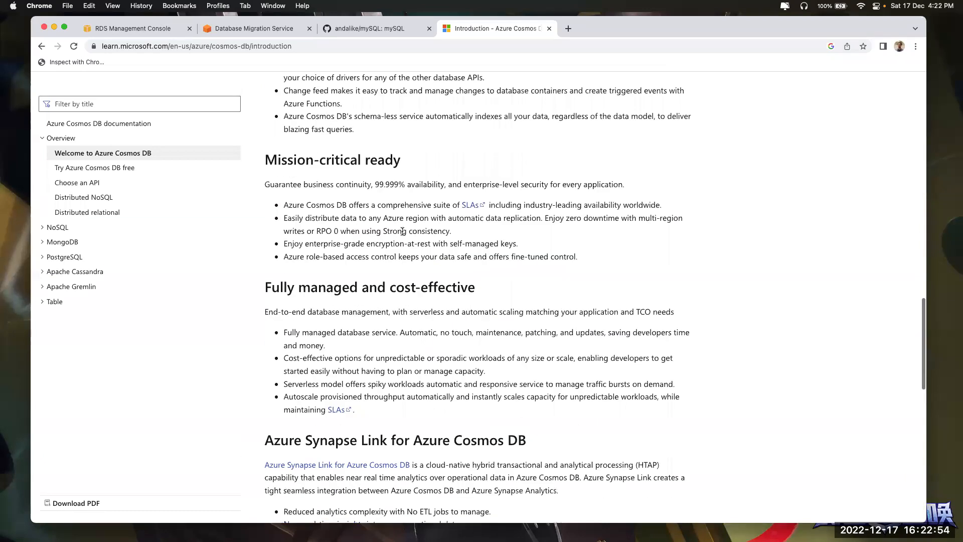
scroll(402, 232, "down", 2)
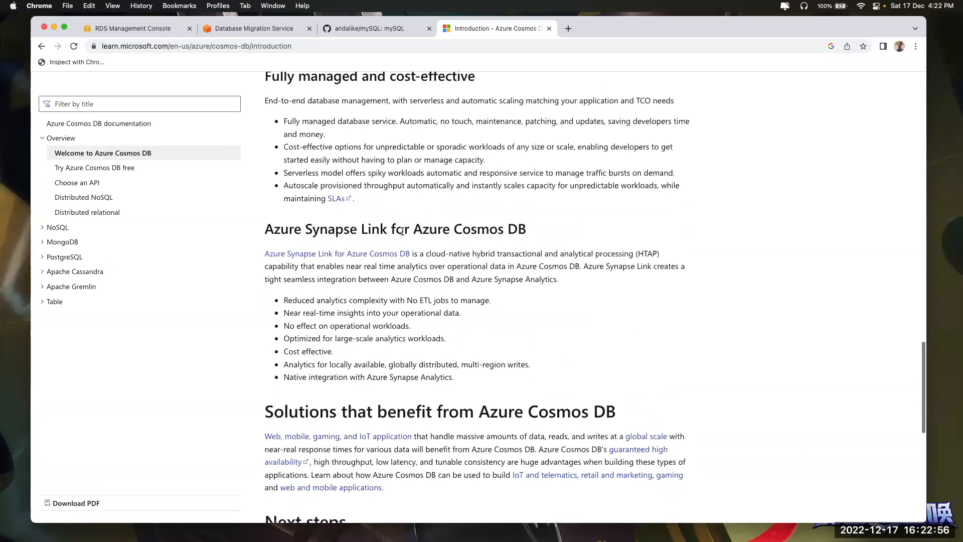
scroll(456, 235, "down", 6)
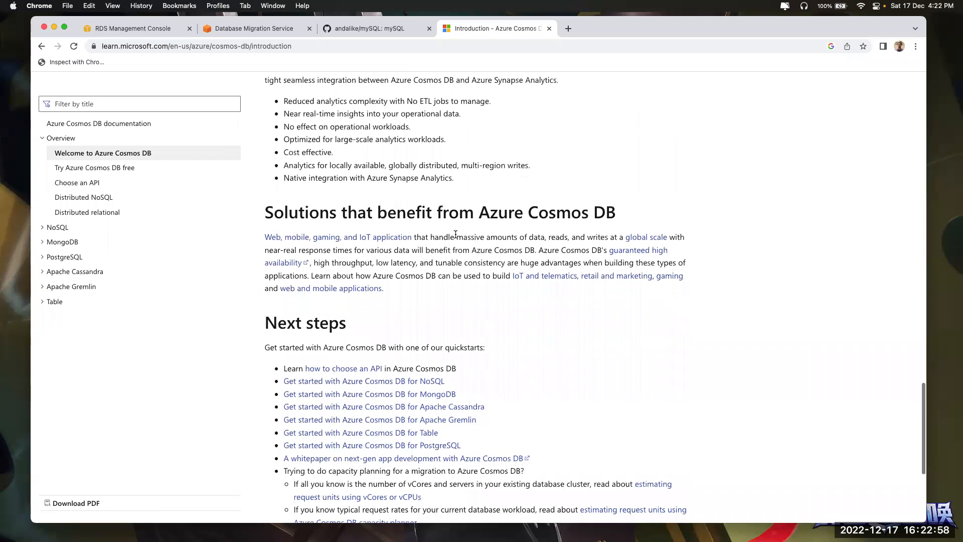
left_click(549, 28)
left_click(254, 28)
left_click(133, 28)
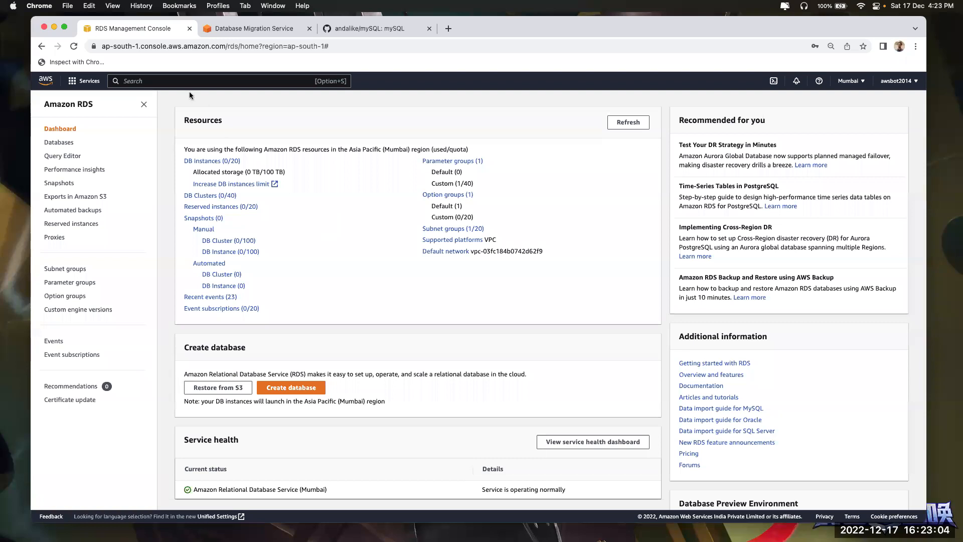
Open the EC2 console in a new tab and start a new instance launch
type("ec2")
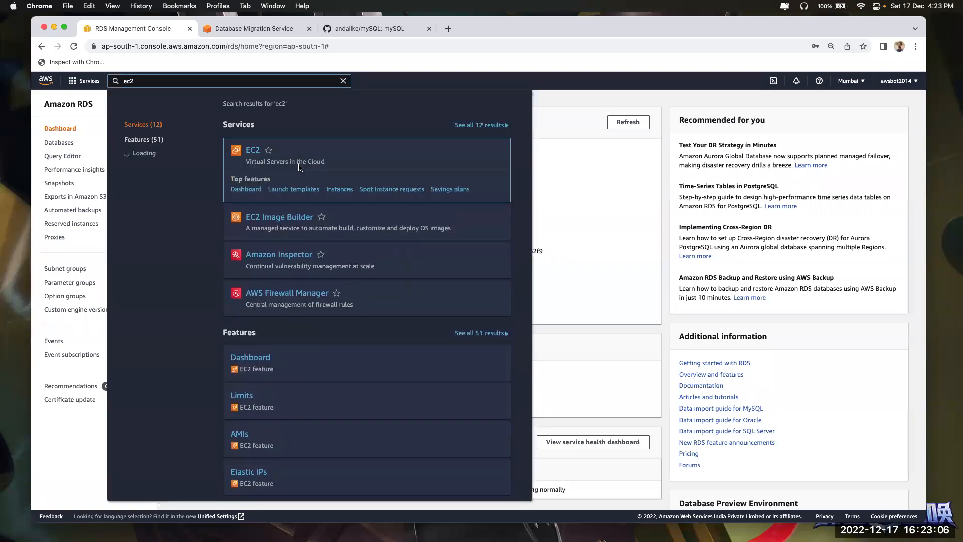
right_click(252, 151)
left_click(266, 152)
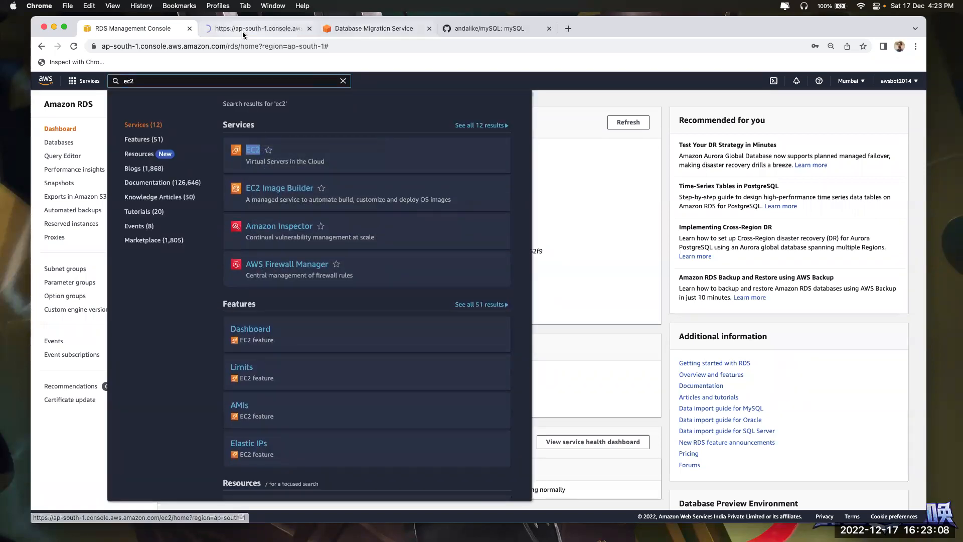
left_click(242, 31)
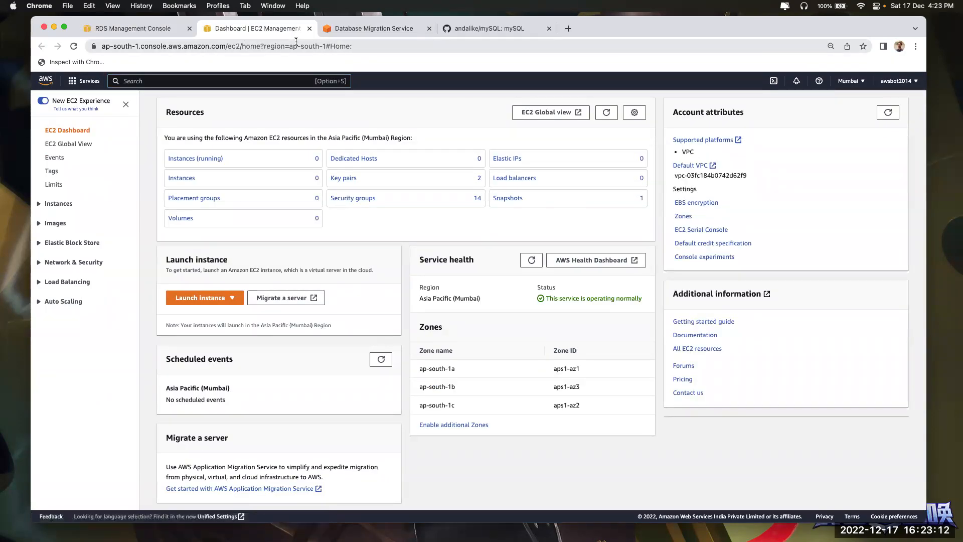
left_click(199, 300)
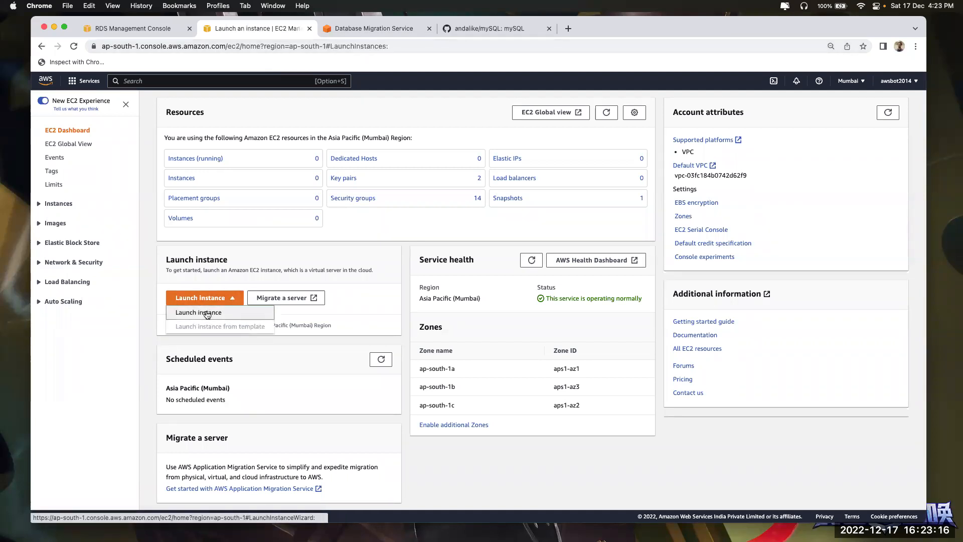
left_click(202, 309)
Browse more AMIs and list the AWS Marketplace images matching mysql
scroll(201, 303, "down", 2)
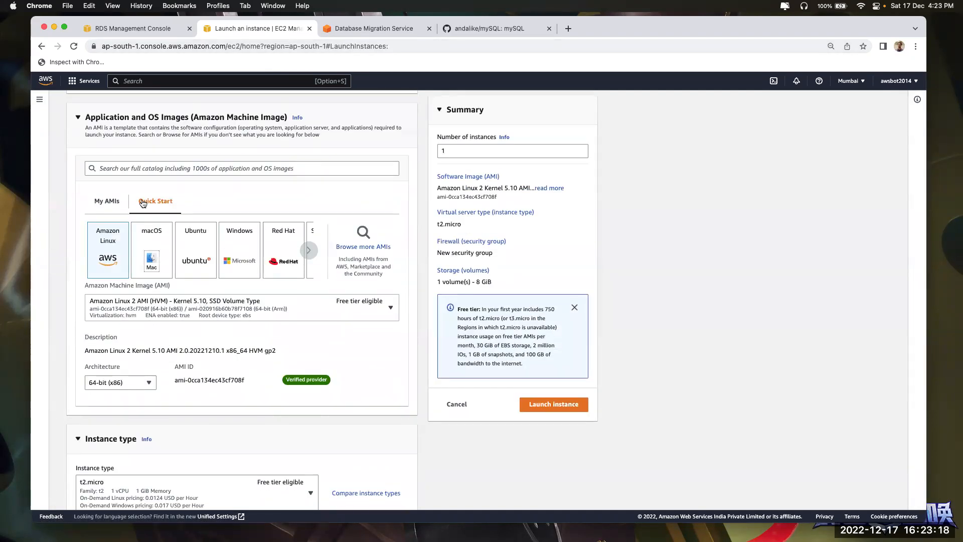
left_click(365, 248)
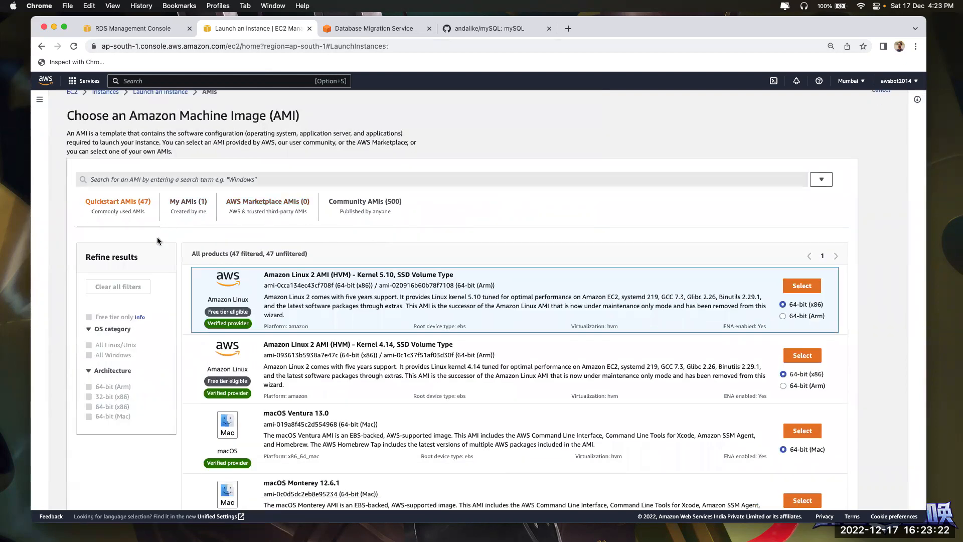
left_click(175, 193)
type("mysql")
key("Return")
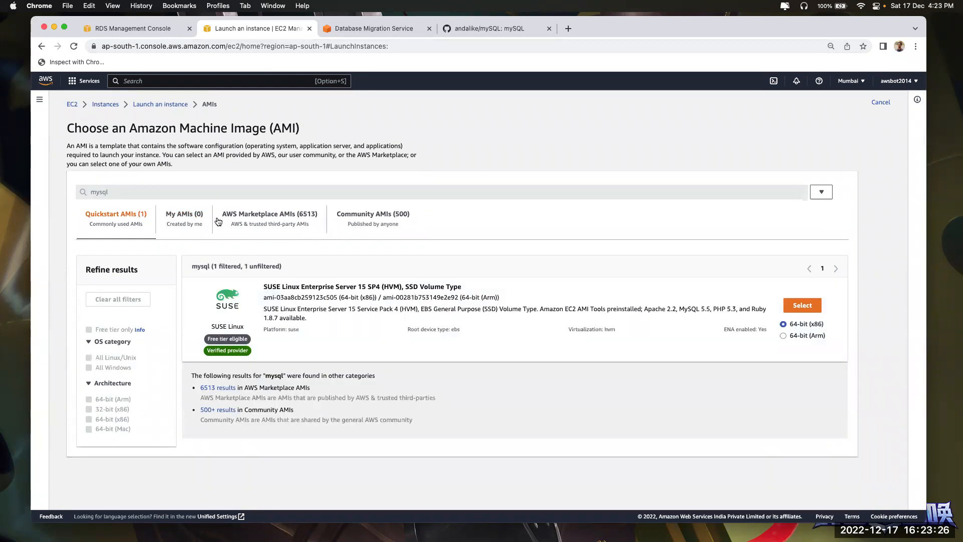
left_click(221, 388)
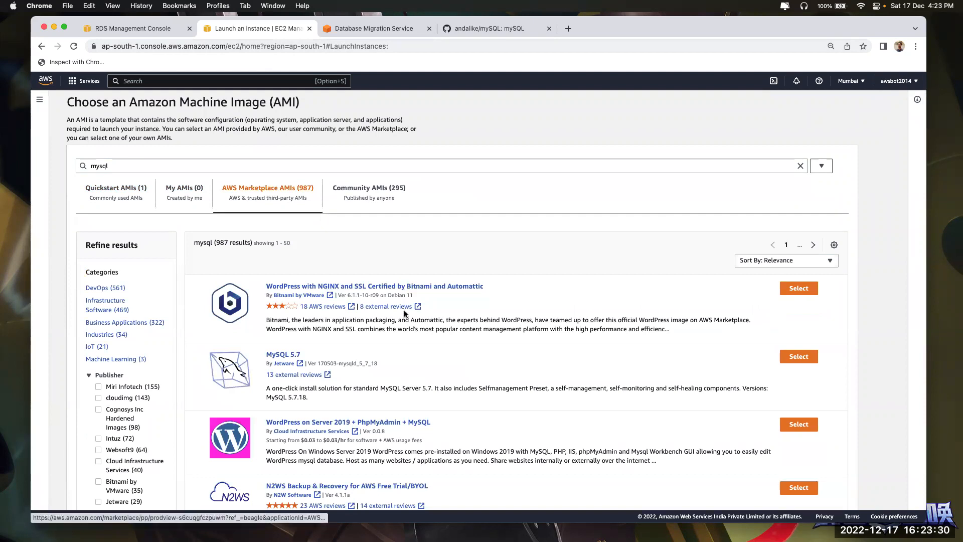
Replace the search with postgres, showing 204 AWS Marketplace results
scroll(306, 382, "down", 1)
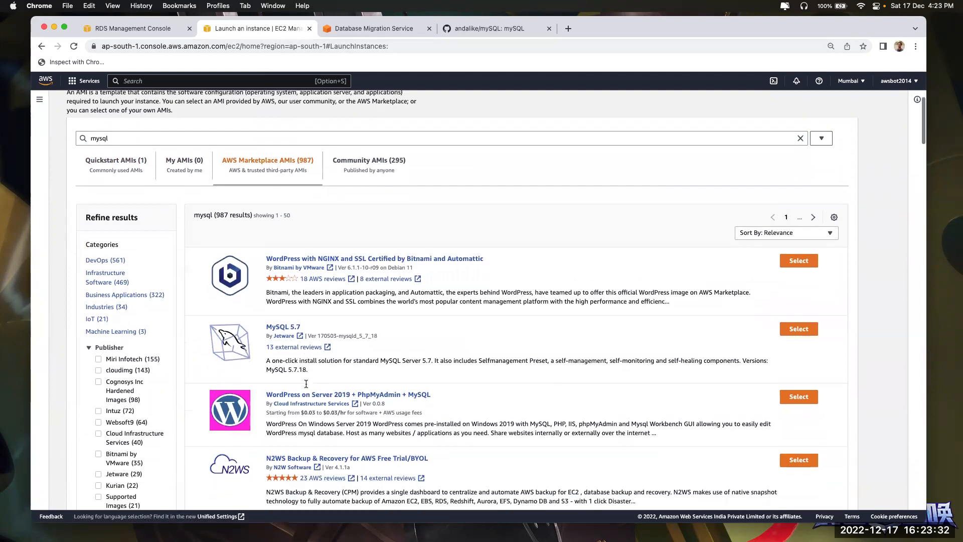
scroll(298, 413, "down", 5)
scroll(299, 413, "up", 8)
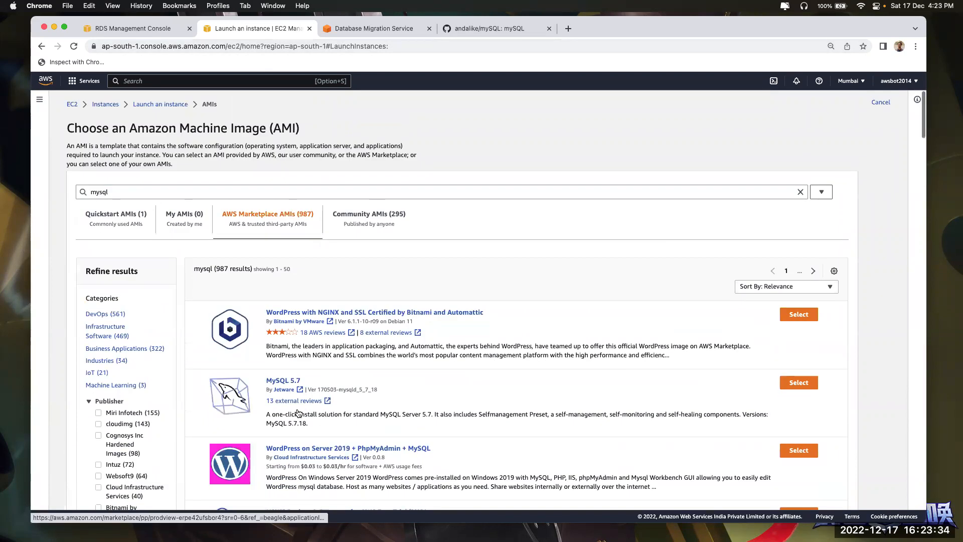
double_click(111, 189)
type("pos")
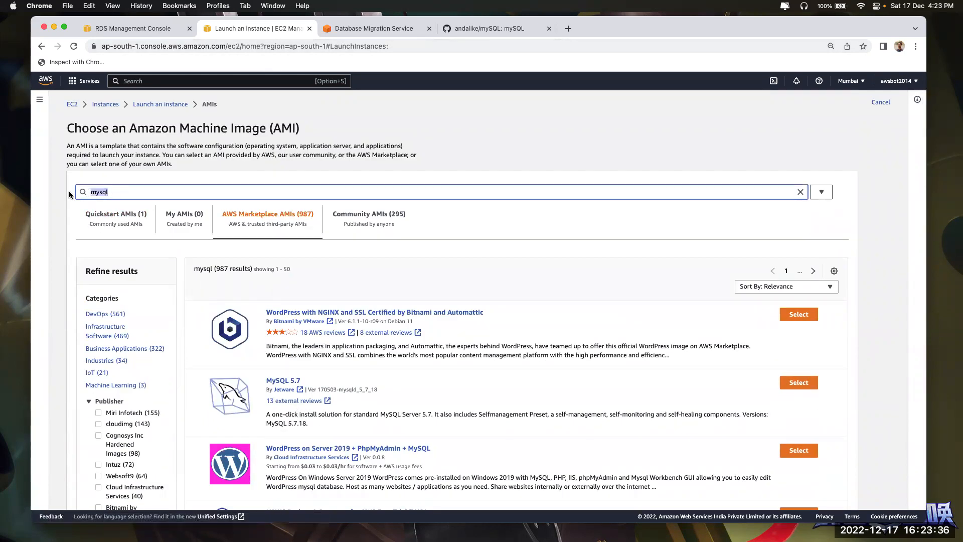
type("tgres")
key("Return")
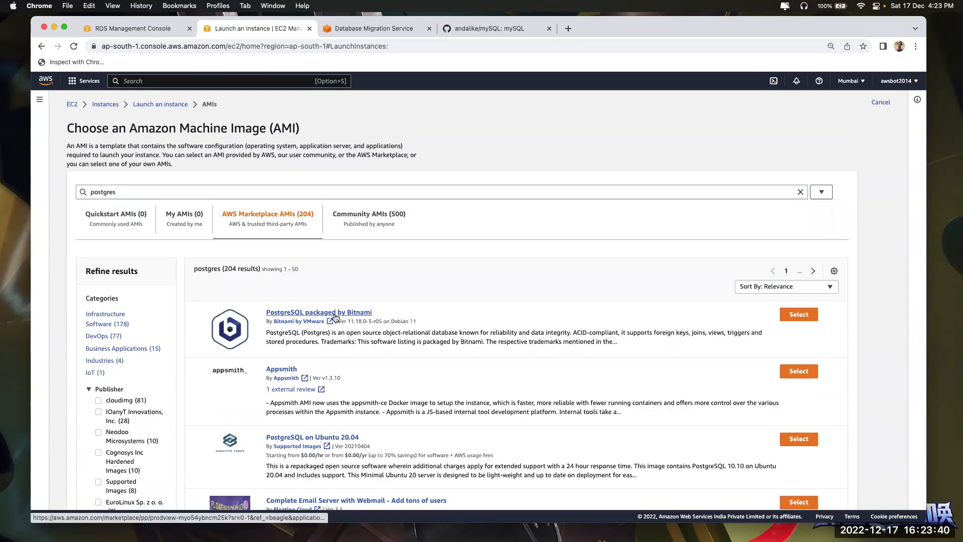
Select the PostgreSQL 11.18.0 AMI packaged by Bitnami, check its pricing, and continue with t3a.small
left_click(810, 315)
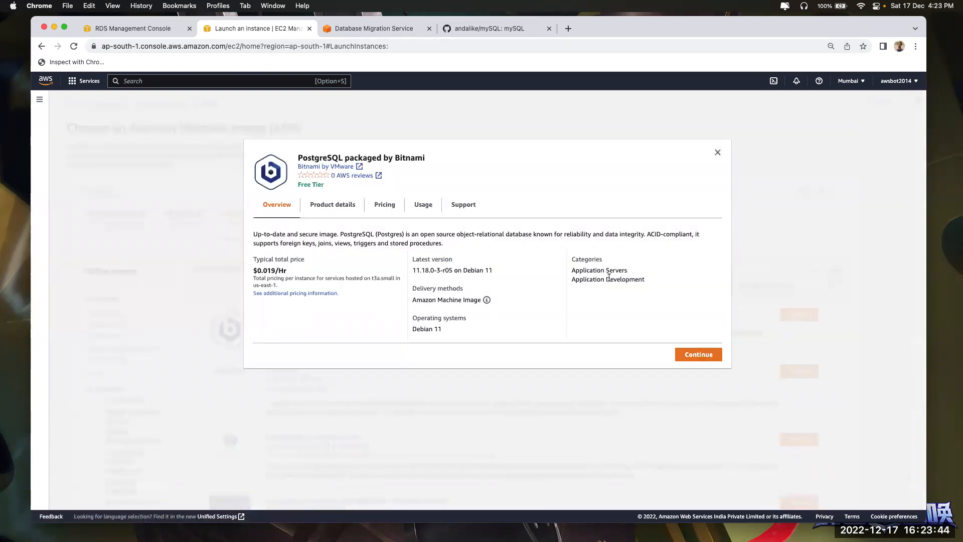
left_click(378, 206)
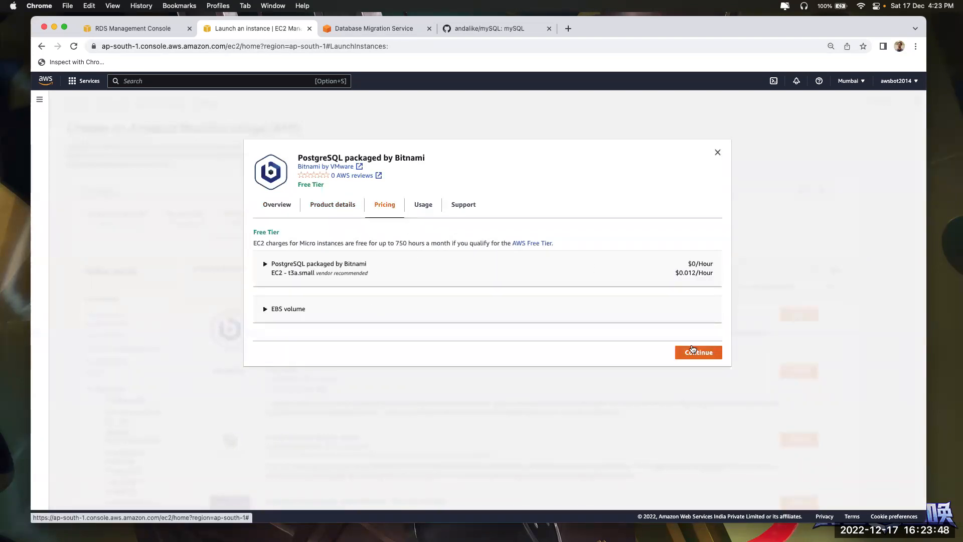
left_click(699, 352)
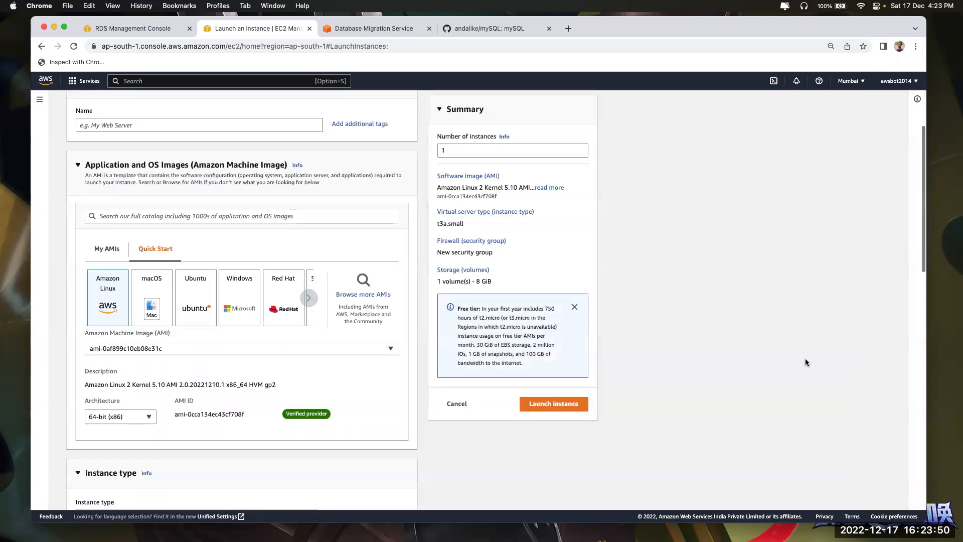
scroll(239, 349, "down", 3)
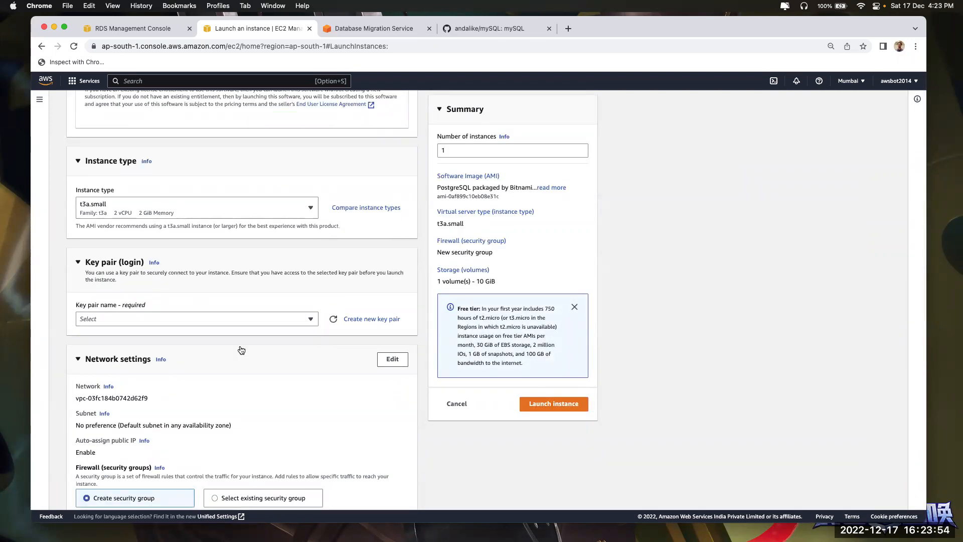
scroll(241, 350, "up", 8)
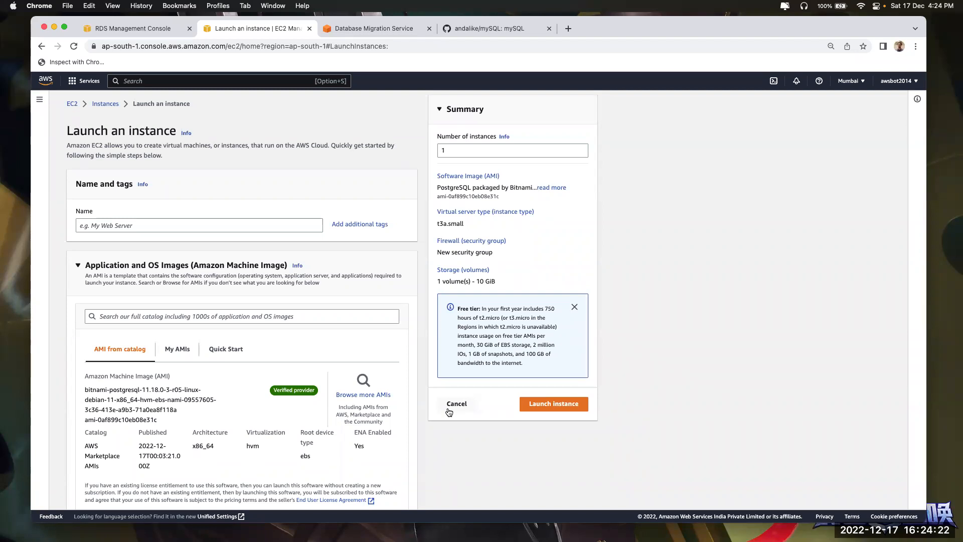
left_click(568, 30)
type("postgr")
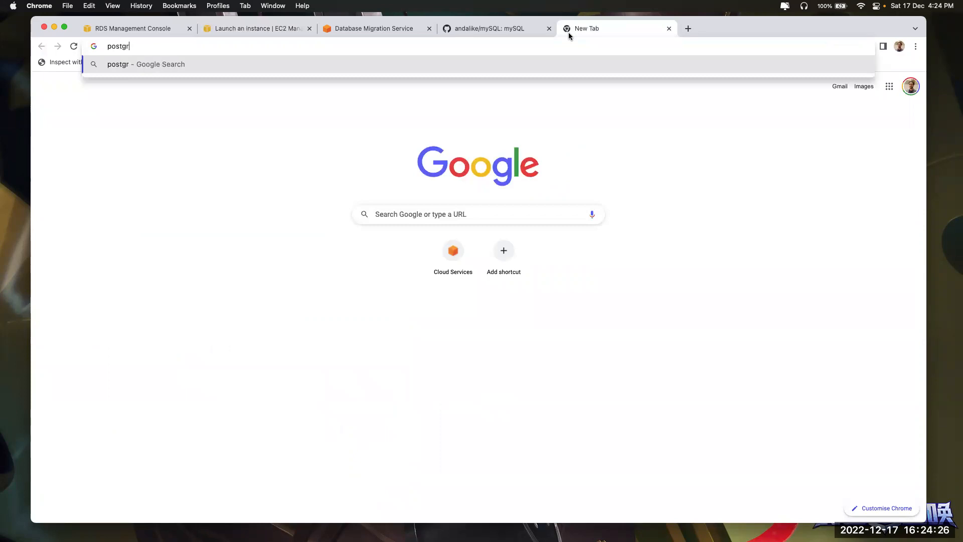
type("es sql")
key("Return")
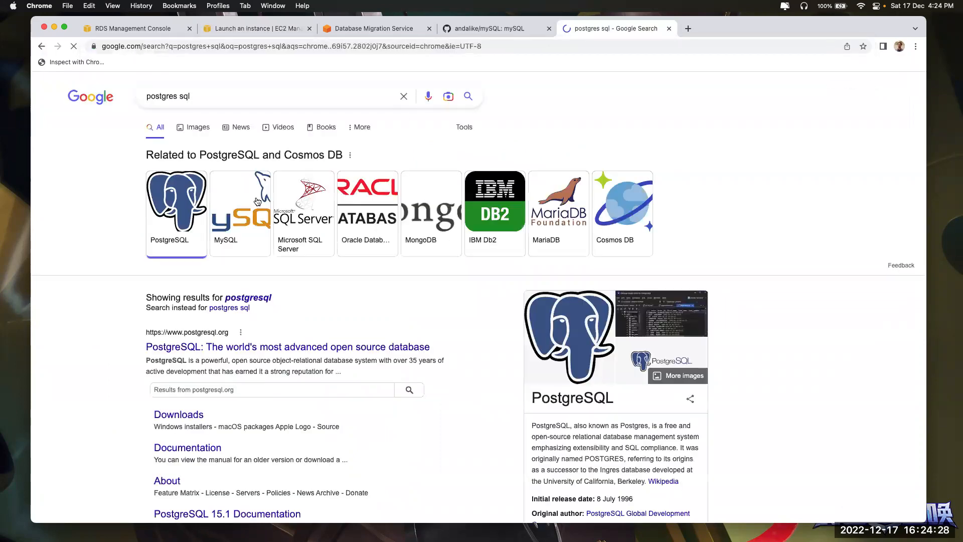
scroll(218, 355, "down", 3)
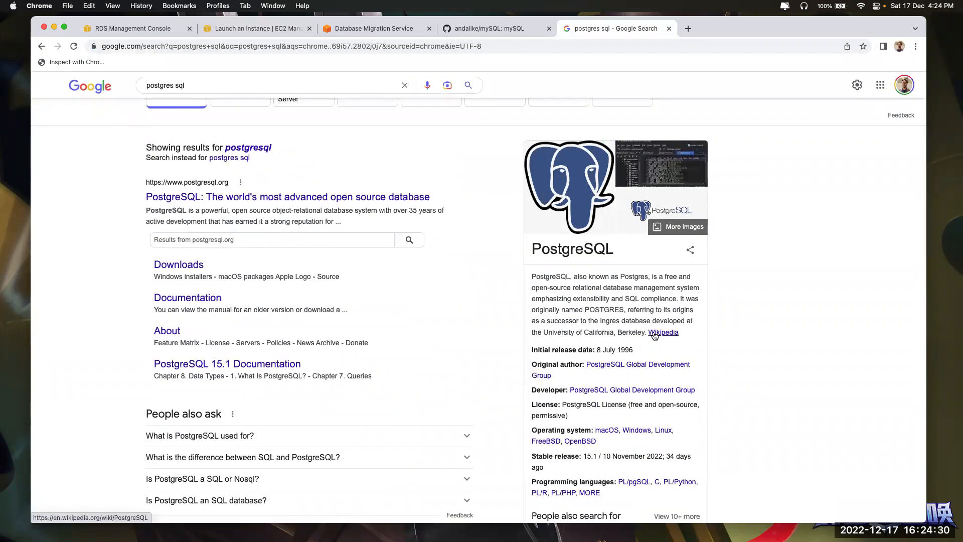
left_click(654, 334)
scroll(655, 334, "down", 5)
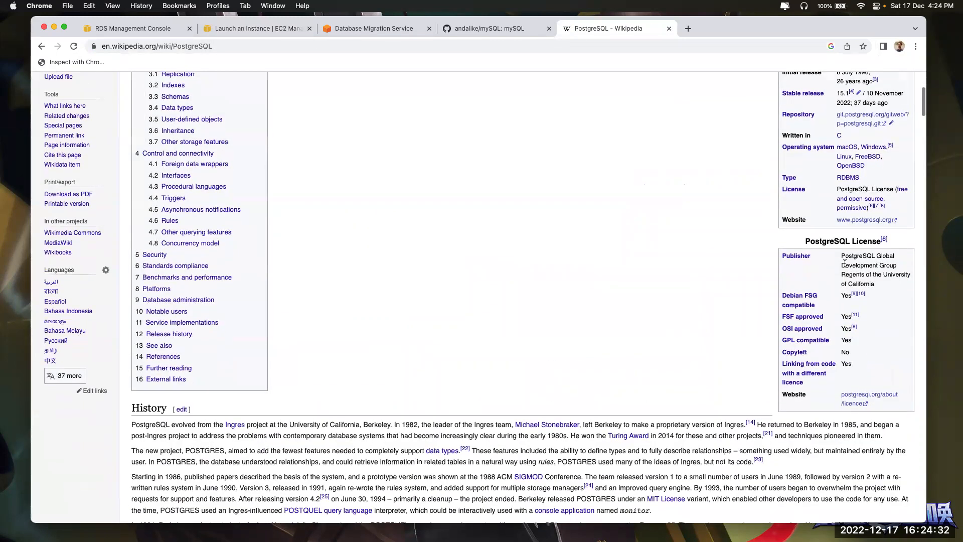
scroll(830, 284, "up", 3)
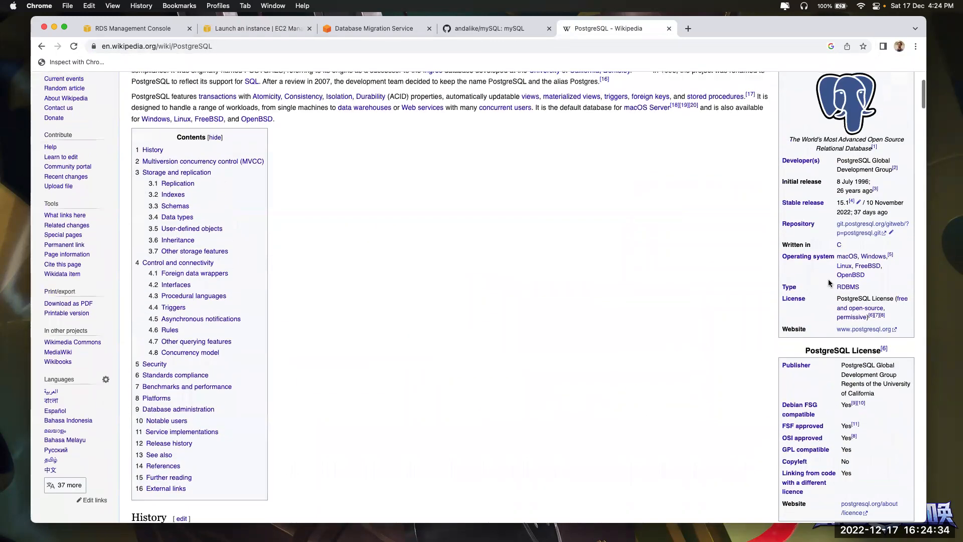
left_click(818, 202)
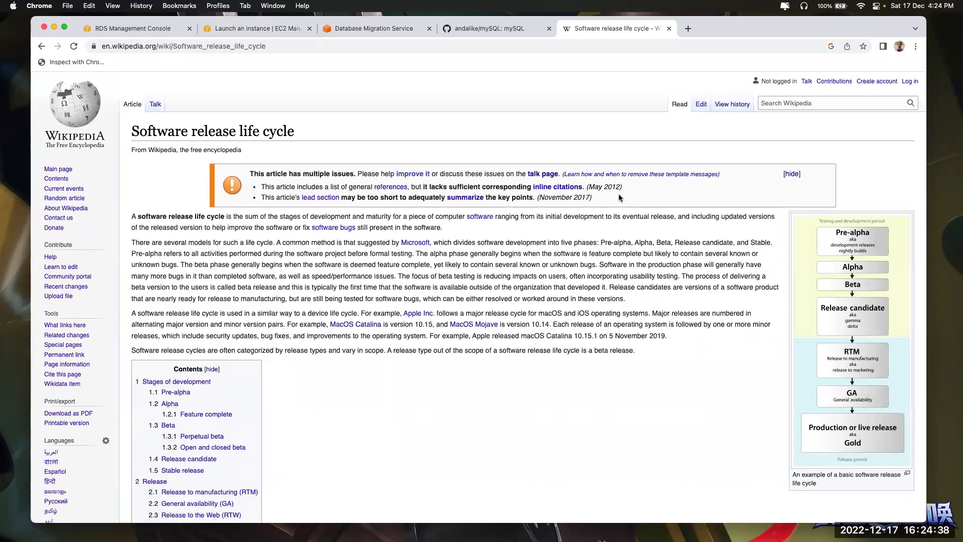
key("super+bracketleft")
scroll(576, 346, "down", 20)
scroll(576, 346, "down", 20)
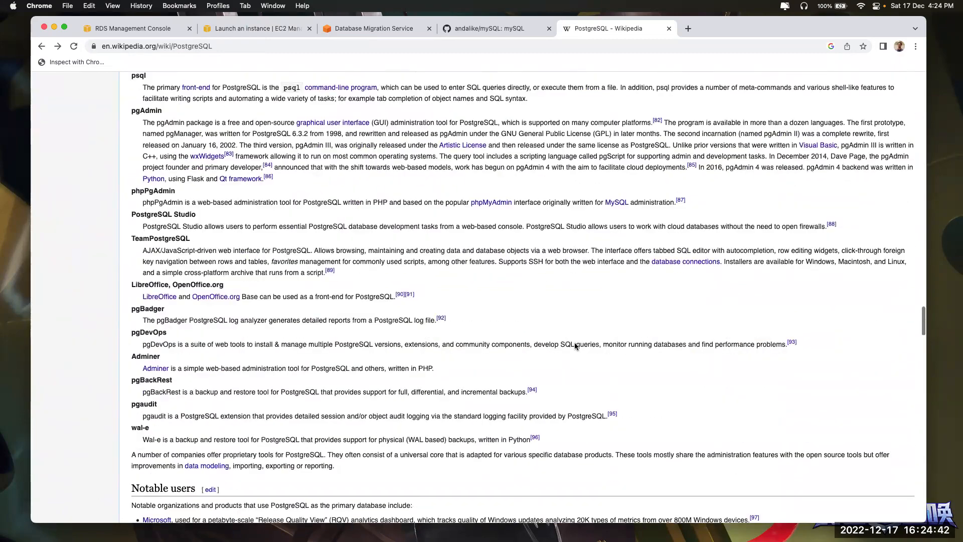
scroll(576, 346, "down", 20)
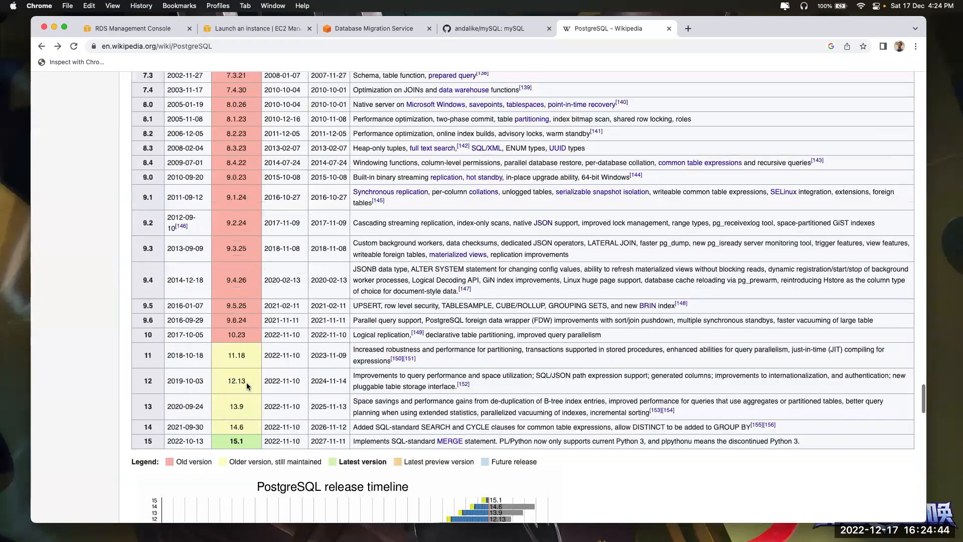
scroll(246, 383, "down", 3)
scroll(246, 382, "up", 2)
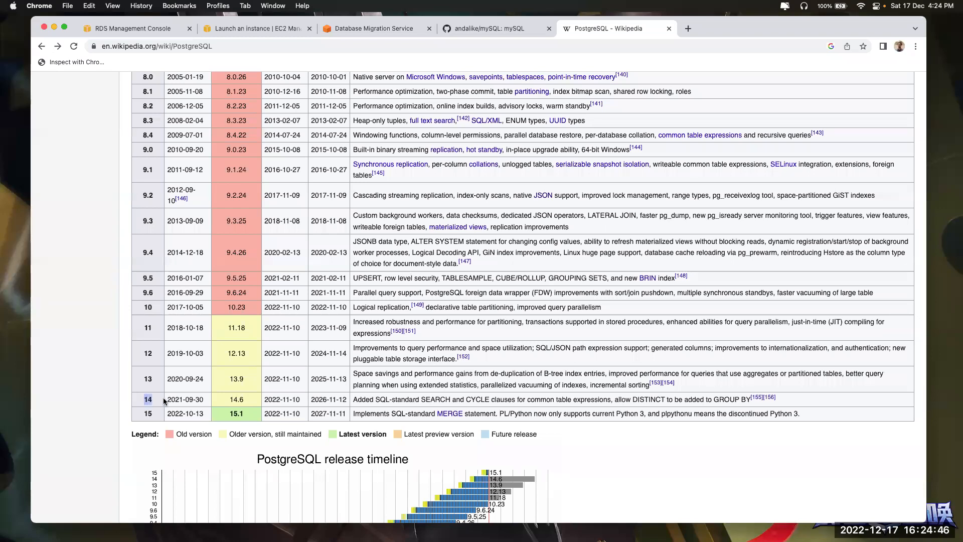
left_click_drag(139, 413, 164, 411)
left_click_drag(141, 380, 162, 377)
scroll(162, 377, "down", 5)
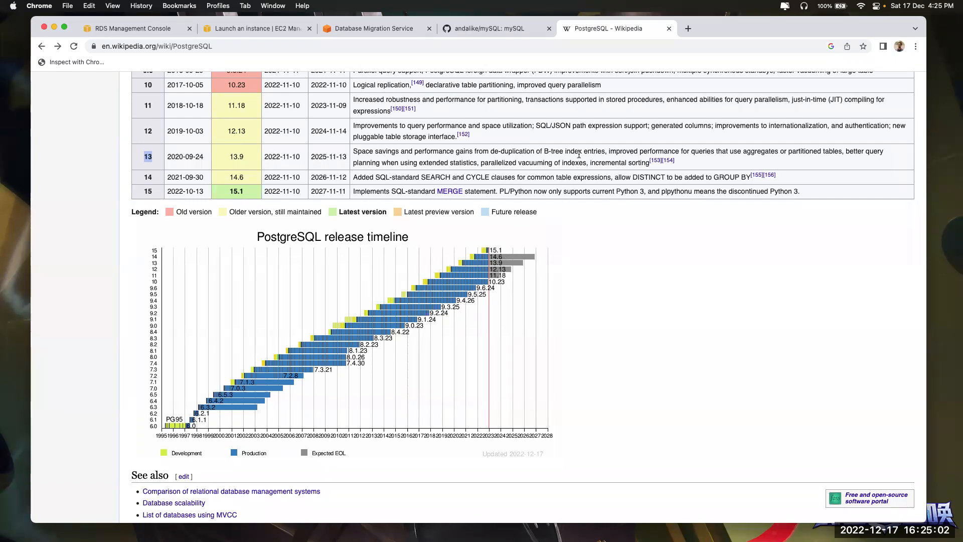
left_click(669, 29)
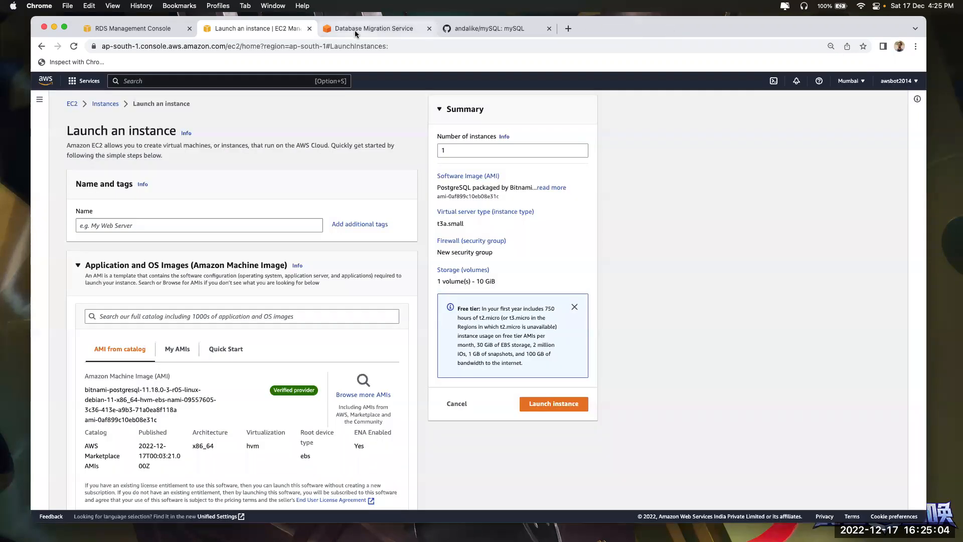
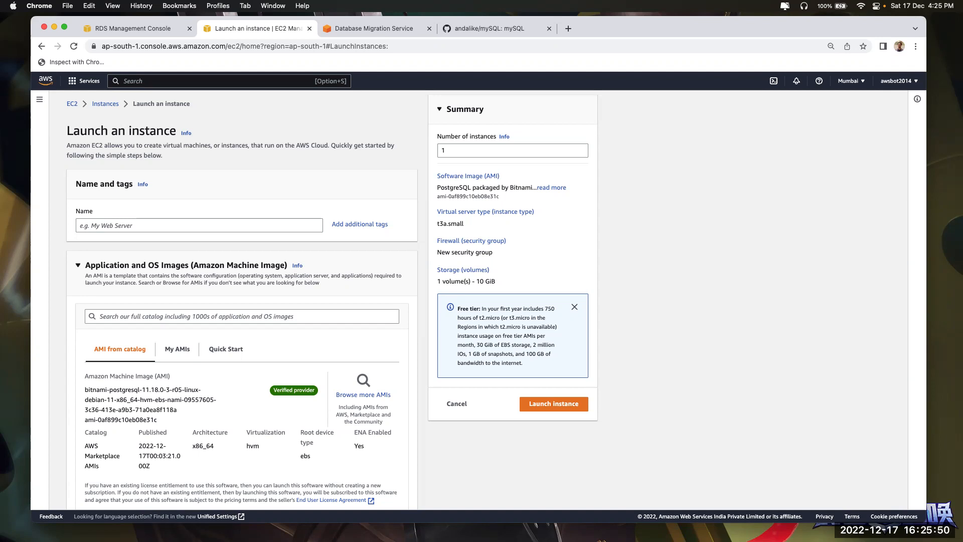
Dismiss the service search results and start creating a new RDS database
left_click(133, 28)
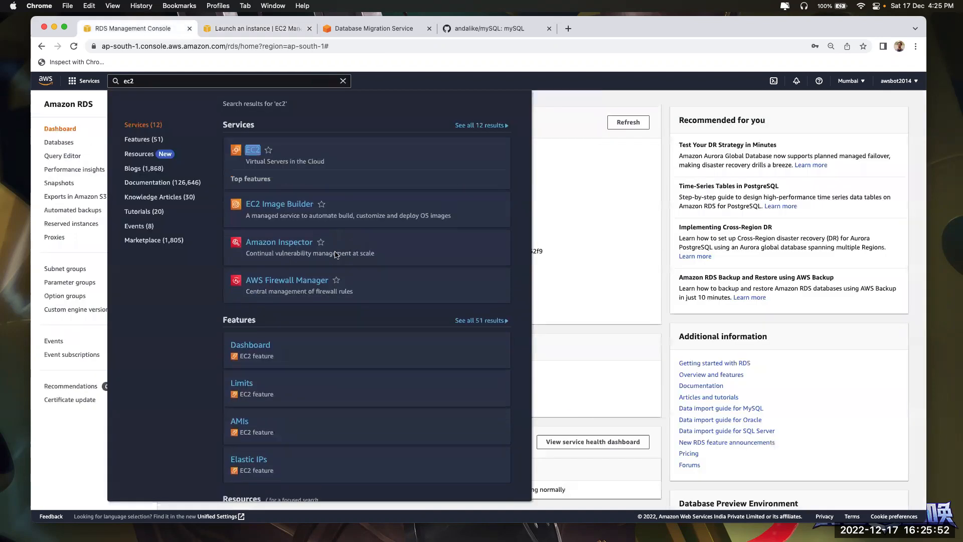
left_click(573, 254)
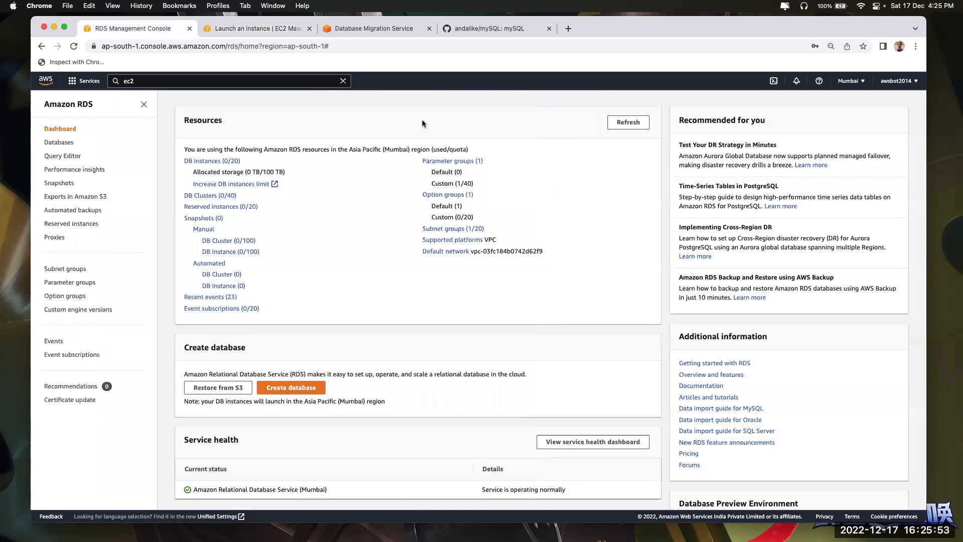
left_click(300, 387)
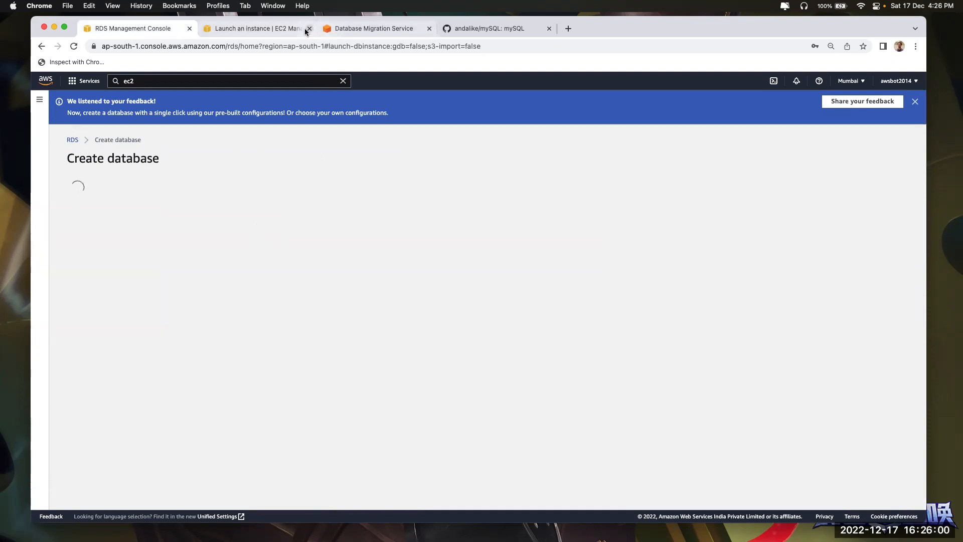
Close the EC2 launch tab and refresh DMS to confirm db-mig is still Creating
left_click(360, 30)
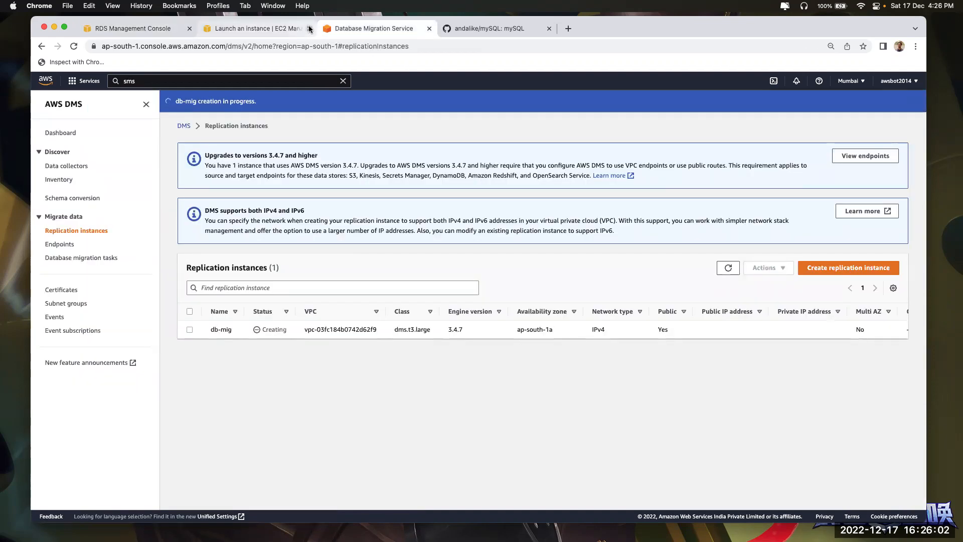
left_click(309, 29)
left_click(733, 267)
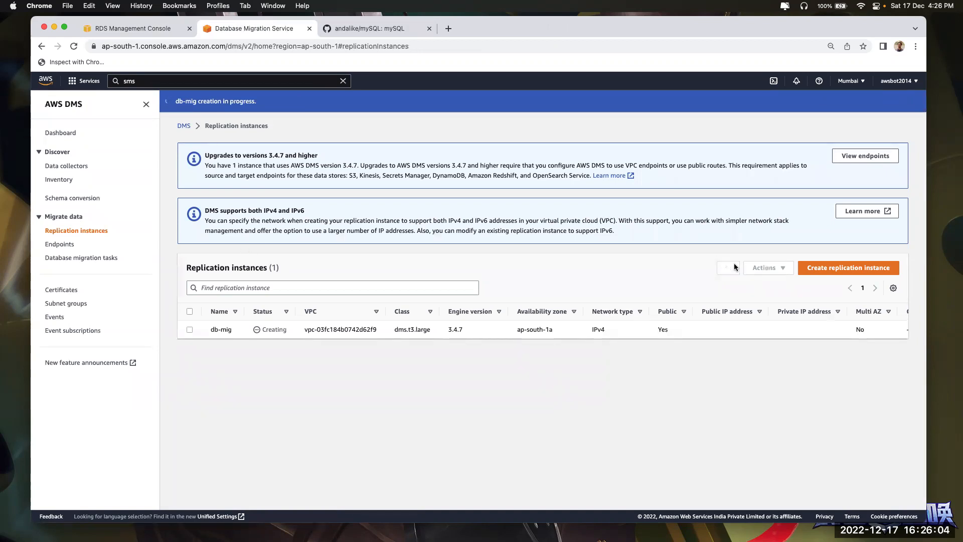
left_click(155, 30)
Try Easy create, then settle on Standard create as the creation method
scroll(273, 300, "down", 2)
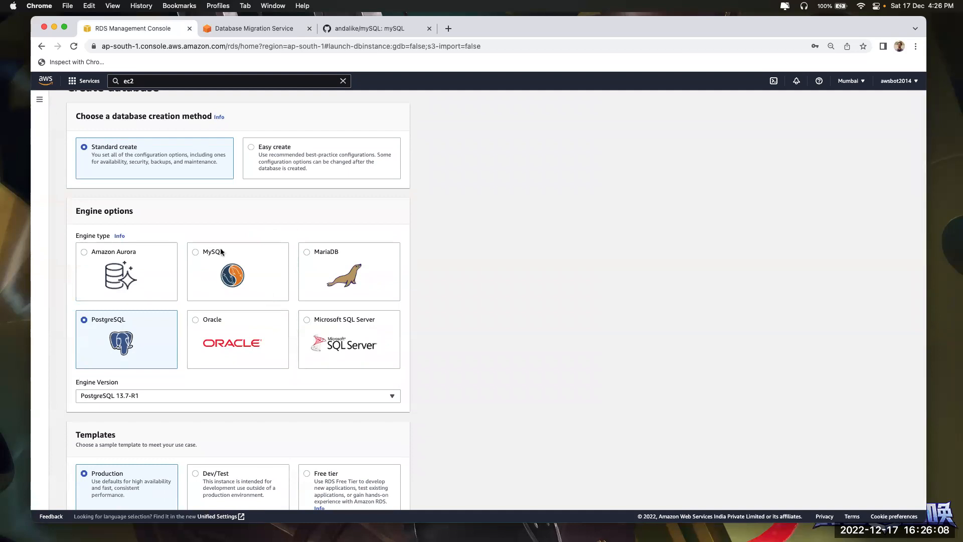
scroll(263, 207, "up", 2)
left_click(278, 185)
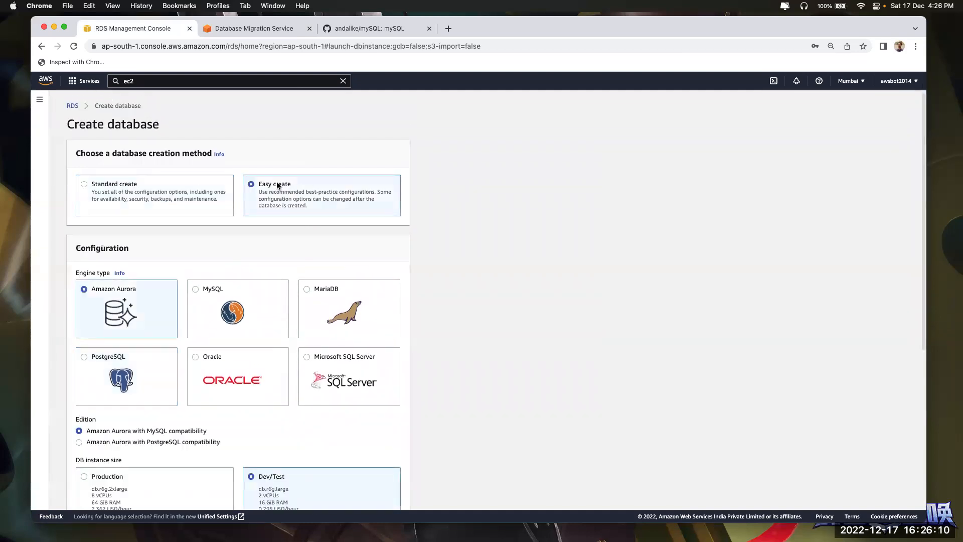
scroll(261, 211, "down", 3)
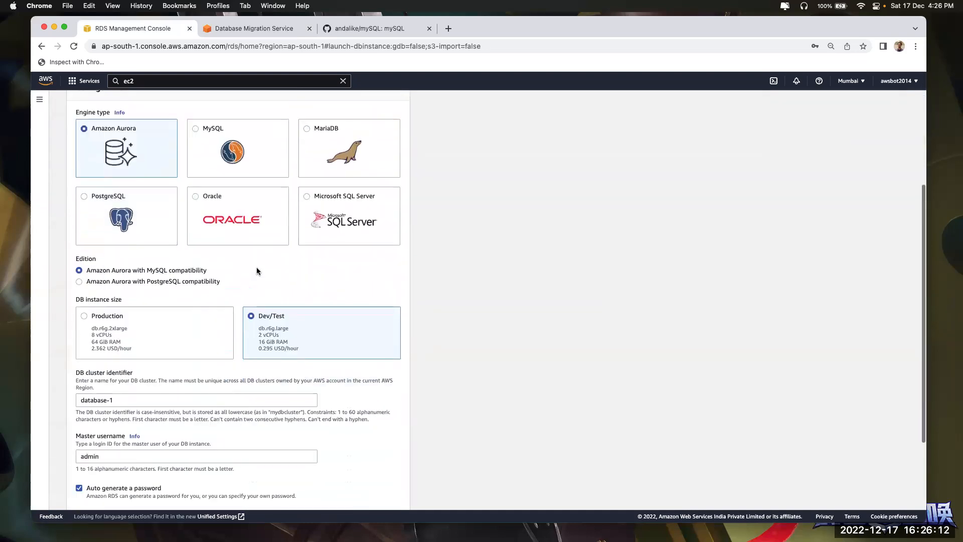
left_click(230, 342)
scroll(242, 347, "down", 3)
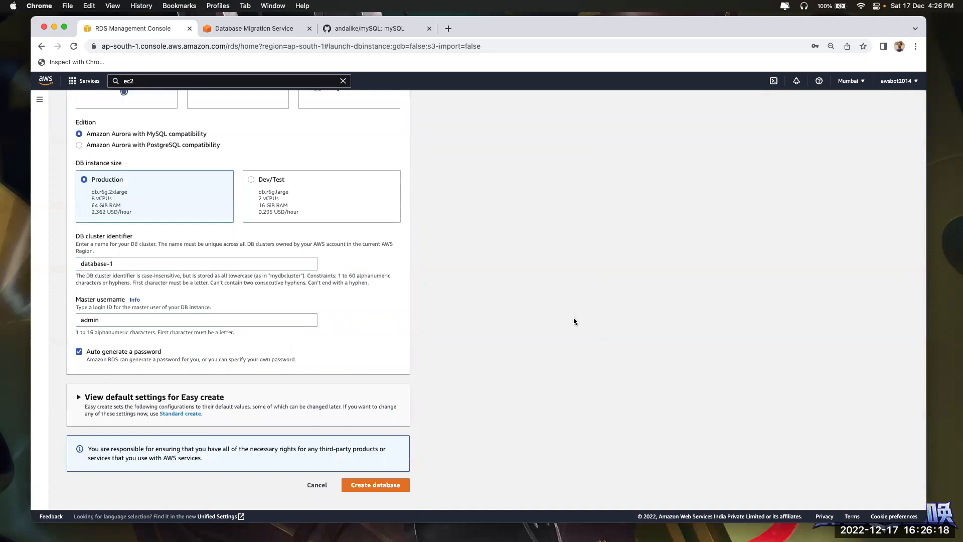
scroll(182, 289, "up", 10)
left_click(122, 227)
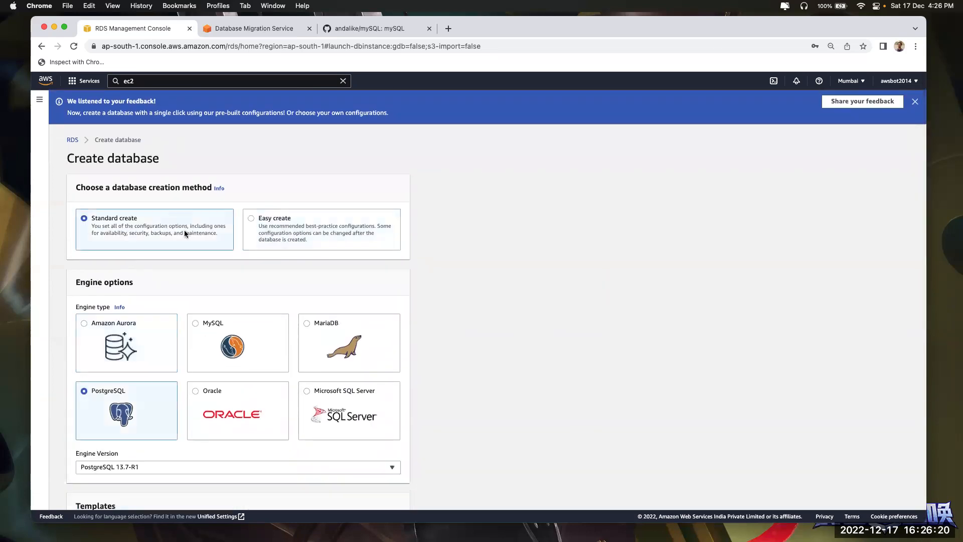
scroll(255, 307, "down", 1)
scroll(256, 311, "down", 1)
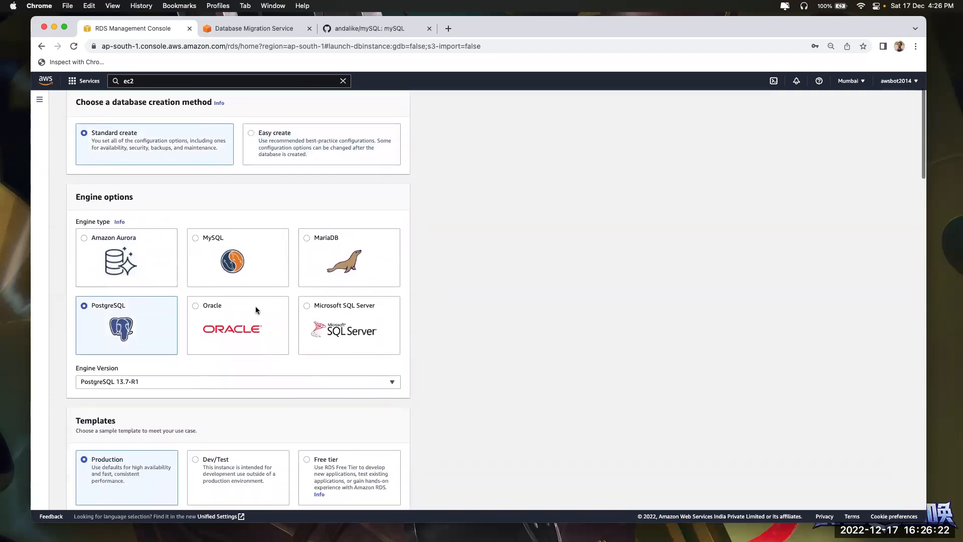
Choose the MySQL engine with engine version MySQL 5.7.33
left_click(225, 270)
scroll(204, 286, "down", 4)
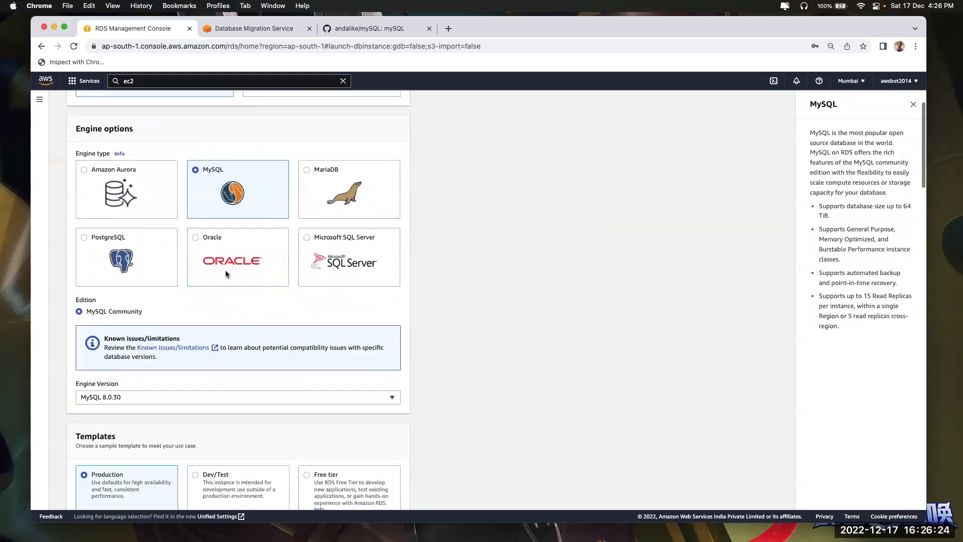
left_click(204, 300)
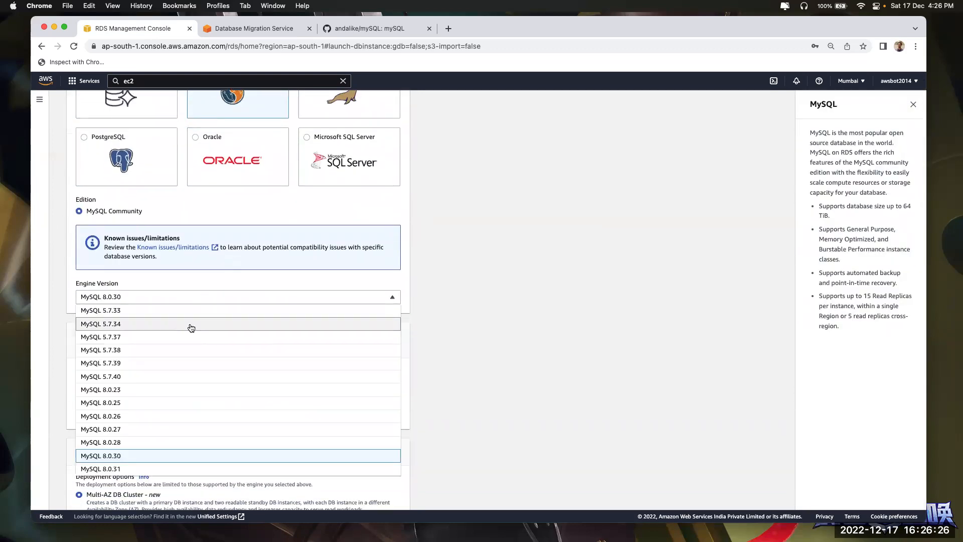
left_click(175, 308)
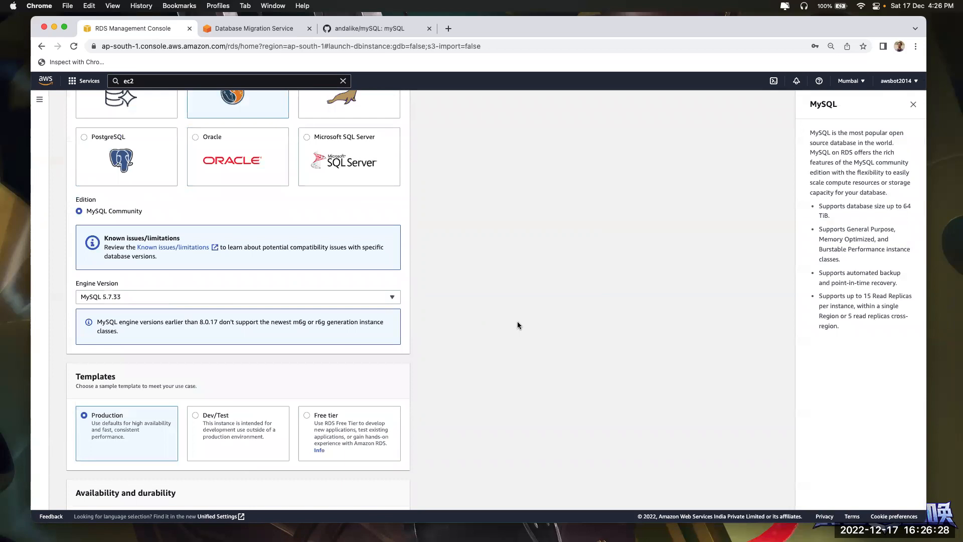
Select the Production template after trying Dev/Test and Free tier
scroll(516, 321, "down", 4)
left_click(218, 266)
left_click(339, 265)
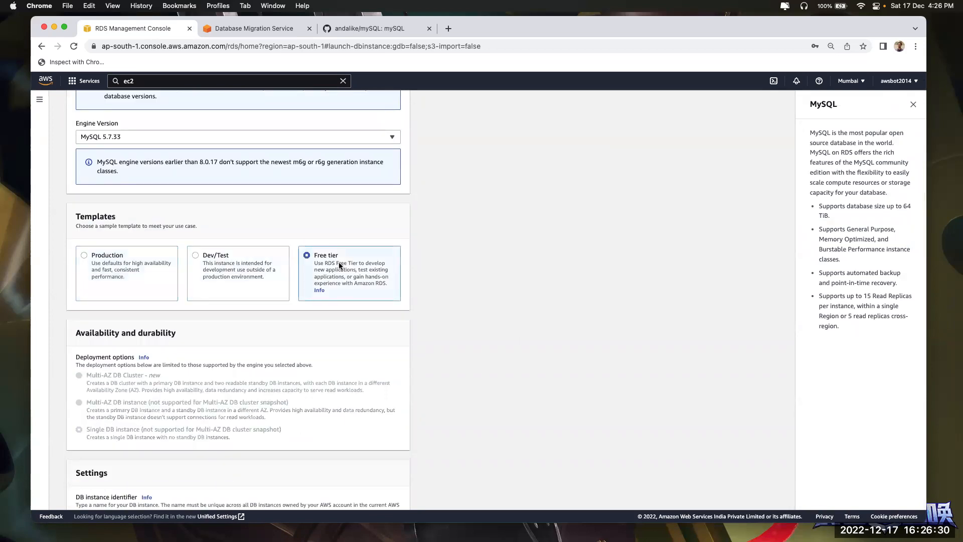
left_click(245, 274)
left_click(120, 271)
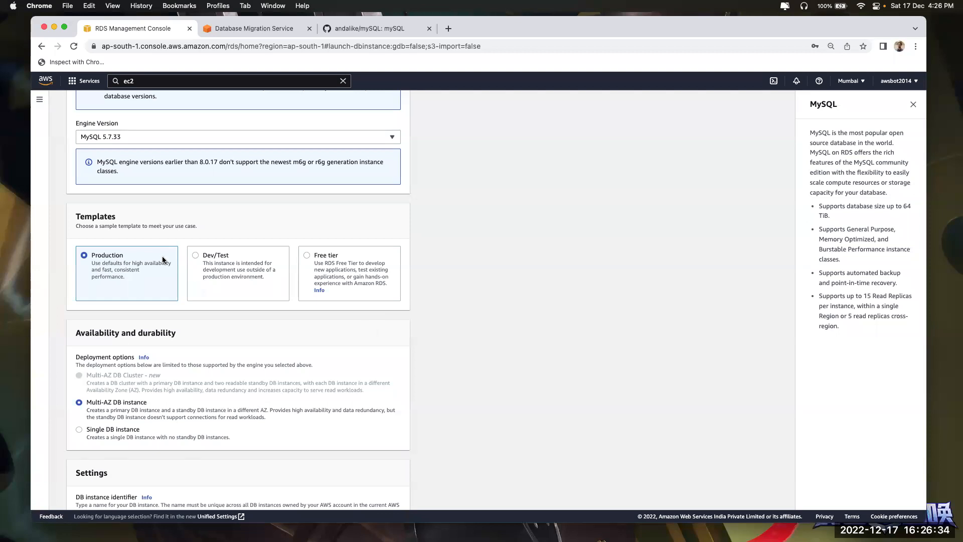
Choose Single DB instance as the deployment option
scroll(169, 289, "down", 3)
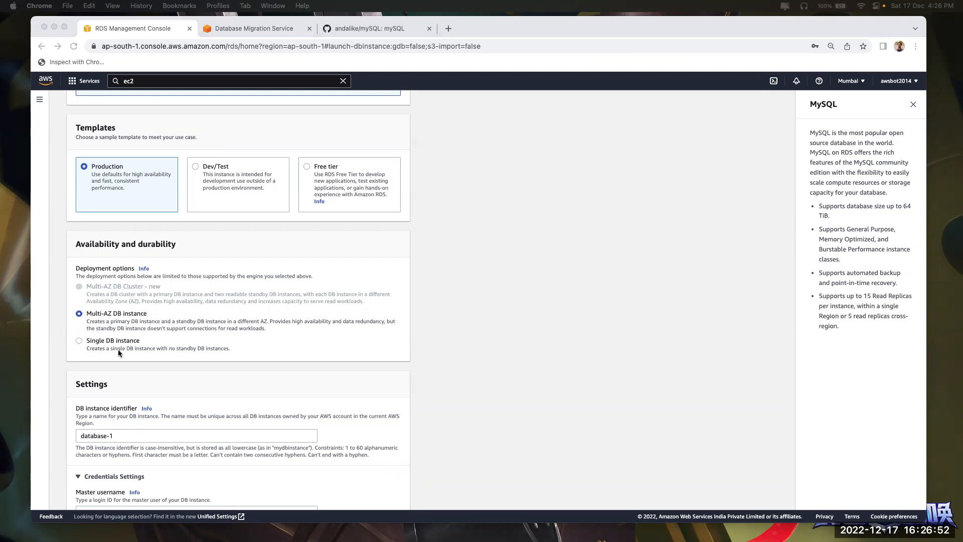
left_click(85, 312)
left_click(87, 343)
scroll(202, 345, "down", 5)
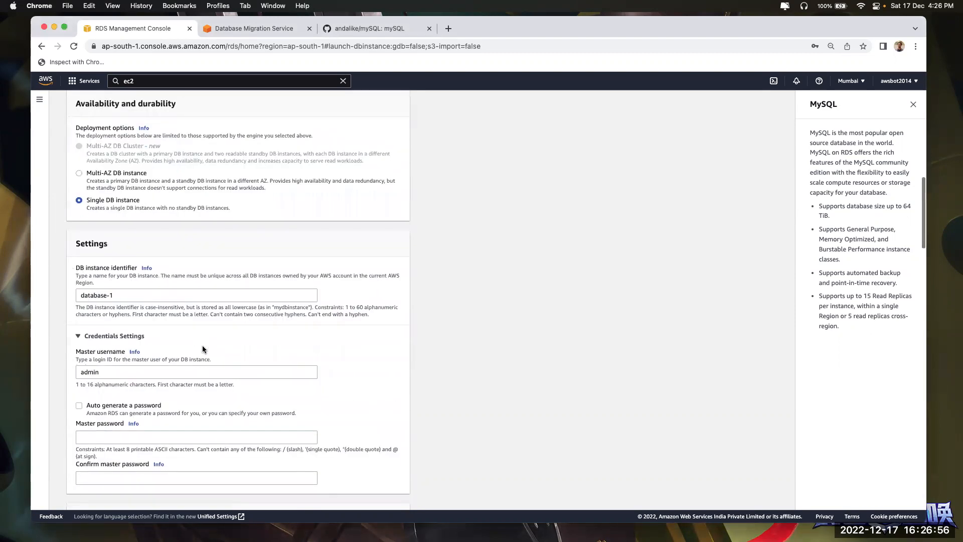
left_click_drag(115, 295, 49, 299)
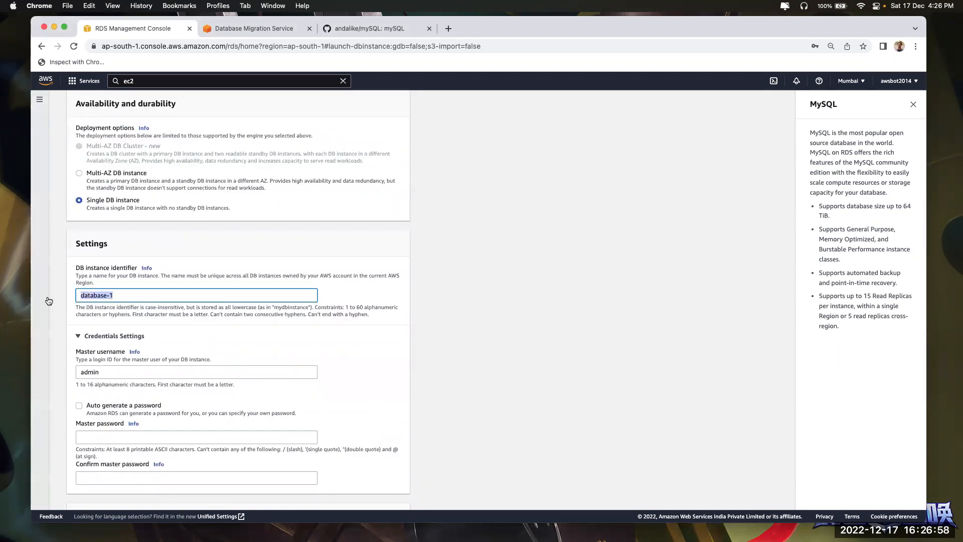
key("super+Tab")
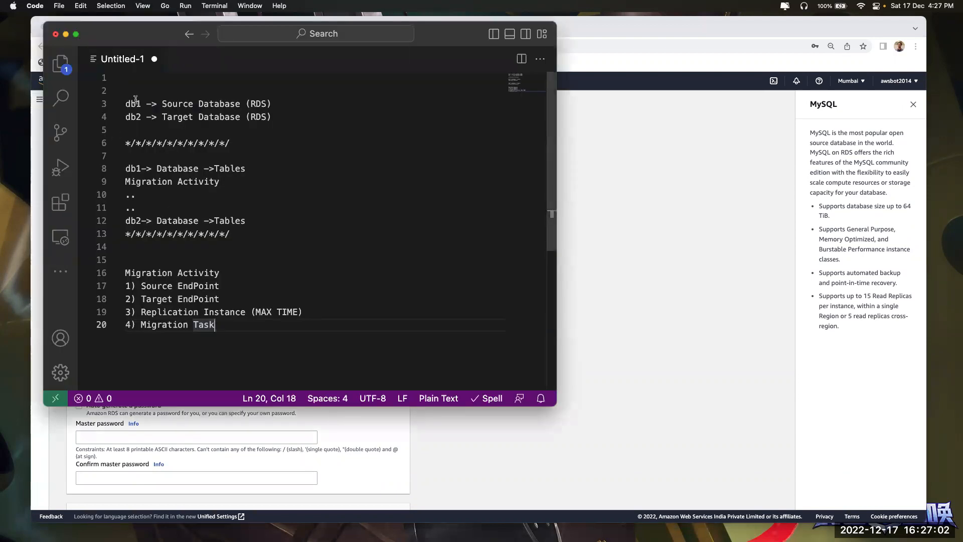
Set the DB instance identifier to db1, copied from the migration notes
double_click(133, 104)
key("super+c")
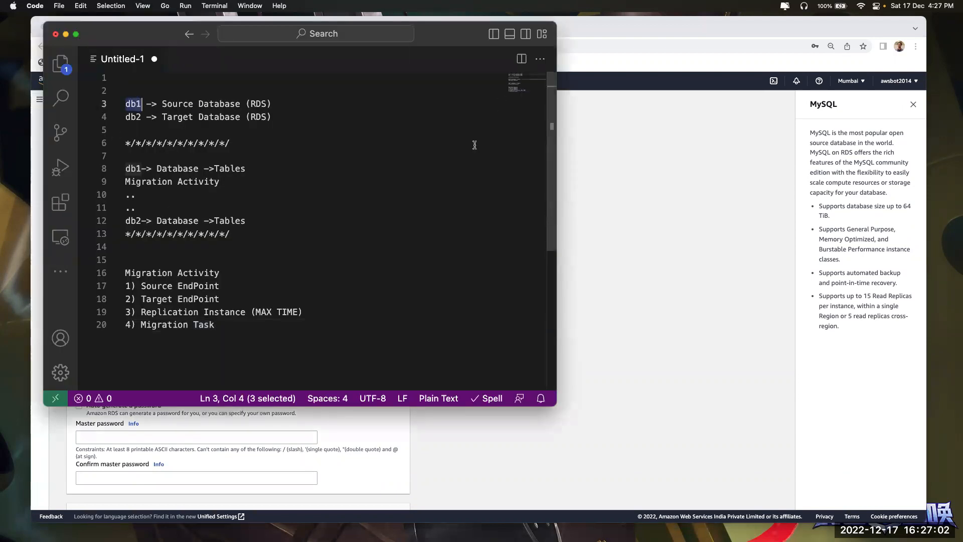
key("super+Tab")
left_click(105, 296)
key("super+a")
key("super+v")
left_click(487, 312)
Enter the master password and its confirmation
scroll(444, 324, "down", 3)
left_click(115, 288)
left_click(104, 355)
type("admi3")
key("Tab")
type("adm")
left_click(493, 363)
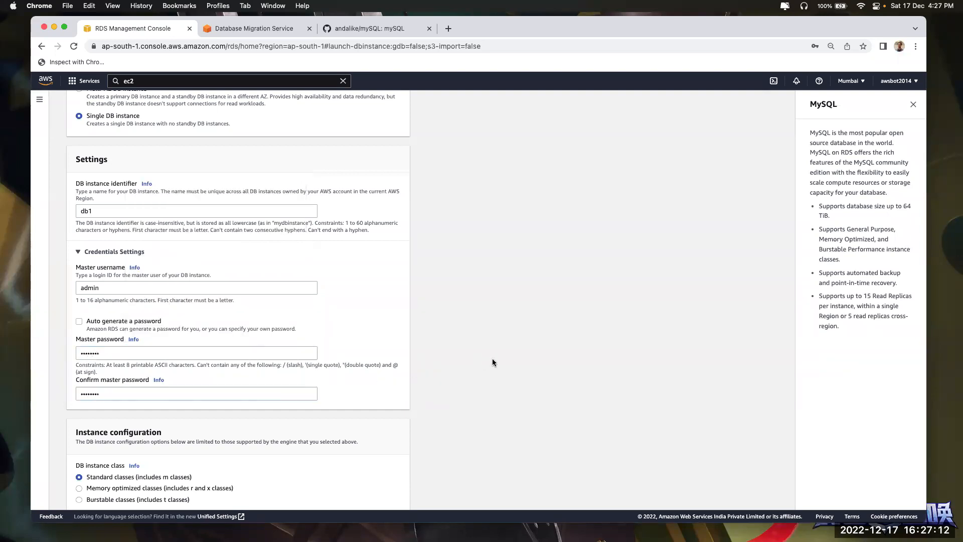
Choose the burstable db.t3.large instance class
scroll(493, 362, "down", 4)
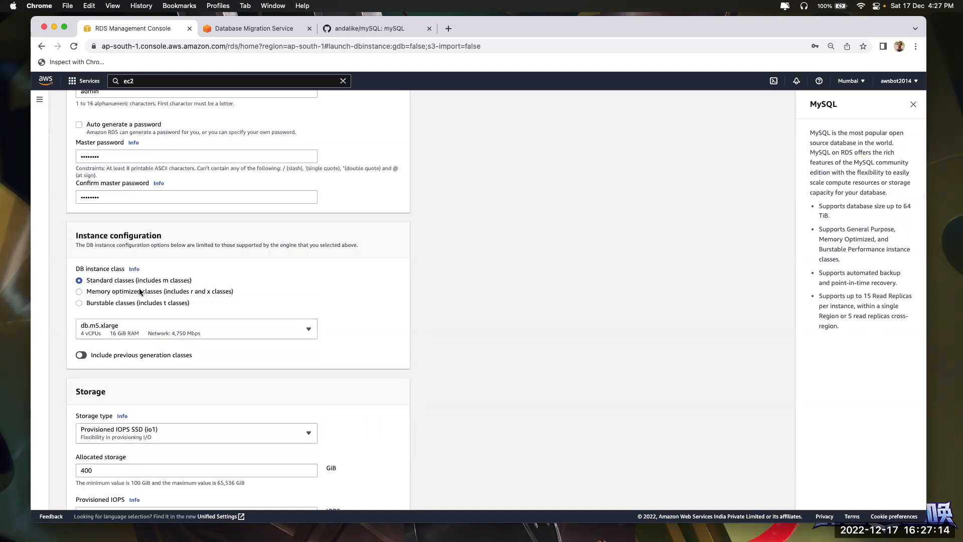
left_click(136, 303)
left_click(145, 332)
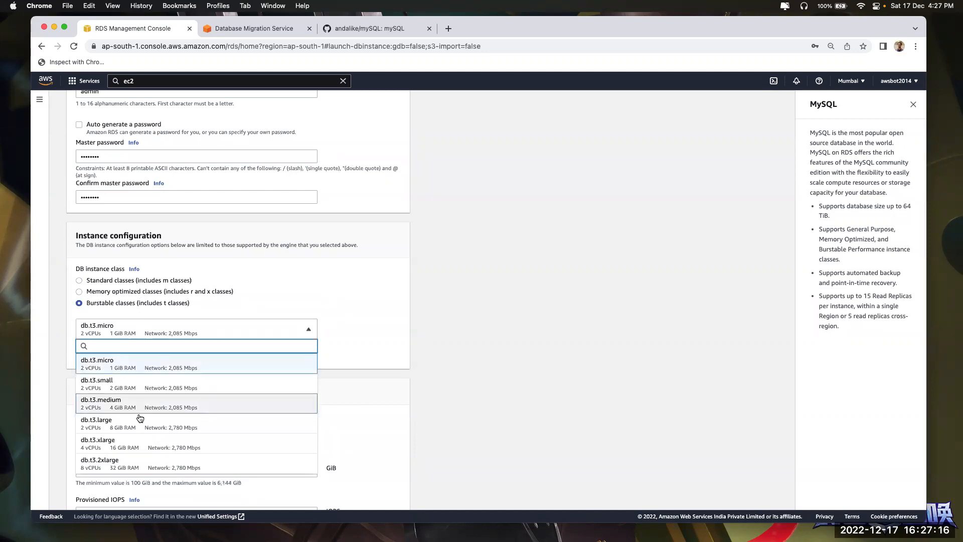
left_click(141, 448)
left_click(144, 331)
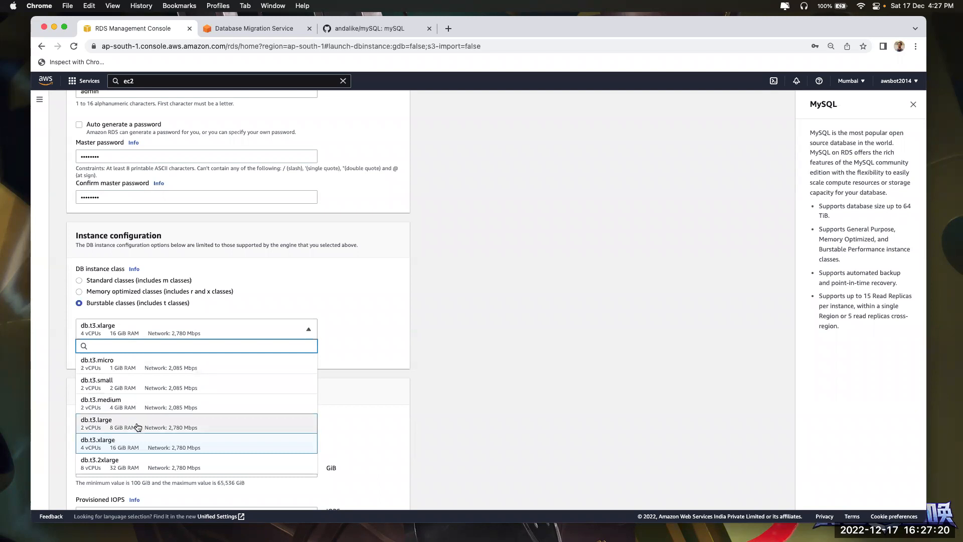
left_click(139, 422)
Use gp2 storage with 20 GiB allocated, keeping the 1000 GiB autoscaling threshold
scroll(504, 379, "down", 4)
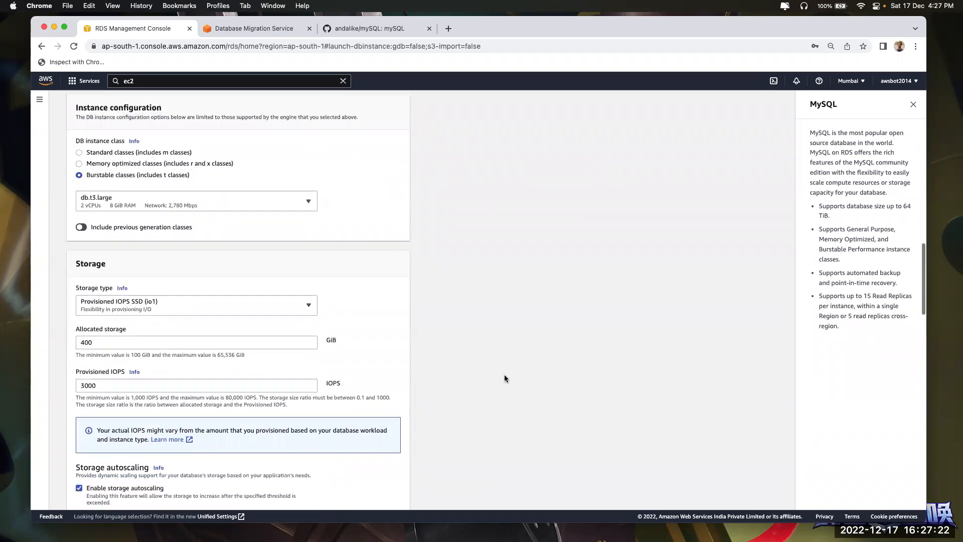
left_click(192, 272)
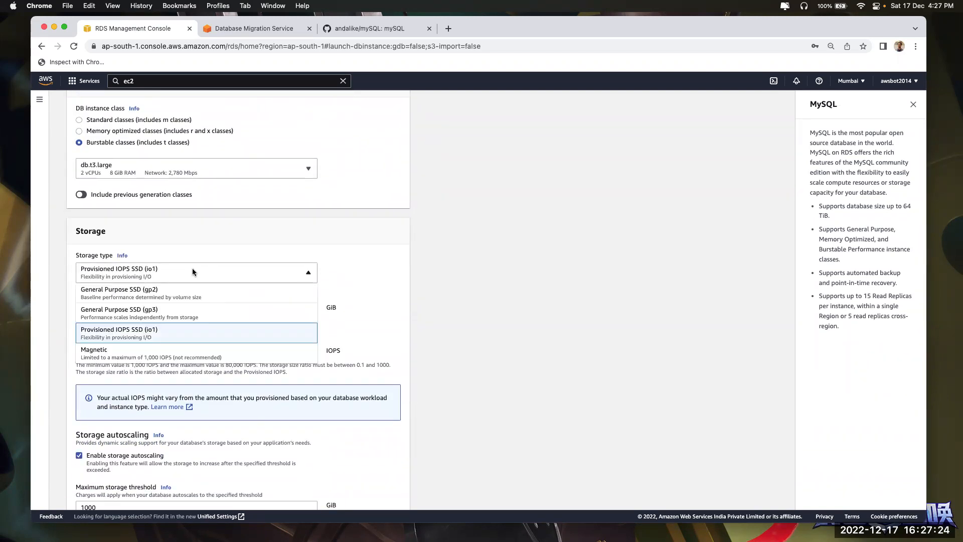
left_click(176, 296)
left_click(215, 274)
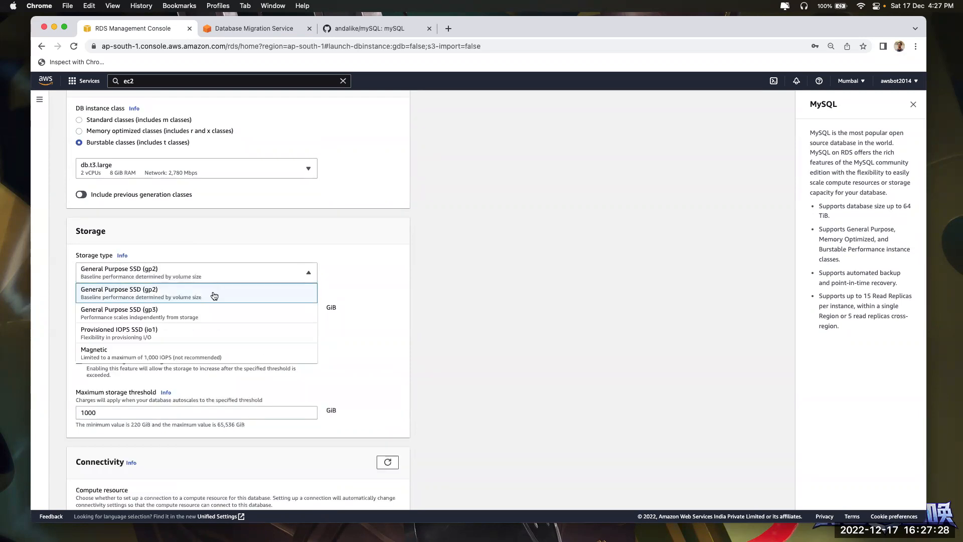
left_click(215, 296)
left_click(83, 309)
double_click(141, 311)
type("20")
left_click(543, 439)
scroll(544, 440, "down", 2)
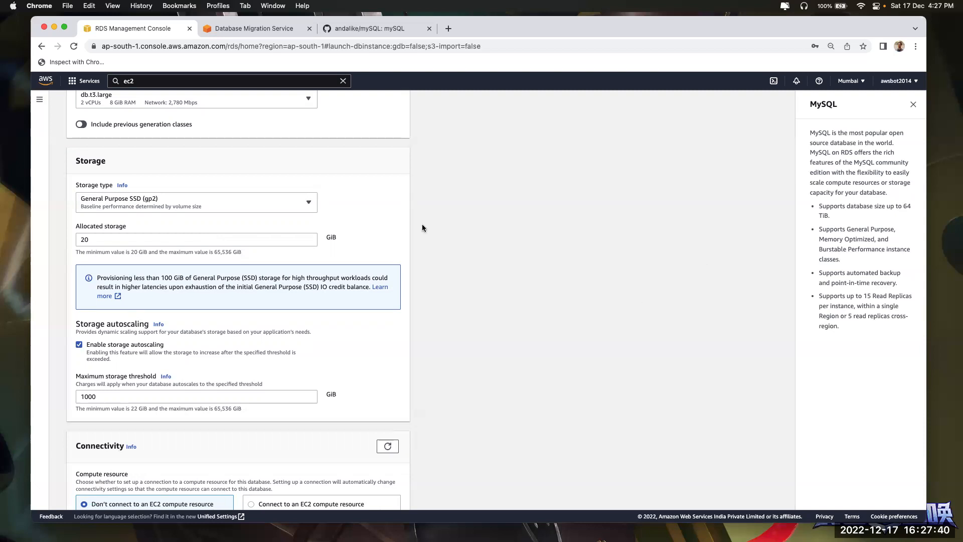
left_click(167, 395)
left_click(598, 364)
Set connectivity to Connect to an EC2 compute resource
scroll(468, 311, "down", 5)
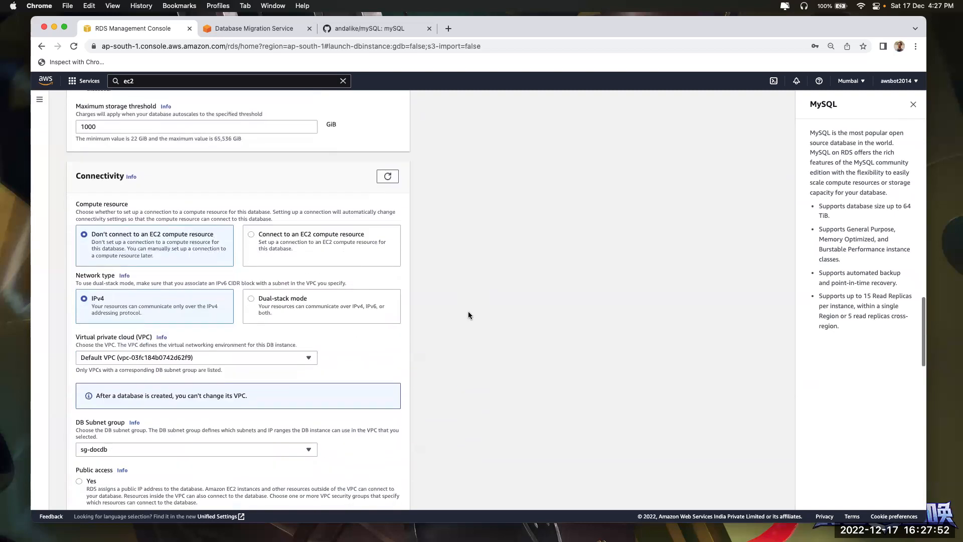
left_click(334, 234)
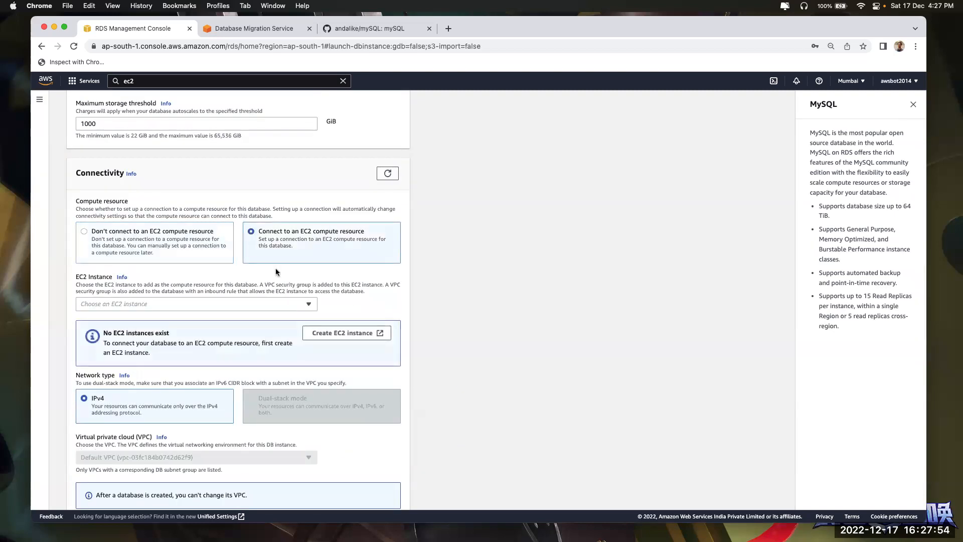
left_click(167, 235)
left_click(295, 243)
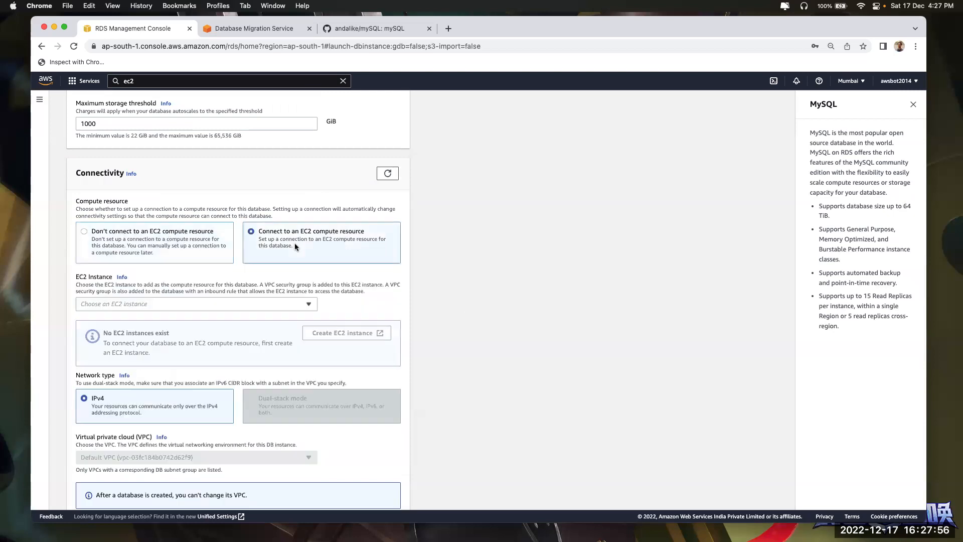
Search for ec2 from the DMS tab and open the EC2 dashboard in a new tab
left_click(257, 32)
left_click(204, 81)
key("super+a")
type("ec2")
right_click(256, 150)
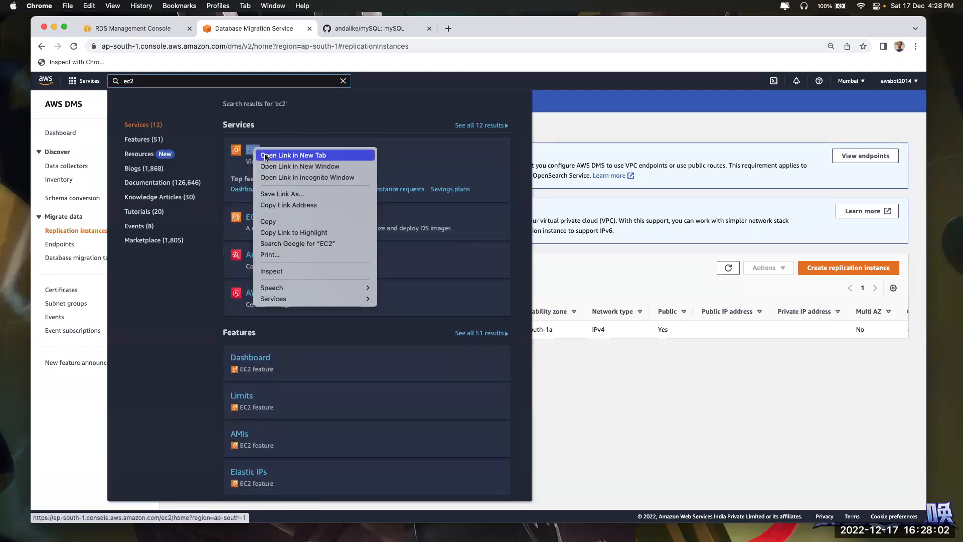
left_click(293, 156)
left_click(377, 28)
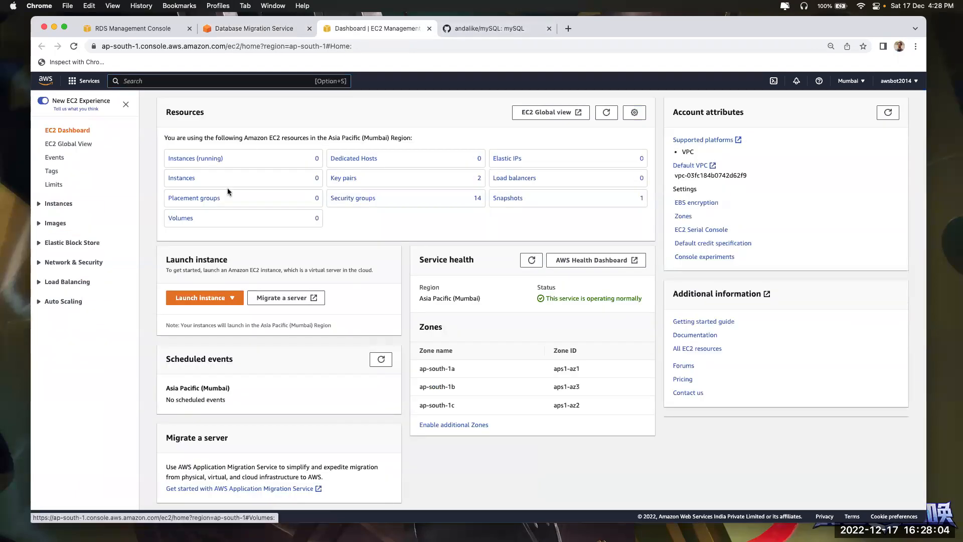
left_click(119, 29)
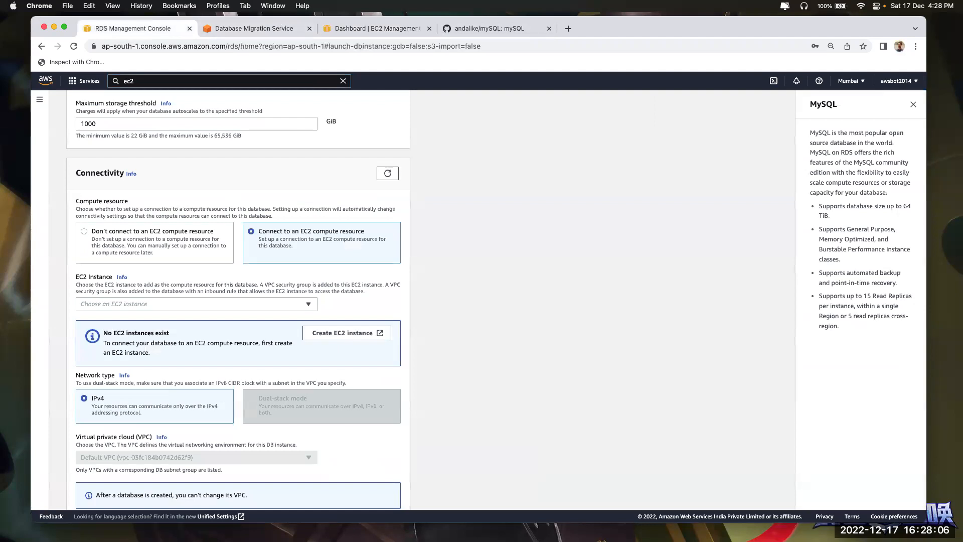
Review the Migration Task line in the notes, then go to the EC2 dashboard
key("super+Tab")
left_click(366, 270)
left_click(246, 341)
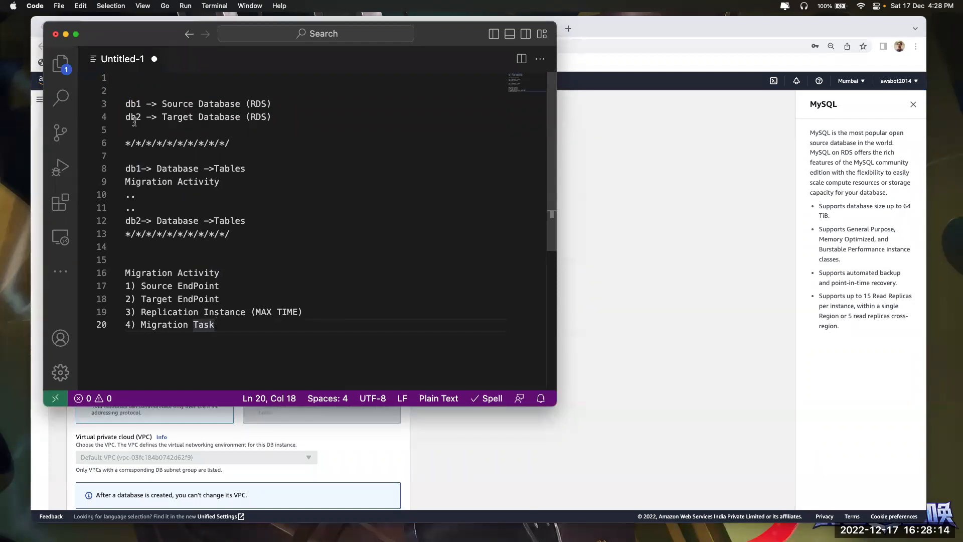
key("super+Tab")
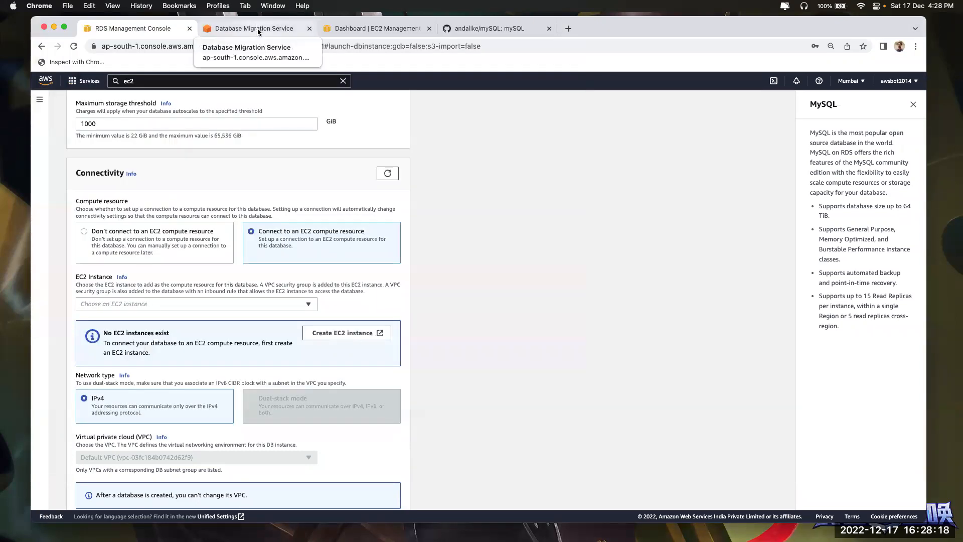
key("super+Tab")
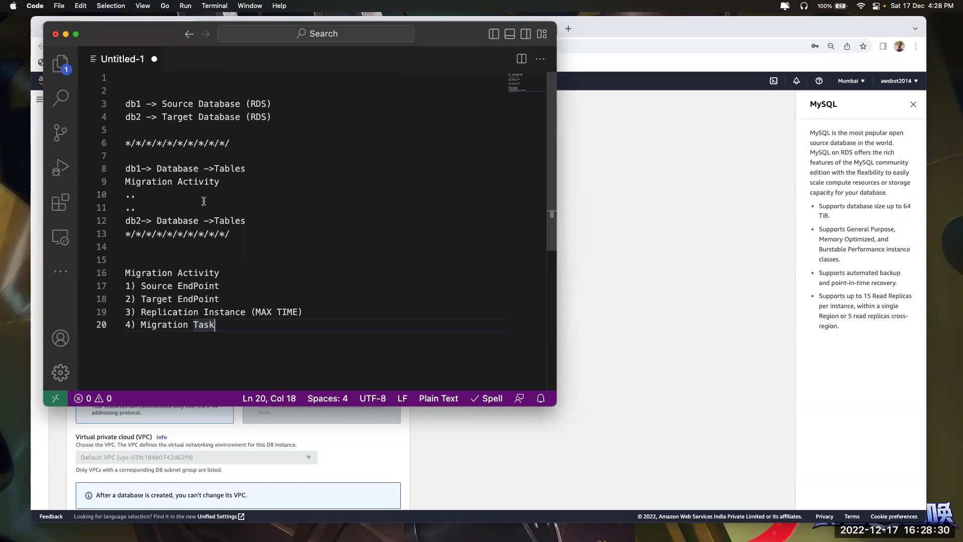
left_click(659, 262)
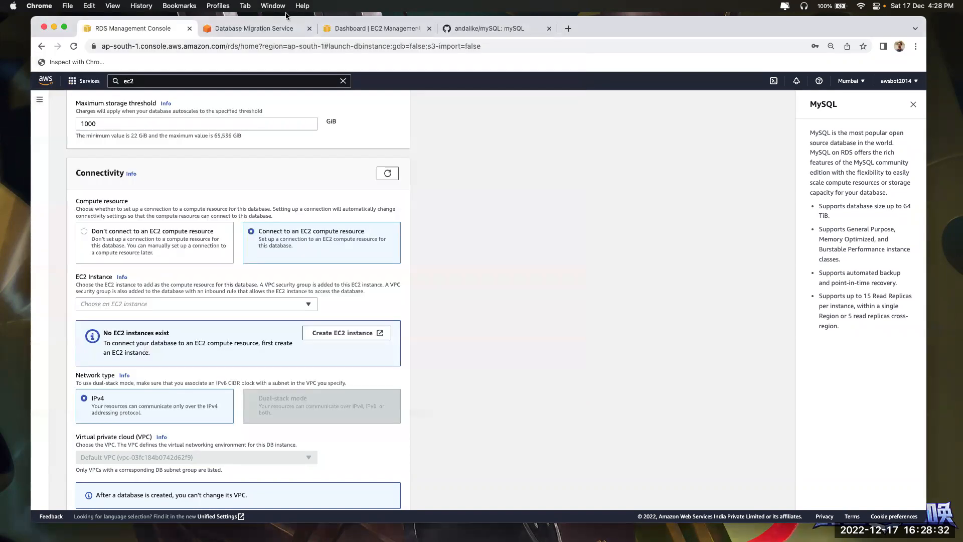
left_click(386, 29)
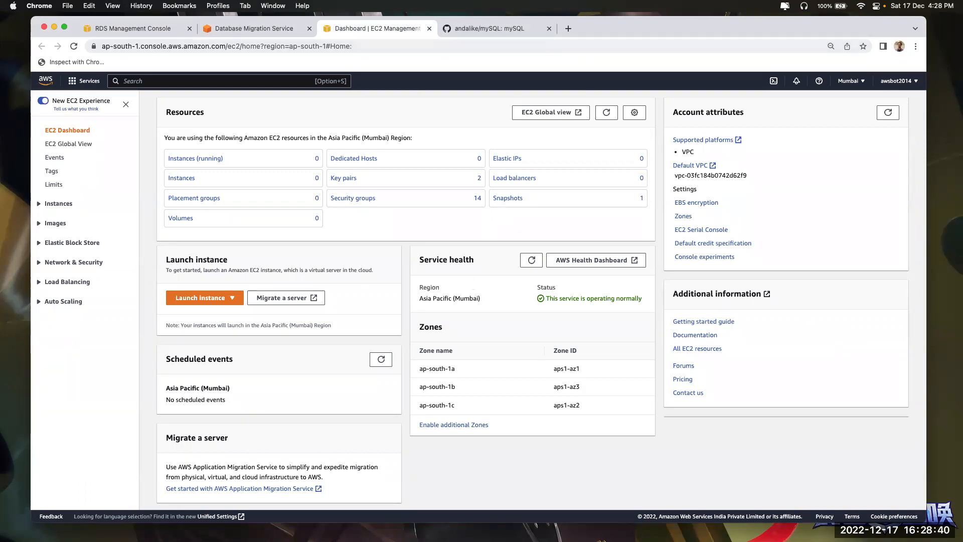
key("super+Tab")
left_click_drag(142, 104, 124, 119)
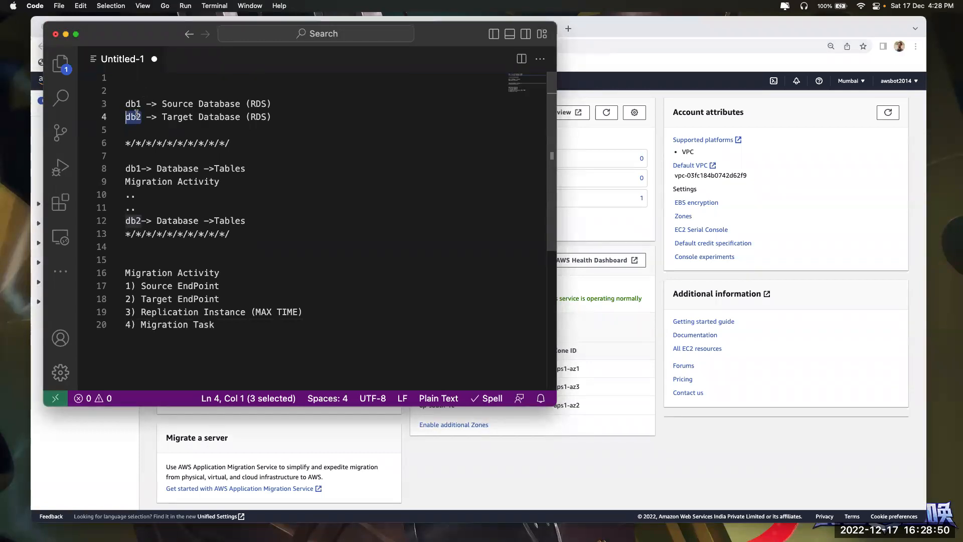
left_click_drag(146, 116, 126, 119)
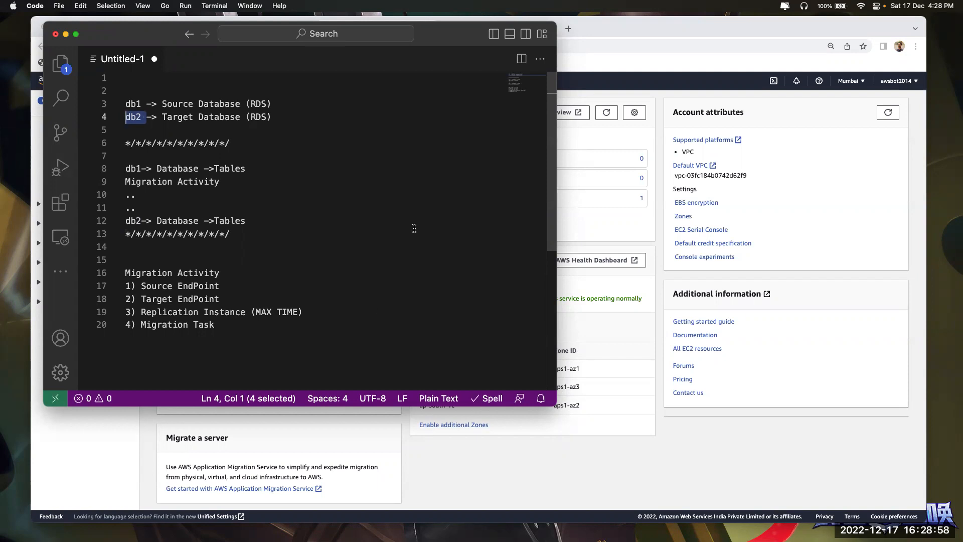
left_click(143, 102)
left_click_drag(143, 102, 126, 117)
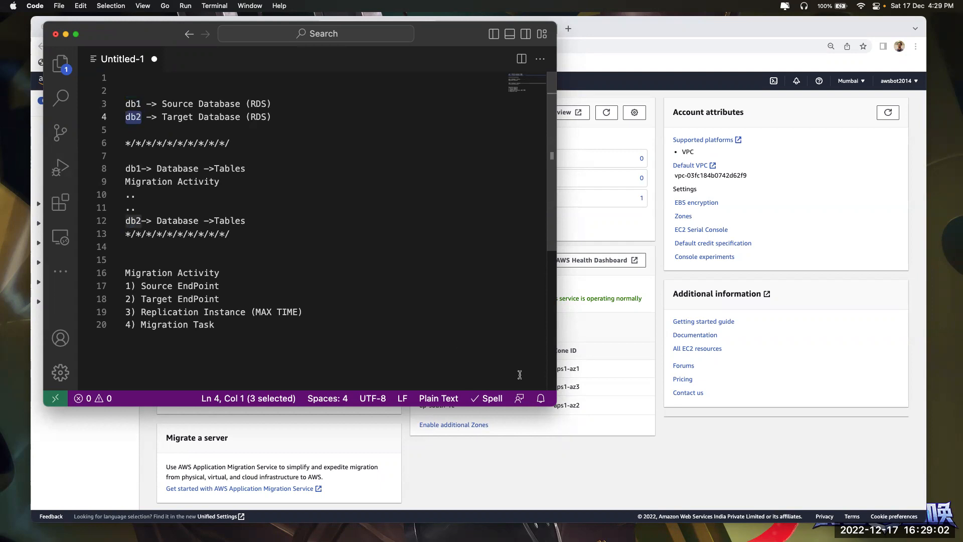
key("super+Tab")
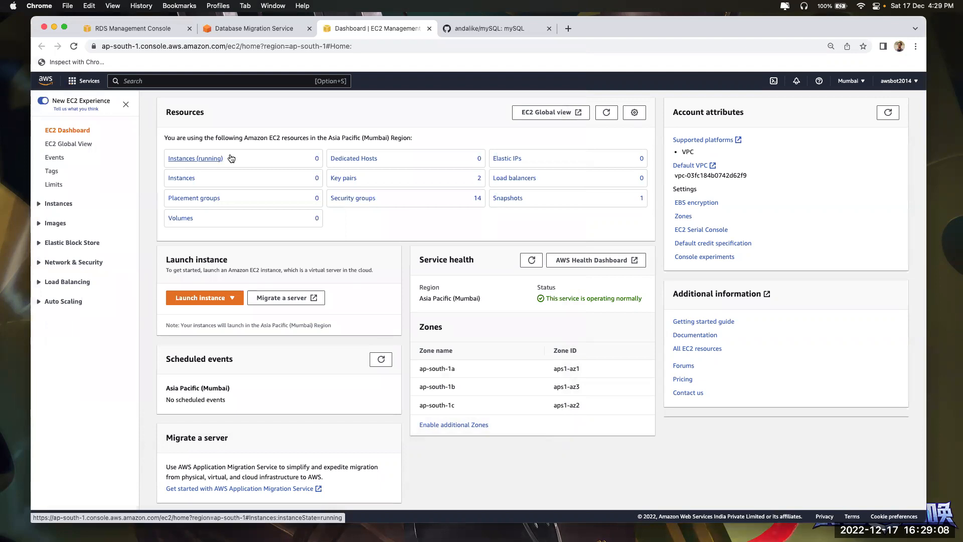
Start the instance launch wizard and name the instance mysql
left_click(210, 301)
left_click(217, 313)
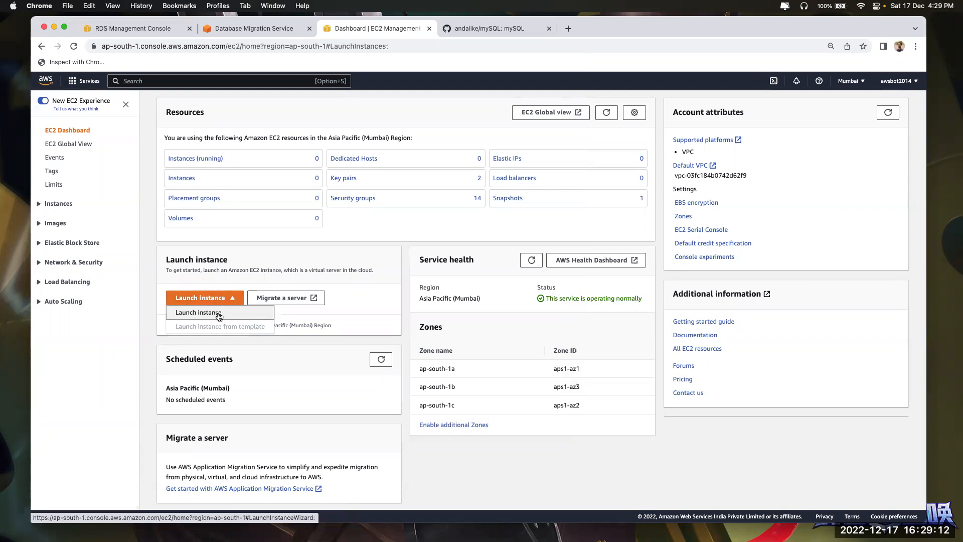
left_click(151, 152)
type("mysql")
scroll(196, 281, "down", 3)
Pick the Ubuntu Server 18.04 machine image
left_click(196, 265)
left_click(170, 329)
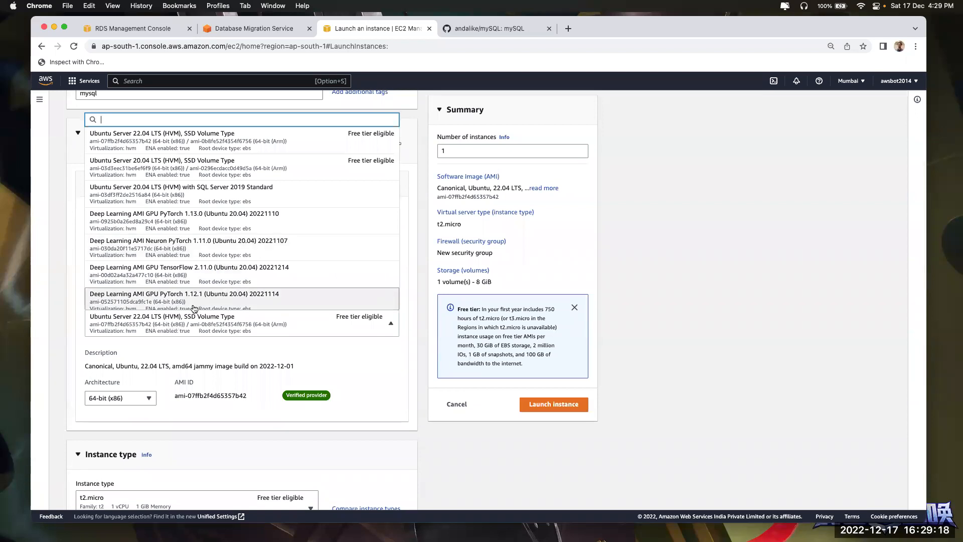
scroll(195, 302, "down", 2)
scroll(196, 221, "up", 2)
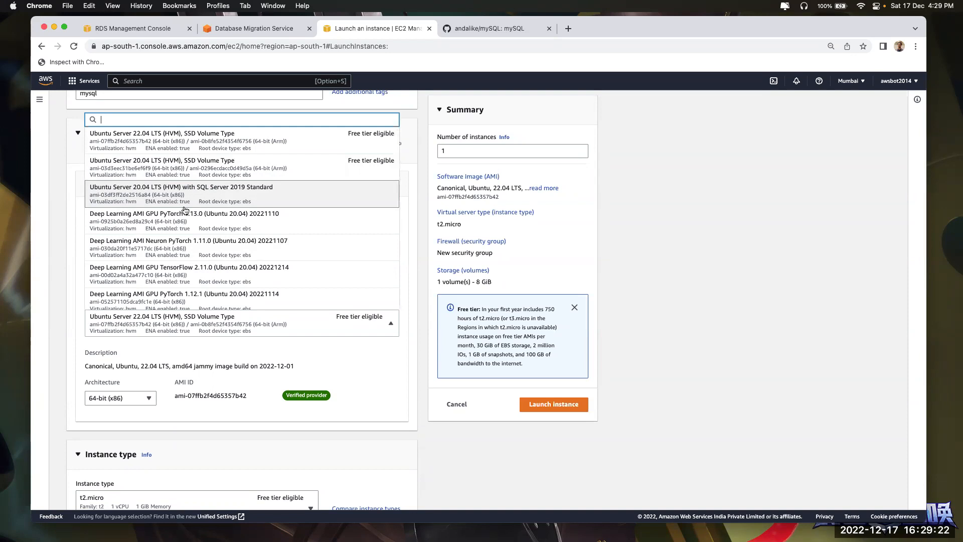
scroll(176, 225, "down", 2)
left_click(165, 272)
scroll(151, 281, "down", 5)
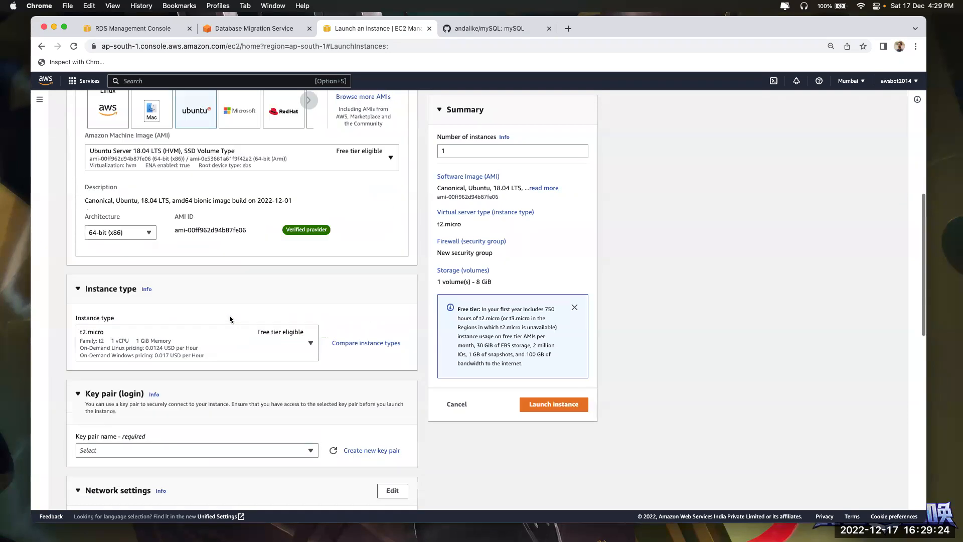
Choose t3a.medium with an existing key pair and launch the instance
left_click(110, 280)
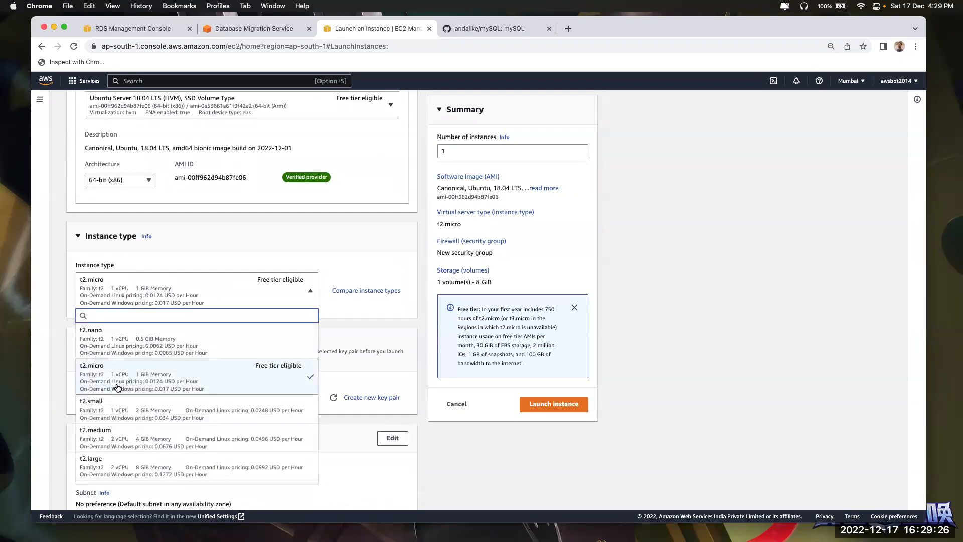
type("t3a")
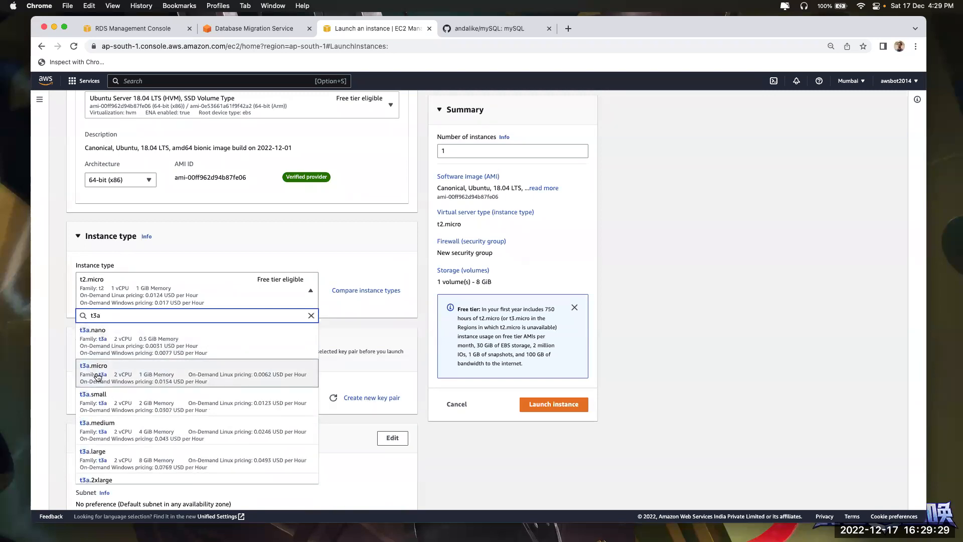
left_click(101, 435)
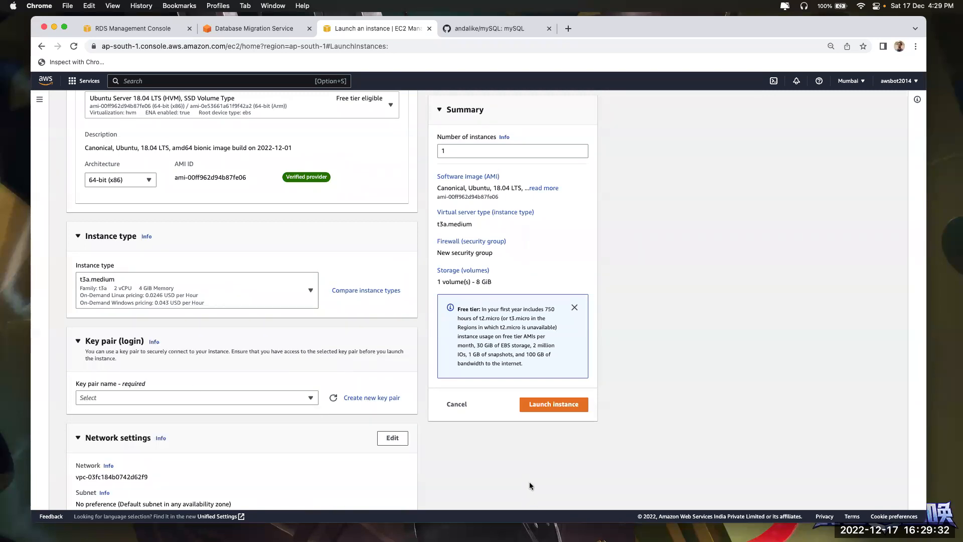
left_click(257, 399)
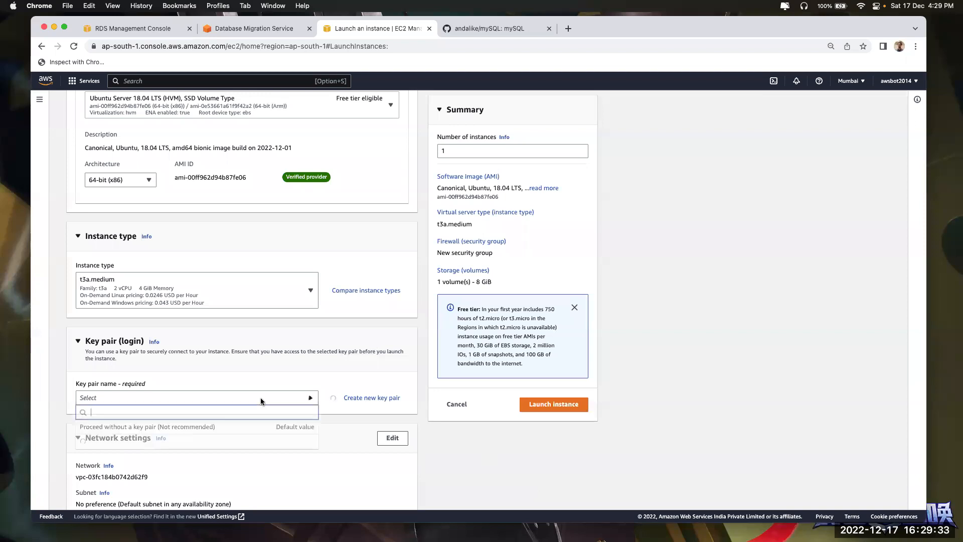
left_click(231, 450)
scroll(299, 411, "down", 10)
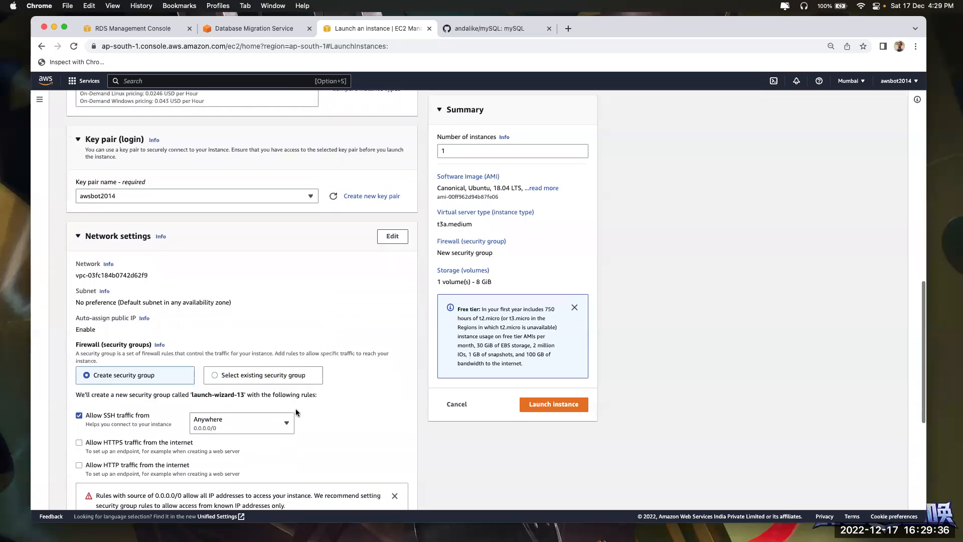
scroll(296, 412, "down", 2)
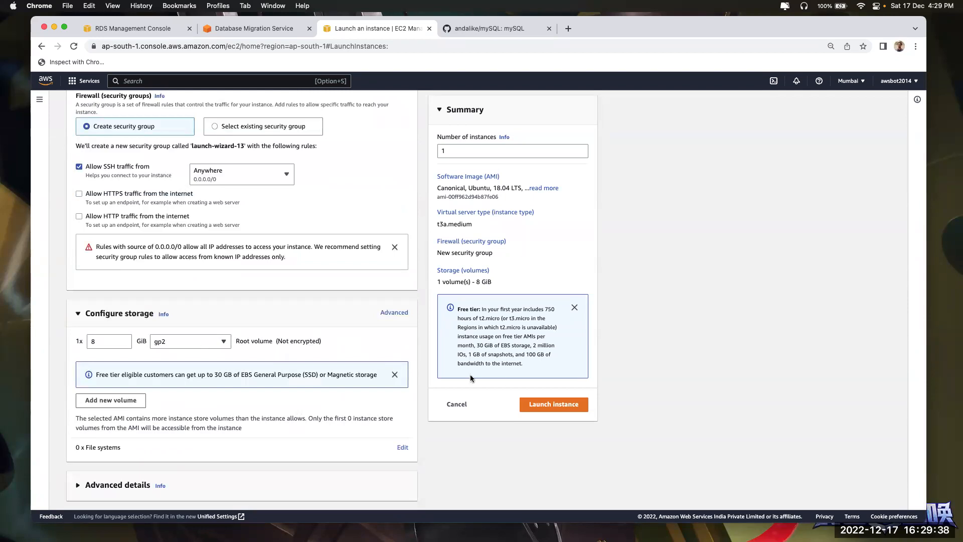
left_click(544, 404)
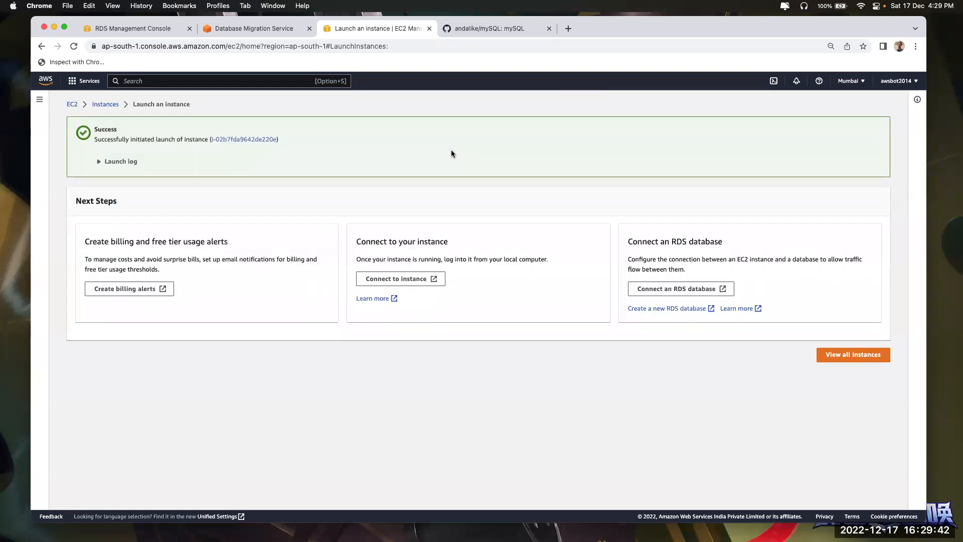
Open the instances list and refresh to check the mysql instance's state
left_click(841, 359)
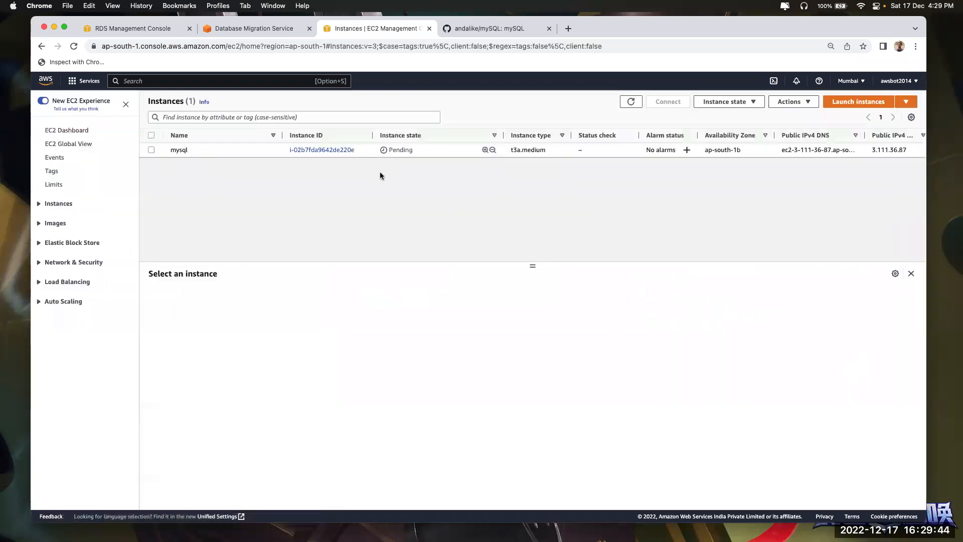
left_click(236, 148)
left_click(631, 101)
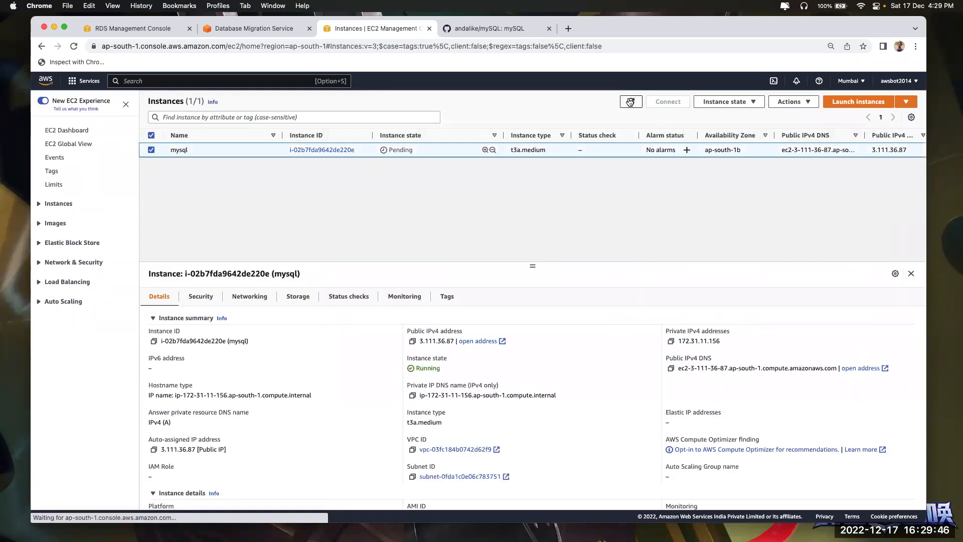
Refresh DMS, select db-mig's VPC ID, then select the mysql EC2 instance
left_click(252, 29)
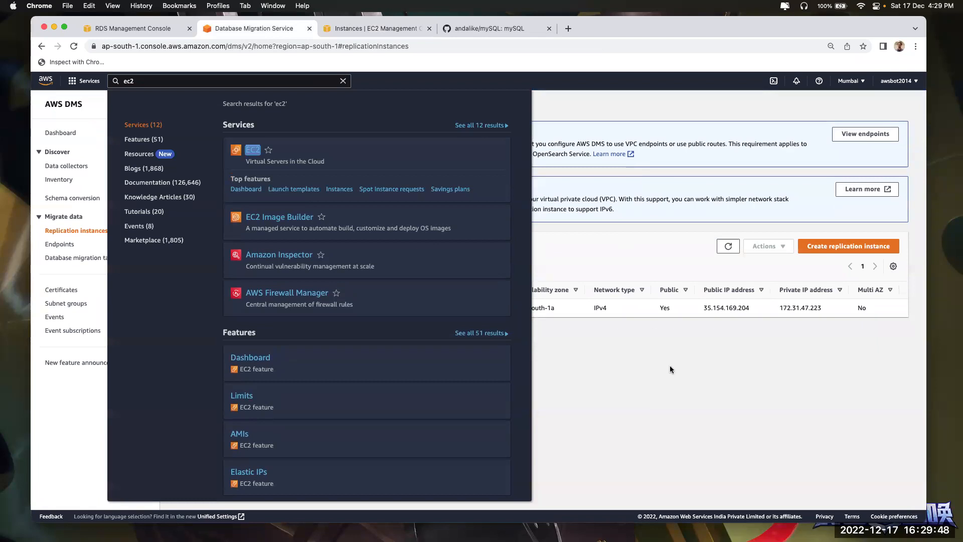
left_click(728, 246)
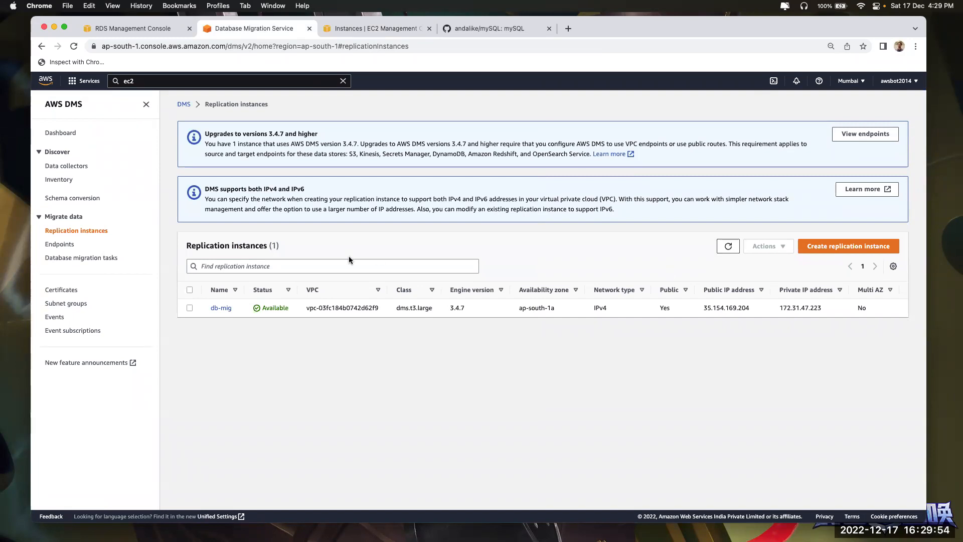
left_click_drag(306, 308, 390, 310)
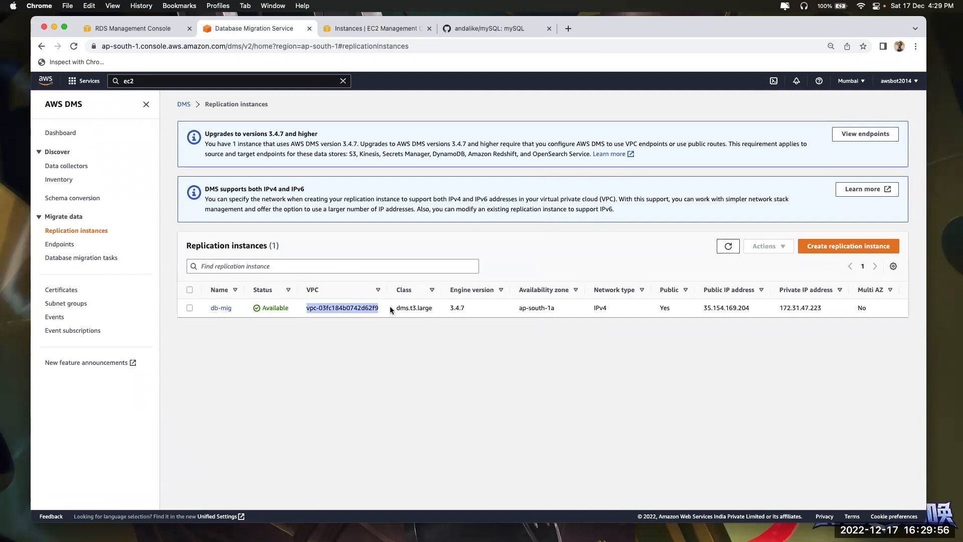
left_click(377, 28)
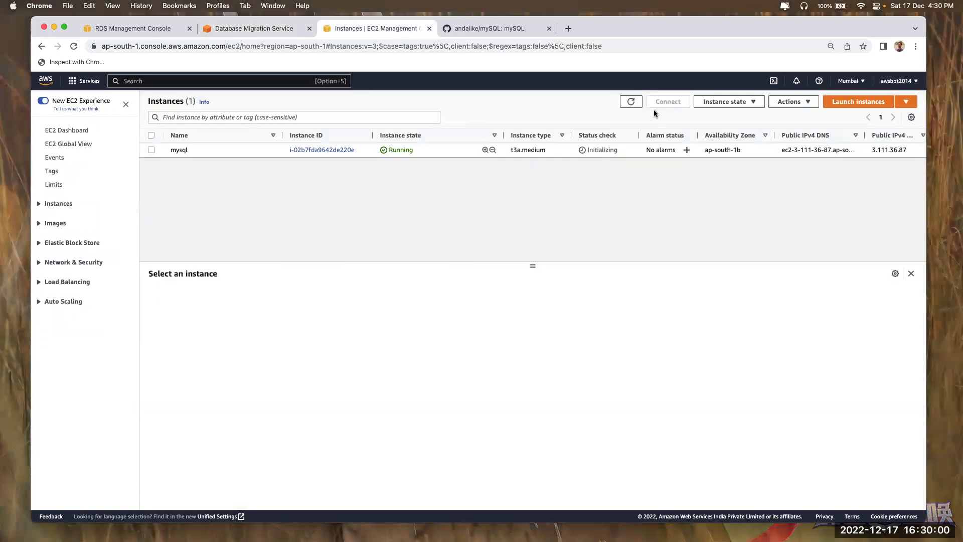
left_click(465, 148)
Copy the mysql instance's example SSH command and bring the iTerm2 window into view
left_click(668, 102)
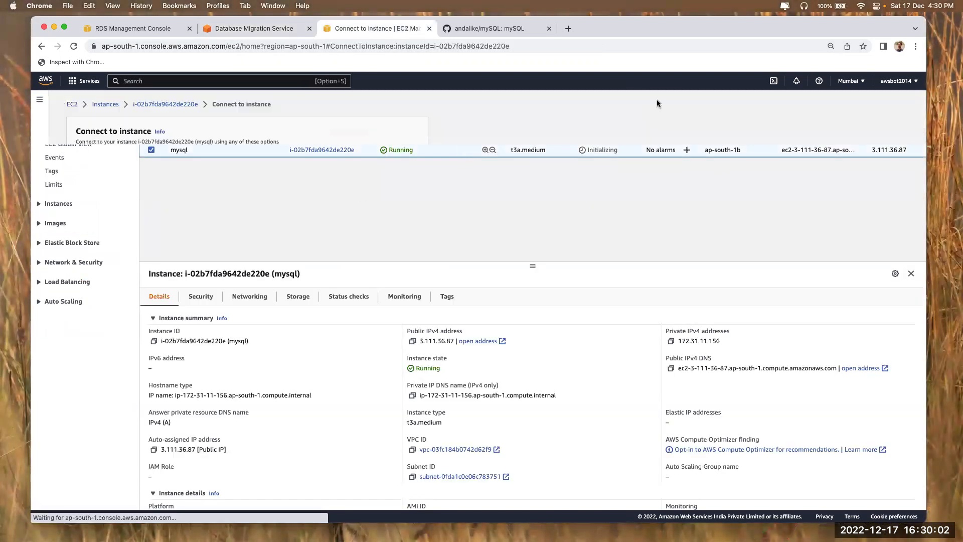
left_click(81, 314)
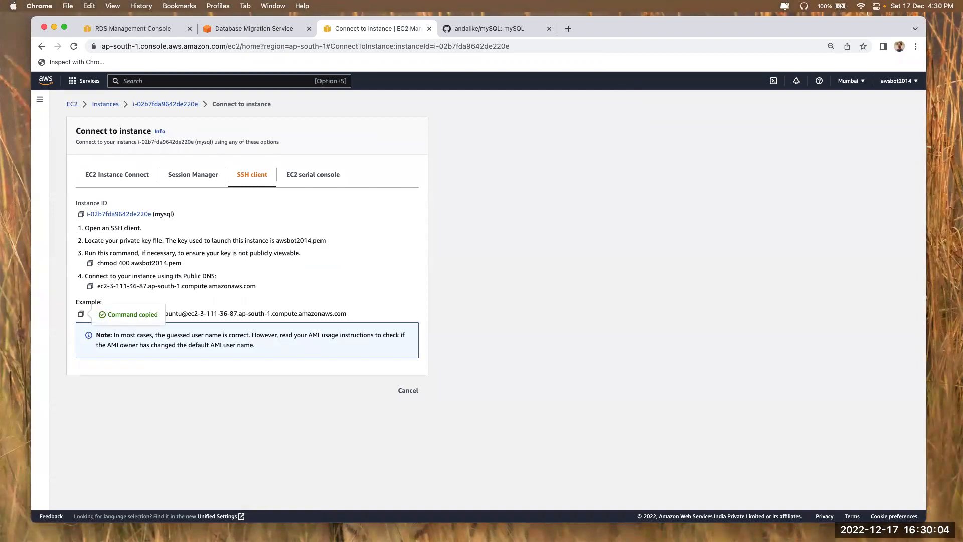
key("super+Tab")
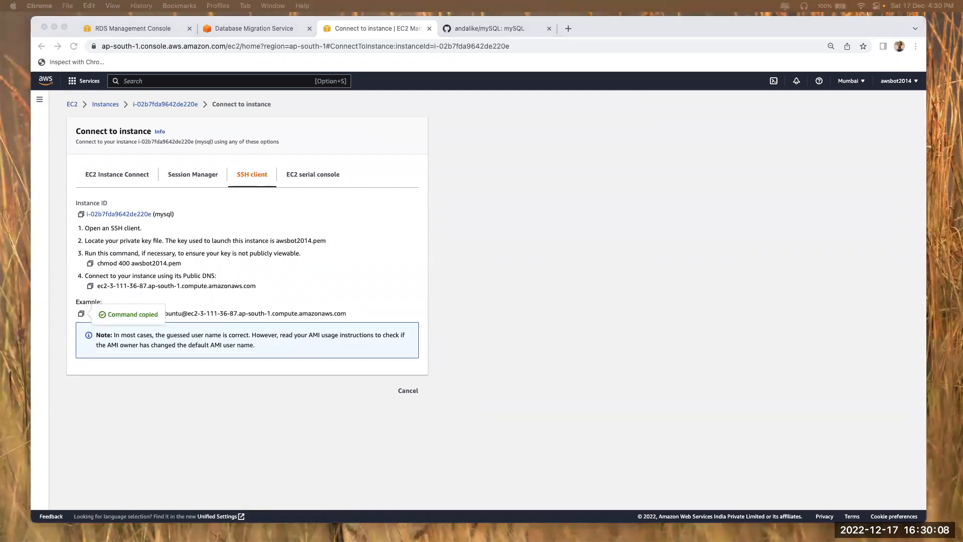
left_click_drag(173, 540, 158, 32)
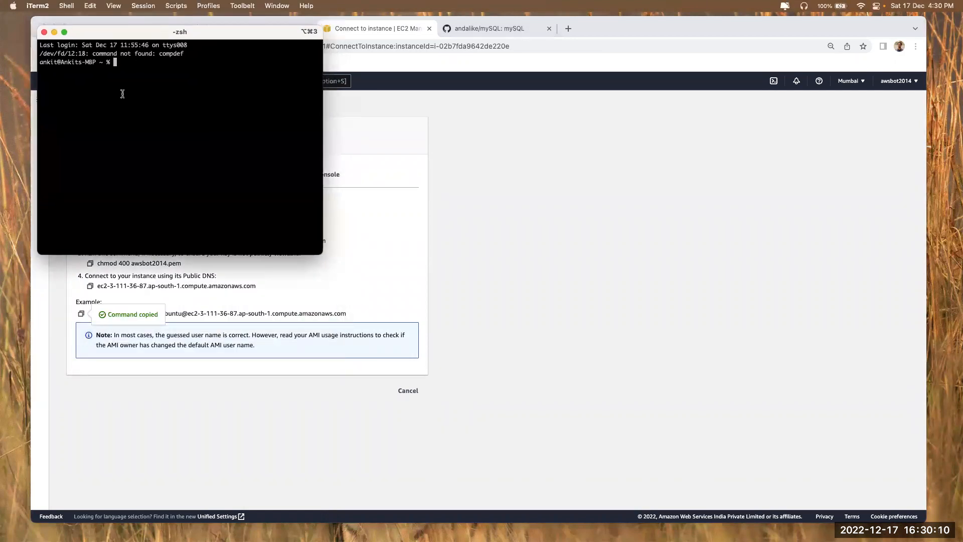
From Downloads, SSH into the mysql instance, accept the host key, and enlarge the window
type("cd Downloads")
key("Return")
key("super+equal")
key("super+equal")
key("super+equal")
key("super+equal")
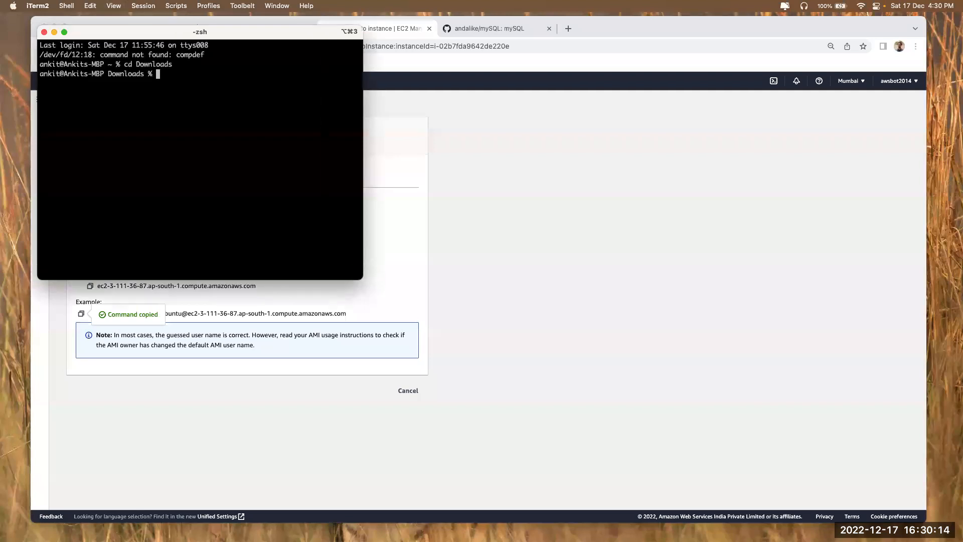
key("super+v")
key("Return")
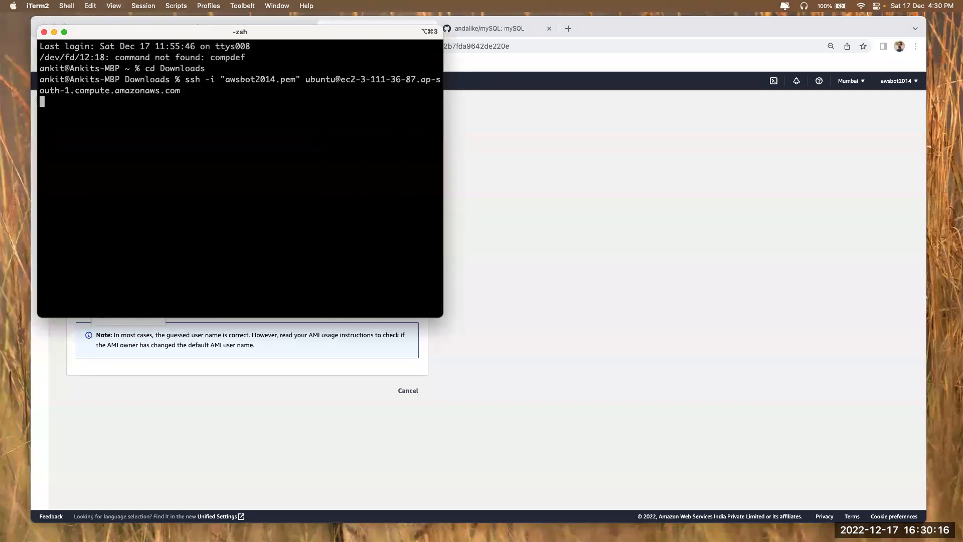
type("yes")
key("Return")
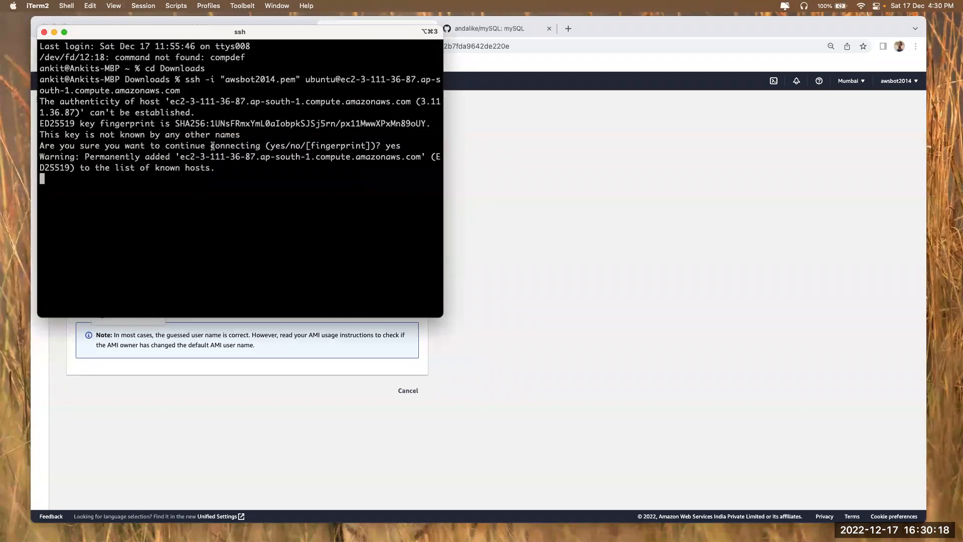
left_click_drag(443, 319, 914, 514)
Split the terminal vertically and open a second SSH session from Downloads
right_click(443, 253)
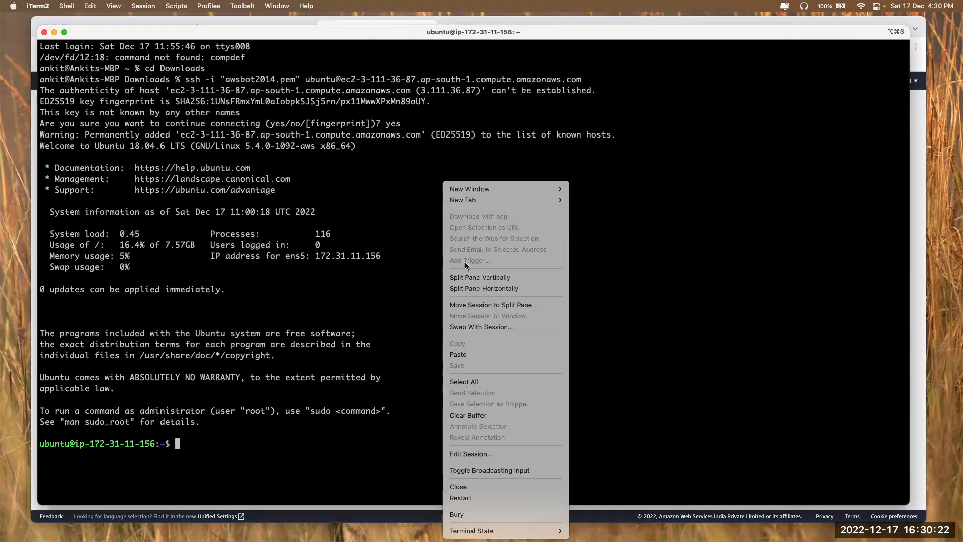
left_click(467, 275)
type("cd ")
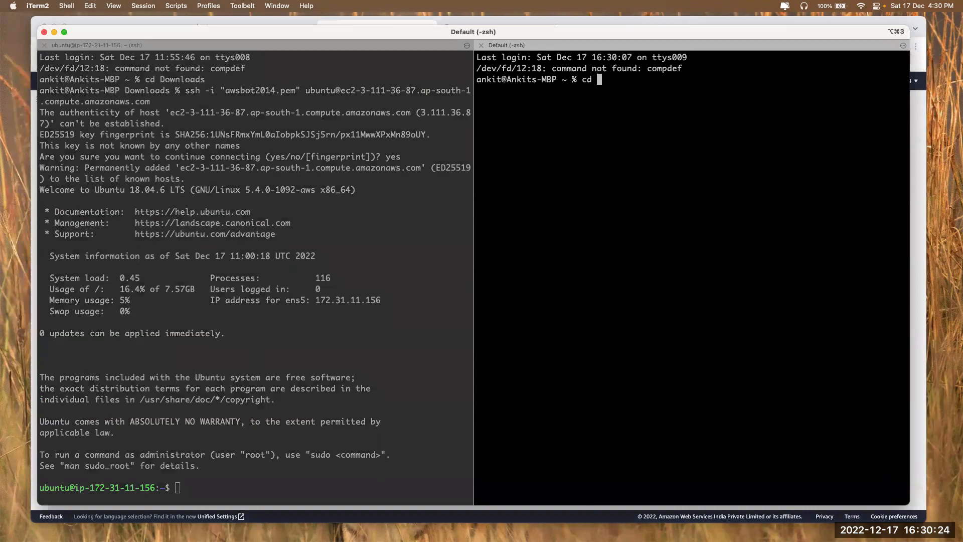
type("Downloads")
key("Return")
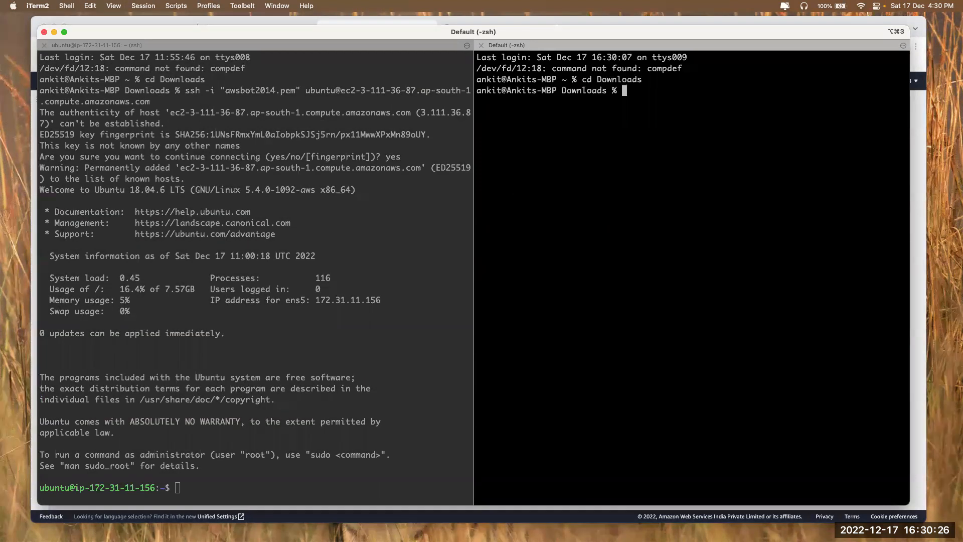
left_click(233, 279)
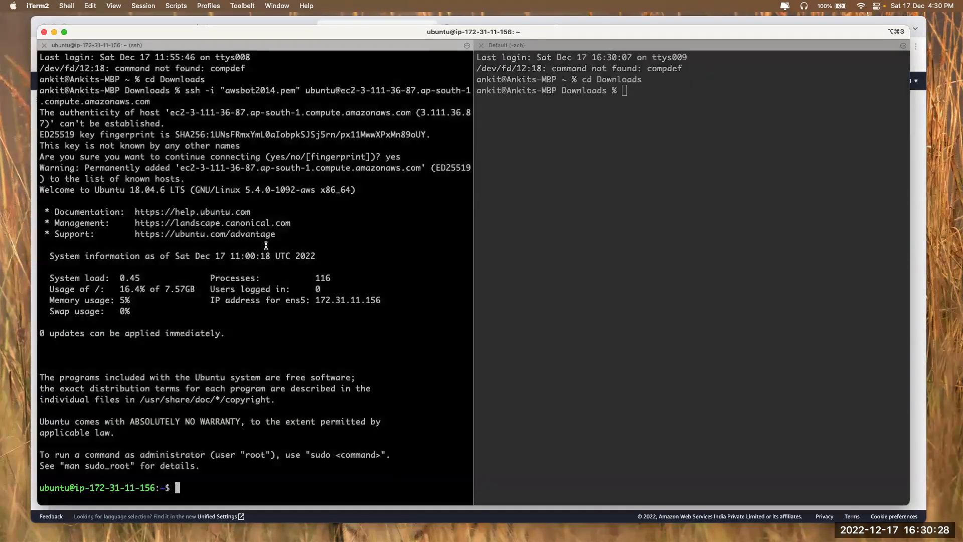
left_click(611, 178)
key("super+v")
key("Return")
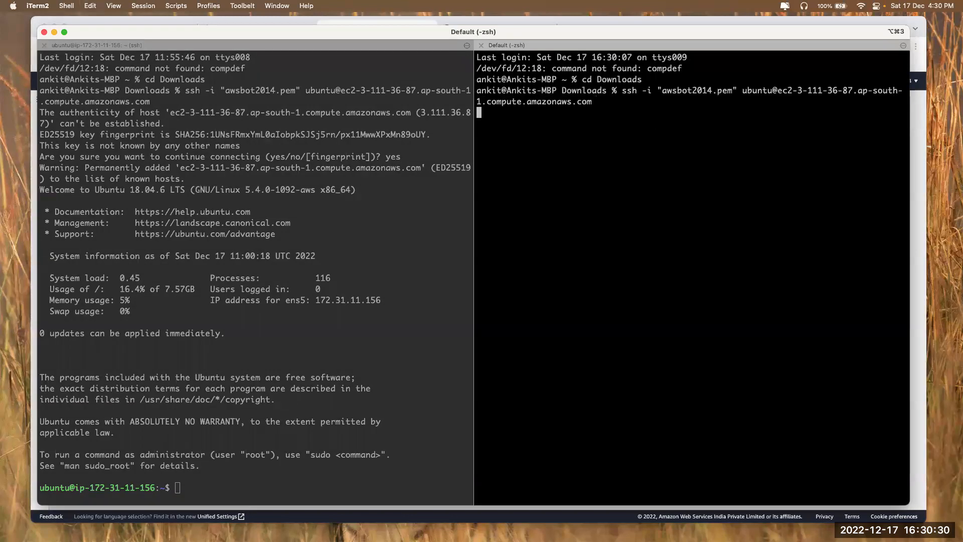
left_click(250, 327)
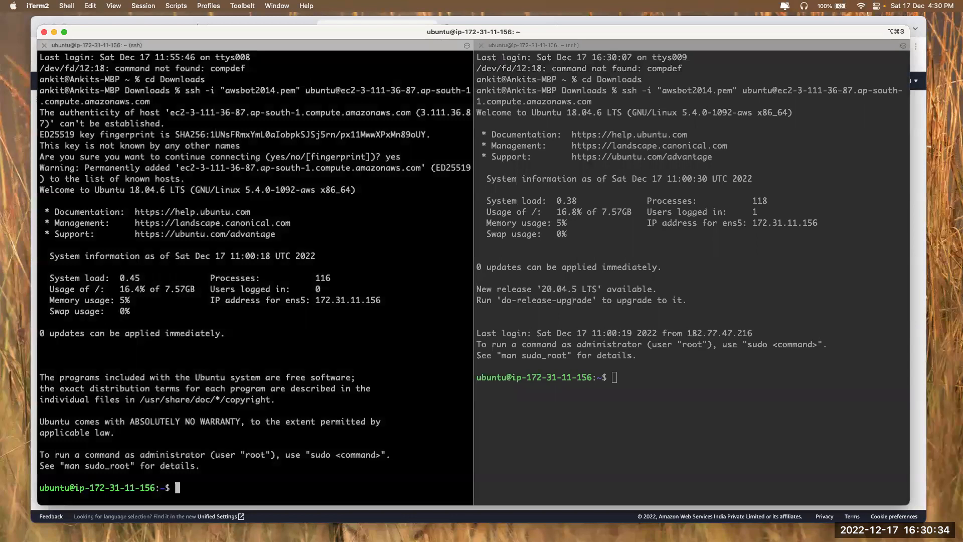
key("super+Tab")
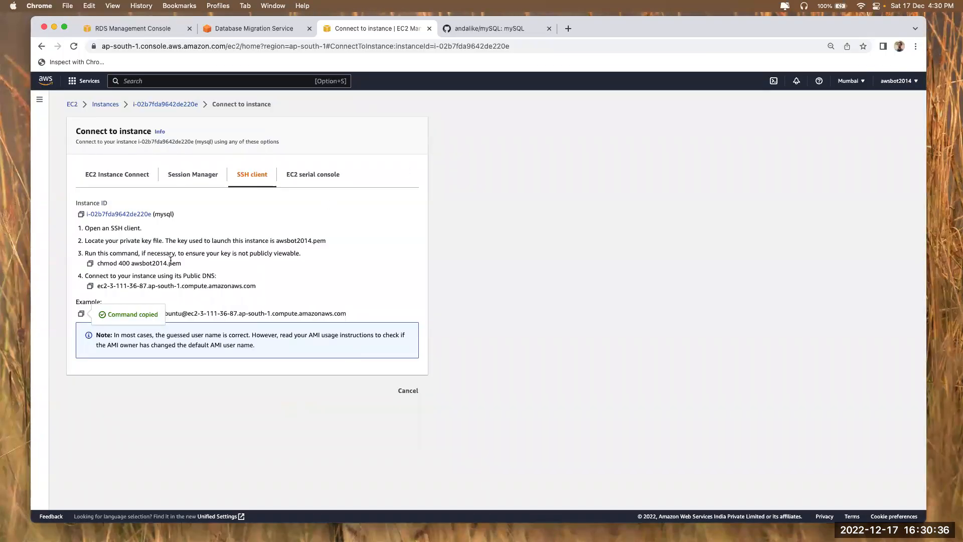
Run the README's 'sudo apt-get update' on the EC2 instance in the left iTerm2 pane
left_click(483, 28)
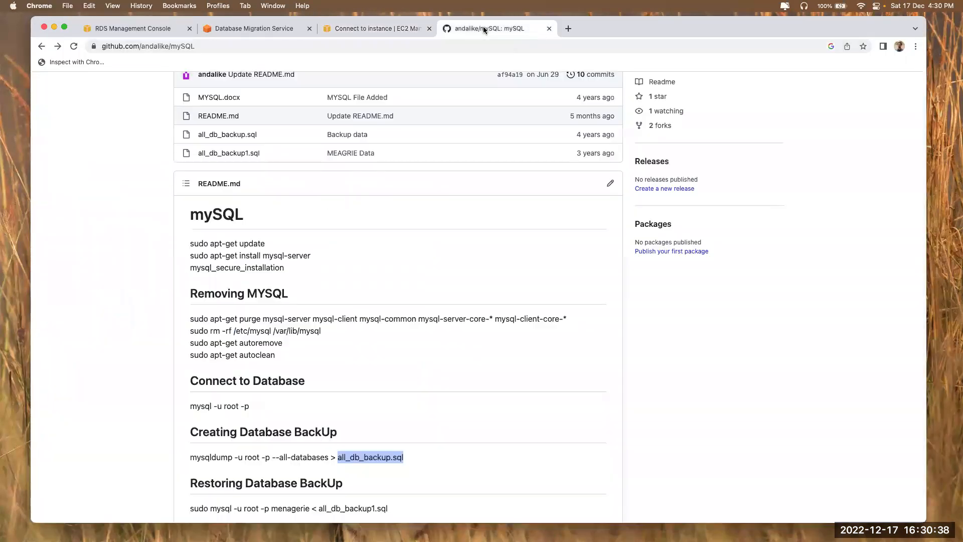
triple_click(204, 243)
key("super+c")
key("super+Tab")
key("super+v")
key("Return")
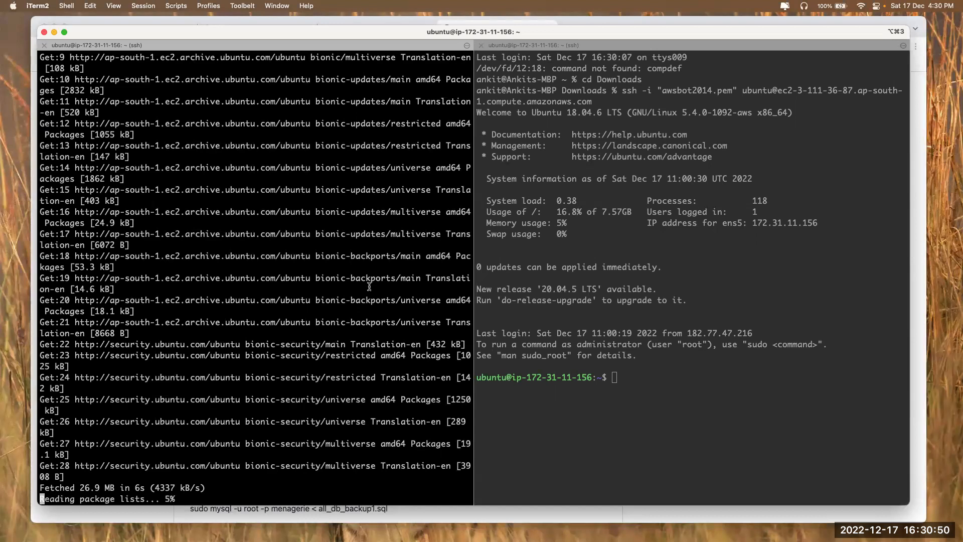
key("Return")
Run 'sudo apt-get install mysql-server' on the instance, then return to the DMS page
key("super+Tab")
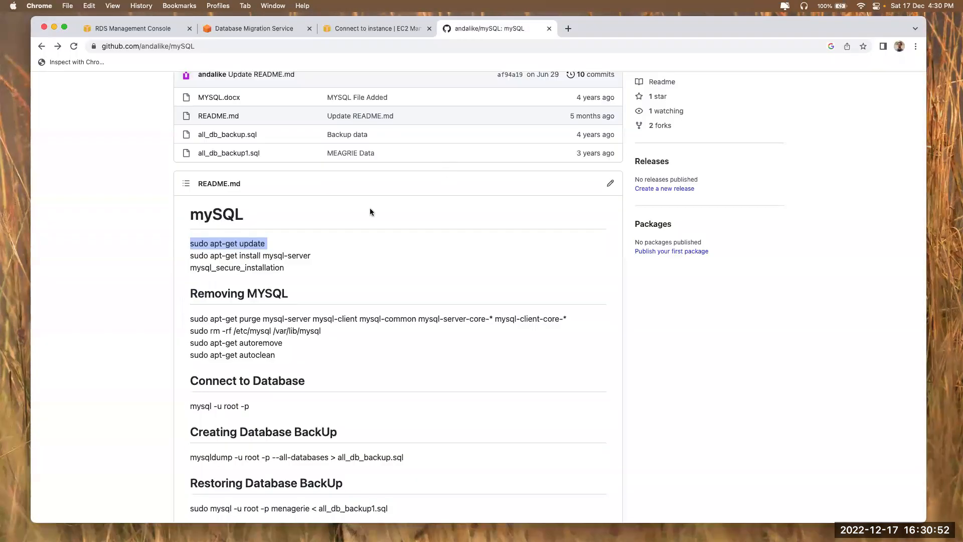
triple_click(235, 256)
key("super+c")
key("super+Tab")
key("super+v")
key("Return")
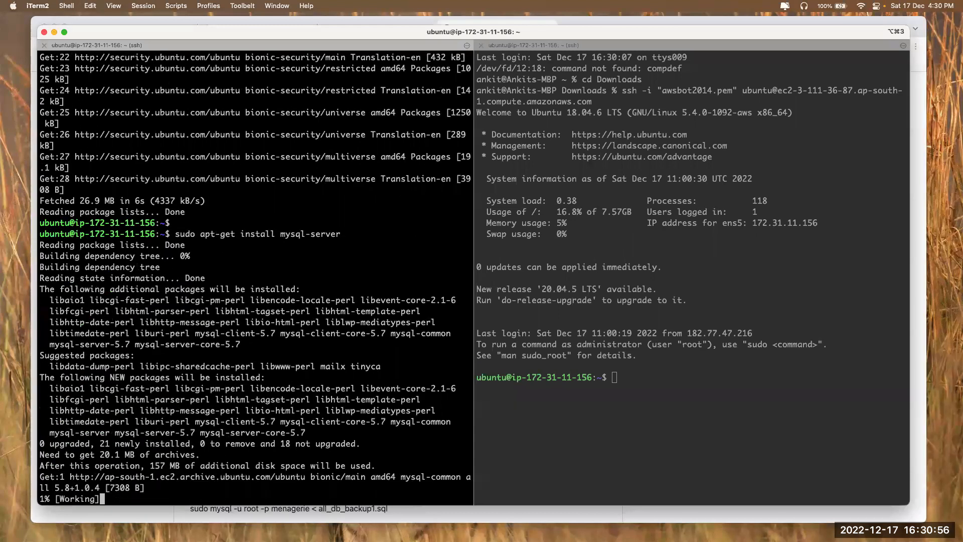
key("super+Tab")
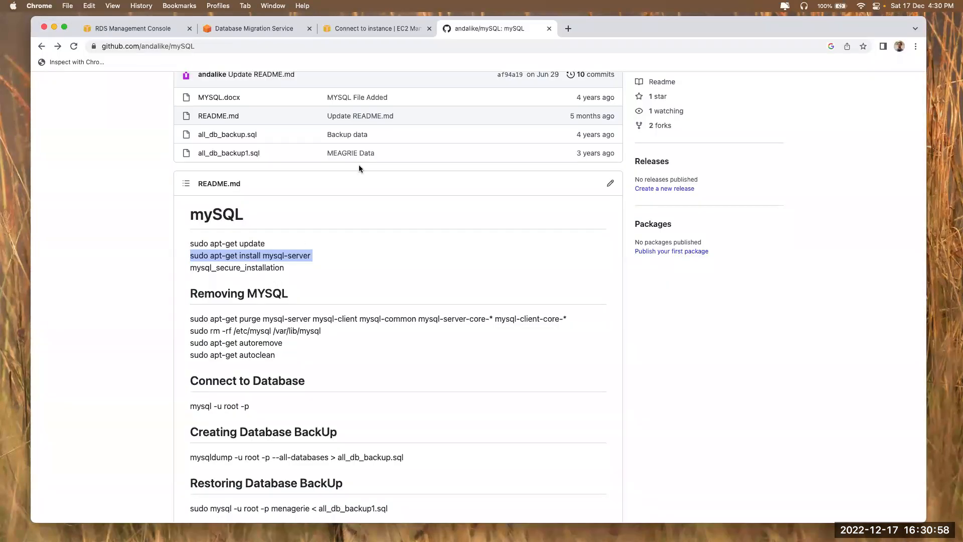
left_click(267, 29)
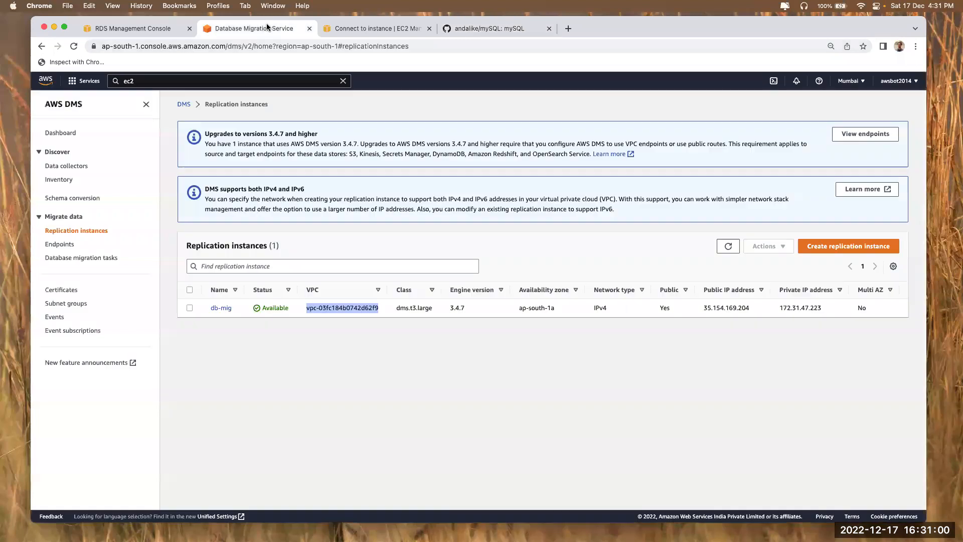
Refresh the EC2 compute resources on the RDS form and pick the mysql instance
left_click(116, 31)
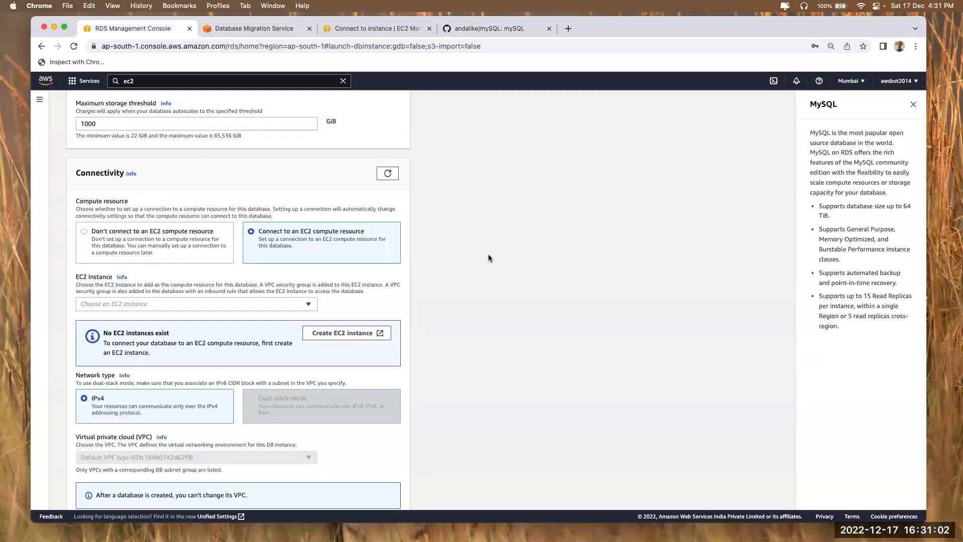
left_click(495, 29)
left_click(135, 28)
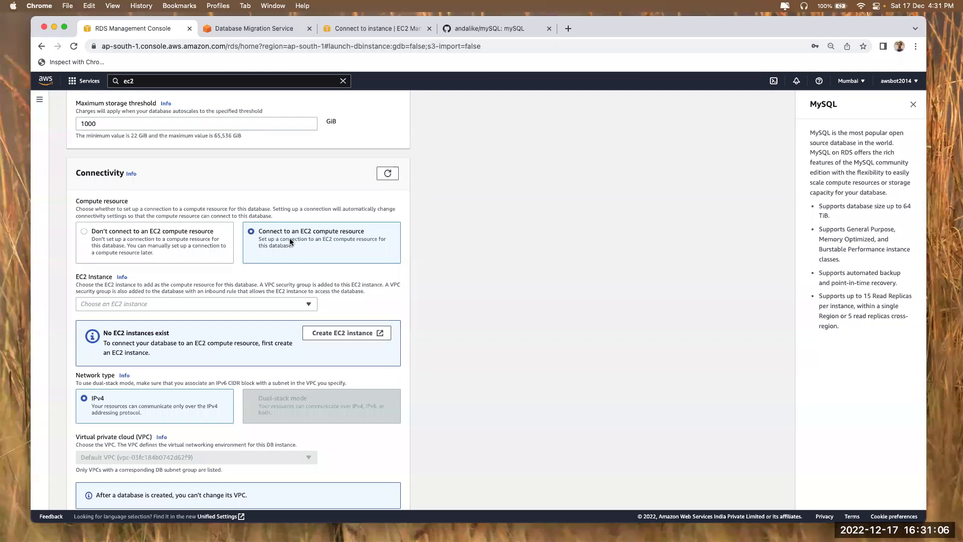
left_click(389, 174)
left_click(211, 302)
left_click(207, 333)
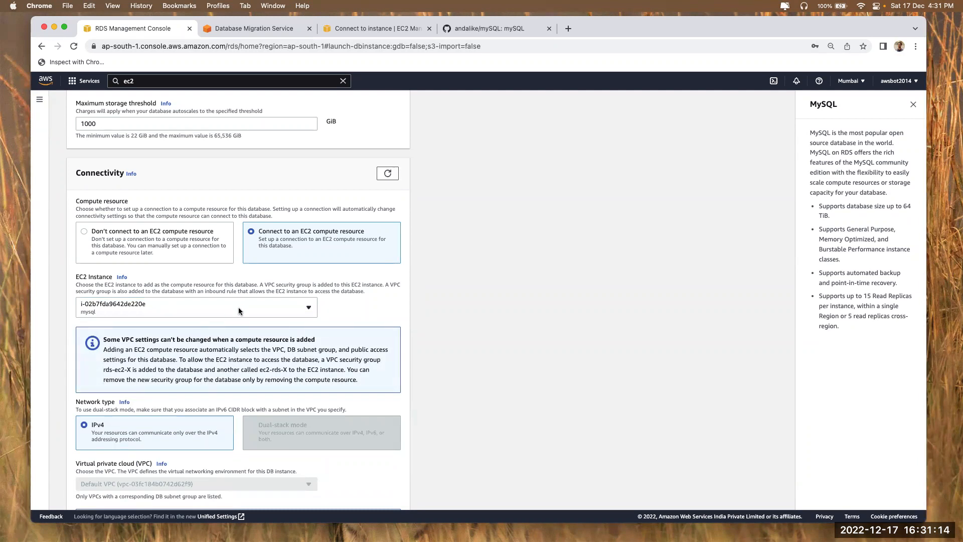
Settle on not connecting an EC2 compute resource and make the database publicly accessible
left_click_drag(105, 351, 375, 386)
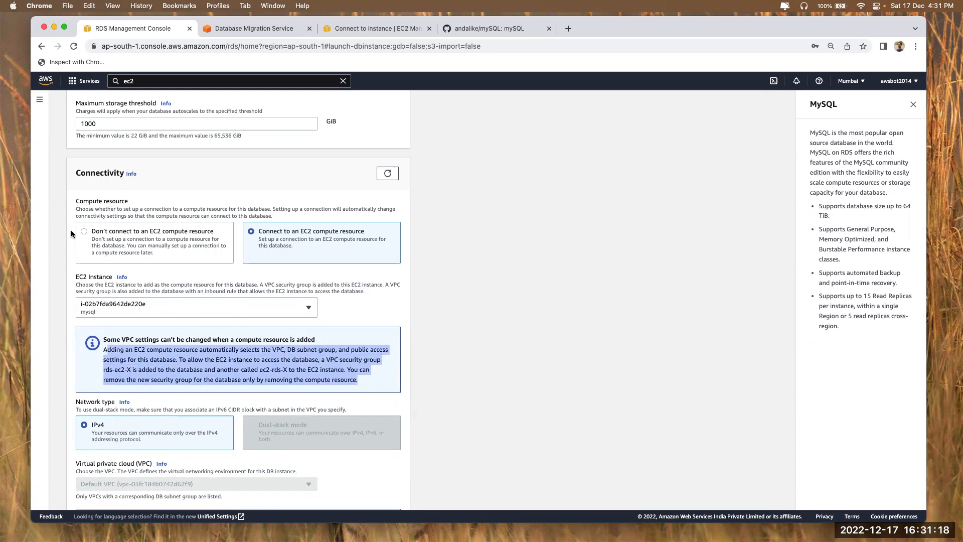
left_click(102, 236)
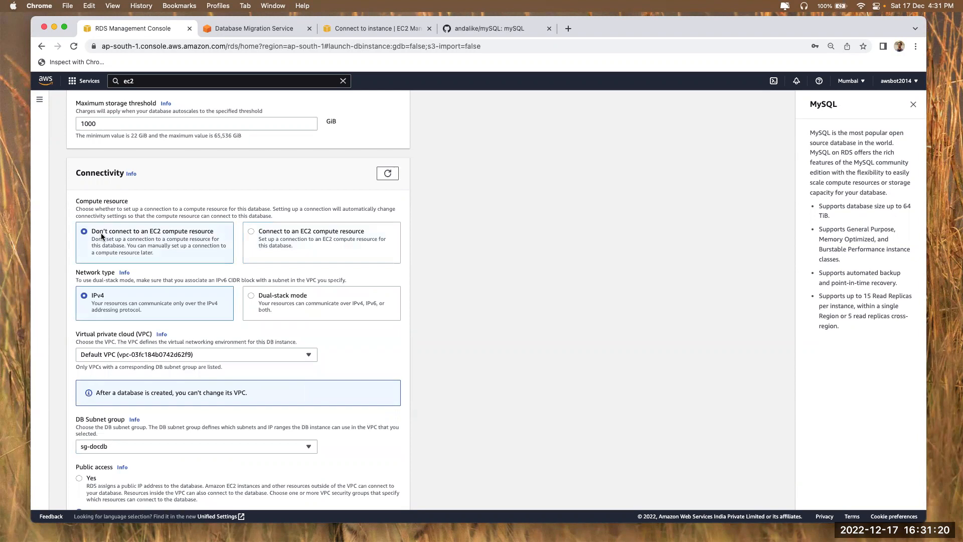
left_click(276, 234)
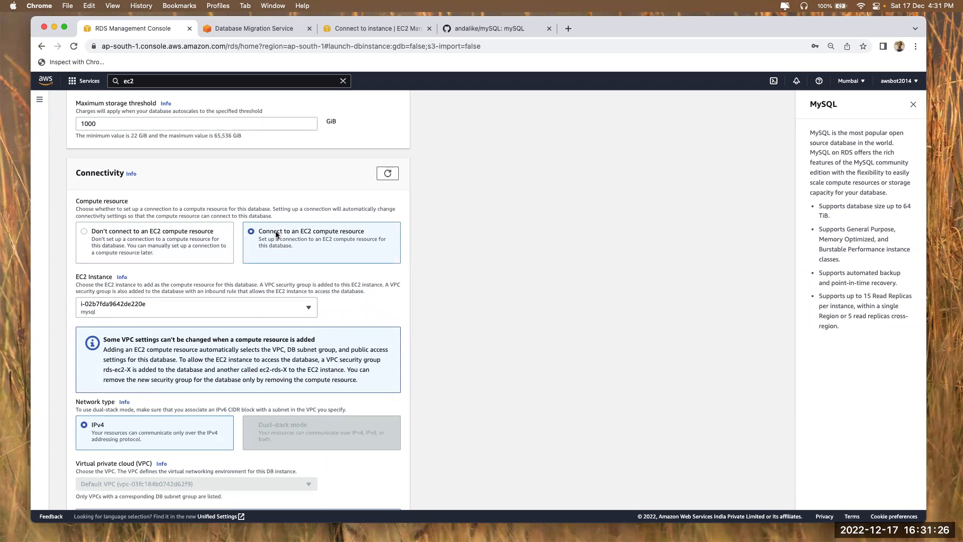
left_click(168, 252)
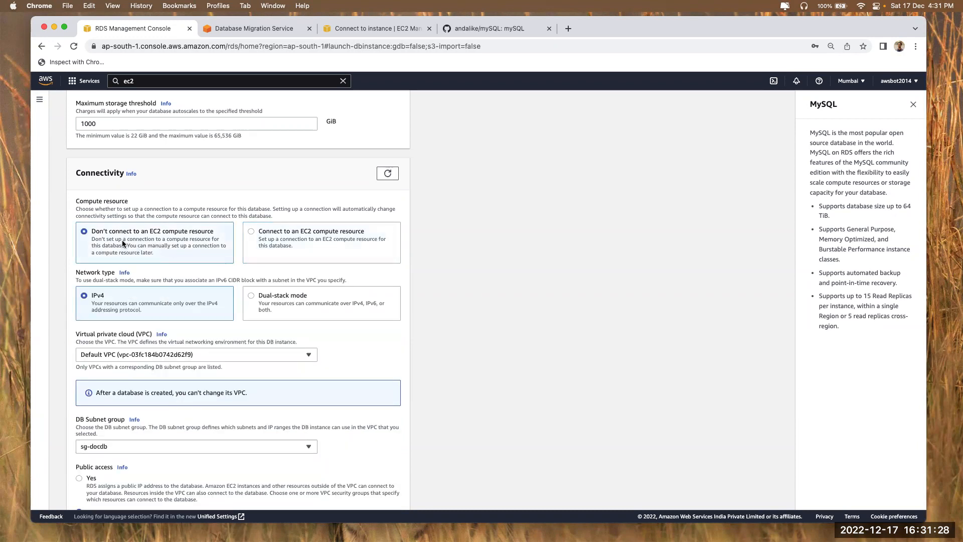
left_click_drag(100, 233, 167, 240)
scroll(158, 271, "down", 5)
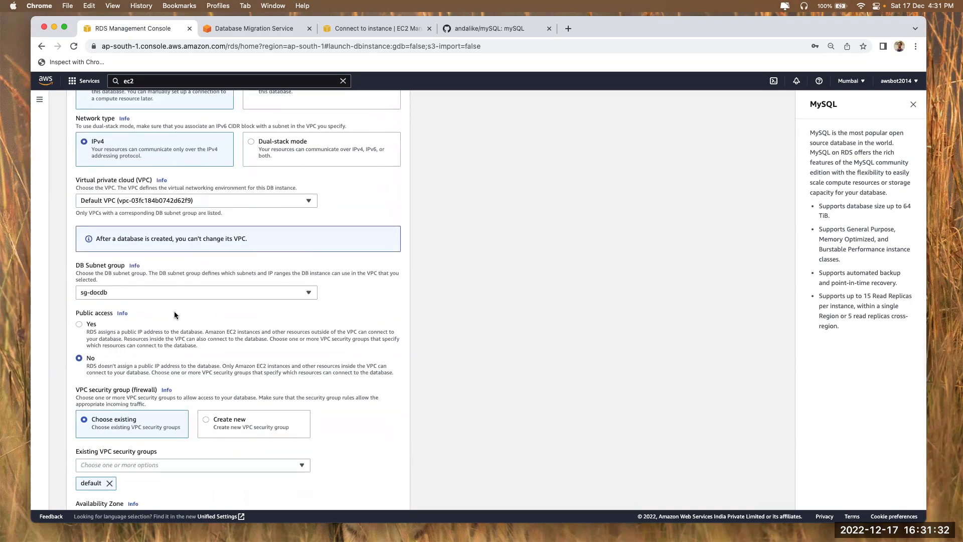
scroll(173, 311, "down", 3)
left_click(79, 219)
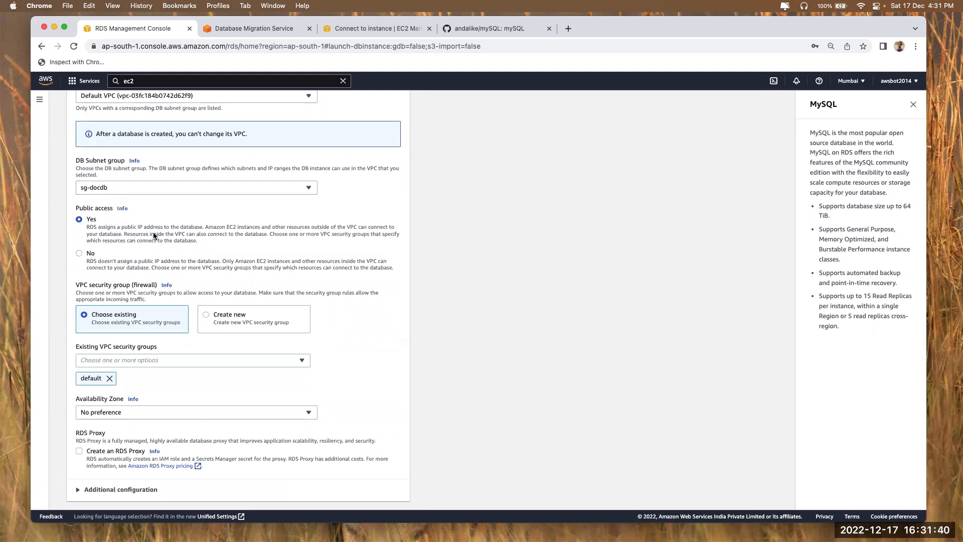
Turn off Performance Insights and create db1, dismissing the browser's password warning
scroll(130, 275, "down", 5)
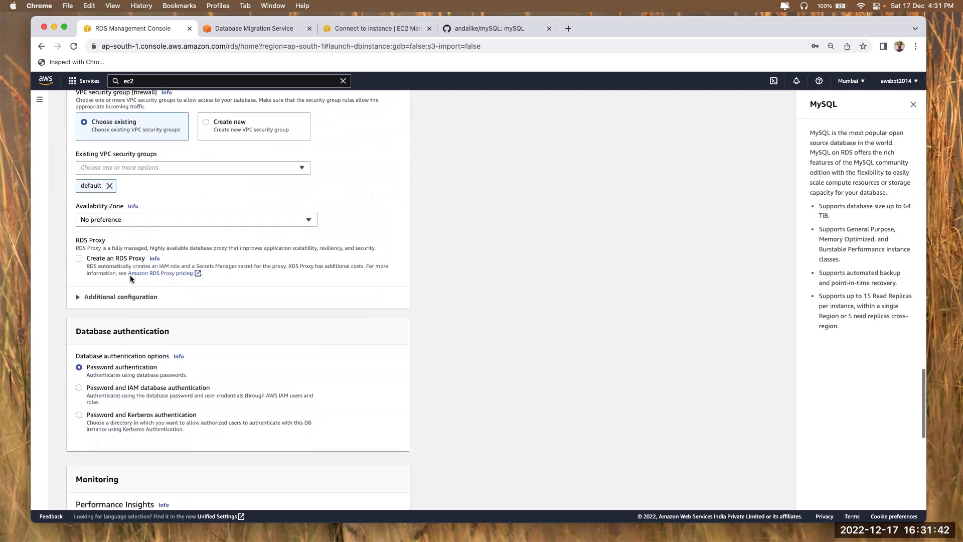
scroll(130, 275, "down", 4)
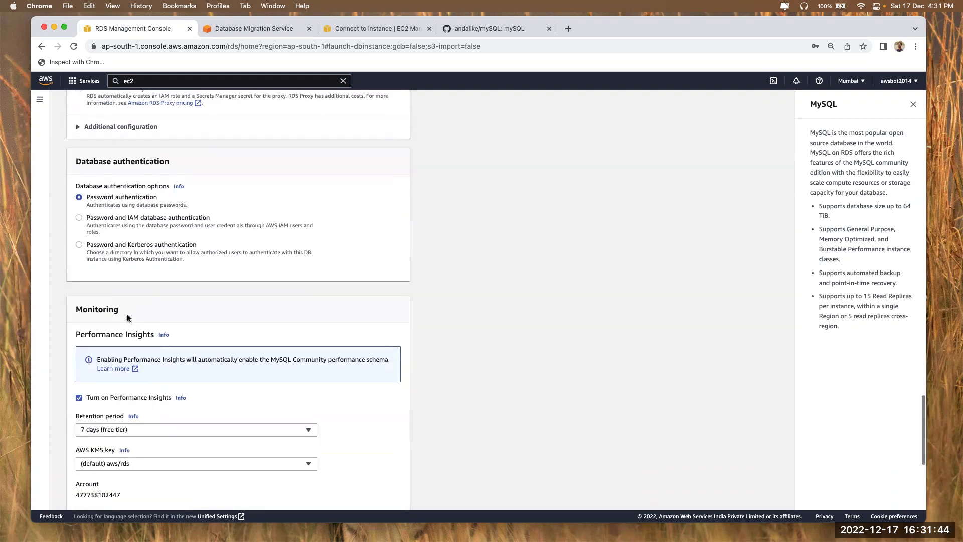
scroll(127, 314, "down", 3)
left_click(97, 256)
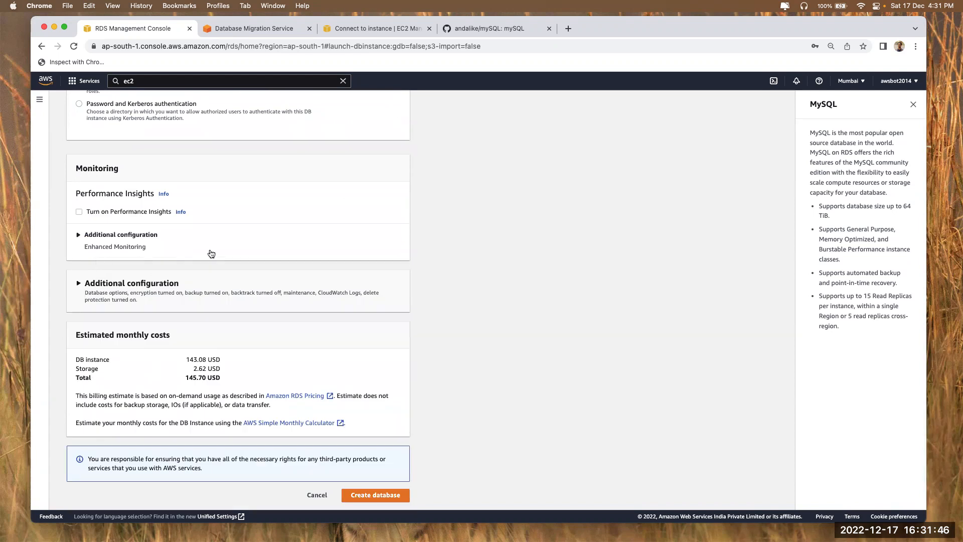
left_click(125, 211)
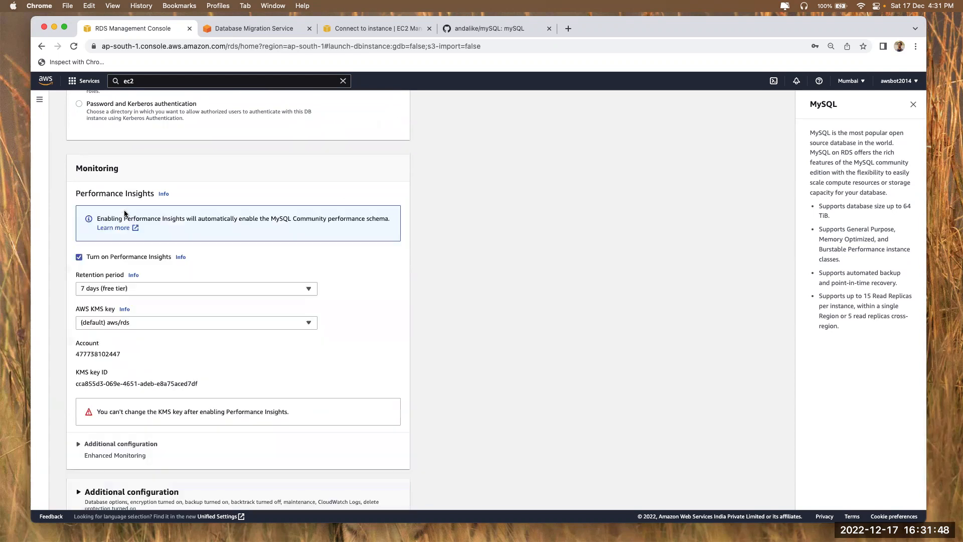
left_click(95, 255)
scroll(209, 297, "down", 1)
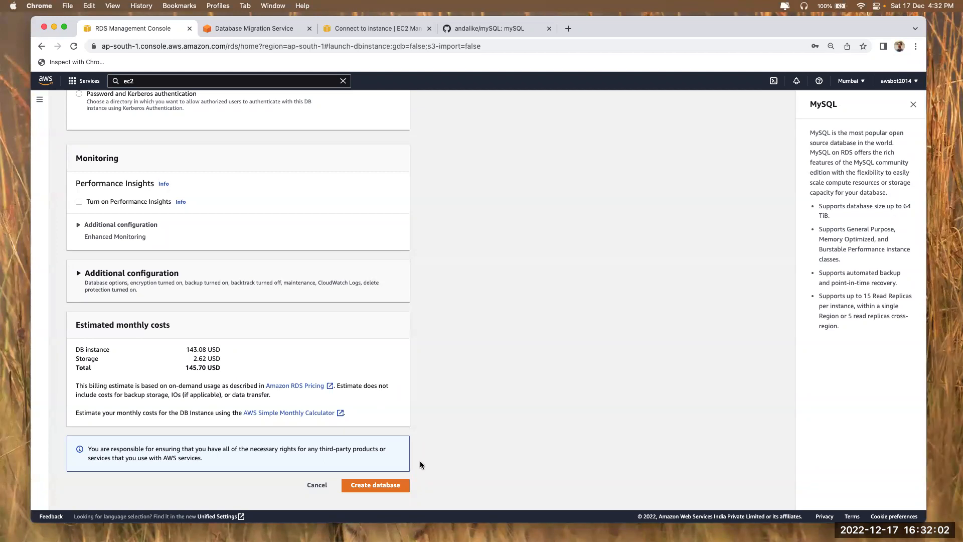
left_click(388, 490)
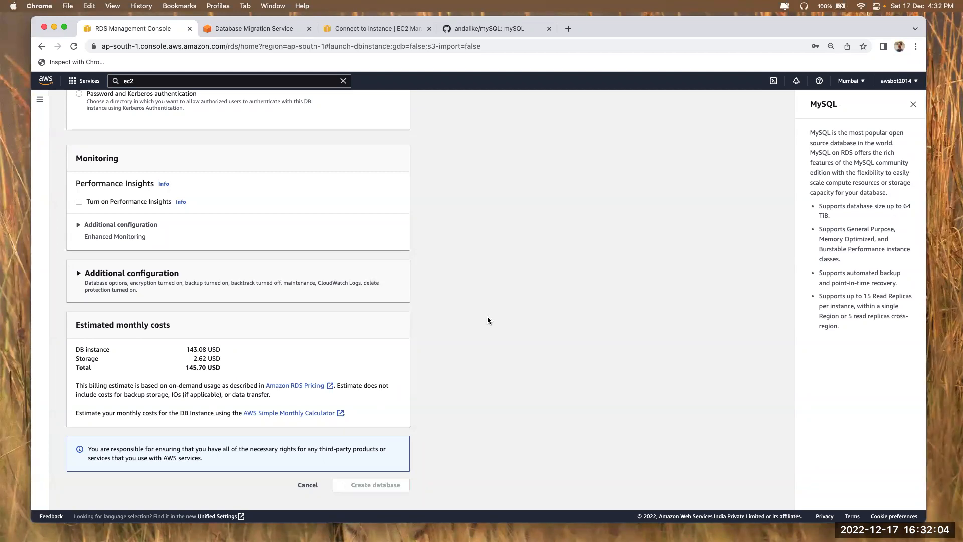
left_click(490, 193)
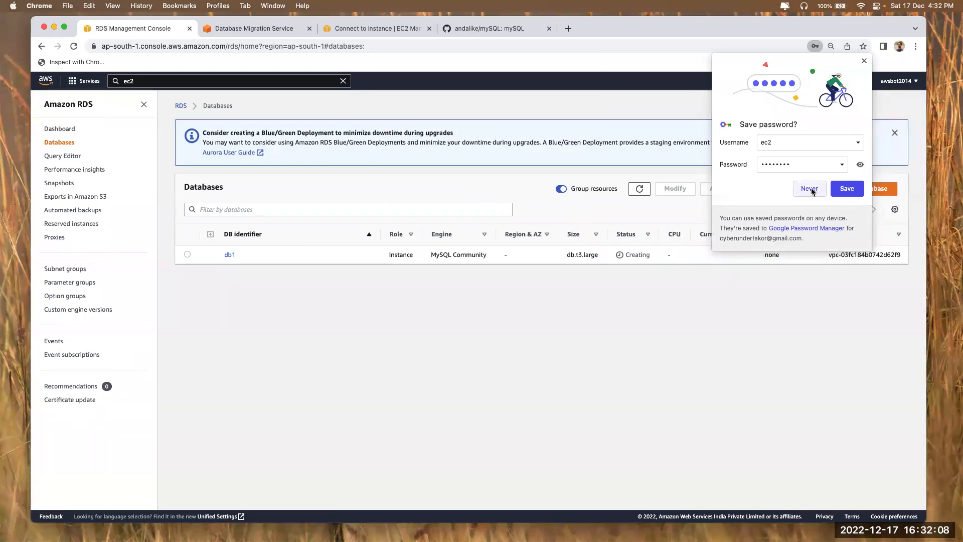
Start another database using the MySQL engine at version 5.7.33
left_click(864, 60)
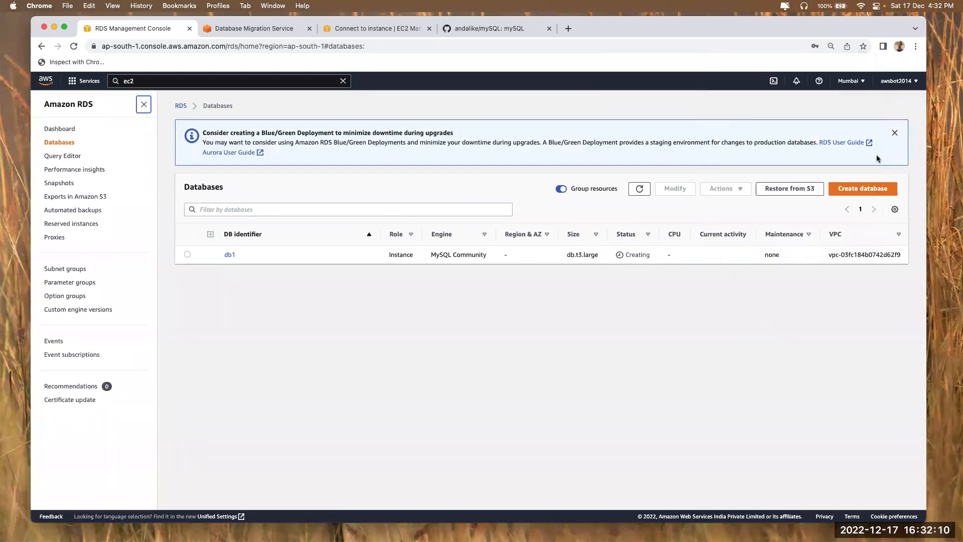
left_click(863, 189)
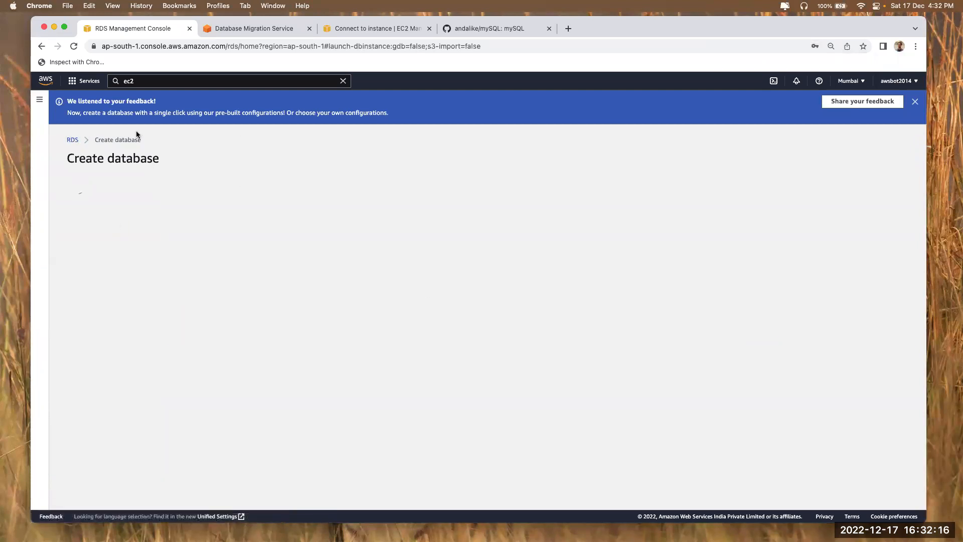
left_click(915, 104)
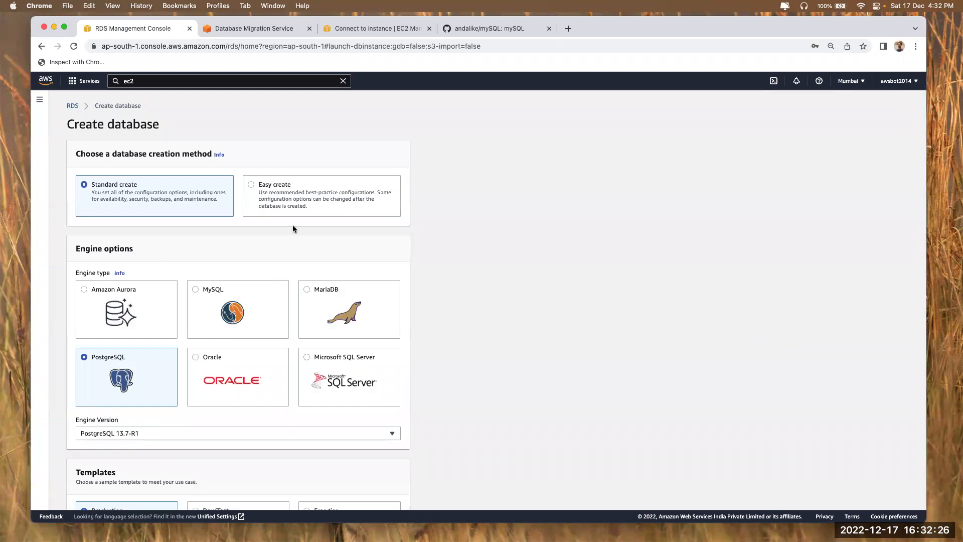
left_click(205, 324)
scroll(204, 324, "down", 3)
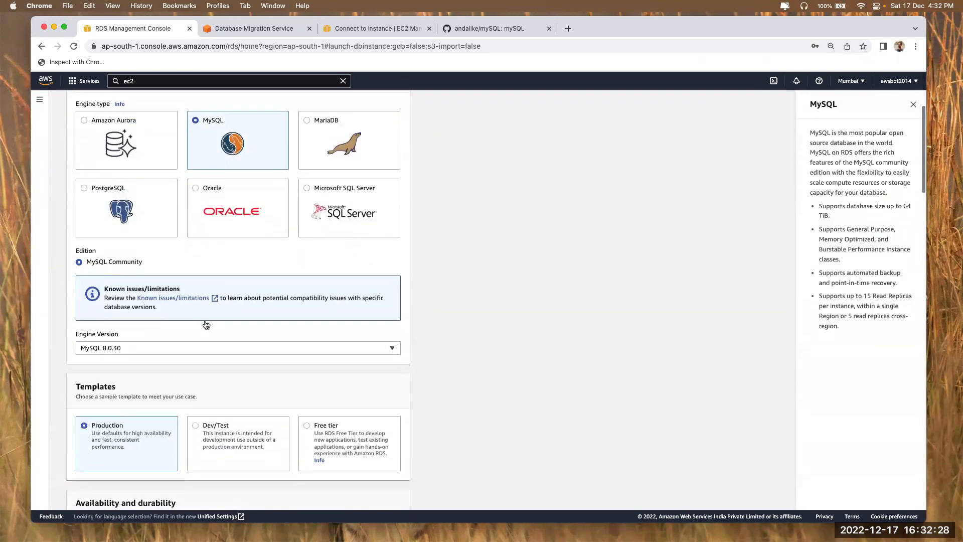
left_click(152, 354)
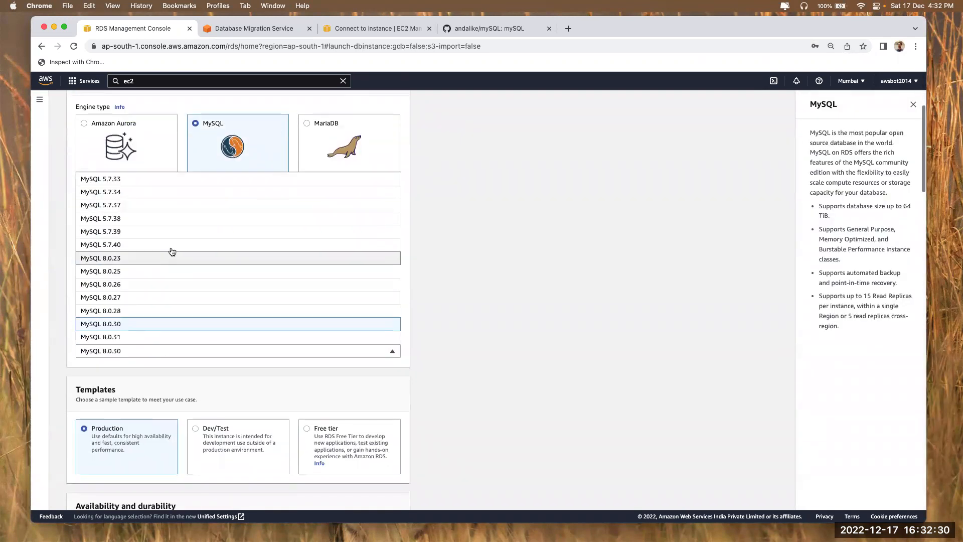
left_click(178, 179)
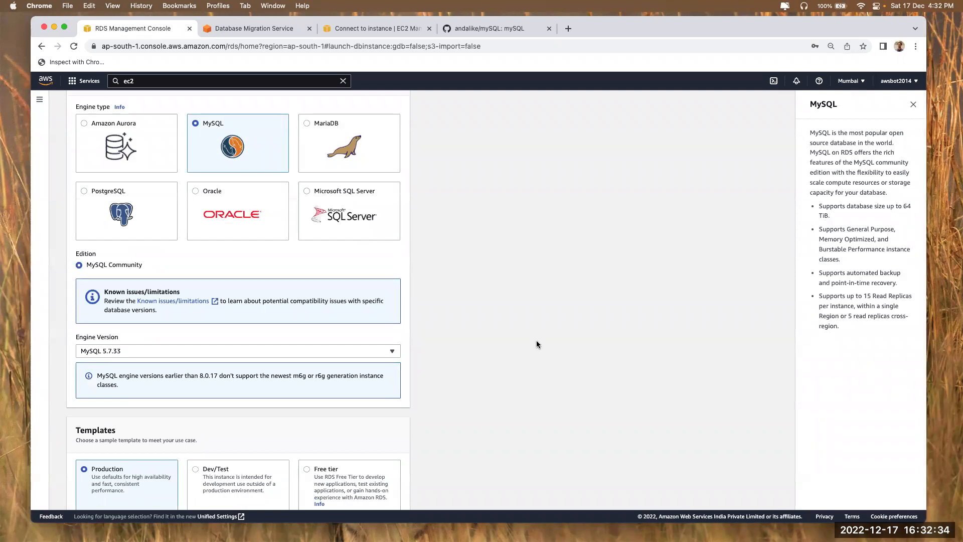
Choose a single DB instance named db2 and enter and confirm the master password
scroll(537, 345, "down", 6)
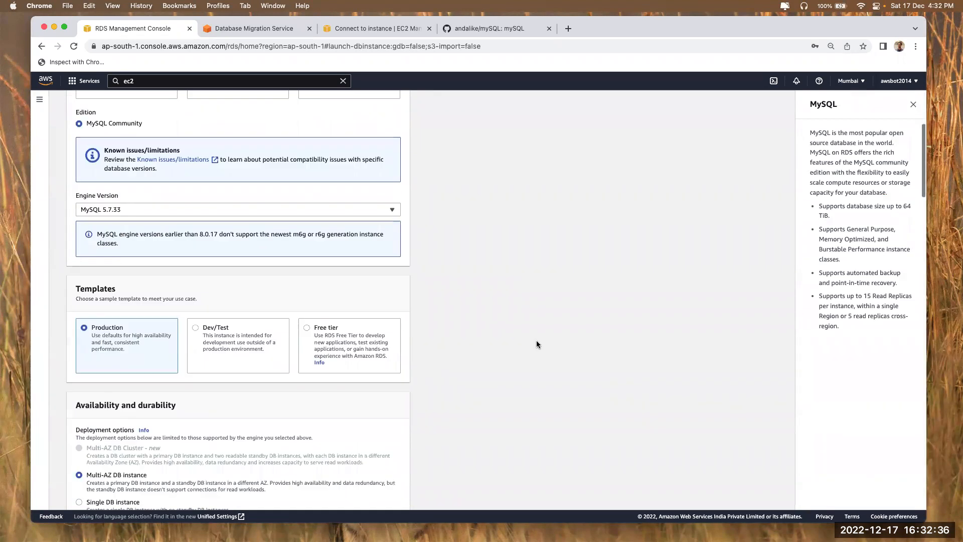
left_click(111, 326)
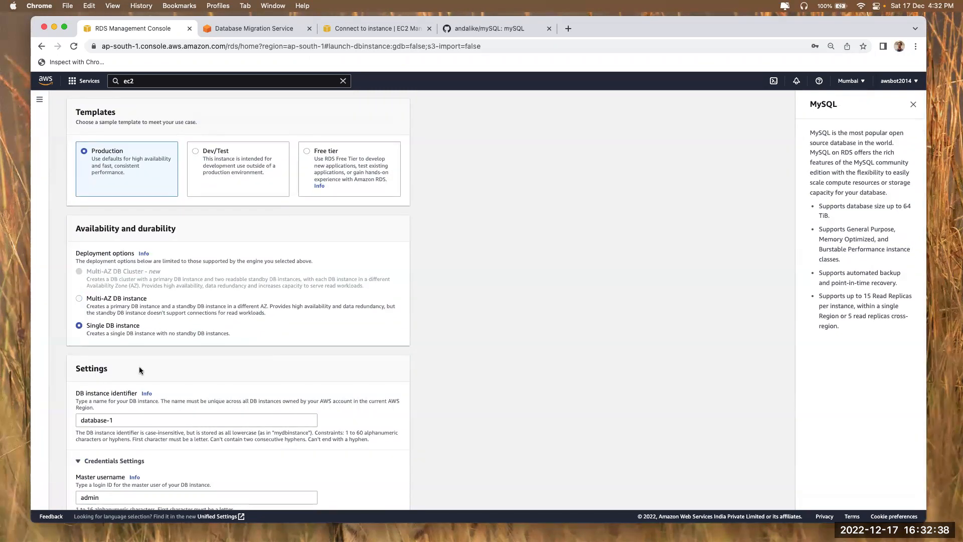
scroll(135, 370, "down", 1)
double_click(128, 377)
key("super+a")
type("db2")
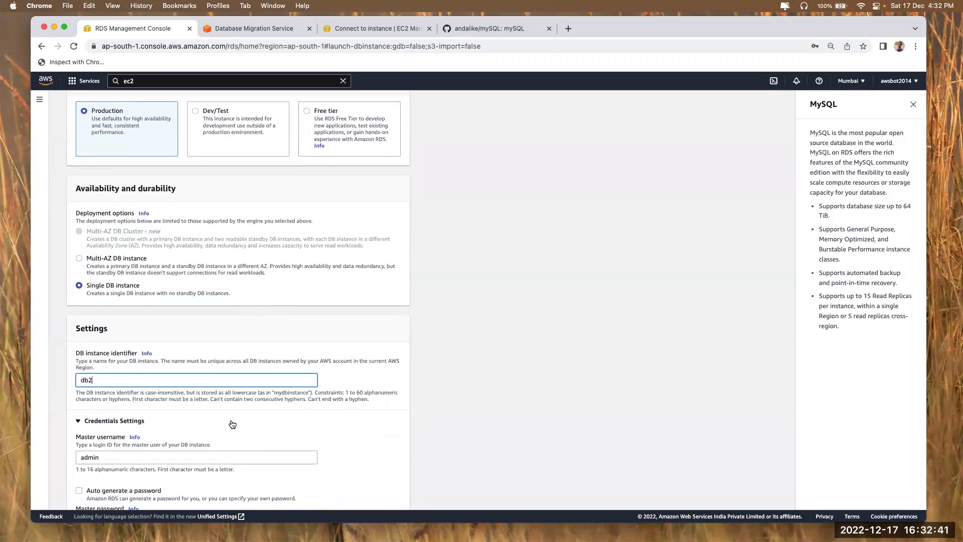
scroll(124, 405, "down", 3)
left_click(123, 405)
type("••••••••")
key("Tab")
type("••••••••")
scroll(553, 325, "down", 10)
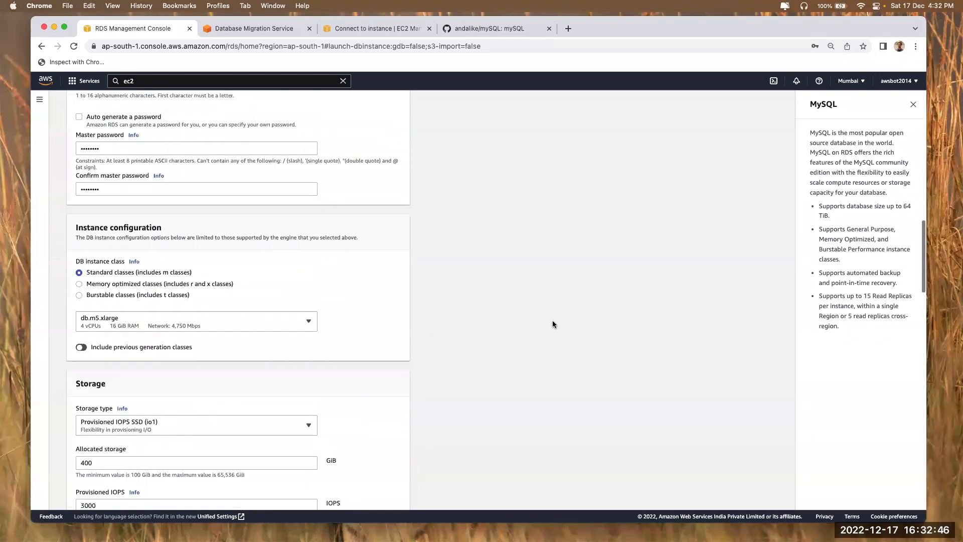
Give db2 a burstable db.t3.large class with 20 GiB of gp2 storage
left_click(113, 228)
left_click(119, 251)
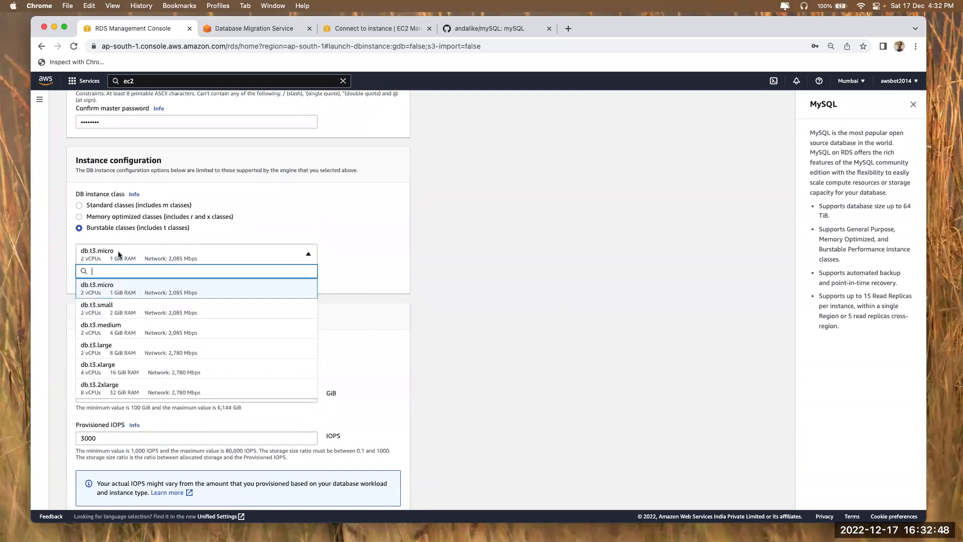
left_click(124, 351)
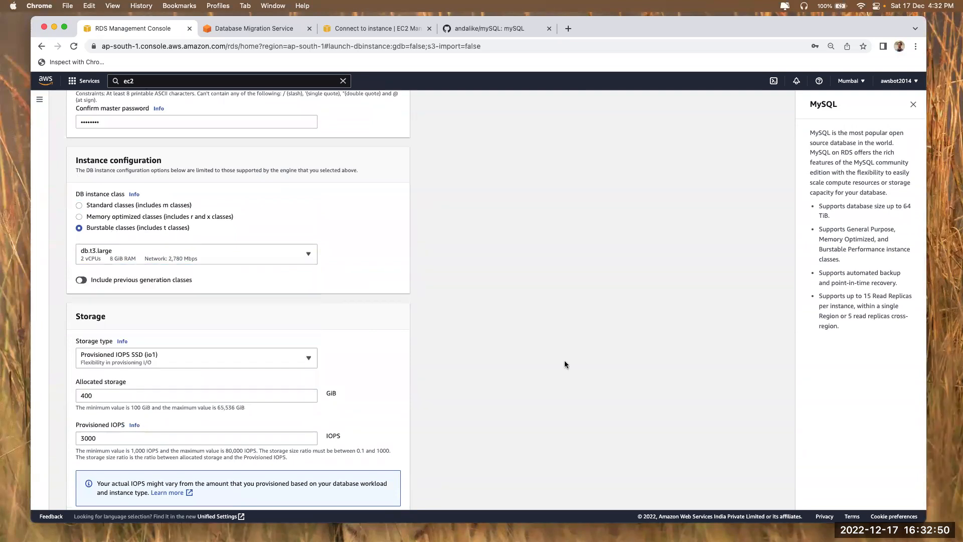
scroll(565, 361, "down", 3)
left_click(140, 230)
left_click(143, 253)
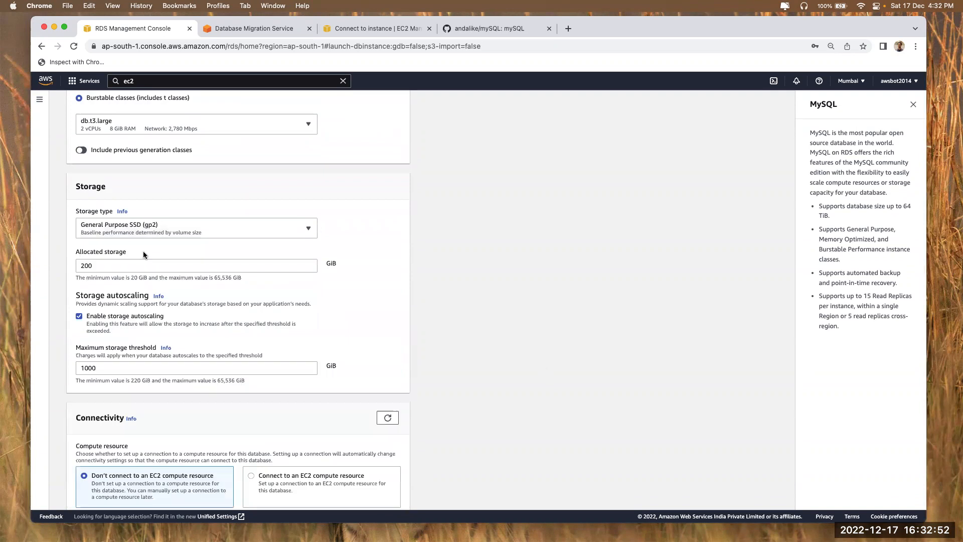
left_click(135, 267)
key("BackSpace")
left_click(526, 393)
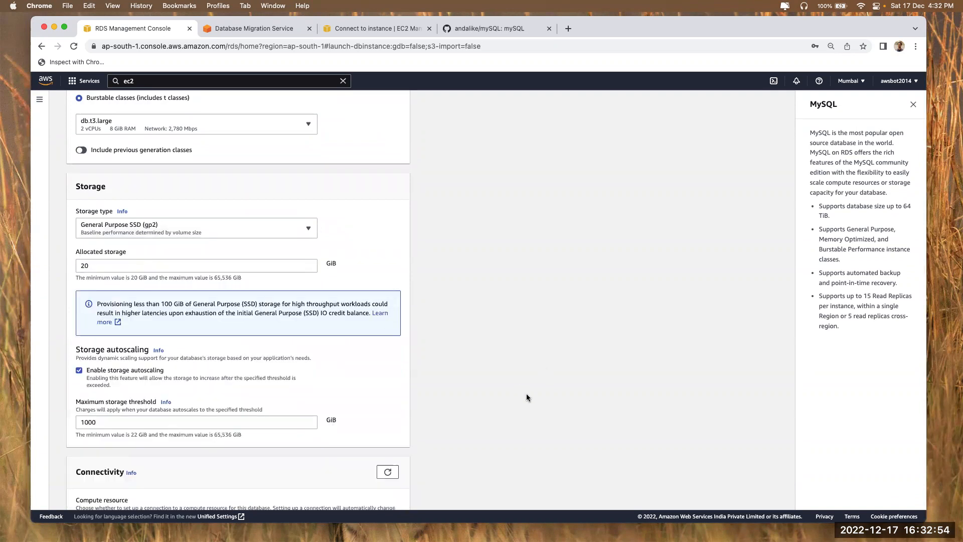
Allow public access, turn off Performance Insights, and create db2
scroll(526, 394, "down", 6)
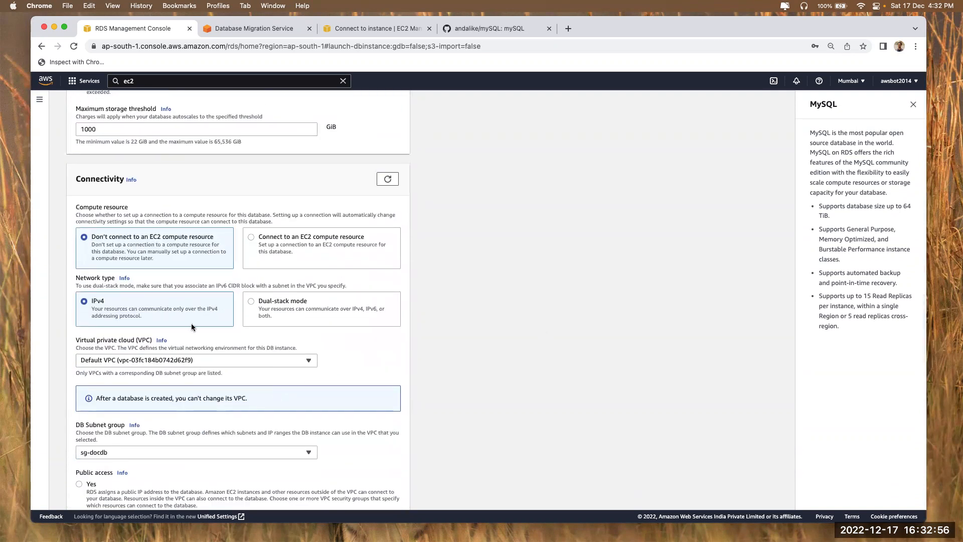
scroll(190, 326, "down", 5)
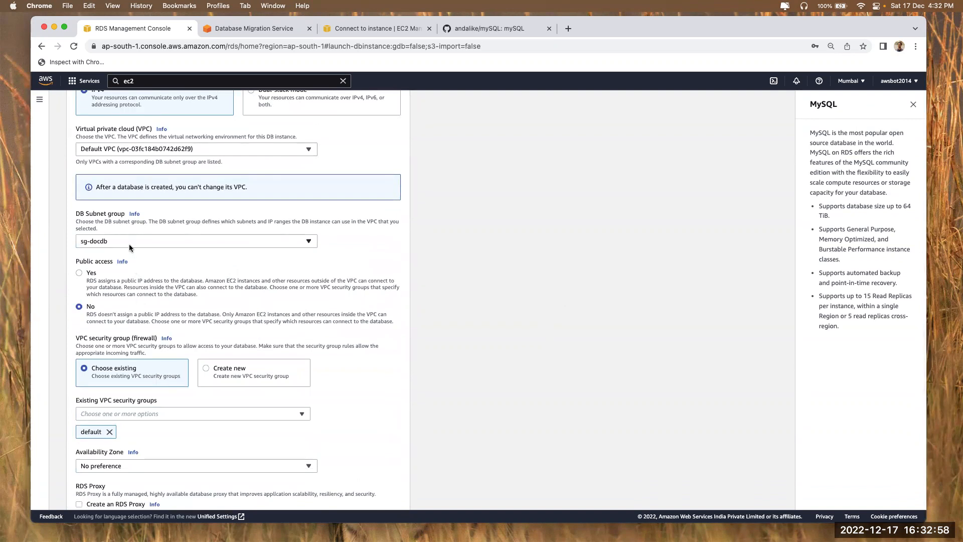
scroll(132, 249, "down", 2)
left_click(92, 231)
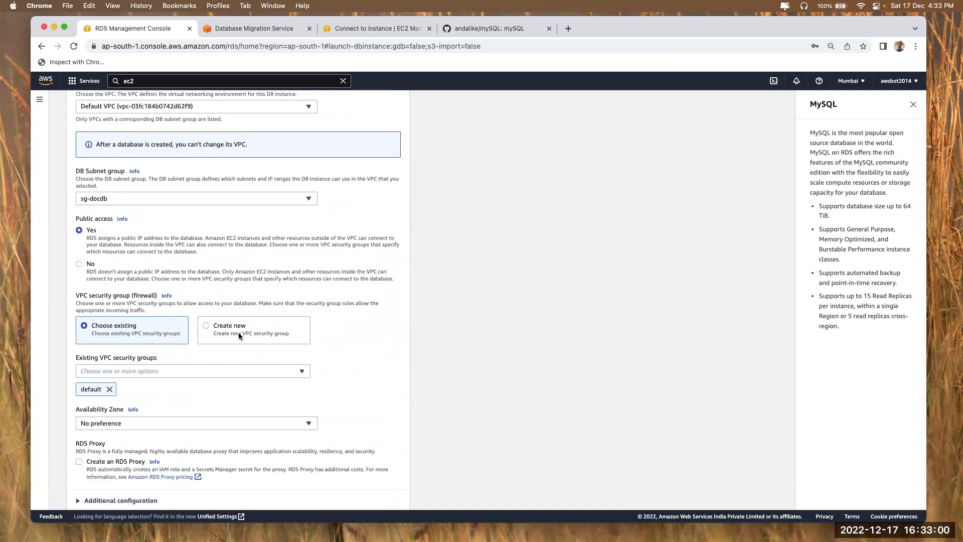
scroll(146, 299, "down", 7)
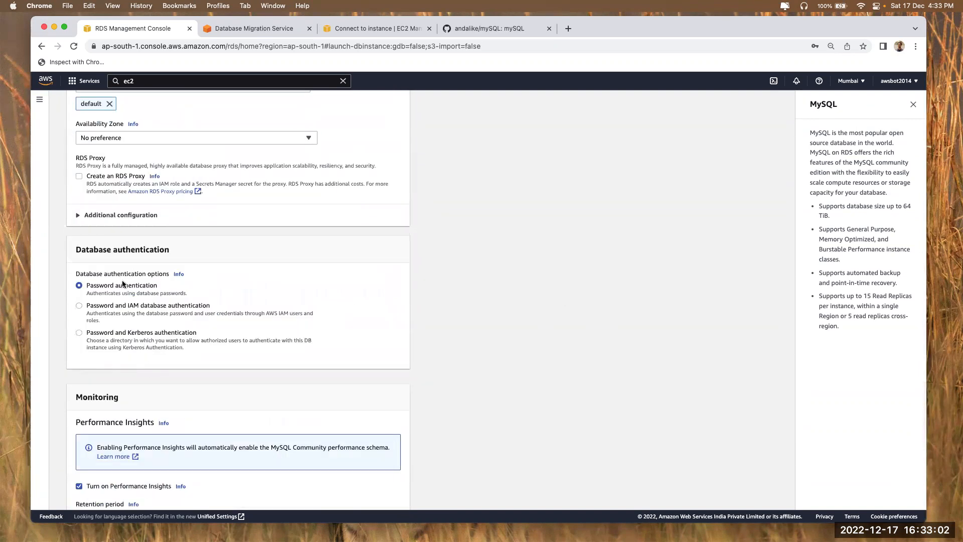
scroll(141, 271, "down", 8)
scroll(127, 210, "up", 1)
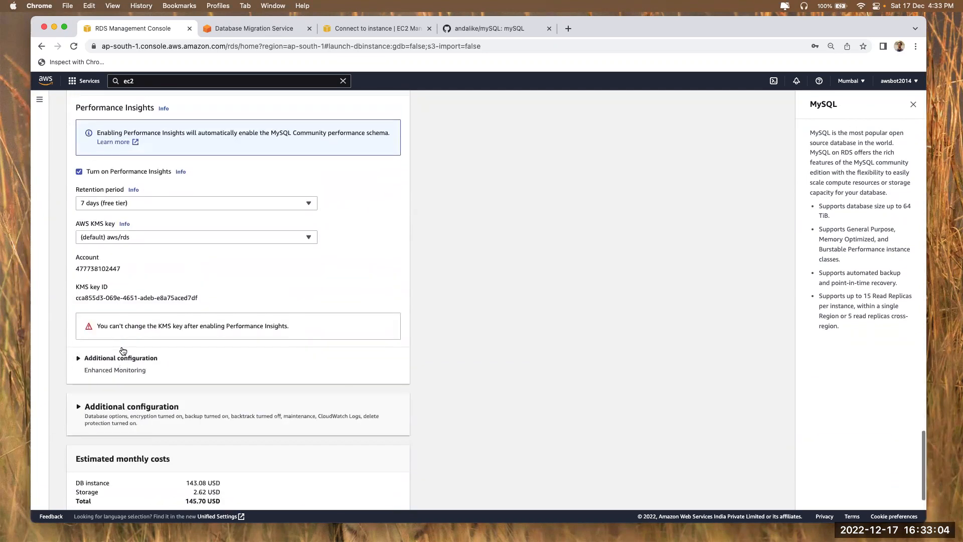
left_click(116, 178)
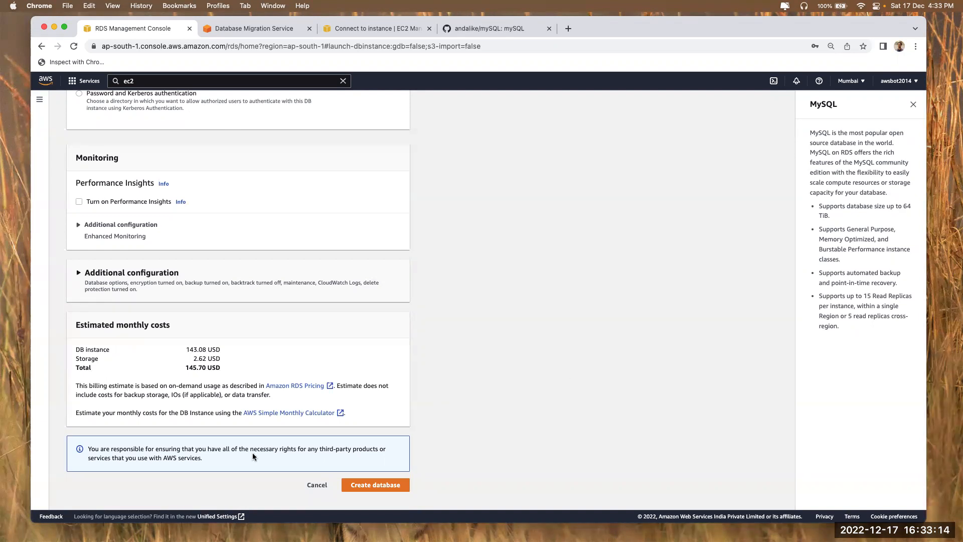
left_click(376, 485)
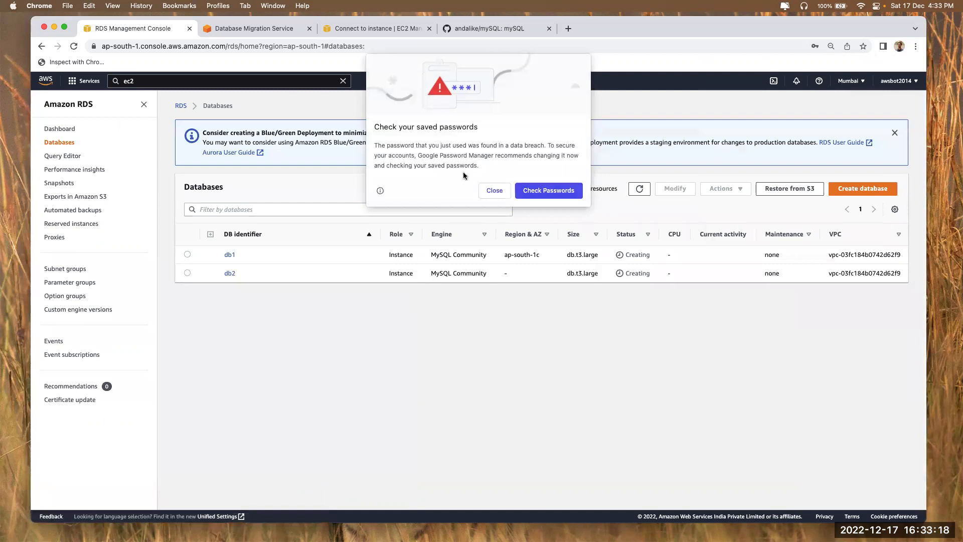
Dismiss Chrome's password popups and add fresh prompts in both iTerm2 ssh sessions
left_click(485, 188)
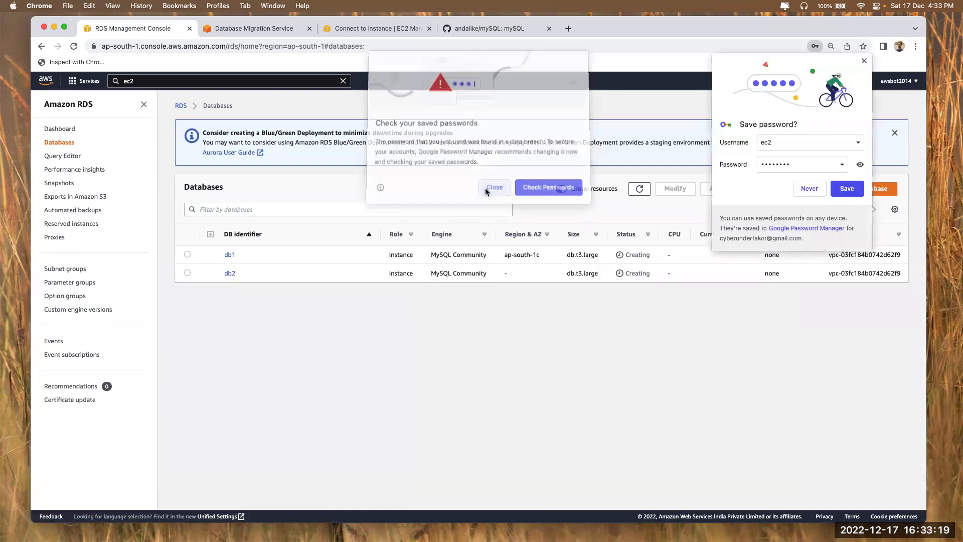
left_click(800, 189)
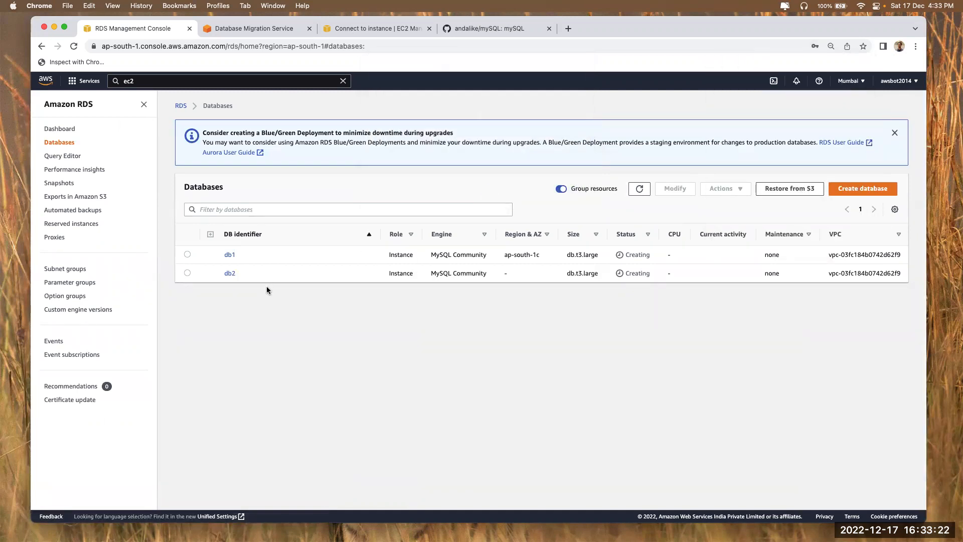
key("super+Tab")
key("Return")
key("Return")
key("Return")
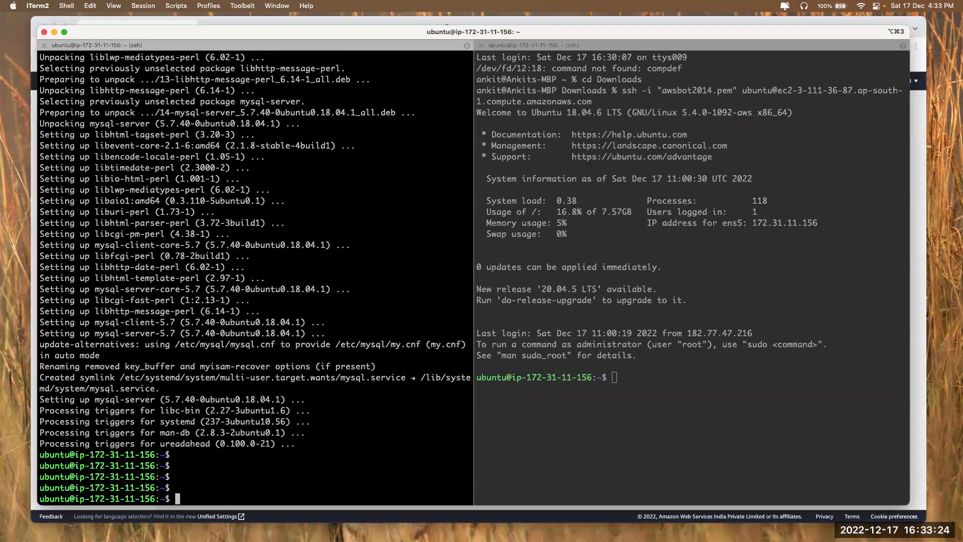
left_click(625, 334)
key("Return")
key("Return")
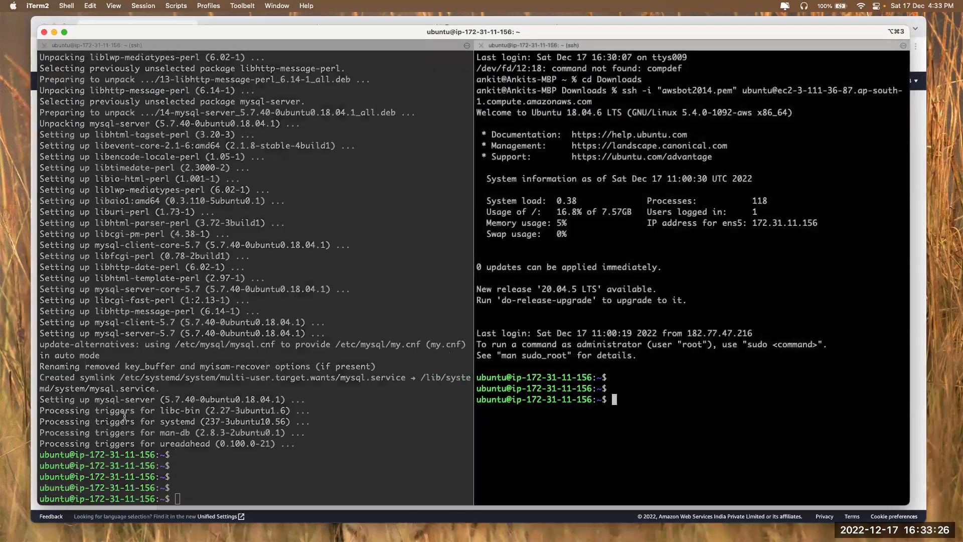
left_click(108, 453)
left_click_drag(89, 454, 155, 454)
left_click(268, 369)
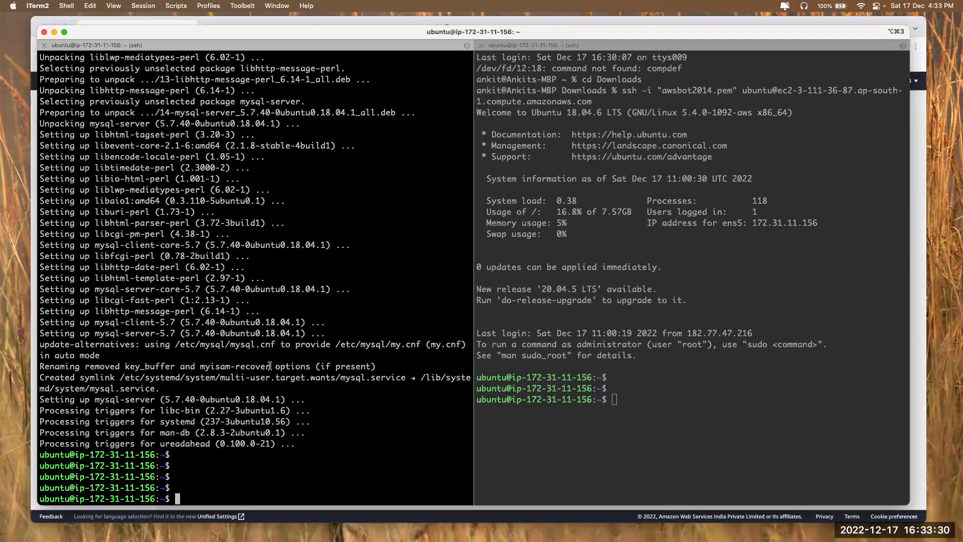
Refresh the RDS databases list, see db1's endpoint still empty, and refresh DMS replication instances
key("super+Tab")
key("super+Tab")
key("super+Tab")
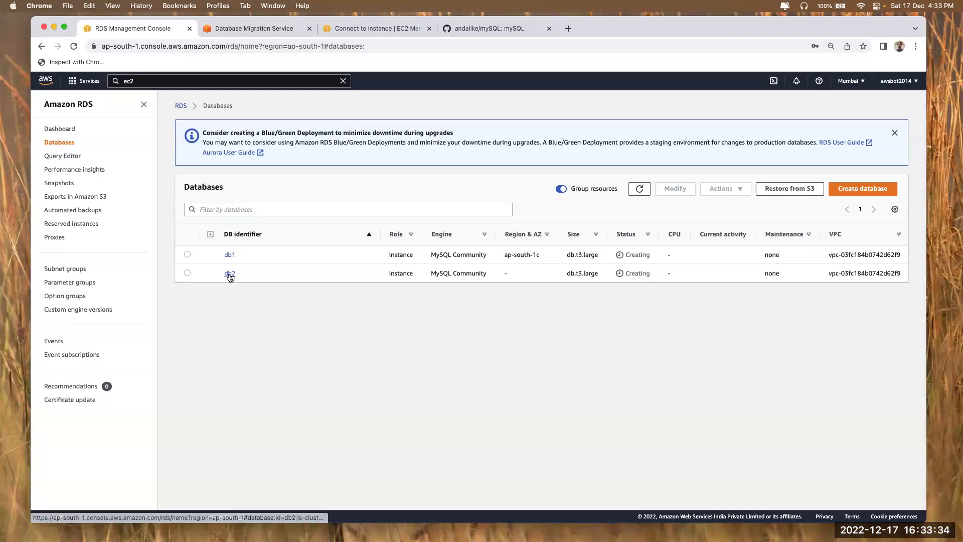
key("super+Tab")
key("super+Tab")
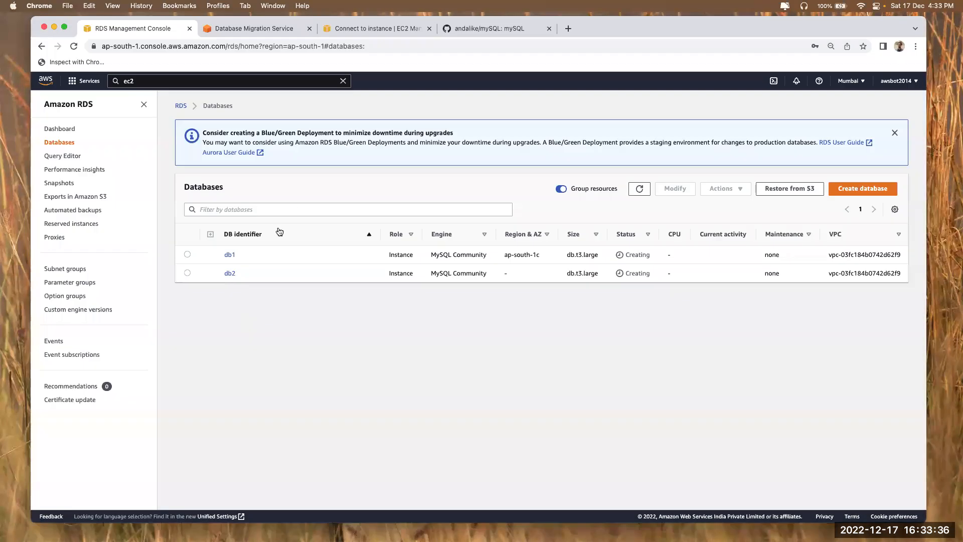
key("super+Tab")
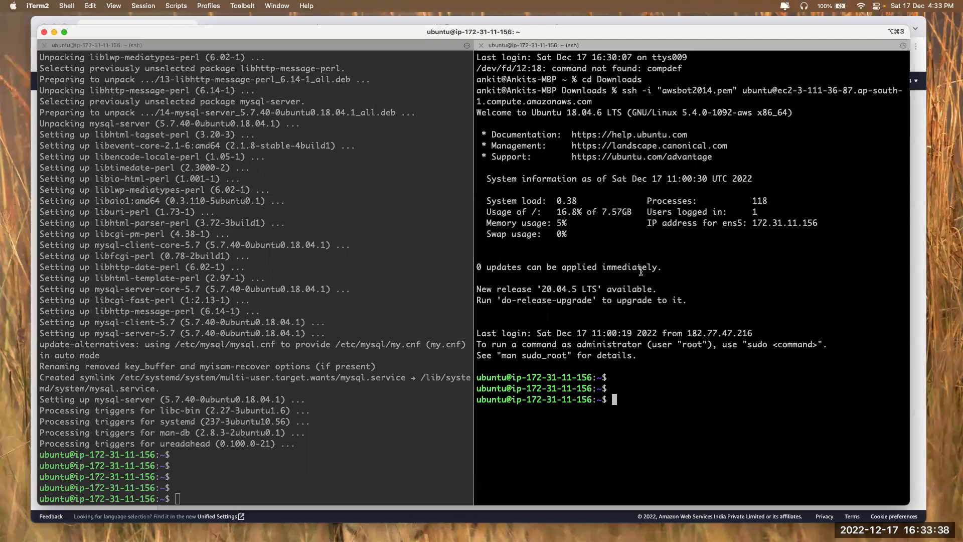
left_click(371, 337)
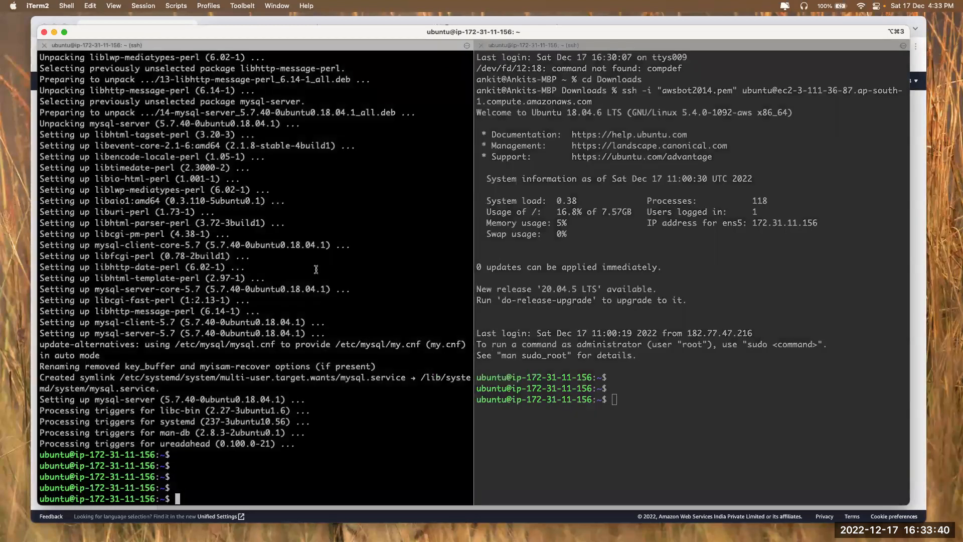
left_click(642, 219)
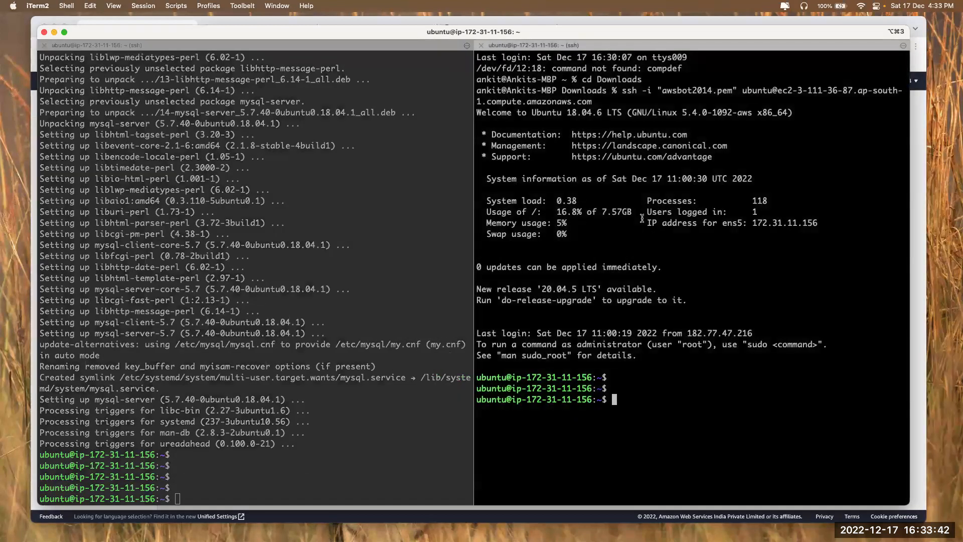
key("super+Tab")
left_click(639, 189)
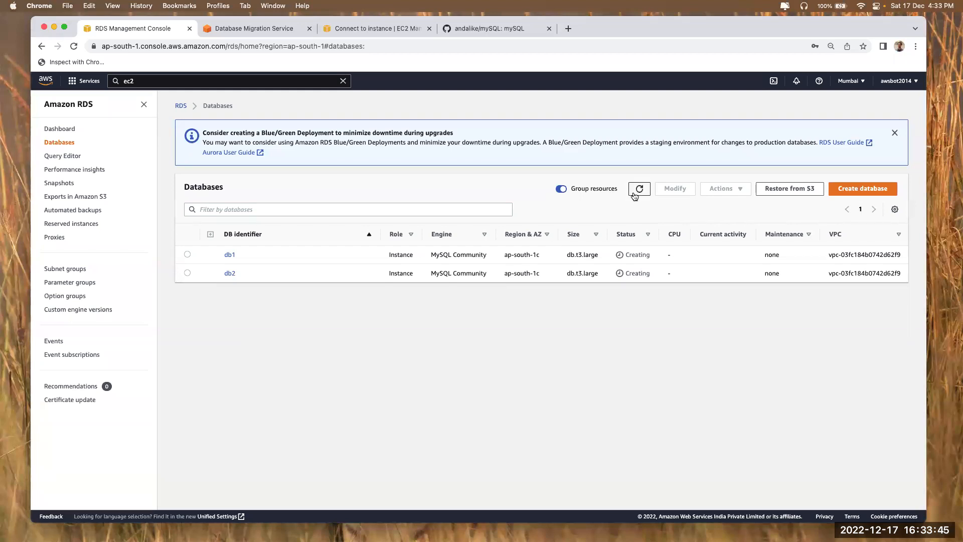
left_click(229, 255)
double_click(190, 354)
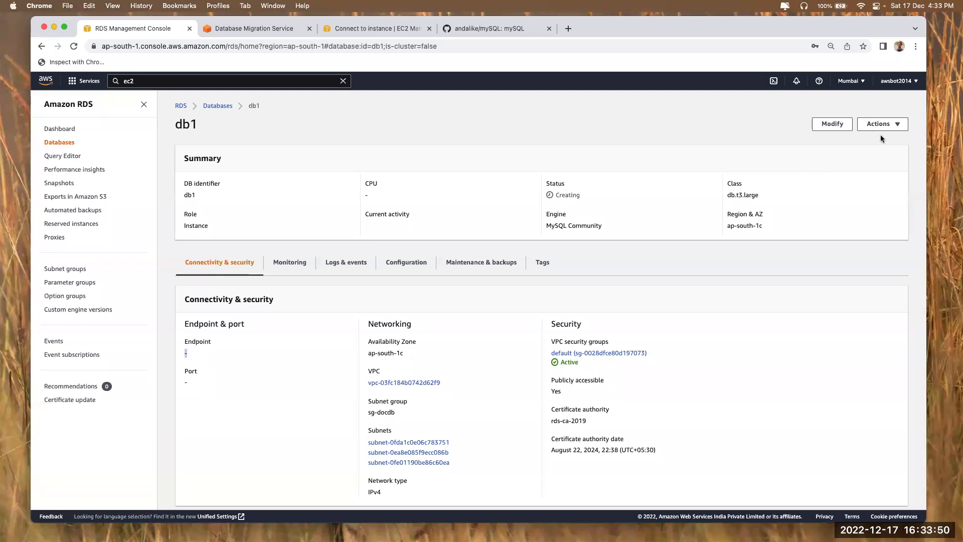
left_click(217, 107)
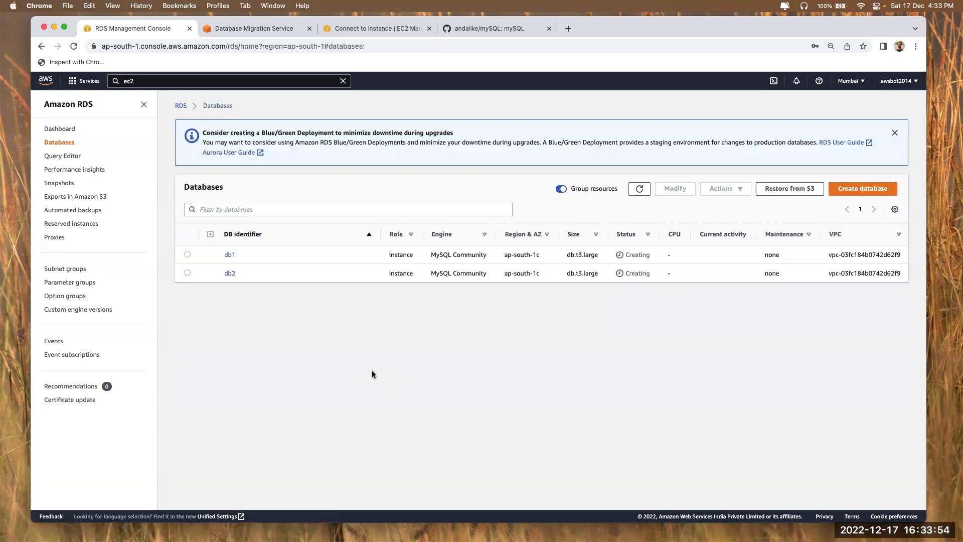
left_click(255, 31)
left_click(730, 247)
Mark the db1 and db2 lines '--- In Progress' in the migration notes
key("super+Tab")
left_click(271, 128)
left_click(291, 106)
type("--- In")
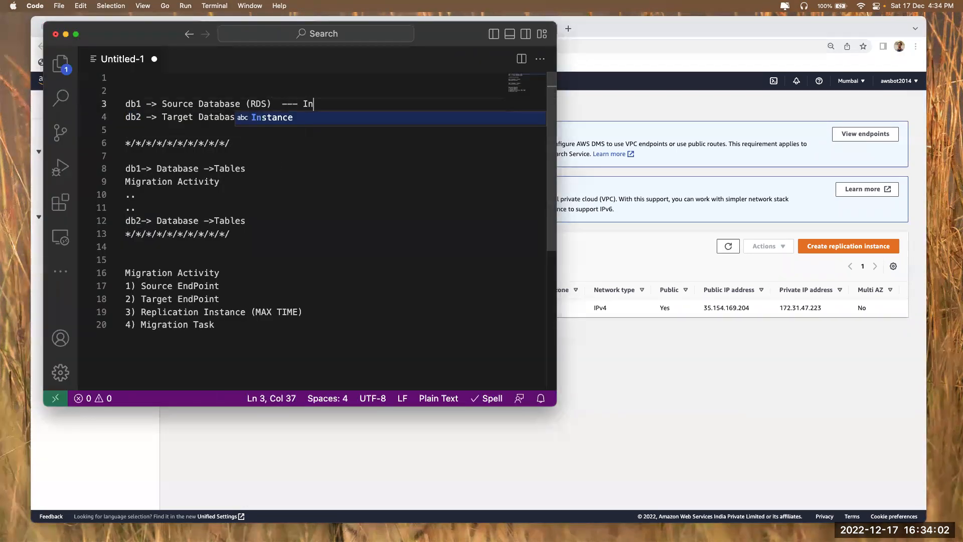
type(" Progress")
left_click(287, 119)
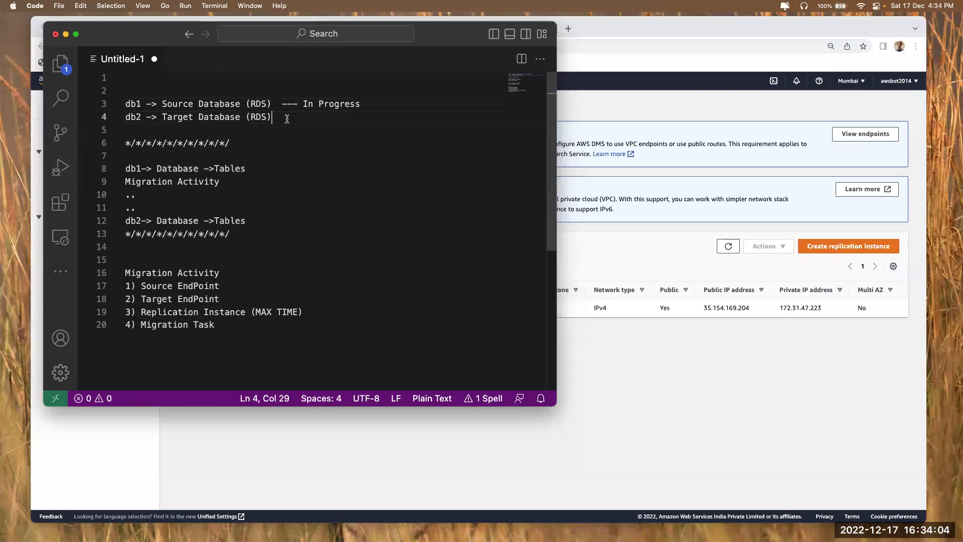
type("--- I")
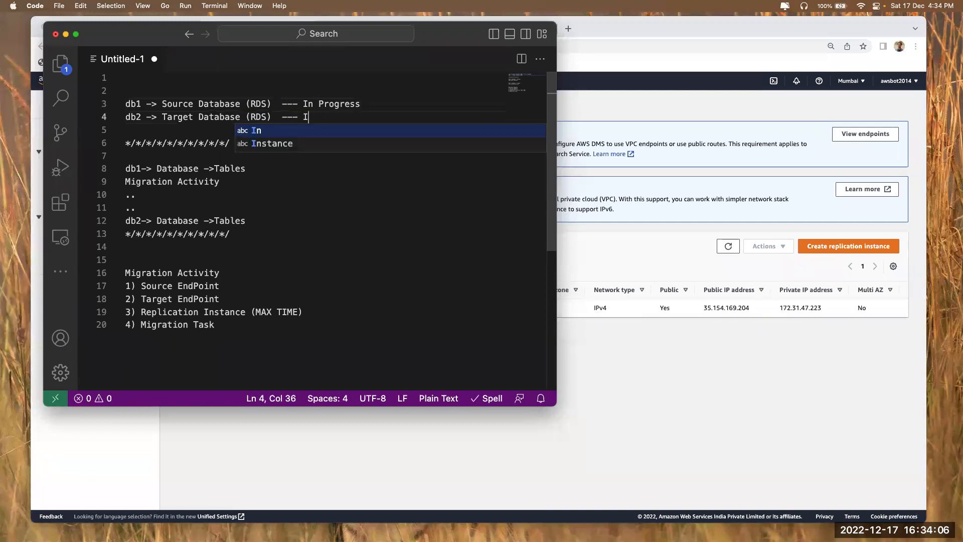
type("n Progress")
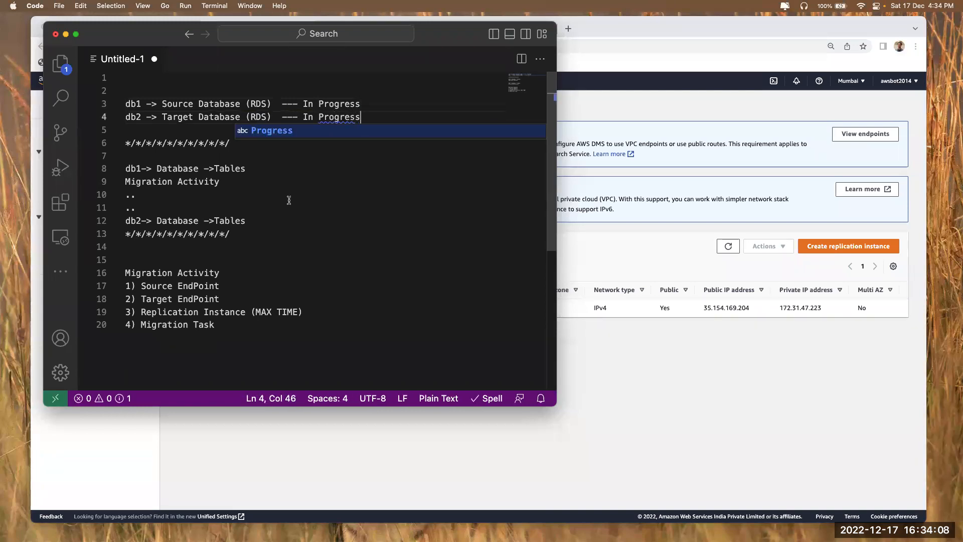
Append '--- In Progress' to the Source EndPoint and Target EndPoint lines
left_click(241, 287)
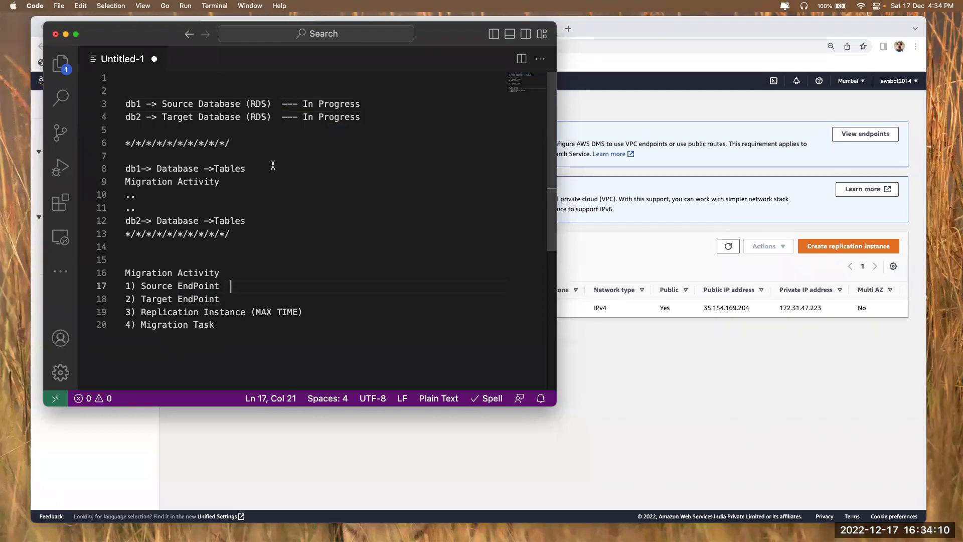
left_click_drag(277, 104, 437, 102)
key("super+c")
left_click(241, 286)
type("--- In ")
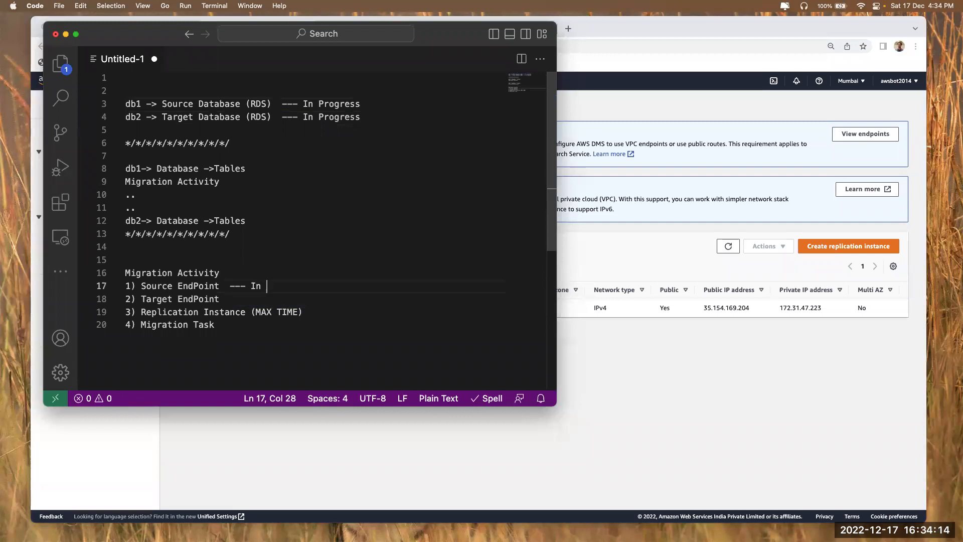
type("Progress")
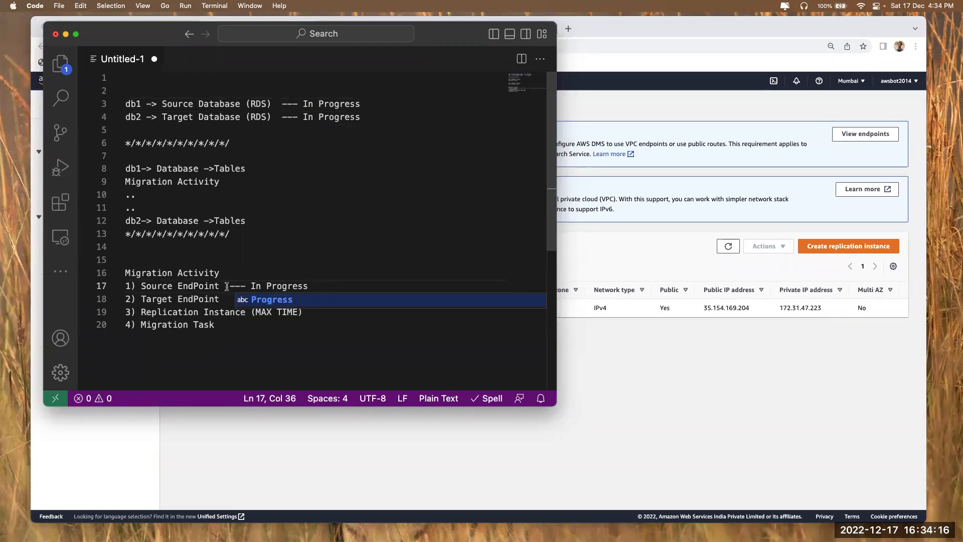
left_click_drag(225, 286, 307, 287)
left_click(256, 302)
key("super+v")
left_click(226, 299)
Mark the Replication Instance line '- DONE' and reload the replication instances page
left_click(329, 314)
type("- DONE")
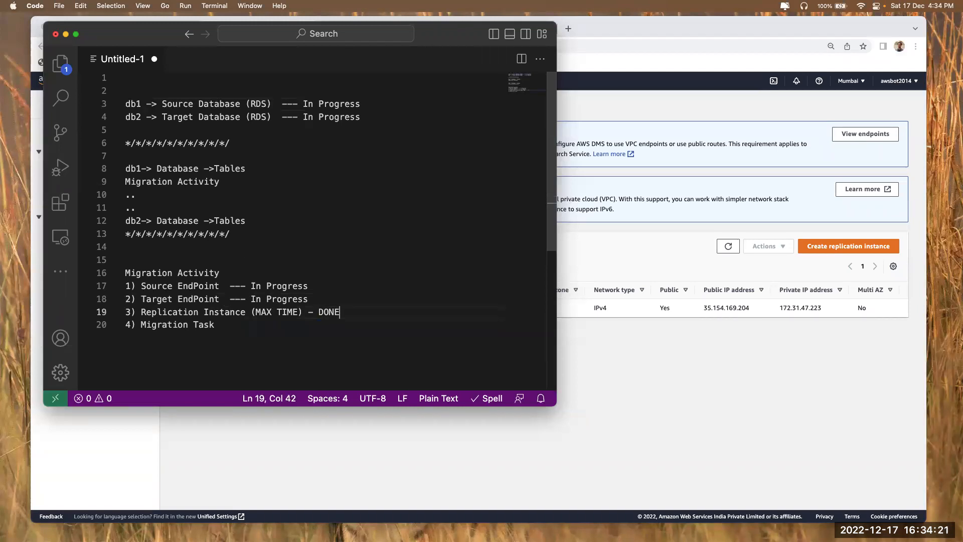
left_click(804, 437)
left_click(725, 244)
key("super+Tab")
left_click_drag(178, 286, 184, 286)
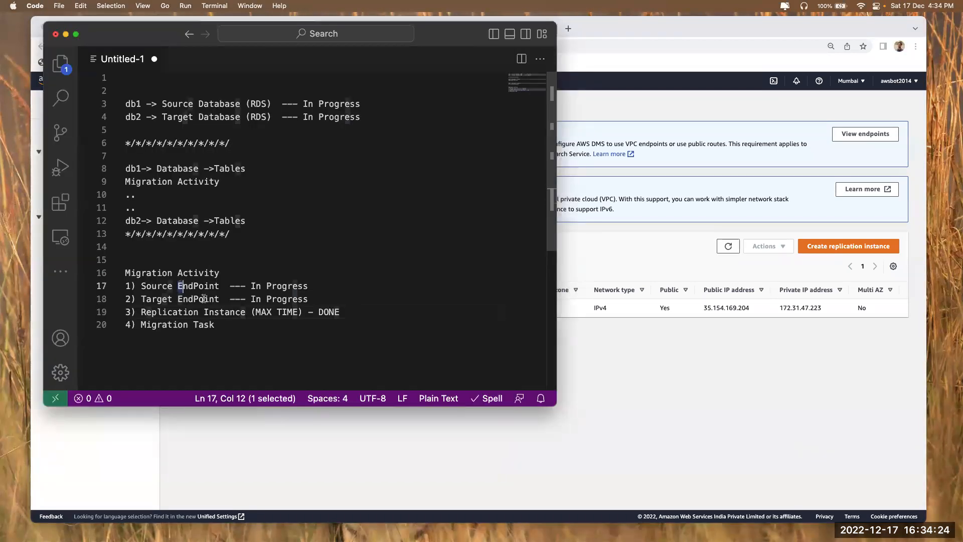
Open the empty DMS Endpoints list, check db1 and db2 details in RDS, then return to the notes
key("super+Tab")
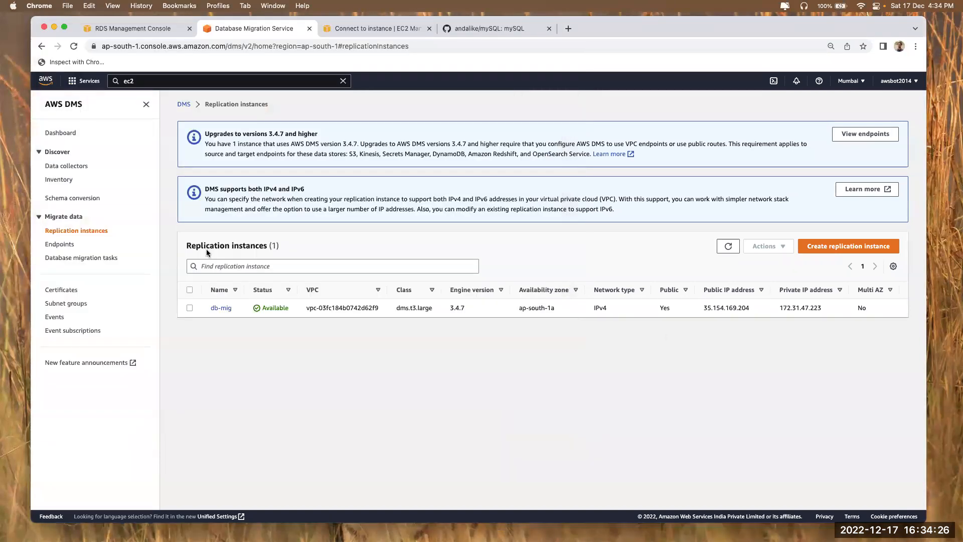
left_click(59, 244)
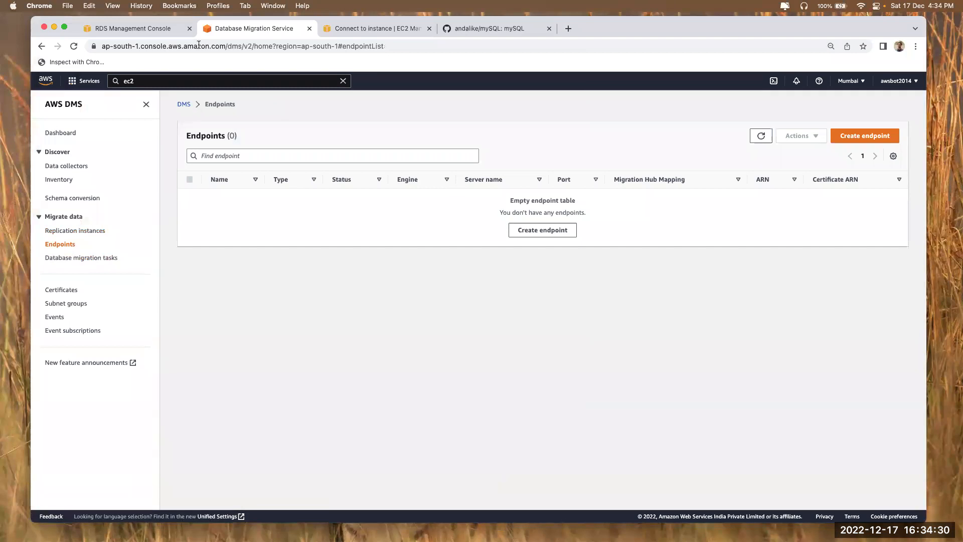
left_click(135, 28)
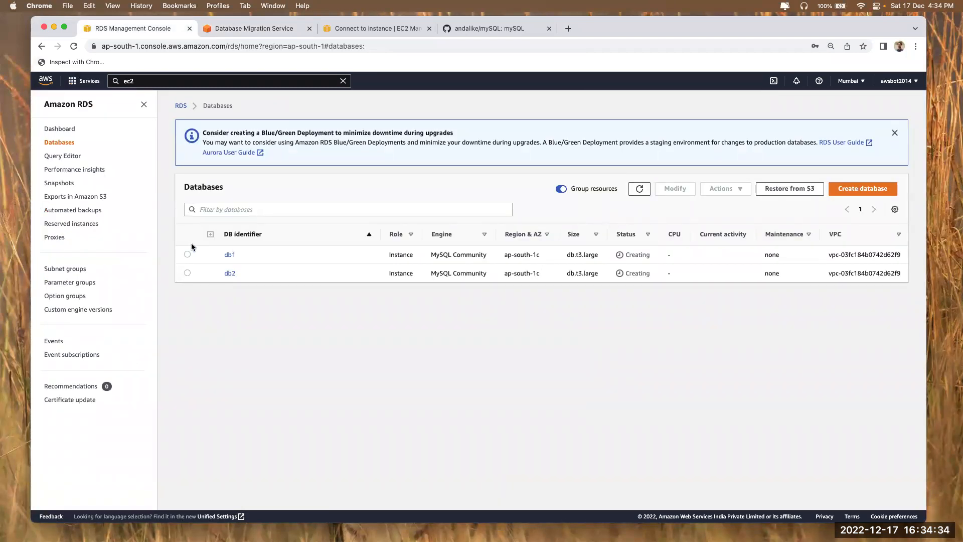
left_click(230, 255)
left_click_drag(174, 357, 192, 357)
key("super+bracketleft")
left_click(230, 274)
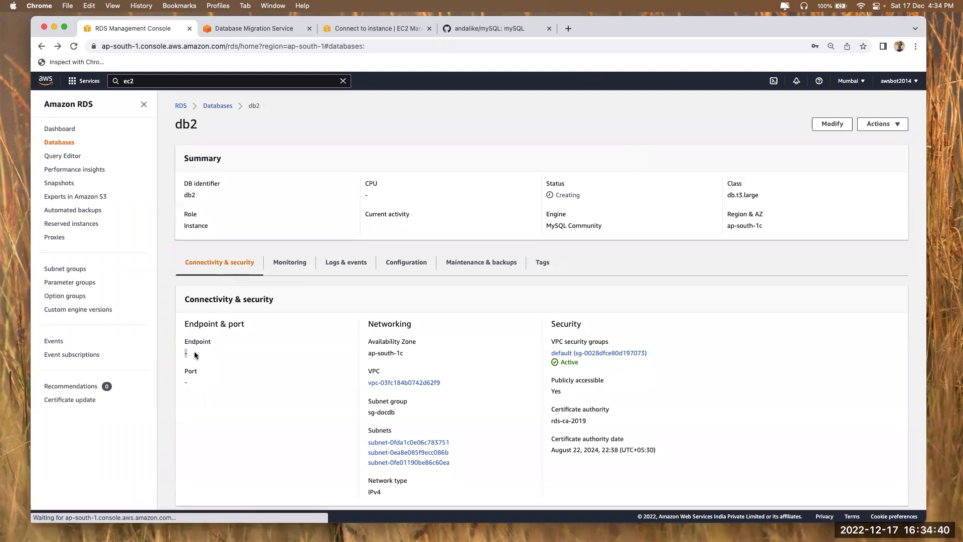
key("super+bracketleft")
left_click(230, 30)
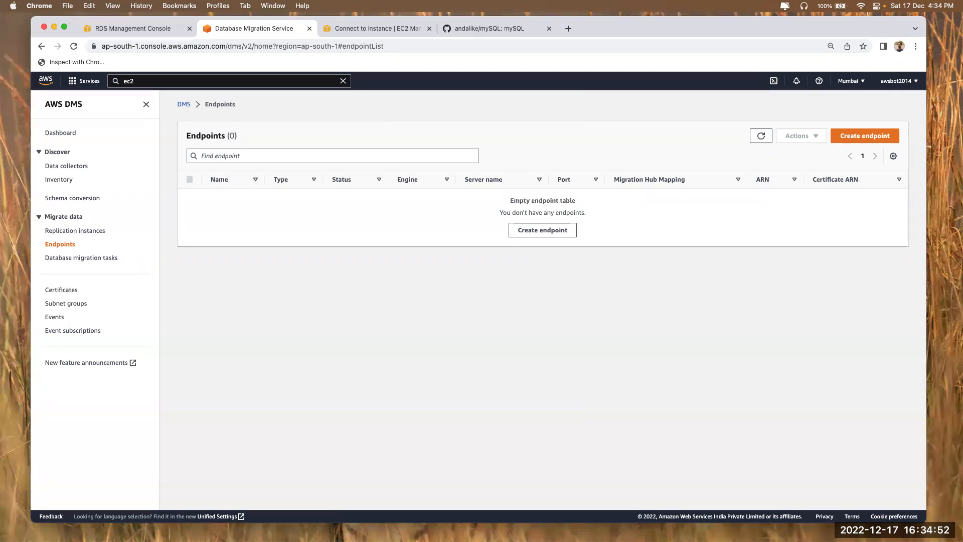
key("super+Tab")
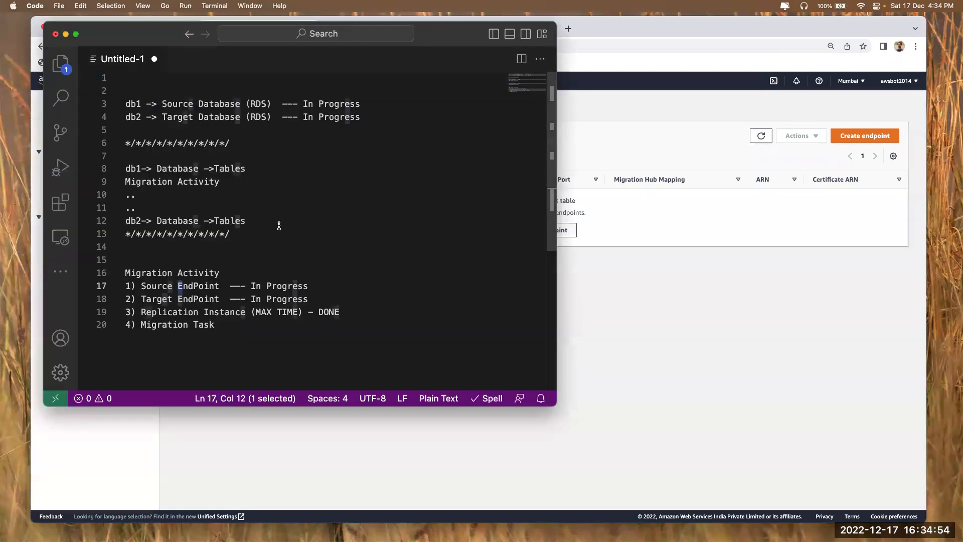
left_click_drag(141, 312, 348, 311)
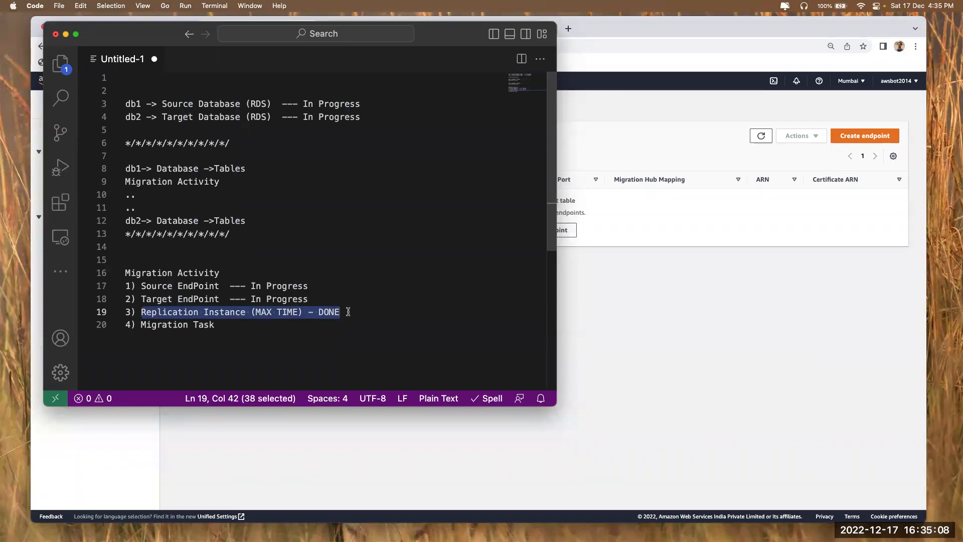
mouse_move(141, 104)
left_mouse_down()
mouse_move(116, 104)
mouse_move(130, 118)
left_mouse_up()
left_click(143, 117)
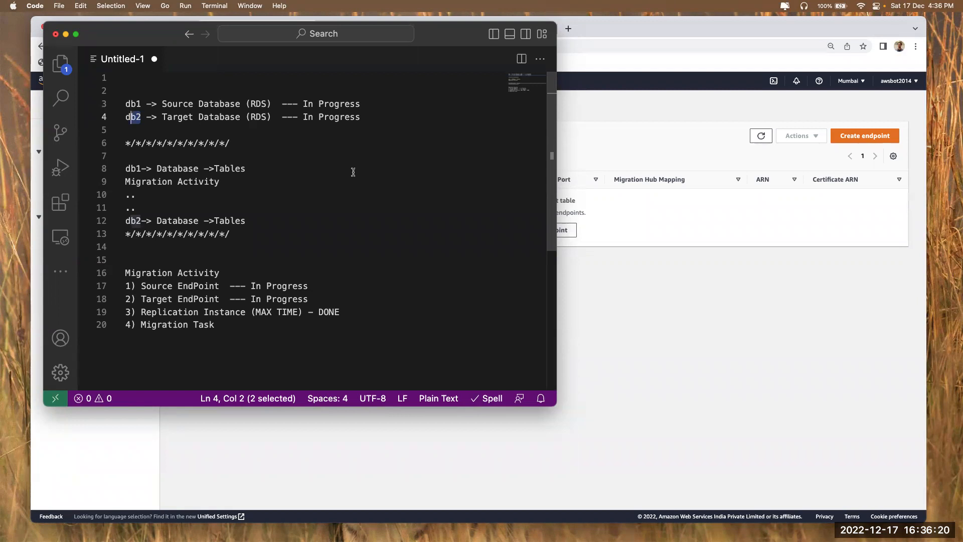
left_click_drag(142, 104, 131, 104)
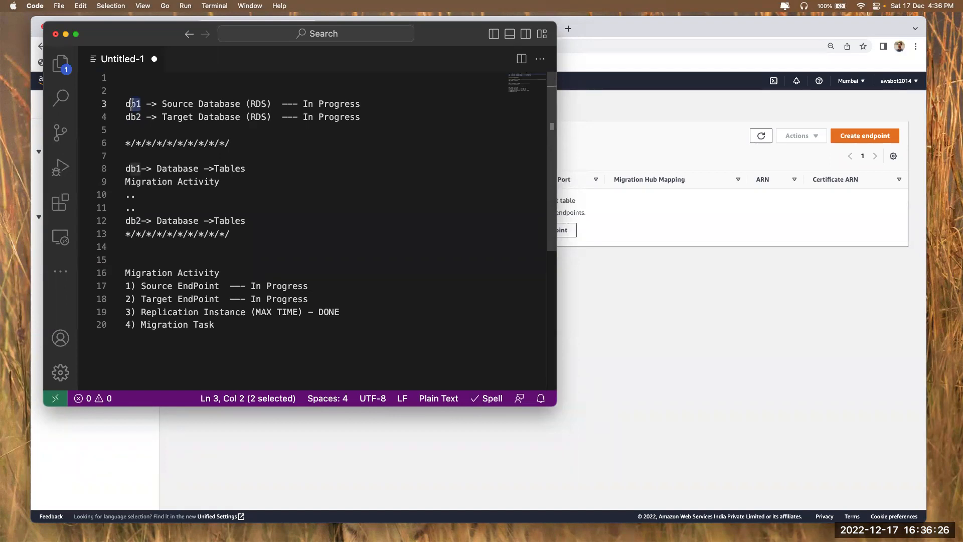
left_click(616, 338)
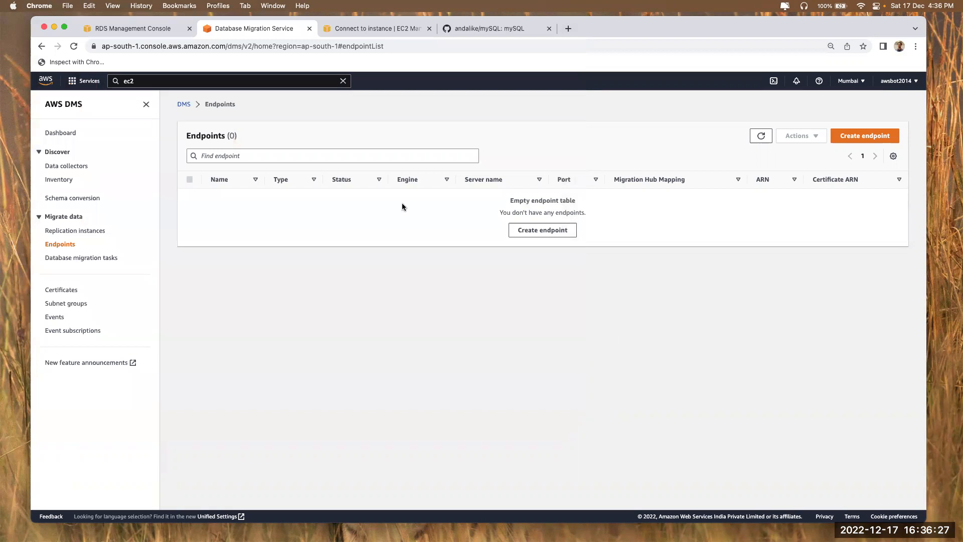
Refresh the RDS Databases list and open db1 to select its endpoint hostname
left_click(170, 34)
left_click(640, 189)
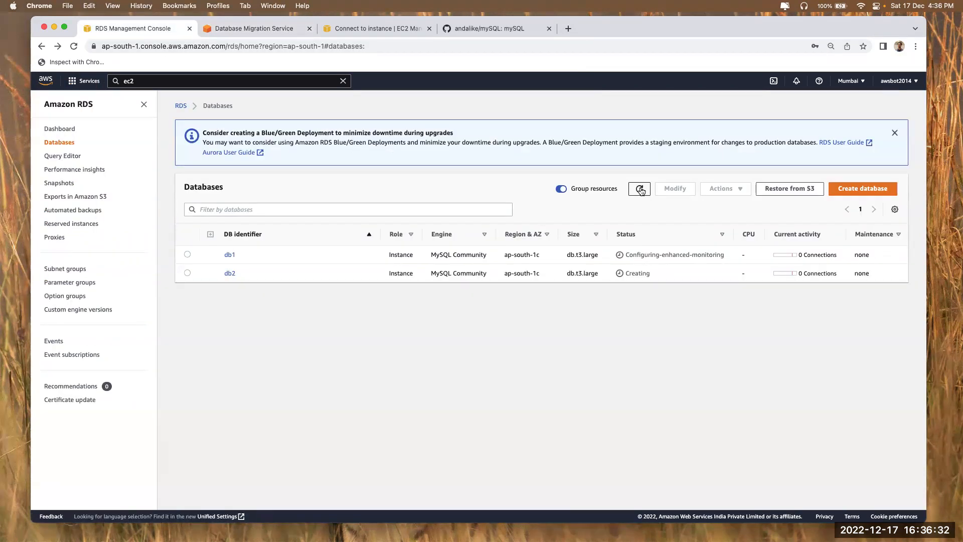
left_click(230, 254)
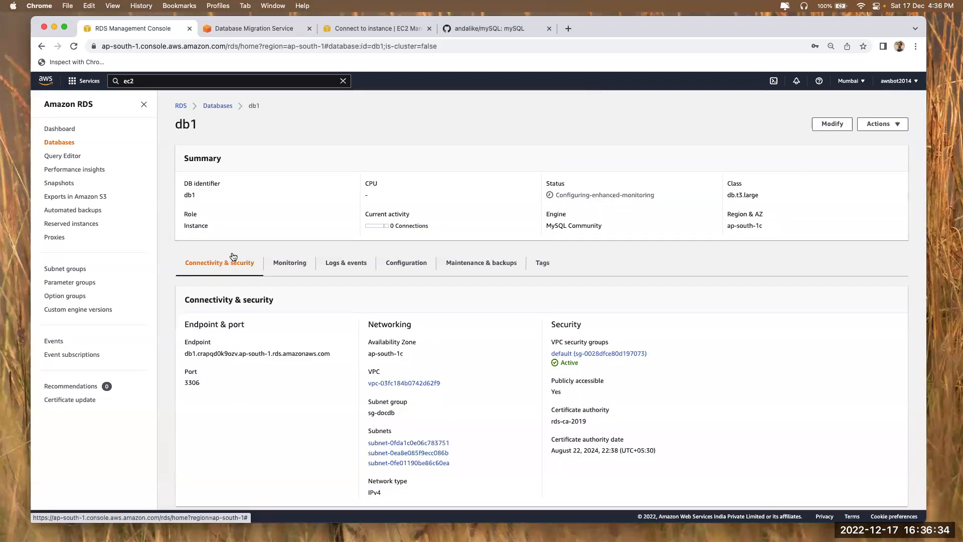
left_click_drag(185, 353, 330, 355)
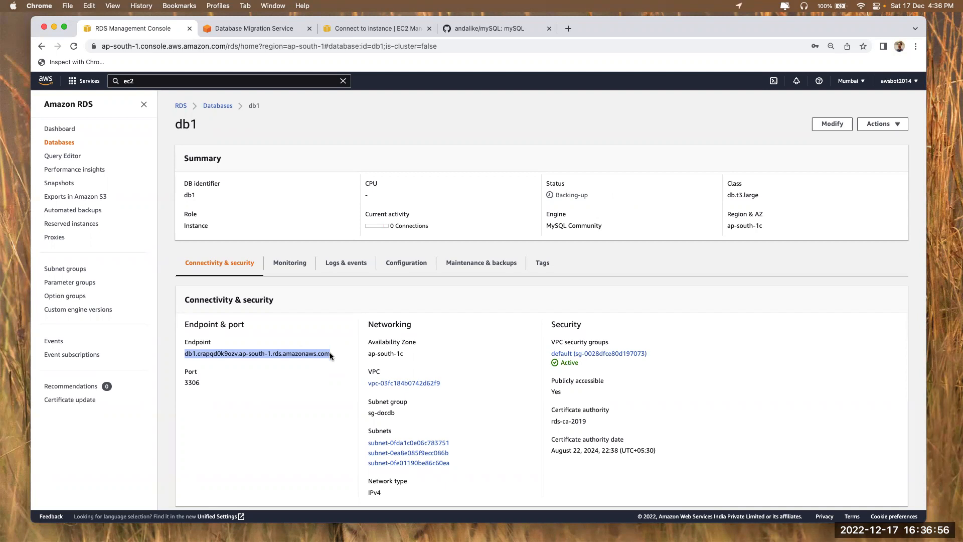
left_click(332, 358)
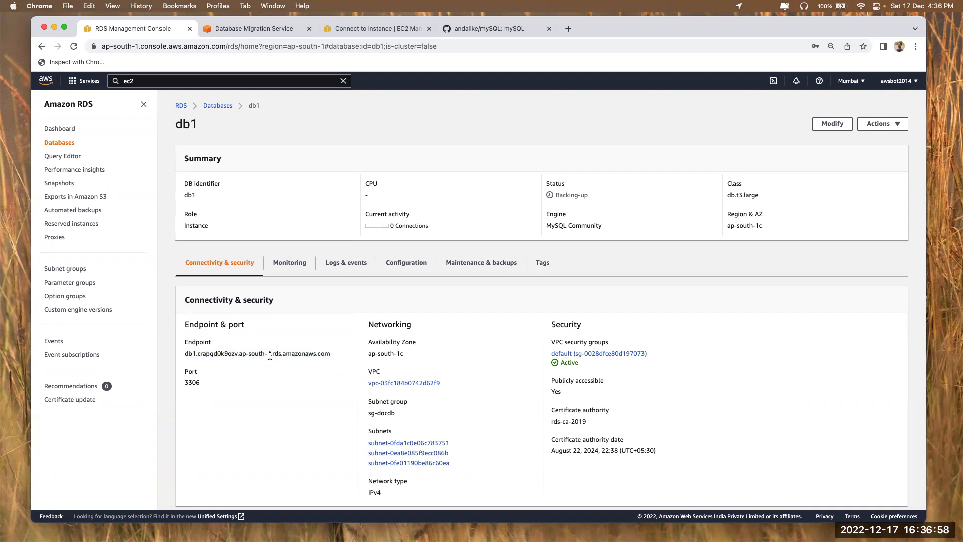
Check db1's Backing-up status and connections, then view the db1 and db2 endpoint details
left_click(181, 106)
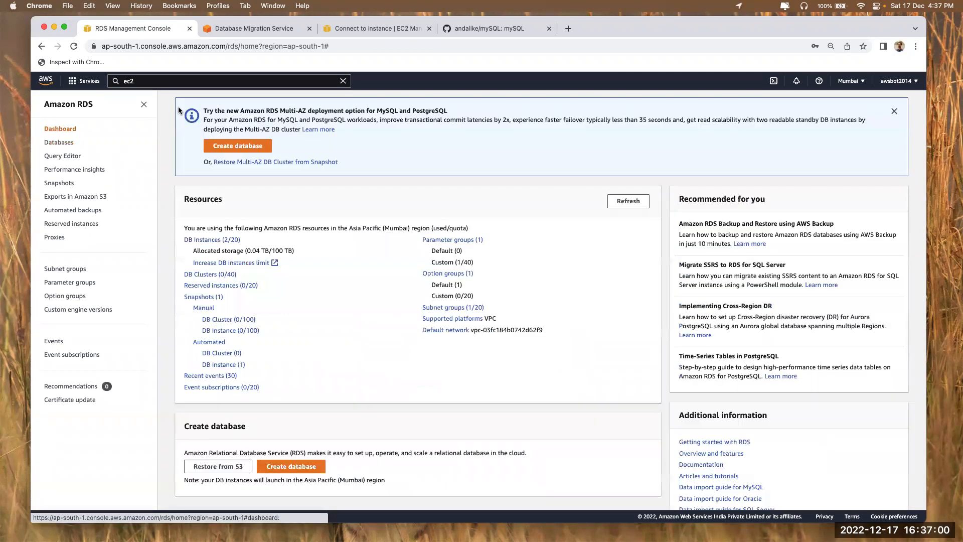
left_click(203, 242)
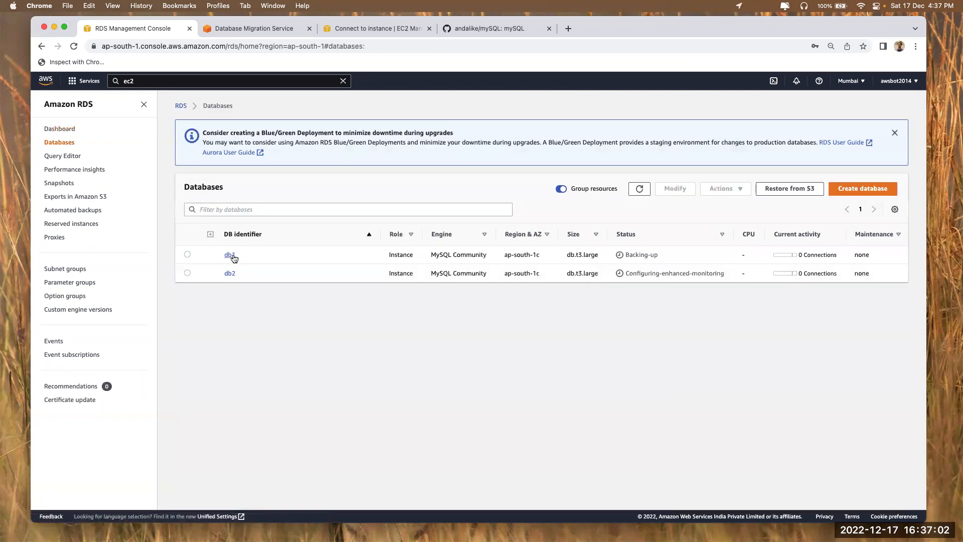
left_click_drag(622, 255, 671, 253)
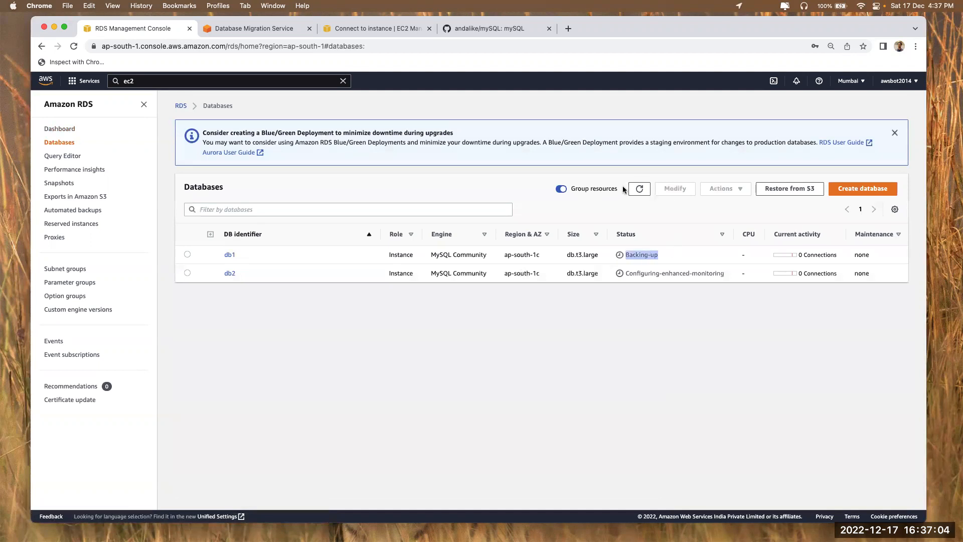
left_click_drag(804, 254, 834, 254)
left_click(230, 255)
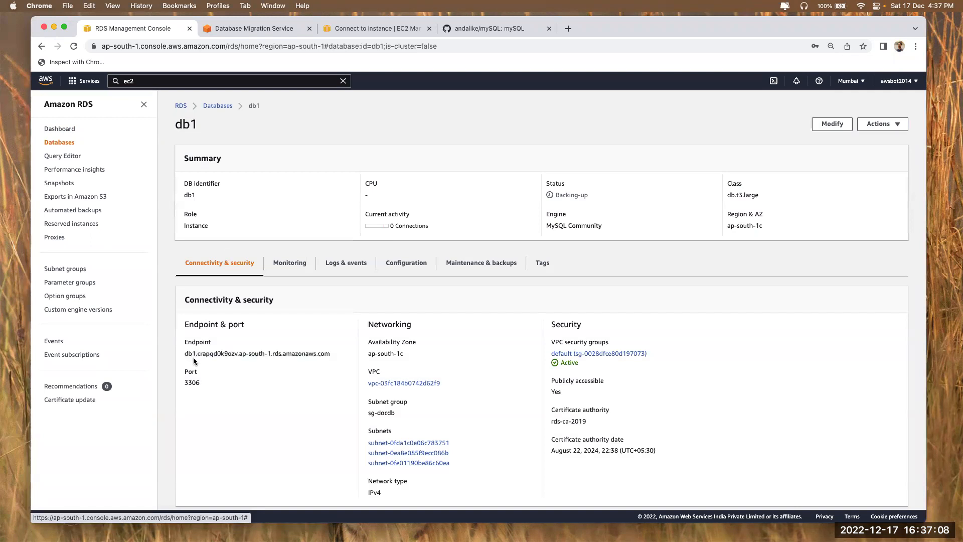
left_click_drag(185, 354, 319, 352)
key("super+Left")
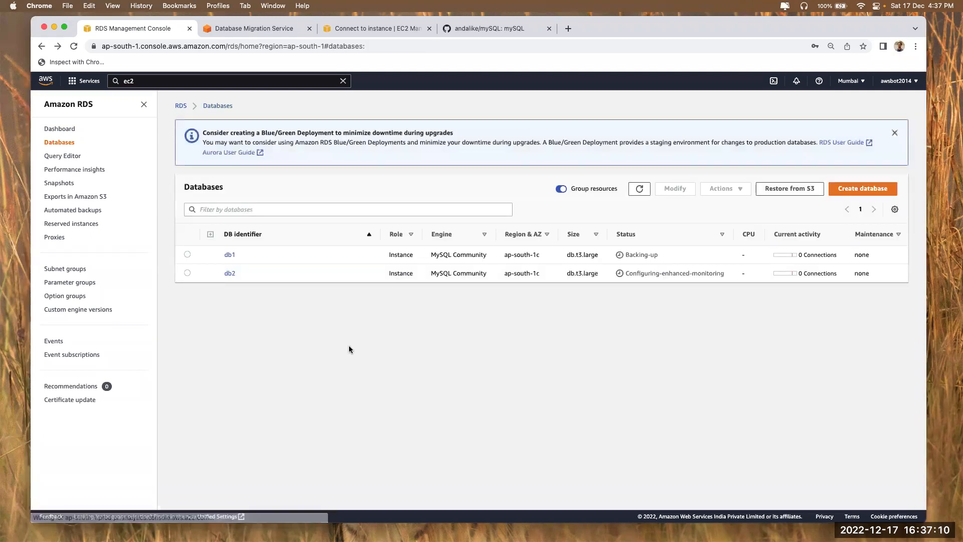
left_click(230, 274)
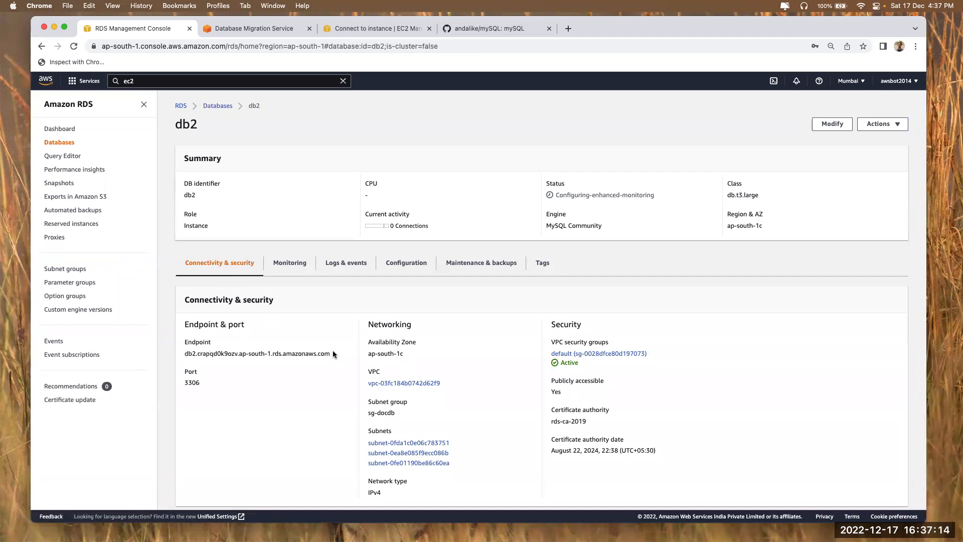
Delete '--- In Progress' from the source and target endpoint lines in the VS Code notes
key("super+Tab")
left_click(240, 299)
left_click(230, 286)
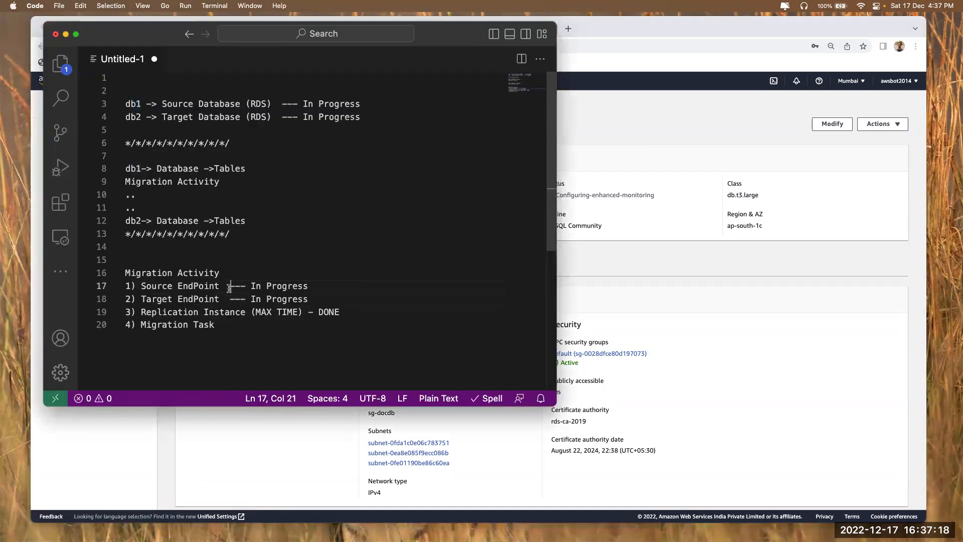
left_click_drag(229, 286, 324, 287)
key("BackSpace")
left_click_drag(230, 299, 333, 296)
key("BackSpace")
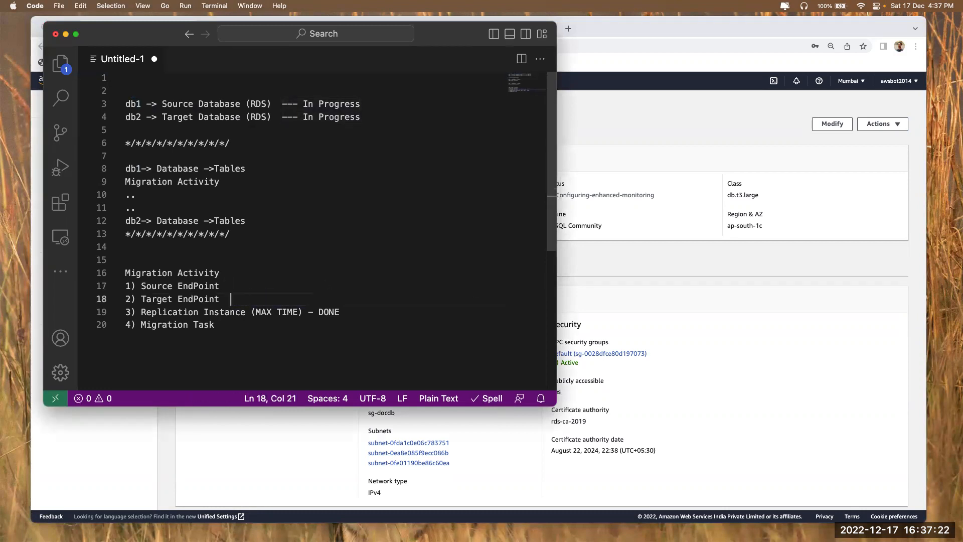
Revisit db1's details in RDS, then return to the left iTerm2 pane
left_click(624, 300)
left_click(217, 105)
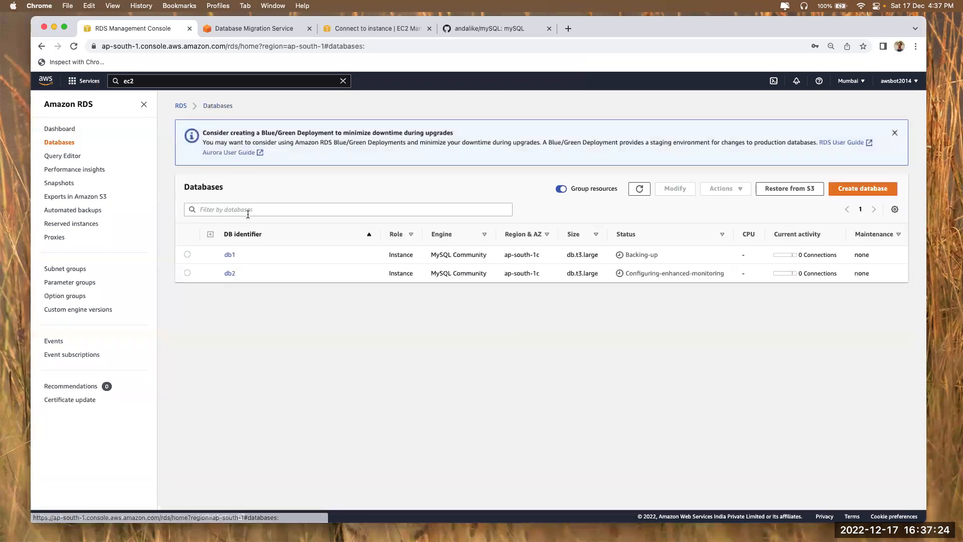
left_click(228, 257)
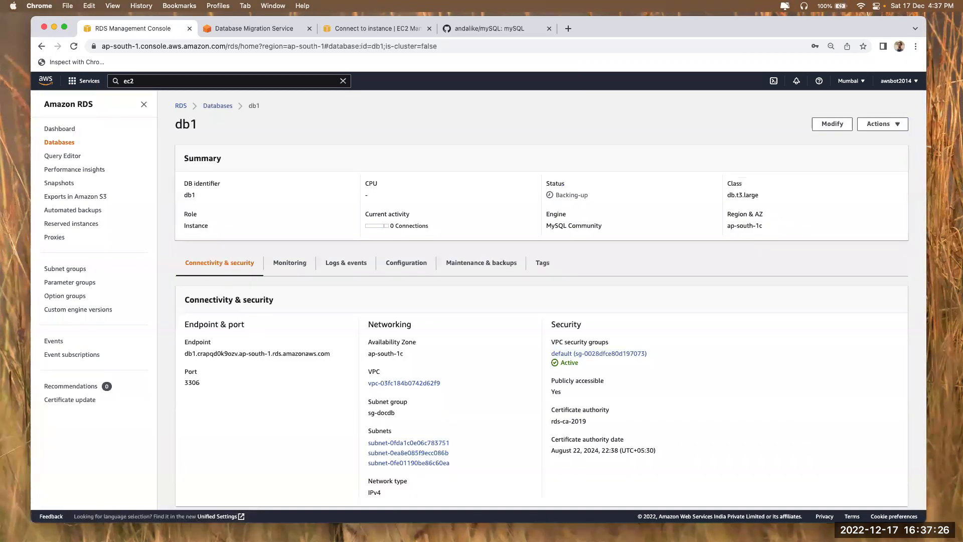
key("super+Tab")
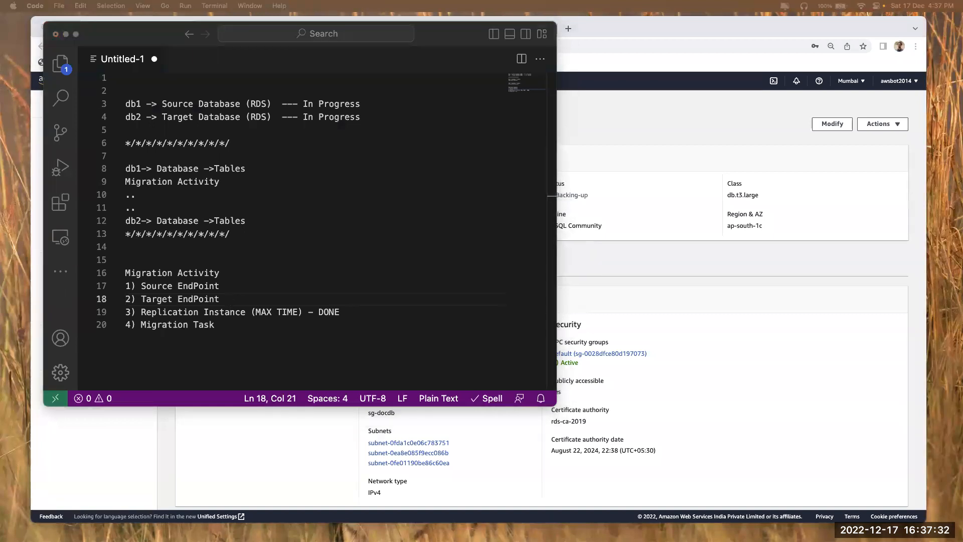
key("super+Tab")
left_click(264, 263)
Try a bare mysql command, then start typing 'mysql -u admin -p'
key("Return")
key("Return")
key("Return")
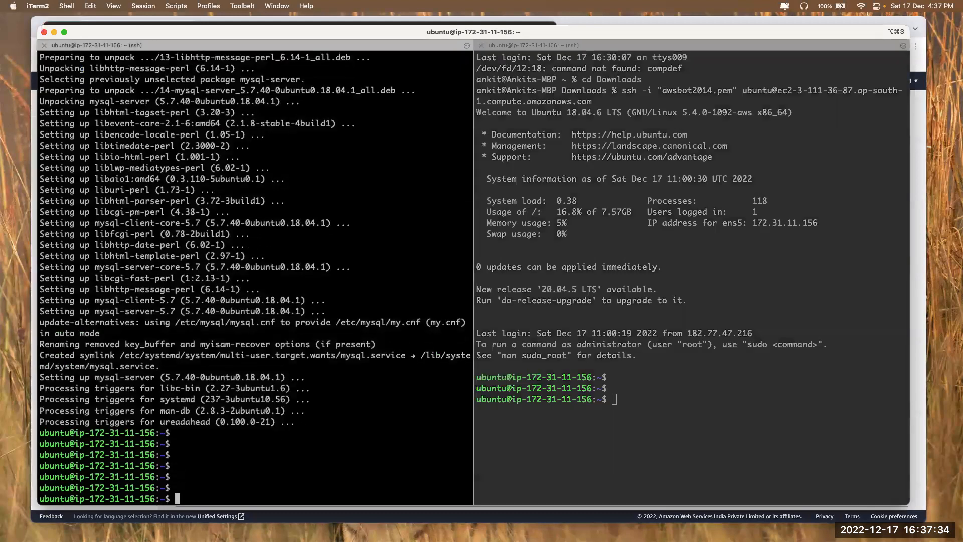
type("mysql")
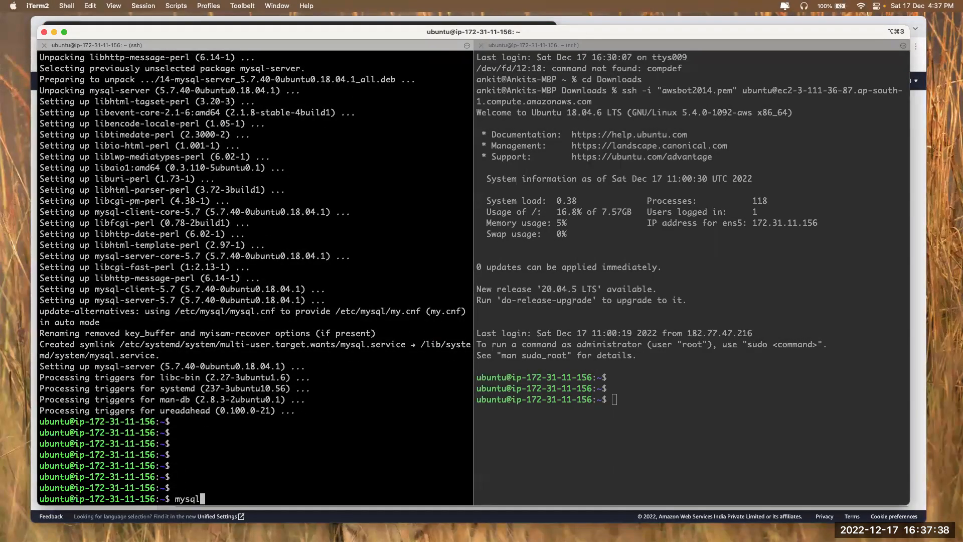
key("Return")
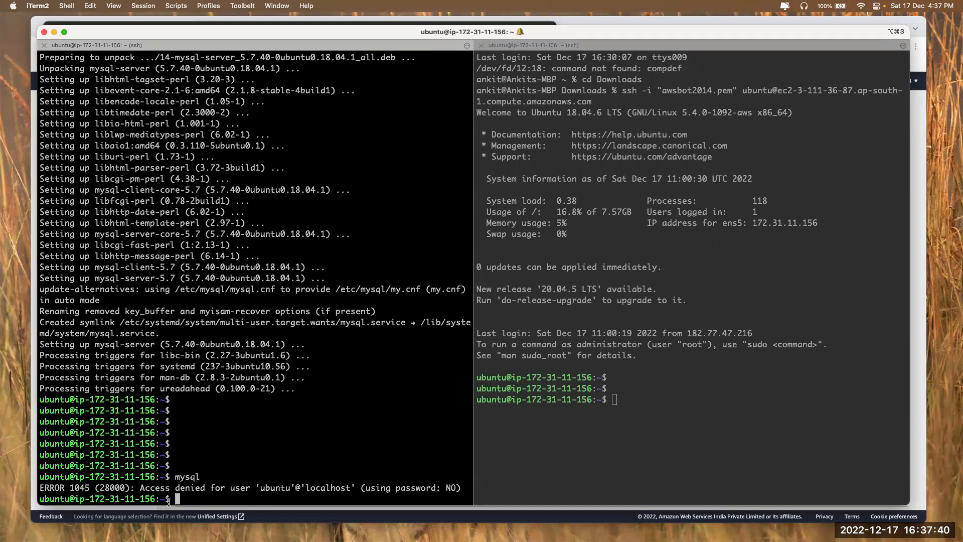
type("mys")
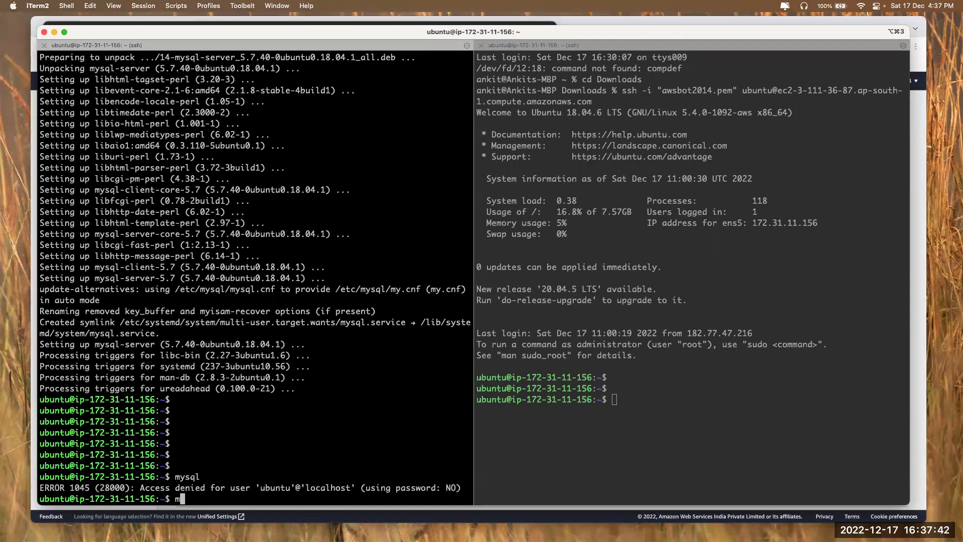
type("ql -u admin -p")
Paste db1's copied endpoint into the mysql command and retry it with -P 3306
key("super+Tab")
key("super+Tab")
key("super+Tab")
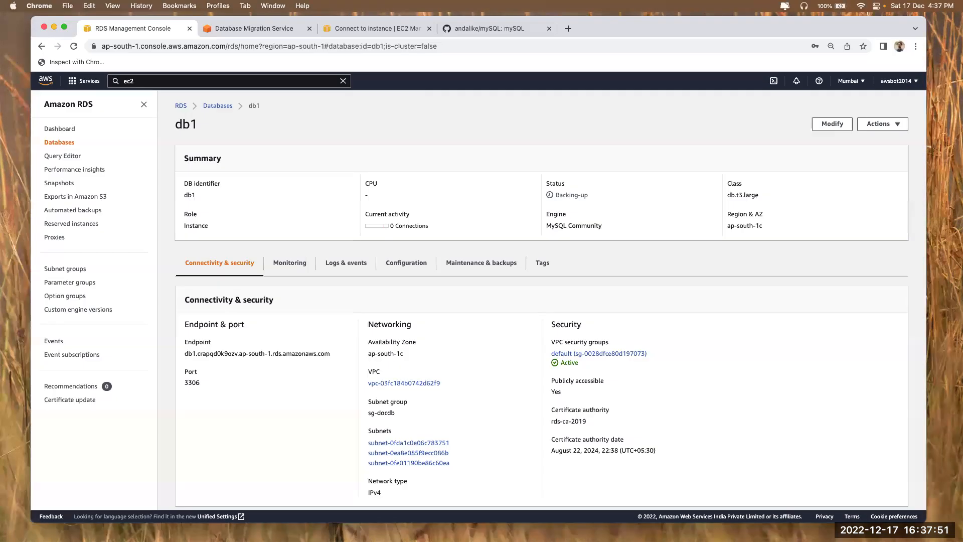
triple_click(200, 351)
key("super+c")
key("super+Tab")
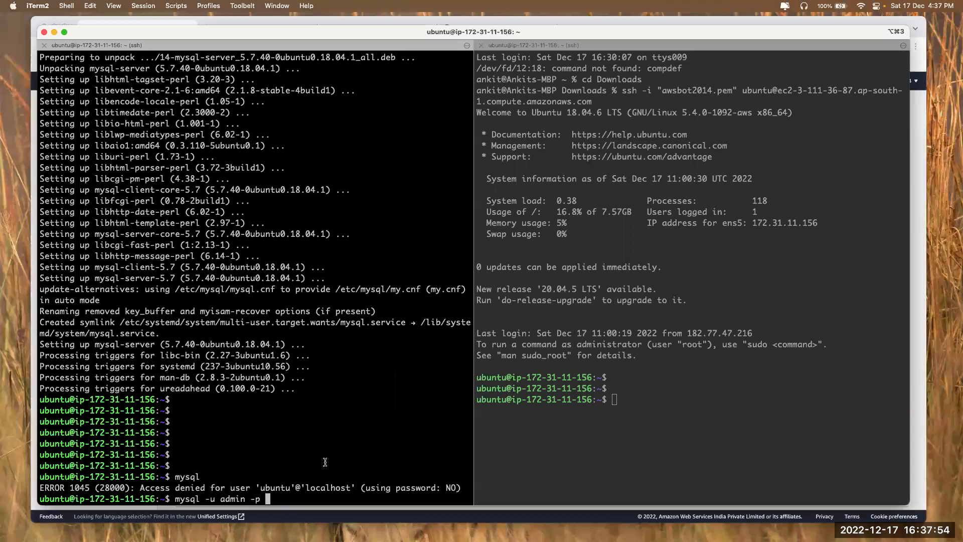
key("super+v")
key("Return")
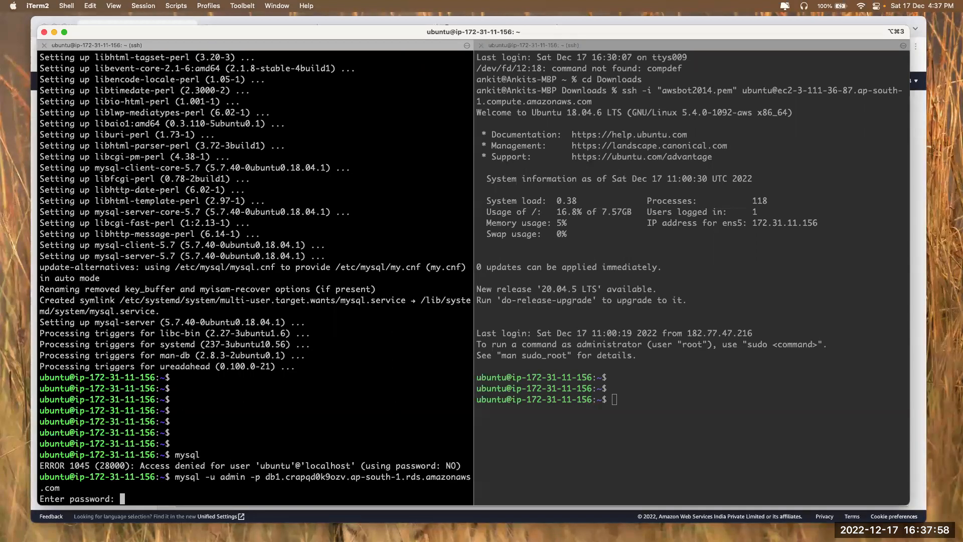
key("Return")
key("Return")
key("ctrl+c")
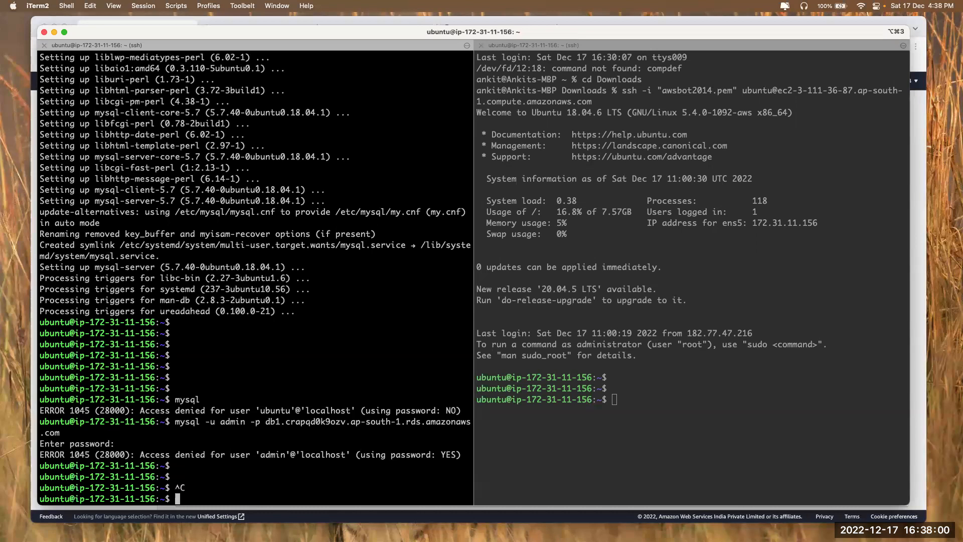
key("Up")
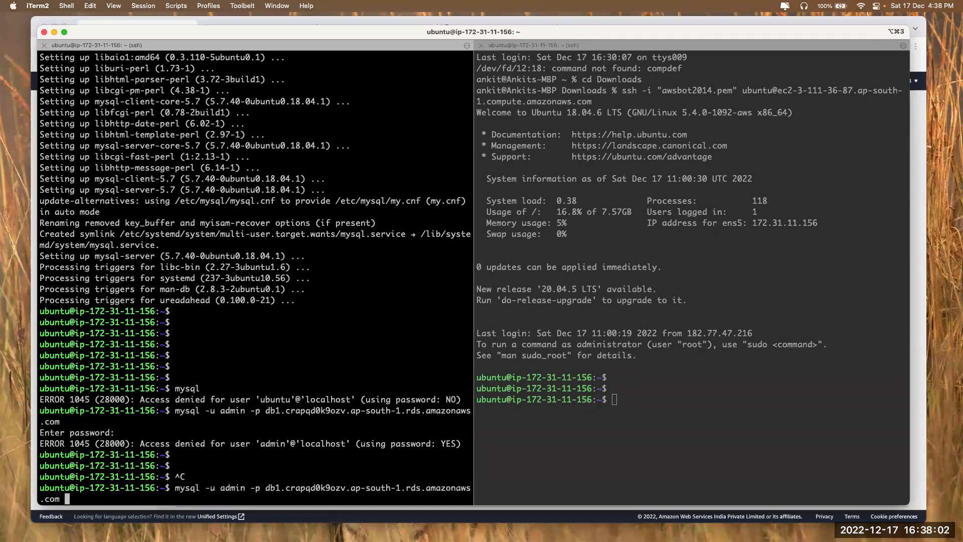
type("-P 3306")
key("Return")
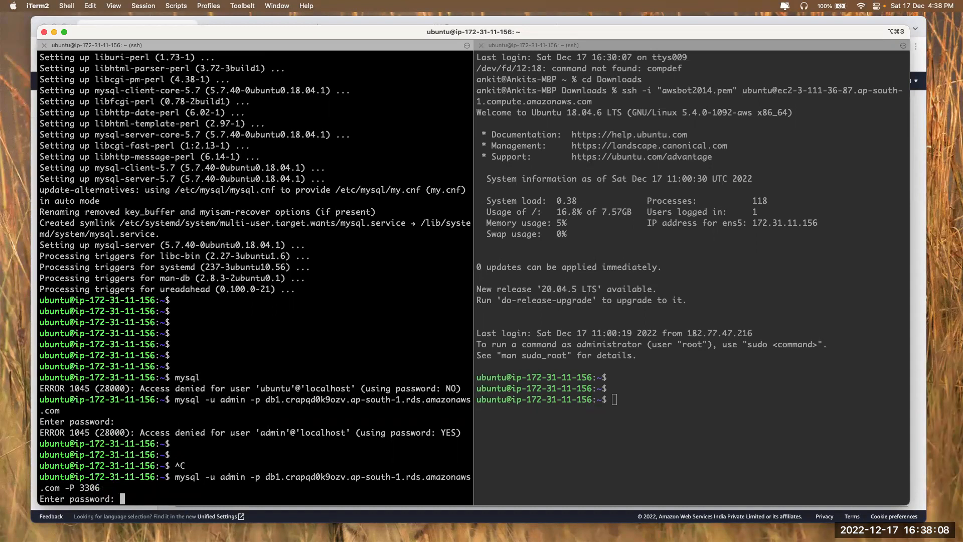
key("Return")
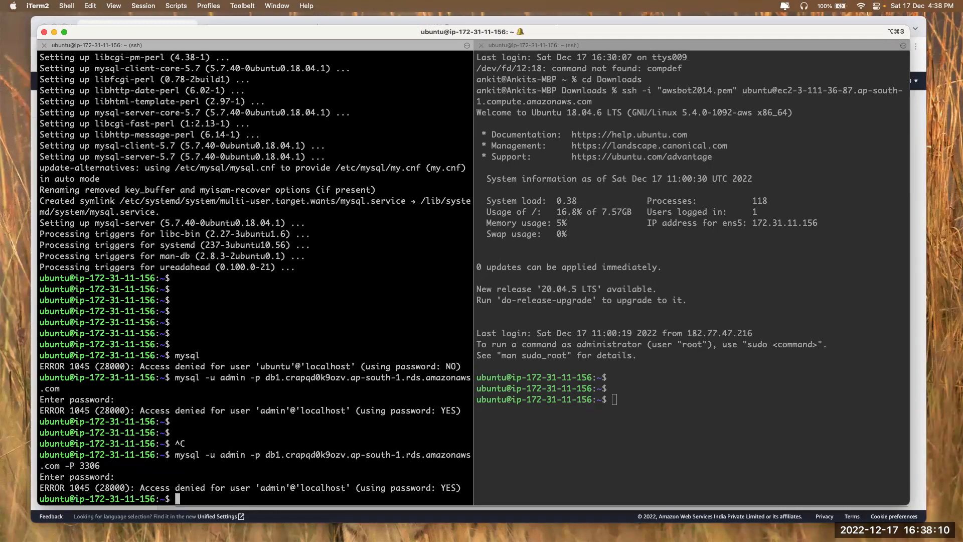
Add the missing -h flag before the hostname and log in to db1 (server 5.7.33)
key("Up")
key("Left")
key("Left")
key("Left")
key("Left")
key("Left")
key("Left")
key("Left")
key("Left")
key("Left")
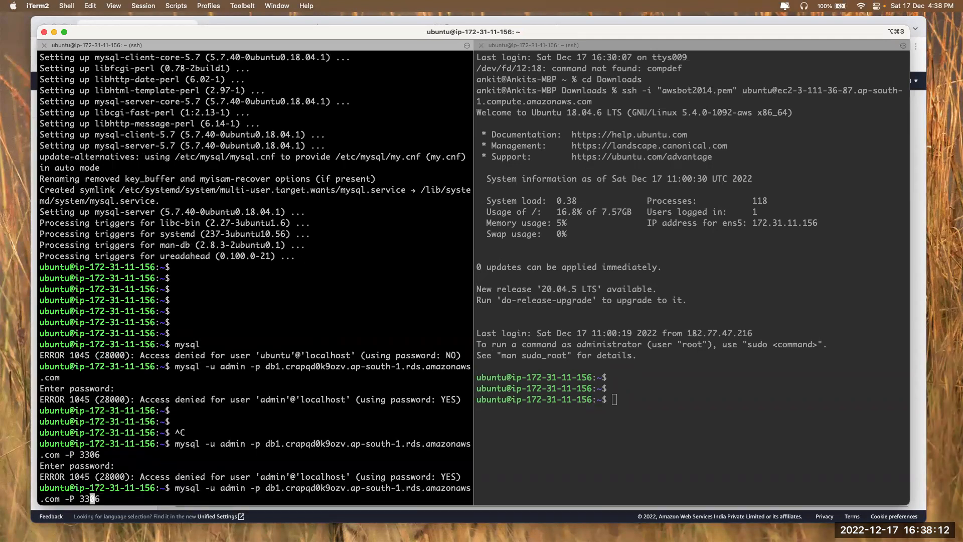
key("Left")
key("Left")
key("Left")
key("Left")
key("Left")
key("Left")
key("Left")
key("Left")
key("Left")
key("Left")
key("Left")
key("Left")
key("Left")
key("Left")
key("Left")
key("Left")
key("Left")
key("Left")
key("Left")
key("Left")
key("Left")
key("Left")
key("Left")
key("Left")
key("Left")
key("Left")
key("Left")
key("Left")
key("Left")
key("Left")
key("Left")
key("Left")
key("Left")
key("Left")
key("Left")
key("Left")
key("Left")
key("Left")
key("Left")
key("Left")
type("-h")
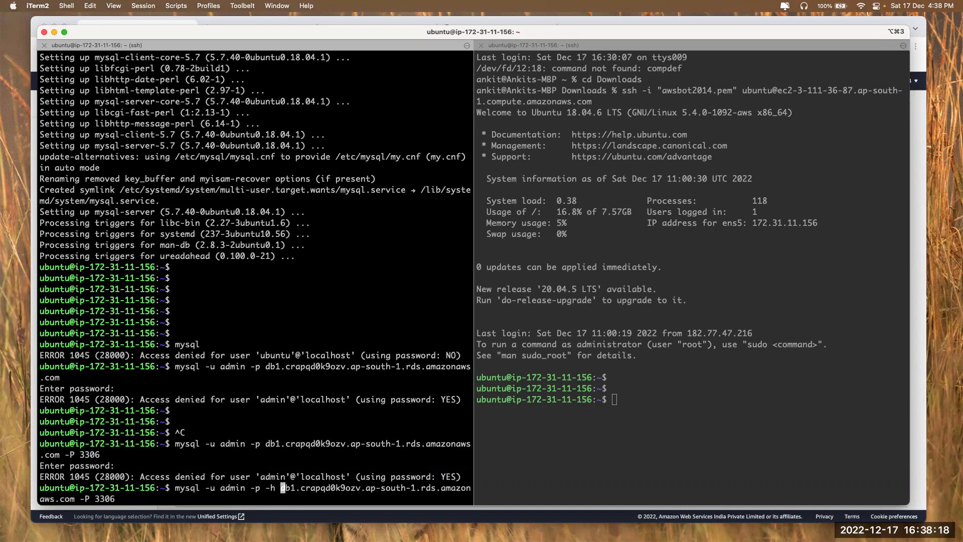
key("Return")
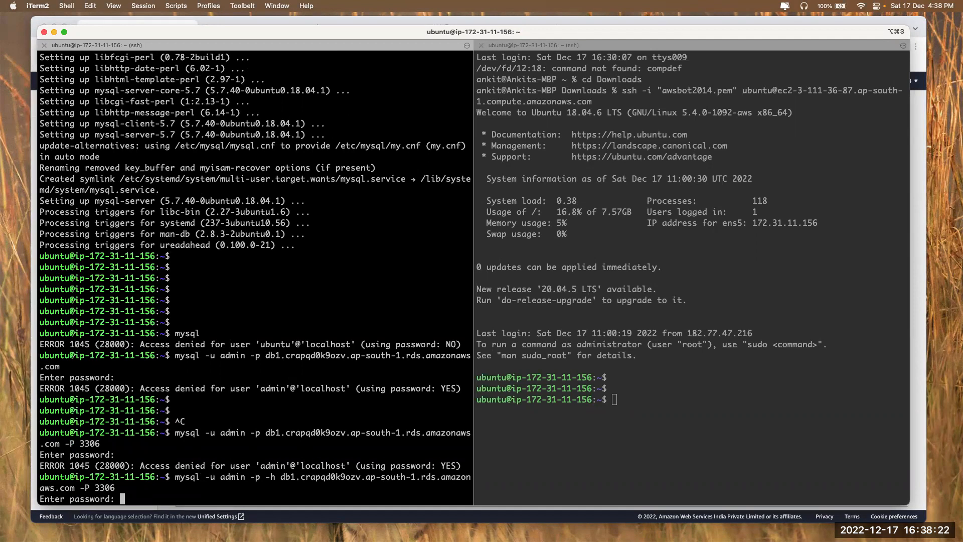
key("Return")
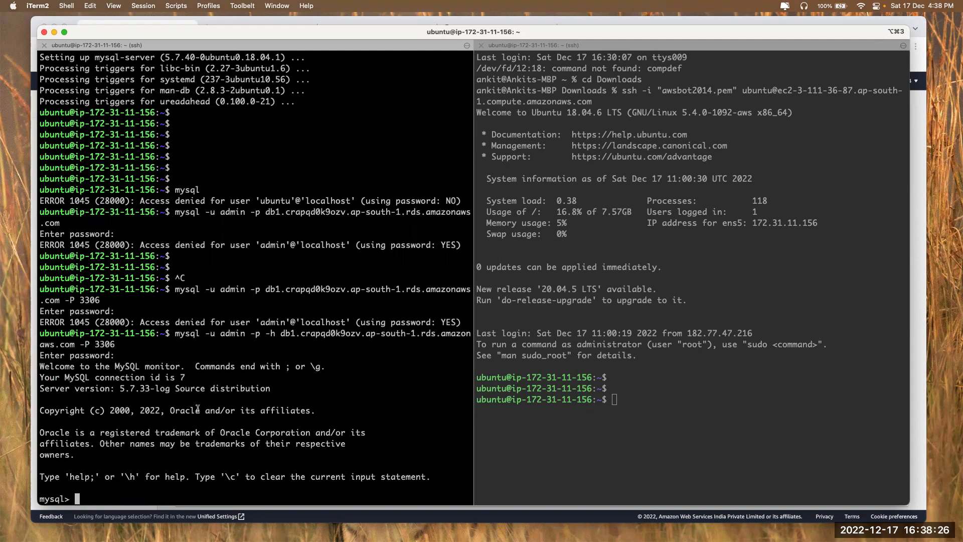
left_click_drag(120, 388, 150, 387)
Refresh the RDS list, then type 'mysql -u admin -p -h' in the second terminal session
key("super+Tab")
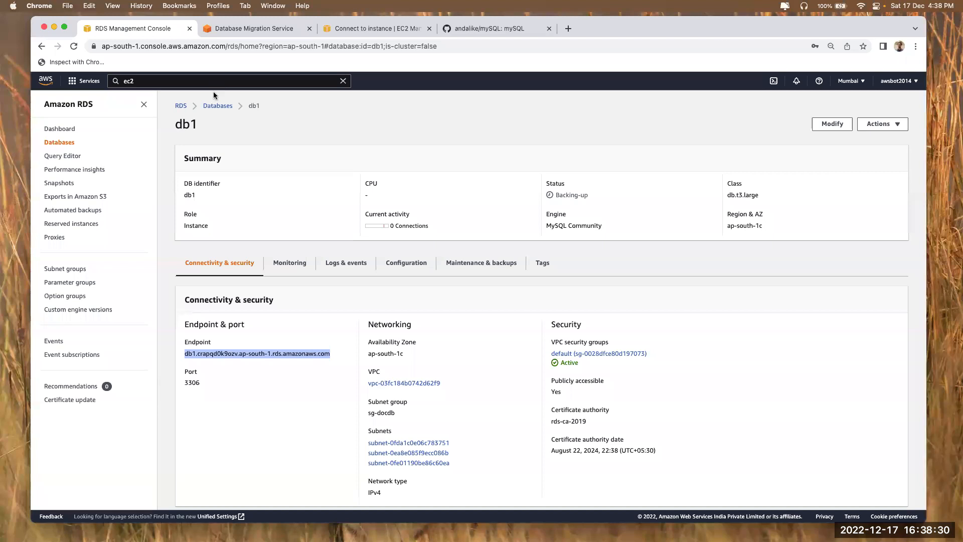
left_click(215, 105)
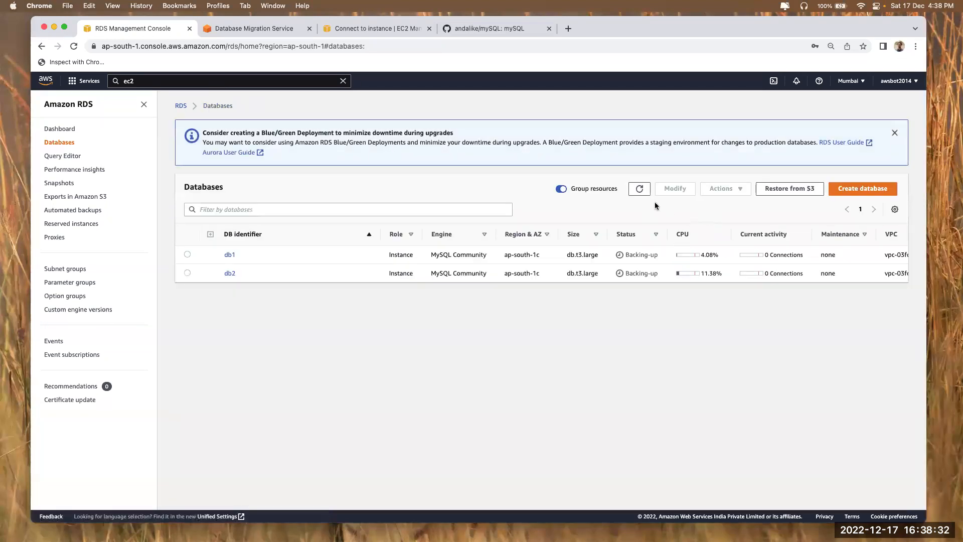
left_click(640, 189)
left_click_drag(700, 255, 718, 257)
key("super+Tab")
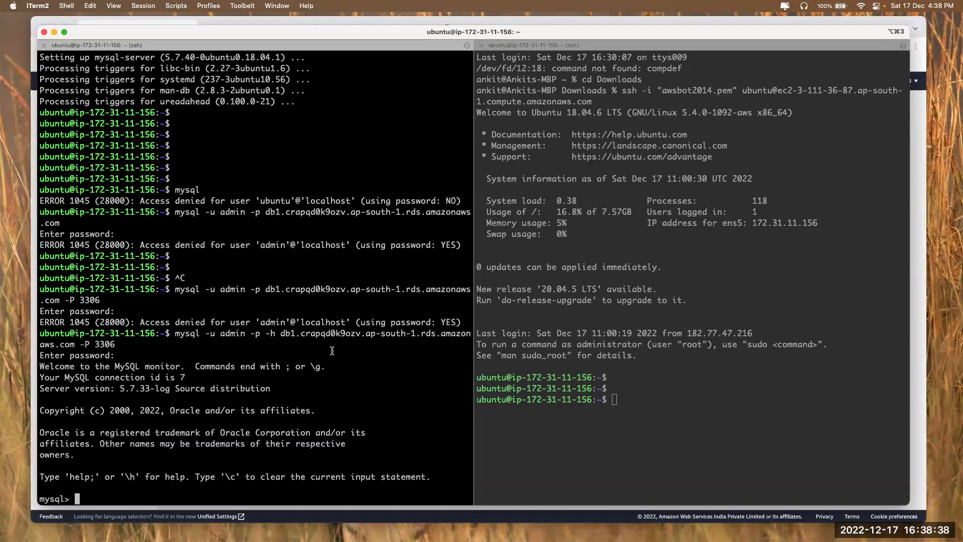
key("Return")
key("Return")
key("Return")
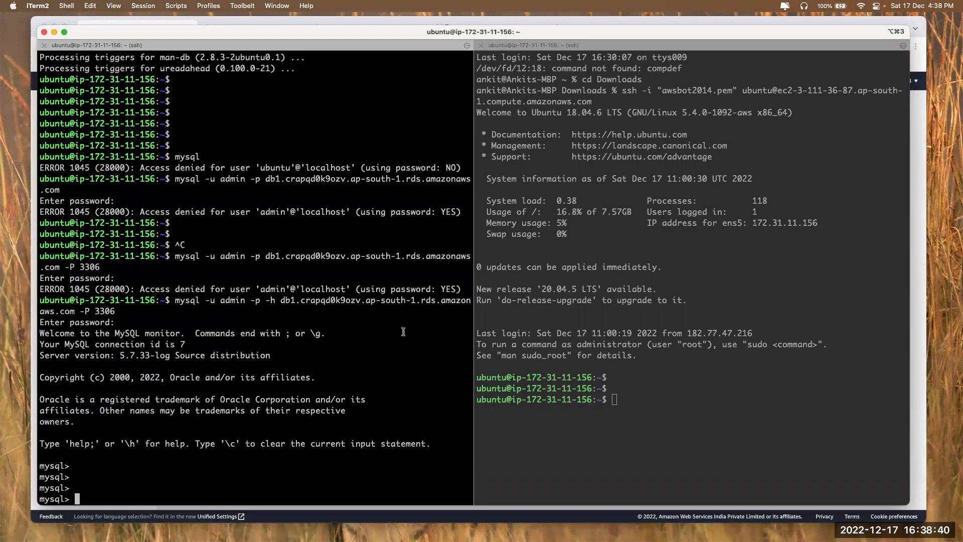
left_click(623, 387)
type("mysql -u admin -p ")
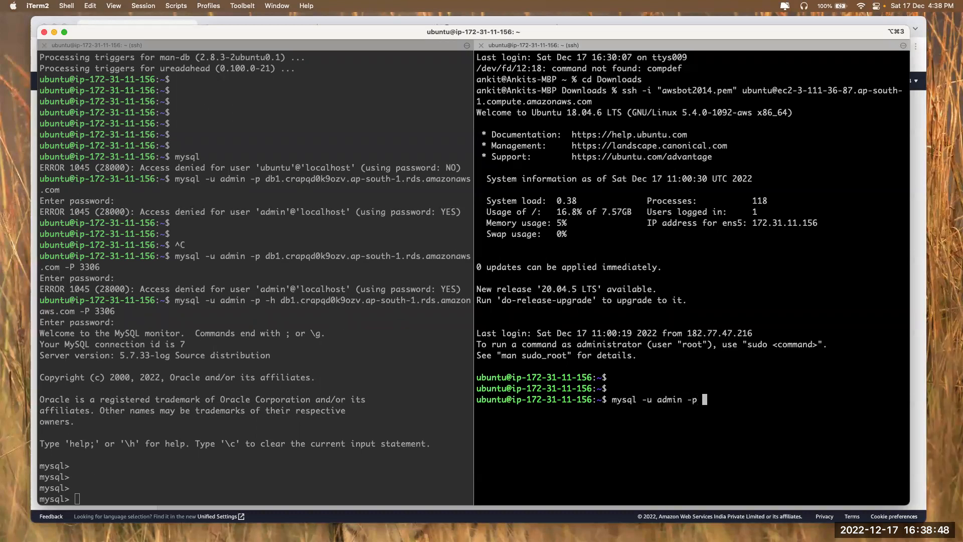
type("-h")
key("super+Tab")
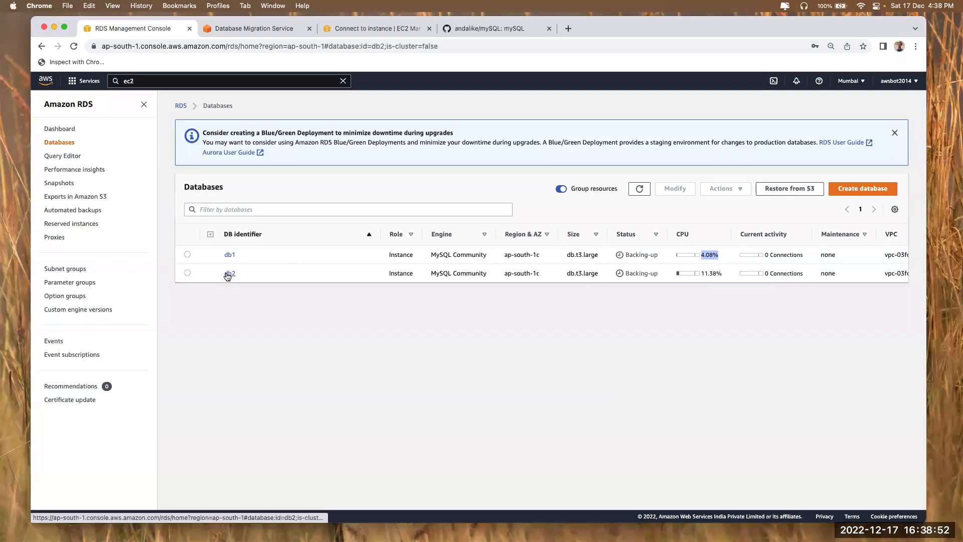
Copy db2's endpoint as plain text and paste it into the terminal's mysql command
left_click(230, 273)
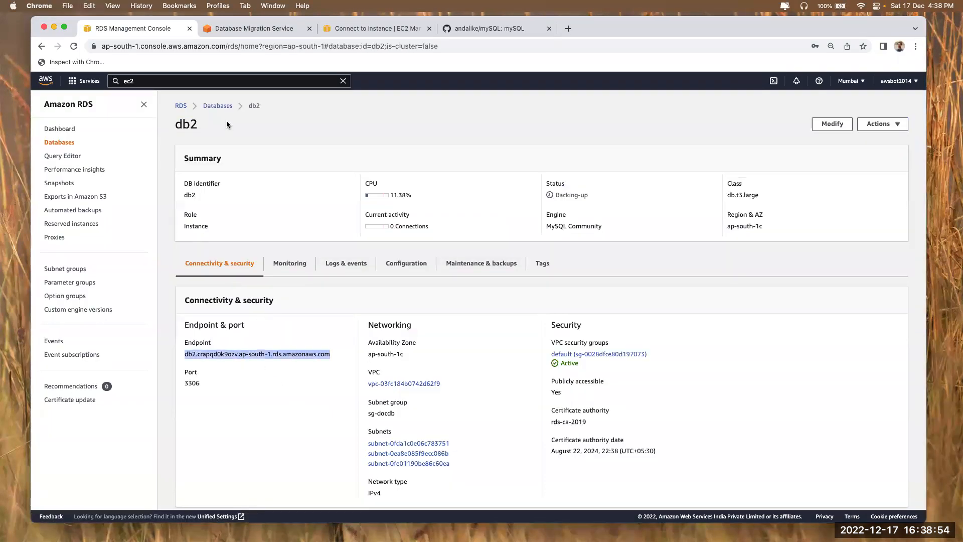
left_click(211, 46)
key("super+v")
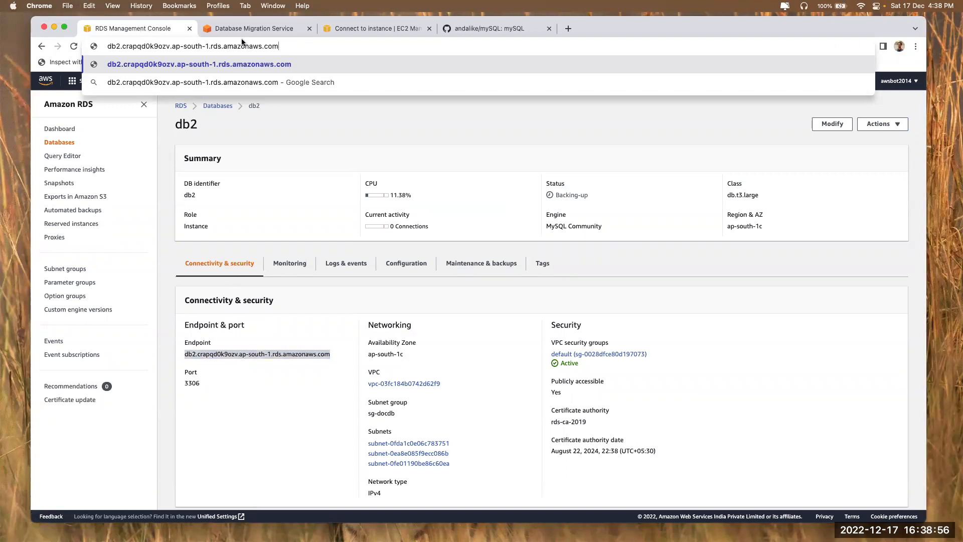
key("super+a")
key("super+c")
key("super+Tab")
key("super+v")
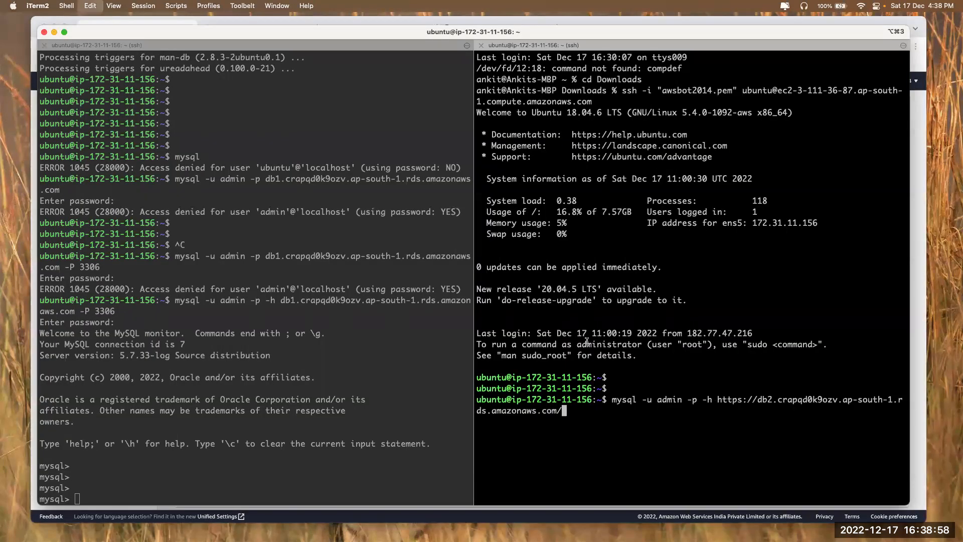
key("BackSpace")
key("Left")
key("Left")
key("Left")
key("Left")
key("Left")
key("Left")
key("Left")
key("Left")
key("Left")
key("Left")
key("Left")
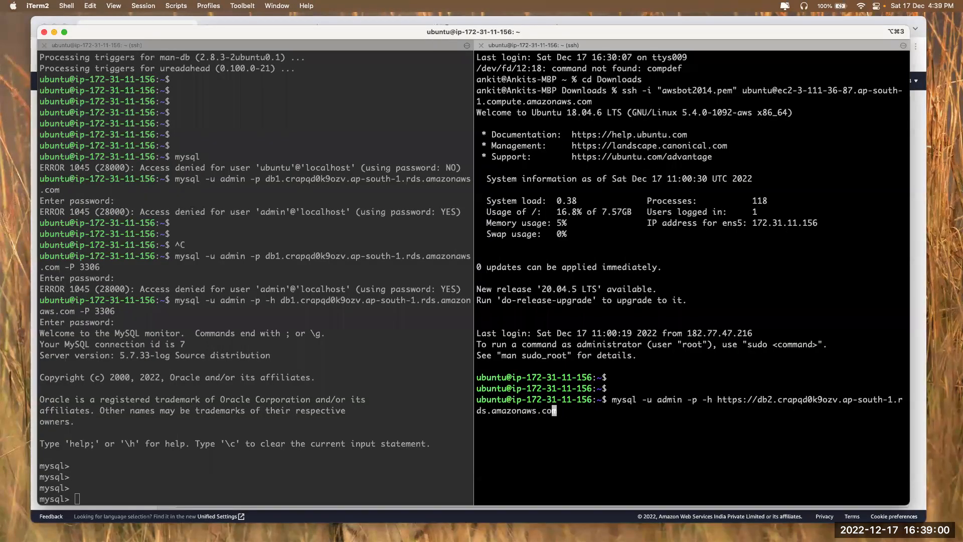
key("Left")
key("Left")
key("Left")
key("Left")
key("Left")
key("Left")
key("Left")
key("Left")
key("Left")
key("Left")
key("Left")
key("Left")
key("Left")
key("Left")
key("Left")
key("Left")
key("Left")
key("Left")
key("Left")
key("Left")
key("Left")
key("Left")
key("Left")
key("Left")
key("Left")
key("Left")
key("Left")
key("Left")
key("Left")
key("Left")
key("BackSpace")
key("BackSpace")
key("BackSpace")
key("BackSpace")
key("BackSpace")
key("BackSpace")
key("BackSpace")
key("BackSpace")
key("Right")
key("Right")
key("Right")
key("Right")
key("Right")
key("Right")
key("Right")
key("Right")
key("Right")
key("Right")
key("Right")
key("Right")
key("Right")
key("Right")
key("Right")
key("Right")
key("Right")
key("Right")
key("Right")
key("Right")
key("Right")
key("Right")
key("Right")
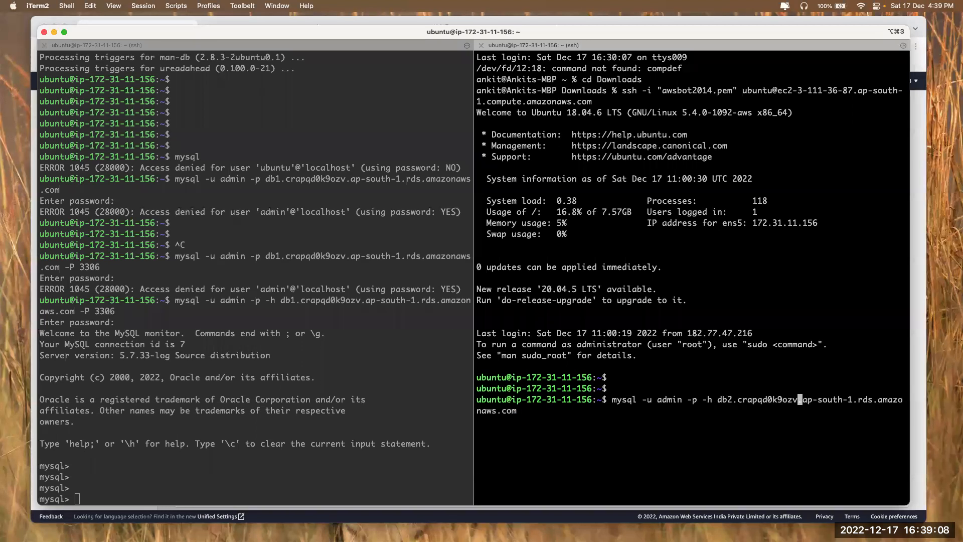
key("Right")
key("Right")
key("Right")
key("Right")
key("Right")
key("Right")
key("Right")
key("Right")
key("Right")
key("Right")
key("Right")
key("Right")
key("Right")
key("Right")
key("Right")
key("Right")
key("Right")
key("Right")
key("Right")
type("-P 3306")
key("Return")
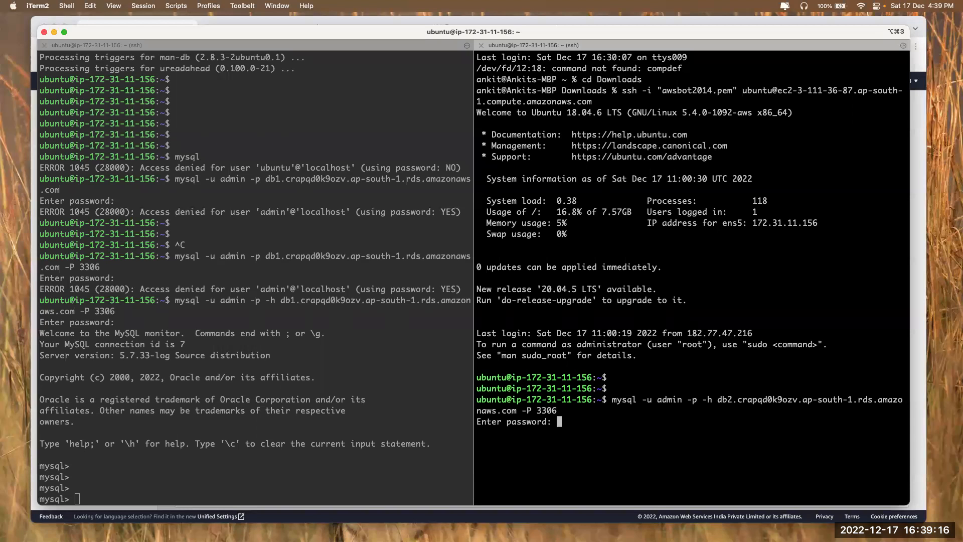
key("Return")
Compare the db1 and db2 host names across the two terminal sessions
left_click(302, 395)
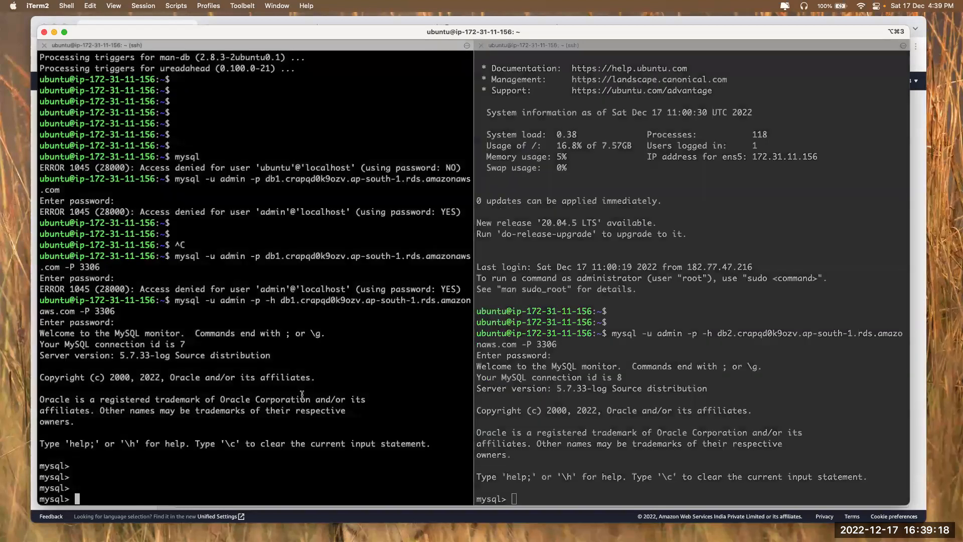
left_click(622, 421)
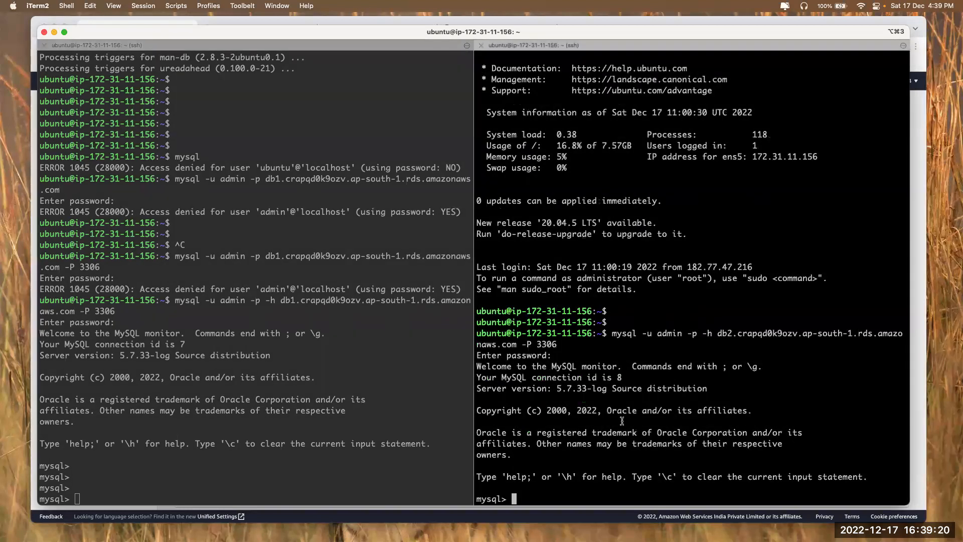
left_click(372, 395)
left_click(626, 376)
left_click_drag(741, 333, 757, 333)
left_click(282, 296)
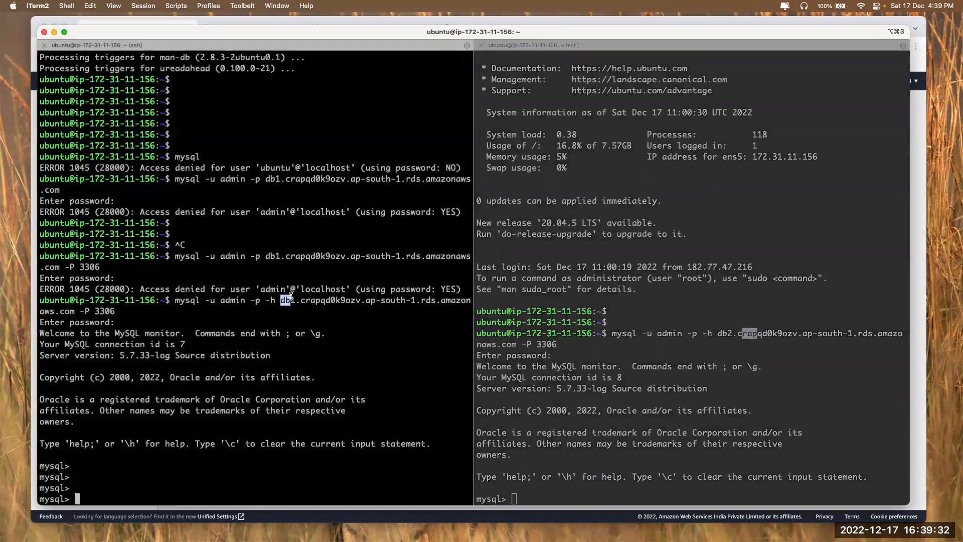
double_click(289, 300)
left_click(289, 300)
left_click(743, 341)
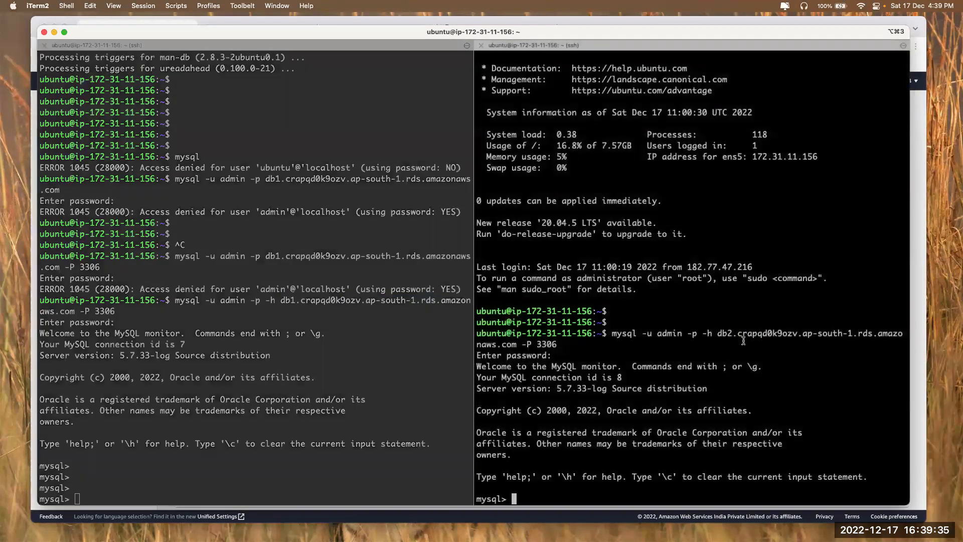
left_click(325, 334)
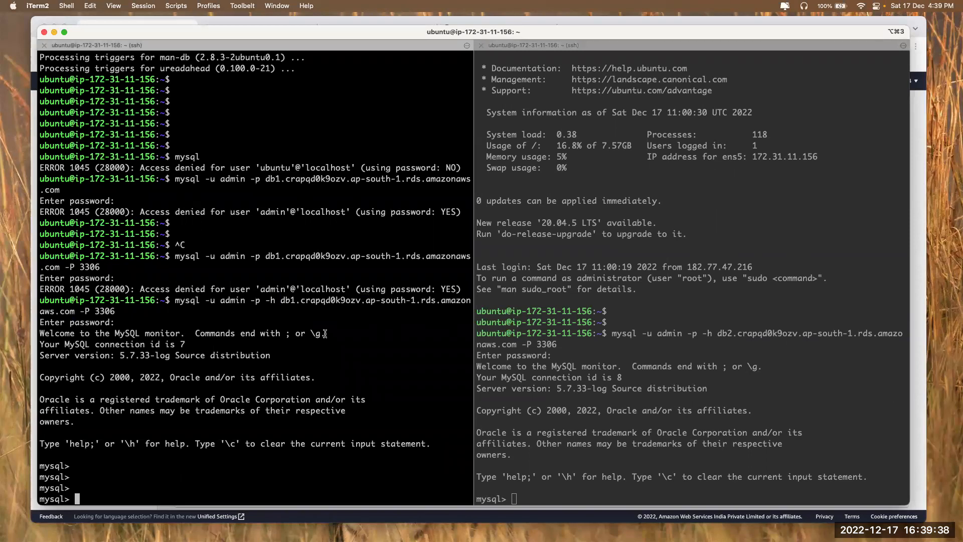
key("super+Tab")
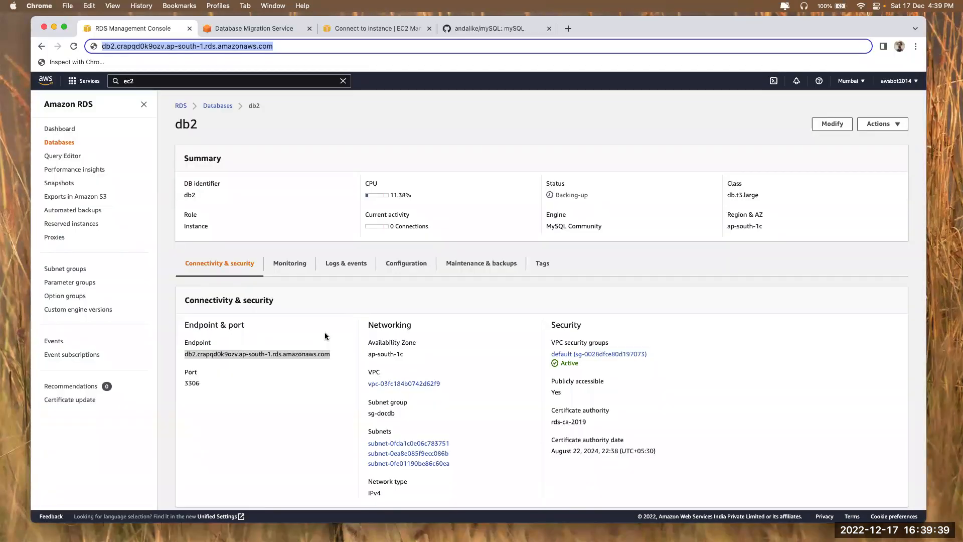
Search 'mysql insert data' and open the INSERT Statement docs for version 5.7
left_click(568, 29)
type("mysql")
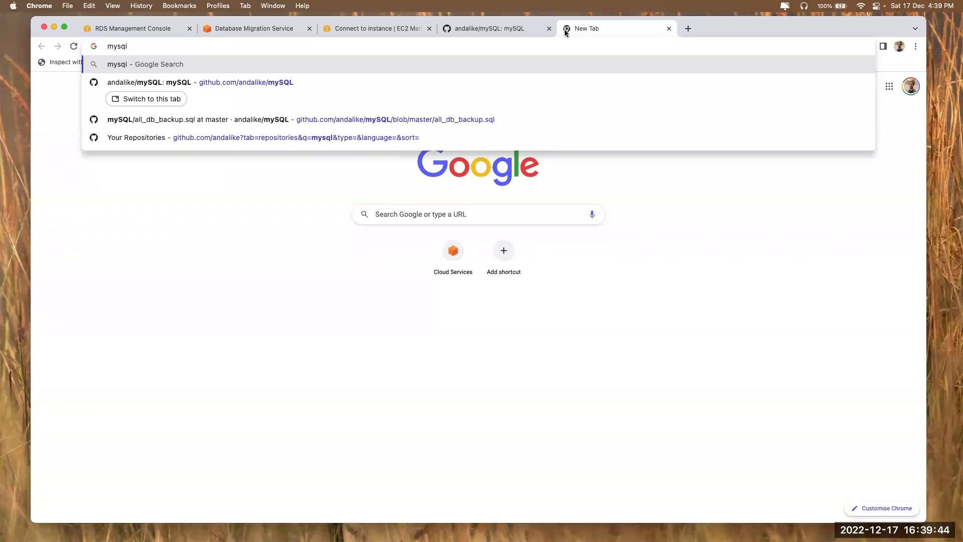
type(" insert ")
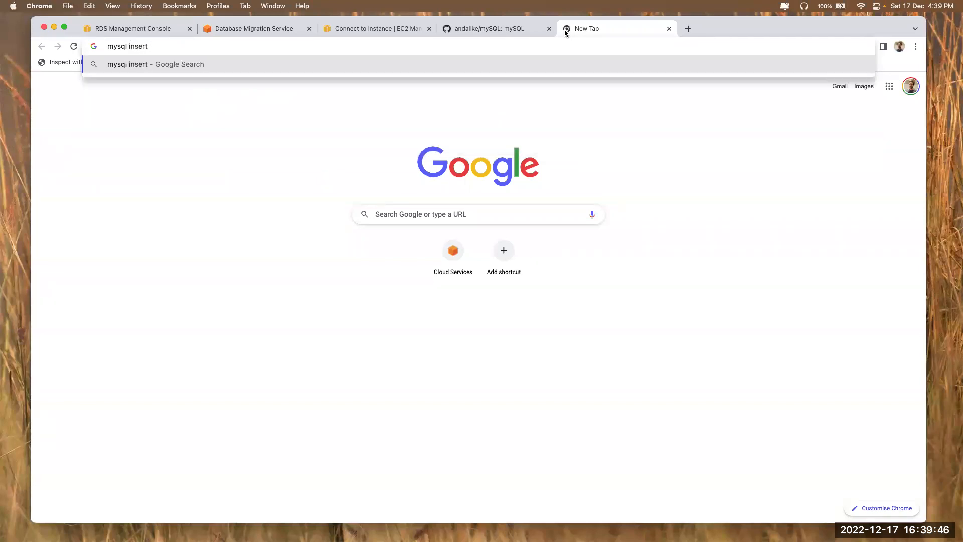
type("data")
key("Return")
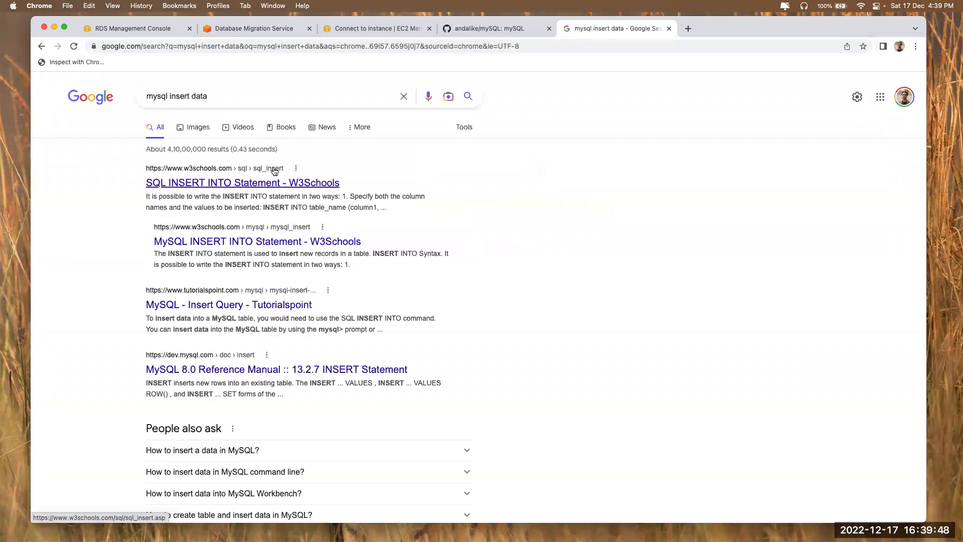
left_click(209, 362)
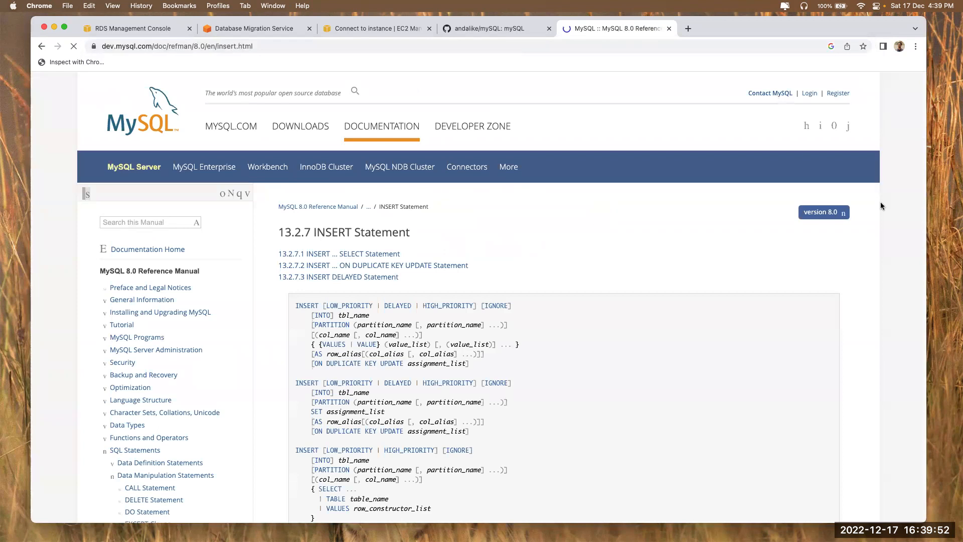
mouse_move(833, 214)
left_click(807, 227)
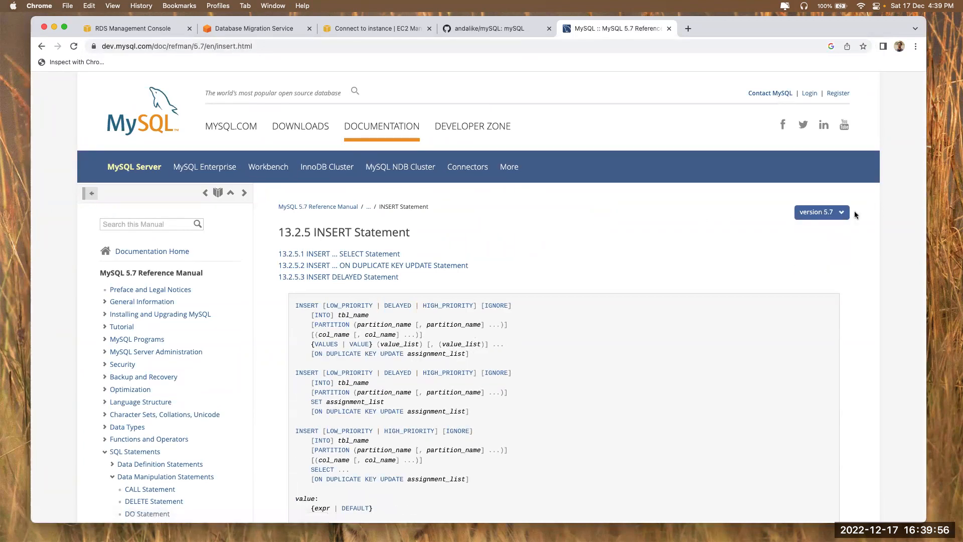
scroll(157, 386, "down", 5)
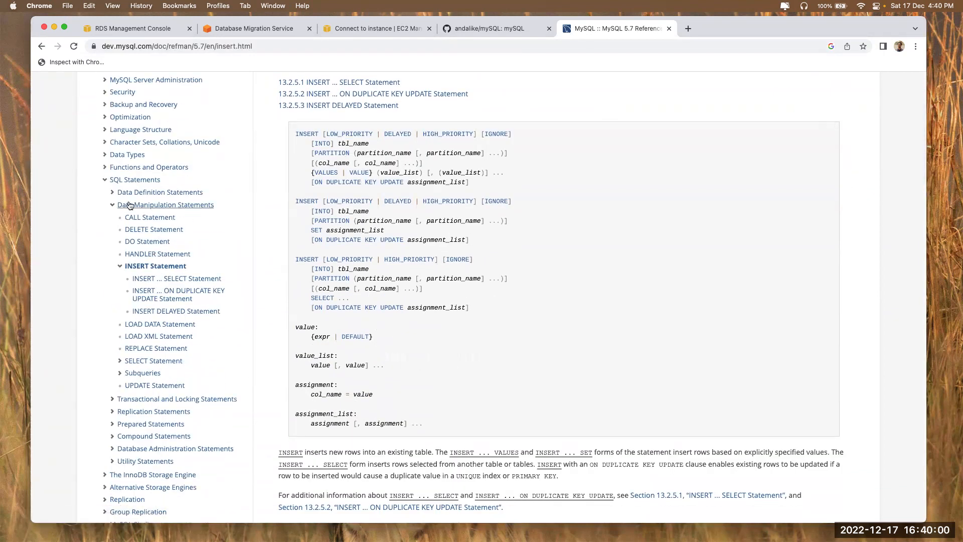
scroll(150, 206, "up", 3)
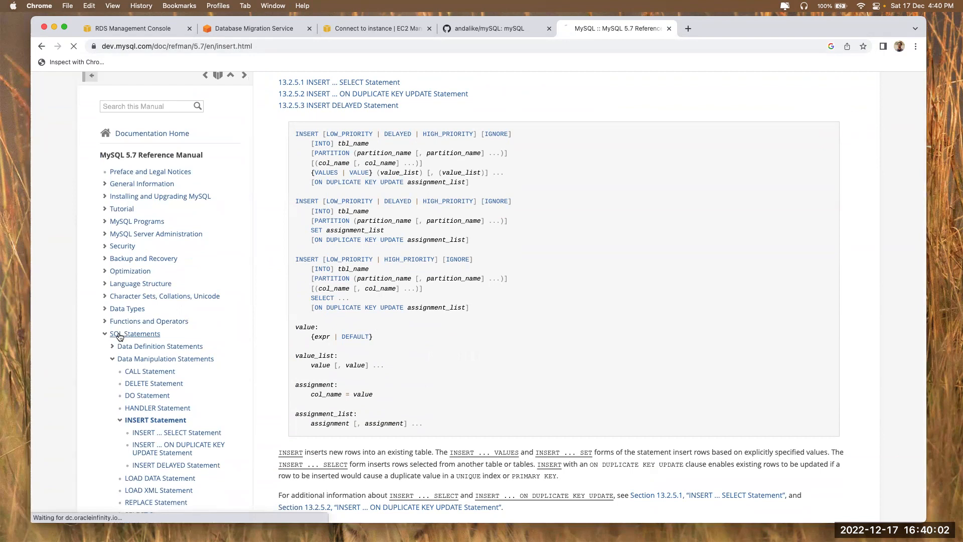
left_click(134, 333)
Search 'insert into mysql', open the INSERT reference, then read the TABLE Statement page
left_click(304, 46)
type("add")
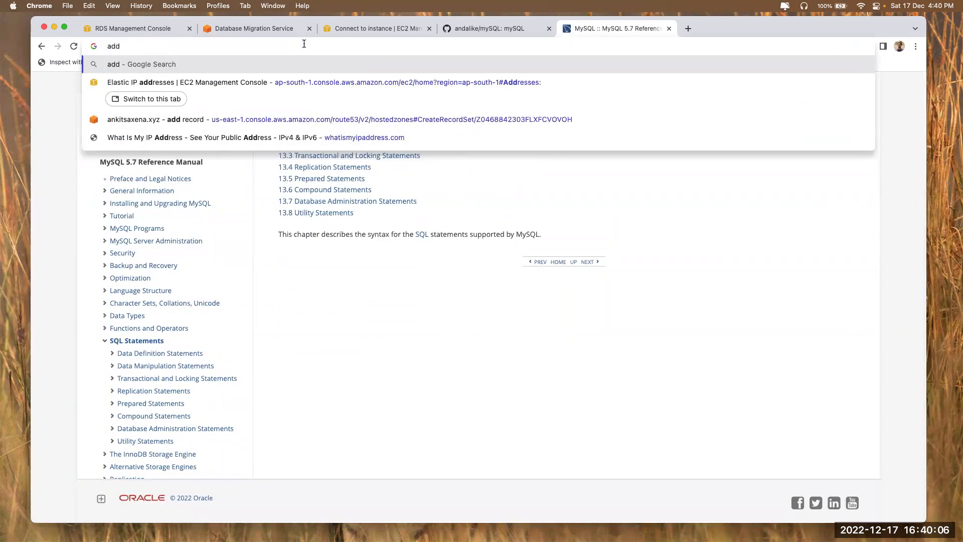
type(" da")
key("super+a")
type("inser")
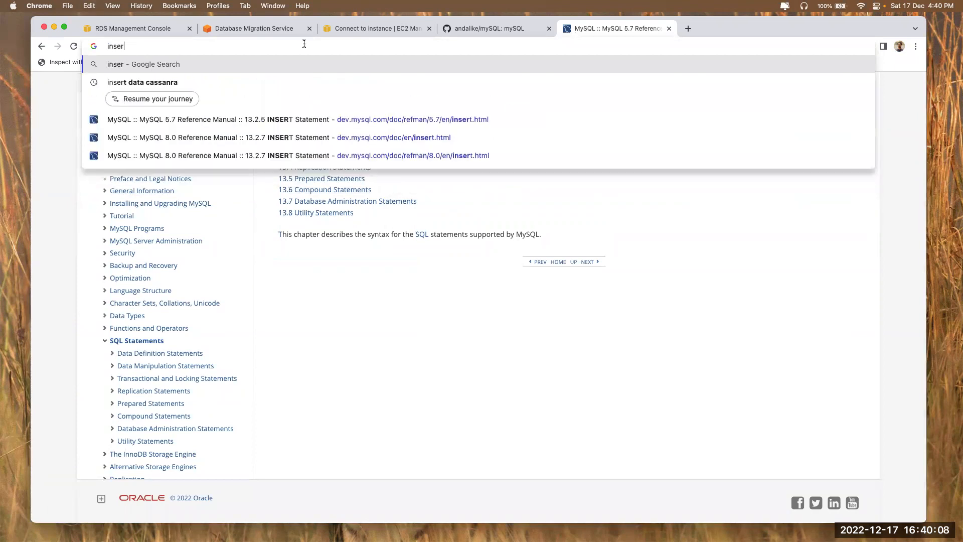
type("t into mysql")
key("Return")
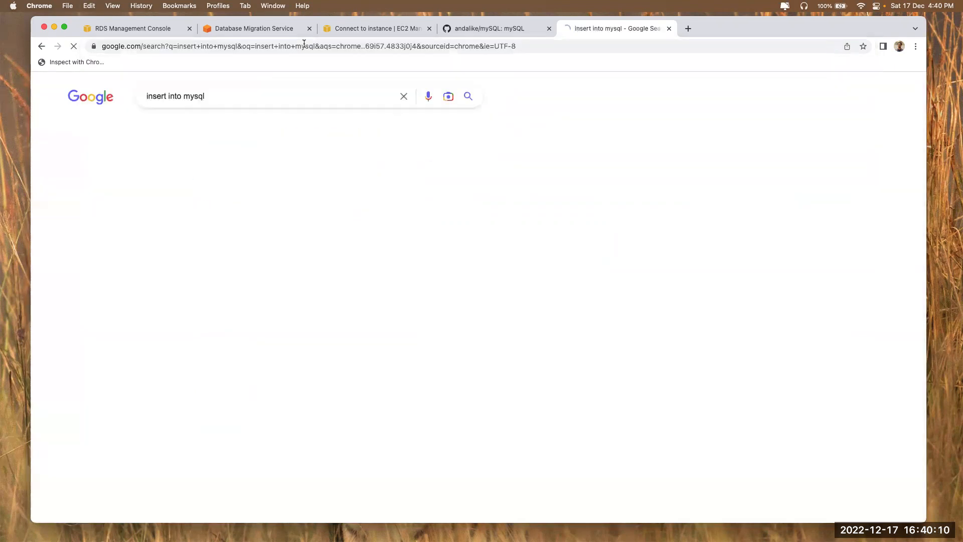
left_click(224, 304)
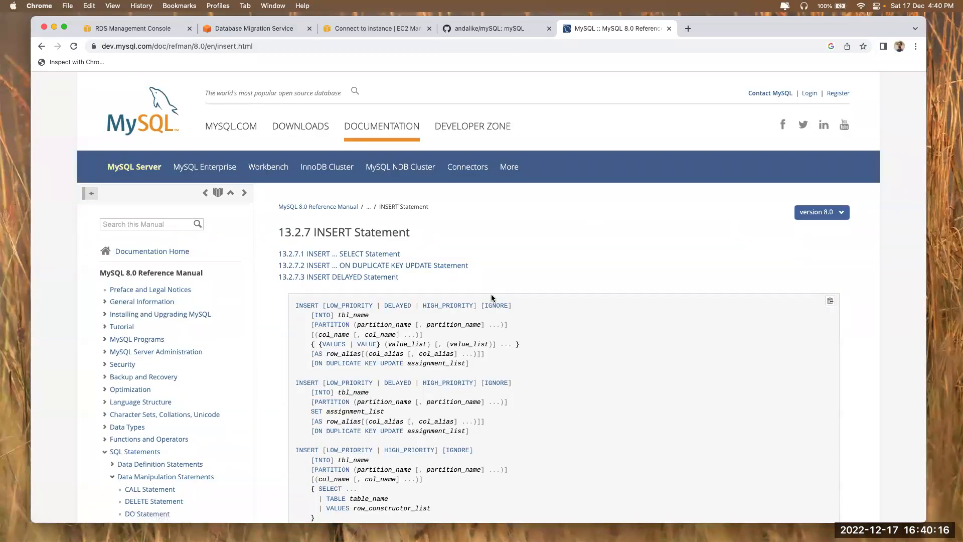
scroll(198, 384, "down", 6)
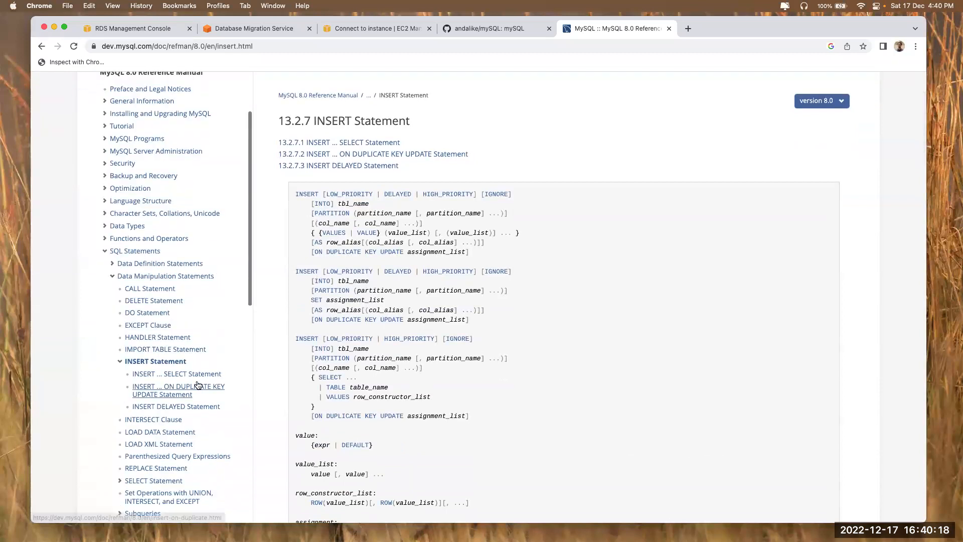
scroll(150, 360, "down", 4)
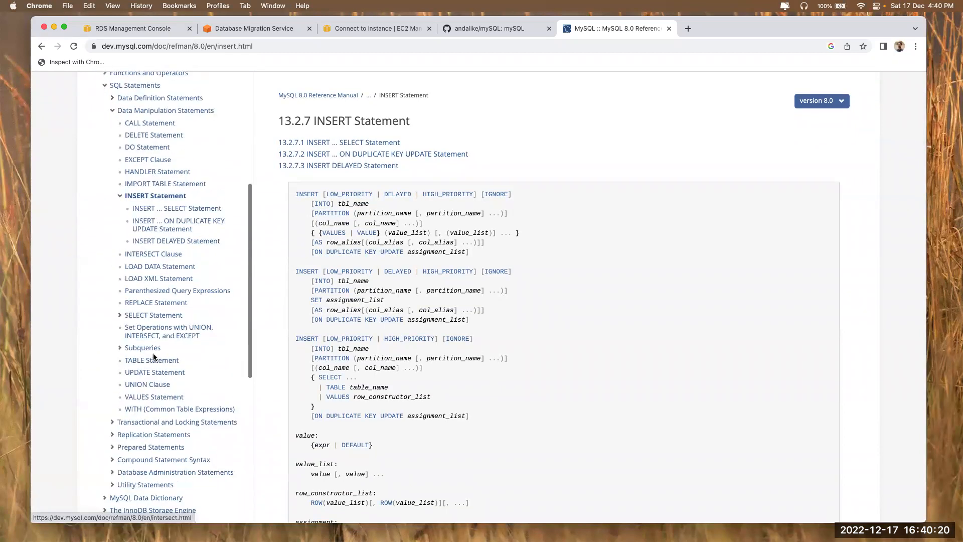
left_click(146, 360)
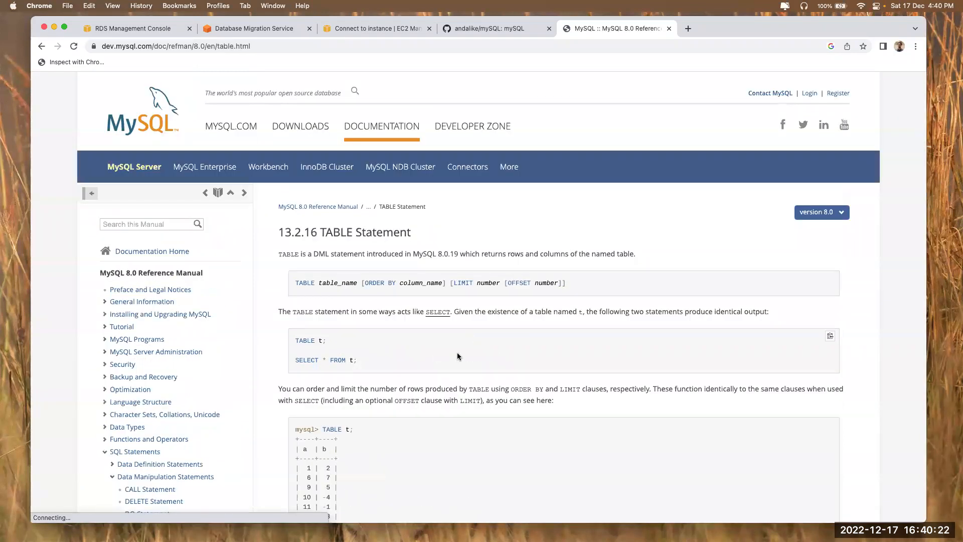
scroll(458, 357, "down", 2)
scroll(364, 252, "down", 5)
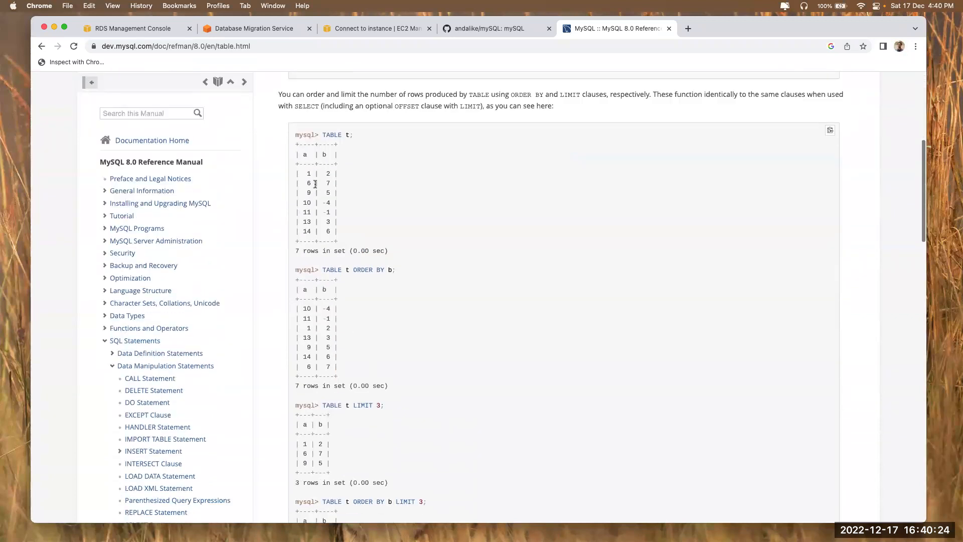
Search the web for 'create database mysql'
left_click(271, 46)
type("cr")
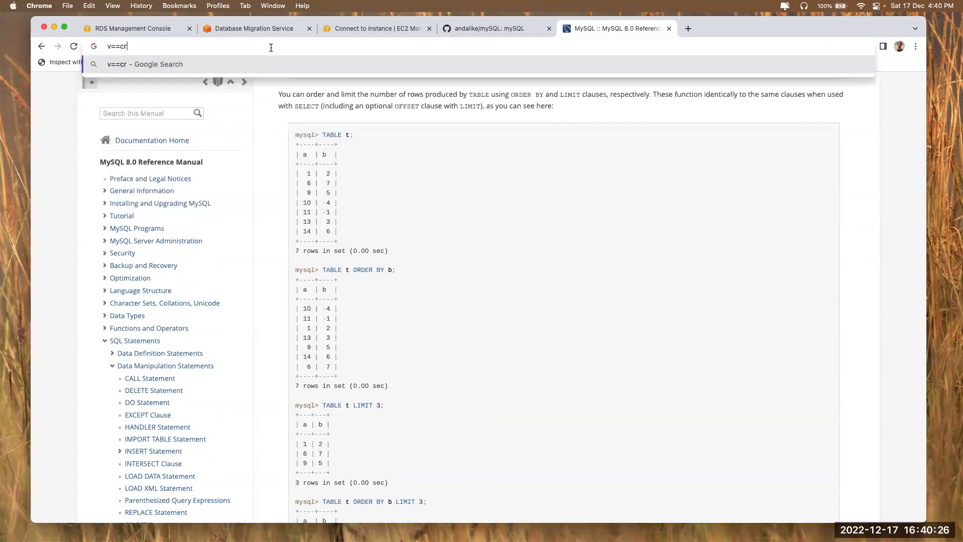
type("eate ")
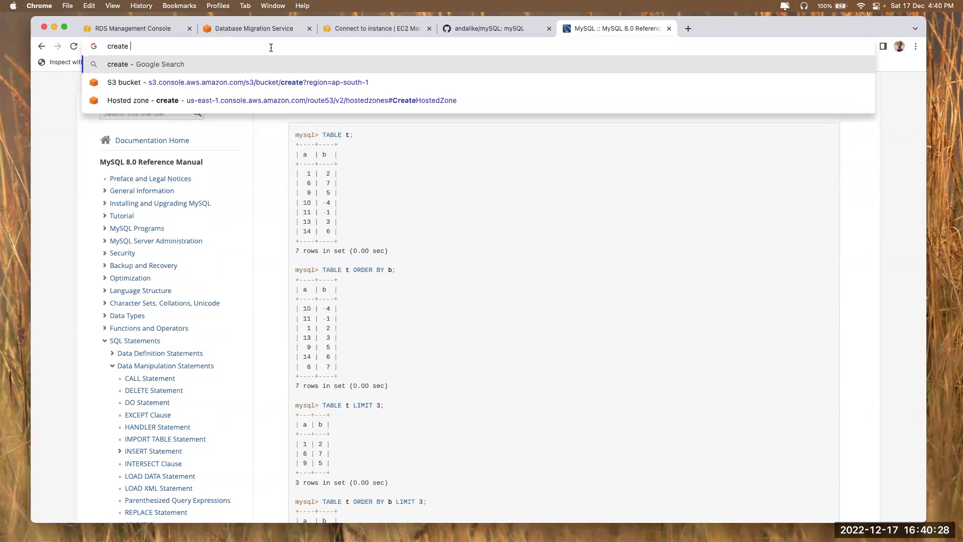
type("database mysql")
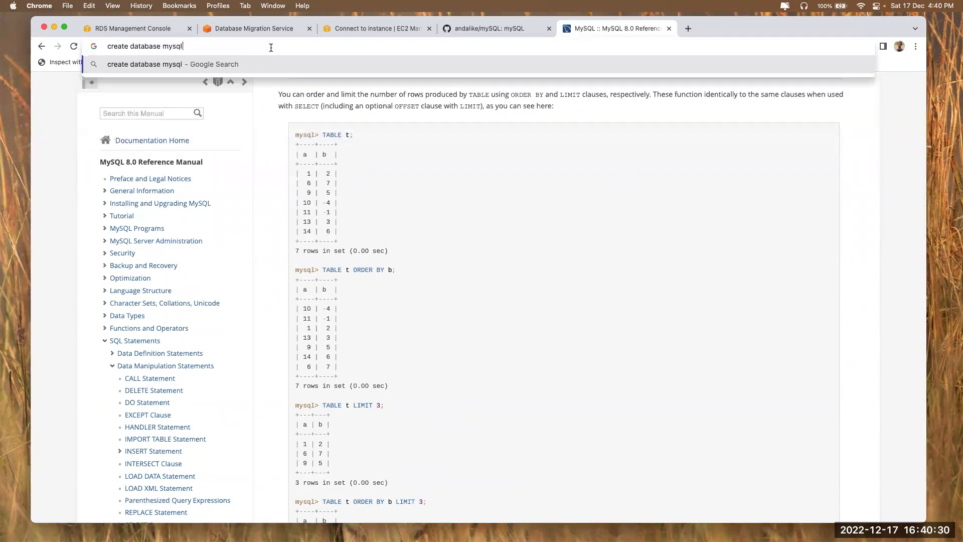
key("Return")
Open the MySQL 5.7 manual page 'Creating and Selecting a Database'
scroll(256, 311, "down", 1)
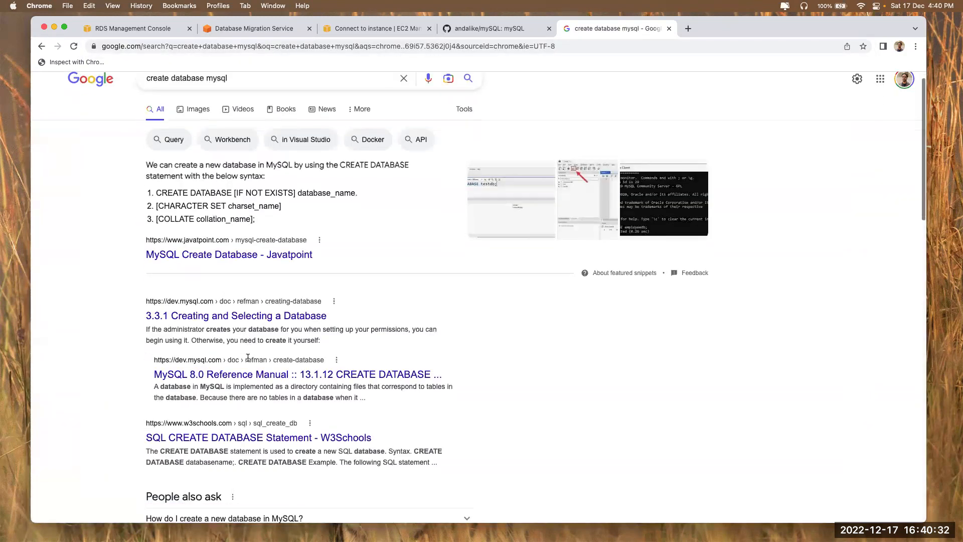
left_click(250, 316)
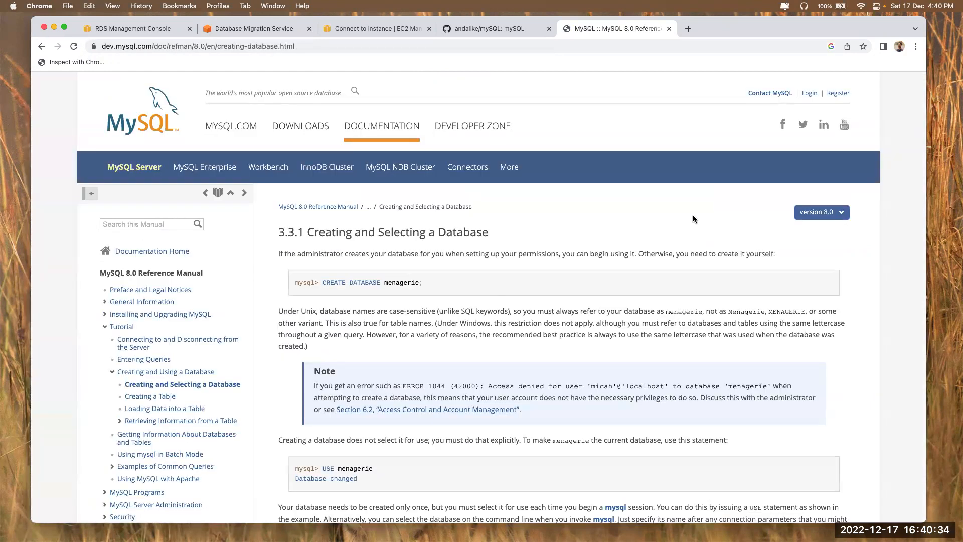
left_click(819, 213)
left_click(805, 227)
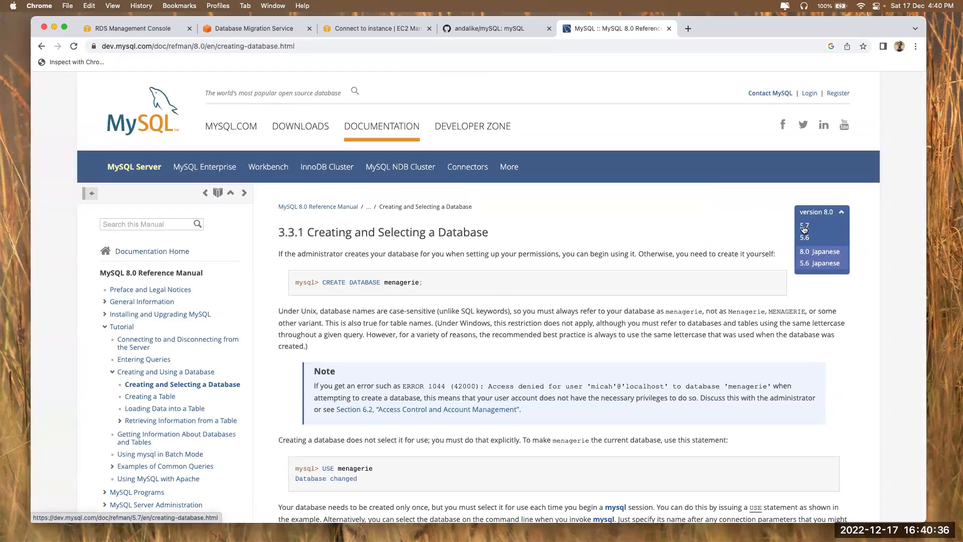
Run the manual's CREATE DATABASE menagerie statement on db1
scroll(449, 233, "down", 5)
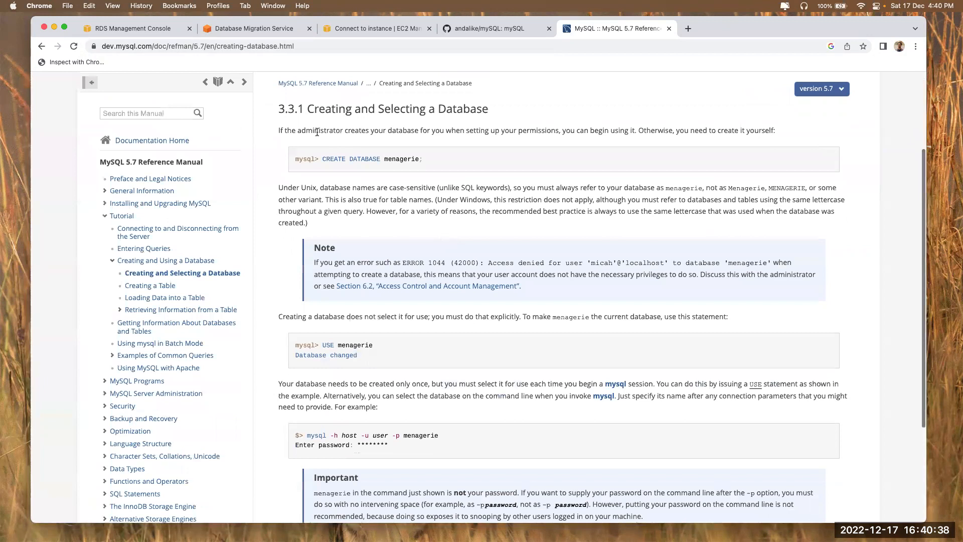
left_click_drag(321, 159, 479, 159)
key("super+c")
key("super+Tab")
key("super+v")
key("Return")
Run USE menagerie on db1, copied from the manual
key("super+Tab")
left_click_drag(323, 345, 396, 343)
key("super+c")
key("super+Tab")
key("super+v")
key("Return")
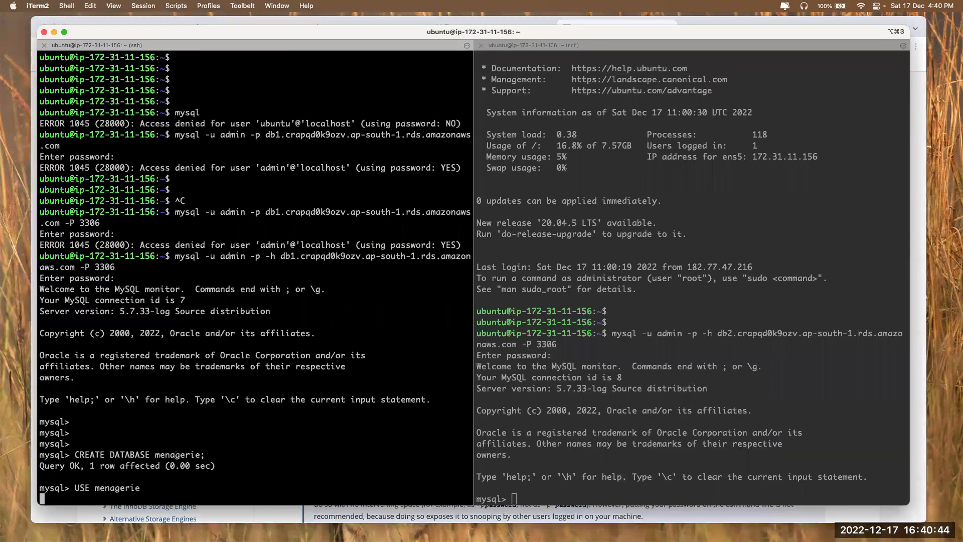
Run SHOW TABLES from the 'Creating a Table' page on db1, which returns an empty set
key("super+Tab")
scroll(444, 412, "down", 3)
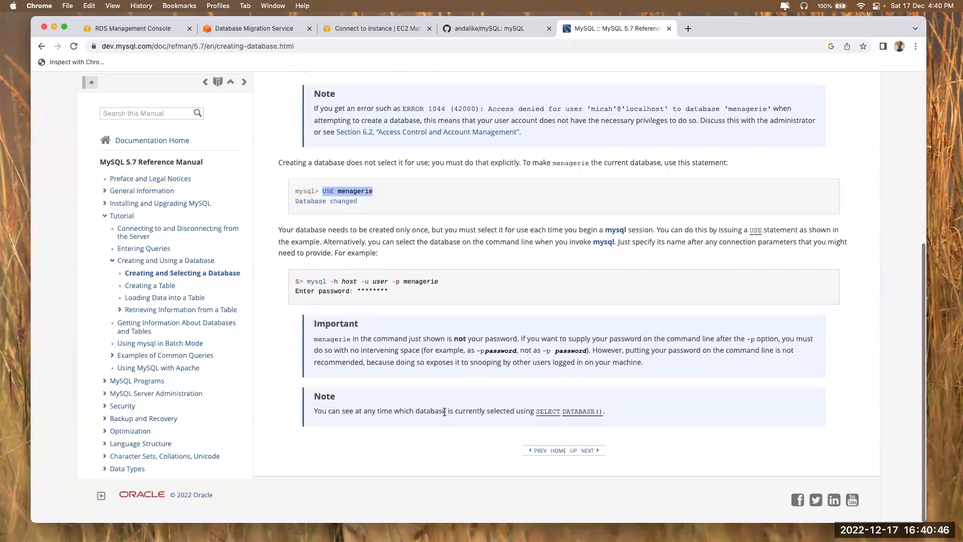
left_click(587, 453)
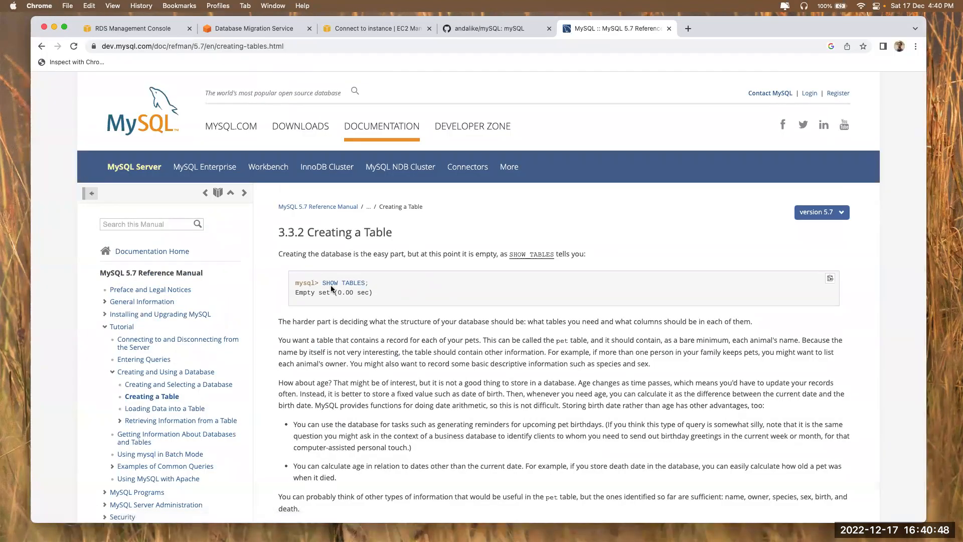
left_click_drag(323, 282, 369, 283)
key("super+c")
key("super+Tab")
key("super+v")
key("Return")
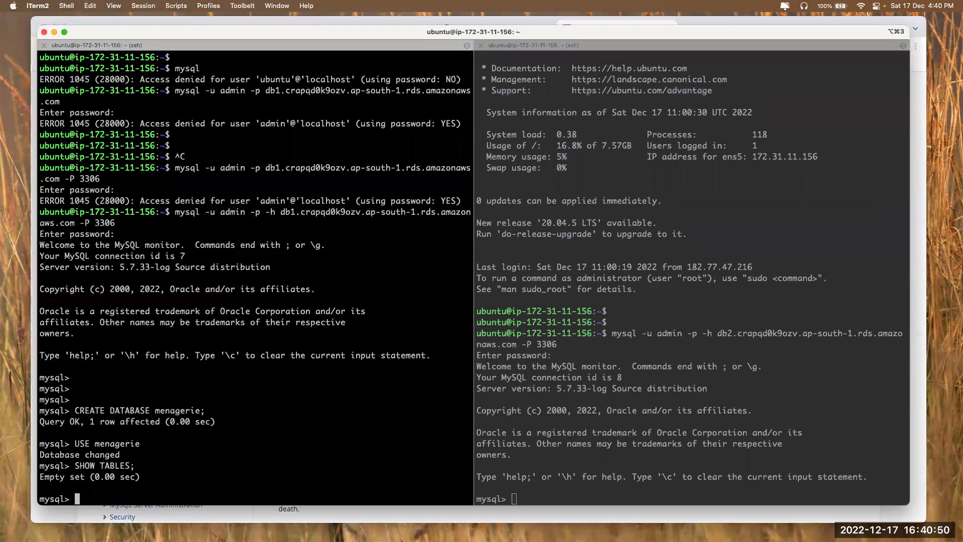
Run SHOW TABLES on db2, which reports 'No database selected'
left_click(663, 409)
key("super+v")
key("Return")
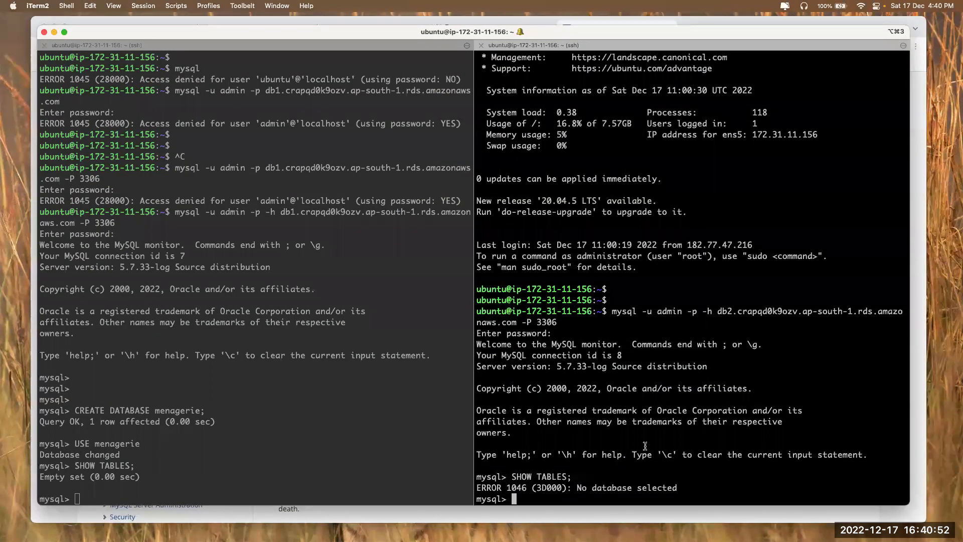
left_click_drag(577, 486, 678, 484)
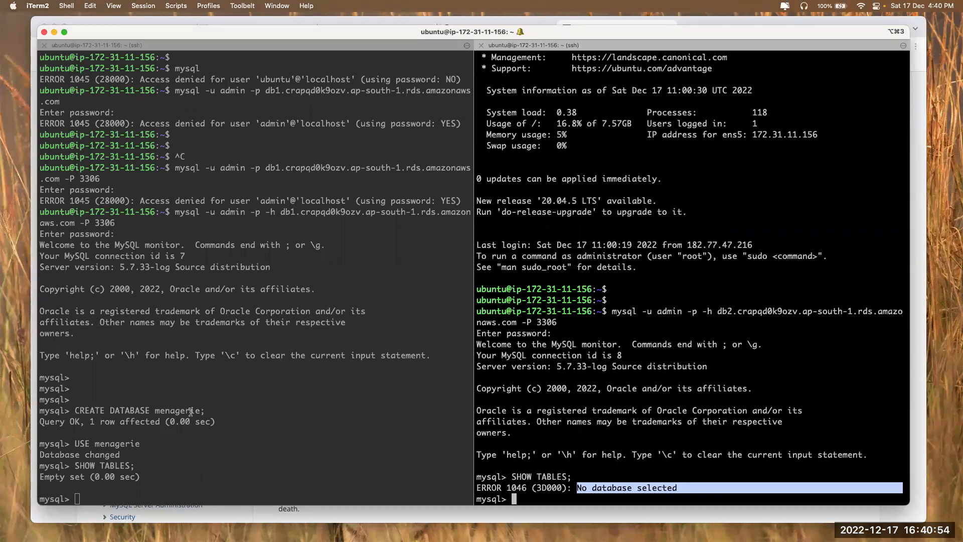
Run USE menagerie on db2, which reports 'Unknown database menagerie'
left_click_drag(75, 446, 151, 445)
key("super+c")
left_click(611, 424)
key("super+v")
key("Return")
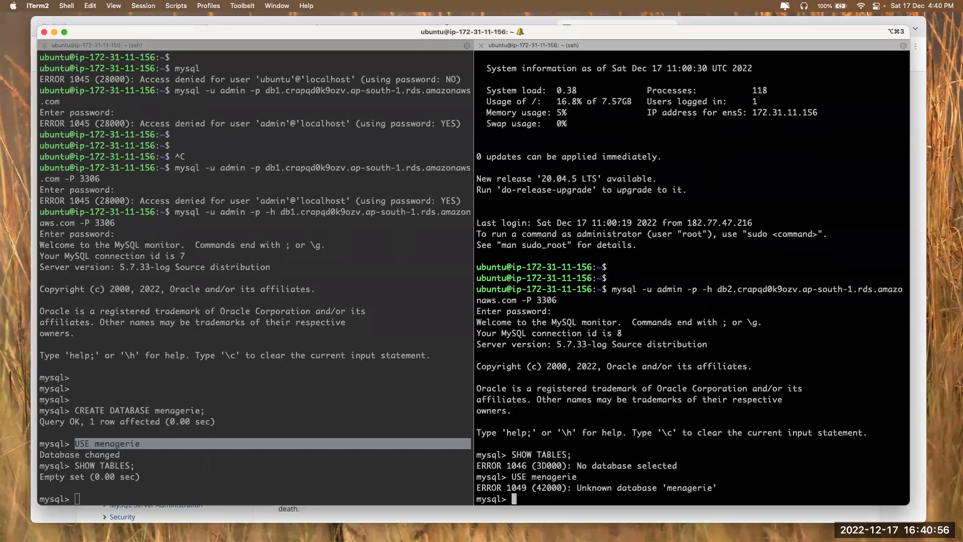
left_click_drag(582, 490, 758, 485)
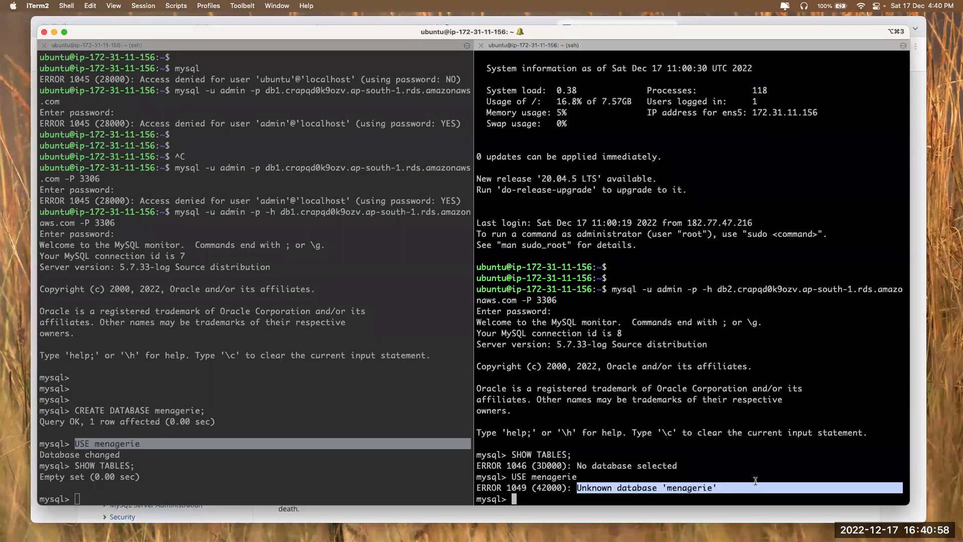
left_click(639, 373)
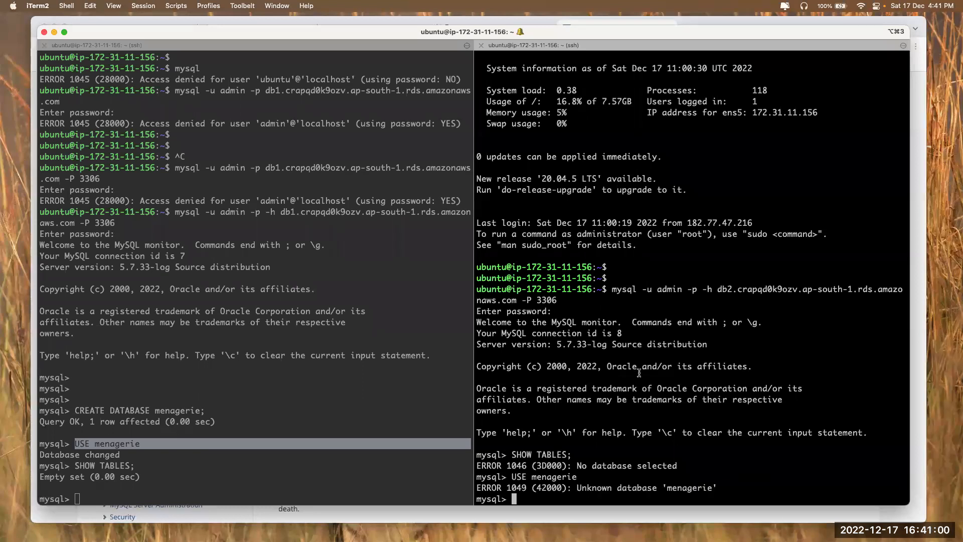
Rerun USE menagerie on db1 and db2
left_click(336, 320)
key("Return")
key("Return")
key("Return")
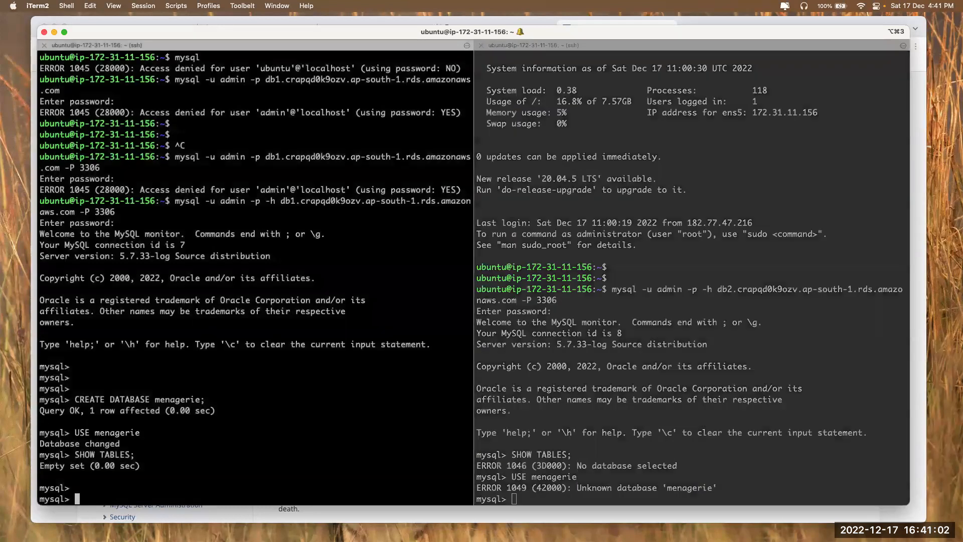
left_click_drag(75, 410, 202, 410)
key("super+v")
key("Return")
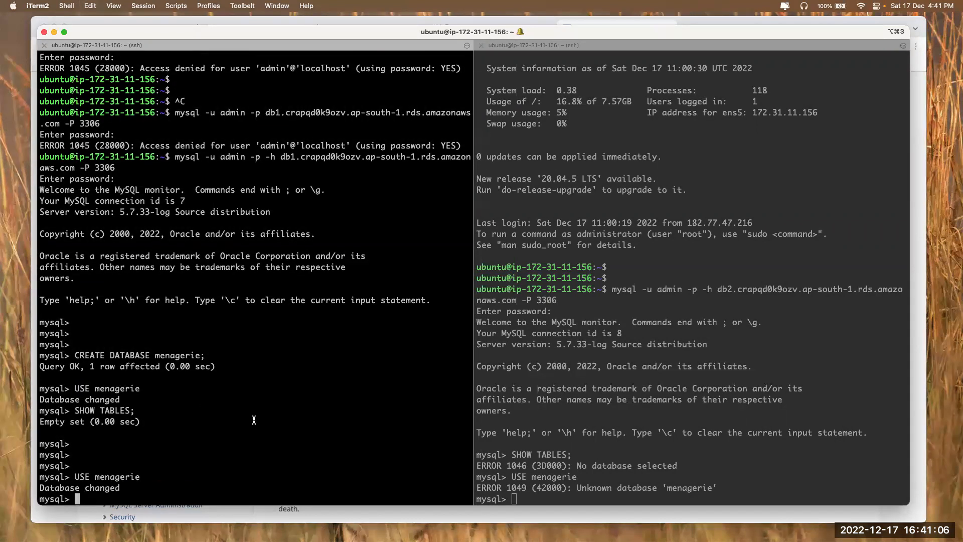
left_click(547, 352)
key("super+v")
key("Return")
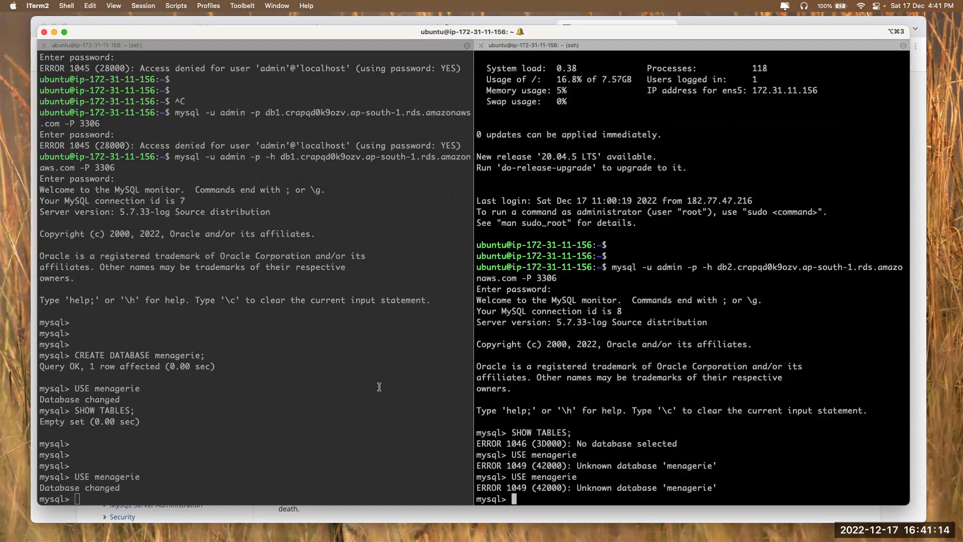
left_click(306, 388)
key("super+v")
key("Return")
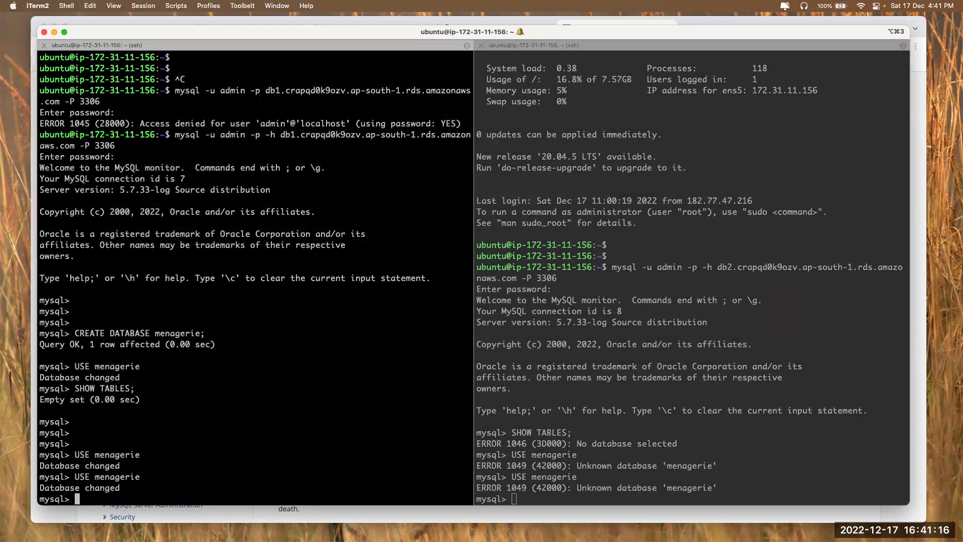
Run SHOW TABLES on db1 again, confirming menagerie has no tables
key("super+Tab")
scroll(447, 357, "down", 5)
scroll(447, 357, "up", 4)
left_click(326, 211)
left_click_drag(321, 213, 398, 217)
key("super+c")
left_click(194, 331)
key("super+Tab")
key("super+v")
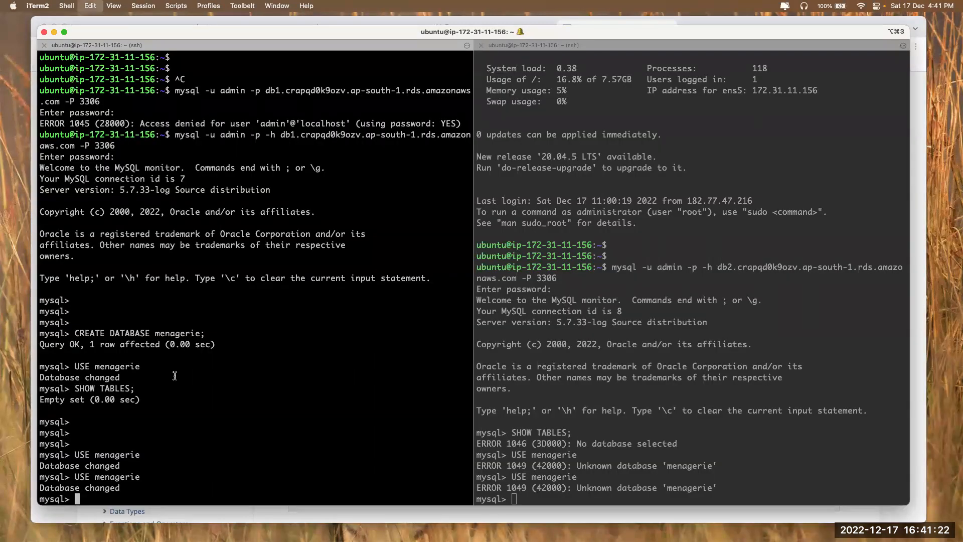
key("Return")
Run SHOW TABLES on db2 again, which still reports 'No database selected'
left_click(604, 360)
key("super+v")
key("Return")
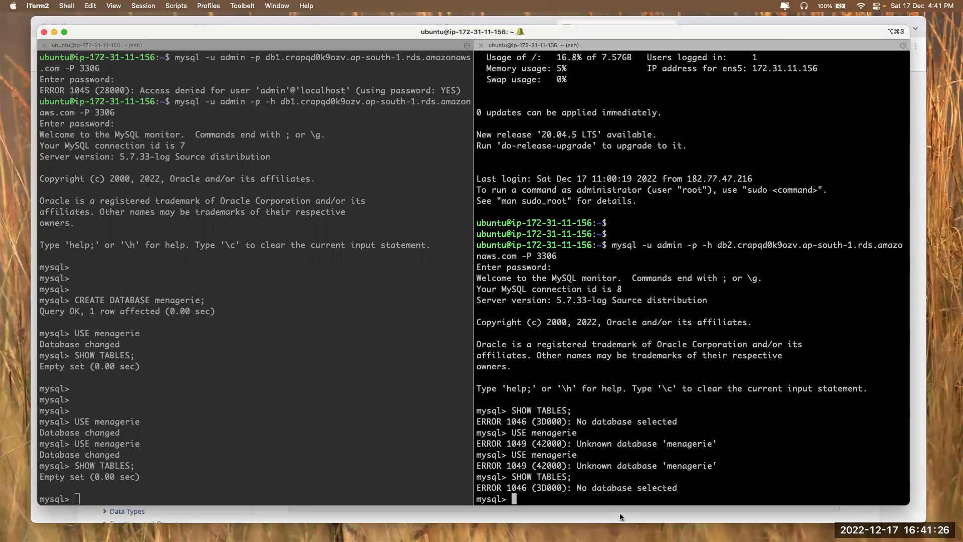
left_click_drag(574, 488, 708, 487)
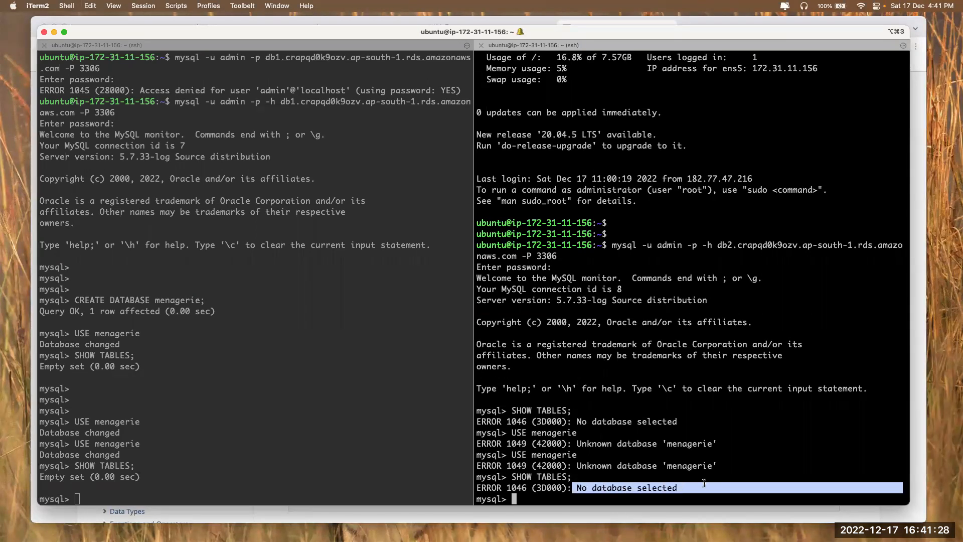
List db1's databases with show databases;, fixing the misspelled 'show database'
left_click(138, 399)
key("Return")
key("Return")
key("Return")
type("sho")
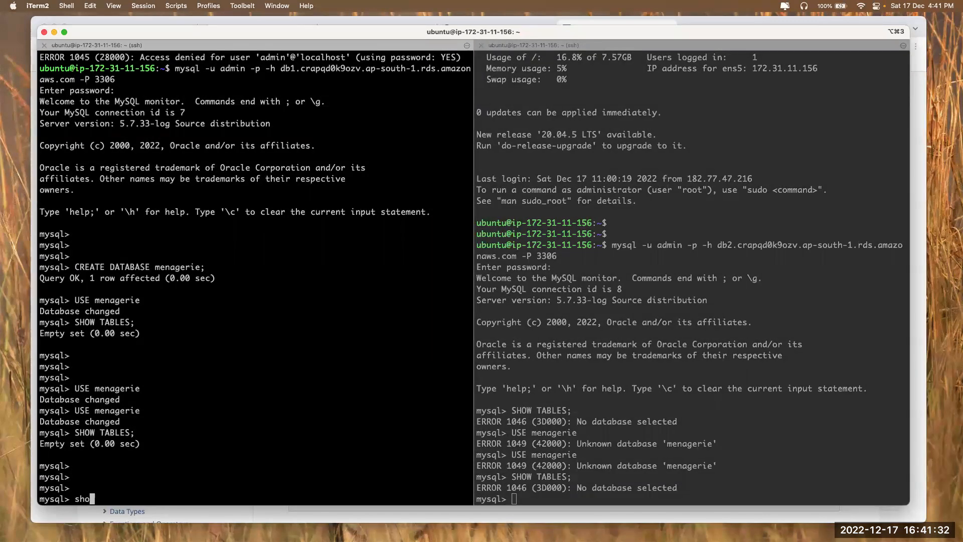
type("w database")
key("Return")
key("Up")
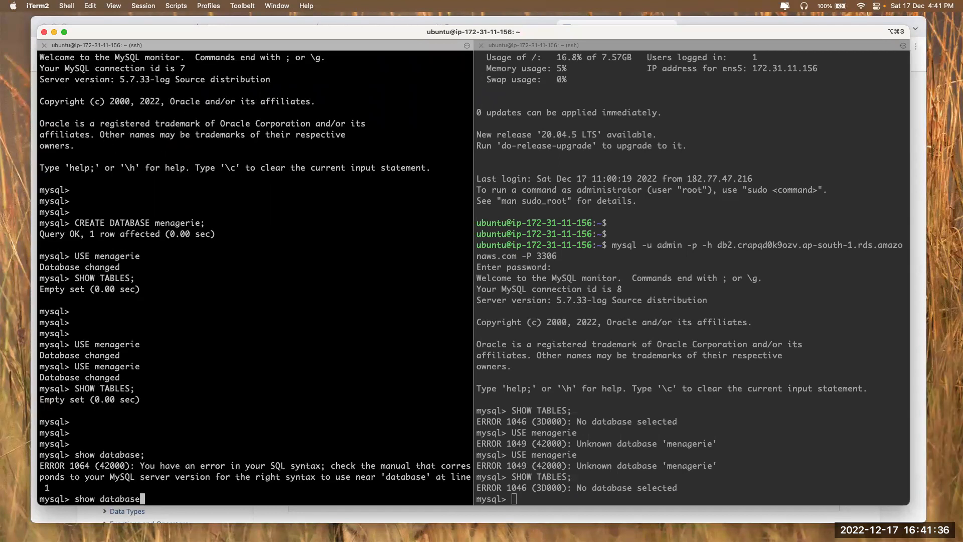
type("s")
key("Return")
type(";")
key("Return")
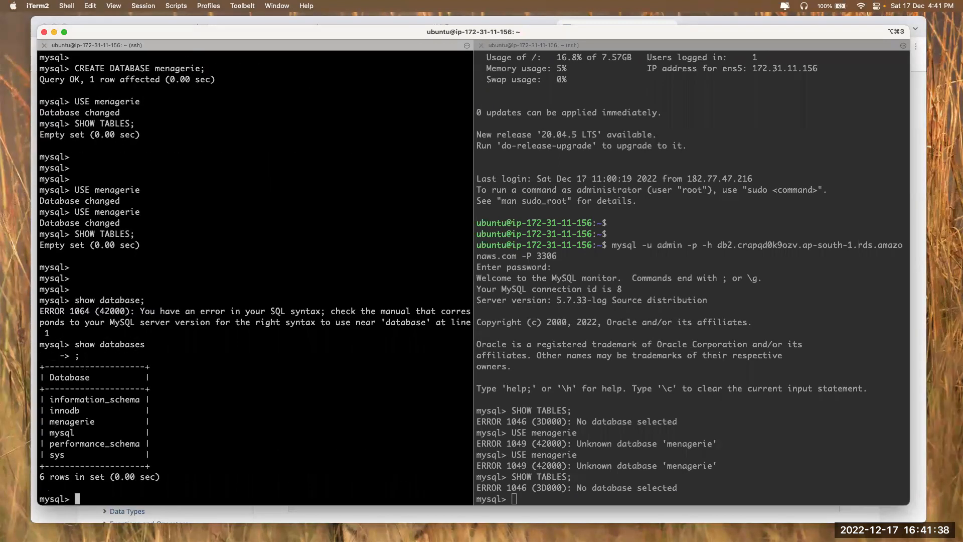
Run show databases; on db2, where five databases appear, versus menagerie listed on db1
left_click_drag(76, 344, 164, 345)
key("super+c")
left_click(113, 389)
left_click(664, 342)
key("super+v")
key("Return")
type(";")
key("Return")
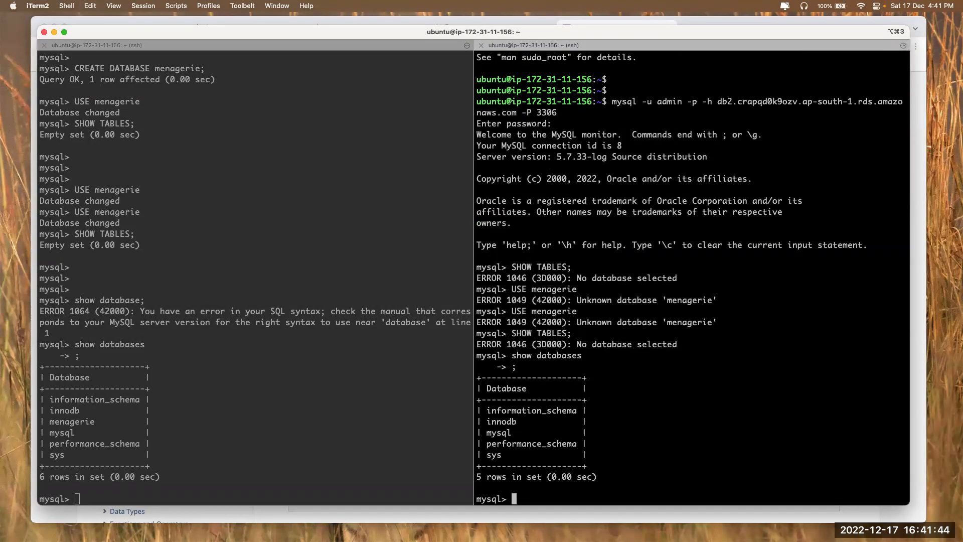
left_click_drag(477, 478, 567, 478)
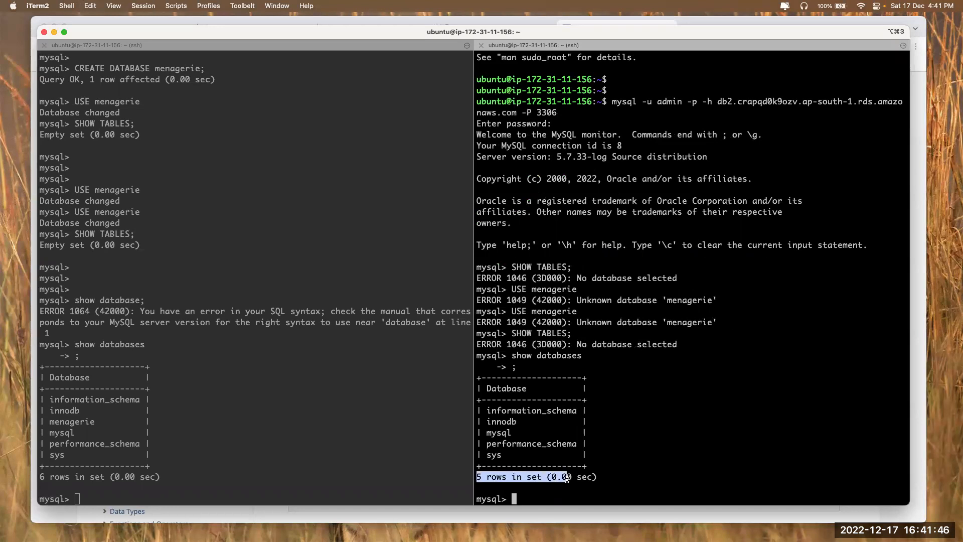
left_click_drag(48, 422, 95, 423)
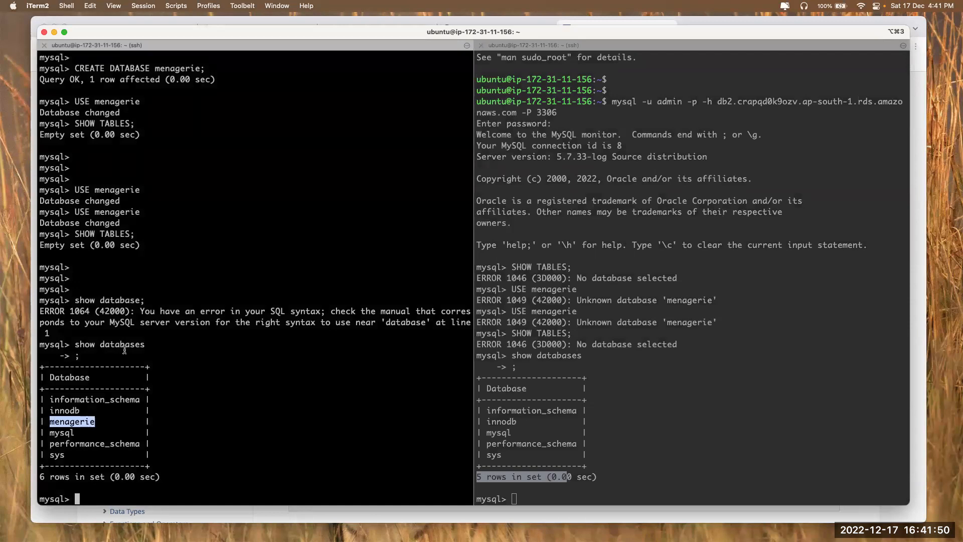
left_click(620, 365)
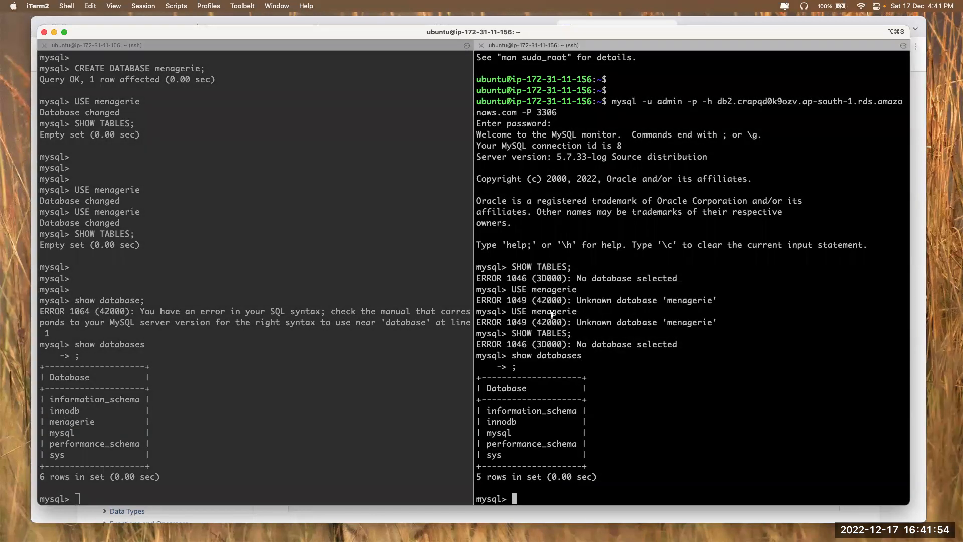
Create the pet table on db1 using the manual's CREATE TABLE pet statement
left_click(246, 352)
key("Return")
key("Return")
key("Return")
key("super+Tab")
scroll(322, 461, "down", 1)
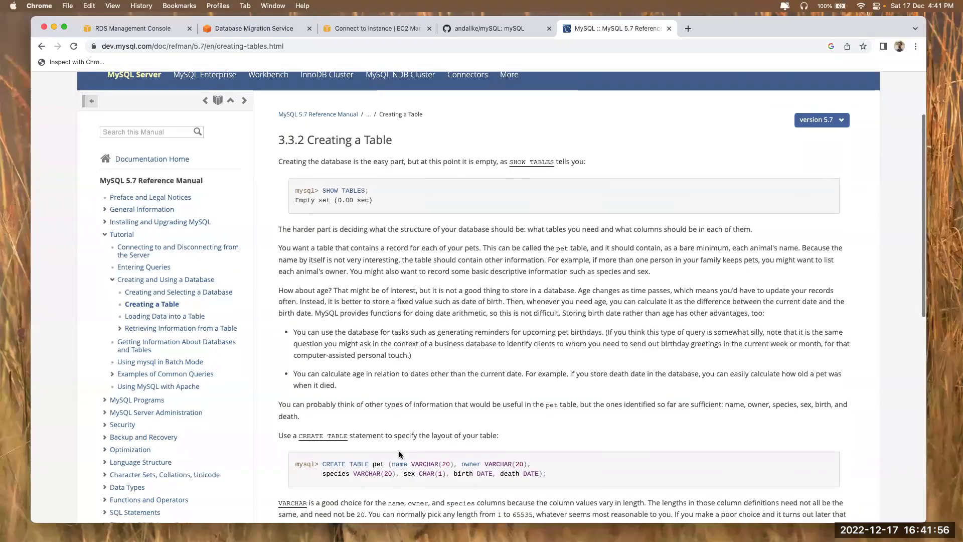
left_click_drag(322, 462, 567, 467)
key("super+c")
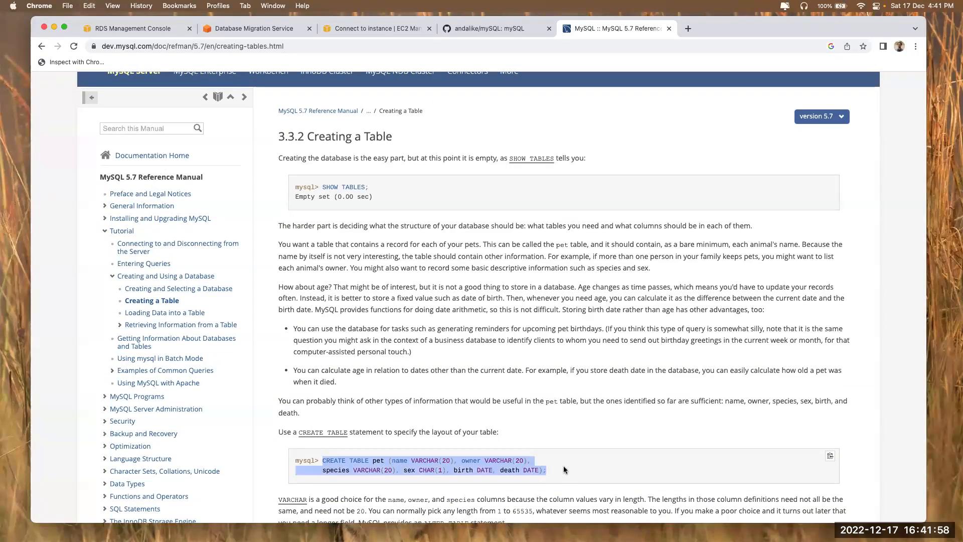
key("super+Tab")
key("super+v")
key("Return")
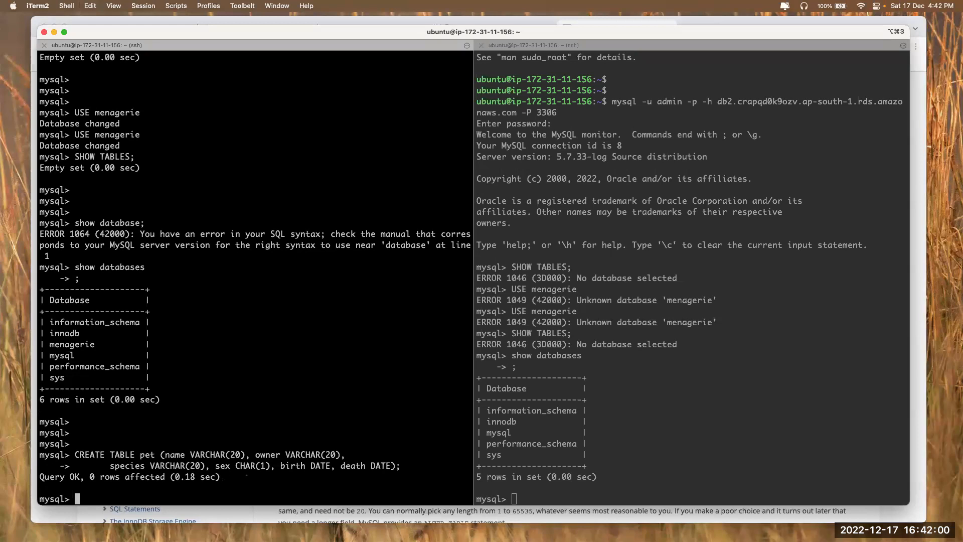
Insert a Puffball row into pet using the 'Loading Data into a Table' INSERT example
key("super+Tab")
scroll(616, 390, "down", 10)
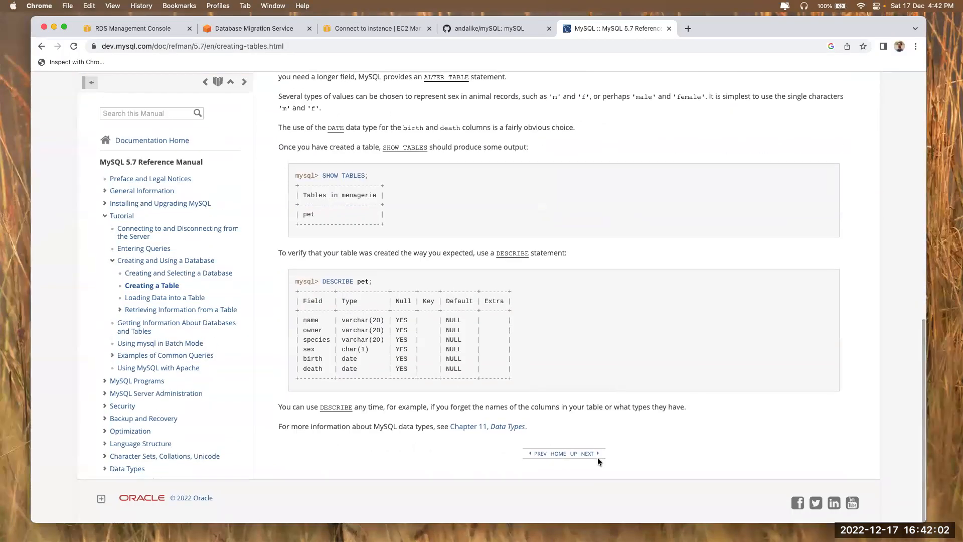
left_click(597, 458)
scroll(402, 238, "down", 15)
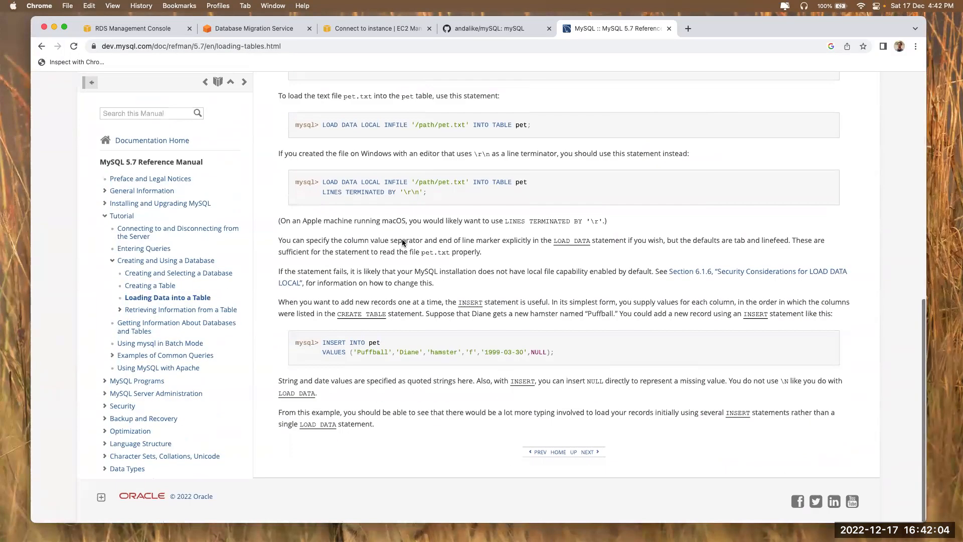
left_click_drag(321, 341, 569, 369)
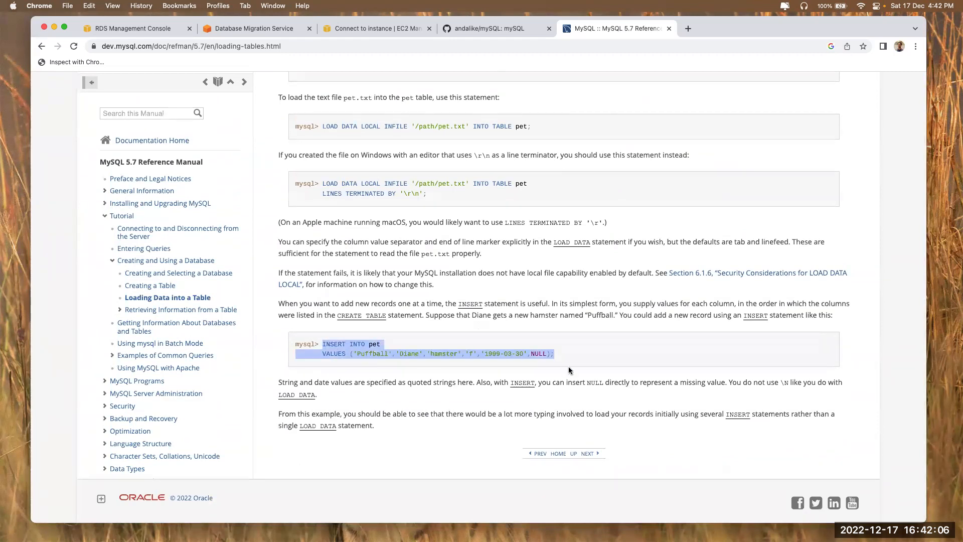
key("super+c")
key("super+Tab")
key("super+v")
key("Return")
Repeat the Puffball INSERT, then run select * from pet; showing six rows
key("super+v")
key("Return")
key("super+v")
key("Return")
key("super+v")
key("Return")
key("super+v")
key("Return")
type("select * f")
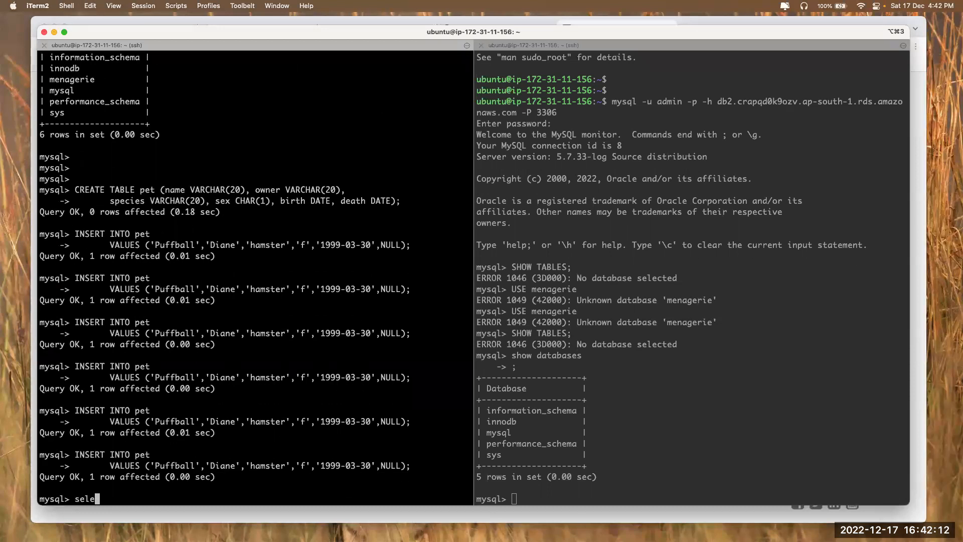
type("pet;")
key("Return")
left_click_drag(49, 398, 341, 456)
Run the select * from pet query on db2, which reports no database selected
left_click(112, 459)
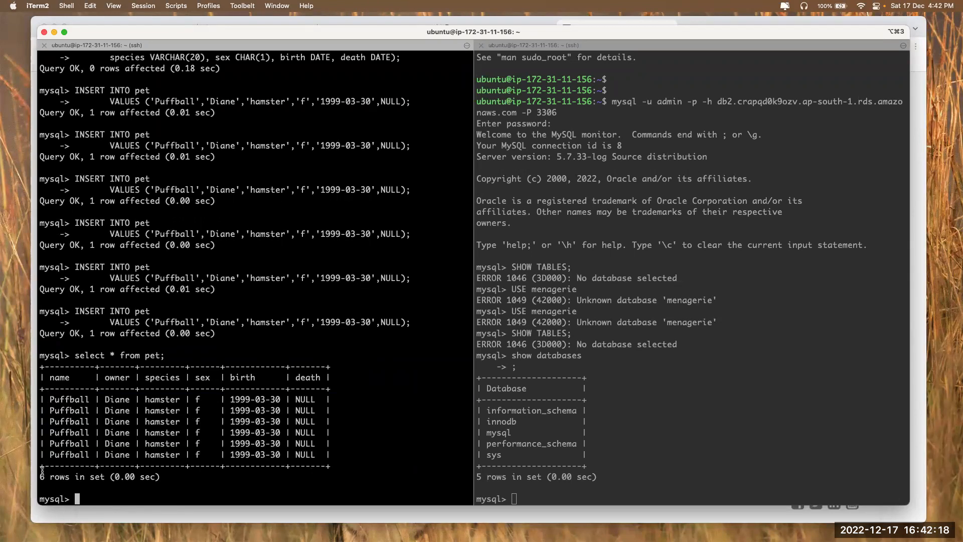
left_click_drag(41, 473, 131, 473)
left_click_drag(75, 355, 208, 355)
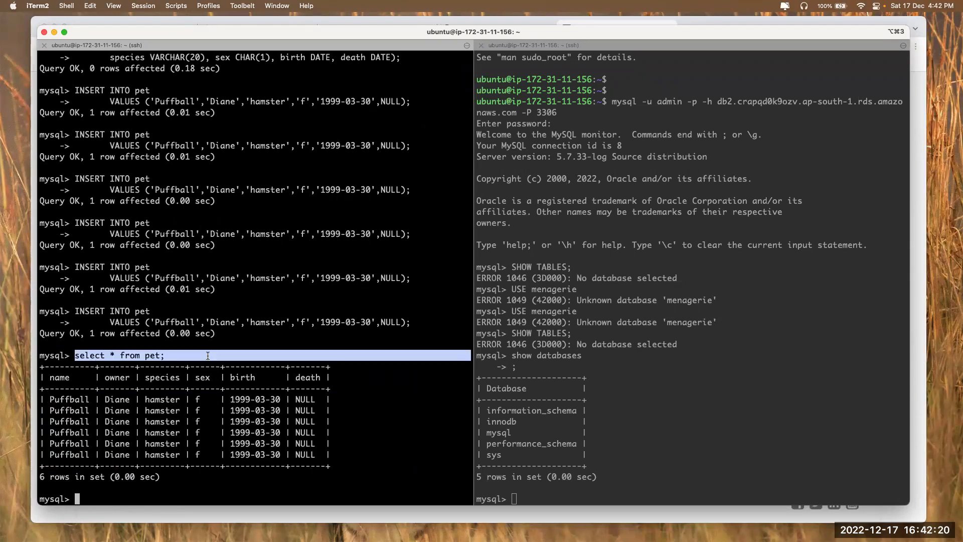
left_click(638, 321)
key("super+v")
key("Return")
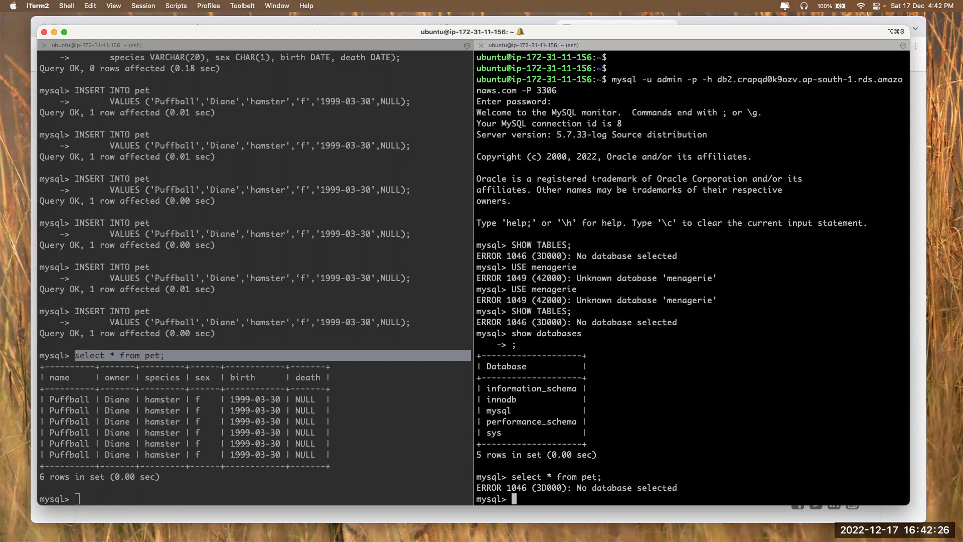
left_click(147, 363)
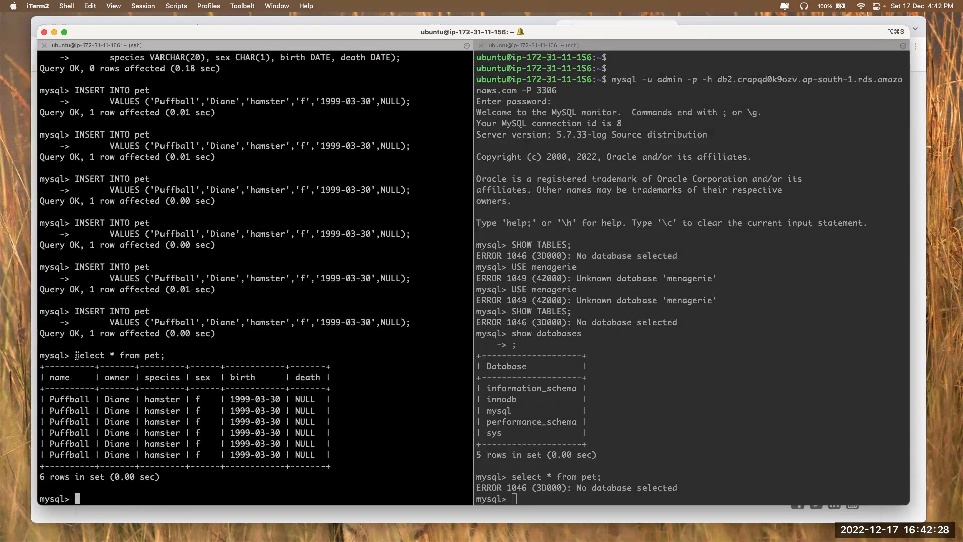
left_click_drag(75, 355, 170, 355)
left_click(657, 357)
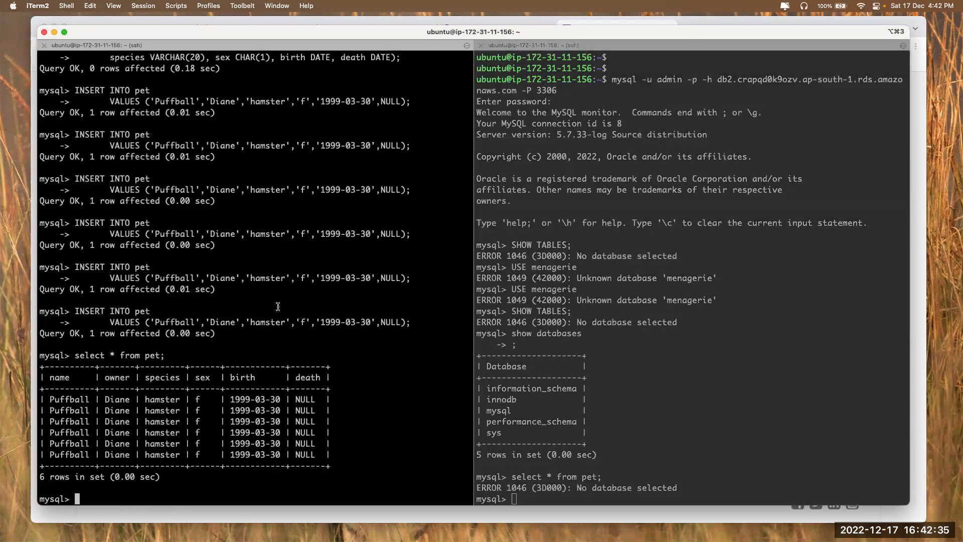
Rerun show databases; on the source db1 session
left_click(278, 306)
scroll(251, 289, "up", 8)
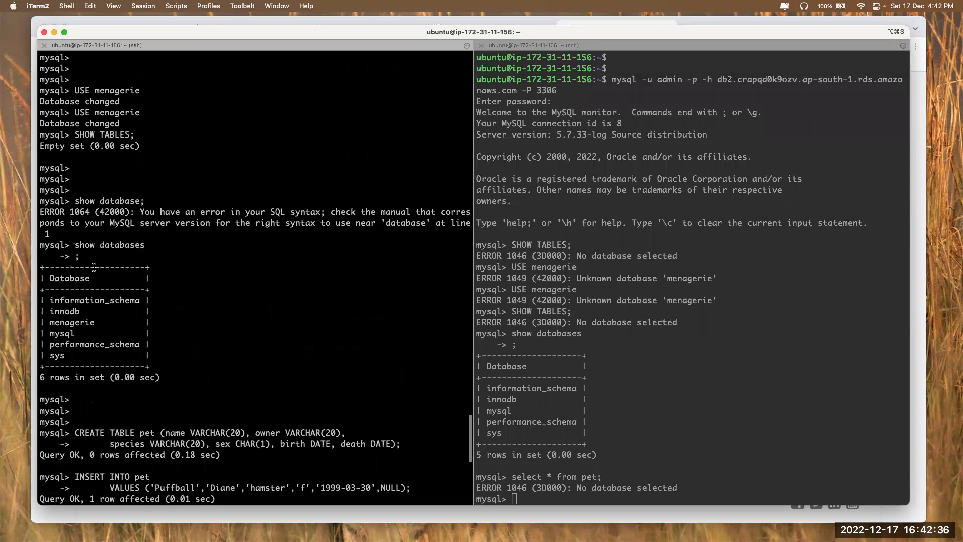
left_click_drag(72, 245, 471, 246)
key("super+v")
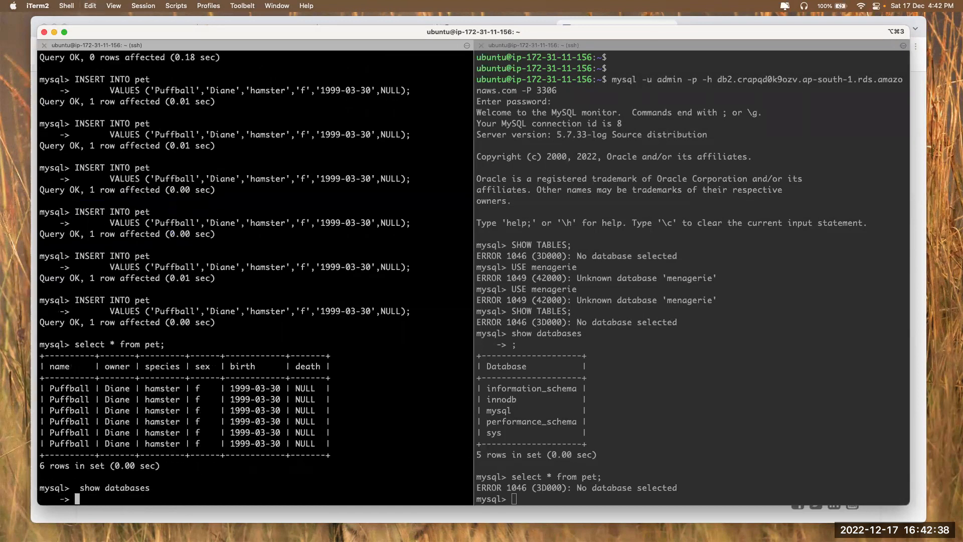
type(";")
key("Return")
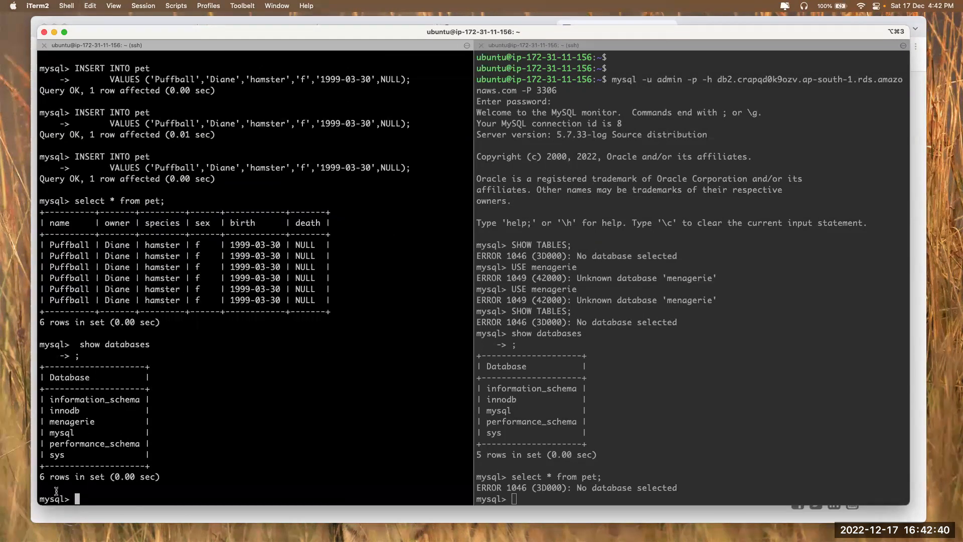
Rerun show databases; on the target db2, which lacks menagerie
left_click(595, 458)
key("super+v")
type(";")
key("Return")
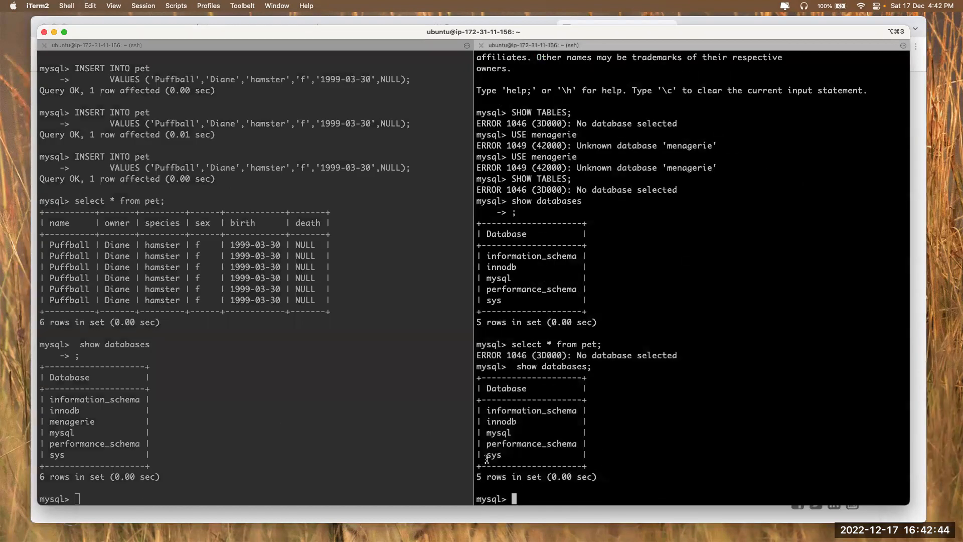
left_click_drag(49, 422, 88, 419)
left_click(542, 432)
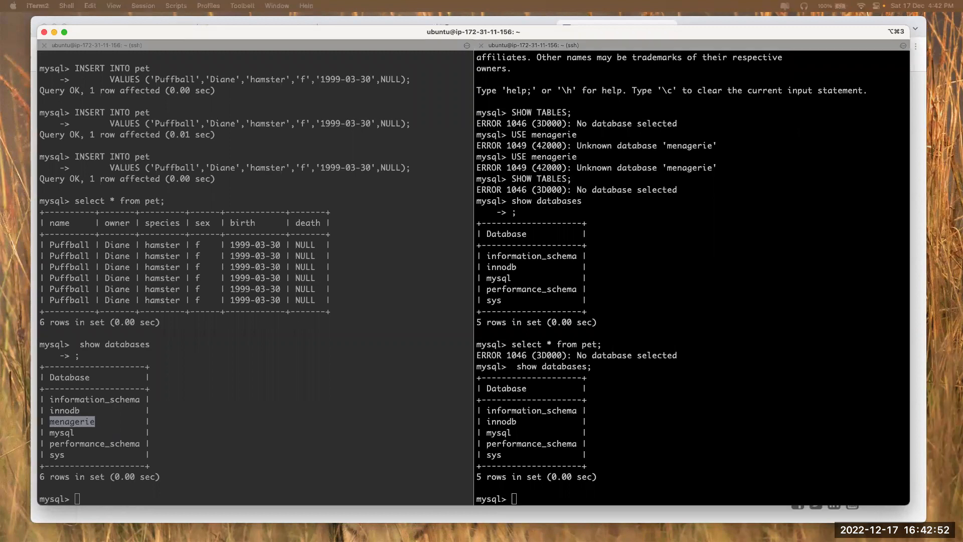
Highlight menagerie and the six pet rows in the source session
left_click(576, 346)
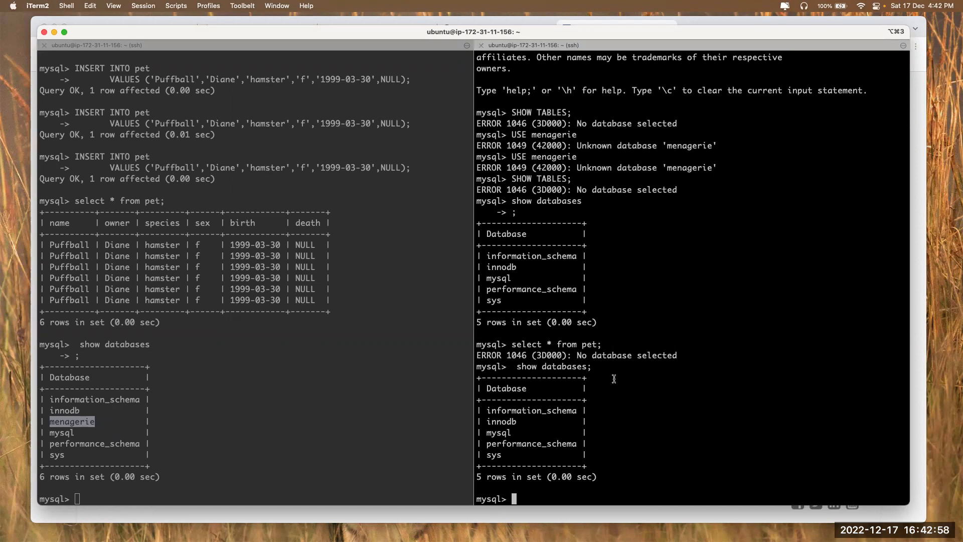
left_click(75, 428)
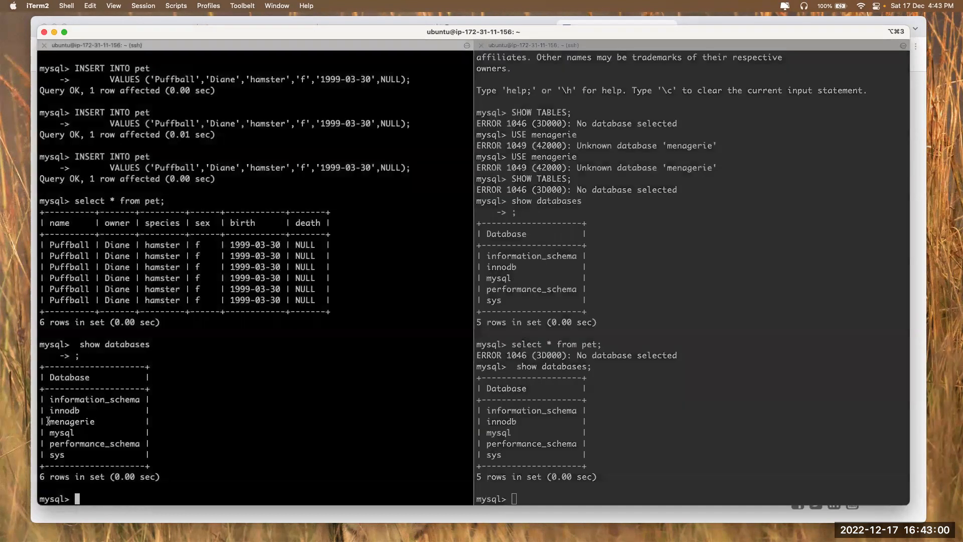
left_click_drag(48, 420, 105, 419)
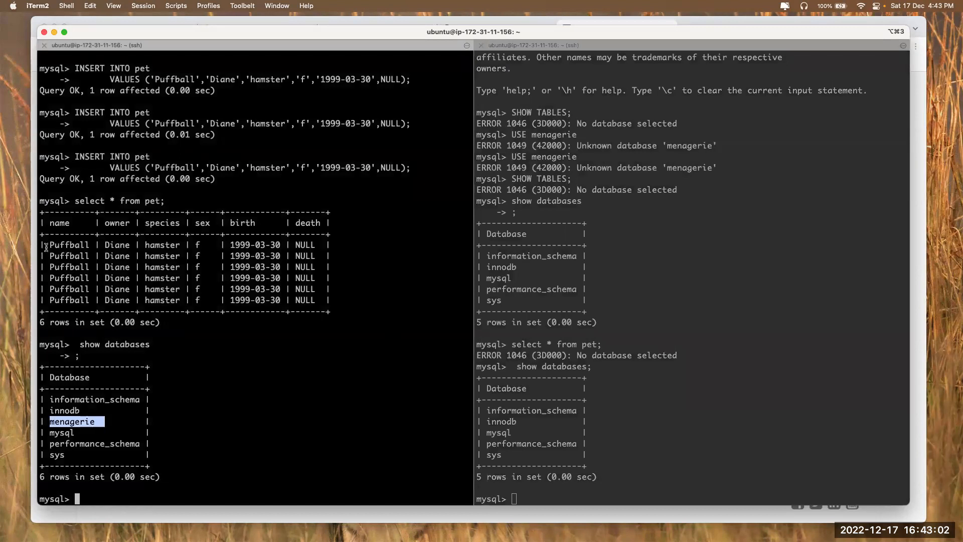
left_click_drag(46, 247, 307, 322)
Bring up the Database Migration Service Endpoints page in Chrome, showing zero endpoints
left_click(649, 349)
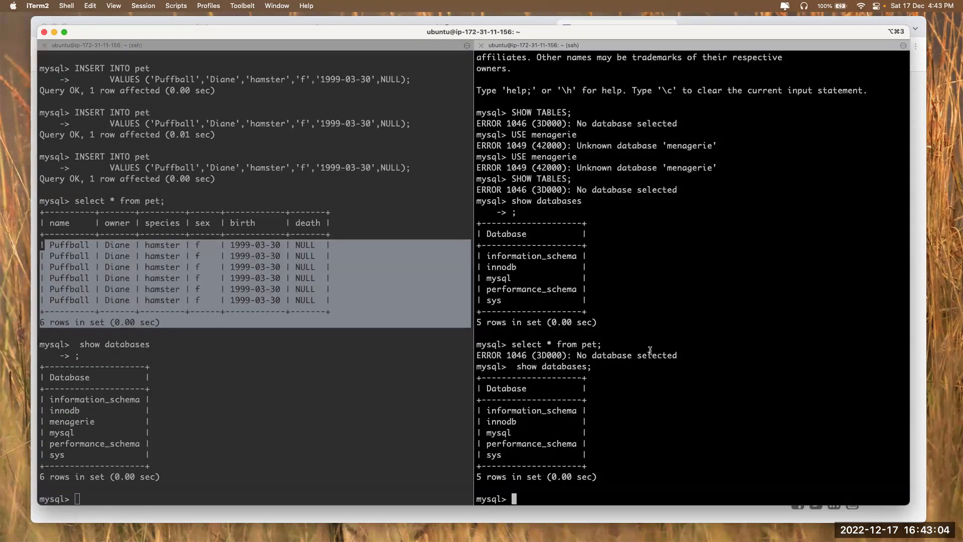
key("Return")
key("Return")
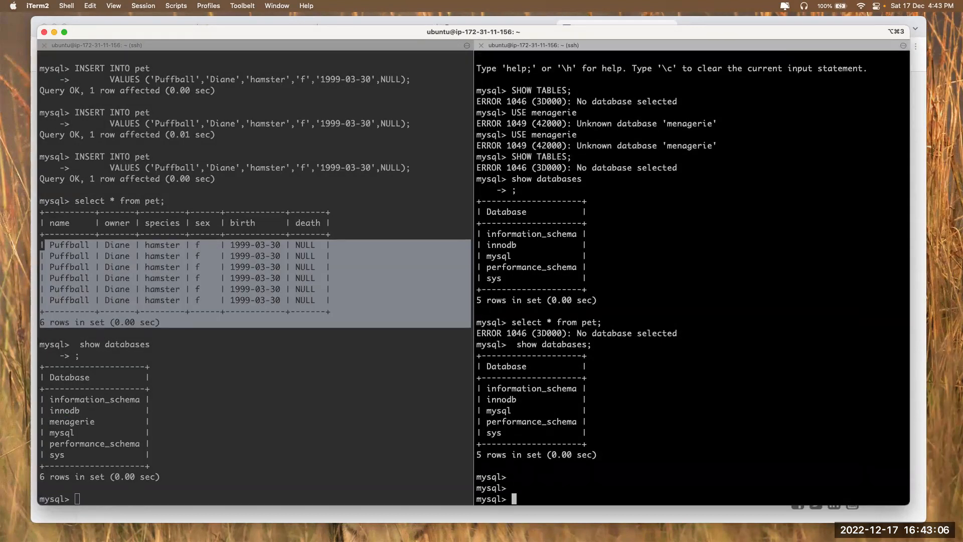
key("super+Tab")
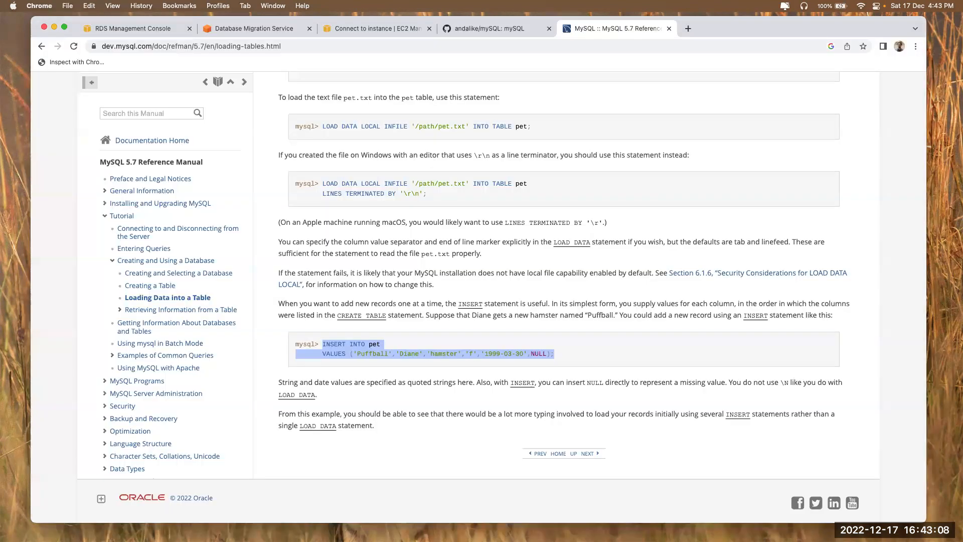
left_click(265, 30)
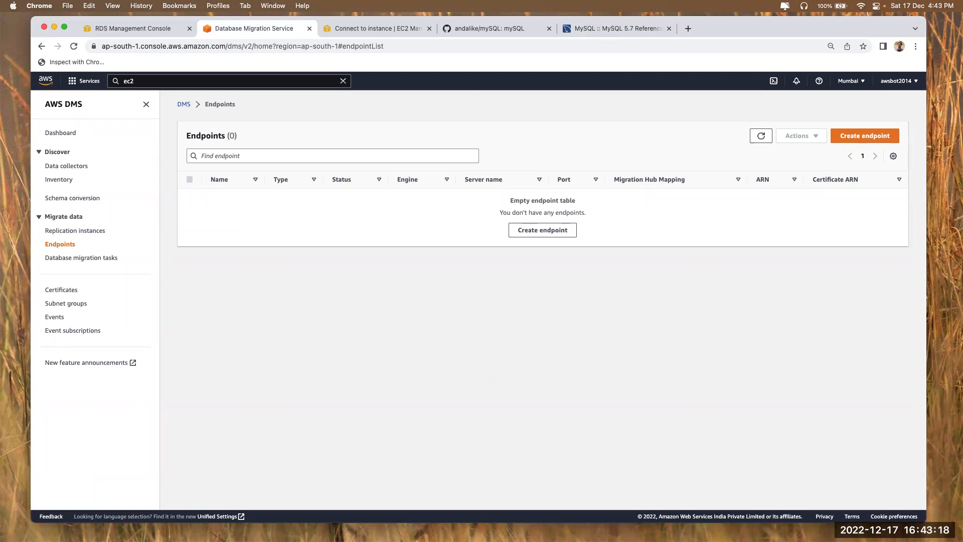
In the notes, add '-- In Progress' after Source EndPoint and mark db1 DONE and db2 Done
key("super+Tab")
type("-- In Progress")
left_click_drag(303, 103, 427, 101)
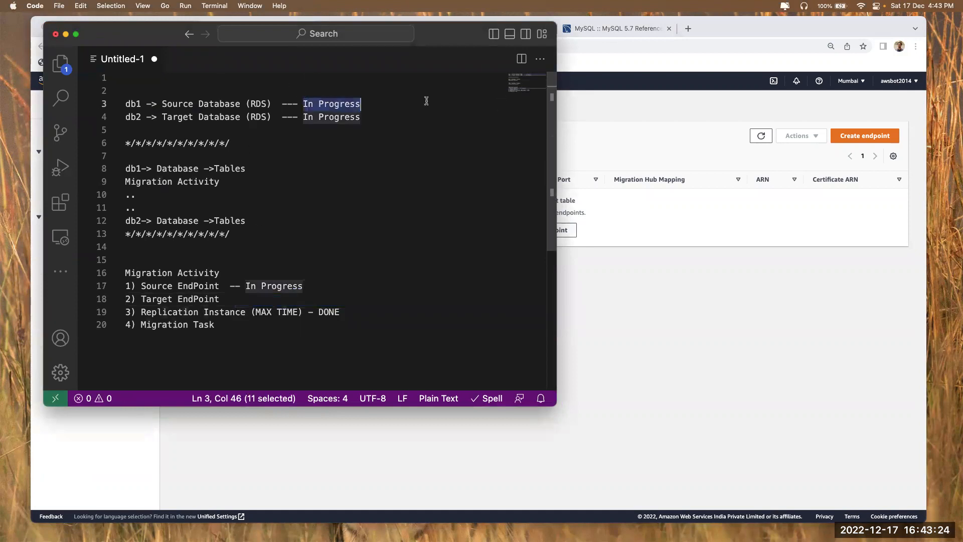
type("DONE")
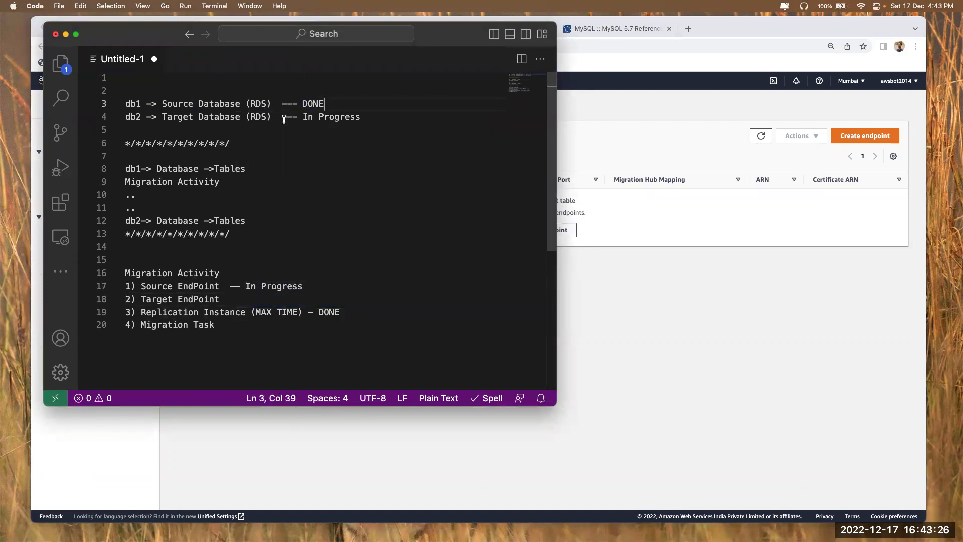
left_click_drag(303, 116, 447, 119)
type("Done")
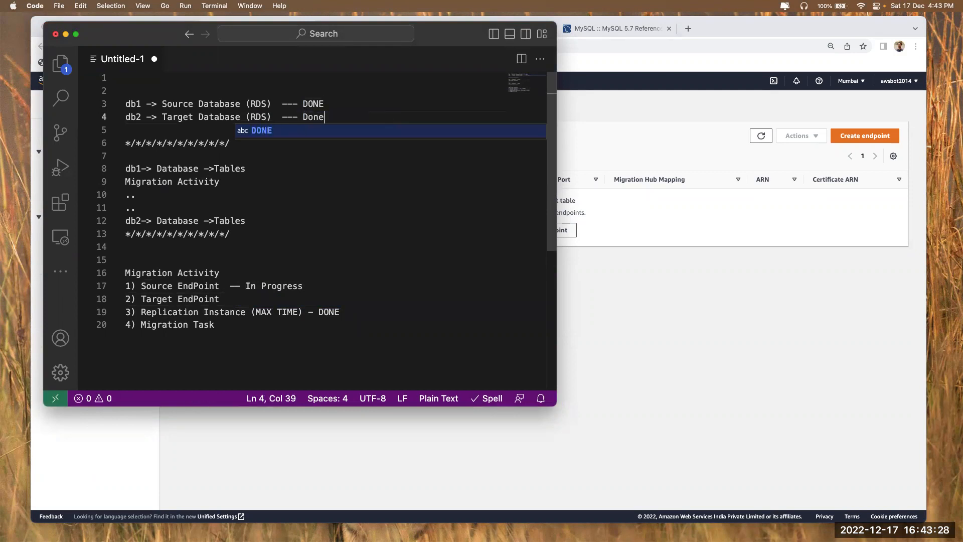
left_click(241, 296)
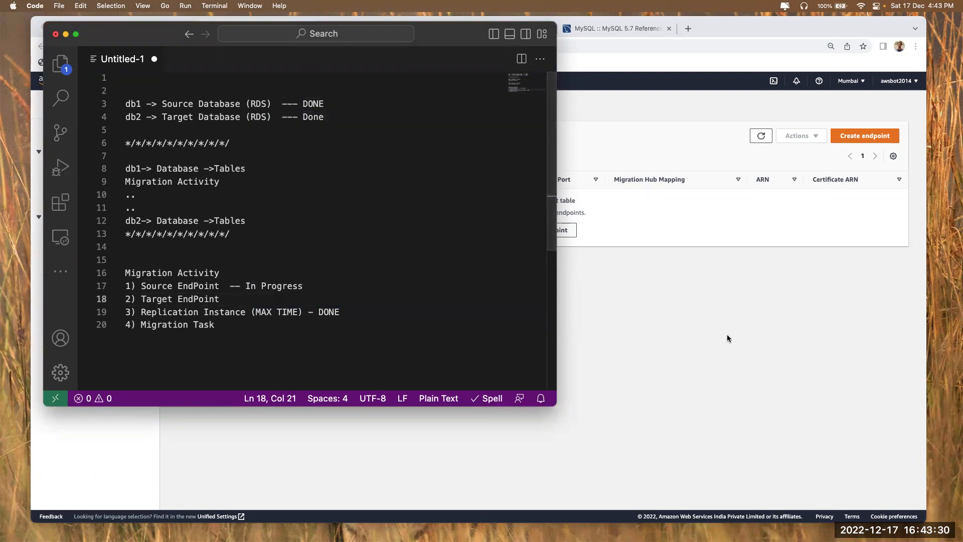
left_click(728, 339)
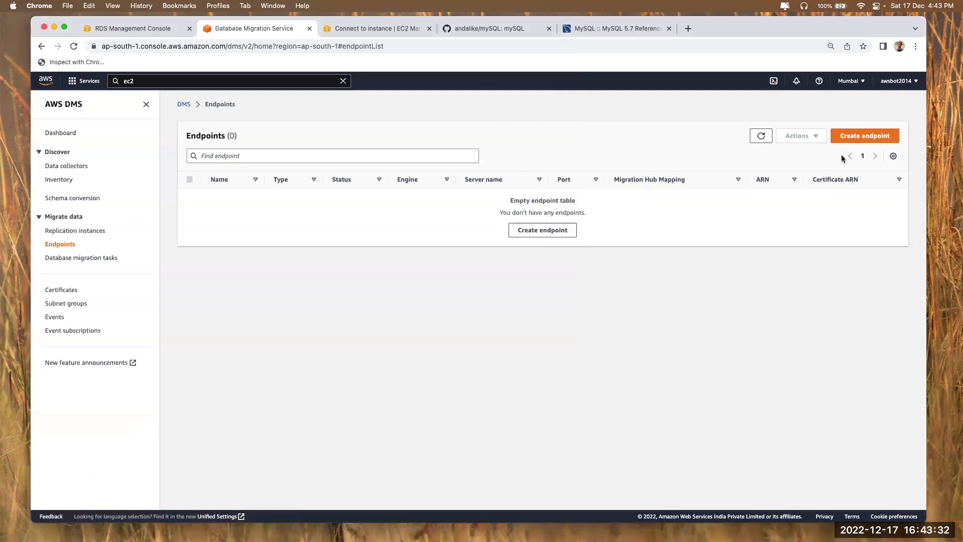
Start a new endpoint and explore its settings, switching the JSON editor back to guided settings
left_click(863, 138)
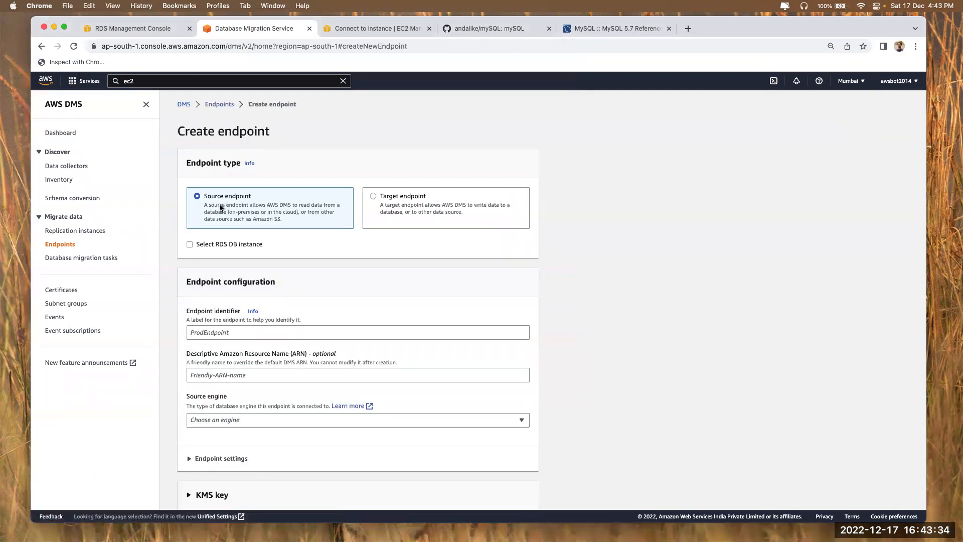
left_click(224, 244)
left_click(224, 244)
scroll(227, 301, "down", 2)
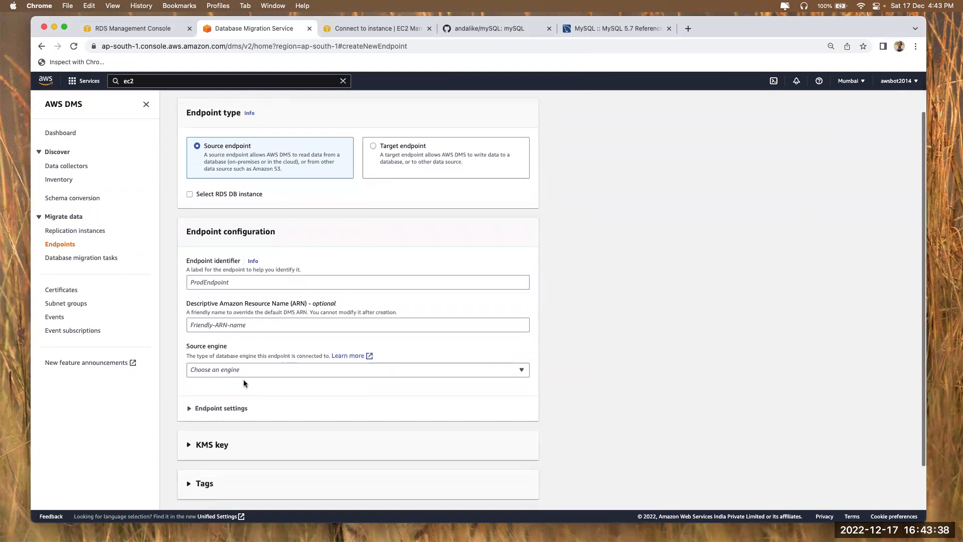
scroll(236, 391, "down", 1)
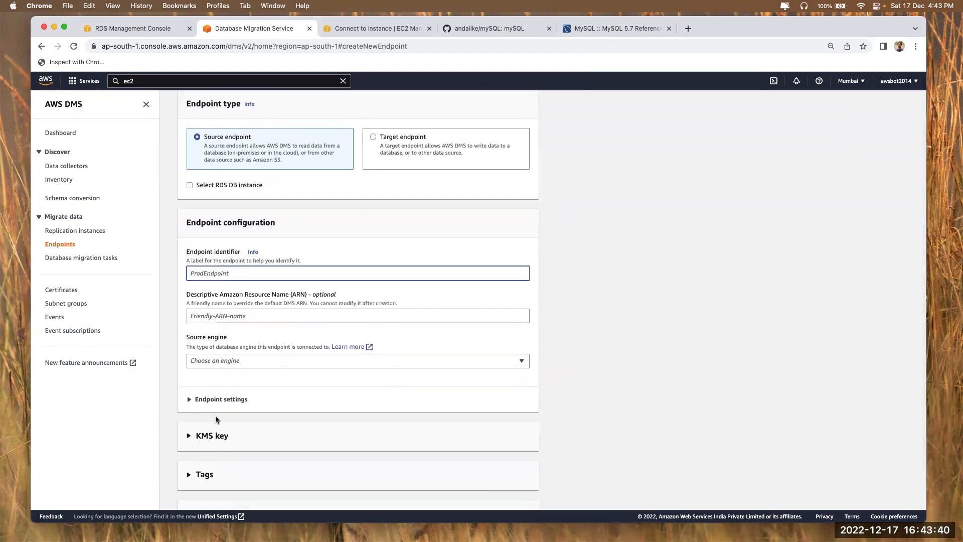
left_click(220, 399)
scroll(221, 399, "down", 3)
scroll(260, 379, "down", 2)
left_click(394, 324)
left_click(291, 322)
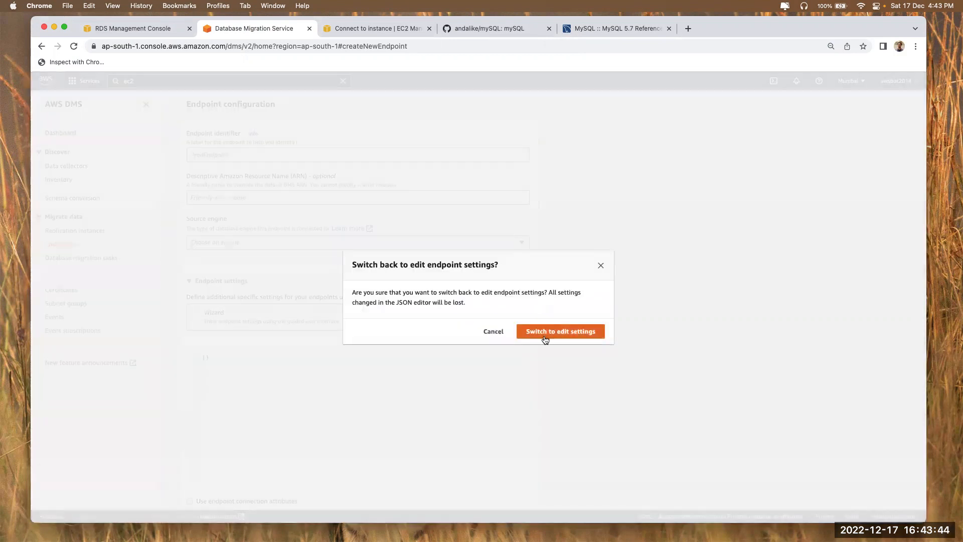
left_click(544, 336)
scroll(238, 300, "up", 5)
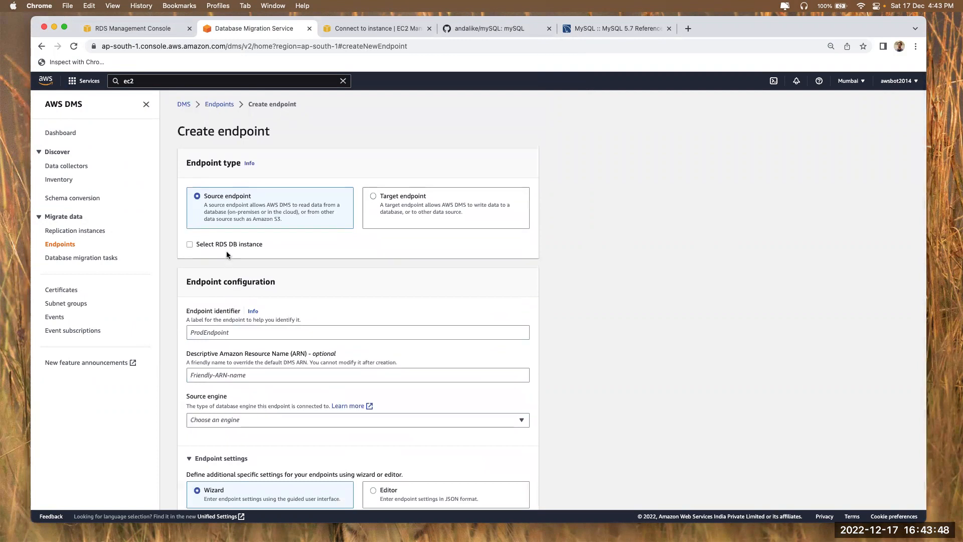
Base the source endpoint on RDS instance db1, enter the password manually, and create it
left_click(224, 244)
left_click(246, 286)
left_click(249, 313)
scroll(303, 349, "down", 3)
scroll(236, 336, "down", 2)
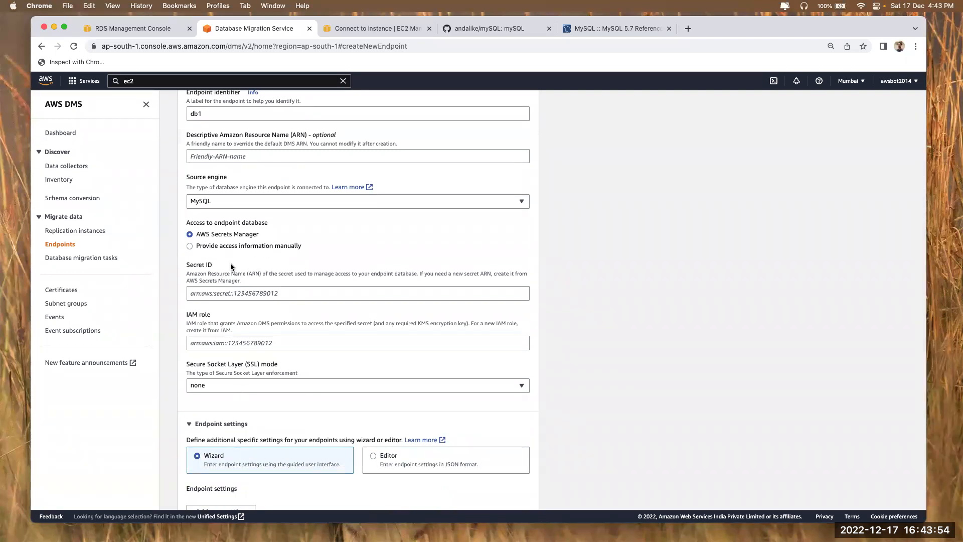
left_click(225, 246)
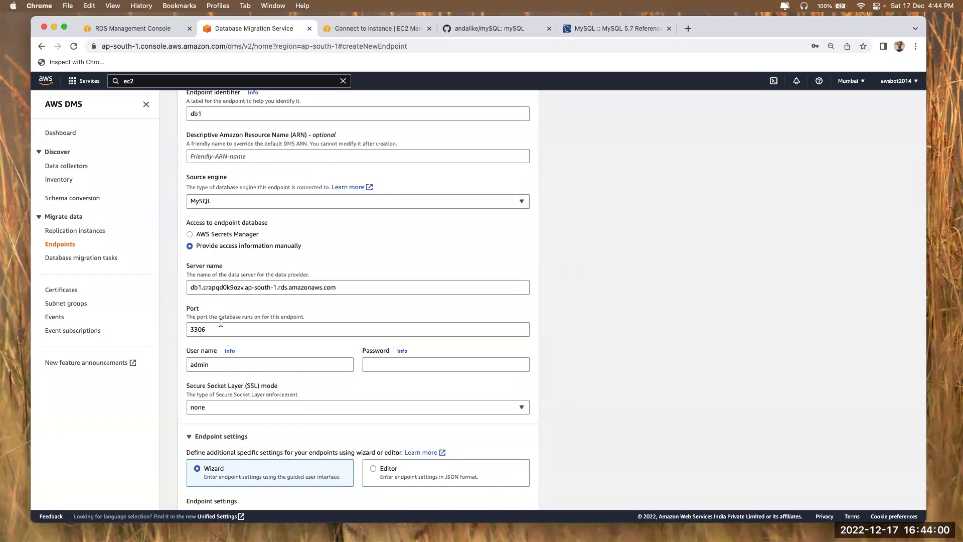
left_click(421, 367)
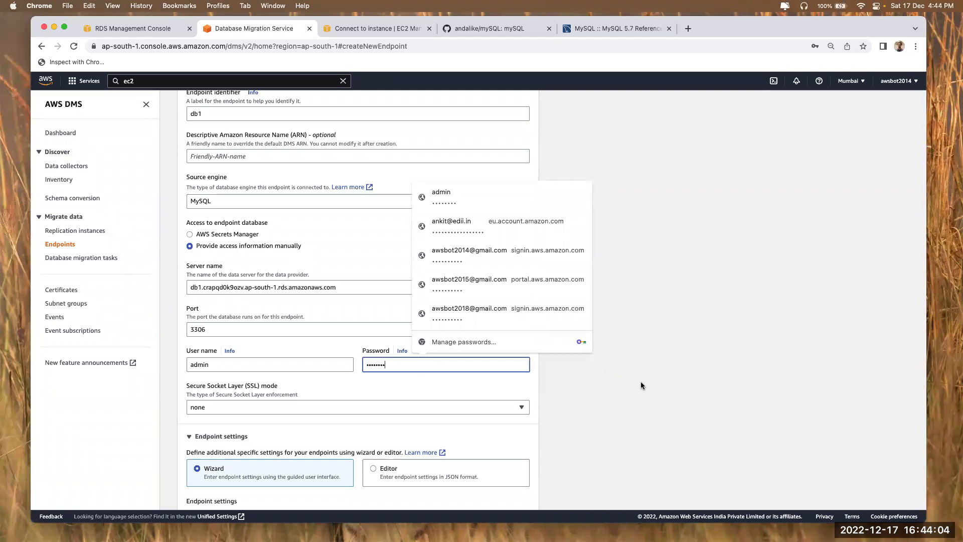
left_click(724, 408)
scroll(515, 368, "down", 5)
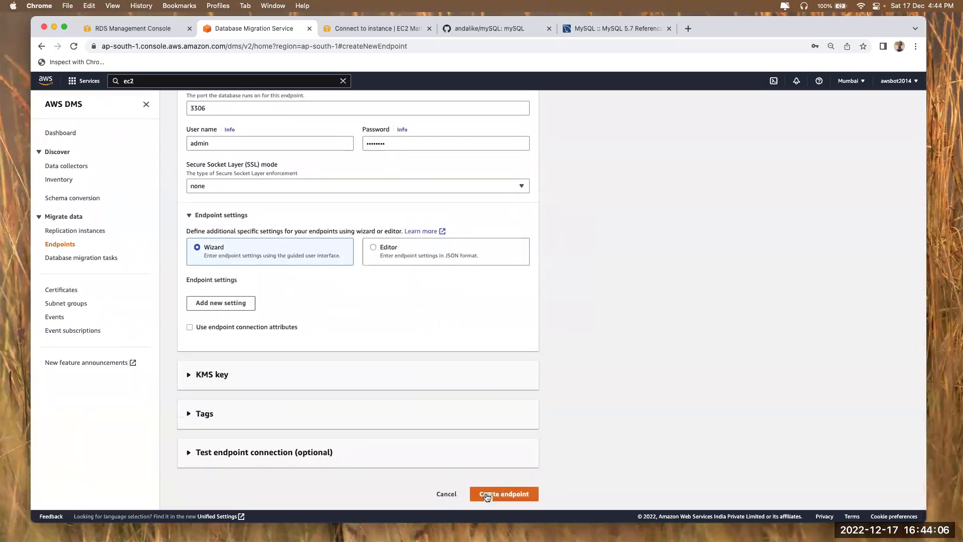
left_click(486, 496)
left_click(495, 191)
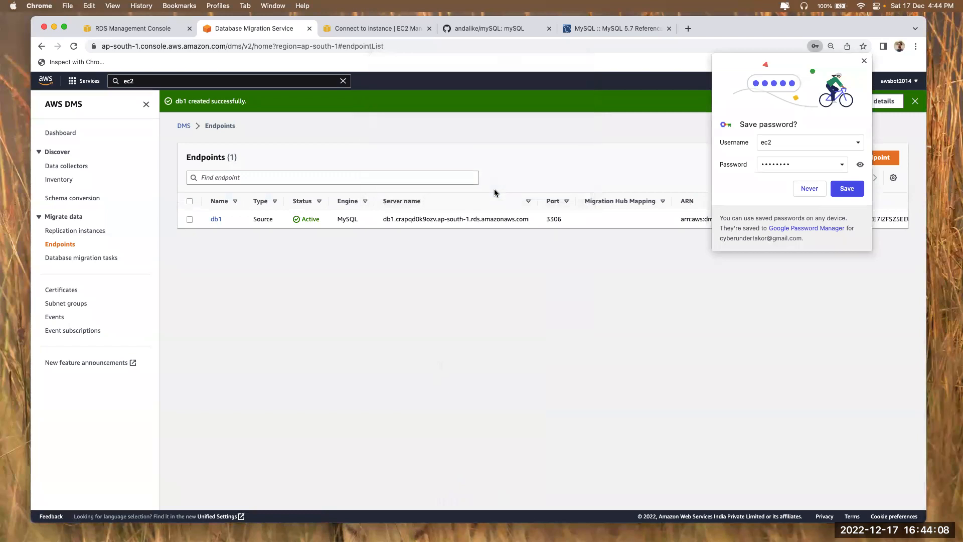
Decline saving the browser password and change the Source EndPoint status to Done in the notes
left_click(810, 189)
key("super+Tab")
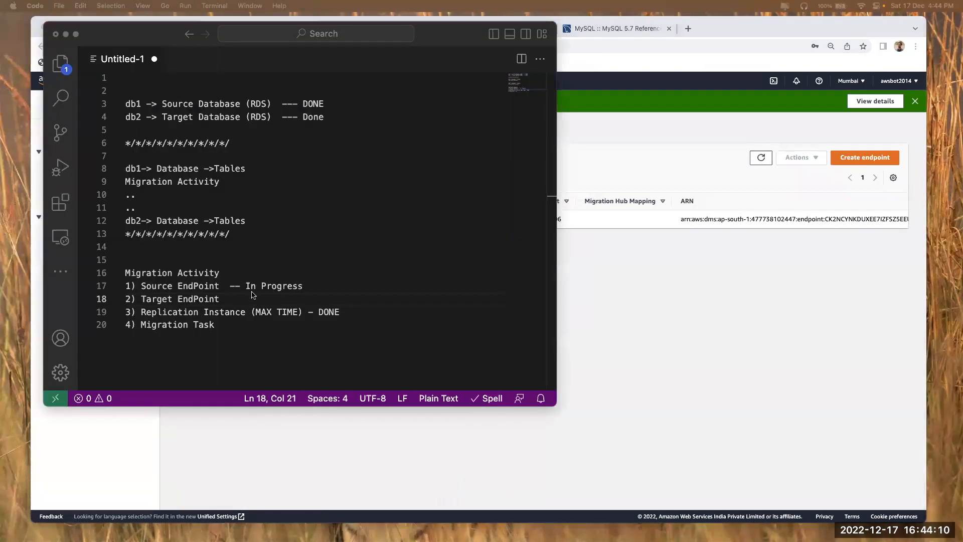
left_click(245, 286)
left_click_drag(245, 287, 343, 286)
type("Done")
Add '-- In Progres' after Target EndPoint in the notes and begin another DMS endpoint
left_click(231, 300)
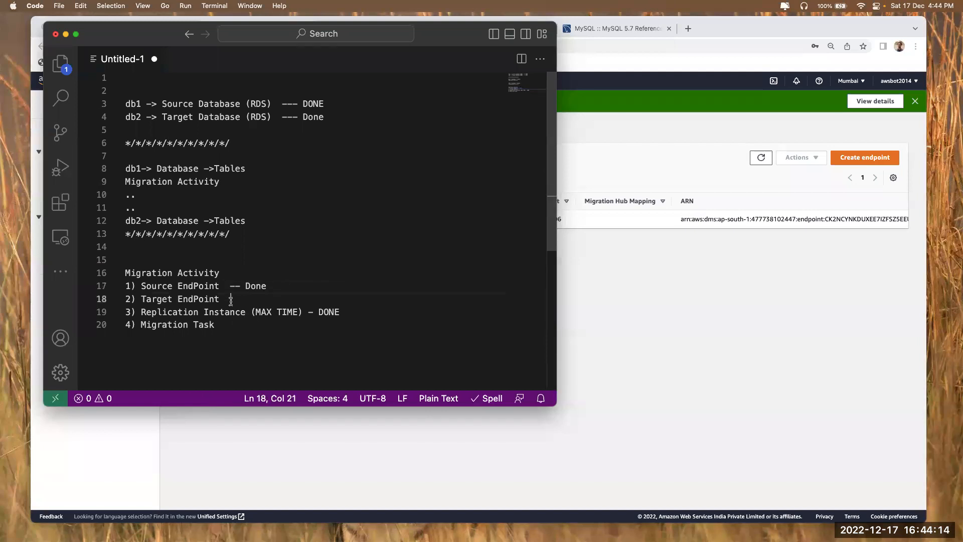
left_click(631, 306)
key("super+Tab")
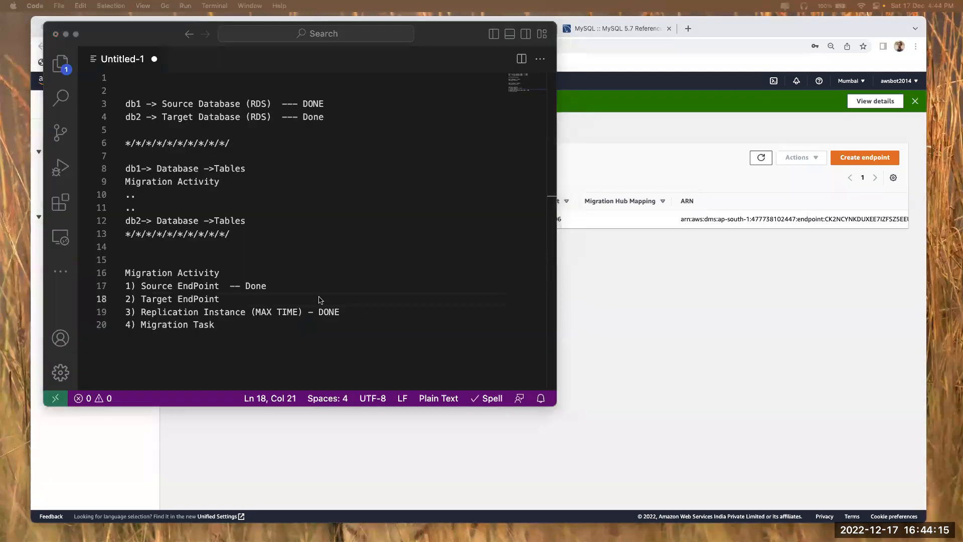
left_click(232, 300)
type("-- ")
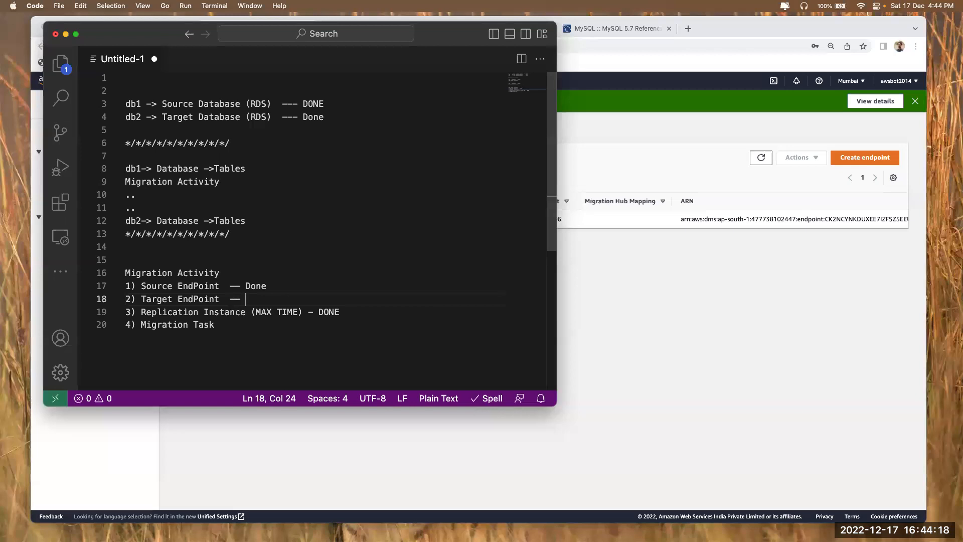
type("In Progres")
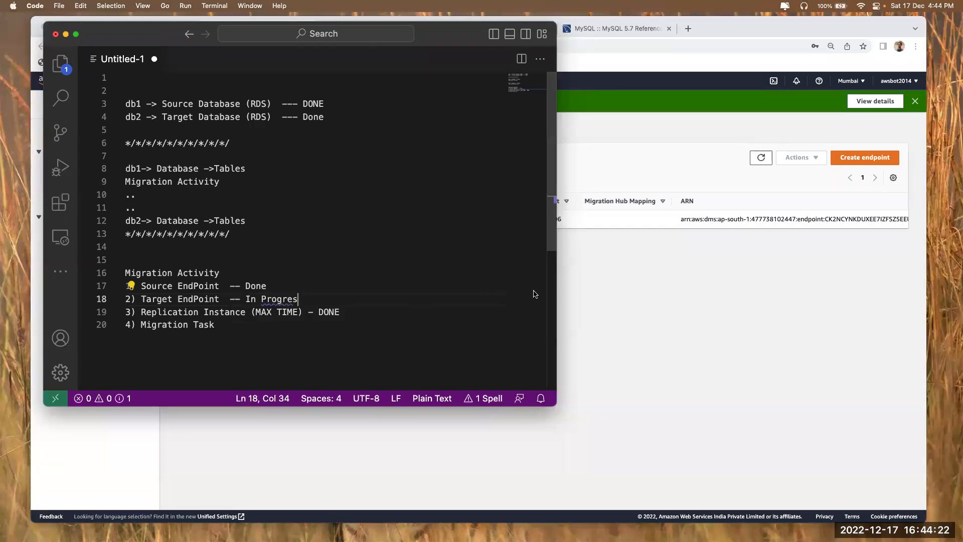
left_click(723, 327)
left_click(865, 157)
Create a target endpoint from RDS instance db2 with manually entered password, then refresh the list
left_click(414, 203)
left_click(190, 244)
left_click(238, 290)
left_click(236, 330)
scroll(216, 401, "down", 2)
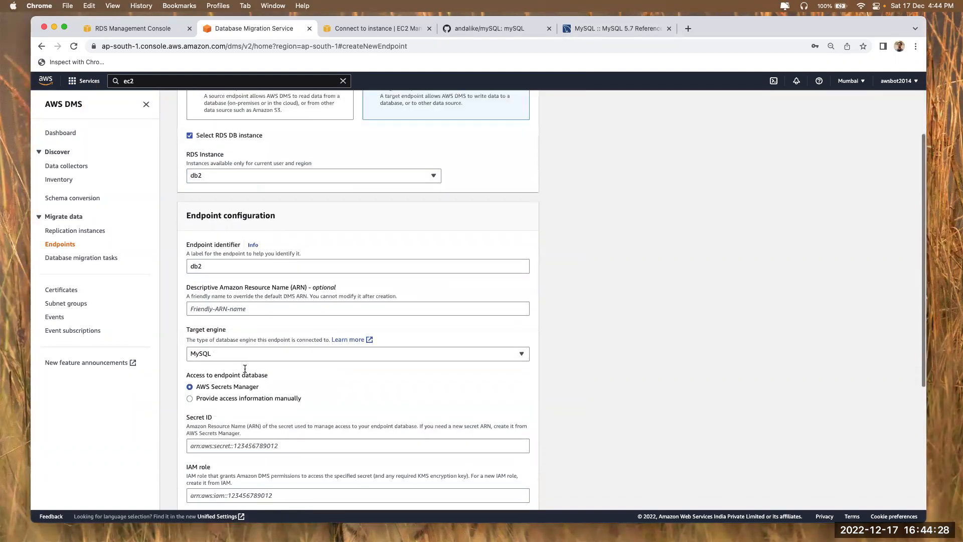
left_click(215, 402)
scroll(215, 401, "down", 3)
left_click(407, 408)
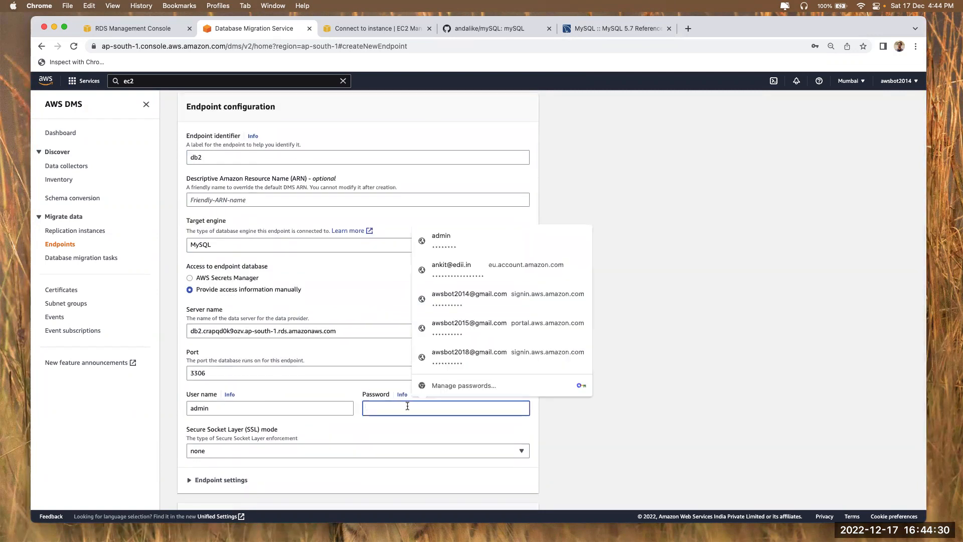
type("••••••••")
left_click(766, 461)
scroll(766, 461, "down", 3)
left_click(507, 491)
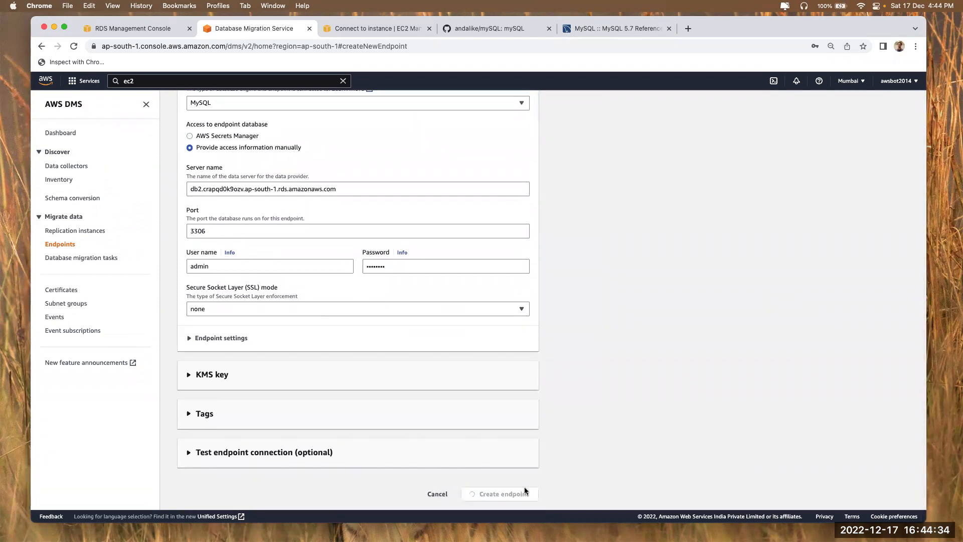
left_click(496, 193)
left_click(807, 191)
left_click(760, 160)
In the notes, set Target EndPoint to Done and add '-- In Progress' after Migration Task
key("super+Tab")
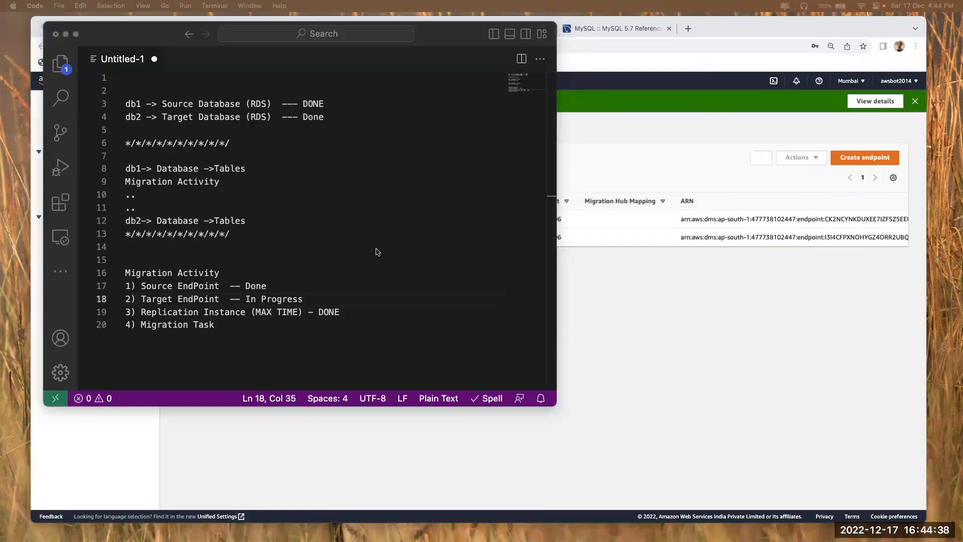
left_click_drag(246, 299, 324, 297)
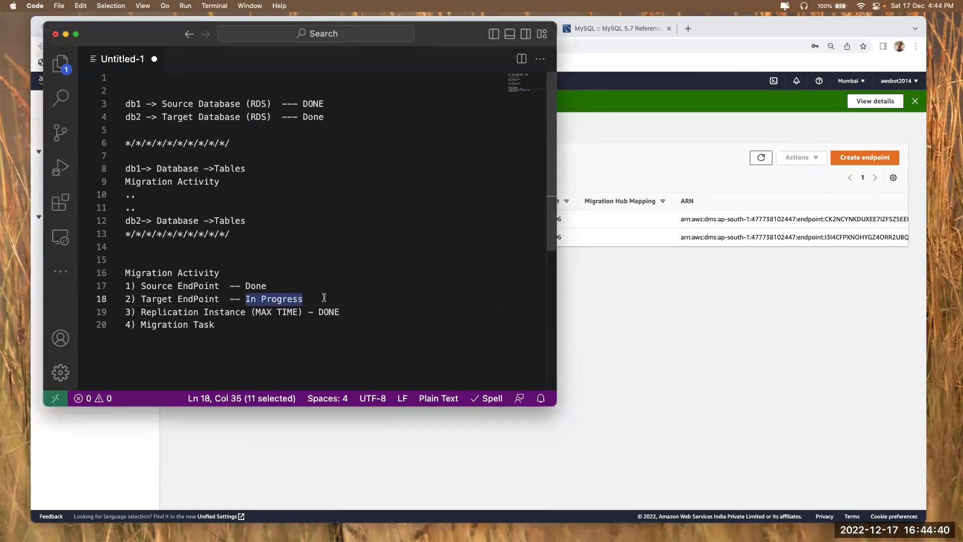
type("Done")
key("Escape")
left_click(260, 326)
type("-- In Progress")
key("super+Tab")
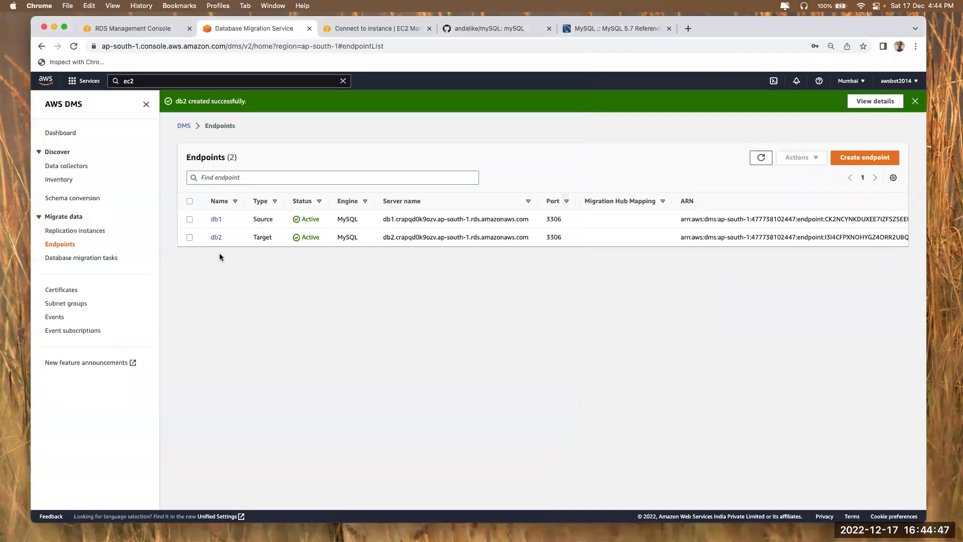
left_click(64, 259)
Start a new migration task, enter its identifier, and choose replication instance db-mig
left_click(885, 140)
left_click(312, 203)
type("m")
key("BackSpace")
type("m")
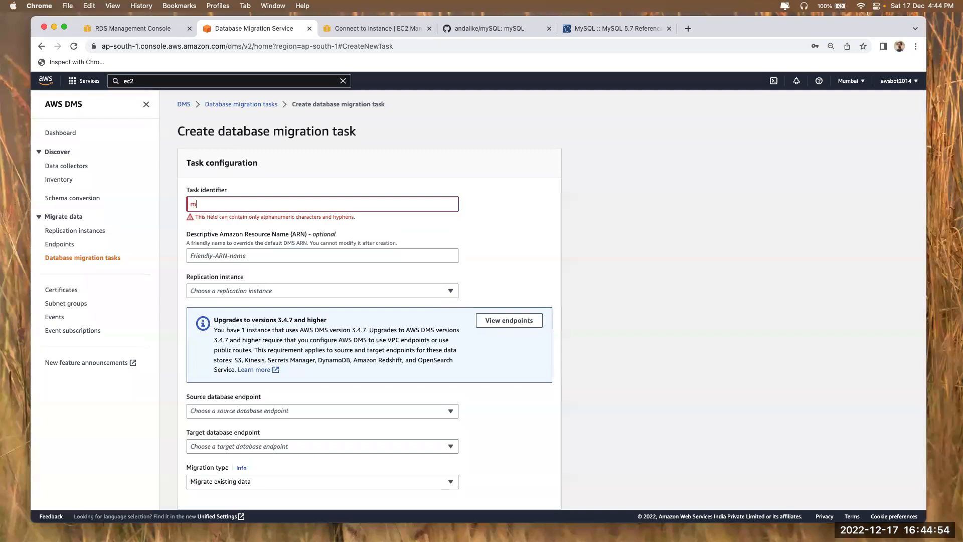
type("y")
scroll(326, 222, "down", 3)
left_click(326, 203)
left_click(327, 235)
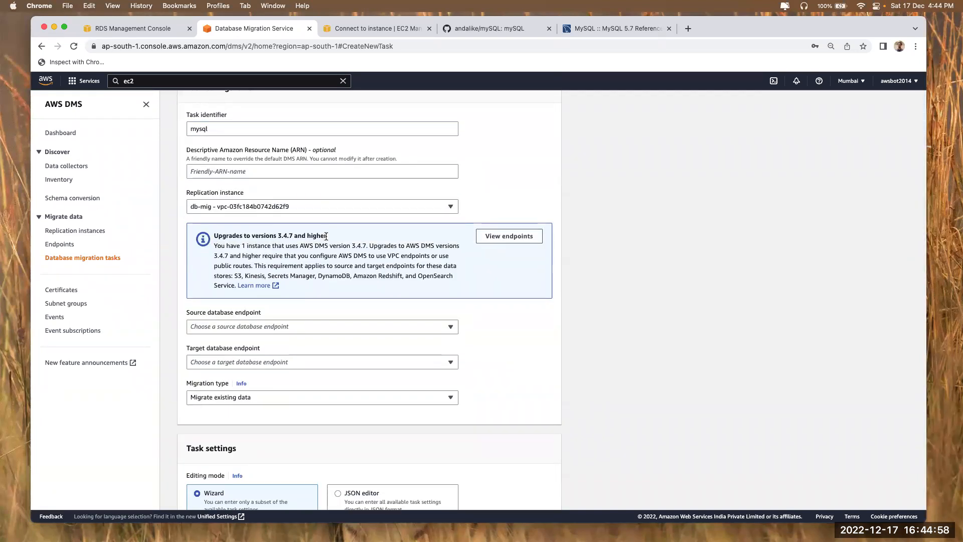
Checking the notes, set db1 as source endpoint and db2 as target endpoint
key("super+Tab")
left_click_drag(142, 311, 303, 312)
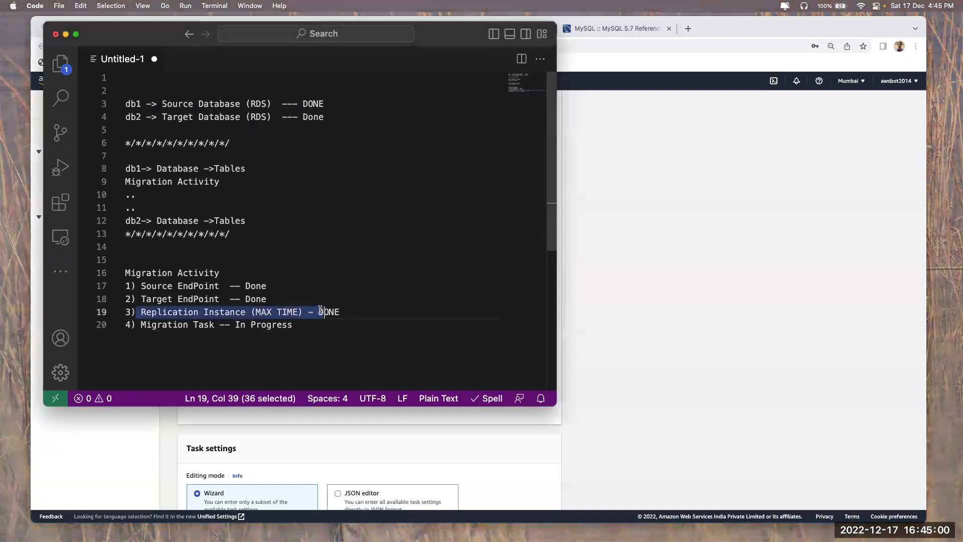
key("super+Tab")
left_click(230, 326)
key("super+Tab")
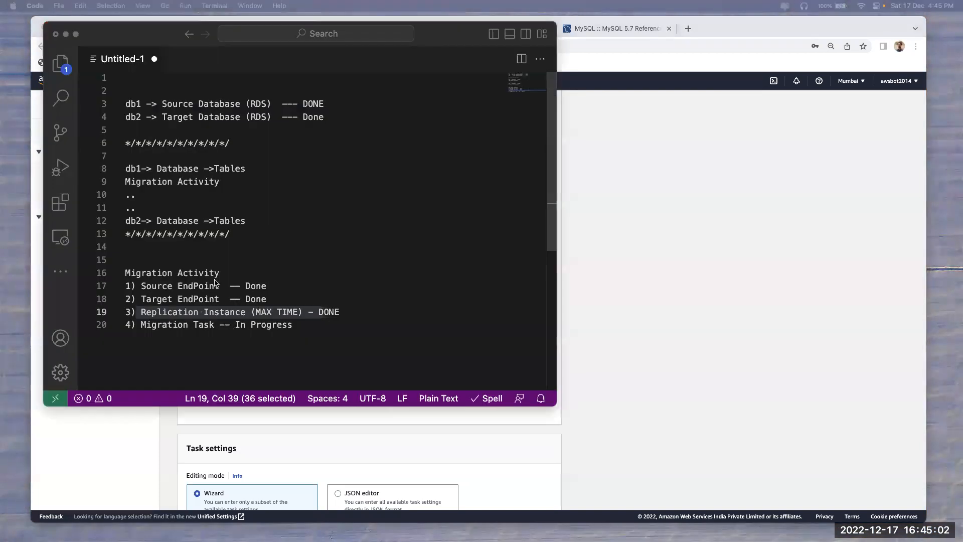
left_click_drag(142, 284, 329, 284)
key("super+Tab")
left_click(278, 327)
key("super+Tab")
left_click_drag(142, 298, 311, 298)
key("super+Tab")
left_click(294, 361)
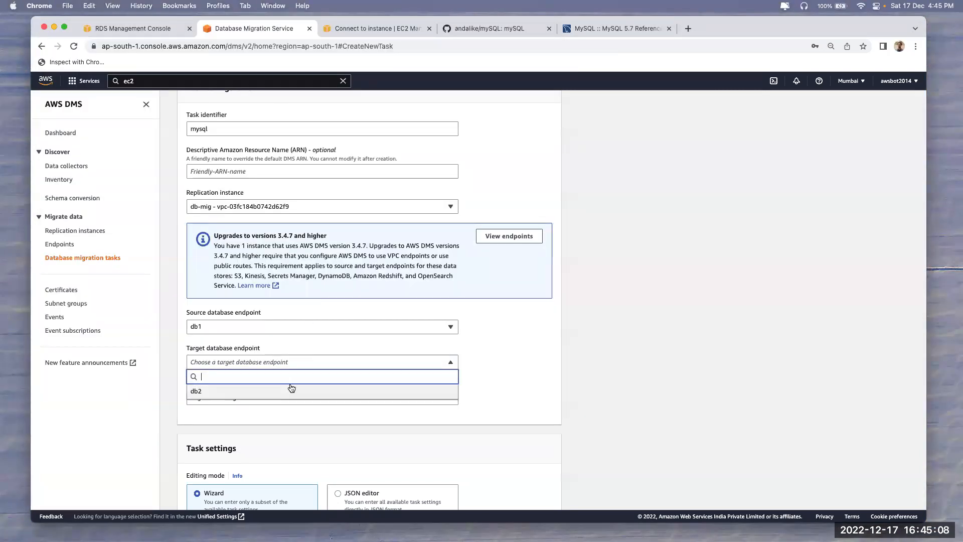
left_click(290, 389)
scroll(291, 388, "down", 5)
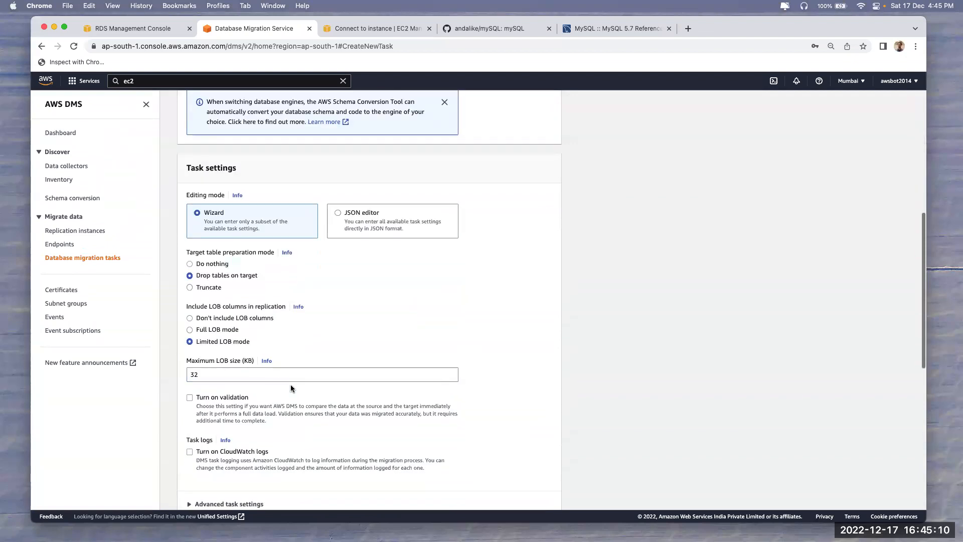
scroll(291, 388, "down", 5)
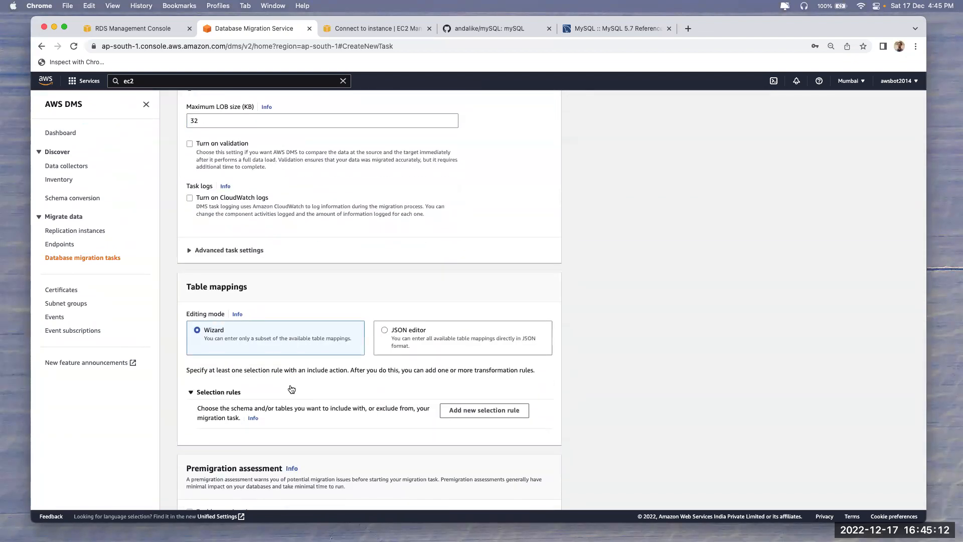
scroll(291, 389, "down", 4)
After the create error, add an Include table selection rule and resubmit the task
left_click(534, 489)
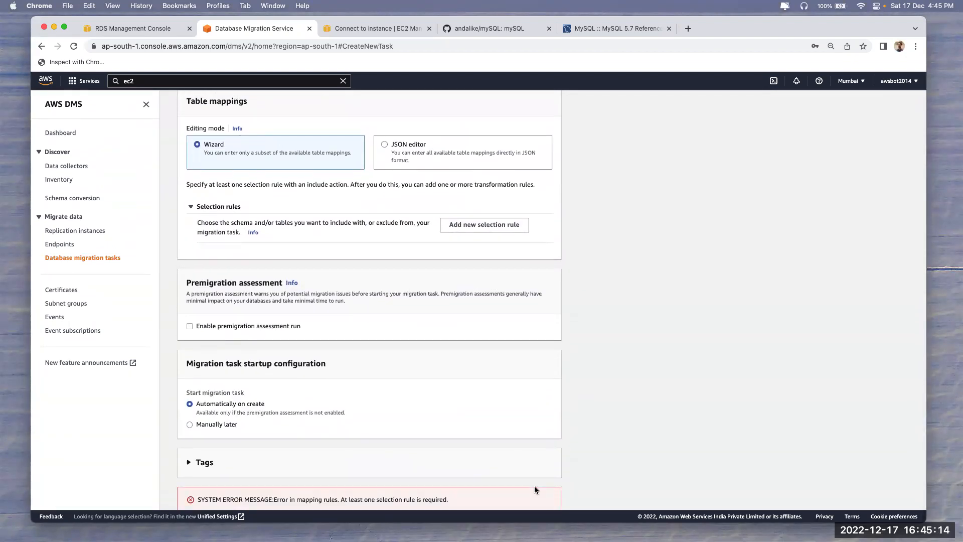
scroll(535, 489, "down", 1)
triple_click(295, 463)
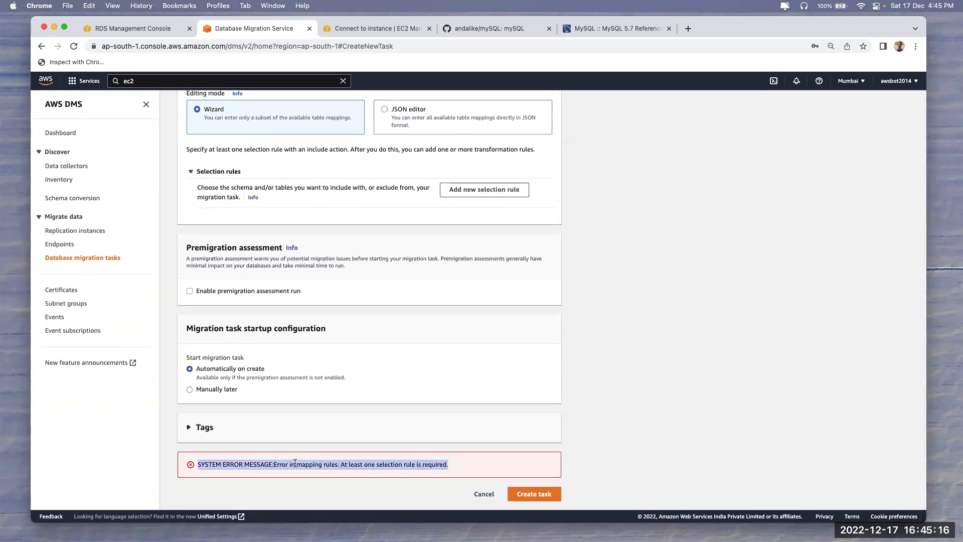
left_click(336, 444)
scroll(329, 401, "up", 1)
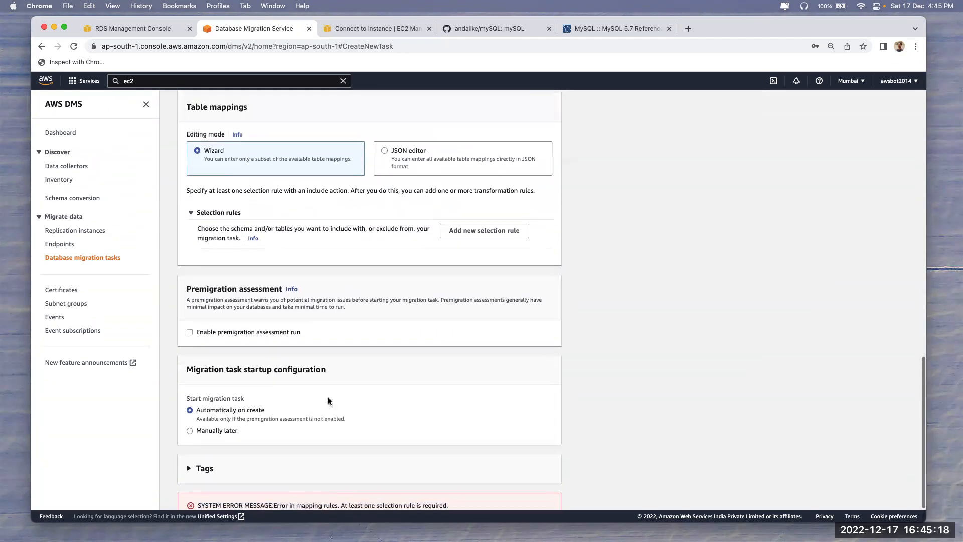
left_click(477, 226)
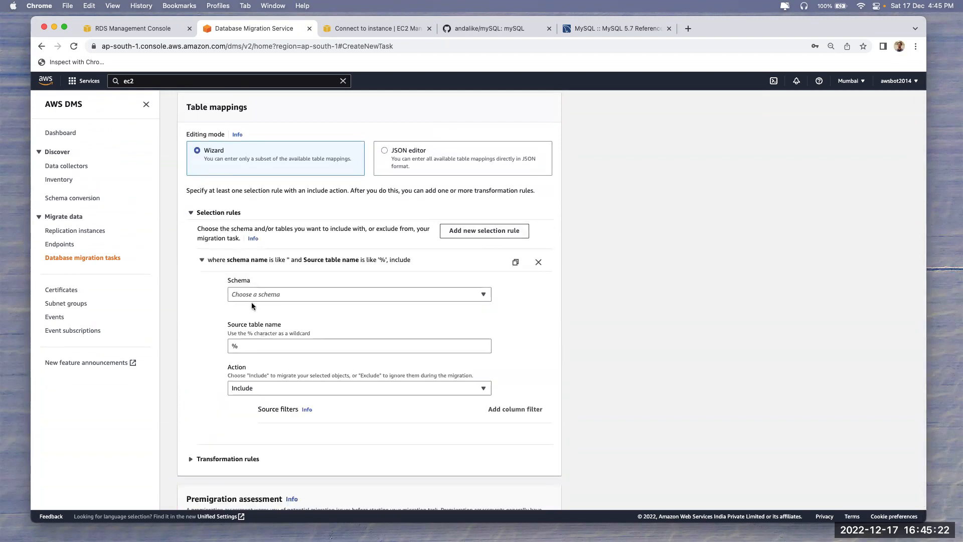
left_click(250, 347)
left_click(266, 385)
left_click(269, 344)
scroll(628, 363, "down", 7)
left_click(556, 493)
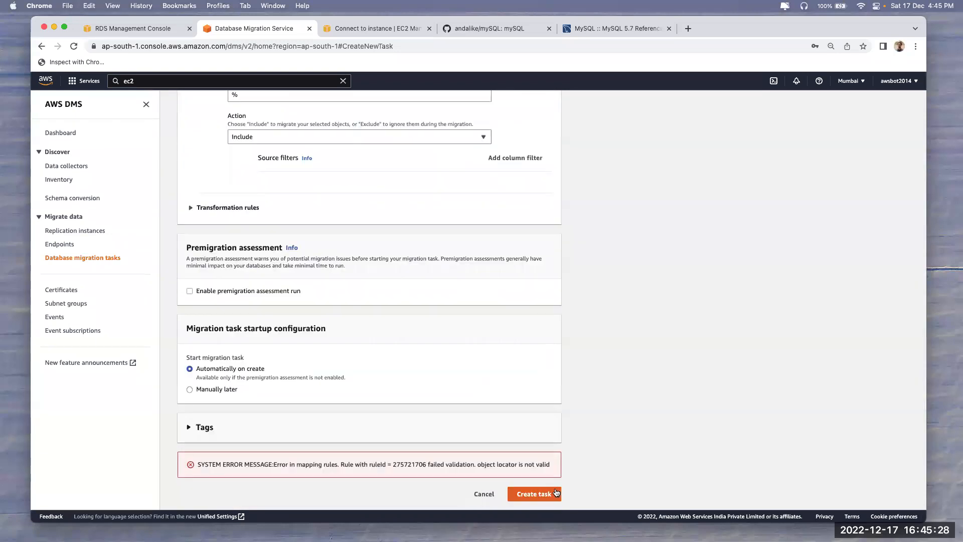
Reload the form and refill it: identifier mysql, replication instance db-mig, source db1, target db2
key("super+r")
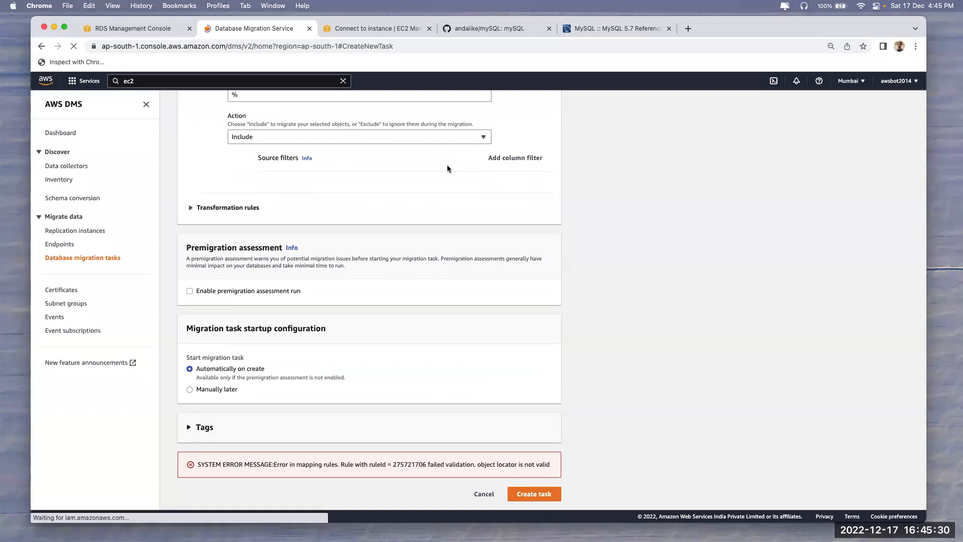
left_click(291, 207)
type("mysql")
left_click(338, 185)
left_click(250, 213)
left_click(308, 305)
left_click(308, 333)
left_click(308, 337)
left_click(308, 370)
left_click(308, 377)
left_click(566, 368)
Add a selection rule with an entered schema pattern % (Include) and create the task
scroll(566, 375, "down", 6)
scroll(267, 351, "down", 5)
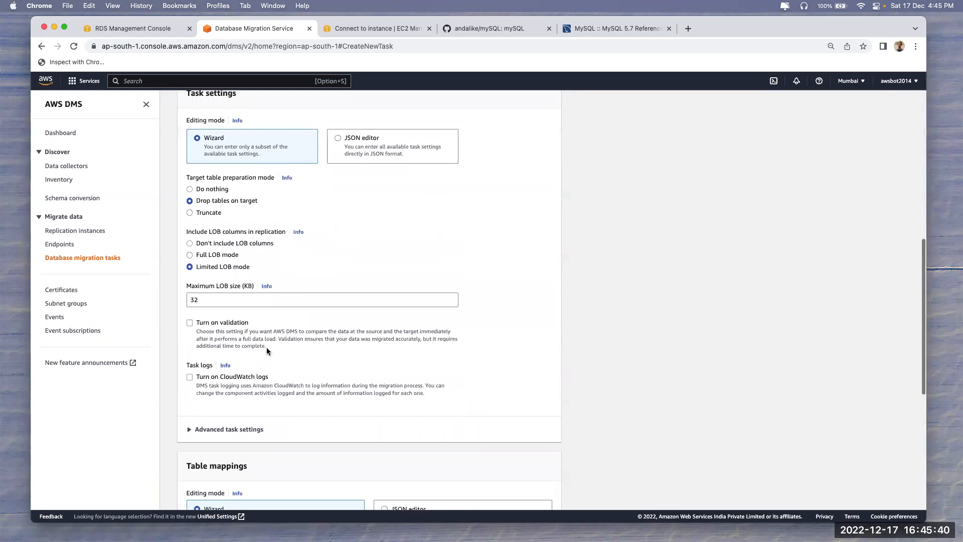
scroll(220, 334, "down", 3)
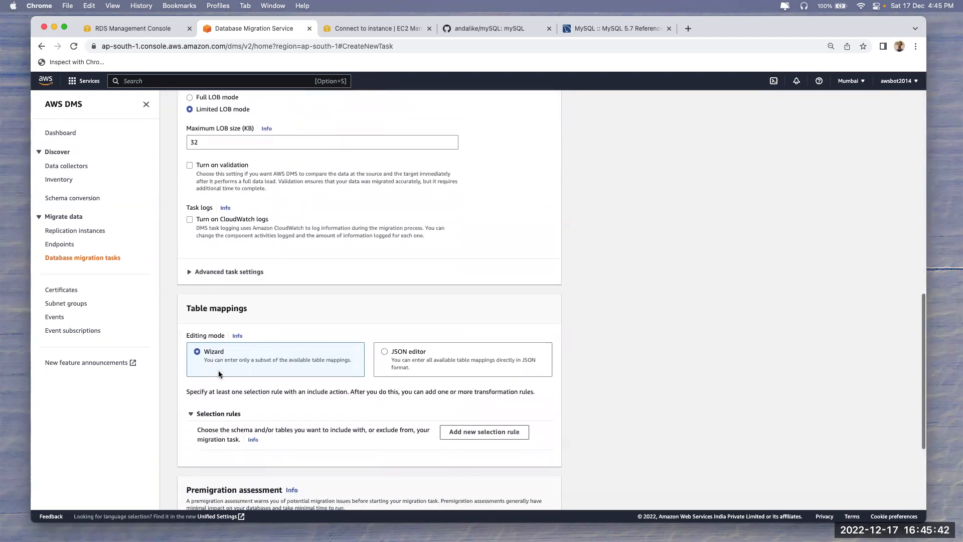
left_click(468, 361)
left_click(273, 424)
left_click(272, 439)
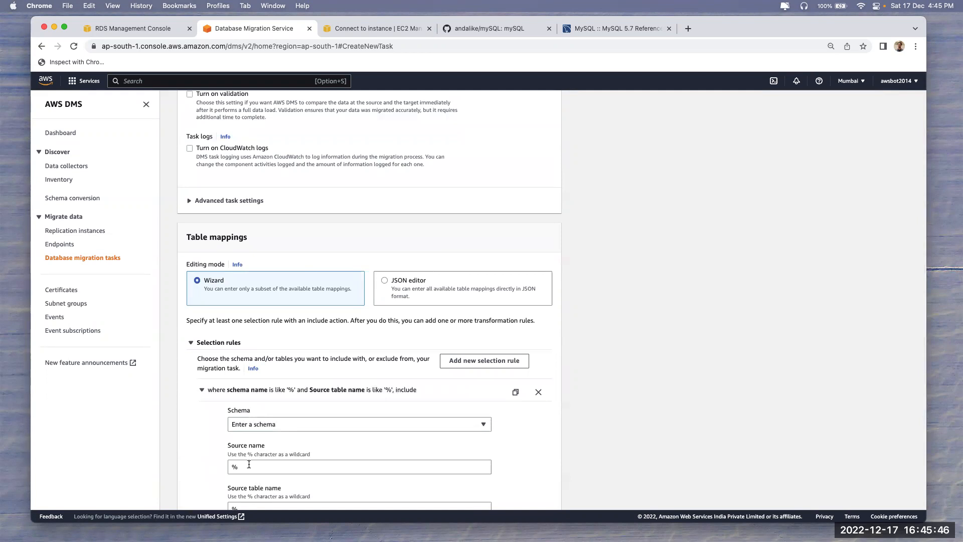
scroll(247, 464, "down", 10)
left_click(533, 490)
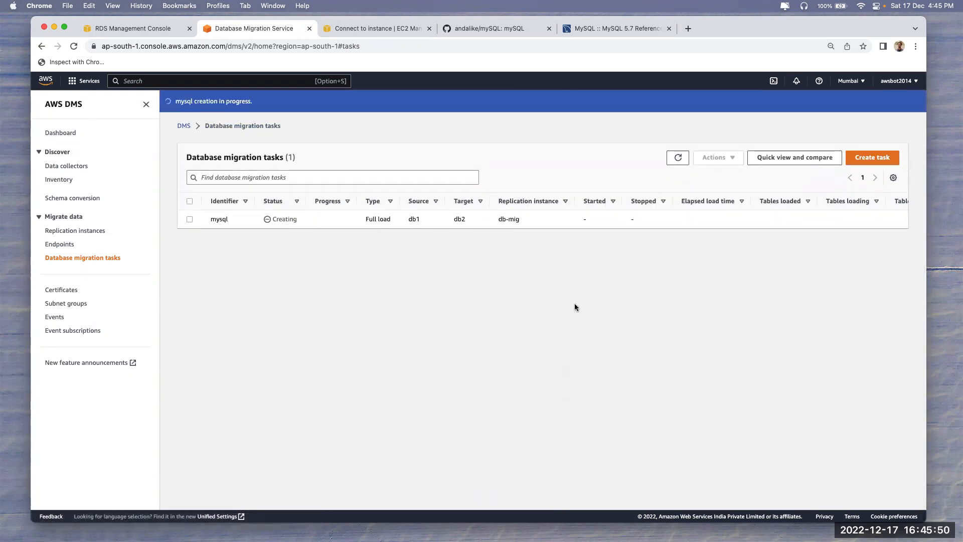
Refresh the DMS migration task list and glance at the migration notes
left_click(676, 154)
key("super+Tab")
left_click(576, 319)
Run 'show databases;' on the second and then the first MySQL server in iTerm2
key("super+Tab")
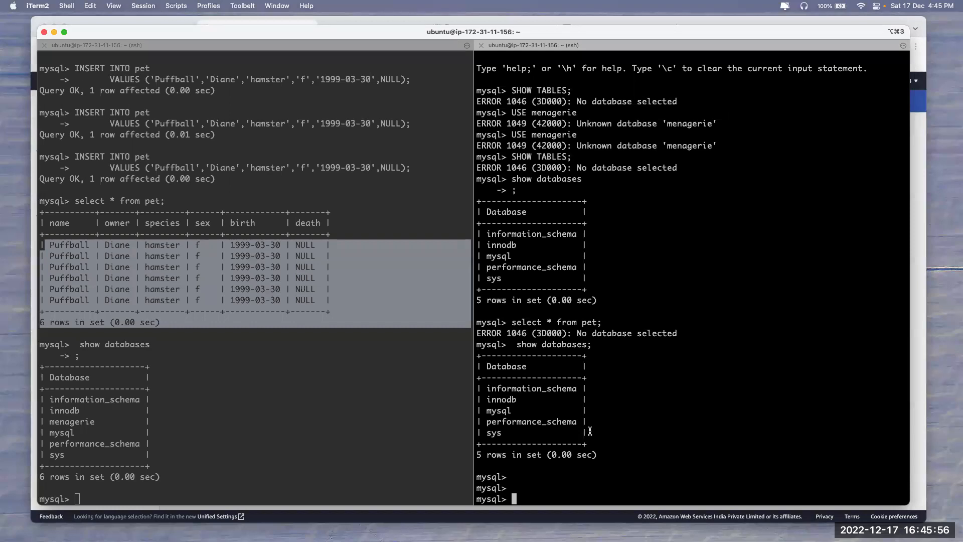
key("Up")
key("Return")
left_click(269, 423)
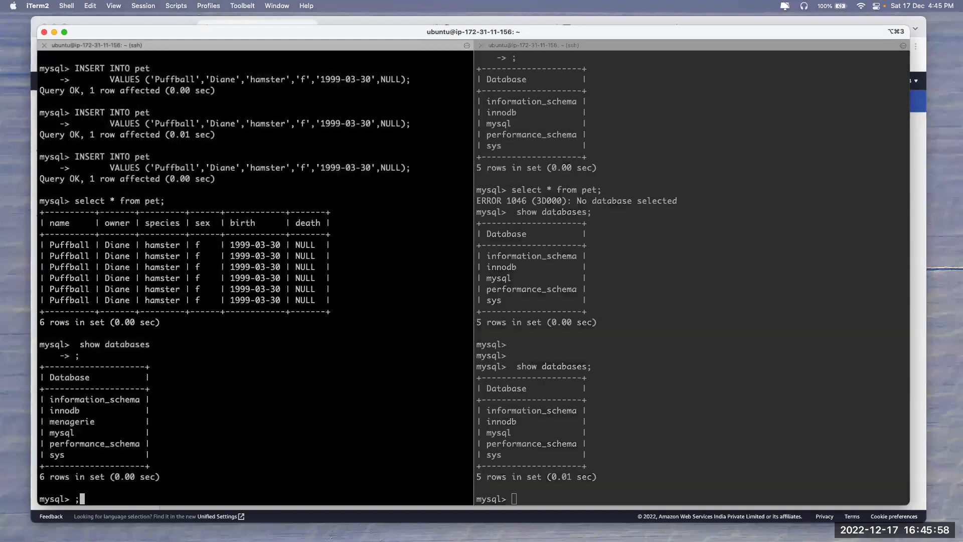
type(";")
key("Return")
type(";")
key("Up")
type(";")
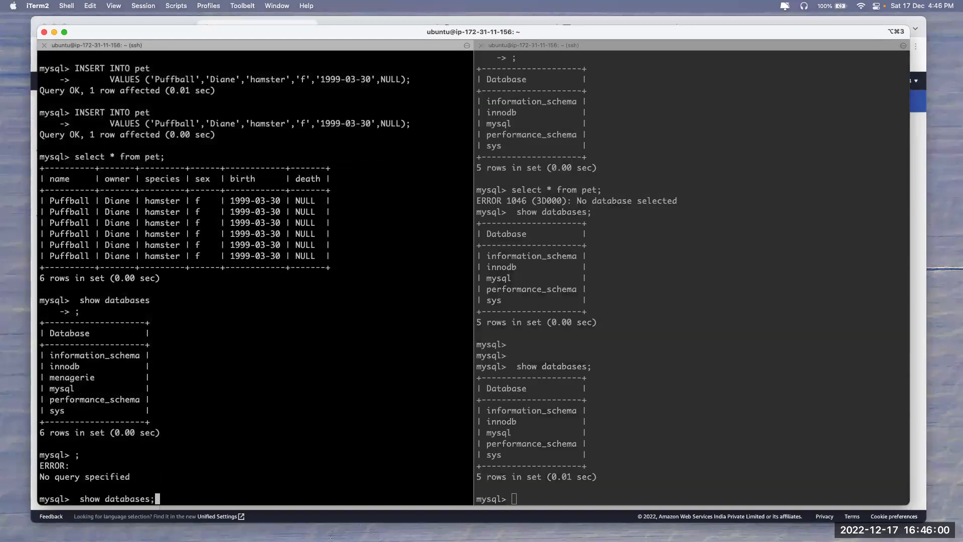
key("Return")
List both servers' databases again and select the second server's database rows
left_click(527, 366)
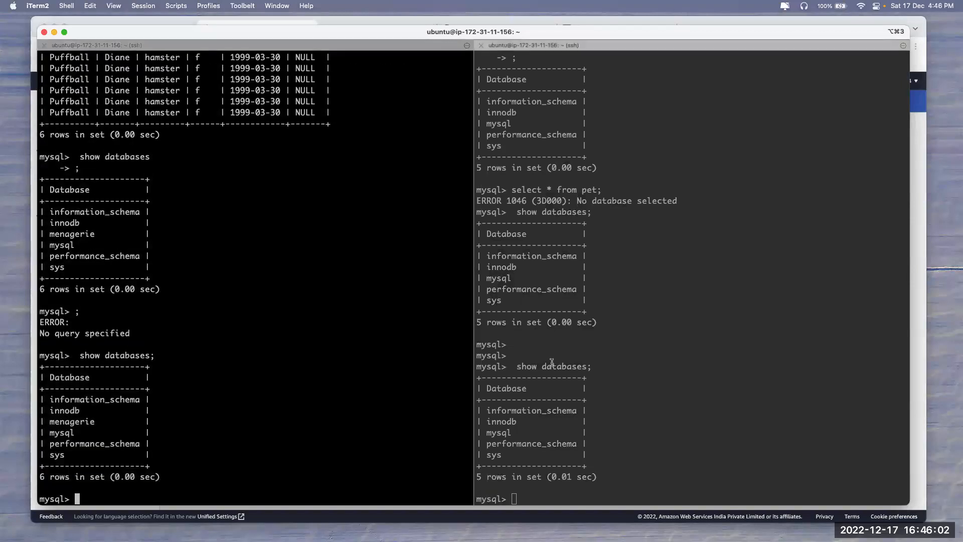
key("Up")
key("Return")
left_click(346, 390)
key("Up")
key("Return")
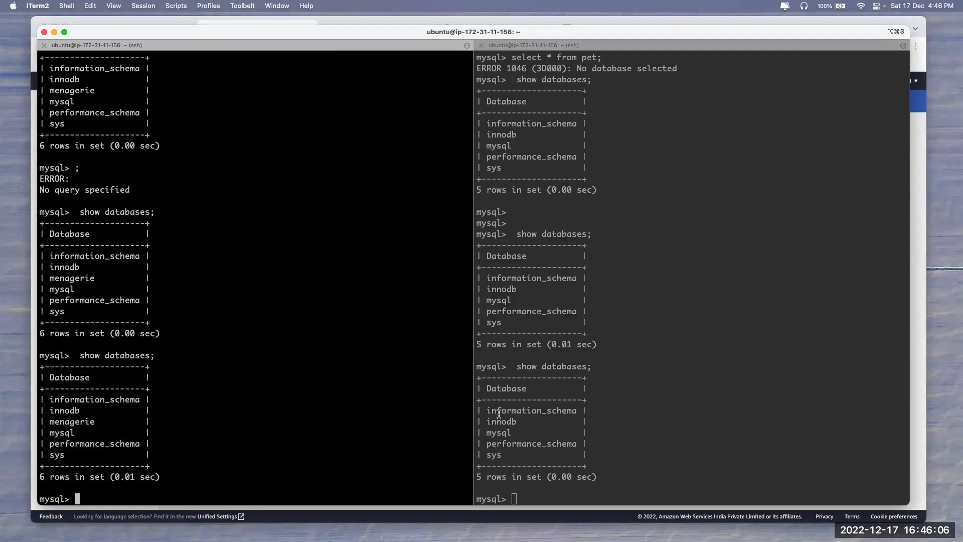
left_click_drag(480, 408, 517, 458)
Refresh the DMS migration task list twice to check the mysql task status
key("super+Tab")
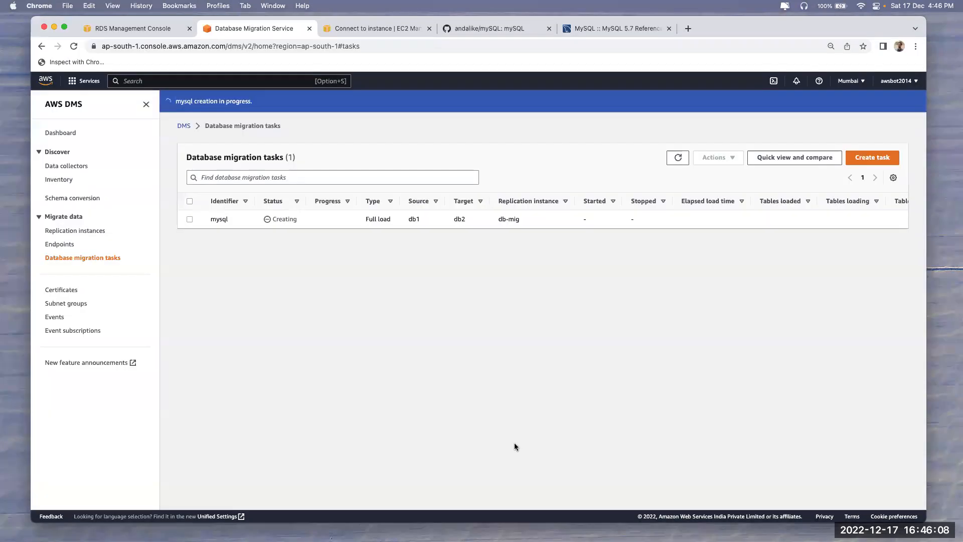
left_click(677, 157)
left_click(677, 159)
Re-run 'show databases;' on both servers and mark menagerie in the first server's listing
key("super+Tab")
left_click(566, 381)
key("Up")
key("Return")
left_click(331, 421)
key("Up")
key("Return")
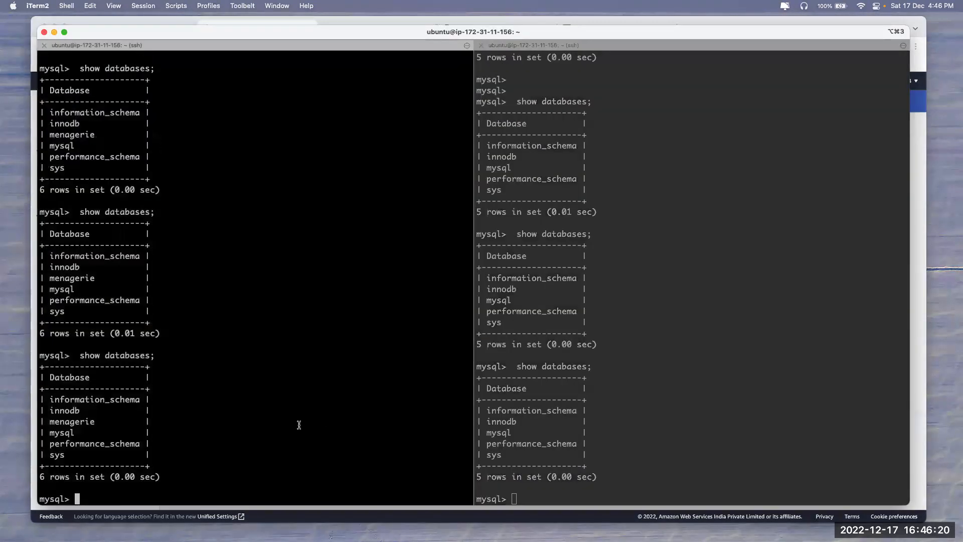
left_click_drag(50, 421, 134, 421)
left_click(479, 369)
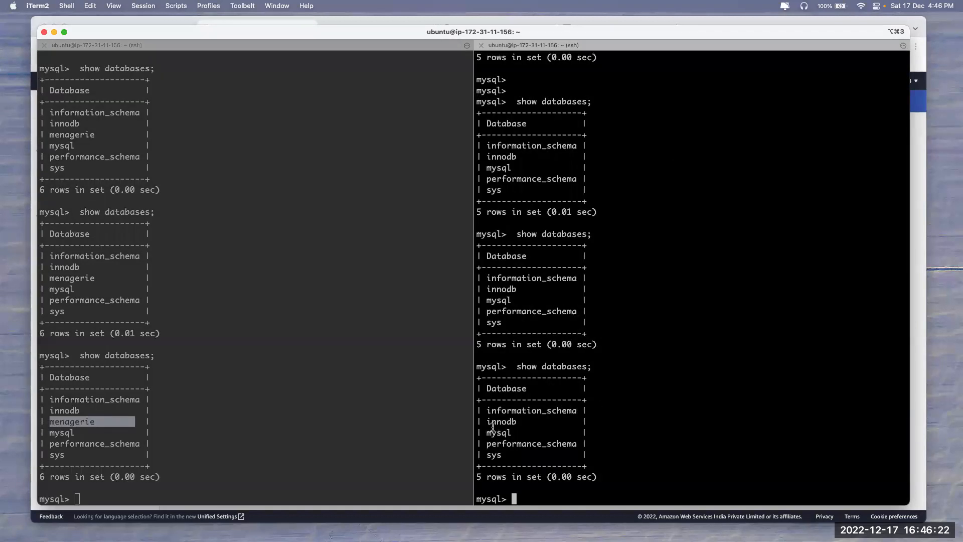
key("super+Tab")
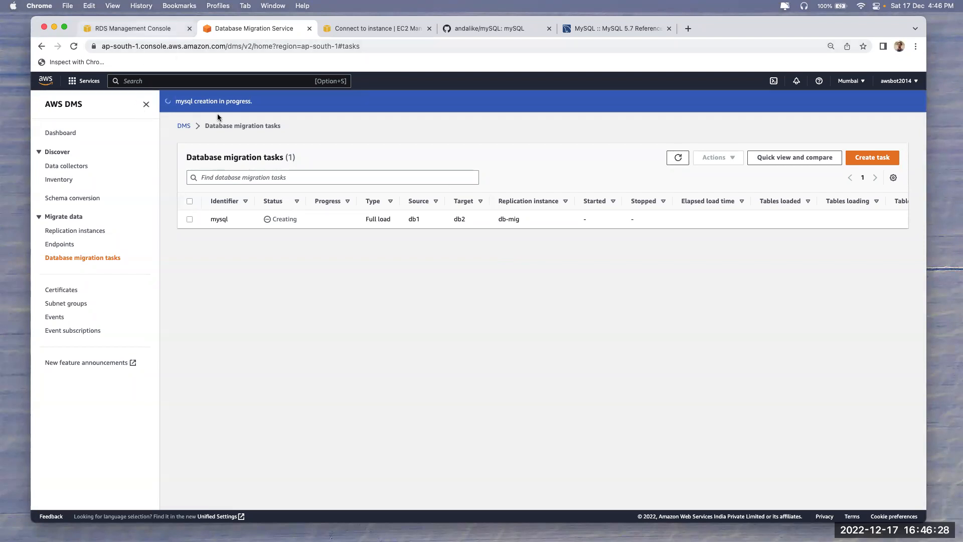
left_click(104, 27)
Select db1 in the RDS Databases list and open its Modify DB instance page
left_click(181, 103)
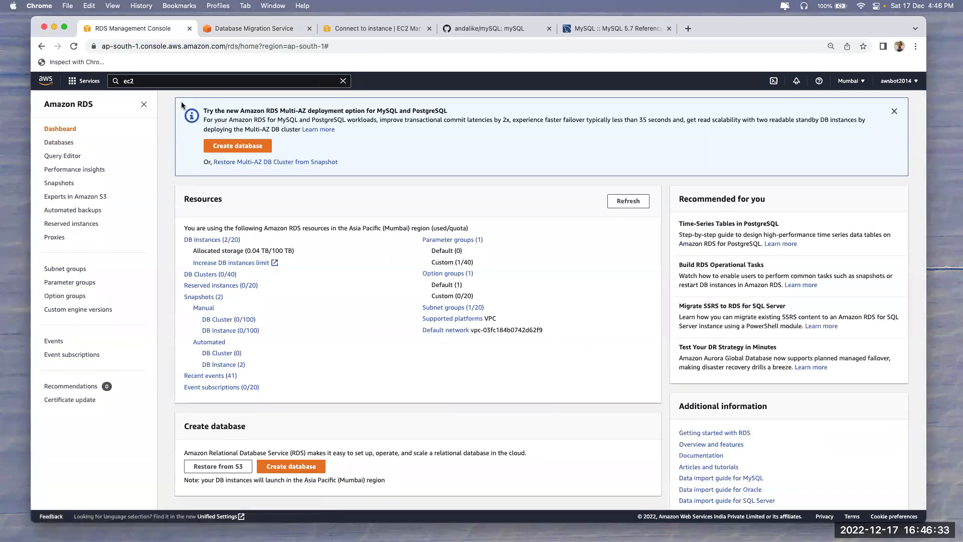
left_click(206, 241)
left_click(187, 254)
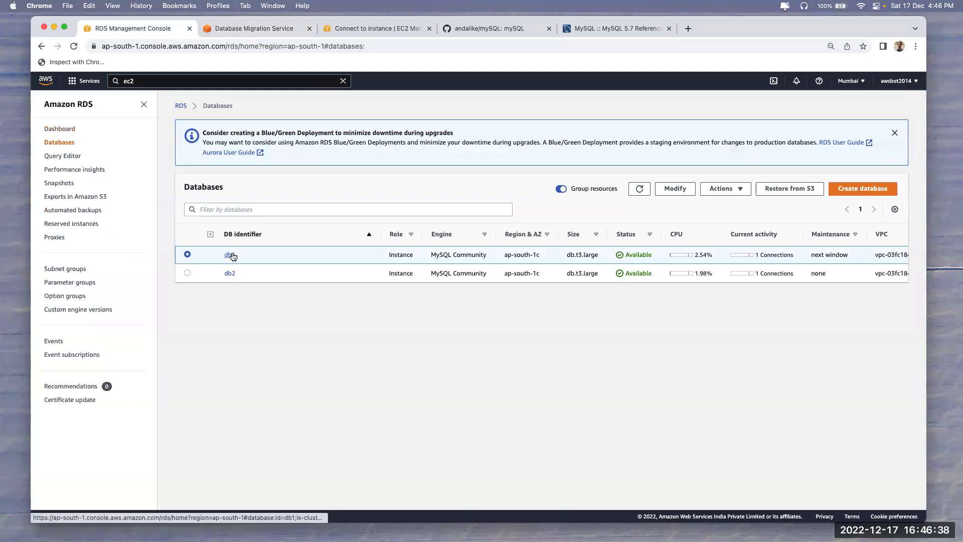
left_click(676, 189)
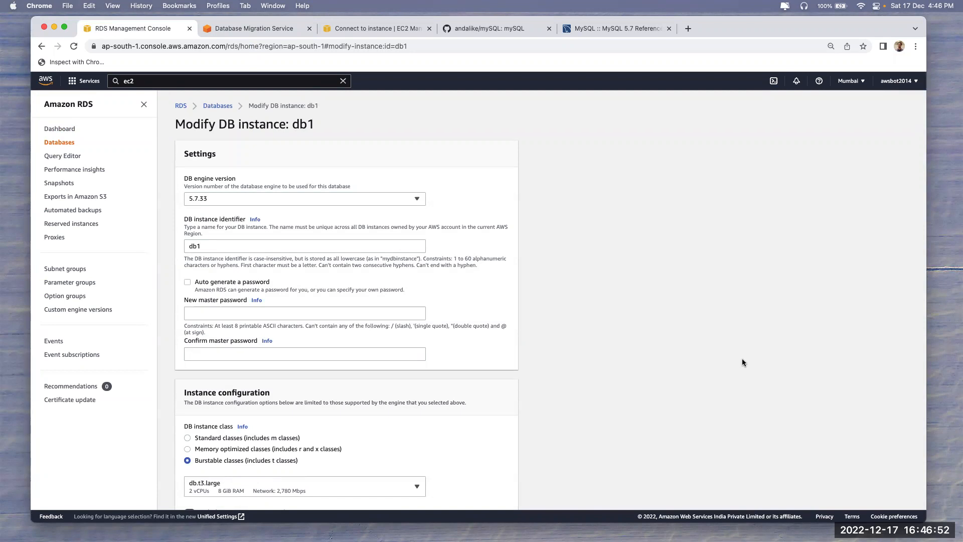
Change db1's instance class to the memory-optimized db.r5.xlarge
scroll(743, 362, "down", 3)
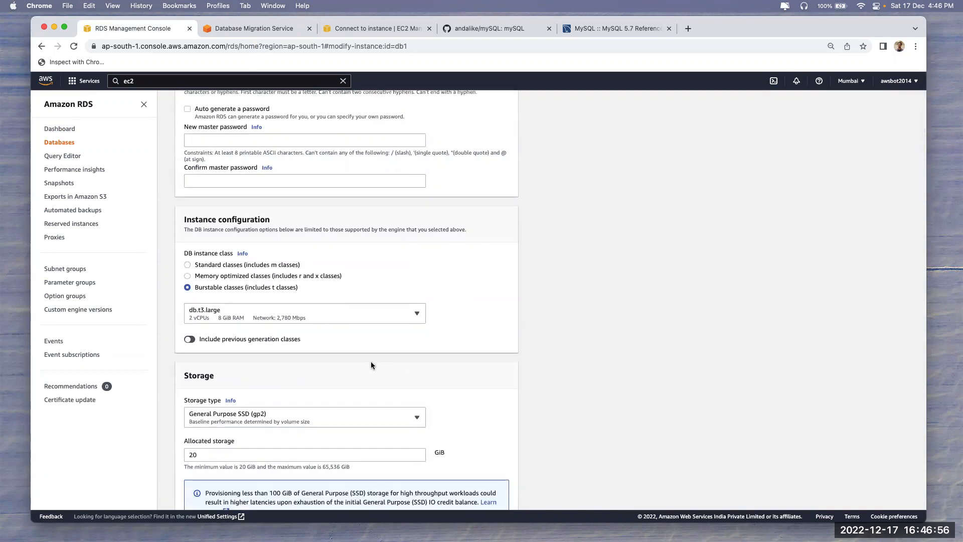
left_click(296, 312)
scroll(286, 354, "down", 2)
left_click(249, 358)
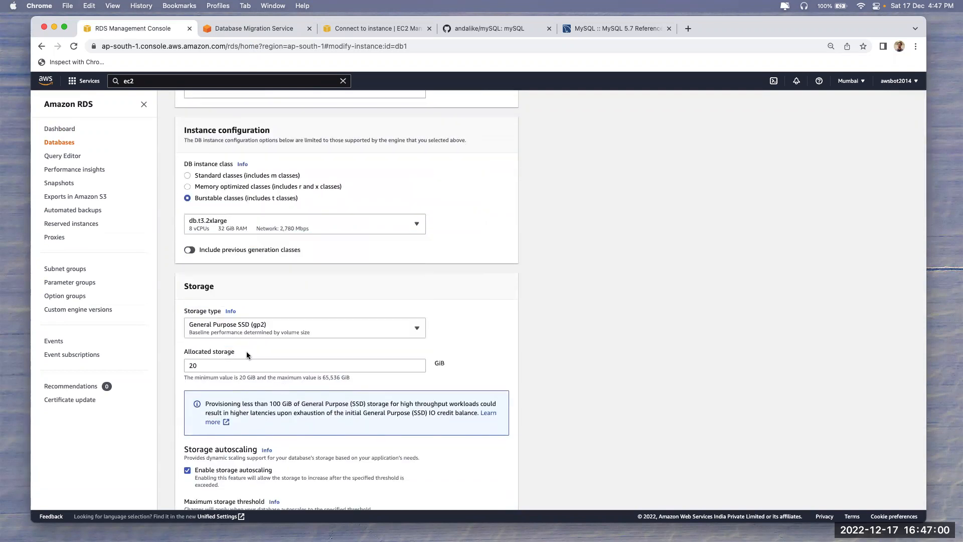
left_click(265, 187)
left_click(242, 223)
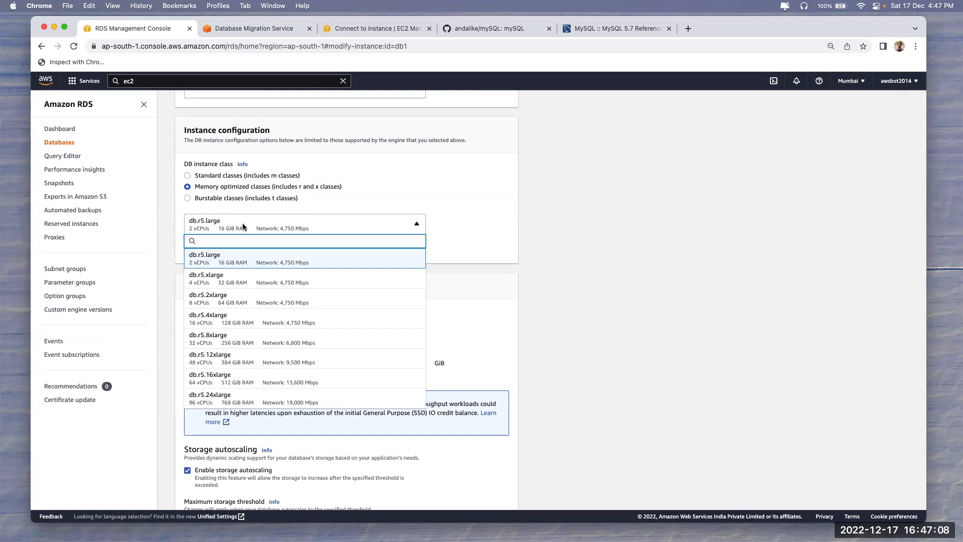
left_click(245, 261)
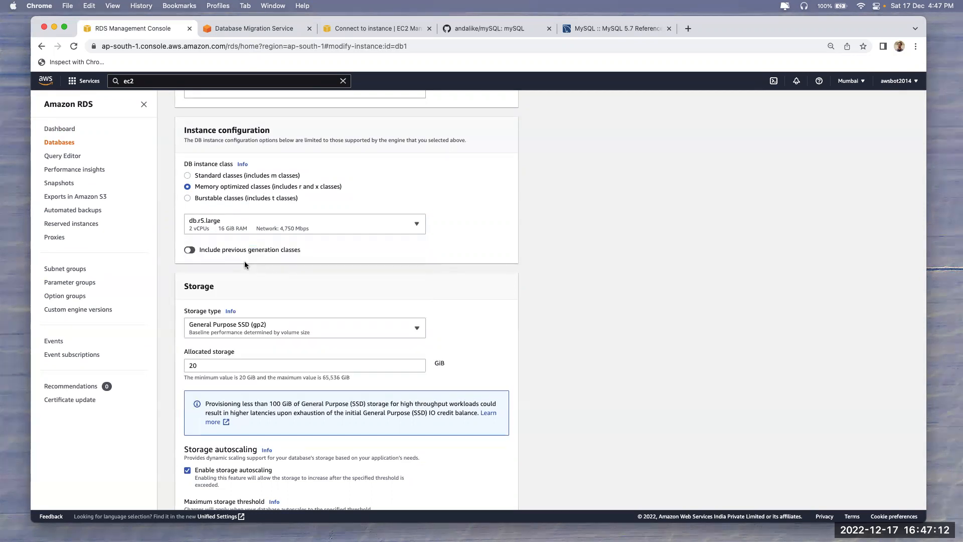
left_click(259, 227)
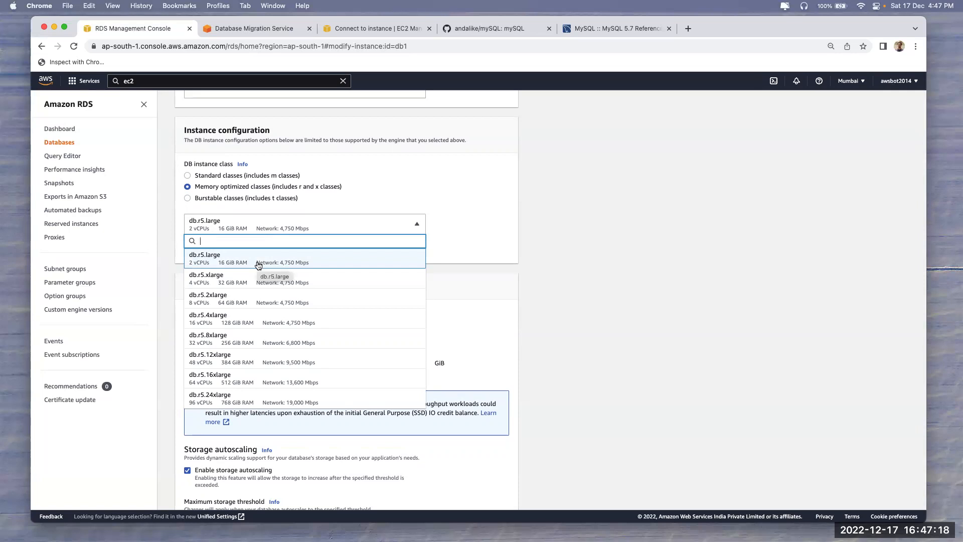
left_click(240, 285)
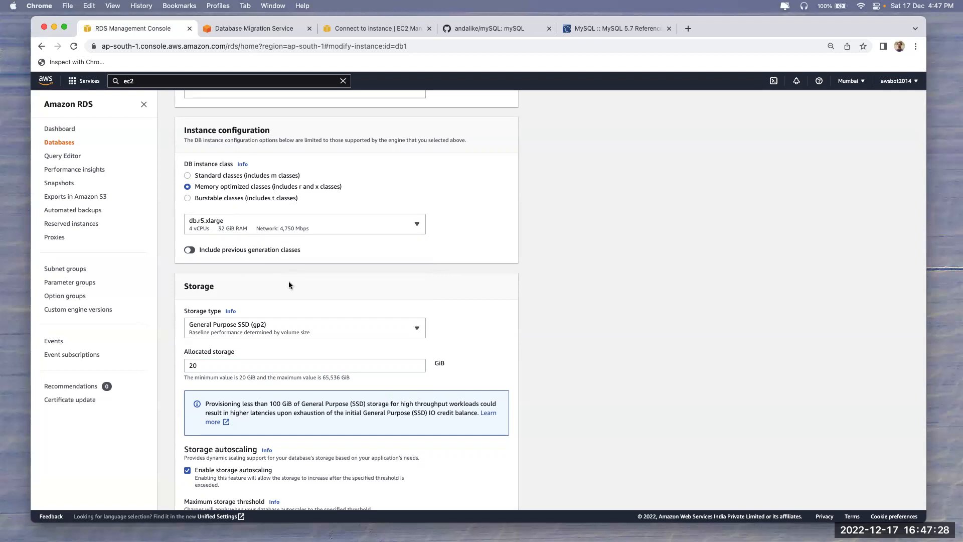
Set db1's maximum storage threshold to 2000
scroll(289, 284, "down", 2)
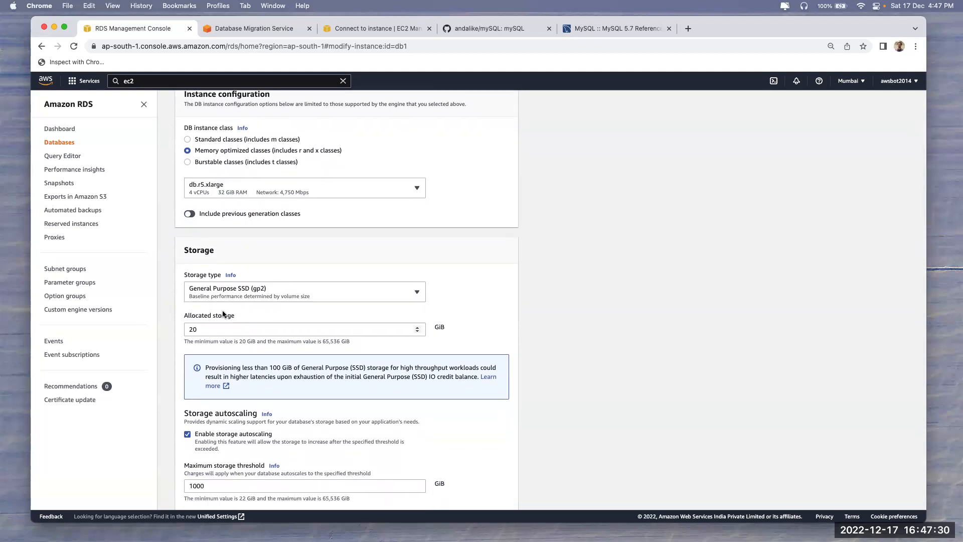
scroll(209, 324, "down", 5)
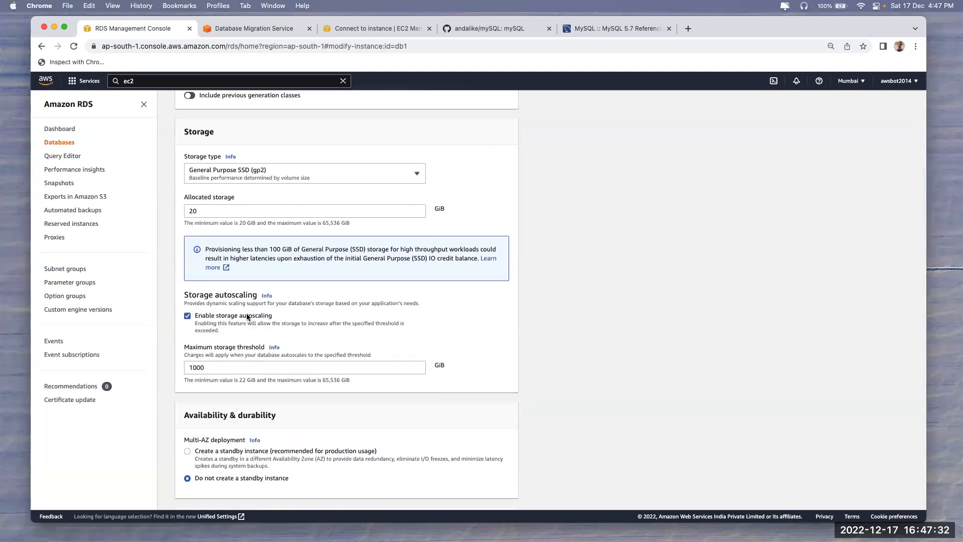
left_click(188, 367)
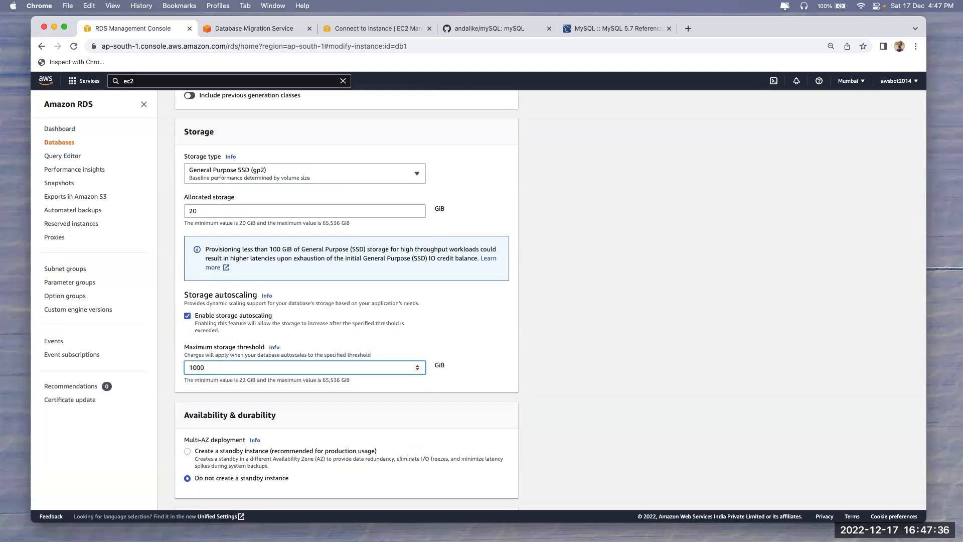
key("BackSpace")
key("BackSpace")
key("BackSpace")
key("BackSpace")
type("100200")
key("super+a")
type("20")
left_click(749, 346)
Cancel the db1 modification and refresh the Databases list
scroll(748, 347, "down", 5)
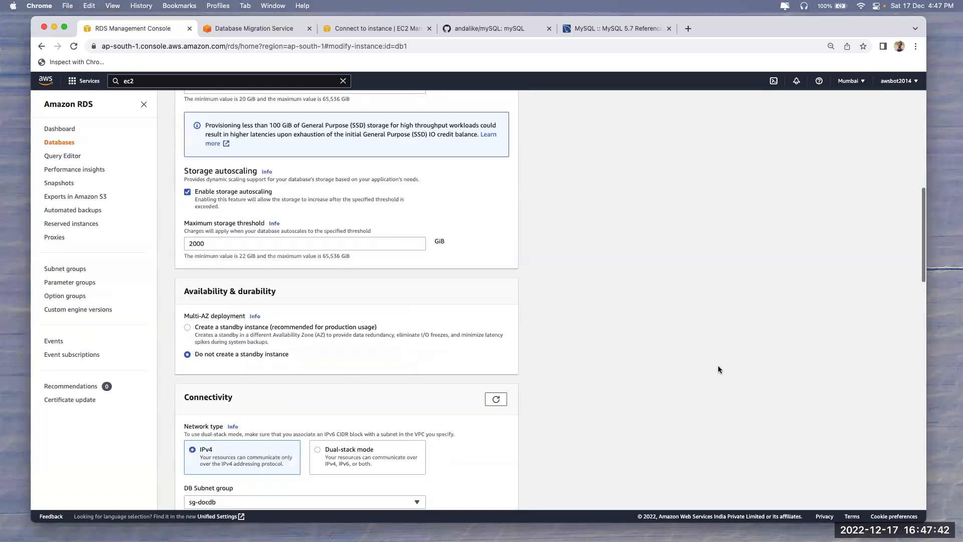
scroll(245, 335, "down", 5)
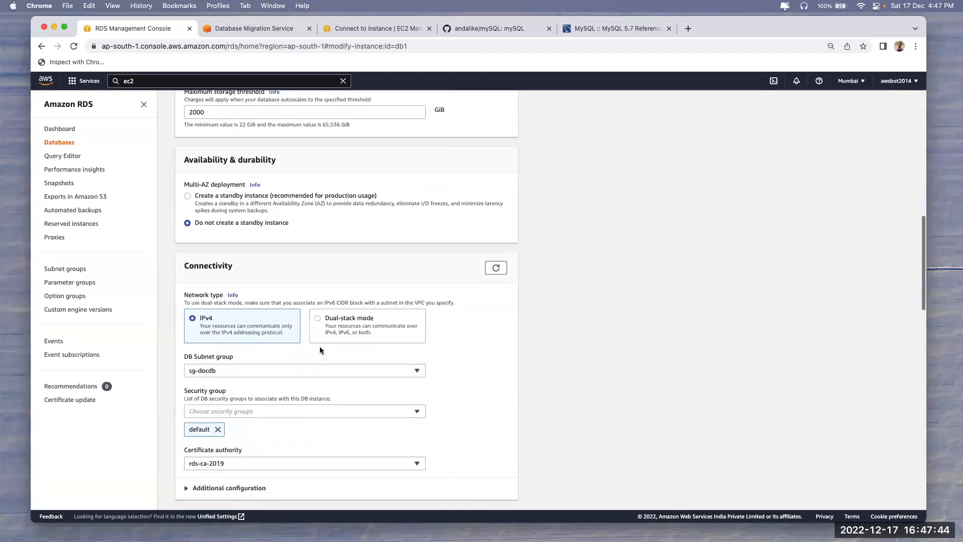
scroll(341, 331, "down", 7)
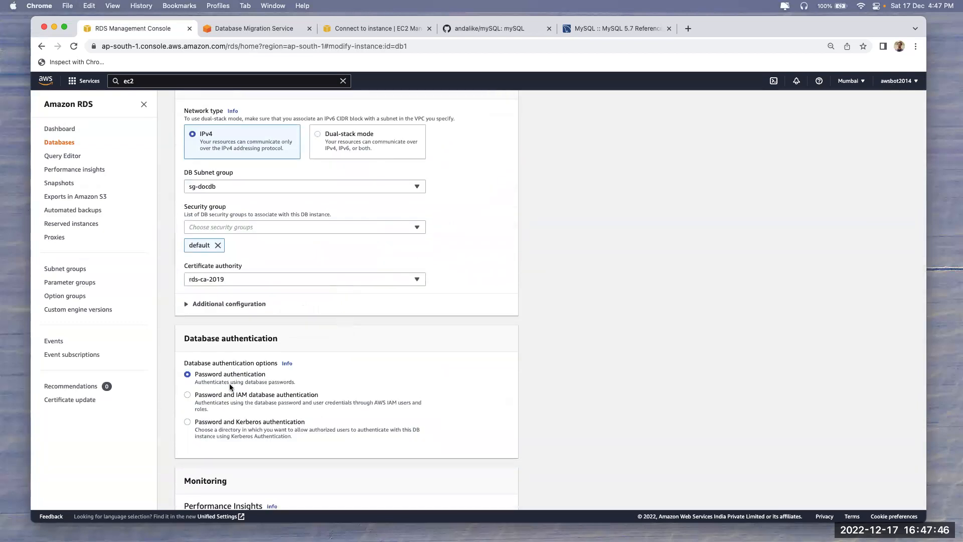
scroll(230, 383, "down", 8)
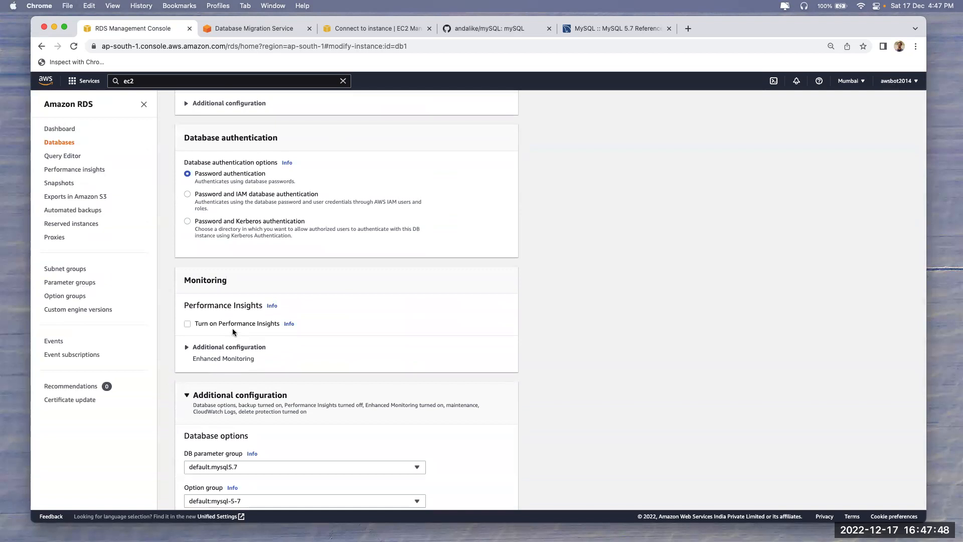
scroll(234, 329, "down", 16)
scroll(241, 326, "down", 8)
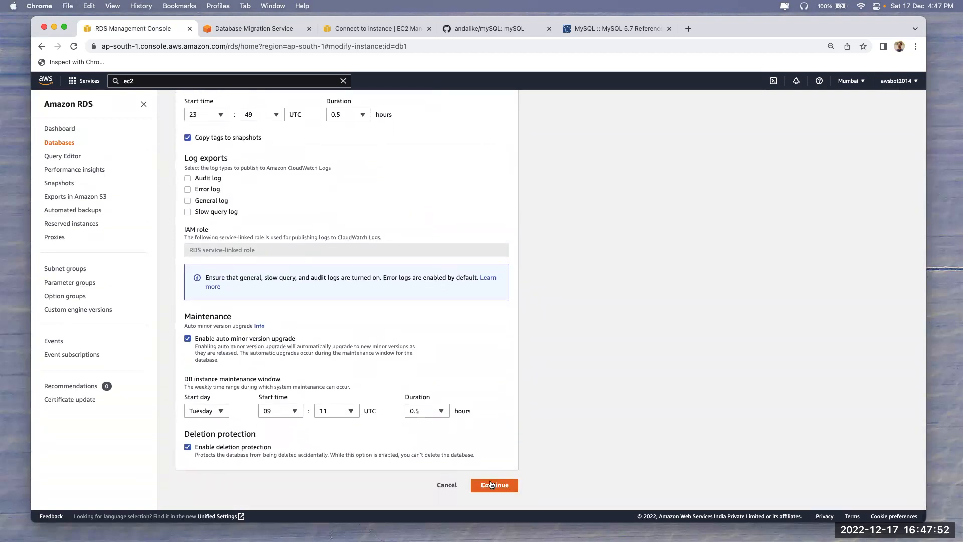
left_click(448, 485)
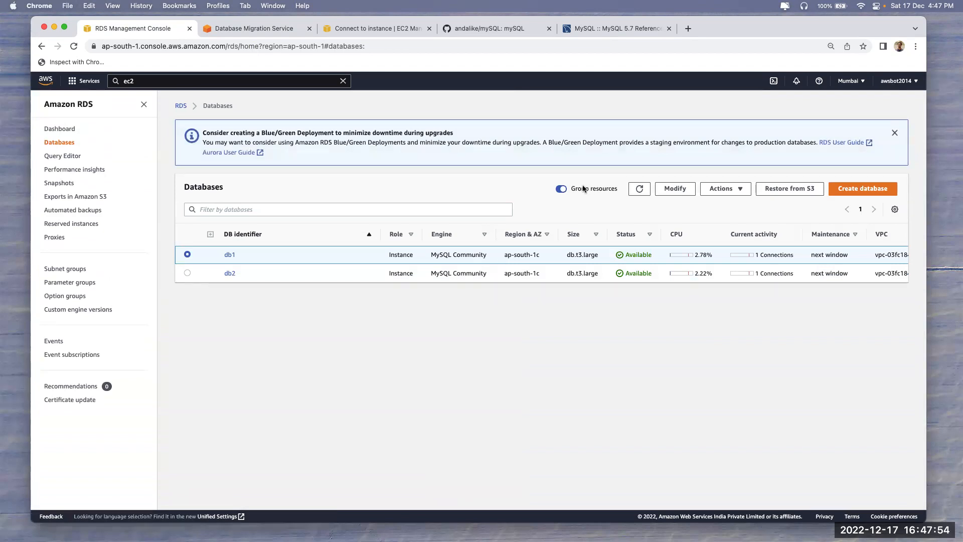
left_click(632, 194)
Re-list the second server's databases and mark menagerie in both sessions' listings
left_click(252, 28)
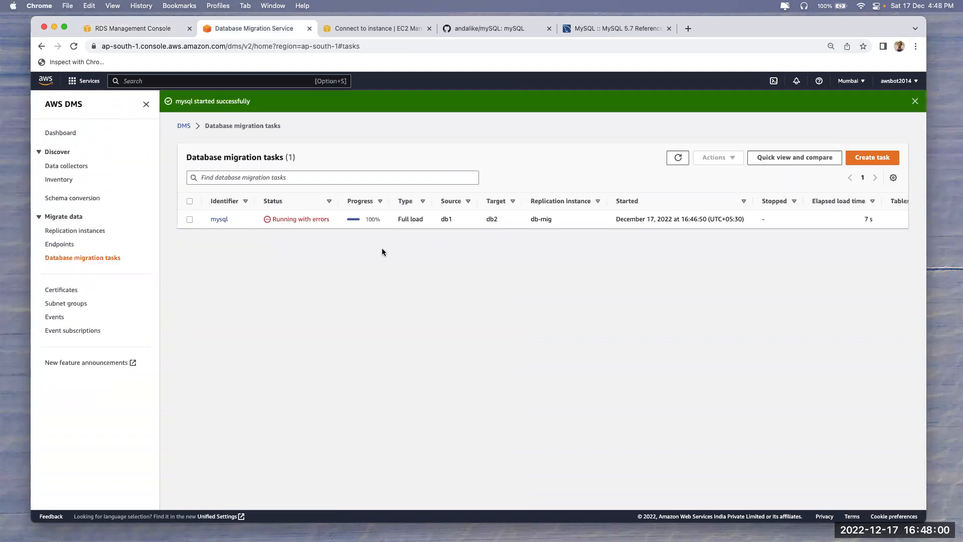
key("super+Tab")
key("Up")
key("Return")
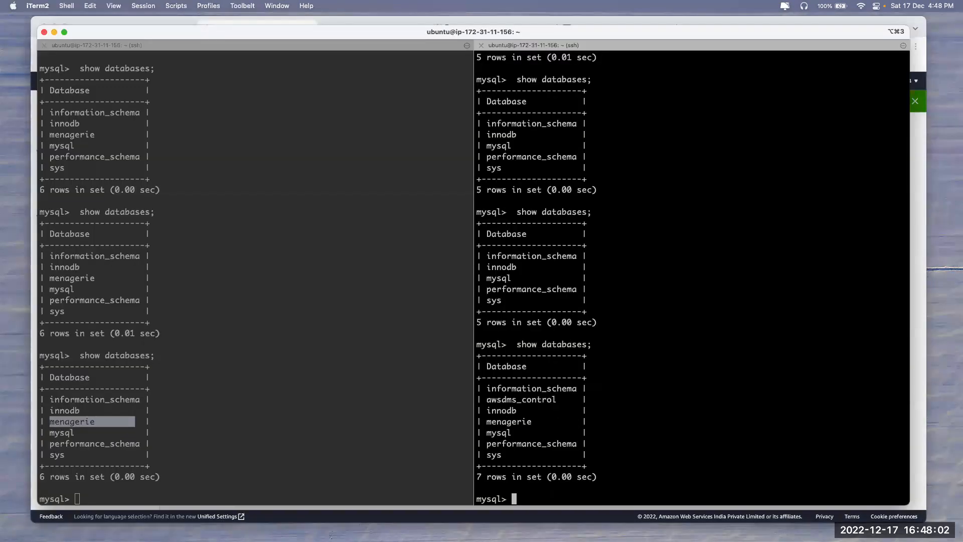
left_click(57, 414)
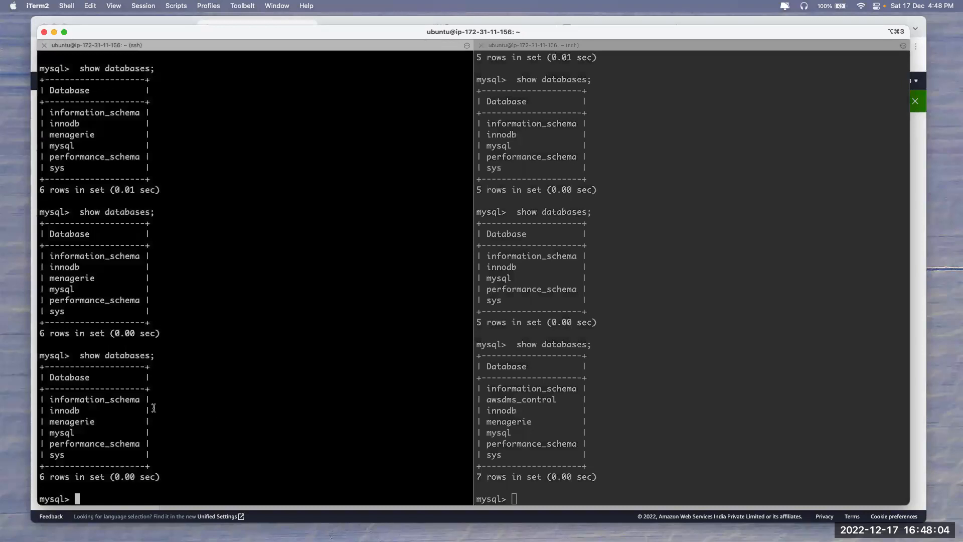
left_click_drag(49, 422, 95, 421)
left_click(543, 362)
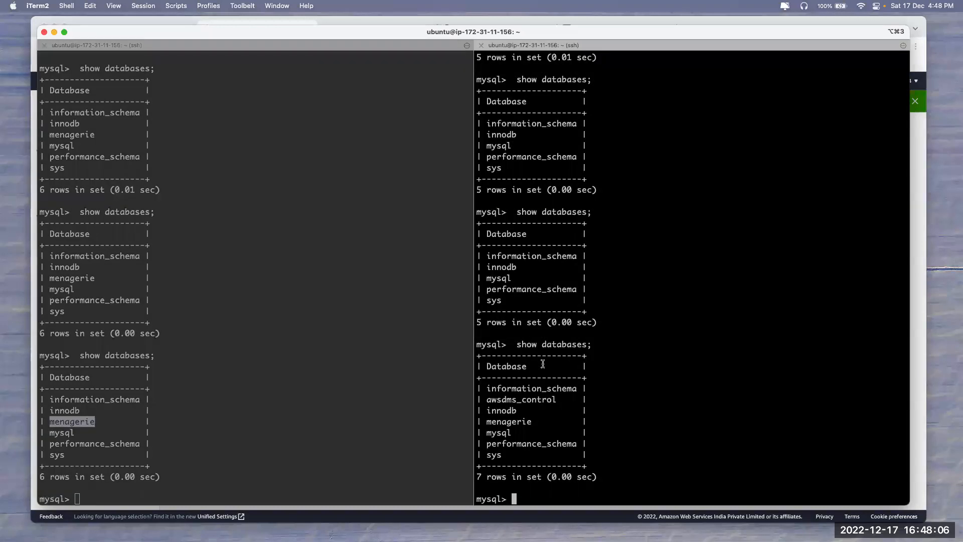
left_click_drag(487, 423, 551, 423)
left_click(550, 423)
Copy the earlier 'USE menagerie;' command and run it in the second session
left_click(232, 374)
scroll(624, 353, "up", 15)
scroll(609, 311, "down", 5)
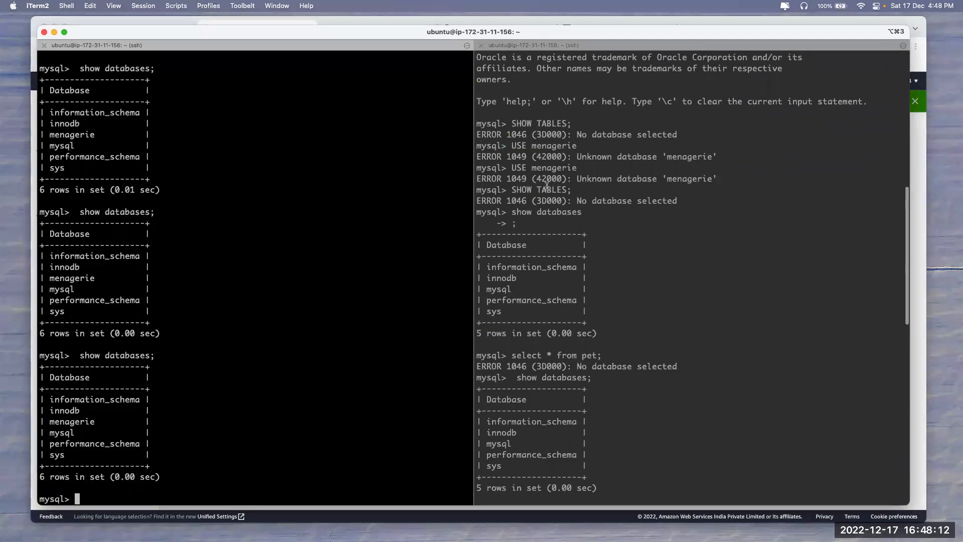
left_click_drag(512, 167, 723, 179)
left_click(510, 183)
left_click(606, 194)
left_click_drag(510, 168, 626, 170)
scroll(627, 171, "down", 20)
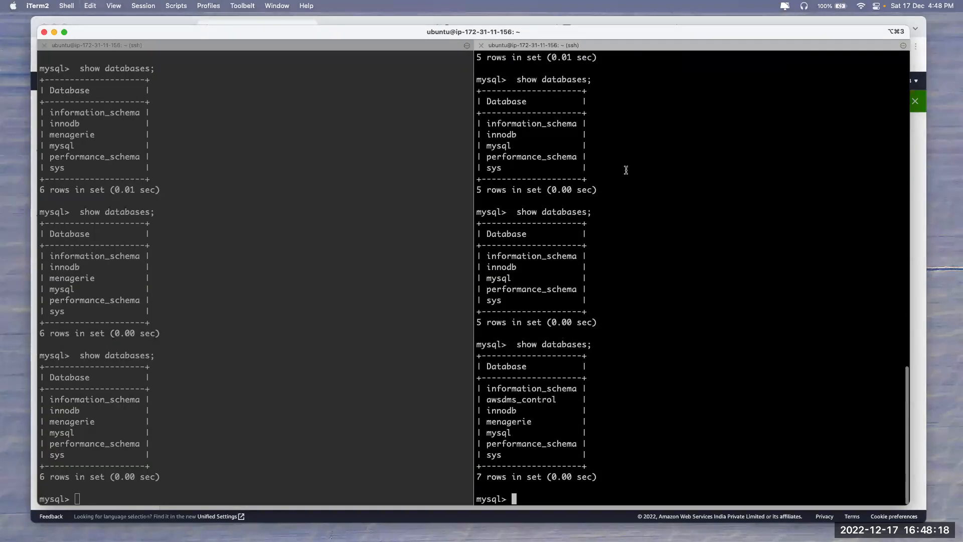
type("USE menagerie;")
key("Return")
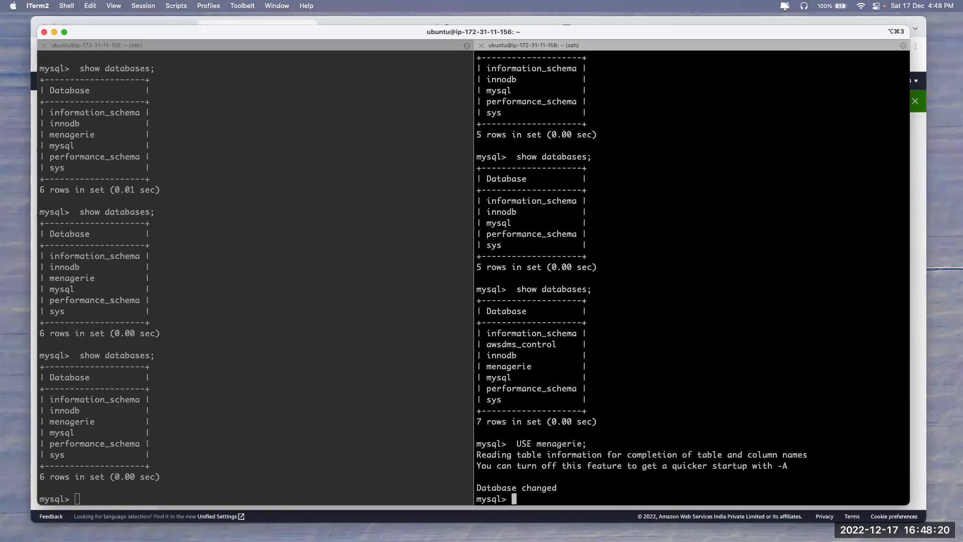
Copy the 'select * from pet;' query and run it in the second session
left_click_drag(537, 454, 666, 473)
left_click(666, 474)
scroll(627, 315, "up", 10)
scroll(626, 315, "up", 8)
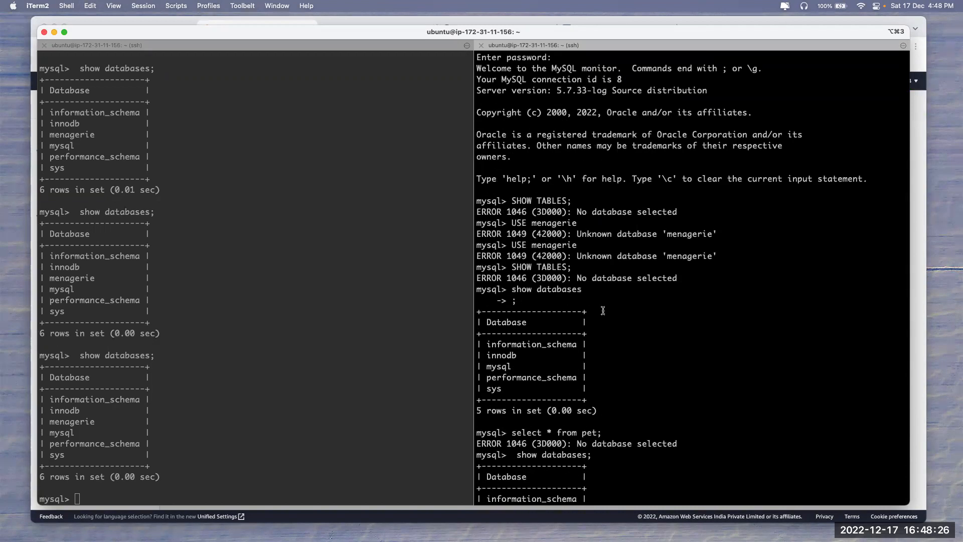
left_click_drag(512, 435, 698, 446)
left_click(508, 440)
left_click_drag(510, 436, 647, 434)
type("select * from pet;")
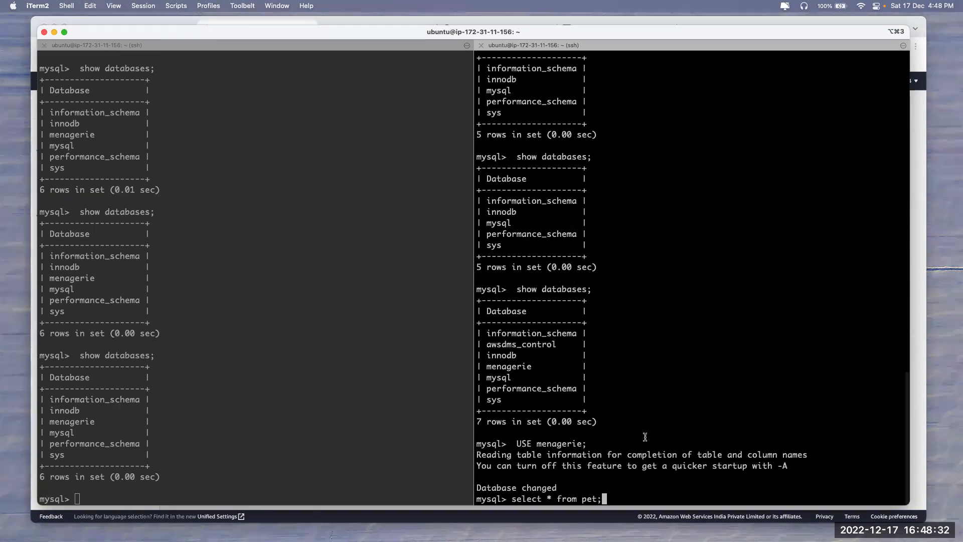
key("Return")
Run the pet query on the first server and compare both servers' six Puffball rows
left_click(306, 411)
type("select * from pet;")
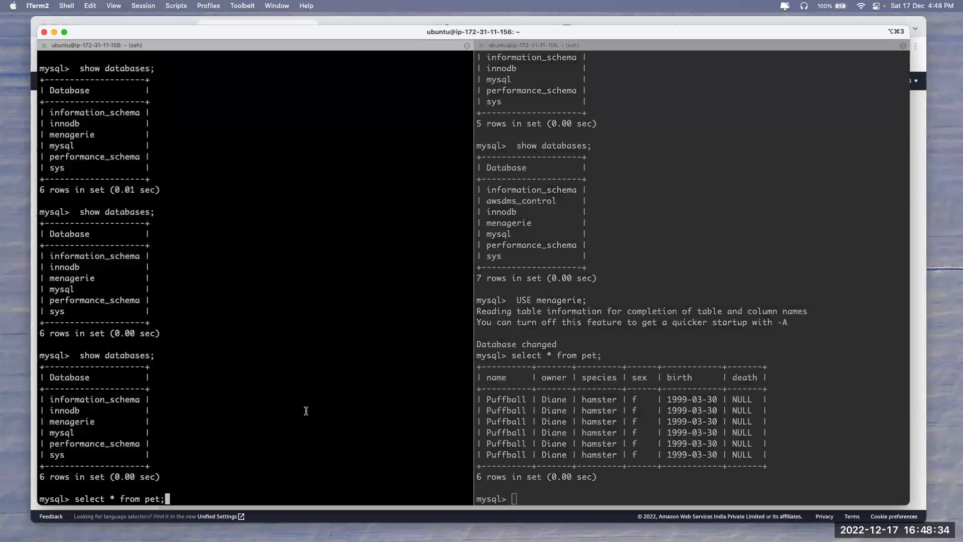
key("Return")
left_click_drag(103, 386, 368, 431)
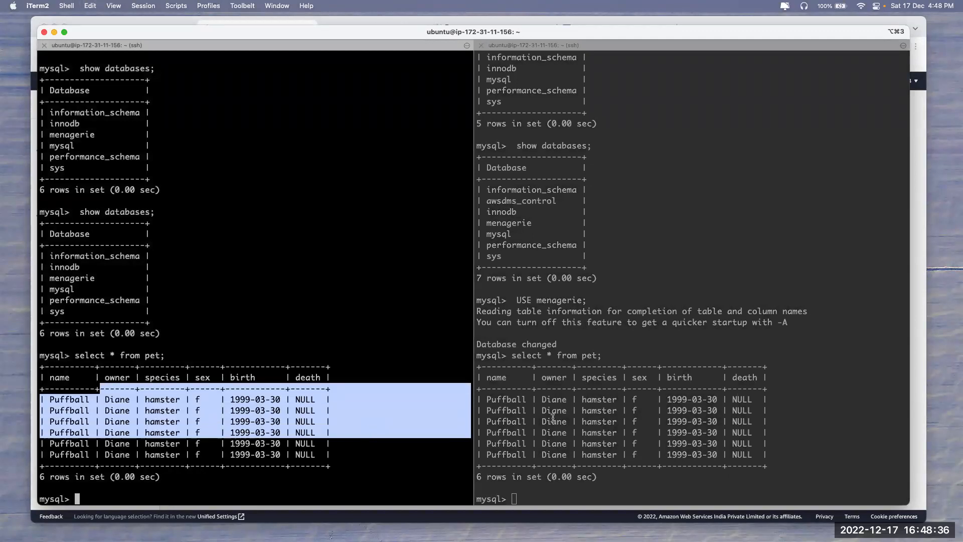
left_click_drag(492, 399, 839, 471)
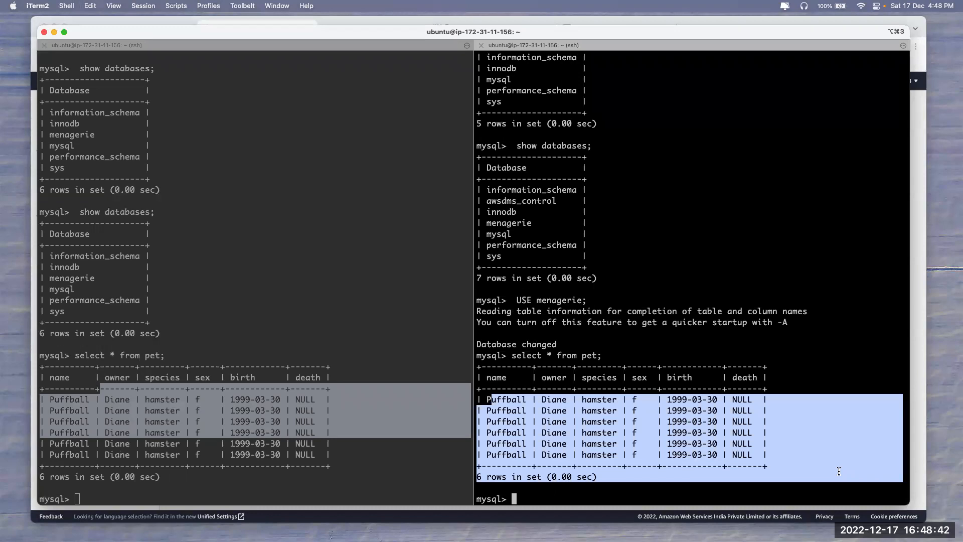
key("super+Tab")
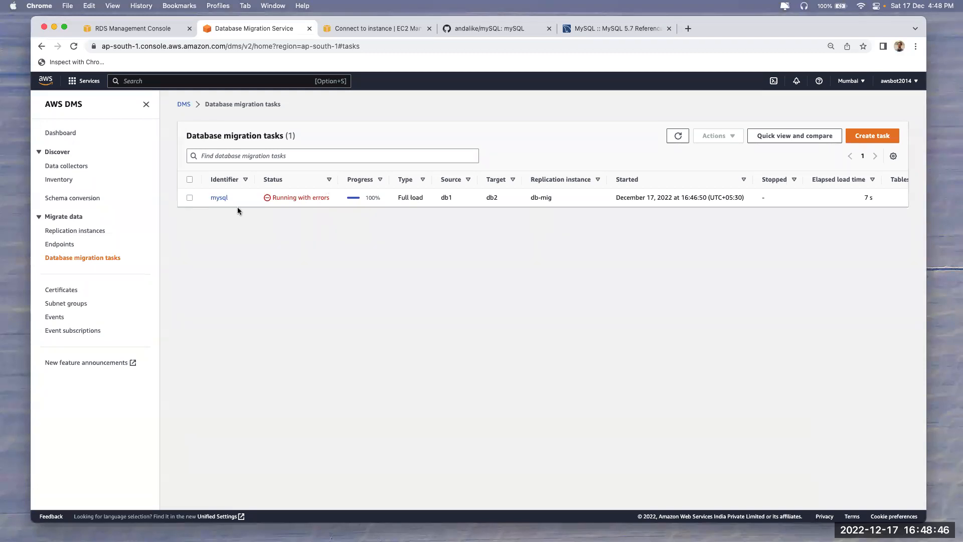
Open the mysql migration task's Table statistics tab and scroll through the tables
left_click(219, 199)
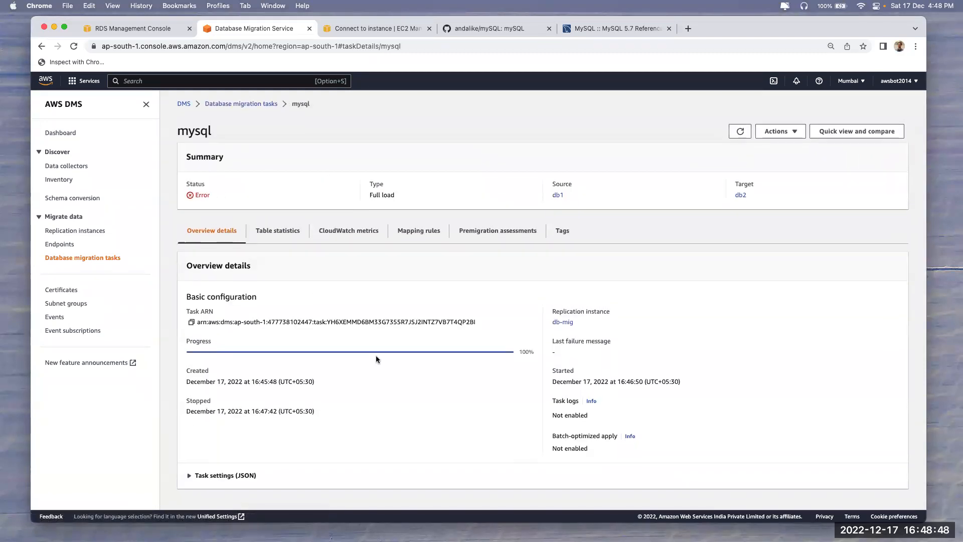
left_click(275, 232)
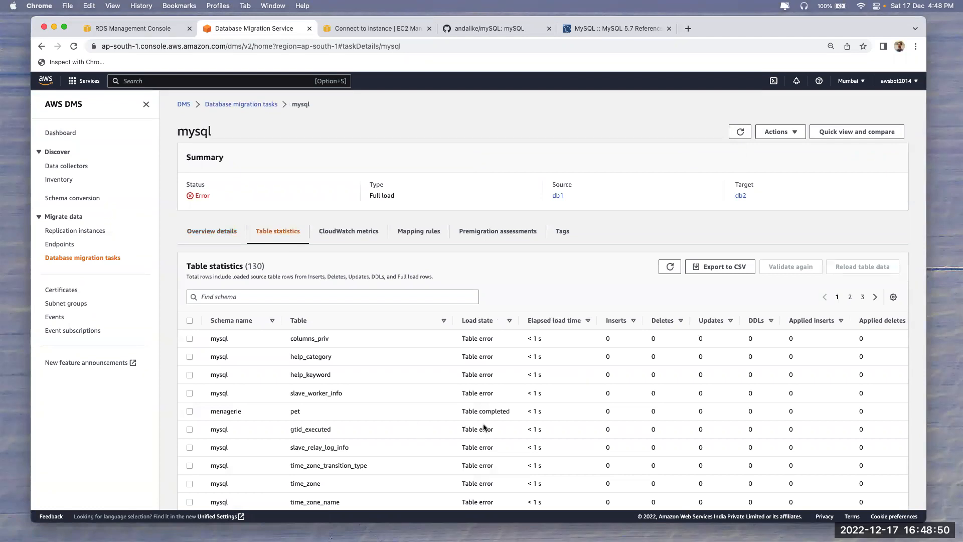
scroll(485, 427, "down", 3)
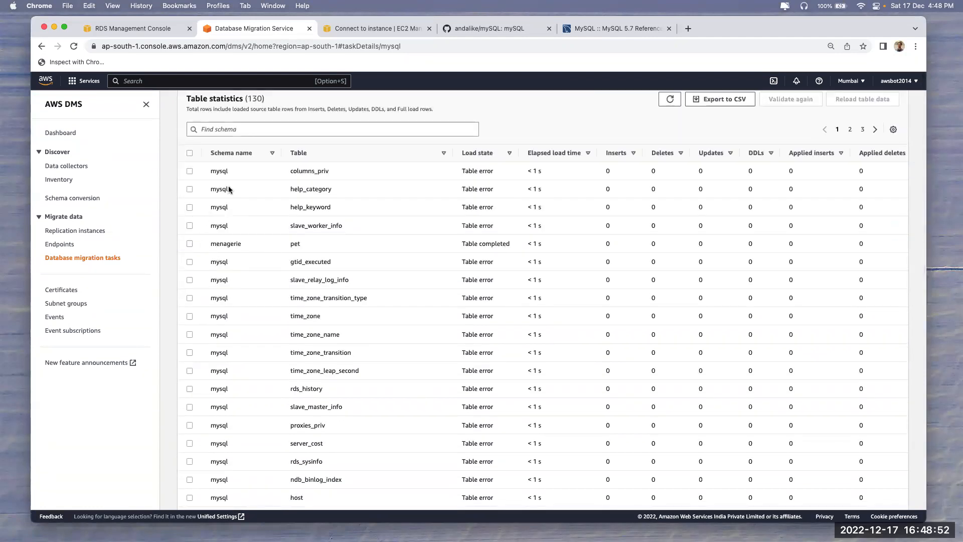
scroll(321, 286, "down", 2)
scroll(325, 314, "down", 5)
scroll(325, 314, "up", 15)
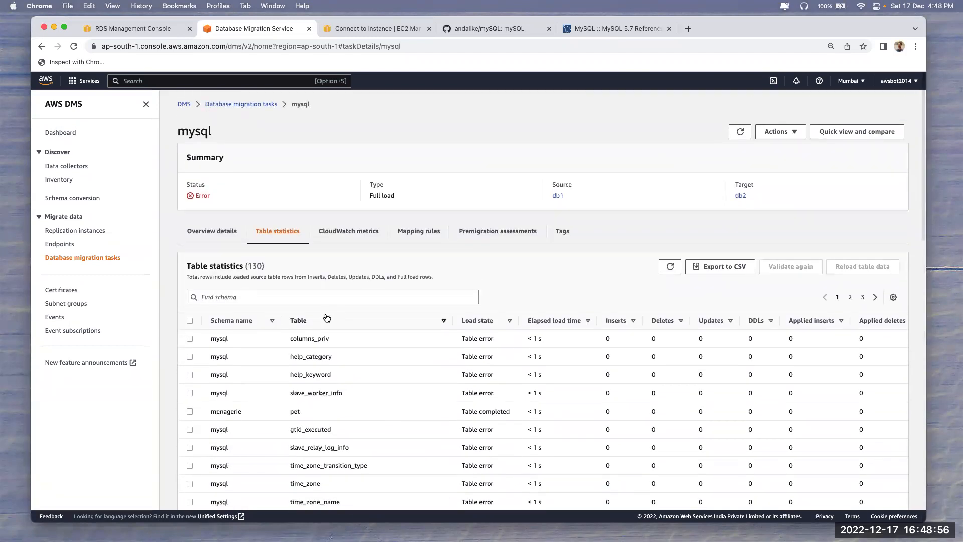
scroll(324, 313, "down", 3)
Tick the menagerie pet row and confirm its 6 full load rows
left_click(190, 292)
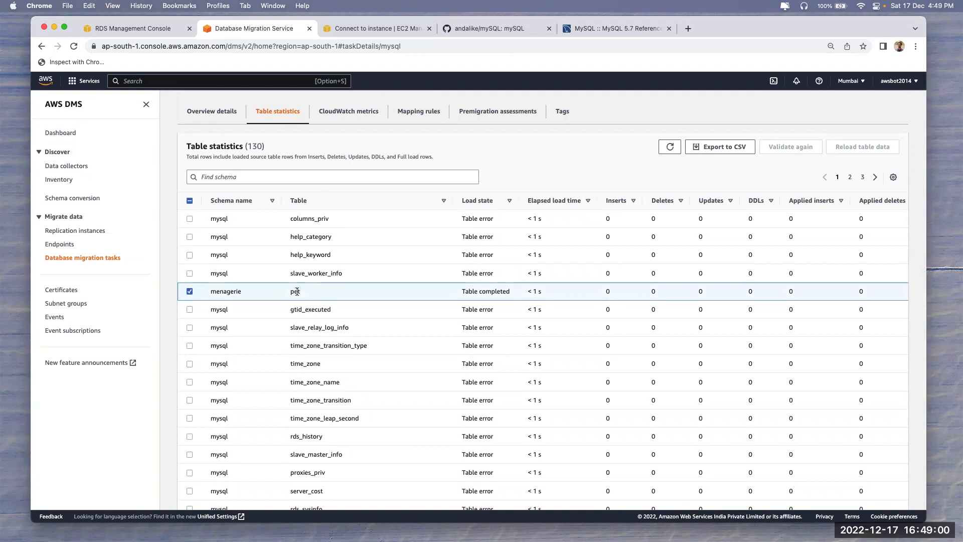
scroll(720, 311, "right", 8)
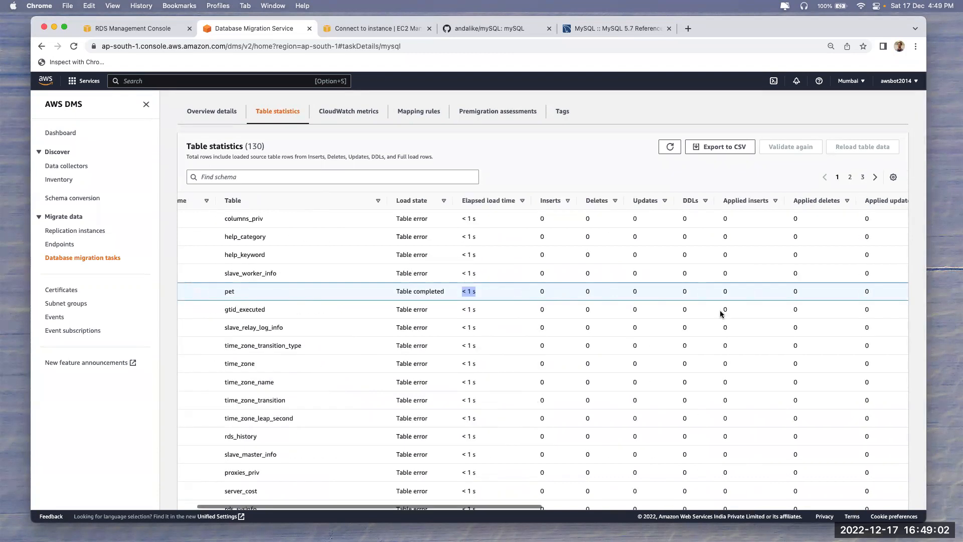
scroll(720, 310, "right", 3)
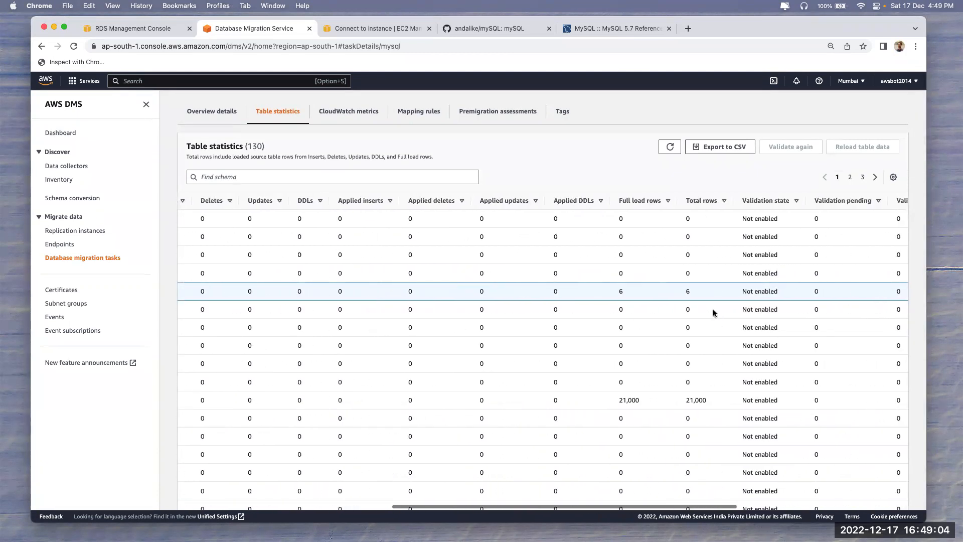
left_click_drag(620, 290, 628, 292)
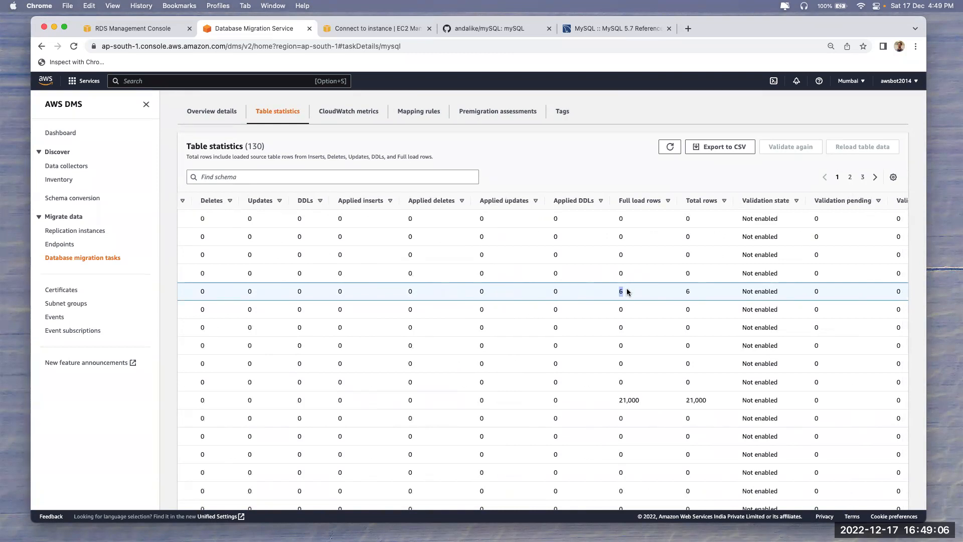
scroll(701, 293, "left", 10)
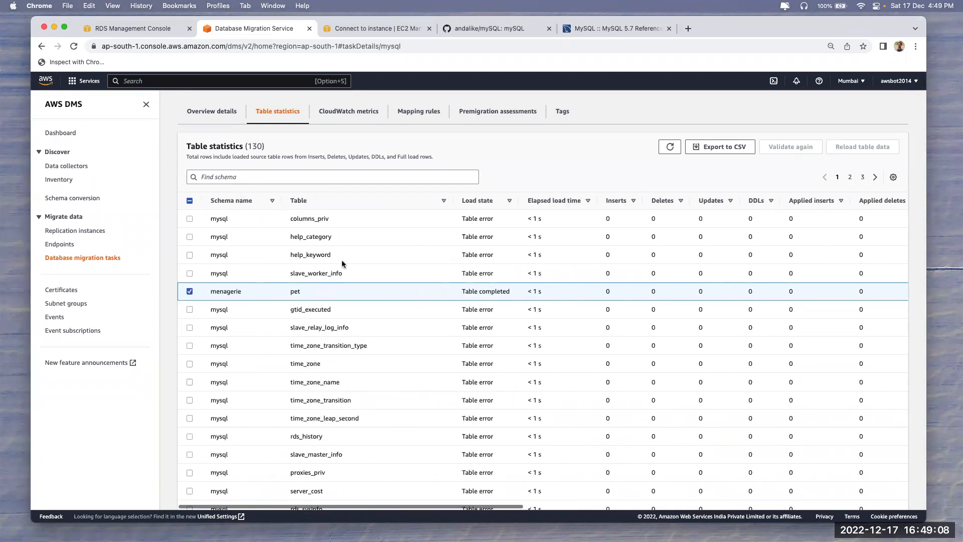
scroll(305, 267, "down", 4)
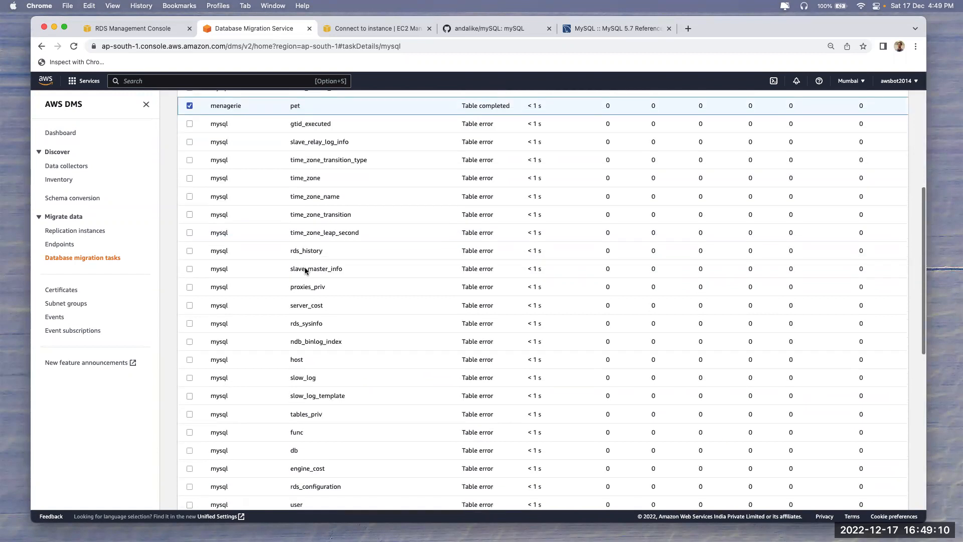
scroll(305, 269, "down", 10)
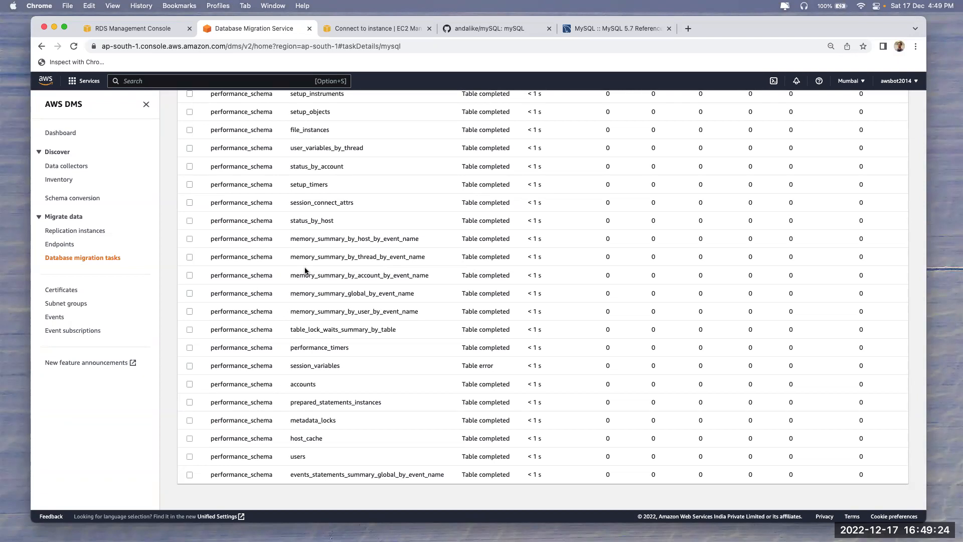
scroll(345, 302, "up", 15)
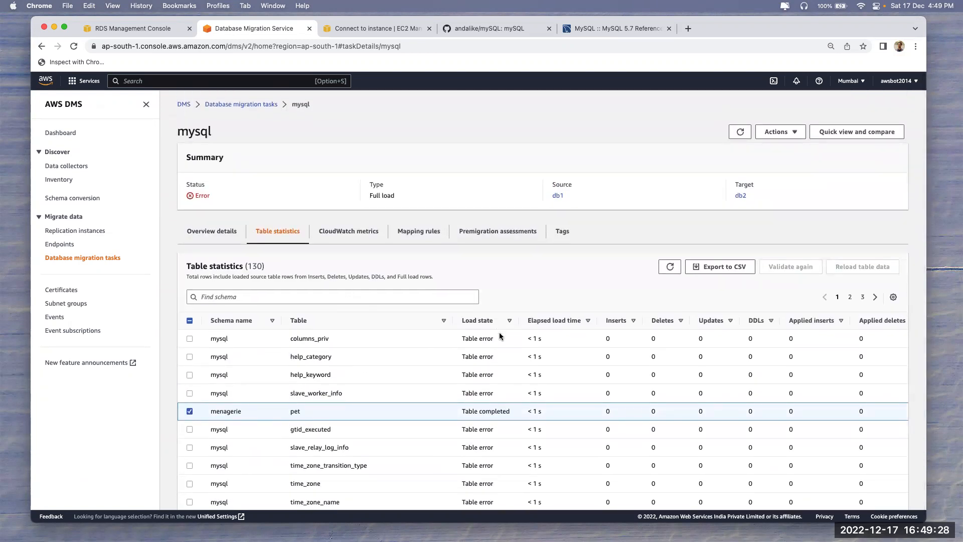
left_click_drag(209, 411, 312, 411)
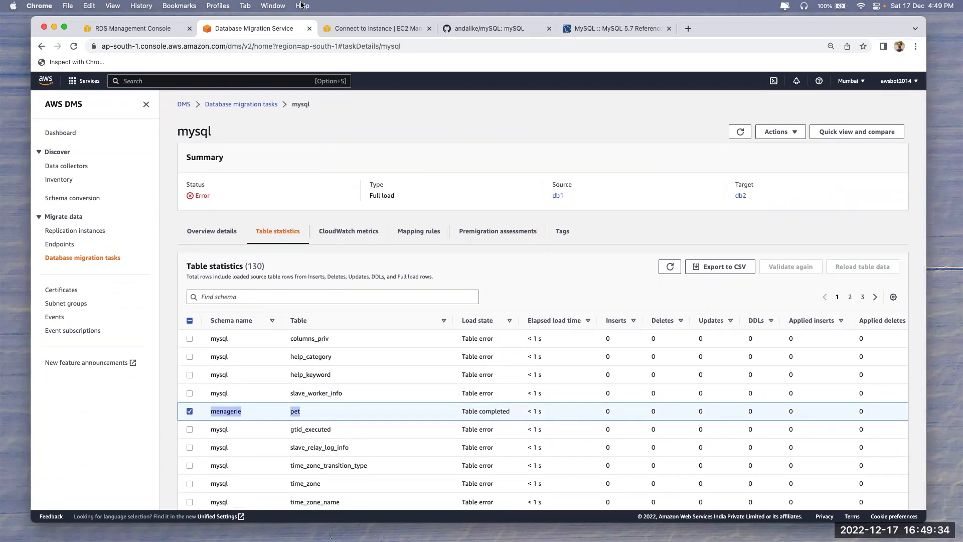
Glance at the EC2 and GitHub notes tabs, then return to the DMS migration tasks list
left_click(356, 31)
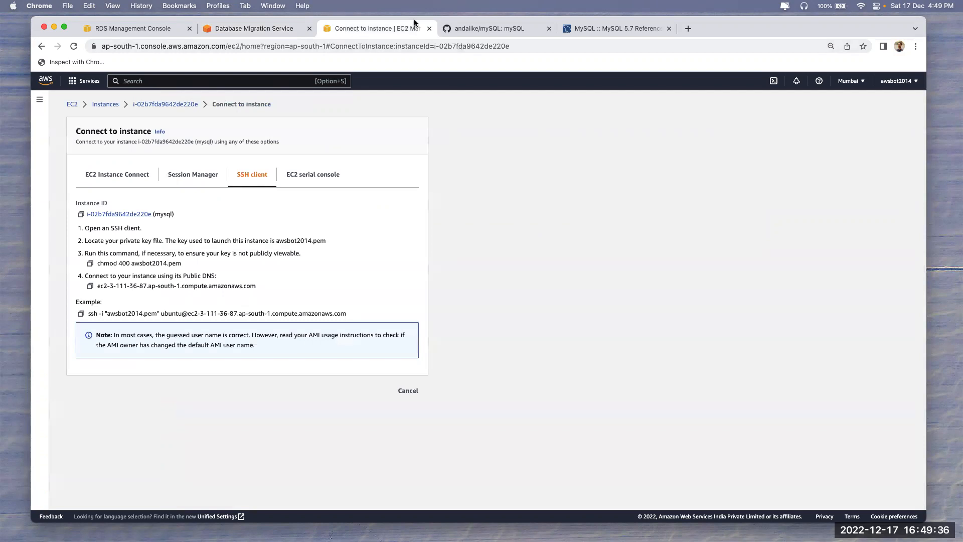
left_click(474, 31)
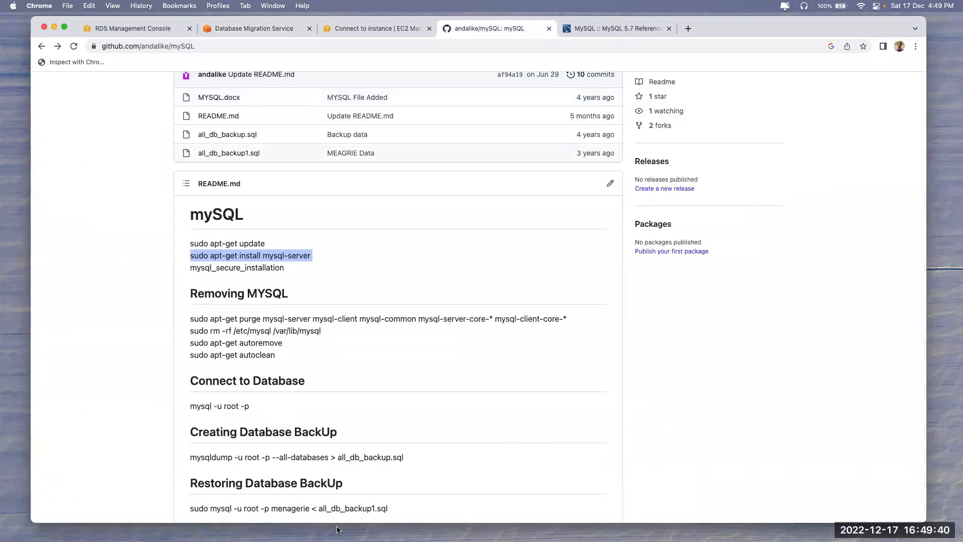
key("super+Tab")
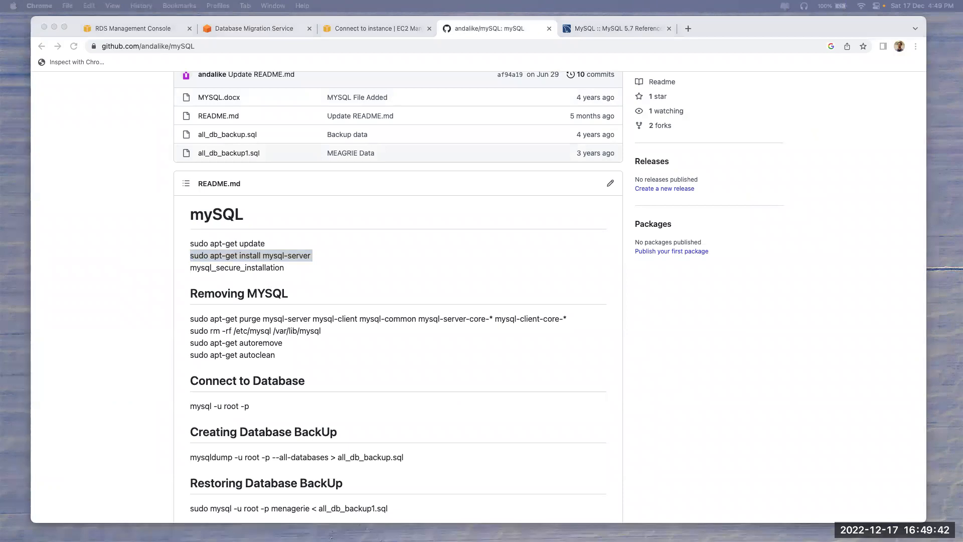
left_click(253, 30)
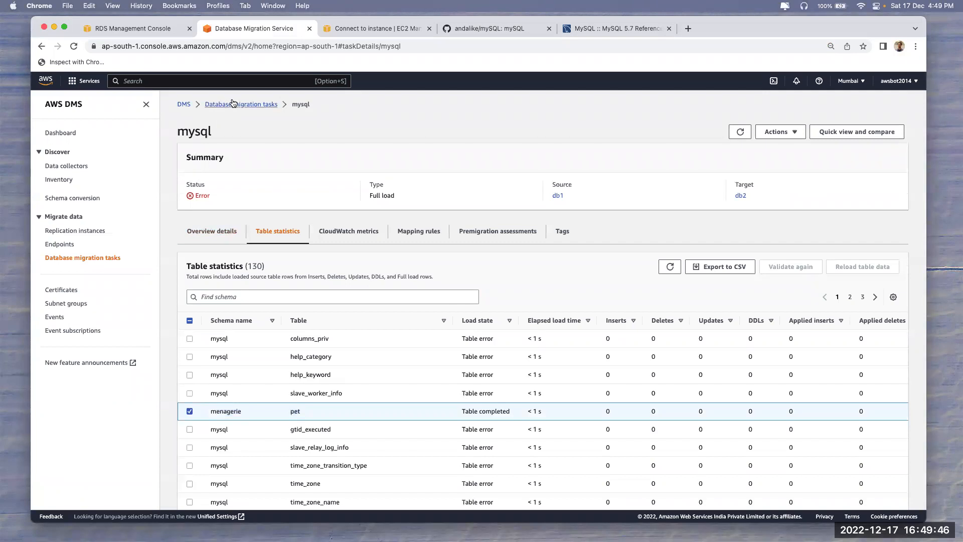
left_click(236, 104)
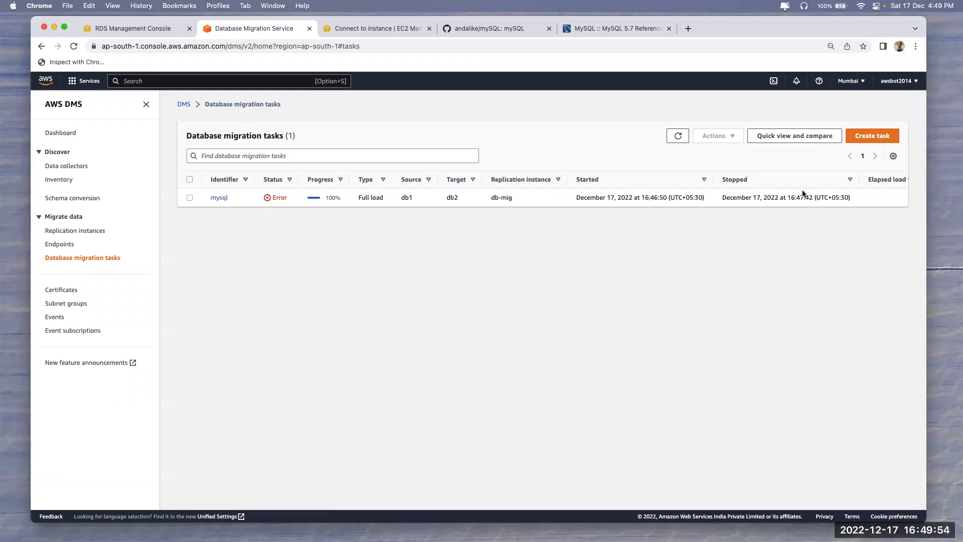
Open the mysql task details and check its 100% progress and last failure message
left_click(220, 197)
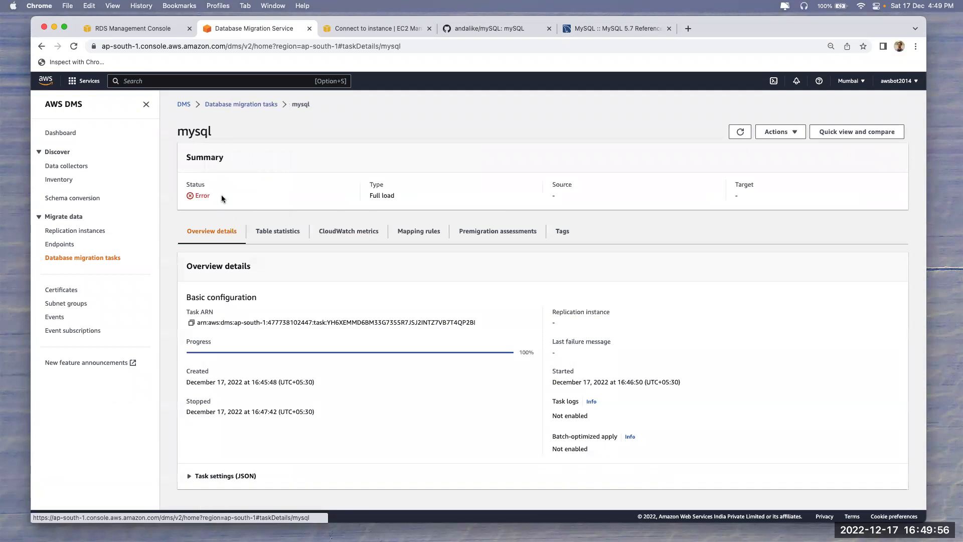
left_click_drag(517, 351, 570, 354)
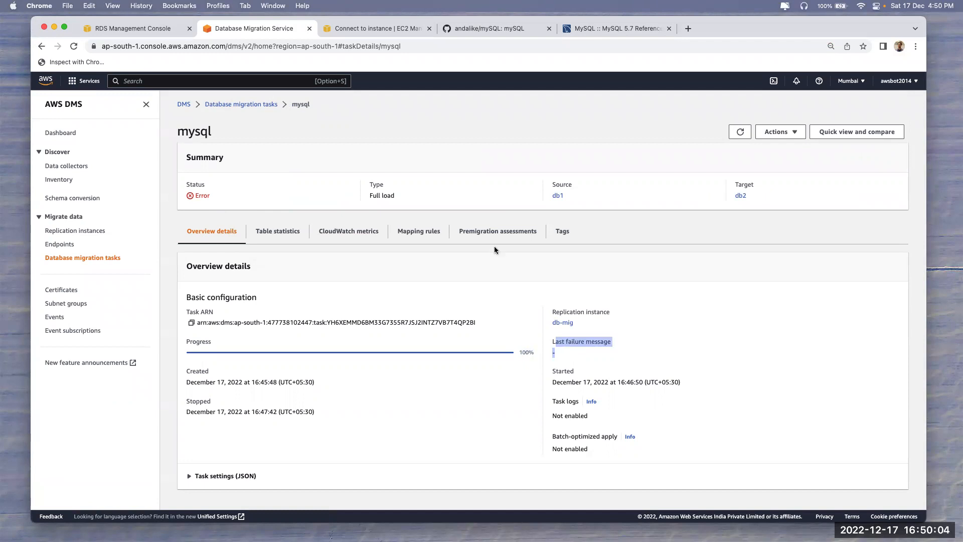
left_click(557, 337)
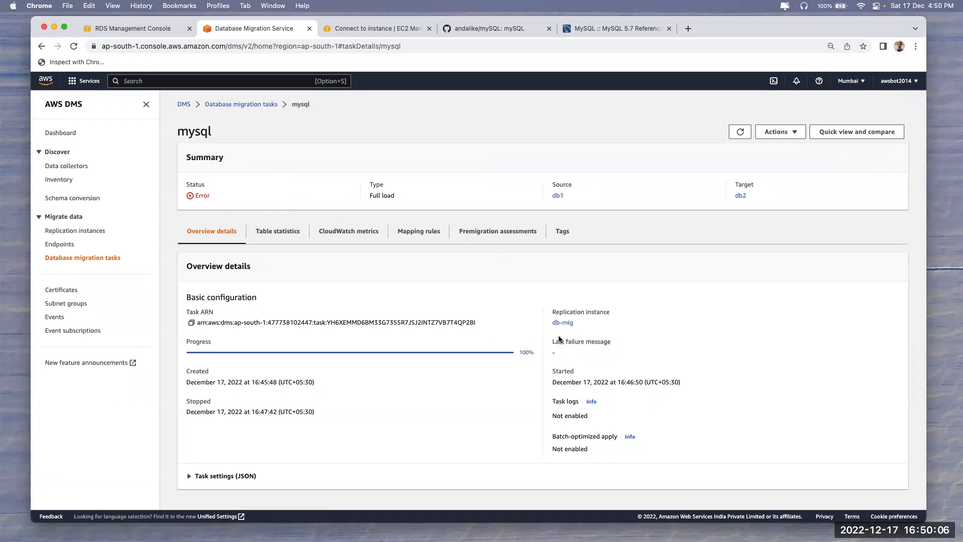
left_click_drag(550, 342, 560, 354)
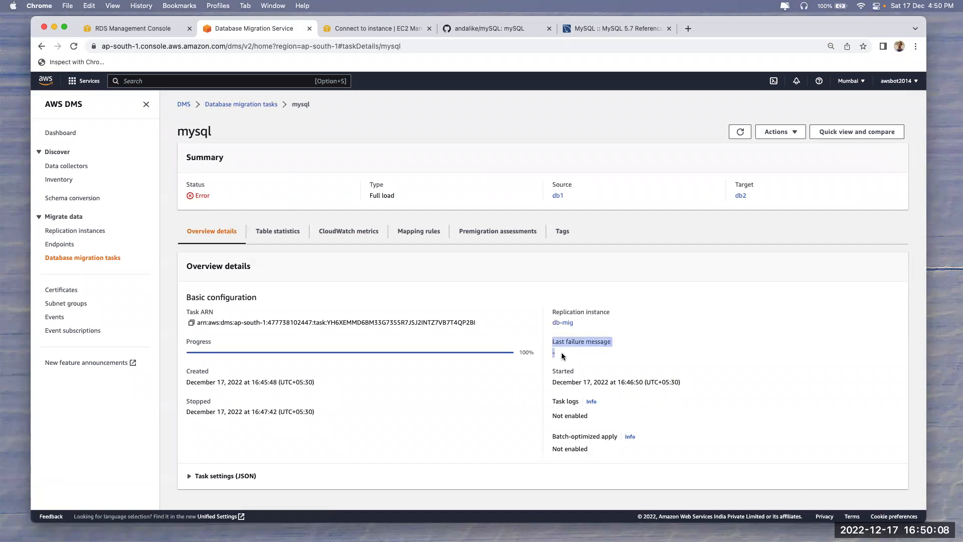
scroll(363, 356, "down", 1)
Place the notes cursor at line 16's end, then view the task's table statistics
key("super+Tab")
left_click(267, 273)
key("super+Tab")
left_click(259, 237)
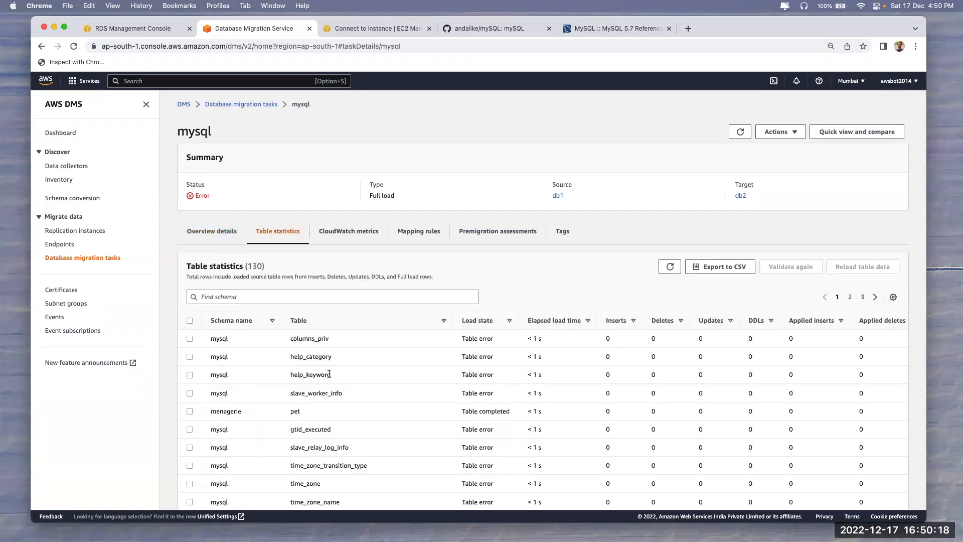
scroll(329, 375, "down", 5)
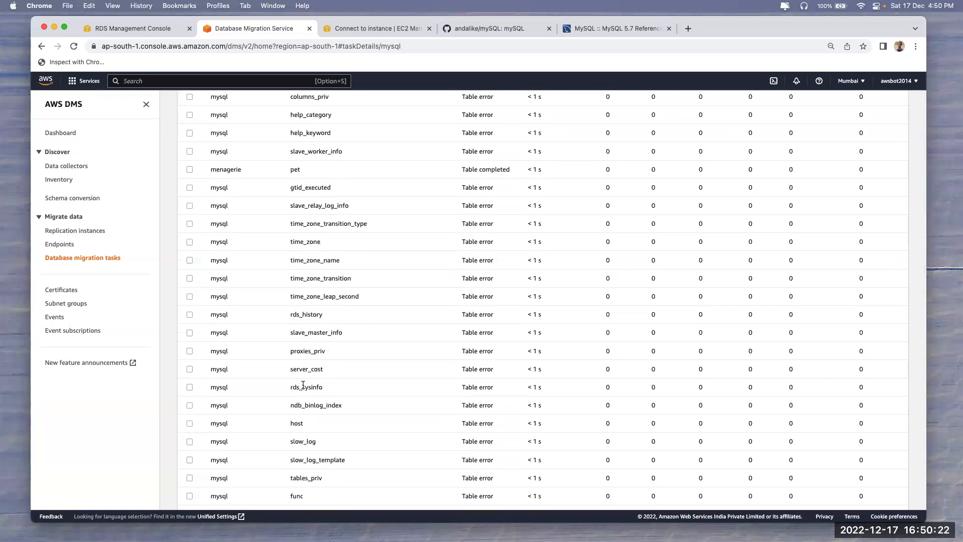
left_click_drag(290, 423, 299, 424)
View db1's RDS details, then open EC2 Network Interfaces under Network & Security
left_click(137, 29)
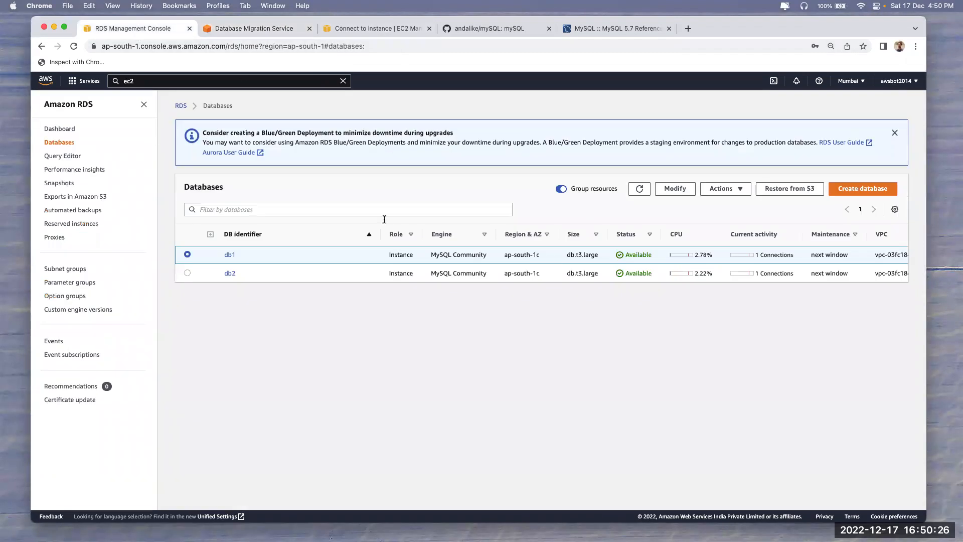
left_click(229, 255)
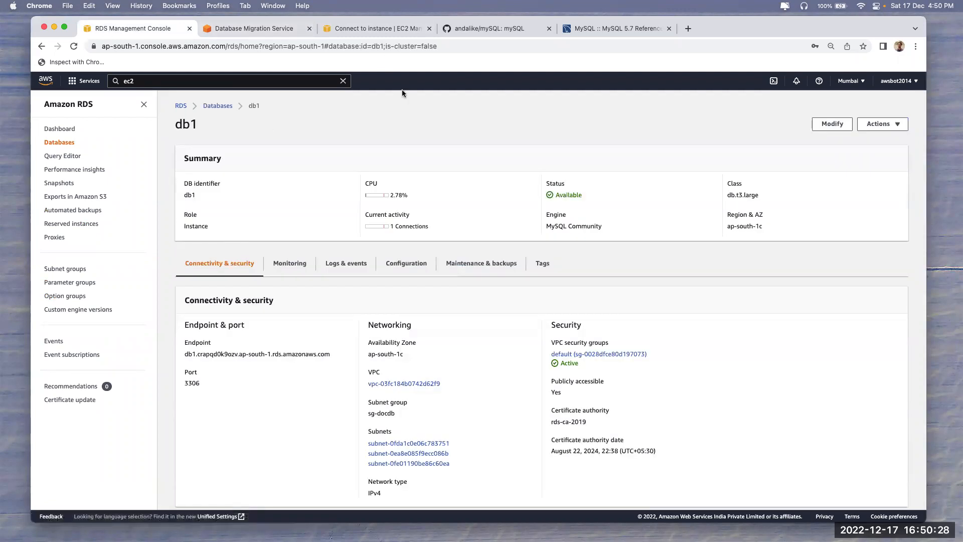
left_click(372, 29)
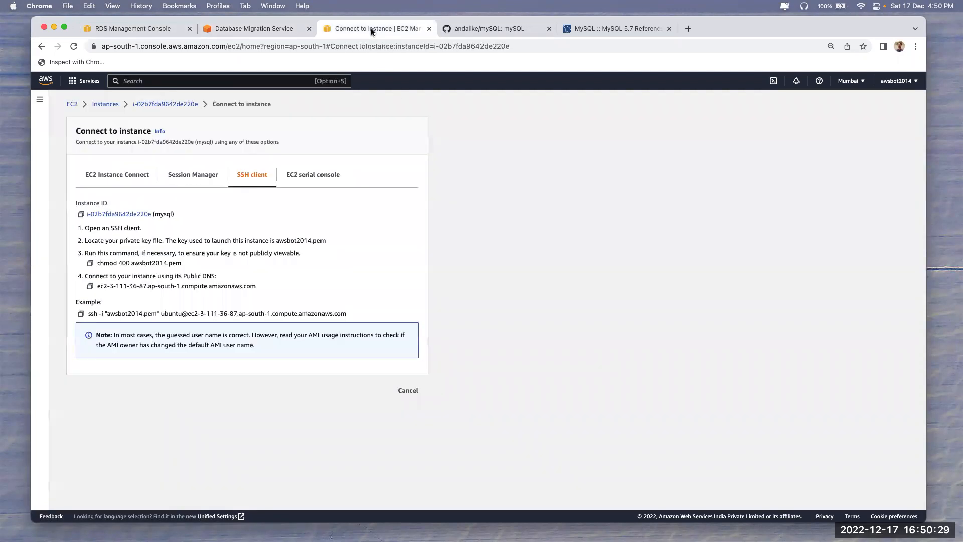
left_click(408, 391)
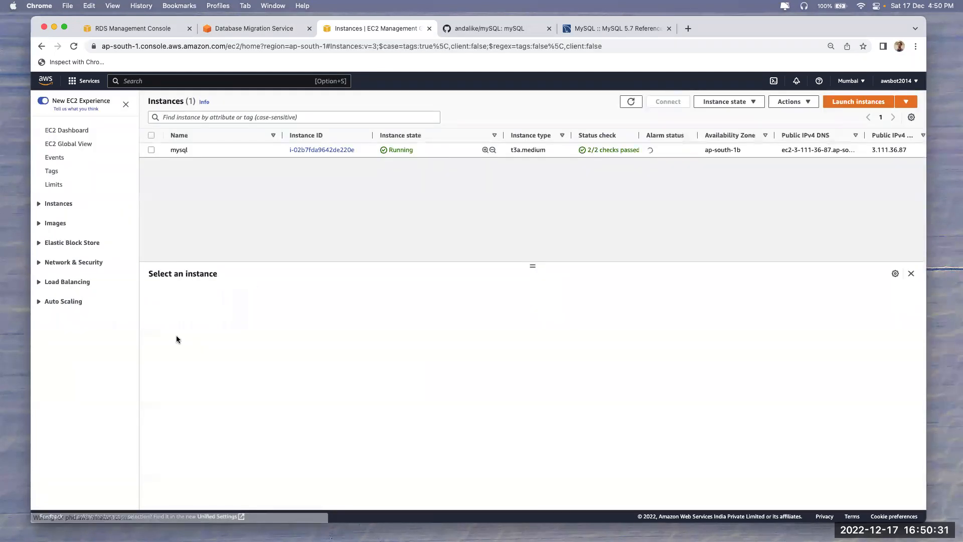
left_click(56, 266)
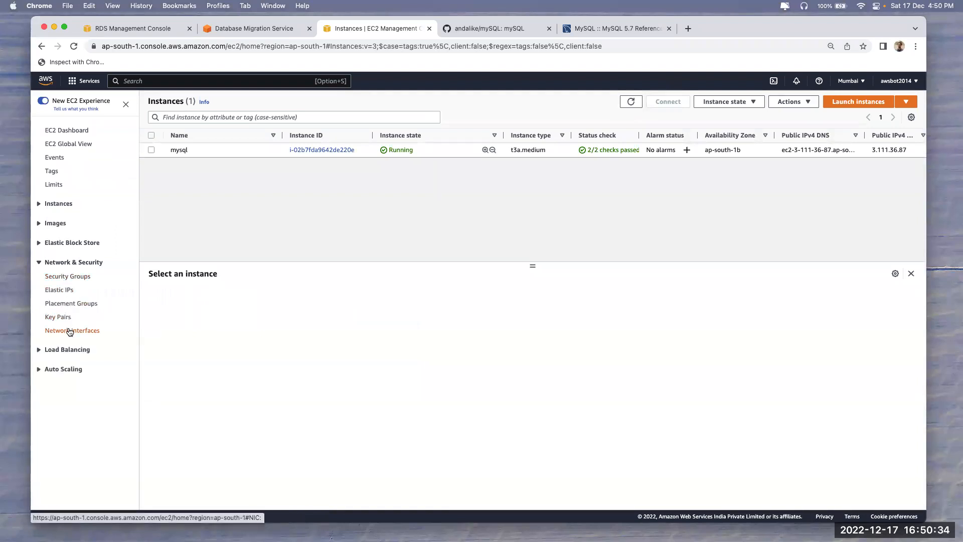
left_click(70, 331)
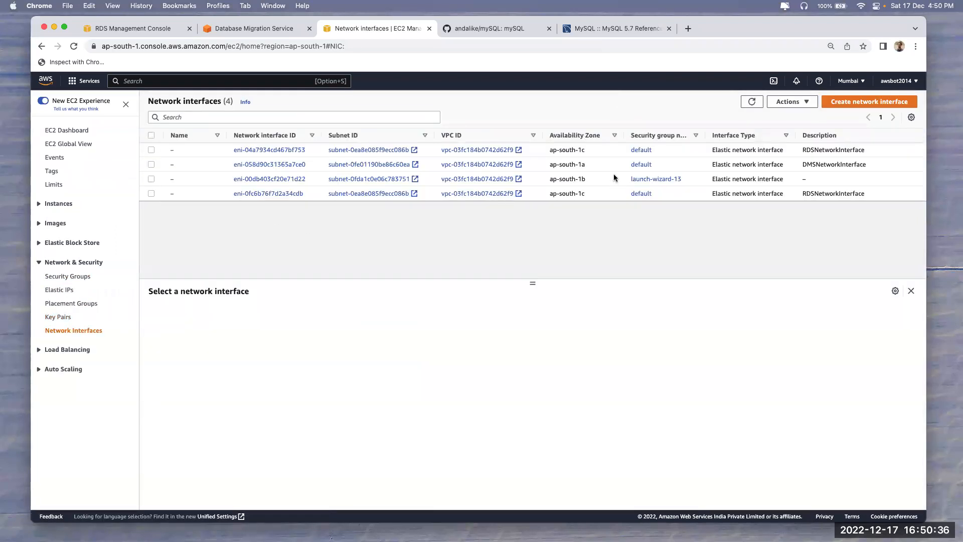
Inspect the first RDSNetworkInterface's details and its private IPv4 DNS name
scroll(788, 175, "right", 2)
left_click(784, 150)
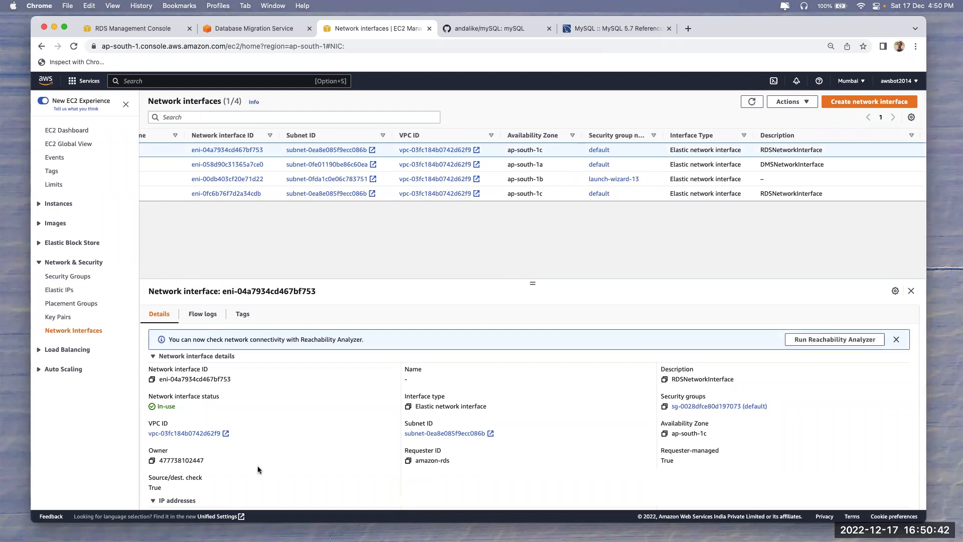
scroll(257, 470, "down", 6)
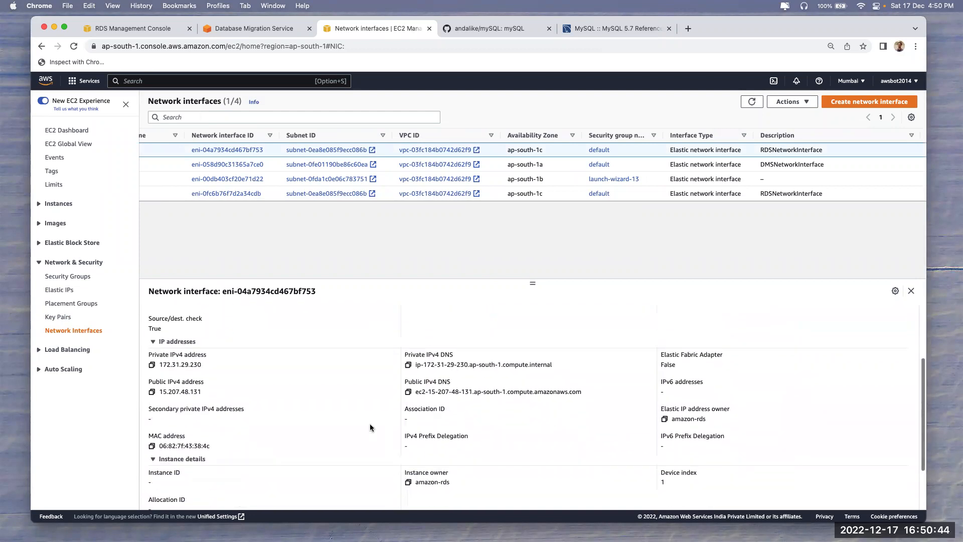
left_click_drag(415, 355, 504, 357)
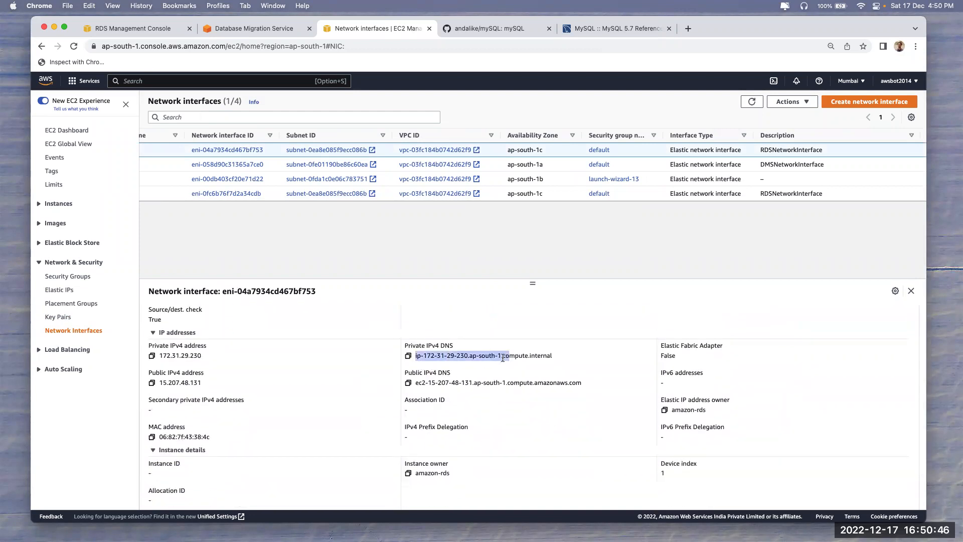
left_click(435, 365)
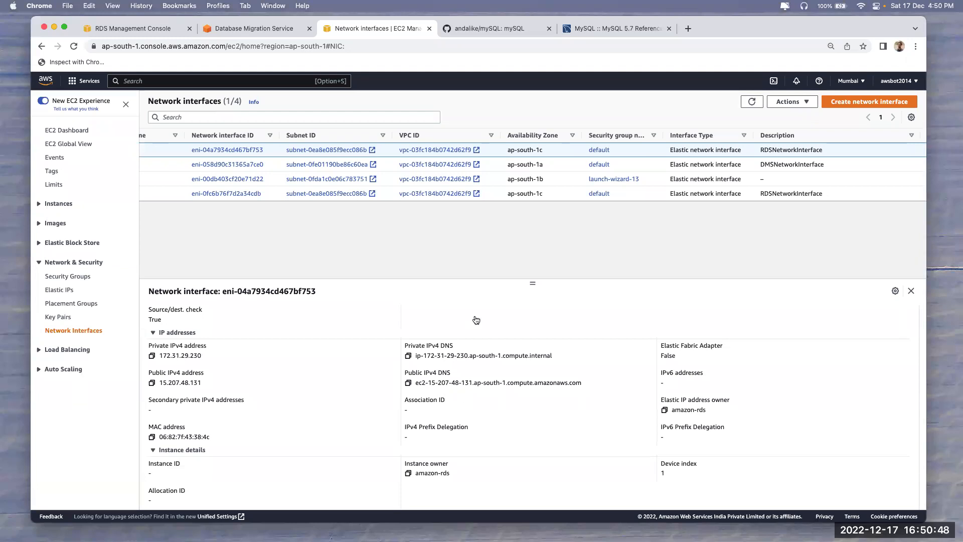
Read the private IP in eni-0fc6b76f7d2a34cdb's DNS name and check its tags
left_click(760, 195)
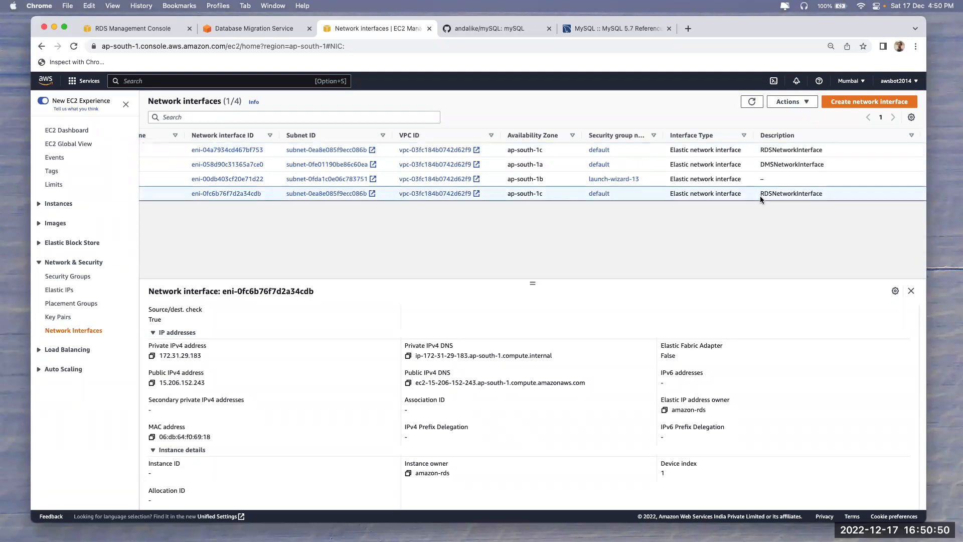
left_click_drag(421, 355, 468, 353)
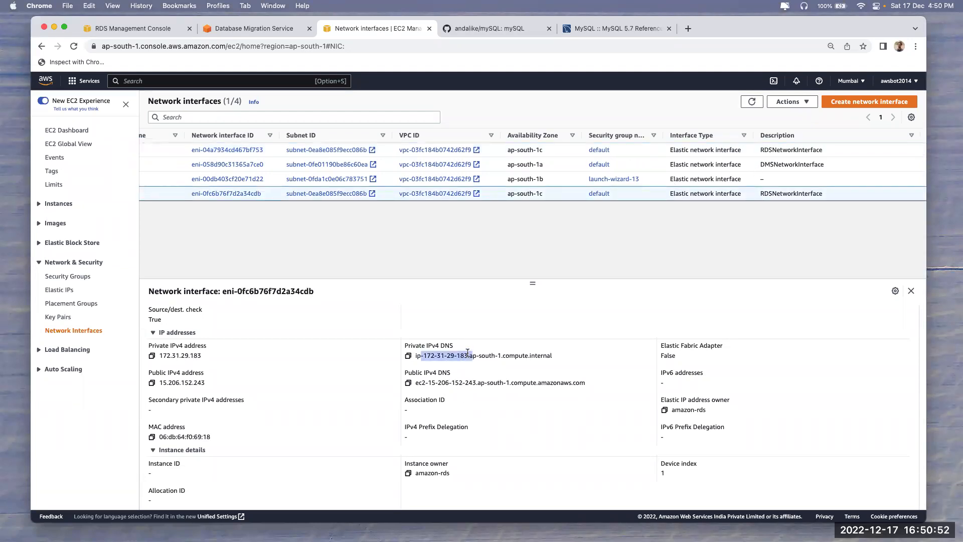
scroll(468, 354, "down", 3)
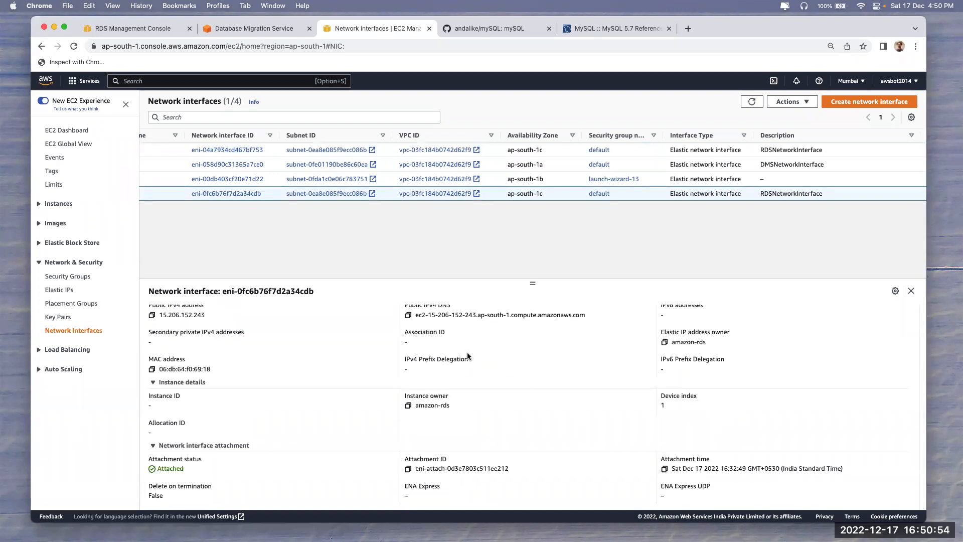
scroll(447, 395, "up", 1)
scroll(446, 395, "up", 5)
left_click(243, 314)
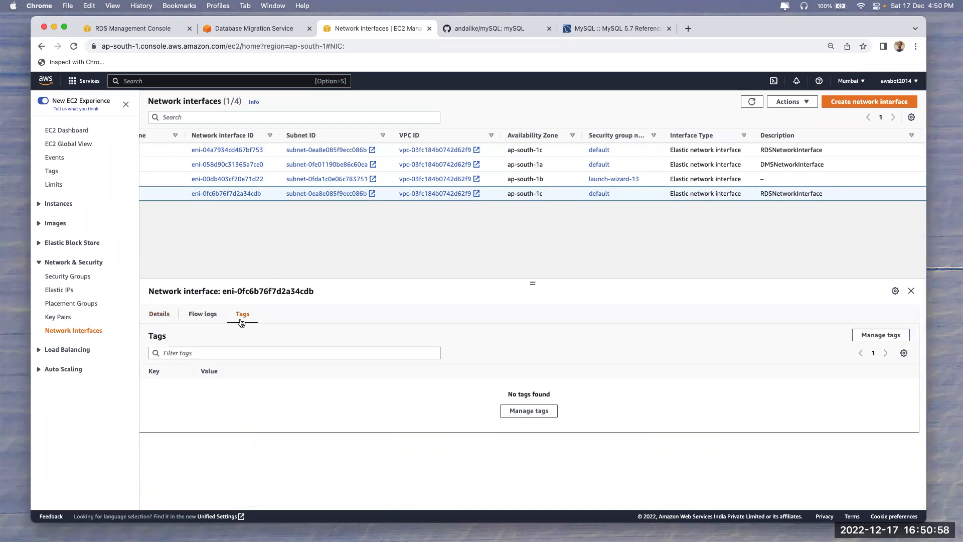
left_click(160, 314)
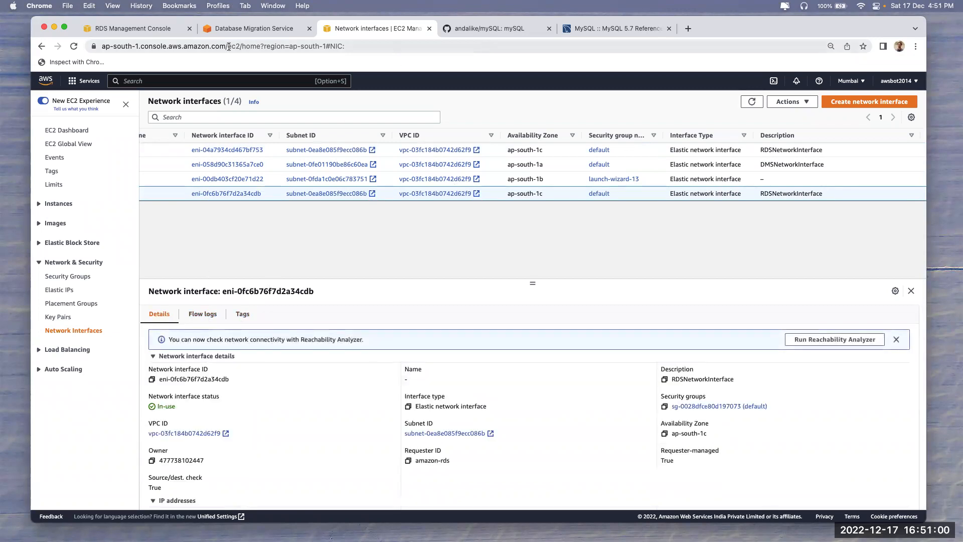
Look up the host table in the mysql task's table statistics, then return to network interfaces
left_click(257, 30)
double_click(299, 423)
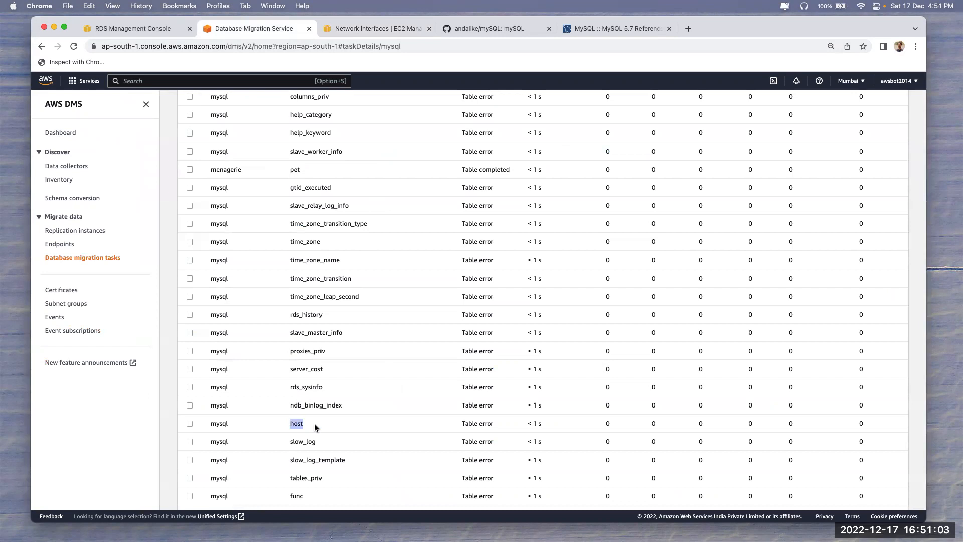
left_click(369, 31)
left_click(689, 151)
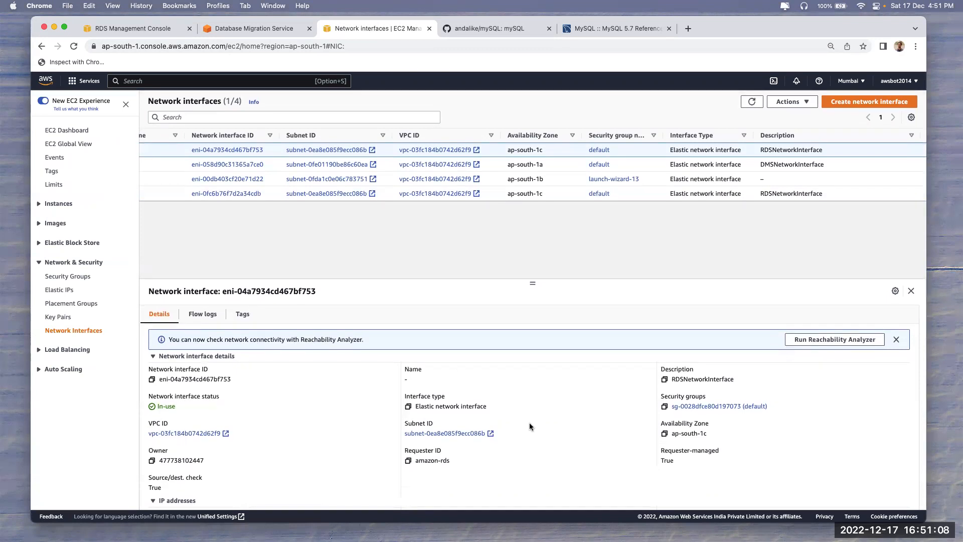
scroll(529, 422, "down", 5)
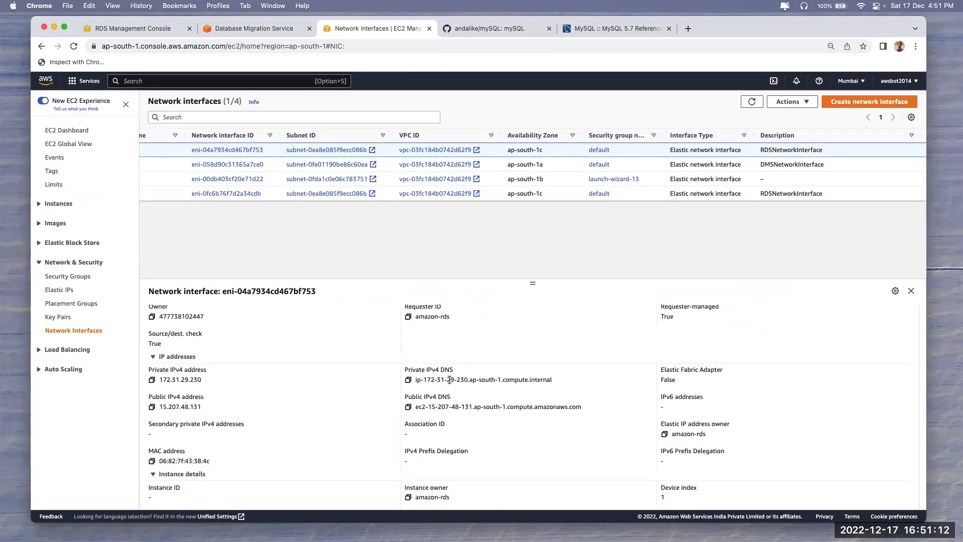
left_click_drag(423, 380, 469, 380)
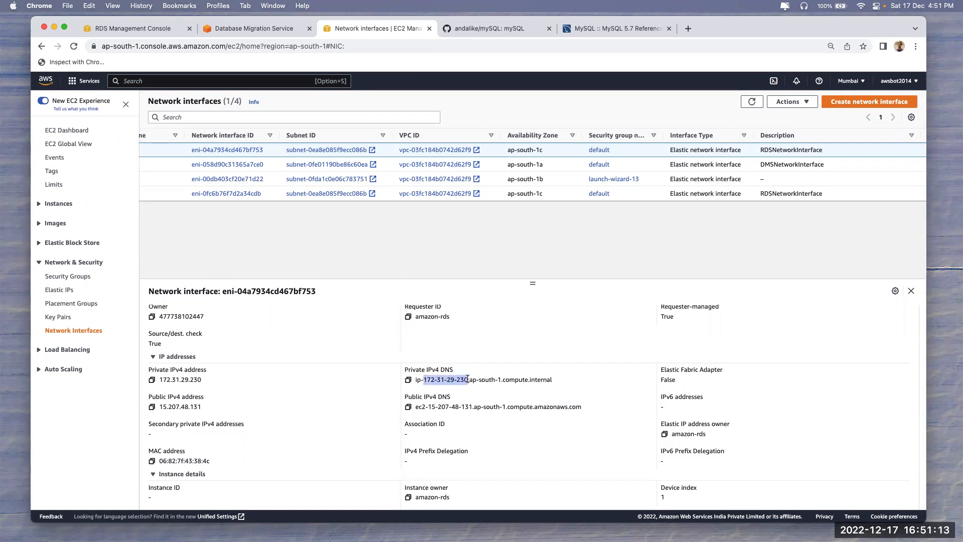
left_click(804, 194)
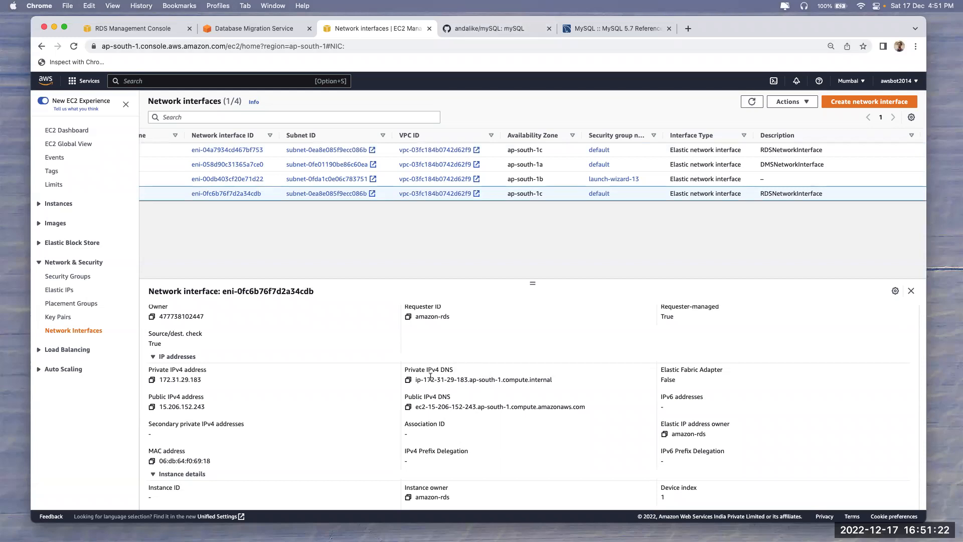
left_click_drag(416, 379, 499, 377)
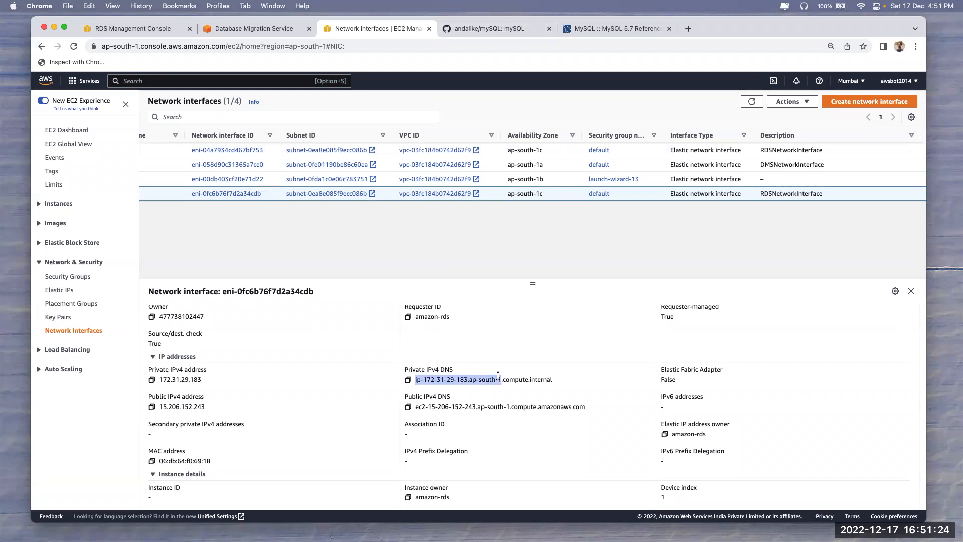
left_click(251, 29)
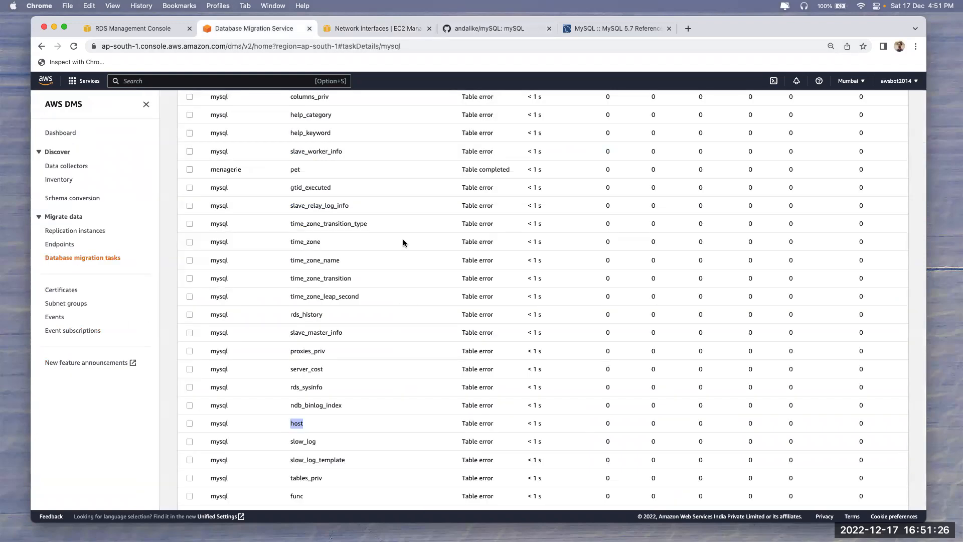
Review the mysql task's Overview details, then select the mysql task in the migration tasks list
scroll(402, 239, "up", 6)
scroll(403, 239, "down", 1)
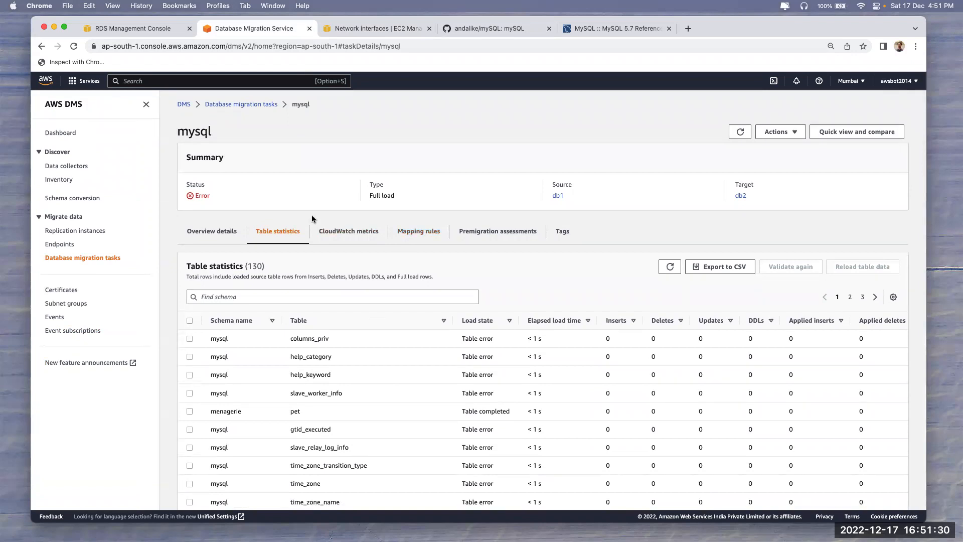
left_click(217, 246)
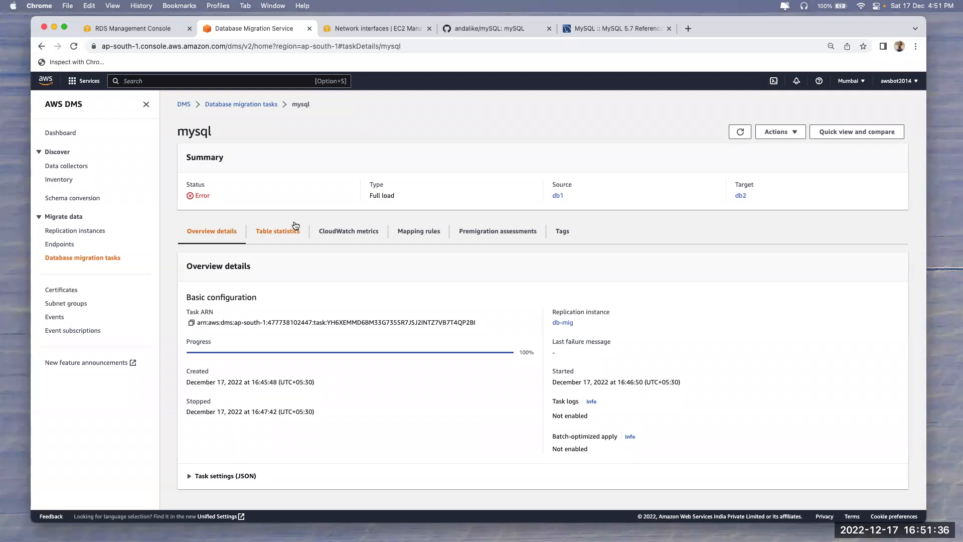
left_click(68, 259)
left_click(208, 199)
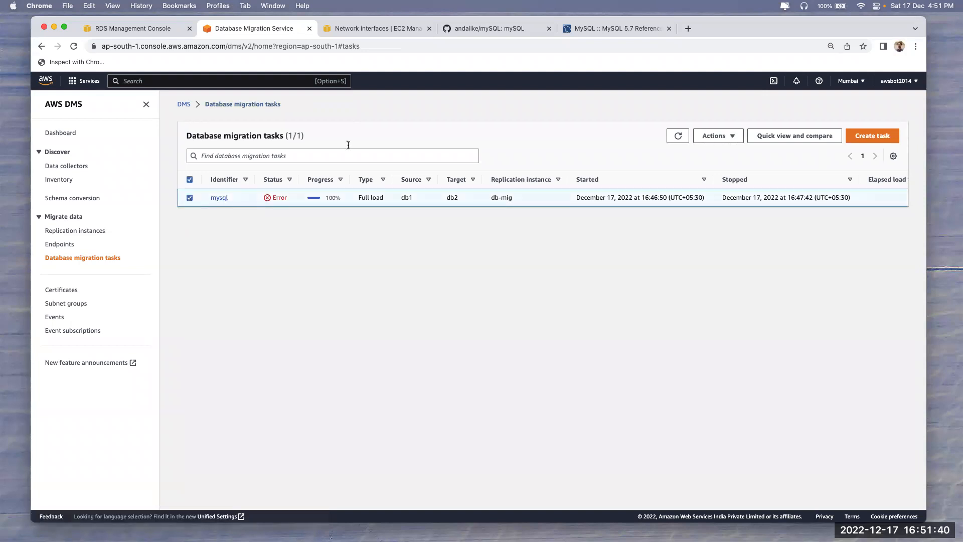
Delete the mysql migration task
left_click(720, 136)
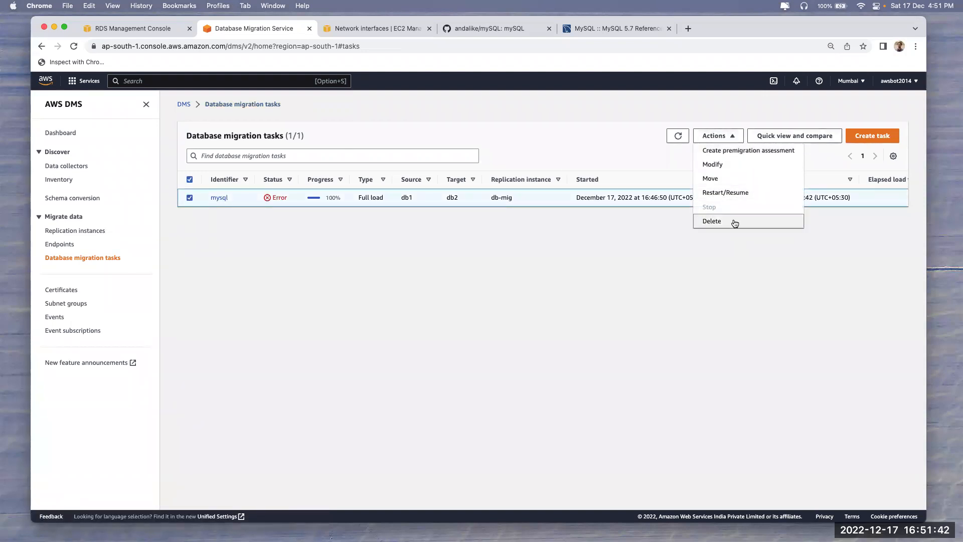
left_click(735, 223)
left_click(581, 338)
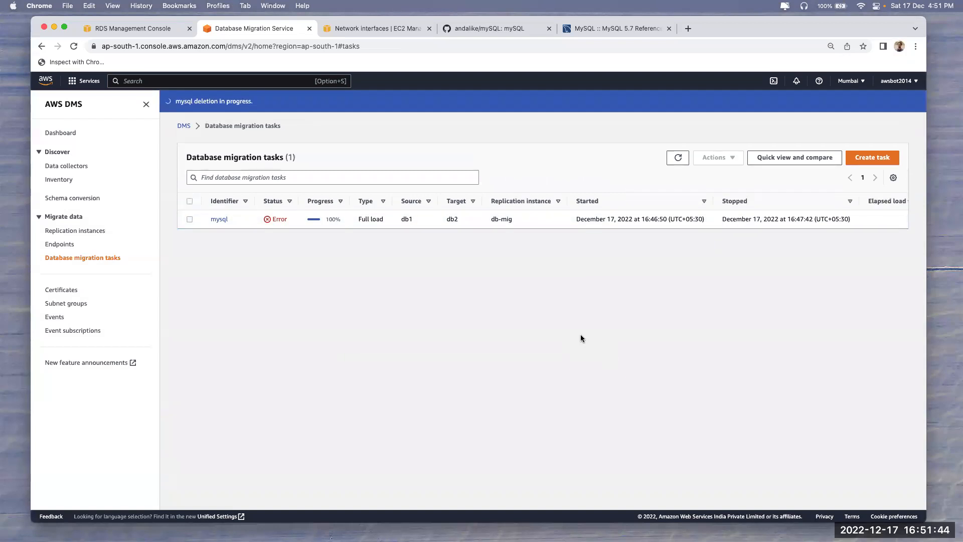
Attempt to delete both DMS endpoints db1 and db2
left_click(60, 245)
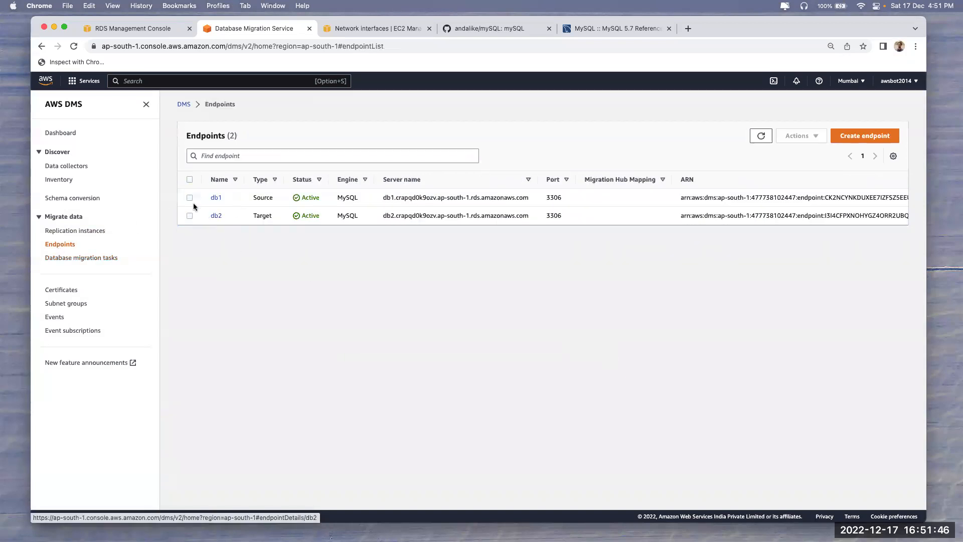
left_click(190, 179)
left_click(790, 140)
left_click(799, 171)
left_click(591, 344)
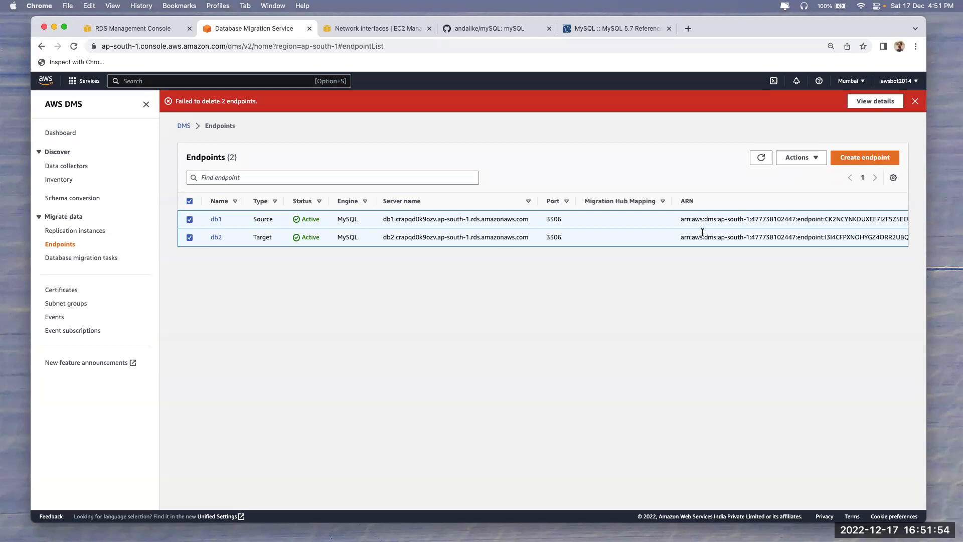
left_click(189, 201)
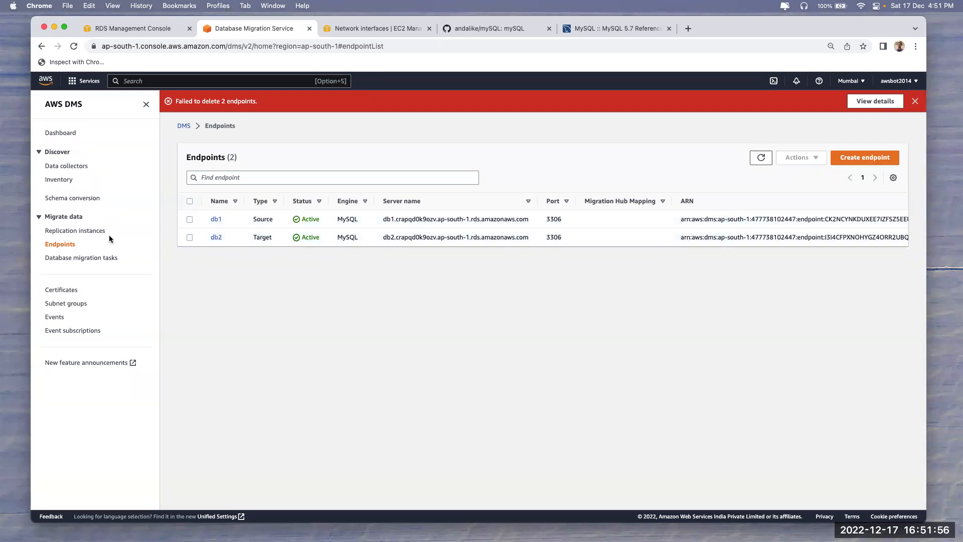
Check the mysql task's deletion status and select the db-mig replication instance
left_click(81, 257)
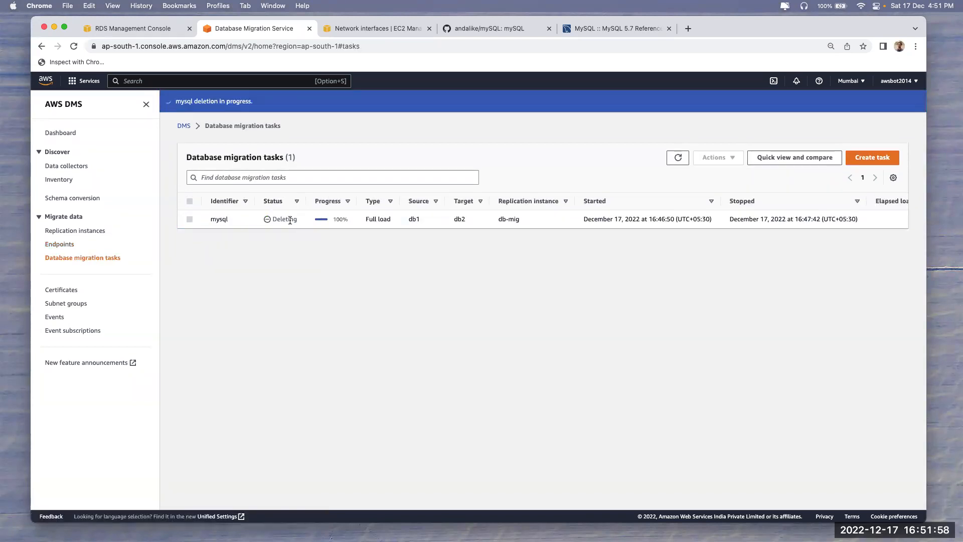
left_click(70, 231)
left_click(190, 307)
Delete the db-mig replication instance
left_click(769, 246)
left_click(771, 290)
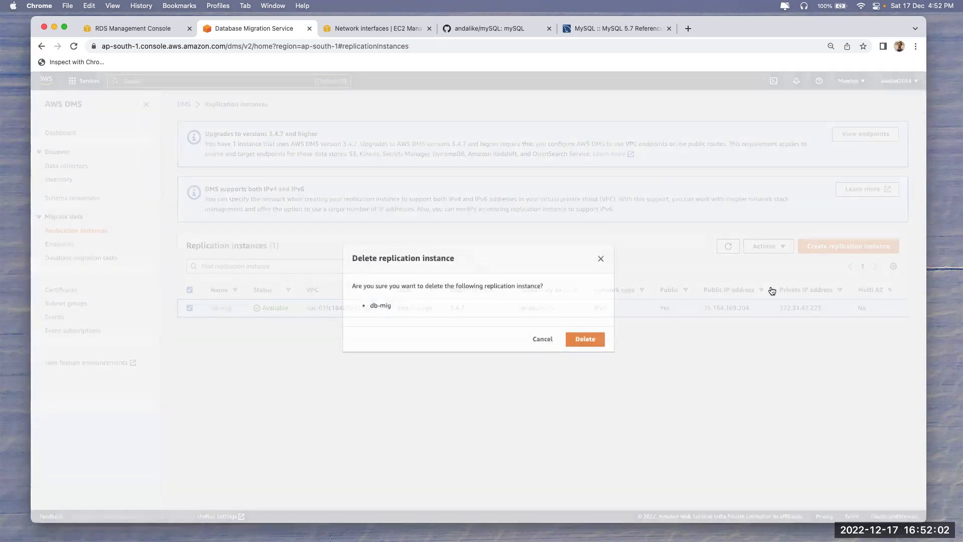
left_click(585, 339)
Cycle through the RDS, DMS and EC2 network interfaces tabs, ending on db1's details page
left_click(151, 30)
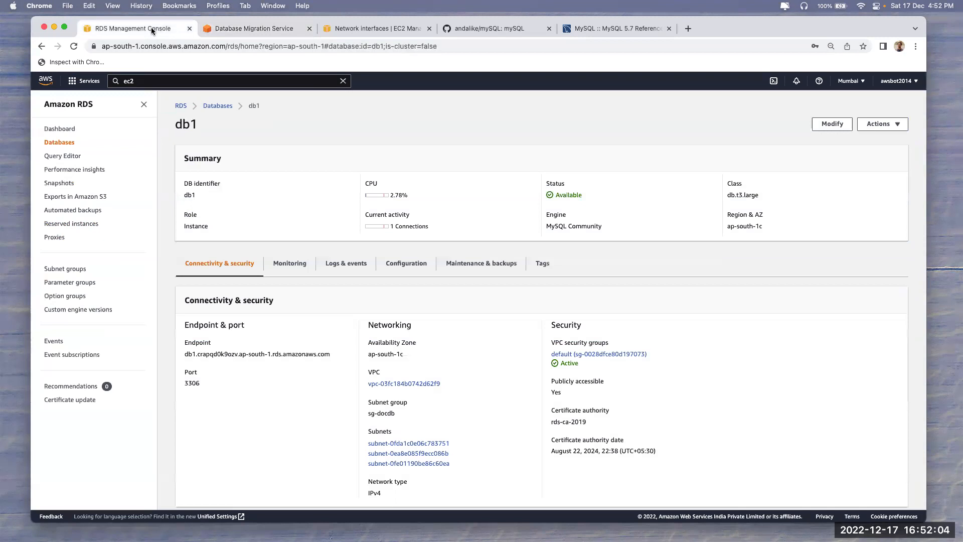
left_click(269, 29)
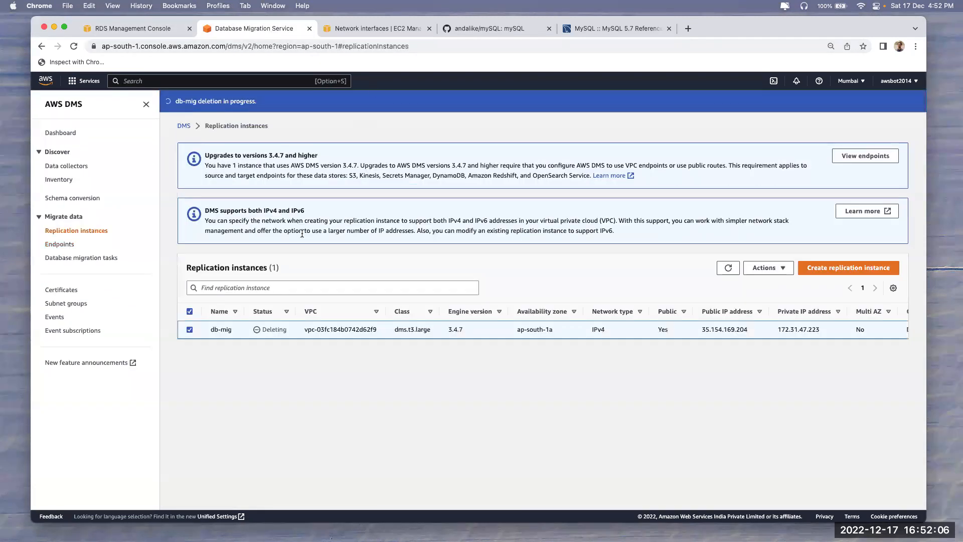
left_click(378, 29)
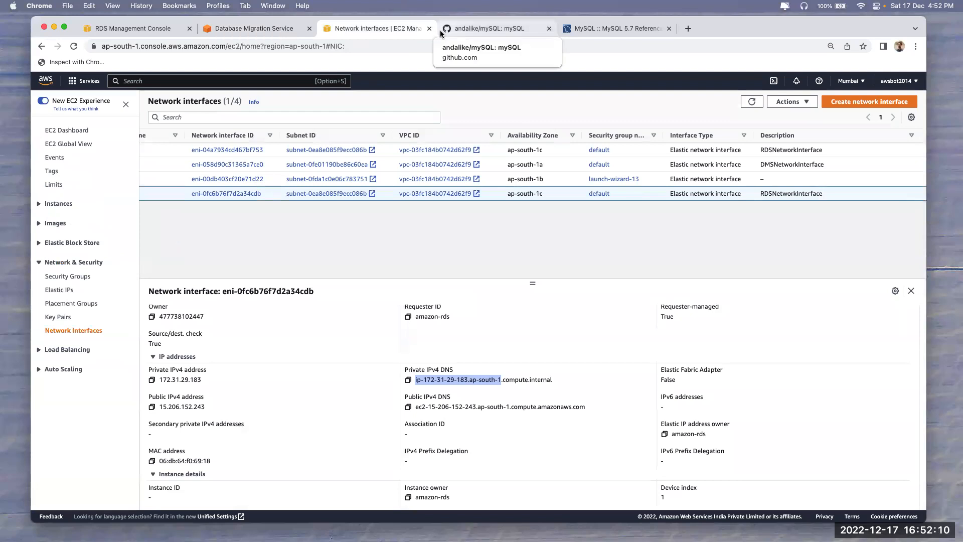
left_click(123, 33)
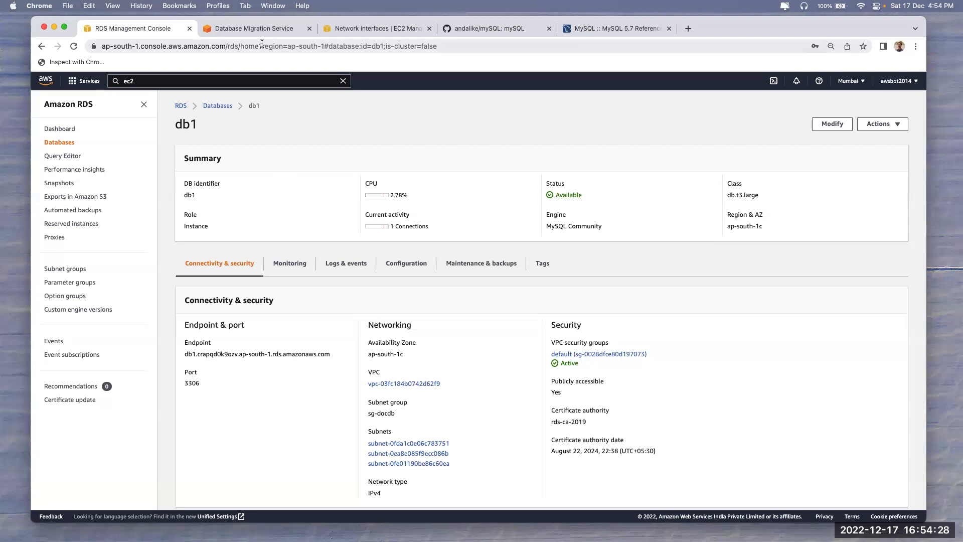
Return to the RDS Databases list and refresh it to see db1 and db2
left_click(257, 28)
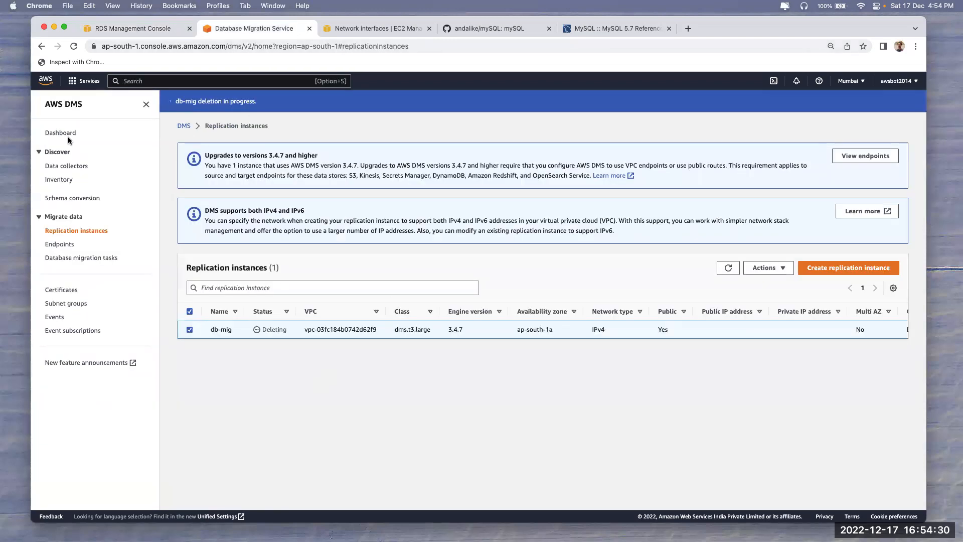
left_click(130, 29)
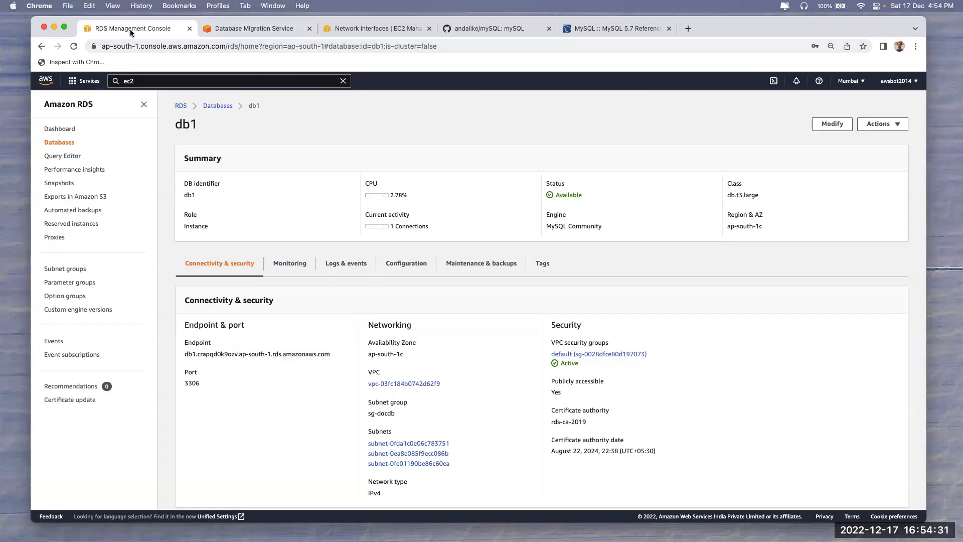
left_click(207, 107)
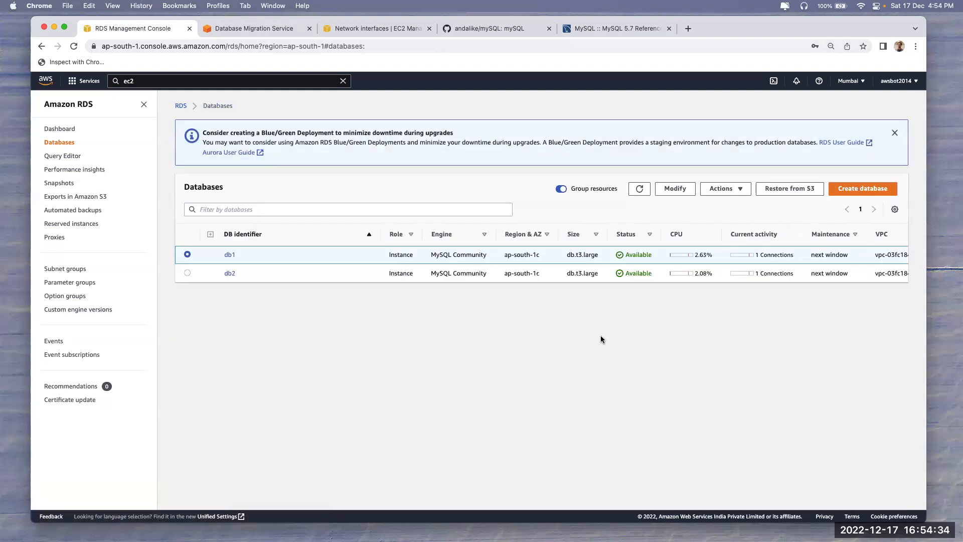
left_click(647, 188)
Start a MySQL database, browse engine versions keeping MySQL 8.0.30, then go to the RDS dashboard
left_click(855, 189)
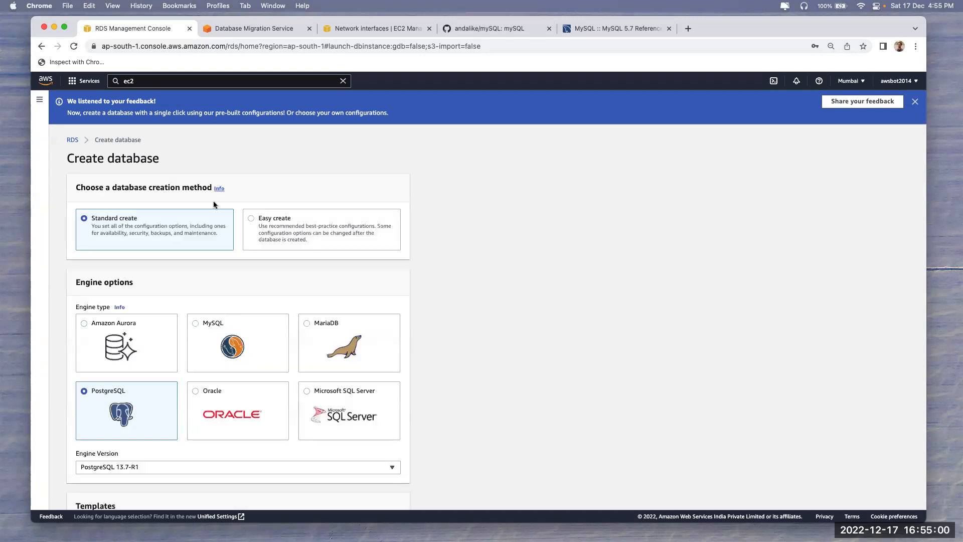
left_click(202, 339)
scroll(202, 339, "down", 5)
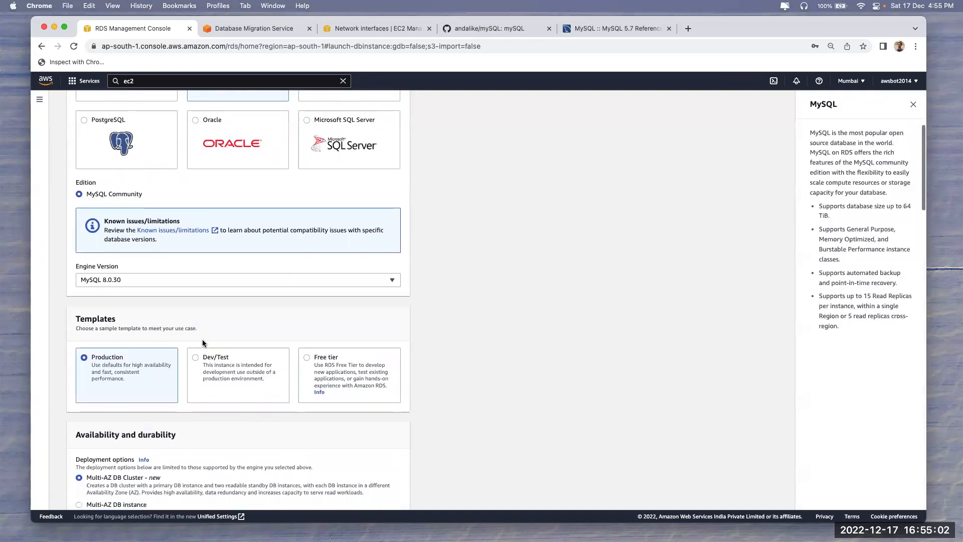
left_click(185, 279)
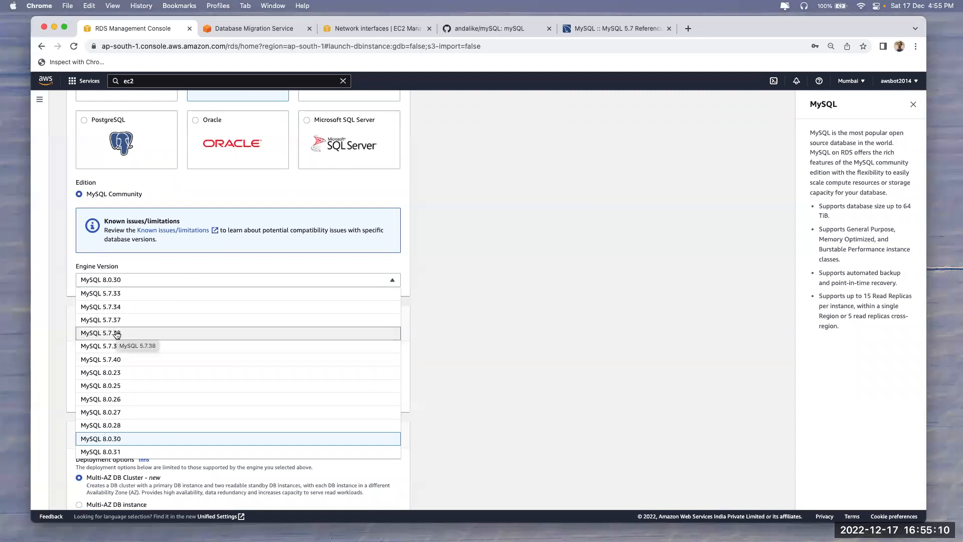
scroll(120, 355, "down", 1)
scroll(122, 356, "up", 1)
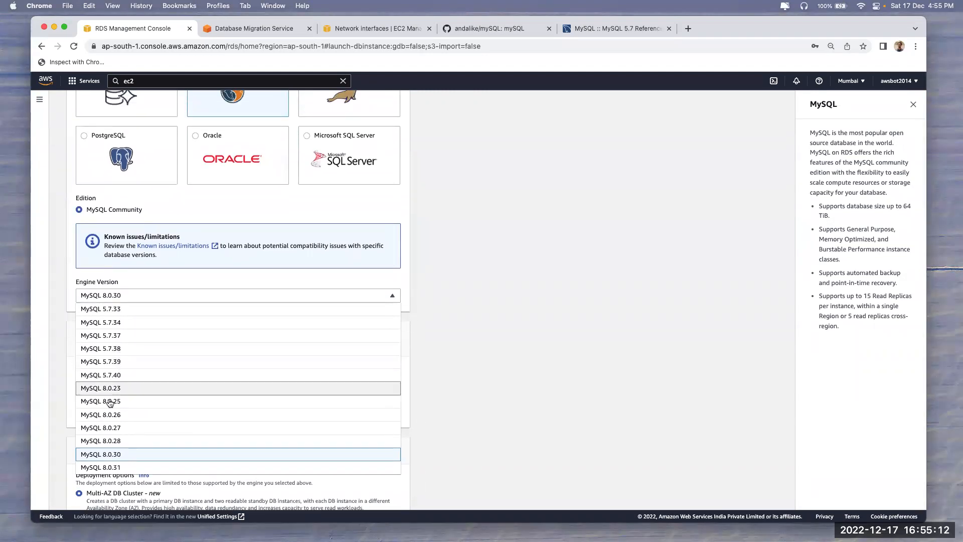
left_click(569, 331)
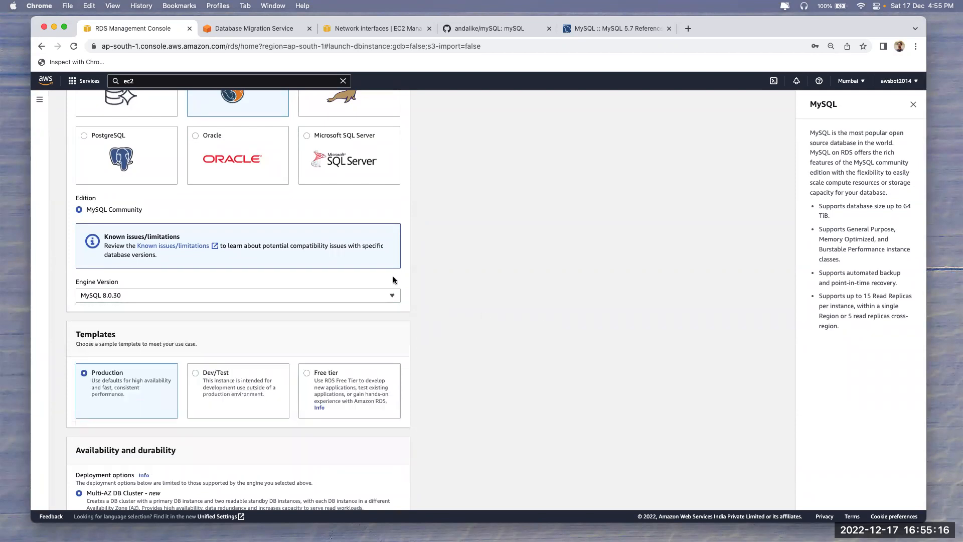
scroll(229, 124, "up", 5)
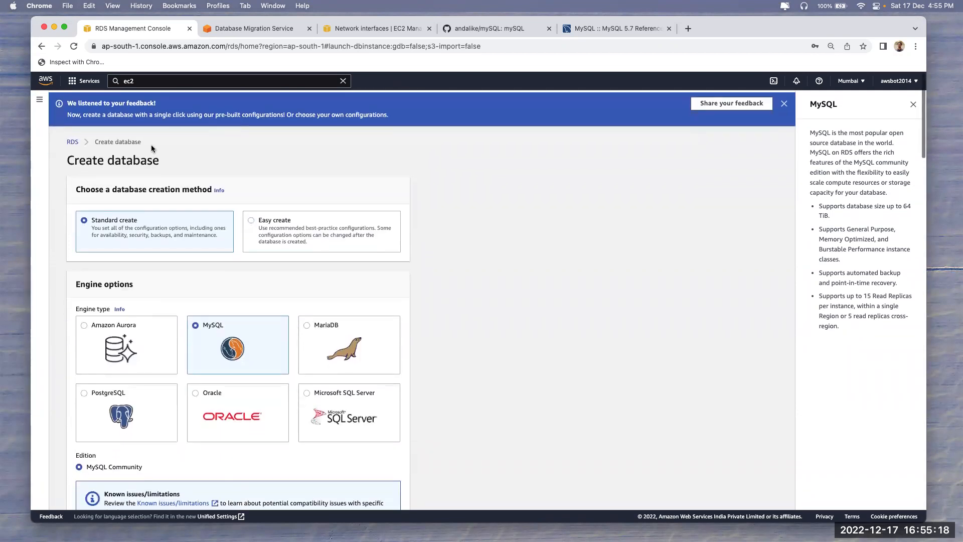
left_click(72, 143)
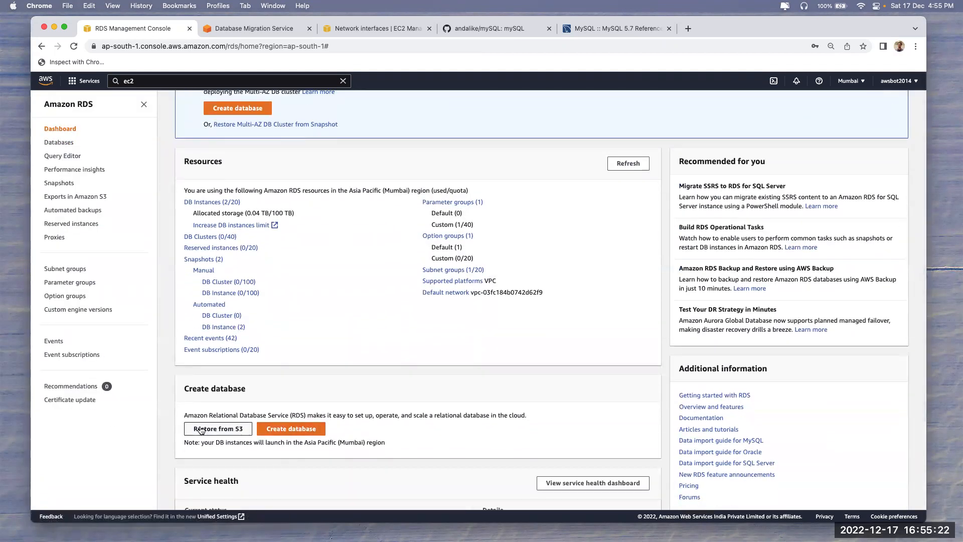
Begin a Restore from S3 with MySQL source engine version 5.7, then cancel it
left_click(201, 429)
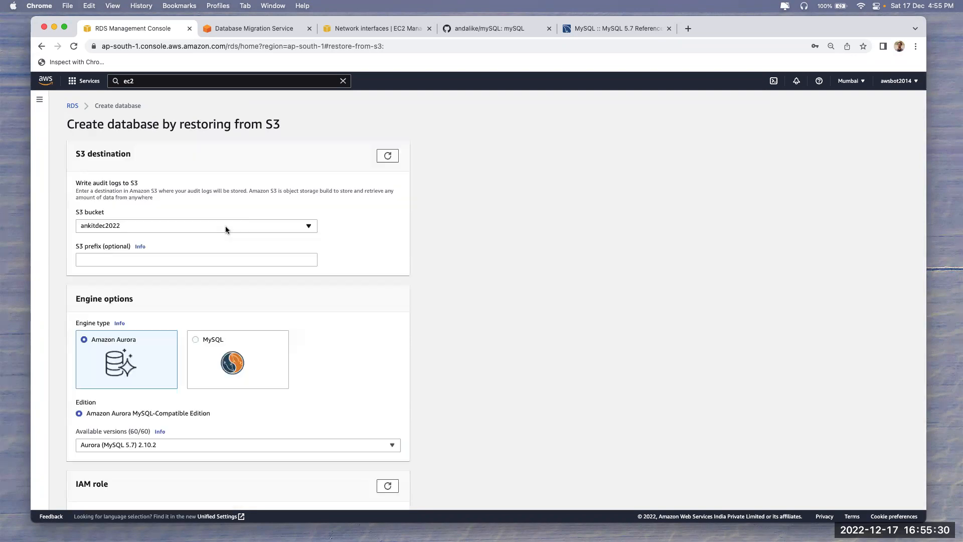
scroll(179, 312, "down", 4)
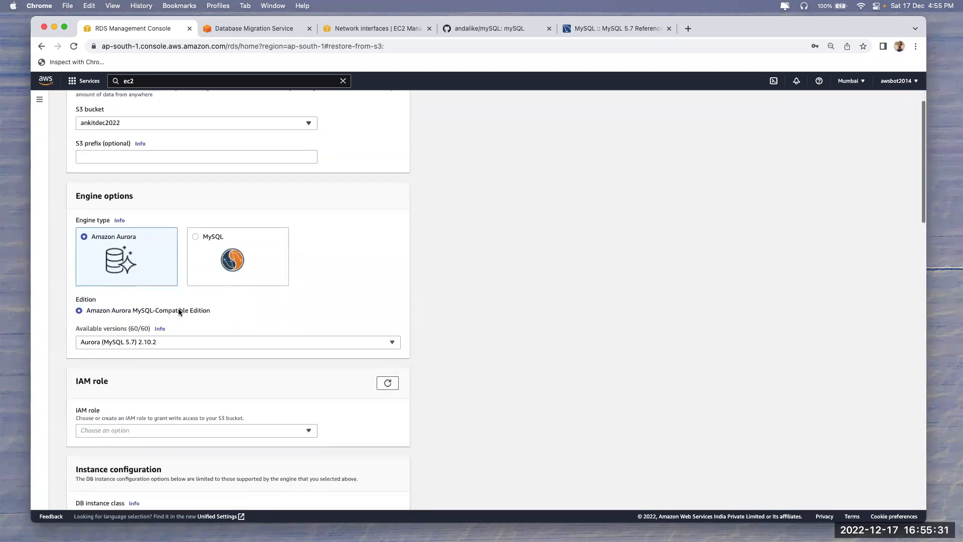
left_click(204, 254)
left_click(159, 343)
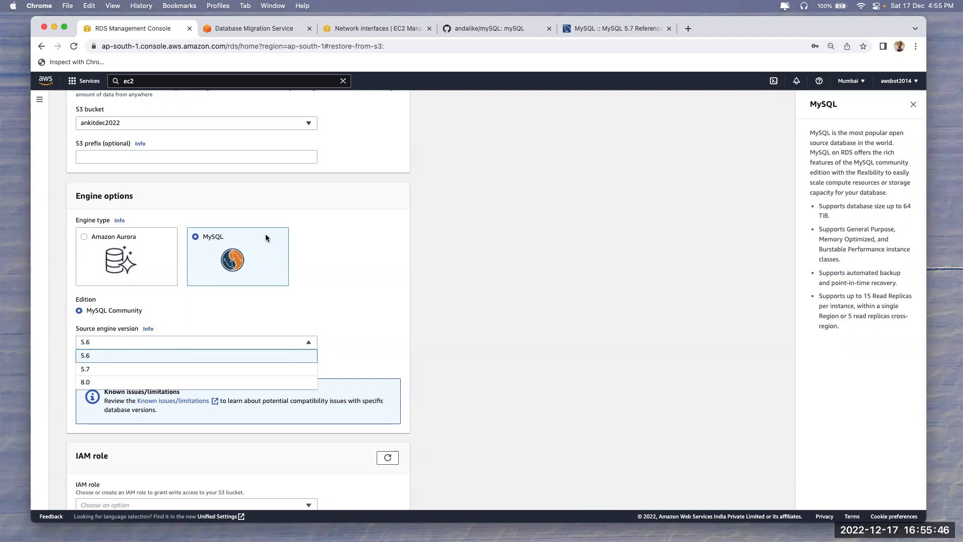
left_click(100, 370)
scroll(523, 324, "down", 20)
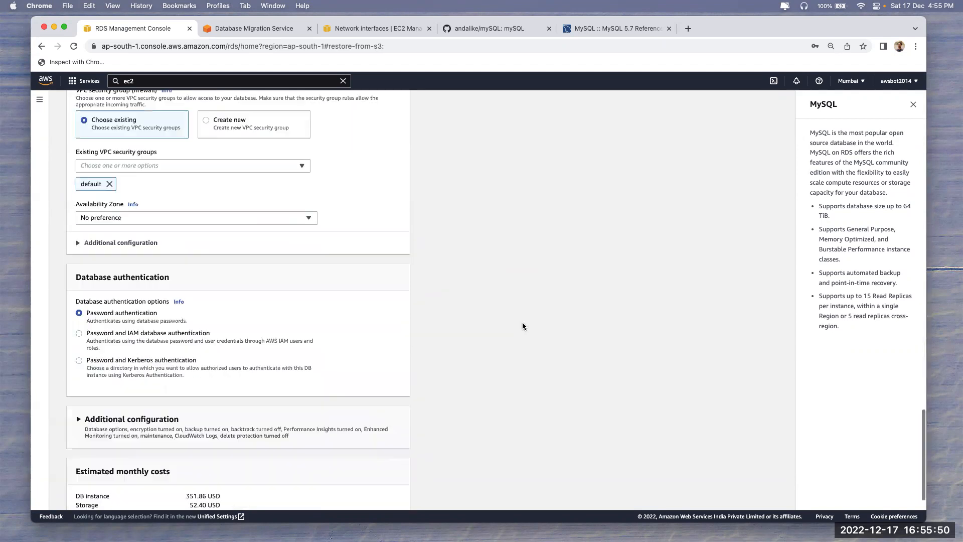
left_click(315, 491)
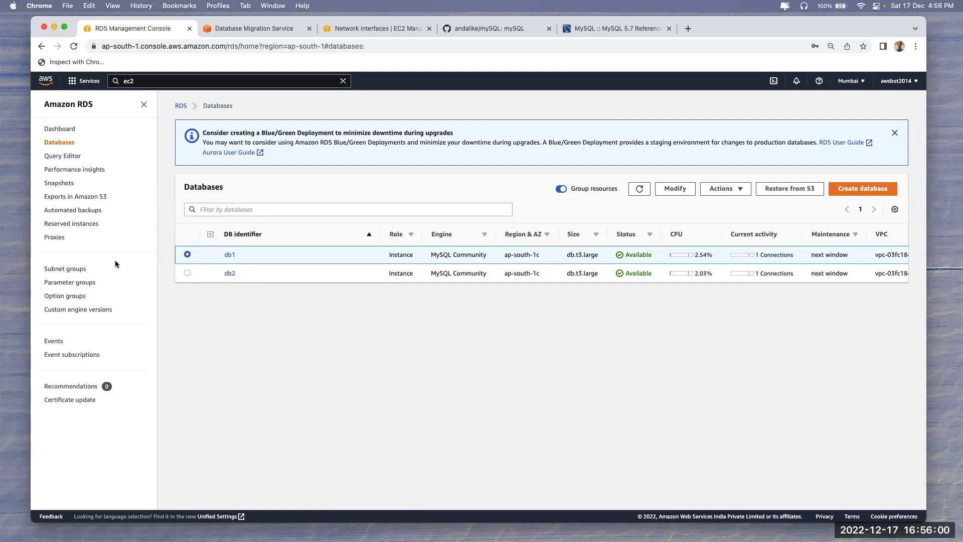
Delete both DMS endpoints db1 and db2
left_click(269, 29)
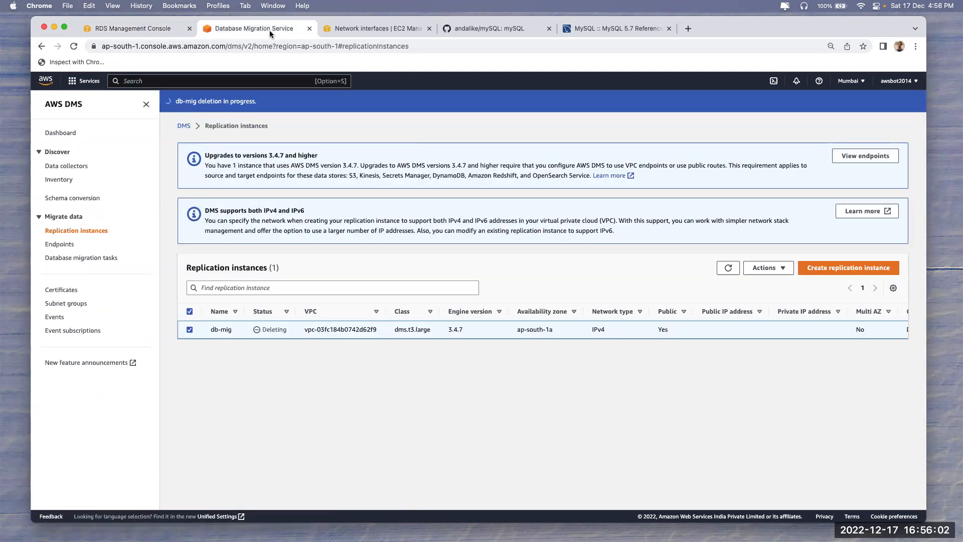
left_click(732, 272)
left_click(60, 245)
left_click(189, 179)
left_click(802, 135)
left_click(799, 179)
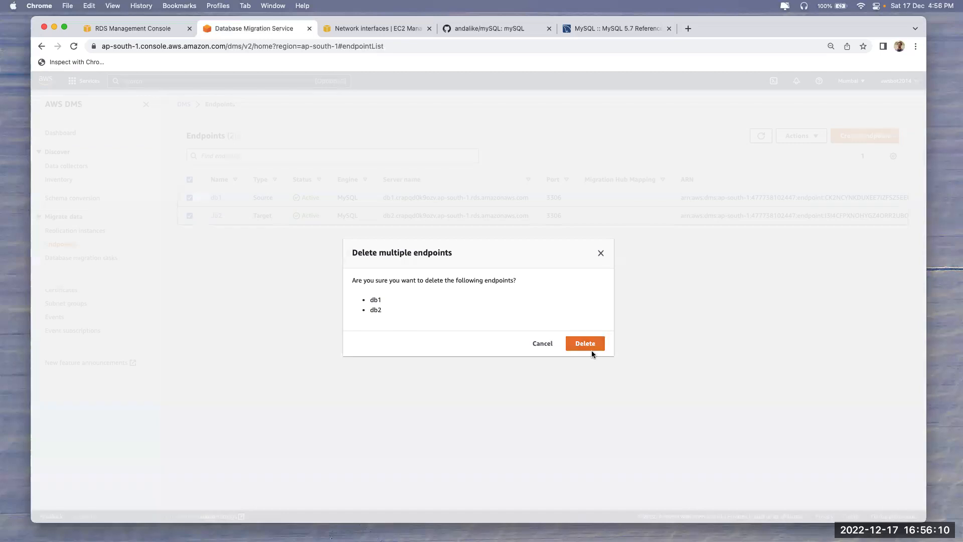
left_click(592, 348)
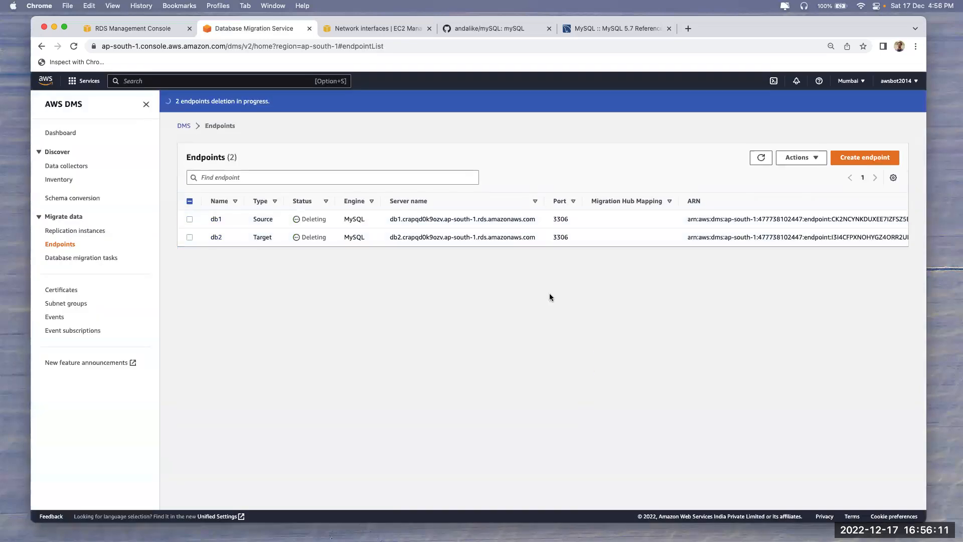
Close the DMS, network interfaces, GitHub and MySQL documentation tabs
left_click(310, 28)
left_click(309, 29)
left_click(309, 29)
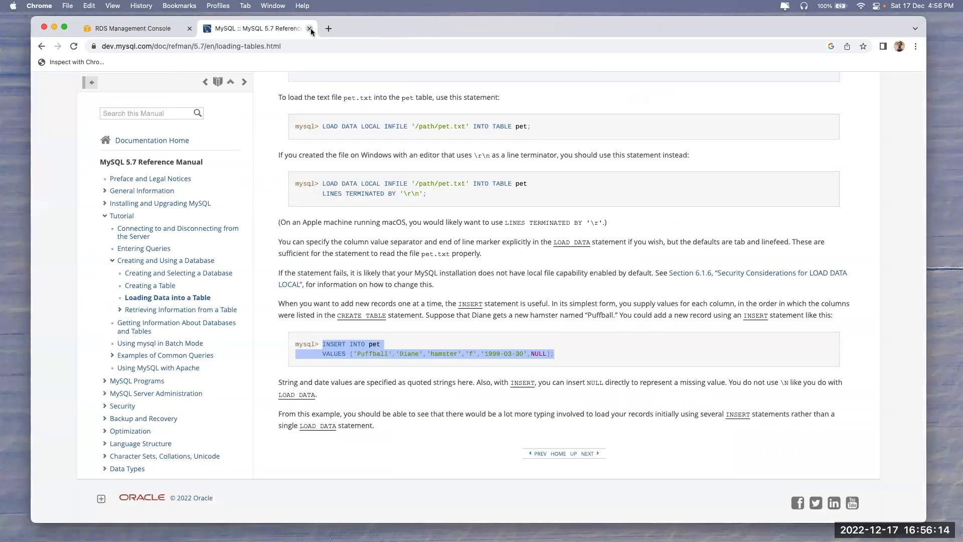
left_click(310, 29)
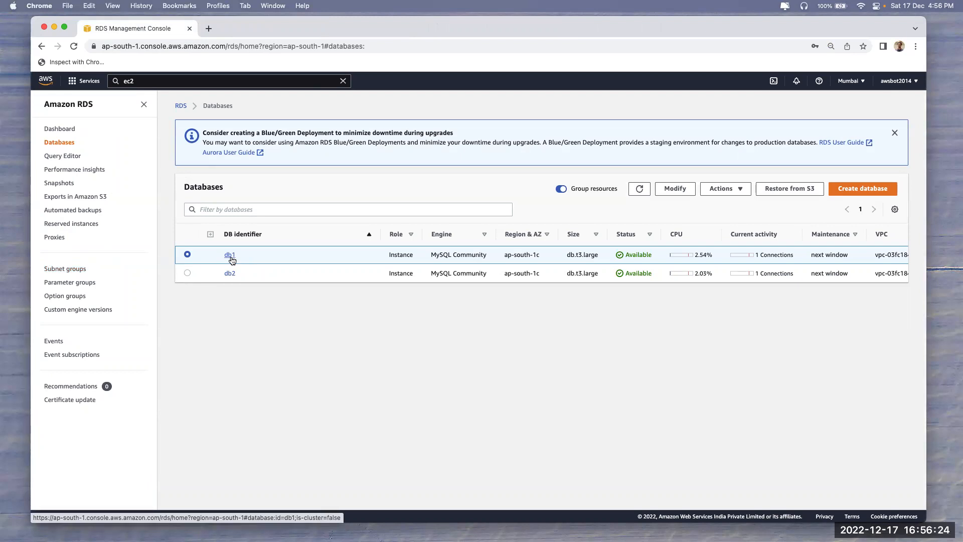
Review db1's details and its configuration, including the instance class
left_click(230, 255)
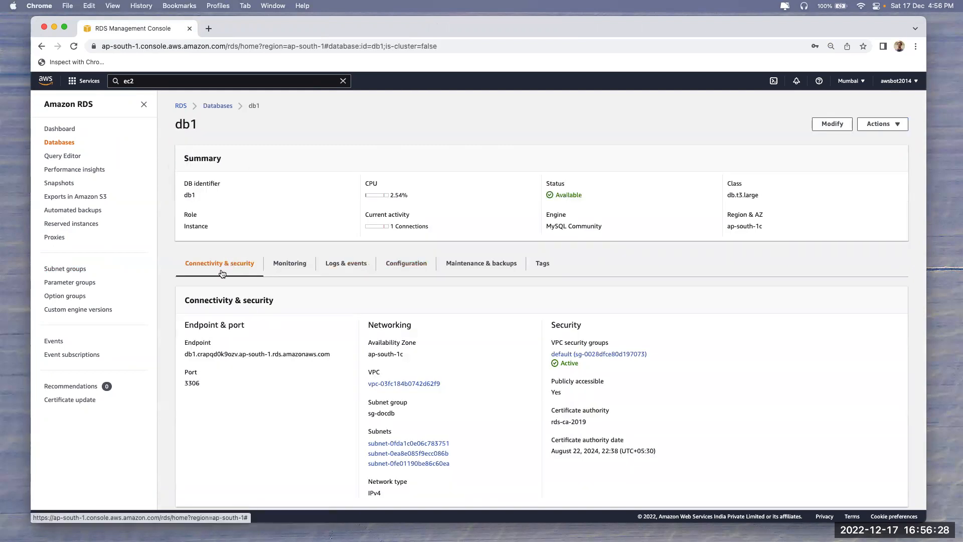
scroll(444, 380, "down", 6)
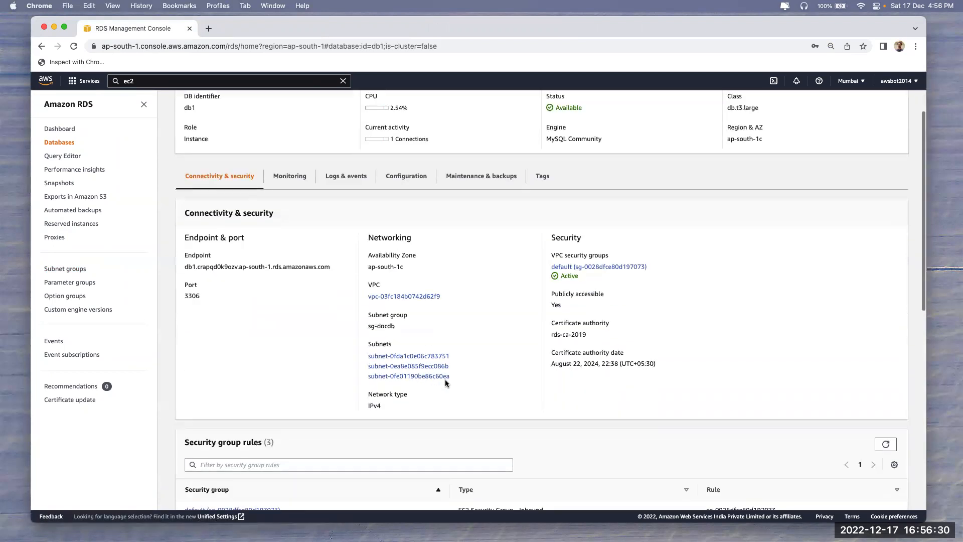
scroll(351, 356, "up", 6)
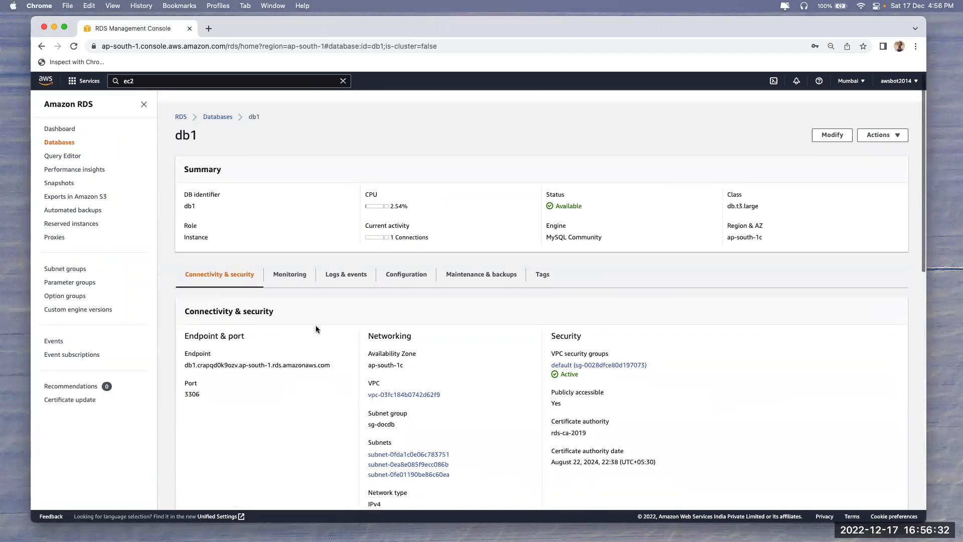
left_click(391, 266)
scroll(220, 392, "down", 2)
left_click_drag(372, 279, 414, 283)
scroll(743, 193, "up", 3)
Modify db1 to instance class db.t3.xlarge, applied immediately
left_click(830, 126)
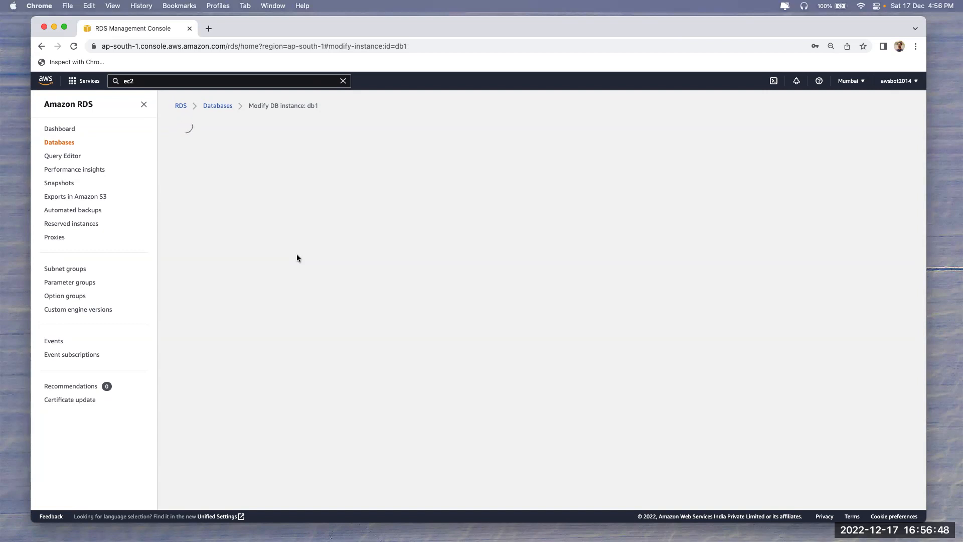
scroll(263, 291, "down", 5)
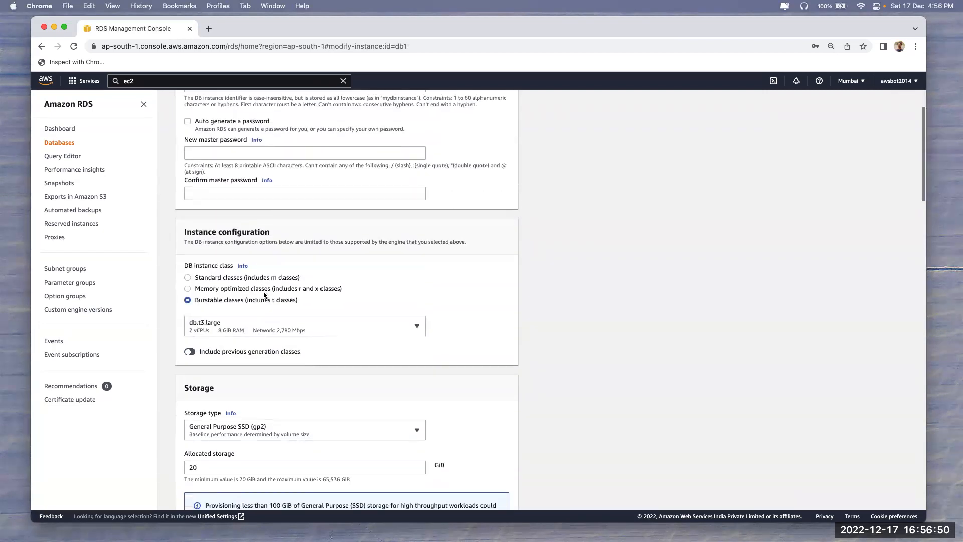
left_click(222, 329)
left_click(213, 439)
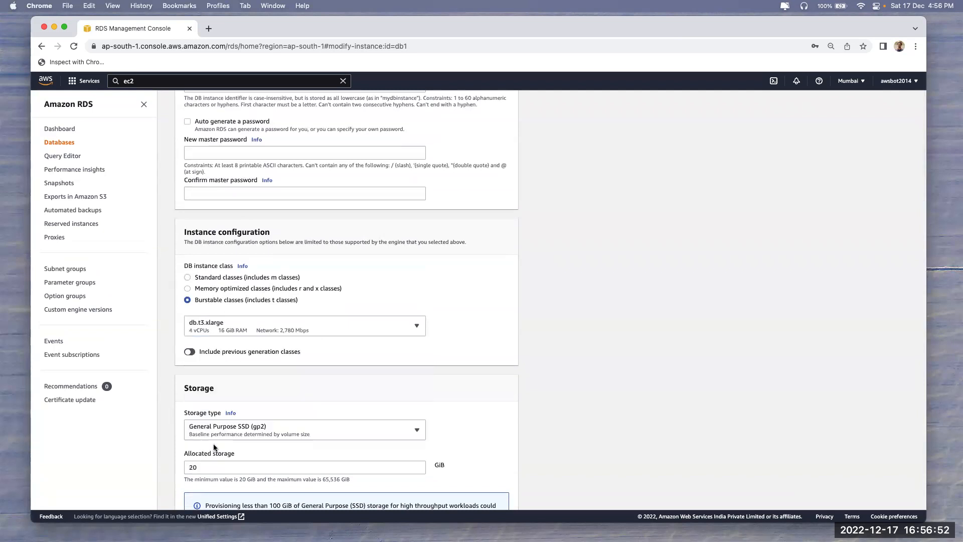
scroll(570, 368, "down", 20)
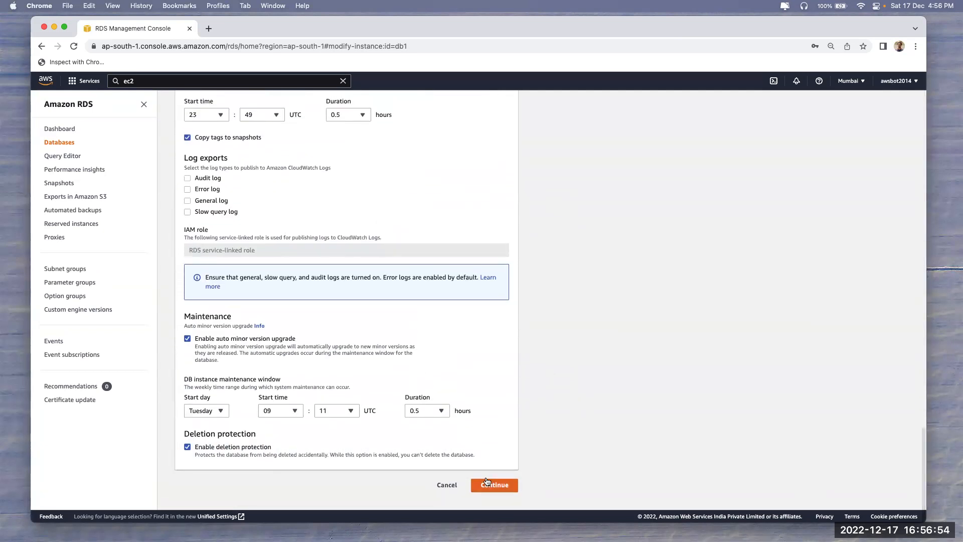
left_click(486, 481)
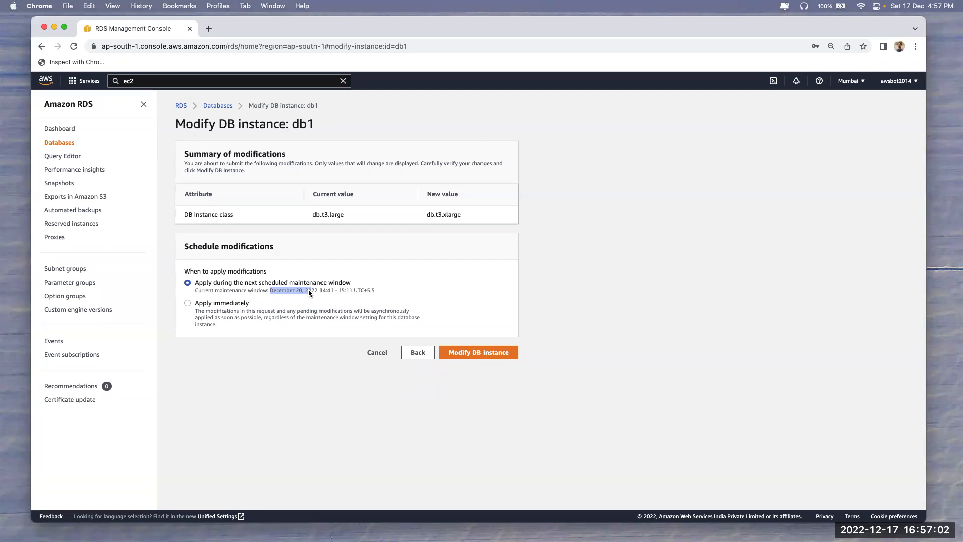
left_click(258, 312)
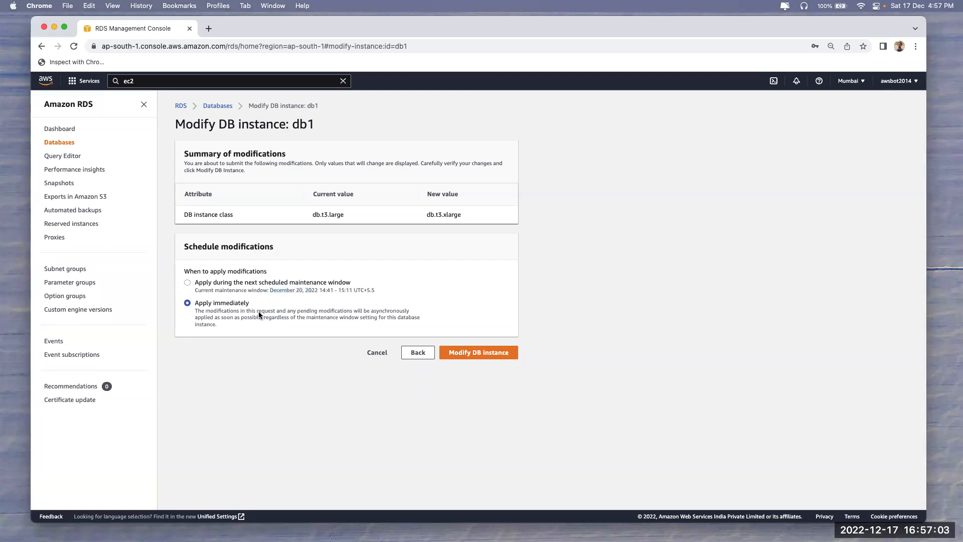
left_click(482, 354)
Refresh the Databases list to confirm db1 is Modifying, then bring up the MySQL terminal
left_click(640, 211)
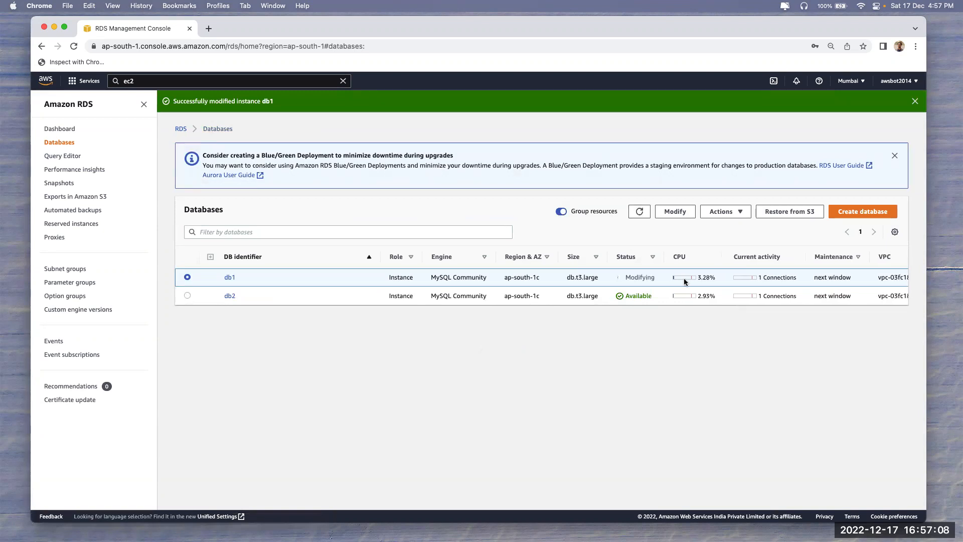
left_click_drag(576, 277, 598, 277)
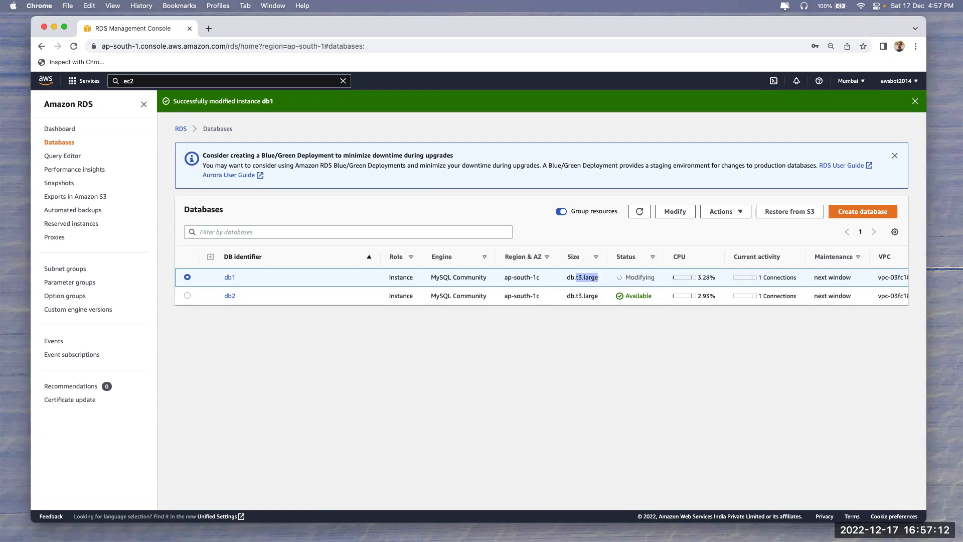
key("super+Tab")
key("Return")
key("Return")
key("Return")
key("Return")
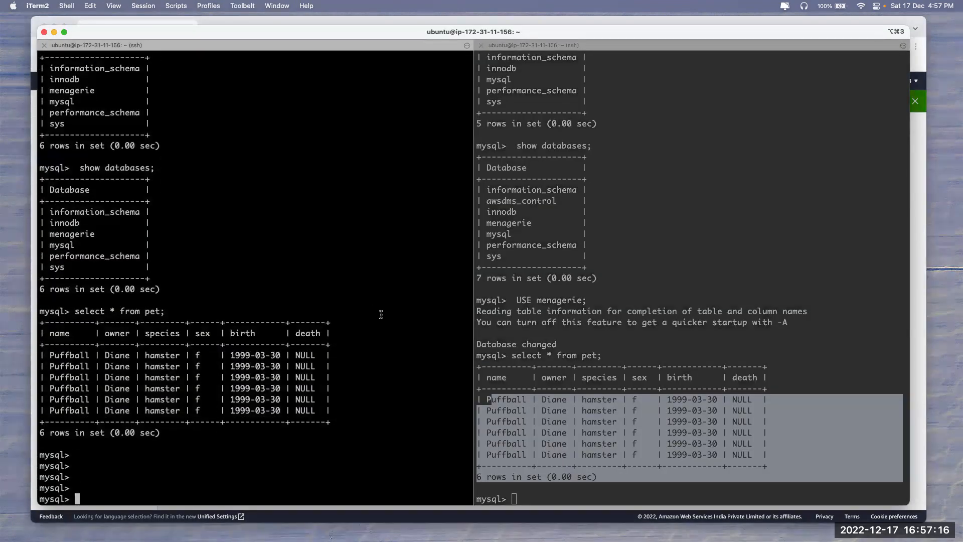
Rerun select * from pet twice in both MySQL sessions, each returning six rows
key("Up")
key("Return")
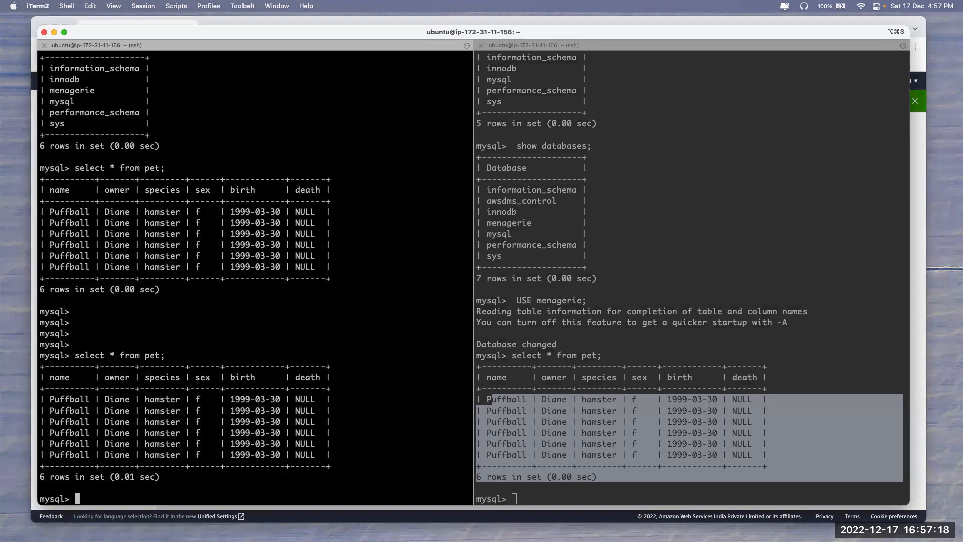
left_click(545, 298)
key("Up")
key("Return")
left_click(330, 317)
key("Up")
key("Return")
left_click(720, 318)
key("Up")
key("Return")
Clear the highlight in db1's RDS row, then rerun the pet query in both sessions
key("super+Tab")
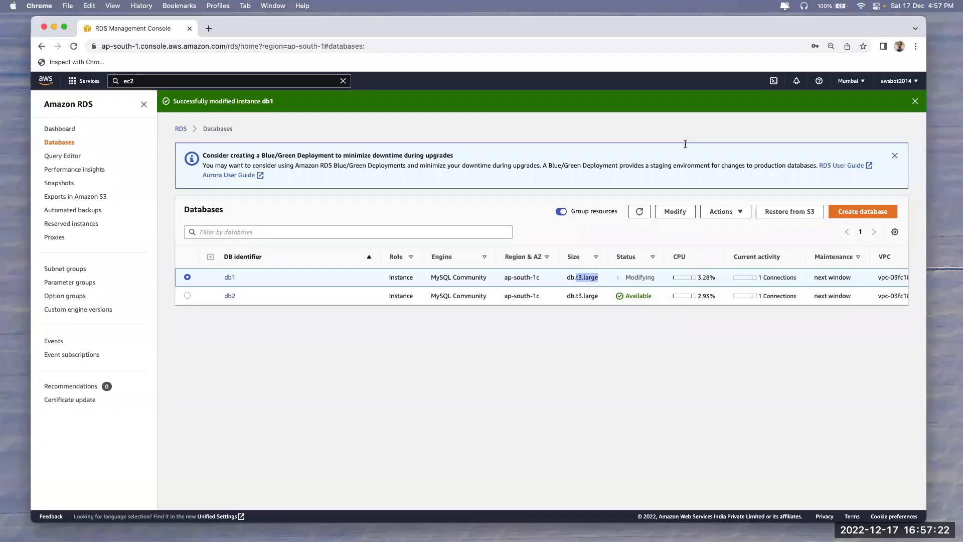
left_click(581, 277)
key("super+Tab")
left_click(275, 385)
key("Up")
key("Return")
left_click(617, 355)
key("Up")
key("Return")
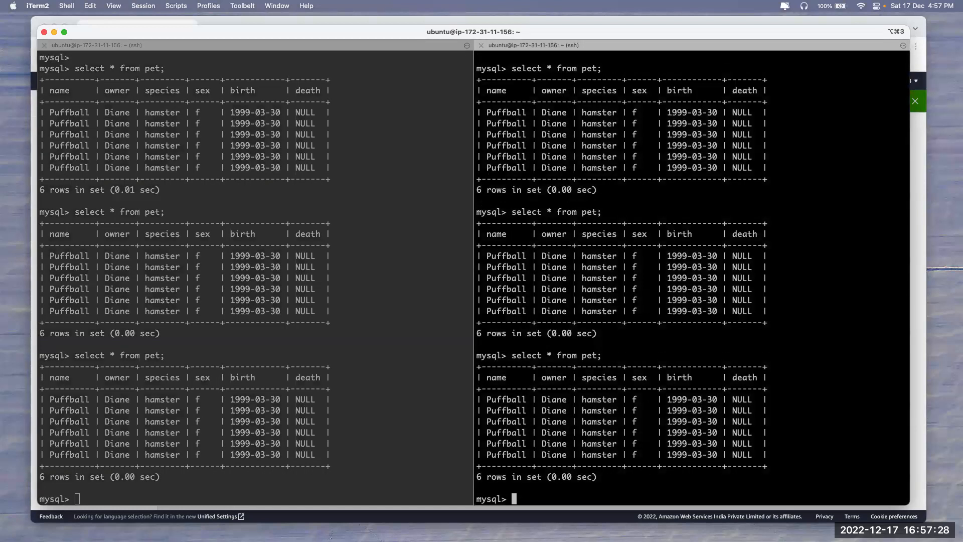
Refresh the RDS Databases list and rerun the pet query in both sessions again
key("super+Tab")
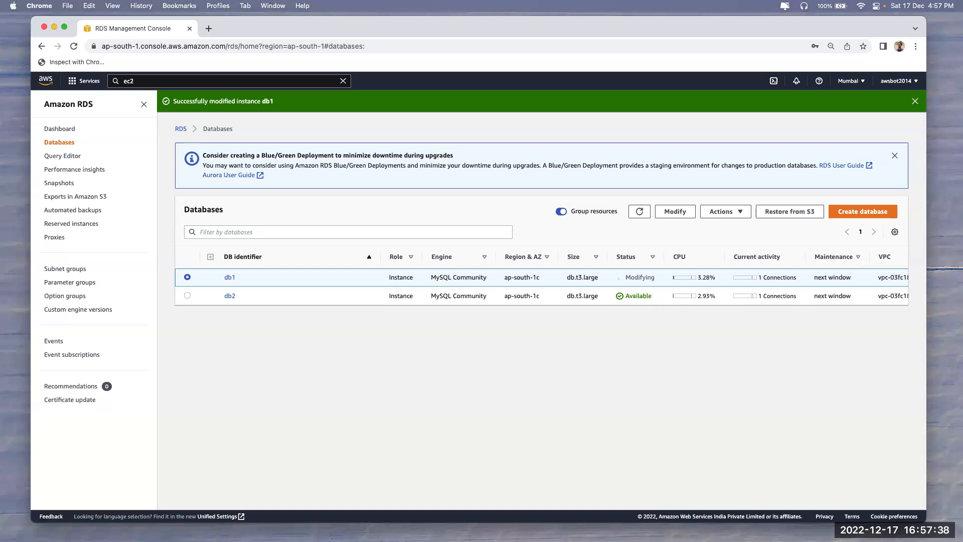
left_click(641, 216)
key("super+Tab")
left_click(247, 350)
key("Up")
key("Return")
left_click(574, 369)
key("Up")
key("Return")
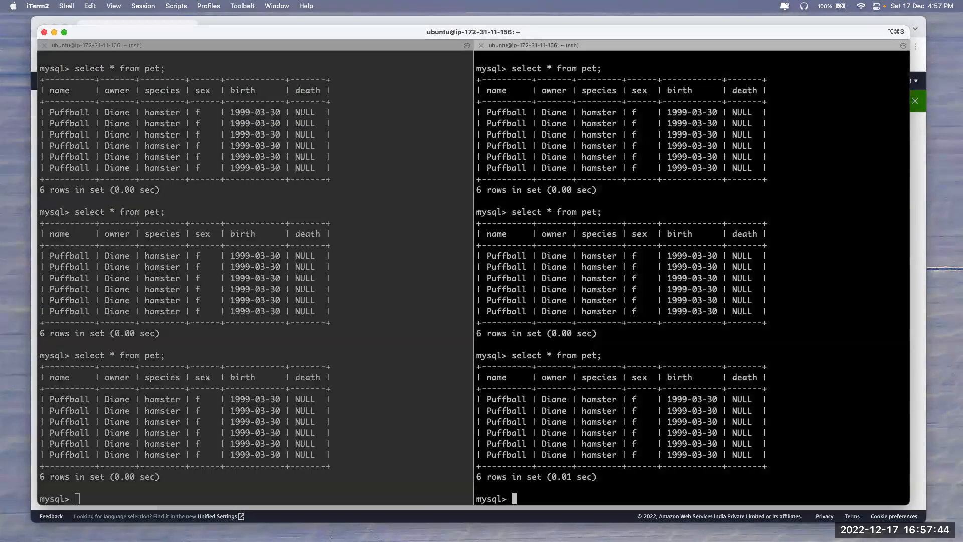
key("super+Tab")
Refresh the Databases list, select db2 and open its detail page
left_click(639, 210)
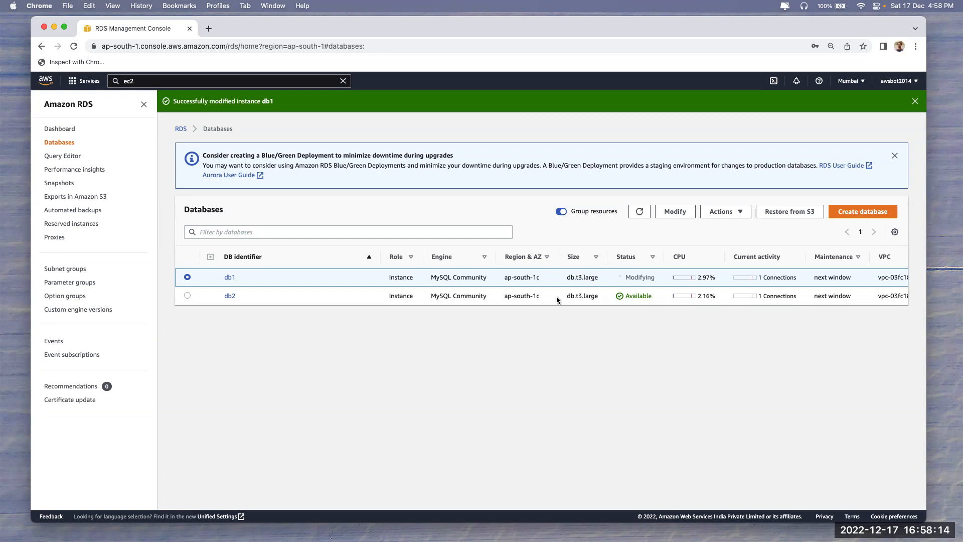
left_click(187, 297)
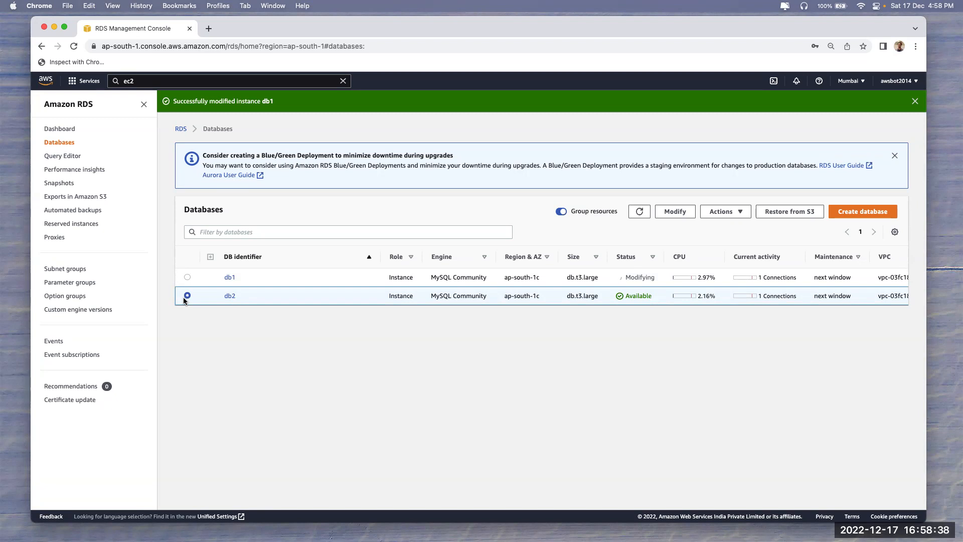
left_click(228, 297)
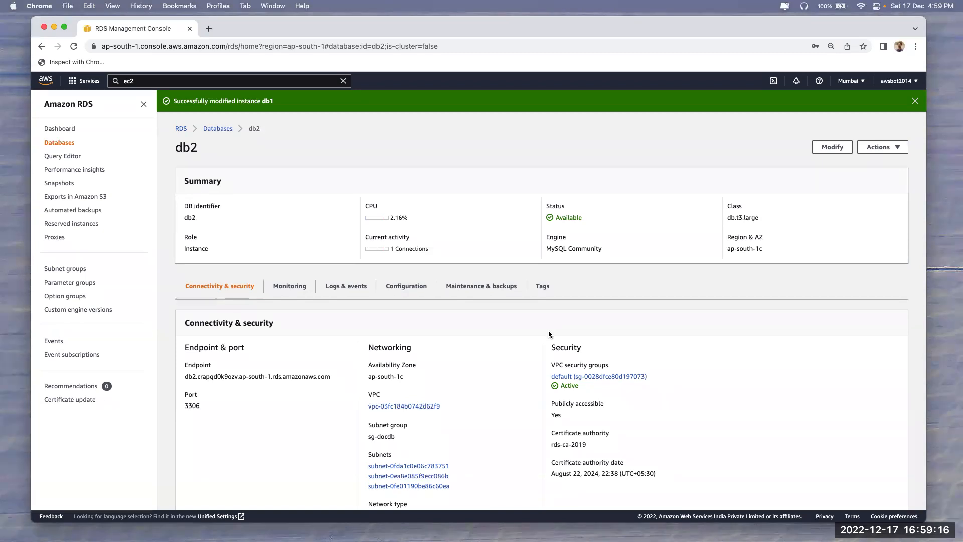
Rerun the select * from pet query in both the left and right MySQL sessions
key("super+Tab")
key("super+bracketleft")
key("Up")
key("Return")
key("super+bracketright")
key("Up")
key("Return")
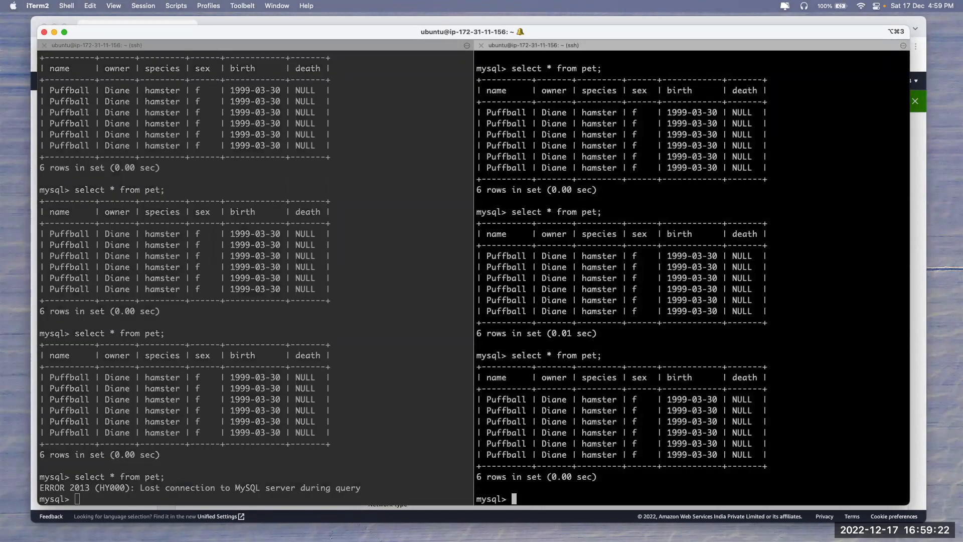
Retry the query in the left session and highlight its reconnect and HY000 error messages
key("super+bracketleft")
key("Up")
key("Return")
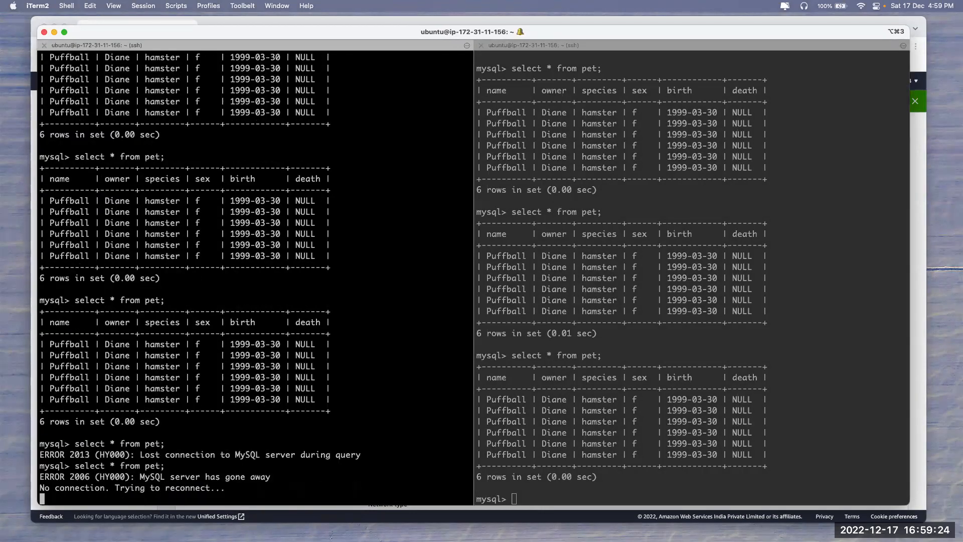
left_click_drag(109, 487, 211, 487)
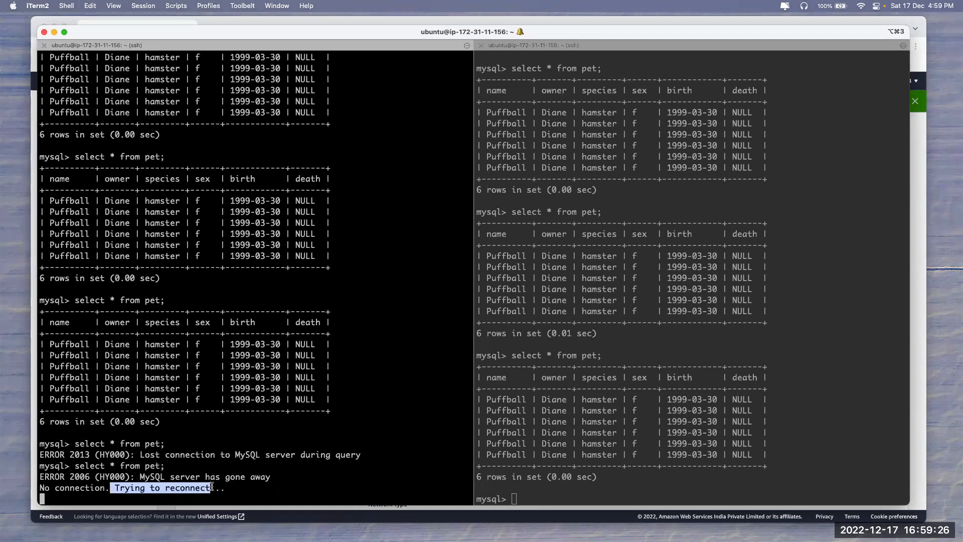
left_click(212, 487)
key("Return")
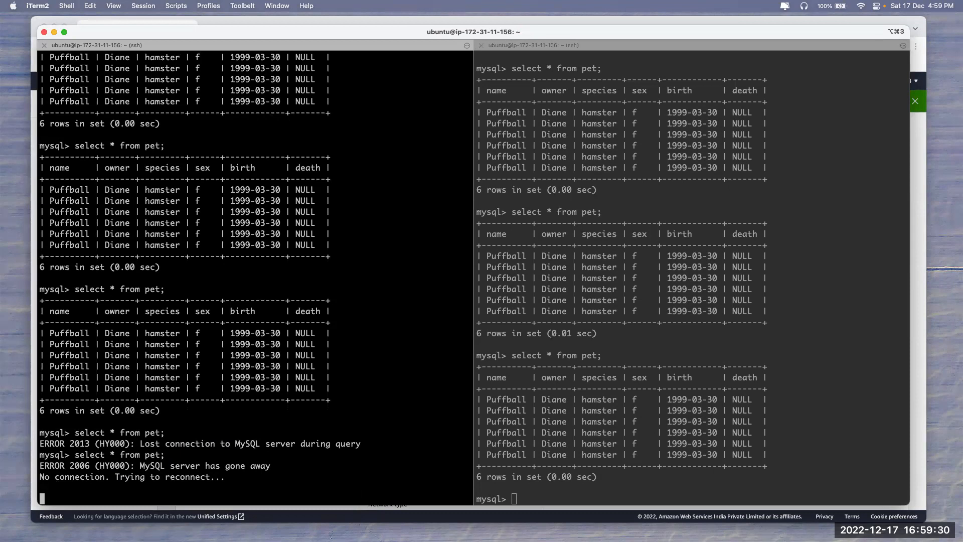
left_click_drag(97, 466, 133, 467)
key("super+Tab")
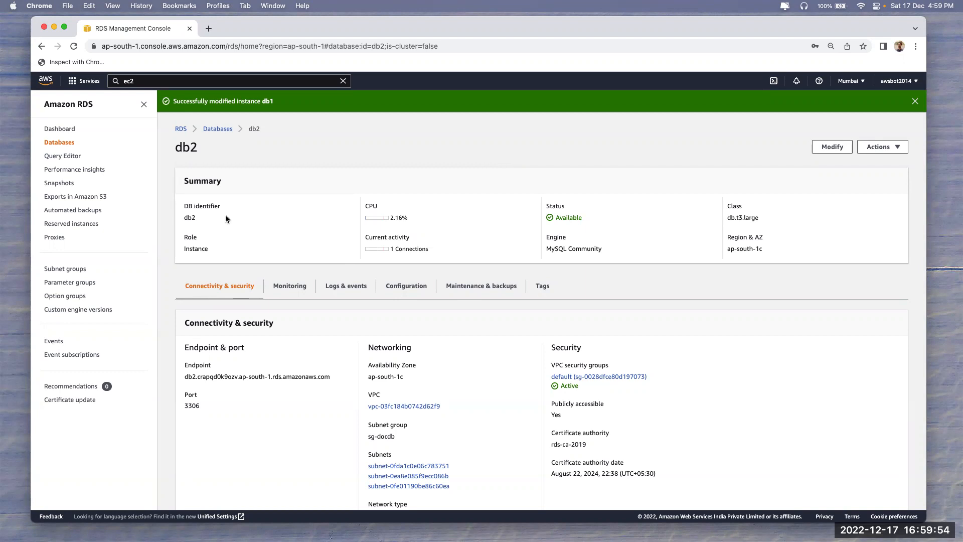
Go back to the Databases list and look over db2's Actions menu without choosing anything
left_click(218, 129)
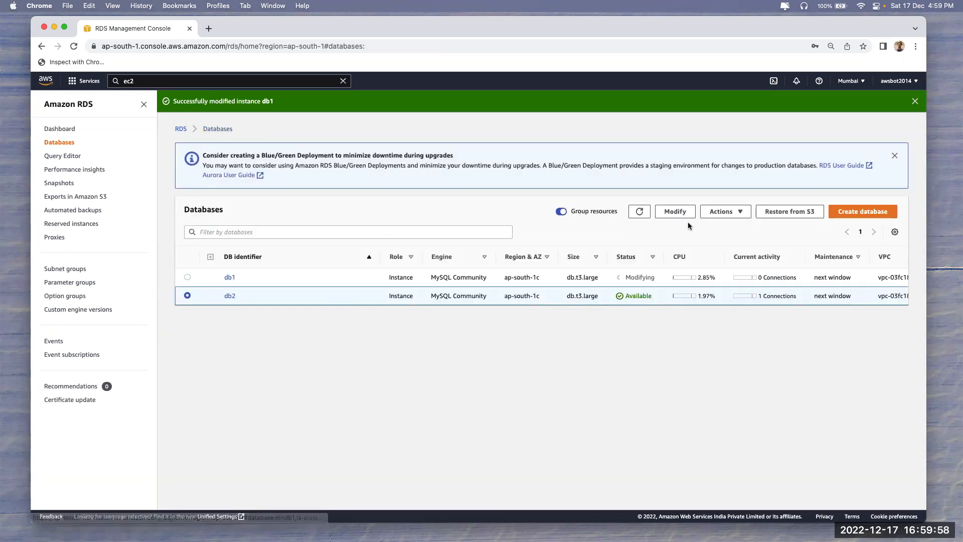
left_click(723, 212)
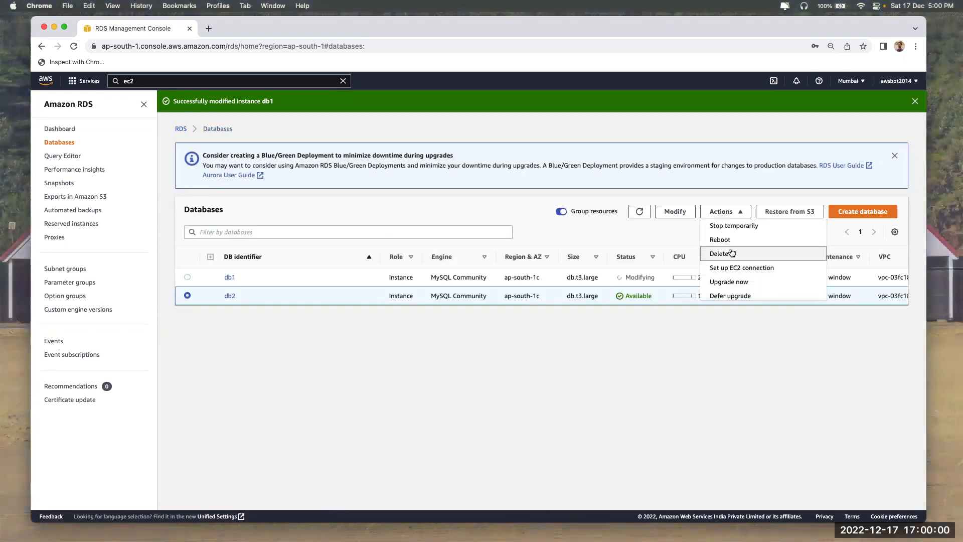
left_click(669, 345)
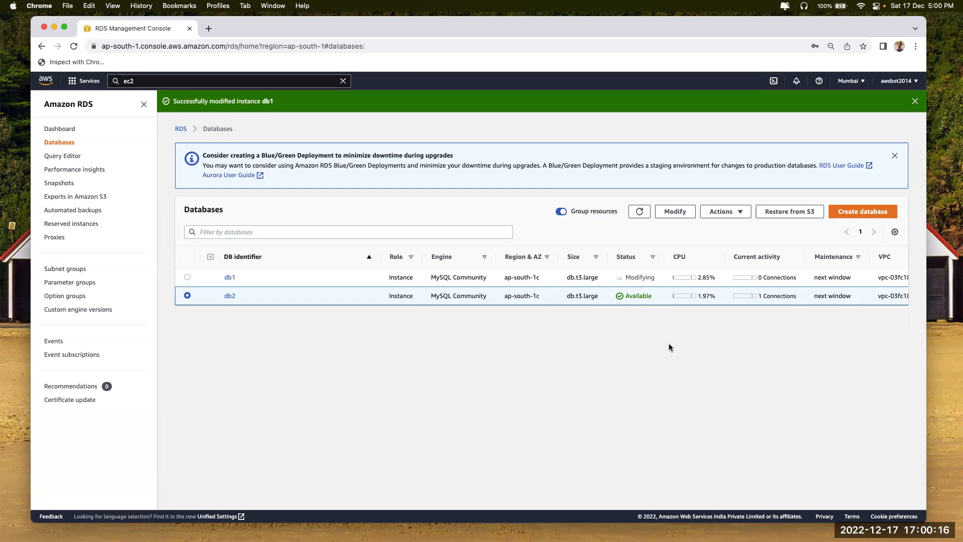
Open Database Migration Service in a new browser tab via the console search 'dms'
left_click(211, 26)
left_click(150, 29)
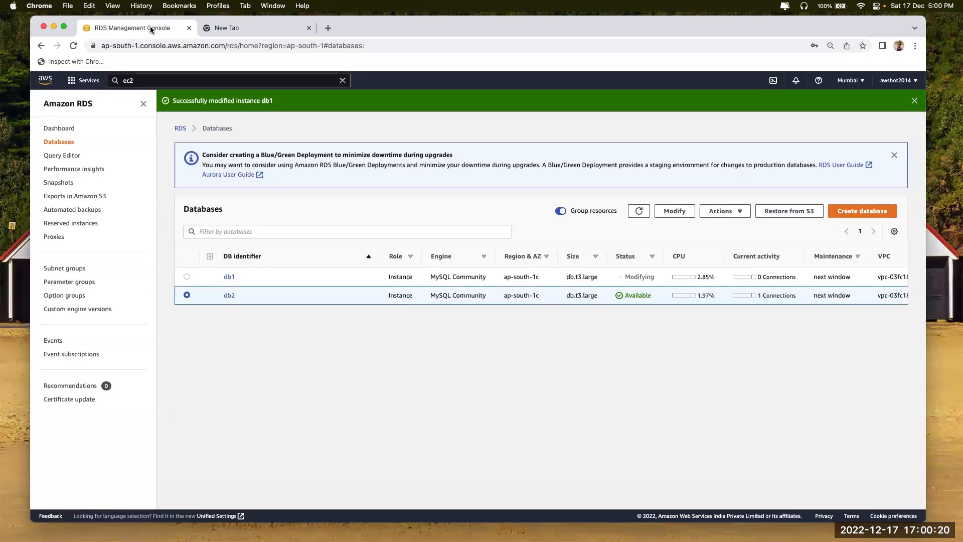
left_click(155, 44)
left_click(216, 80)
key("super+a")
type("dms")
right_click(263, 152)
left_click(281, 152)
left_click(267, 28)
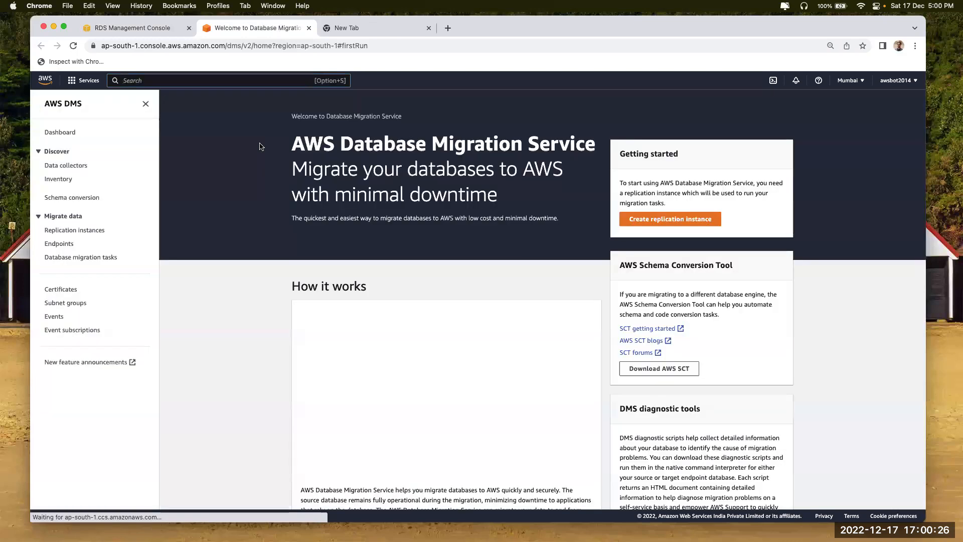
Start creating a migration task, expand advanced task settings and switch them to the JSON editor
left_click(64, 257)
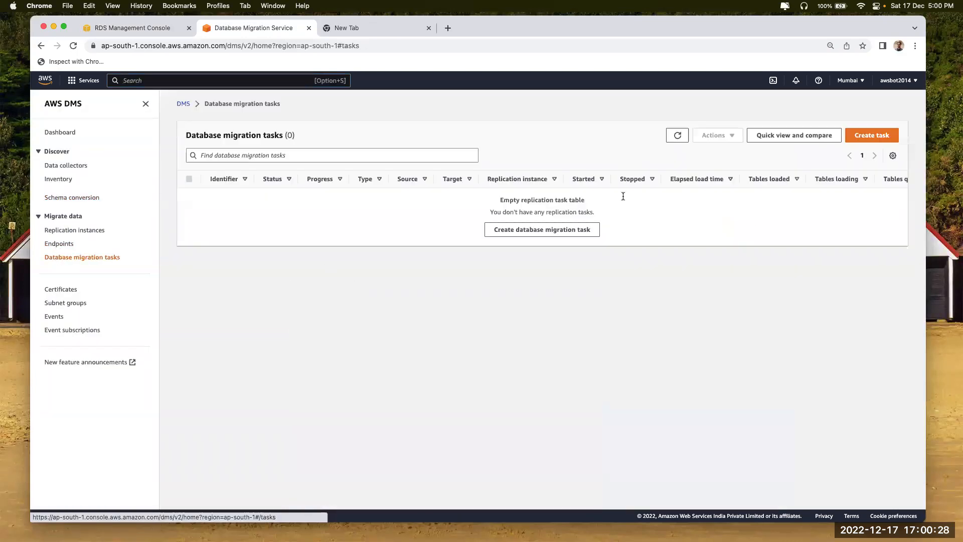
left_click(542, 229)
scroll(246, 399, "down", 5)
scroll(258, 334, "down", 4)
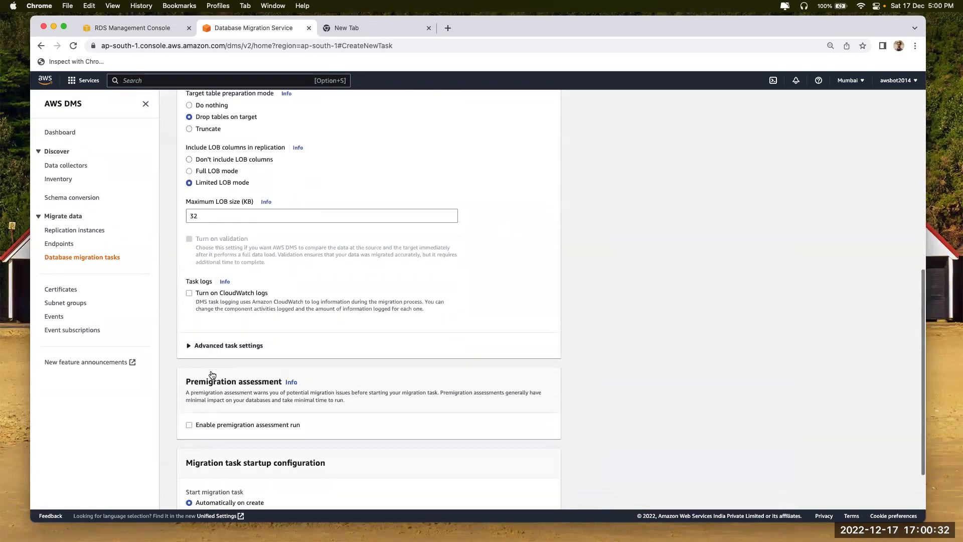
left_click(216, 345)
scroll(216, 399, "up", 3)
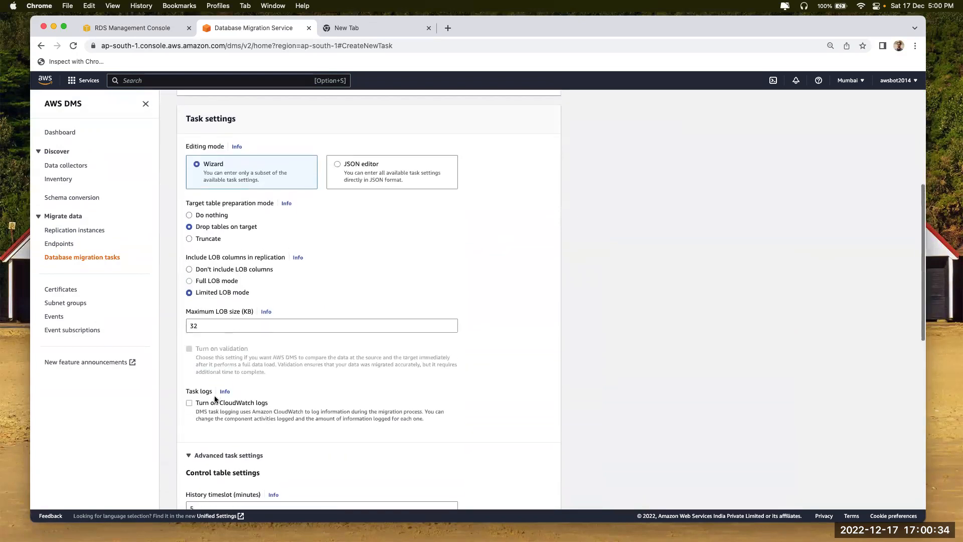
scroll(216, 399, "up", 3)
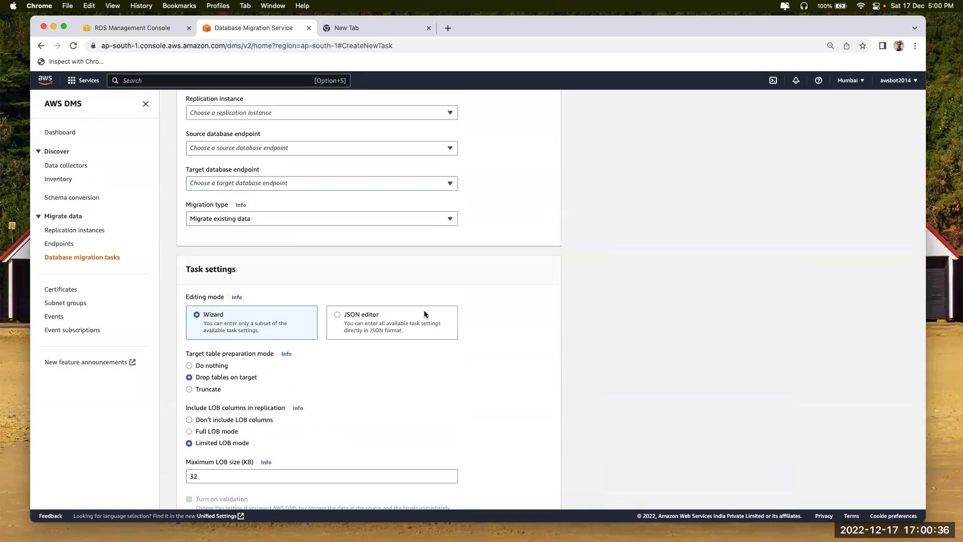
left_click(380, 326)
scroll(279, 393, "down", 10)
scroll(279, 393, "down", 10)
scroll(683, 318, "up", 3)
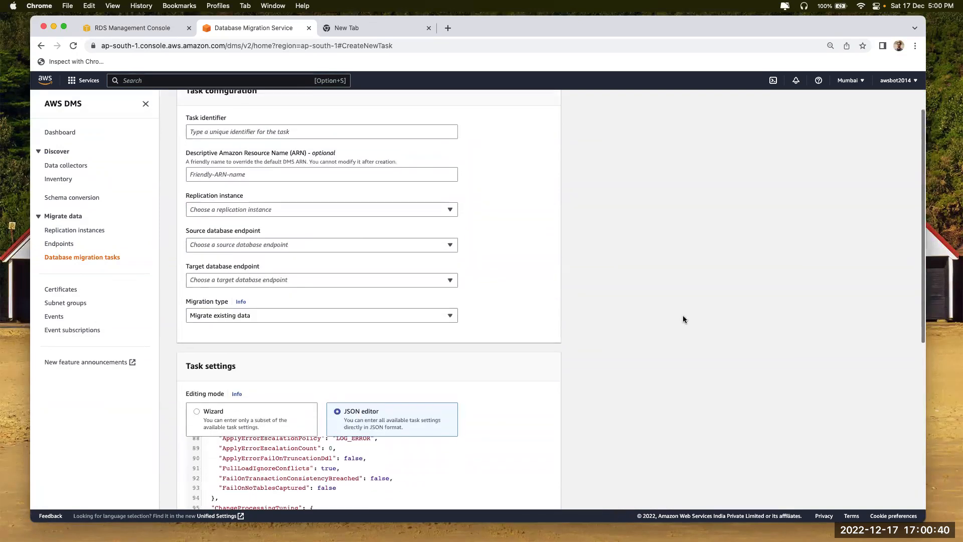
scroll(728, 404, "down", 5)
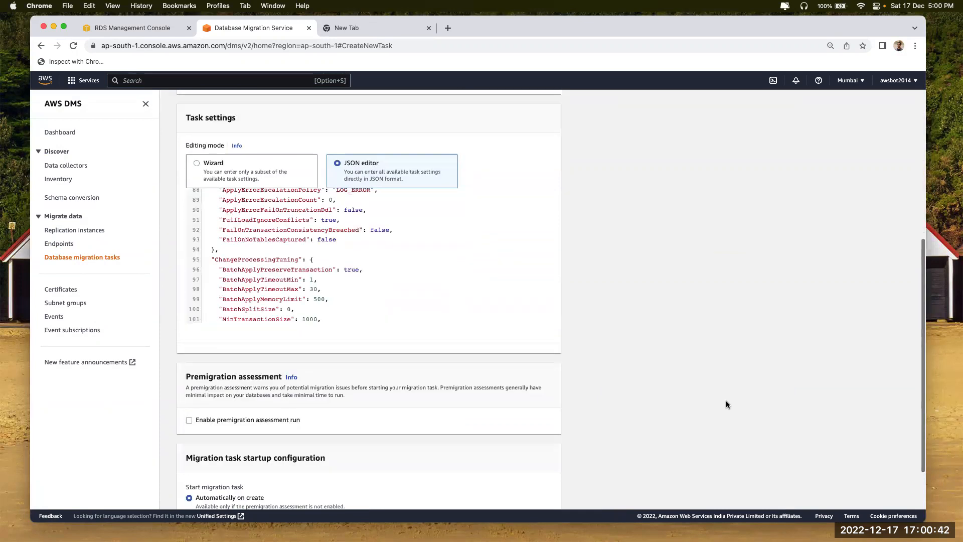
scroll(727, 404, "down", 2)
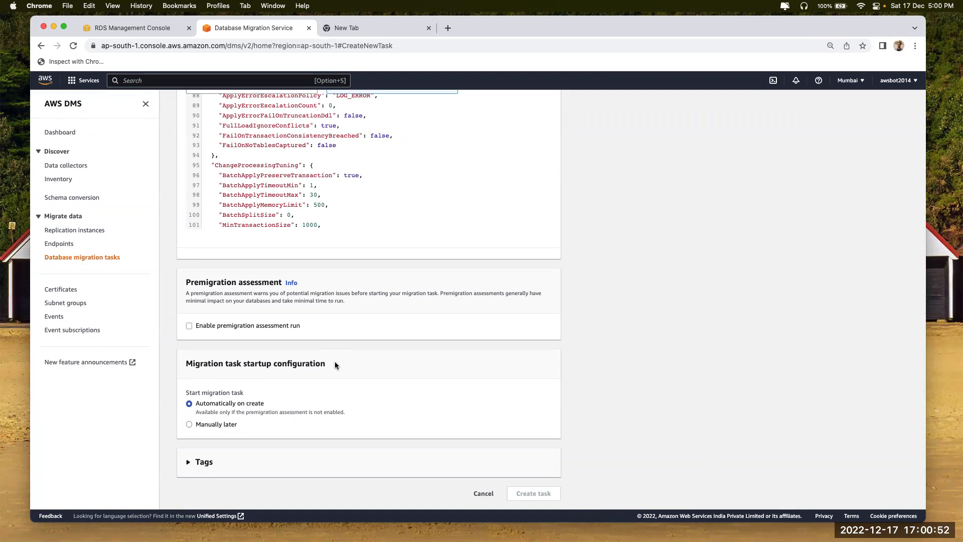
Abandon the unfinished migration task form and confirm leaving it
left_click(483, 493)
left_click(588, 329)
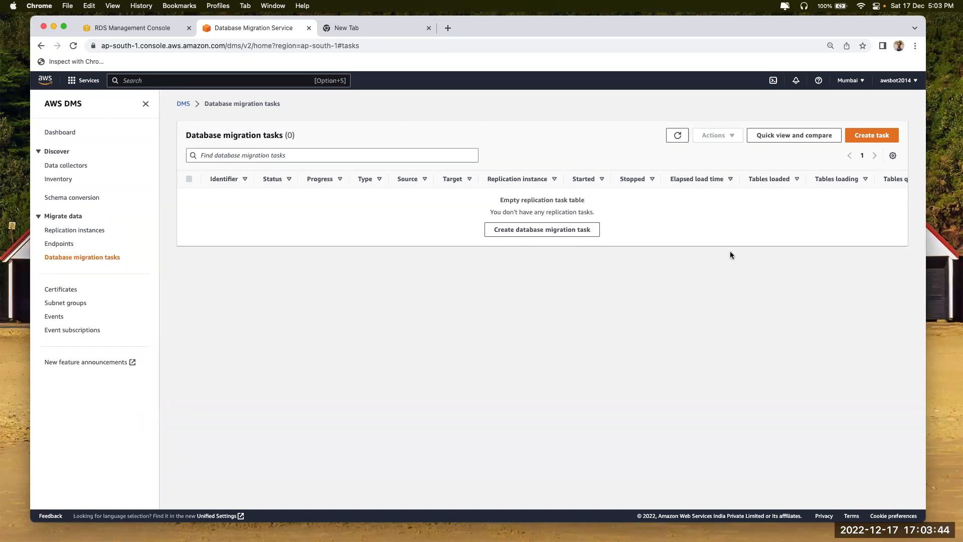
Close the DMS and blank tabs, then try deleting db2, which deletion protection blocks
left_click(309, 28)
left_click(309, 28)
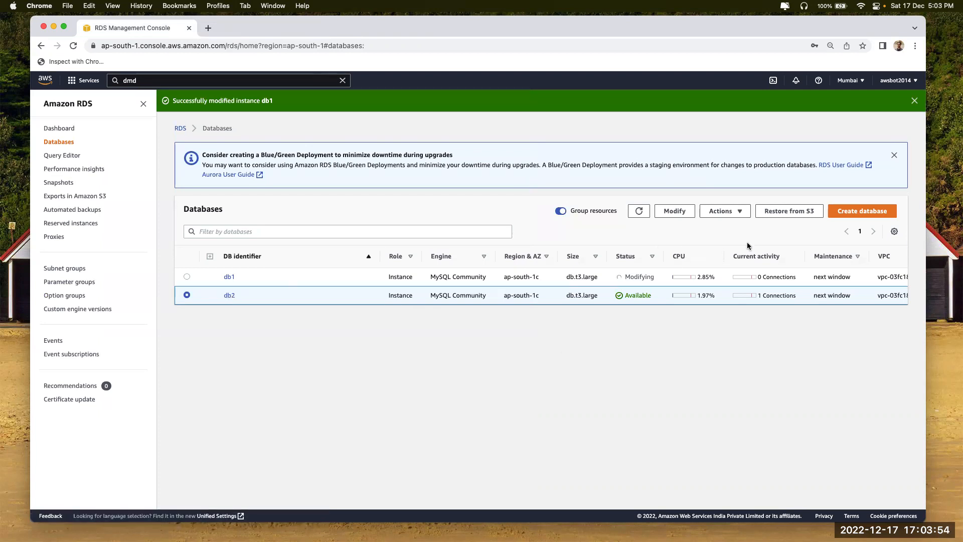
left_click(740, 212)
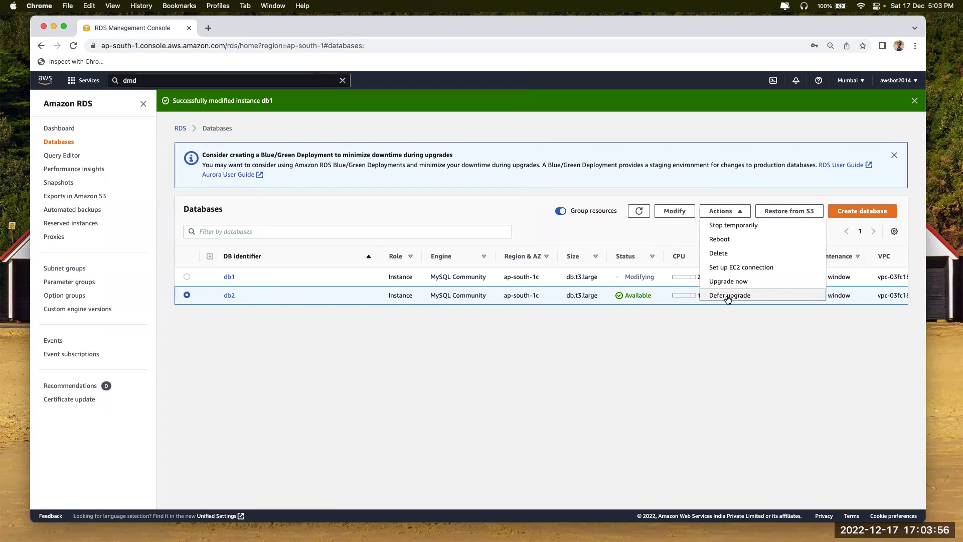
left_click(730, 252)
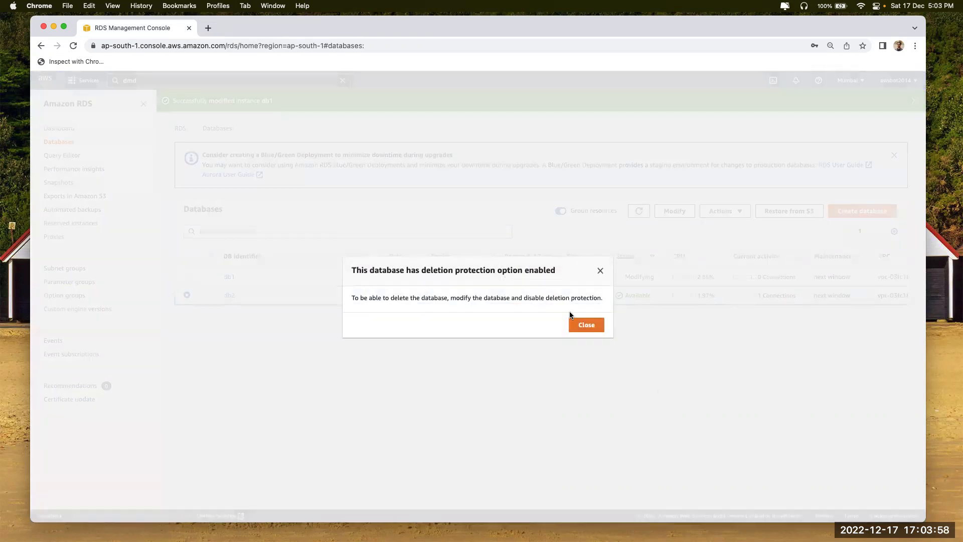
left_click(574, 327)
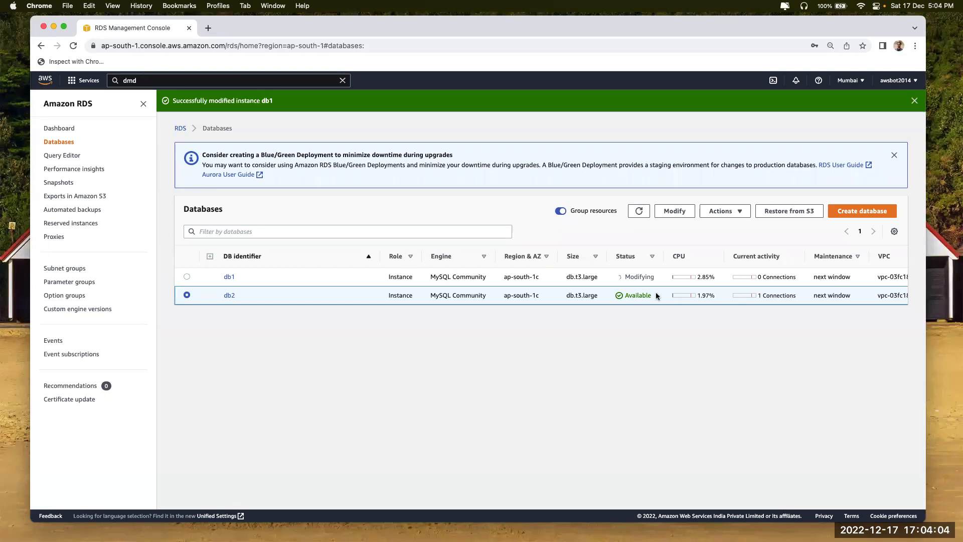
Retry deleting db2, note the advice to disable deletion protection, and open db2's details
left_click(728, 209)
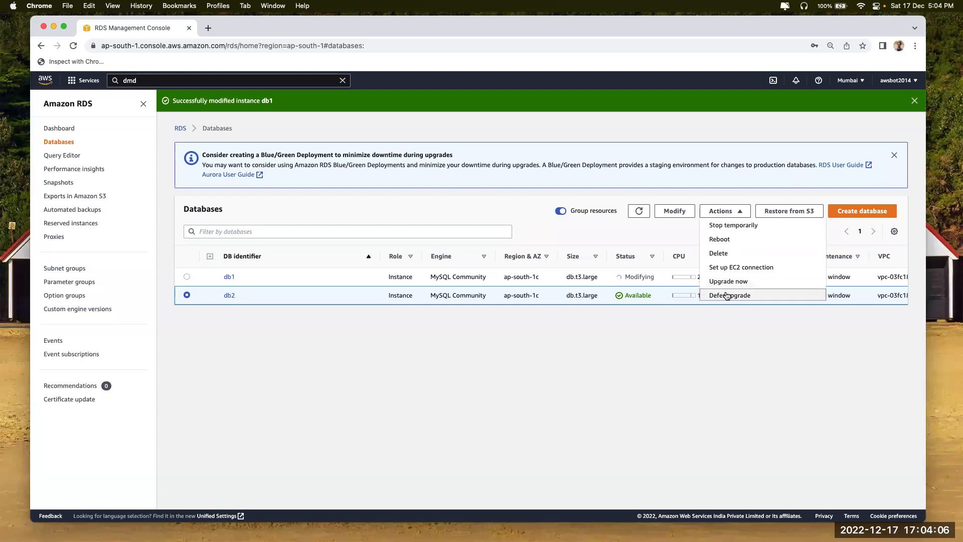
left_click(726, 252)
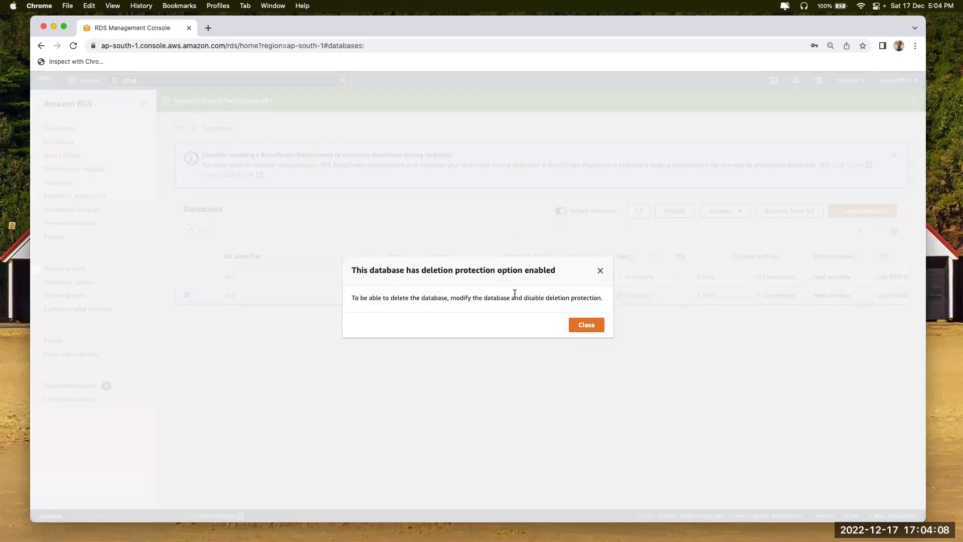
left_click_drag(523, 298, 586, 299)
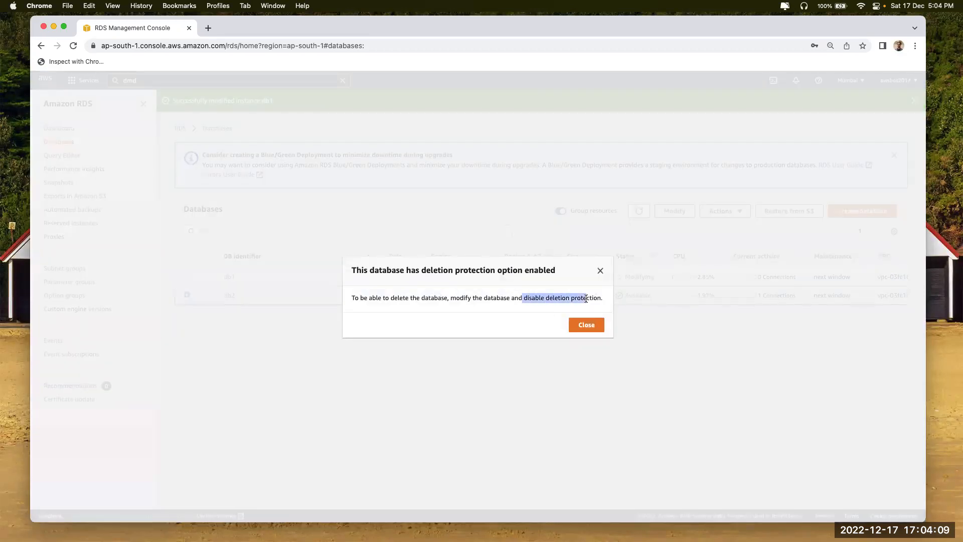
left_click(588, 326)
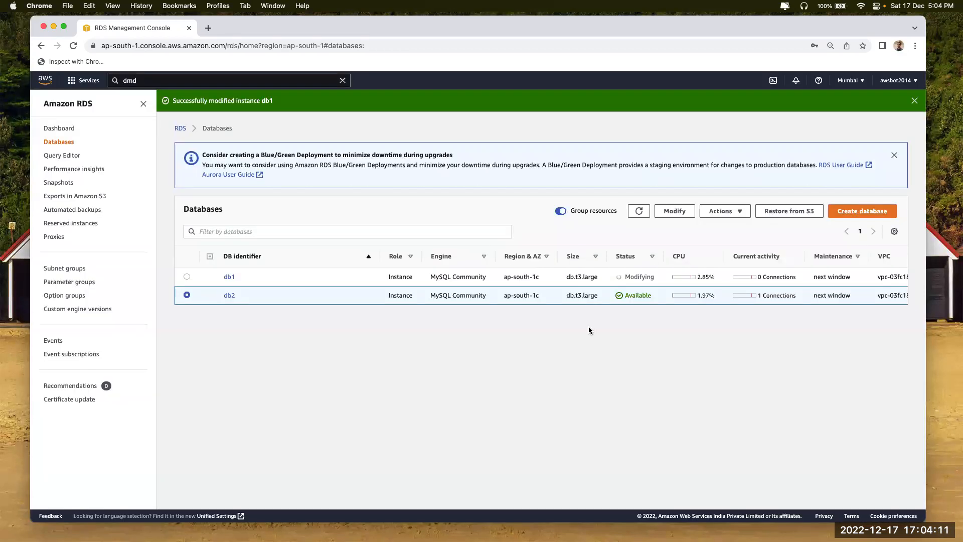
left_click(230, 297)
Disable deletion protection on db2 and submit the change with Apply immediately
left_click(847, 149)
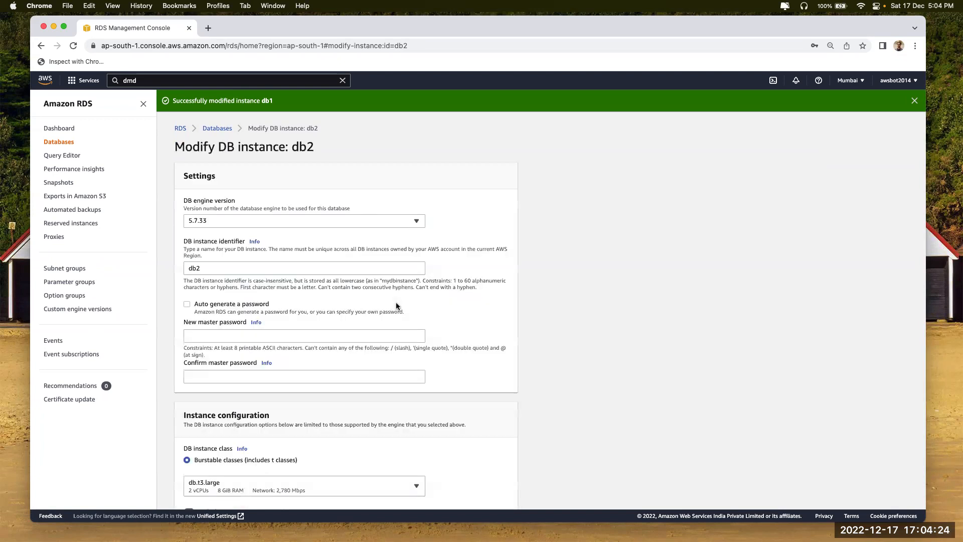
scroll(396, 307, "down", 10)
scroll(397, 306, "down", 15)
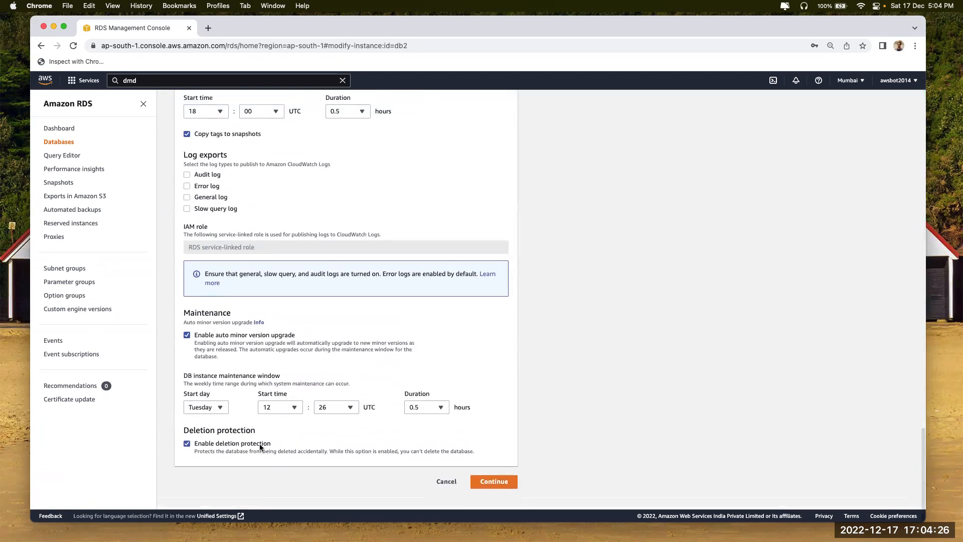
left_click(483, 484)
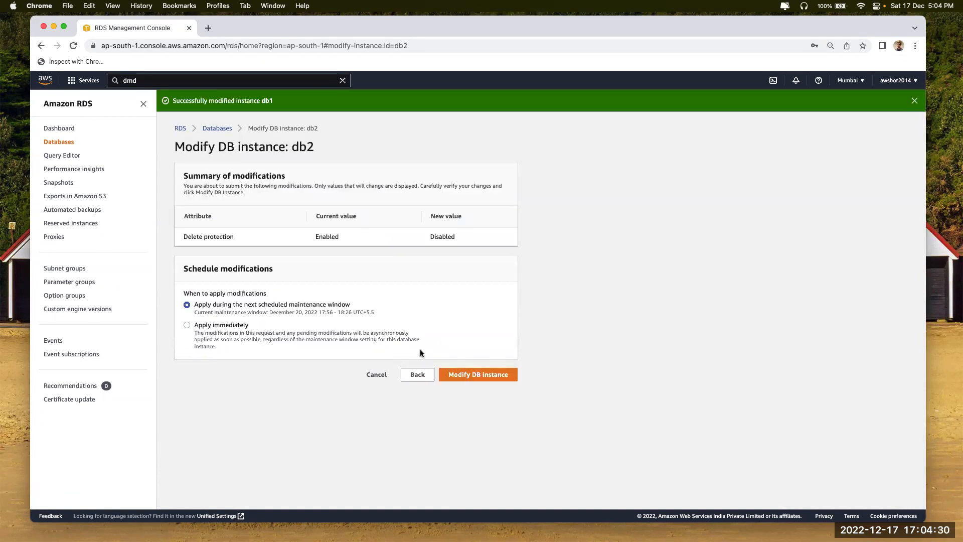
left_click_drag(271, 305, 371, 313)
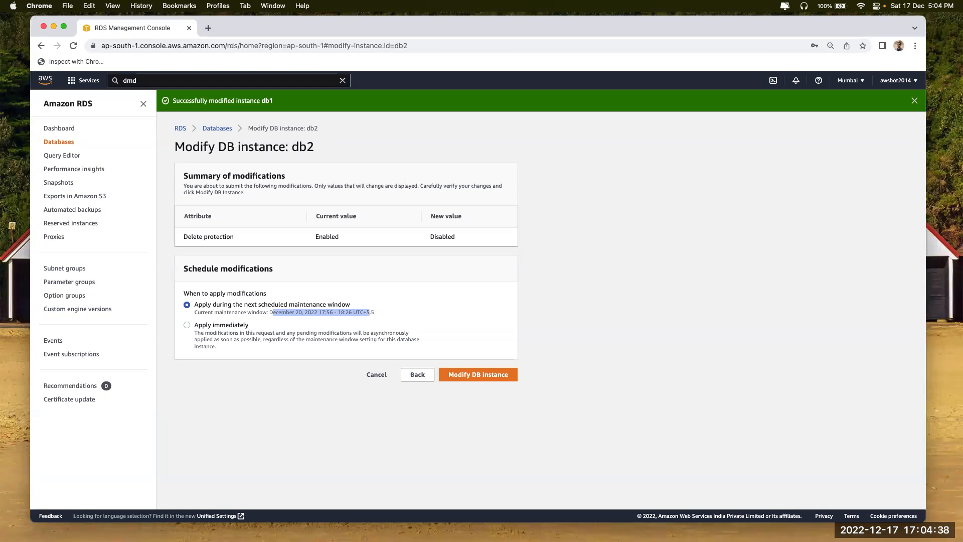
left_click(338, 316)
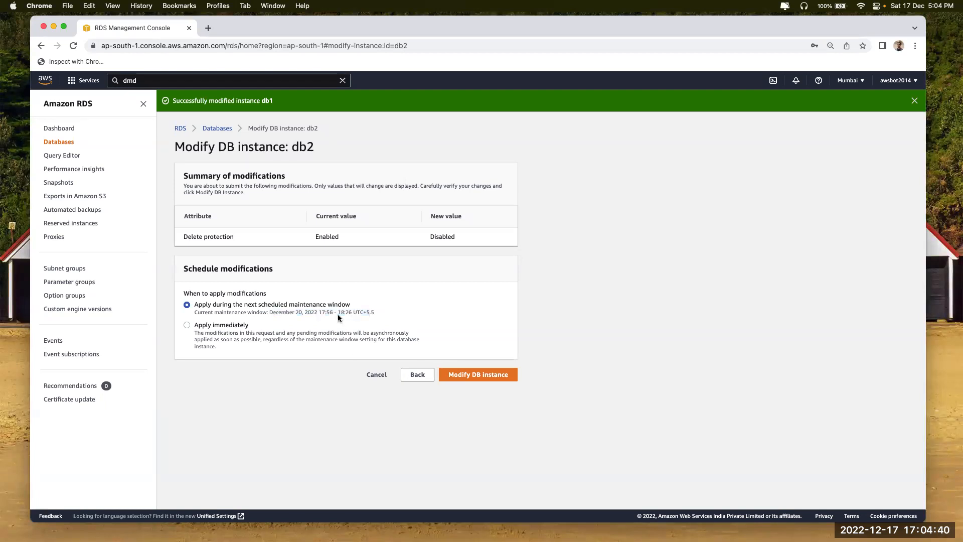
left_click(271, 327)
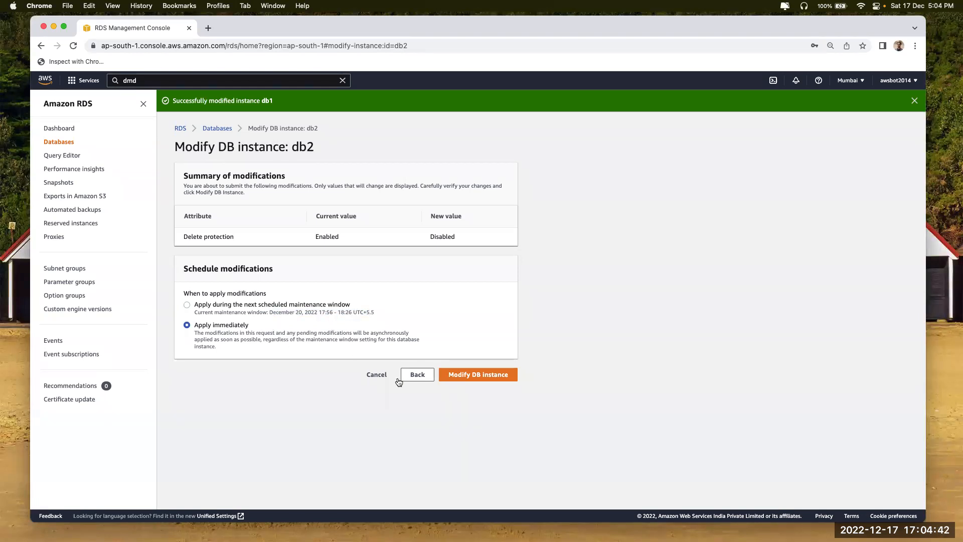
left_click(484, 376)
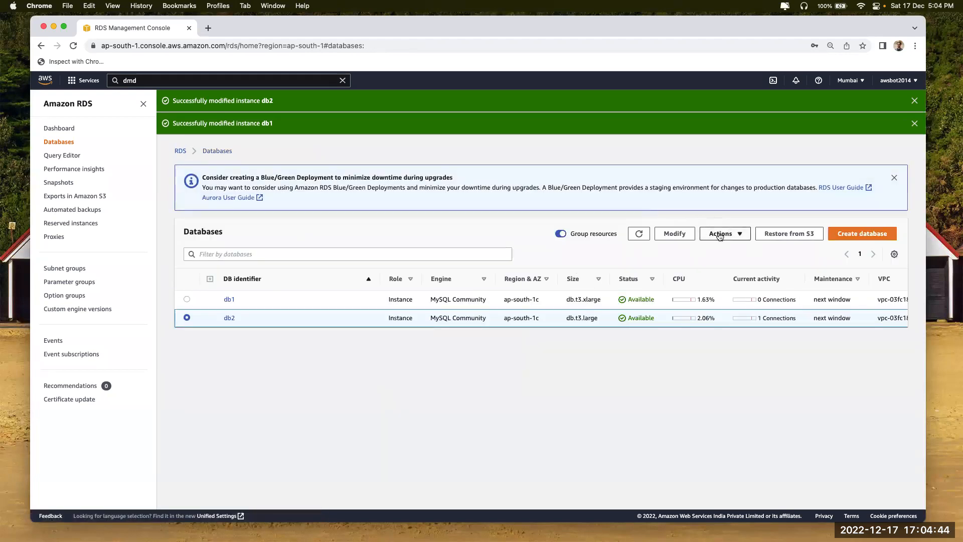
Delete db2 with no final snapshot or retained backups, confirming with 'delete me'
left_click(720, 235)
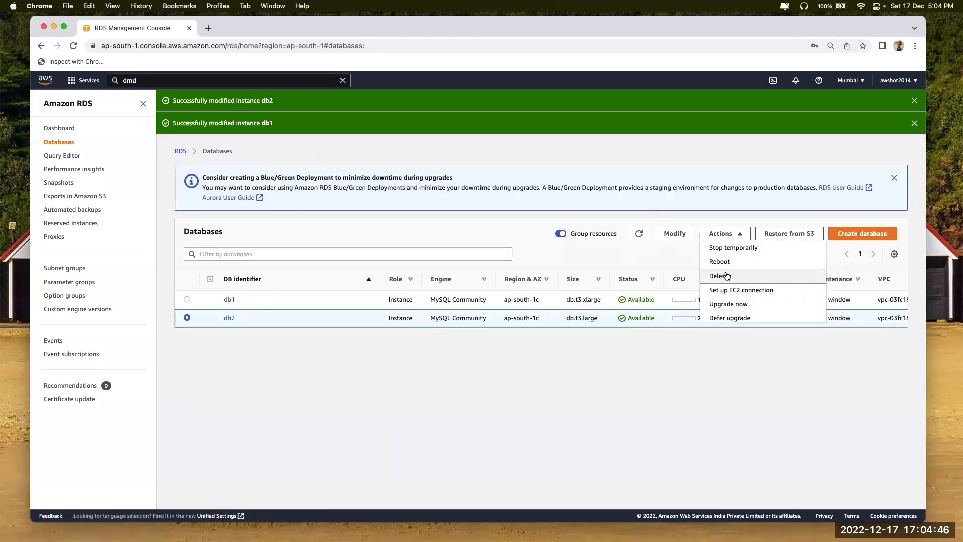
left_click(720, 276)
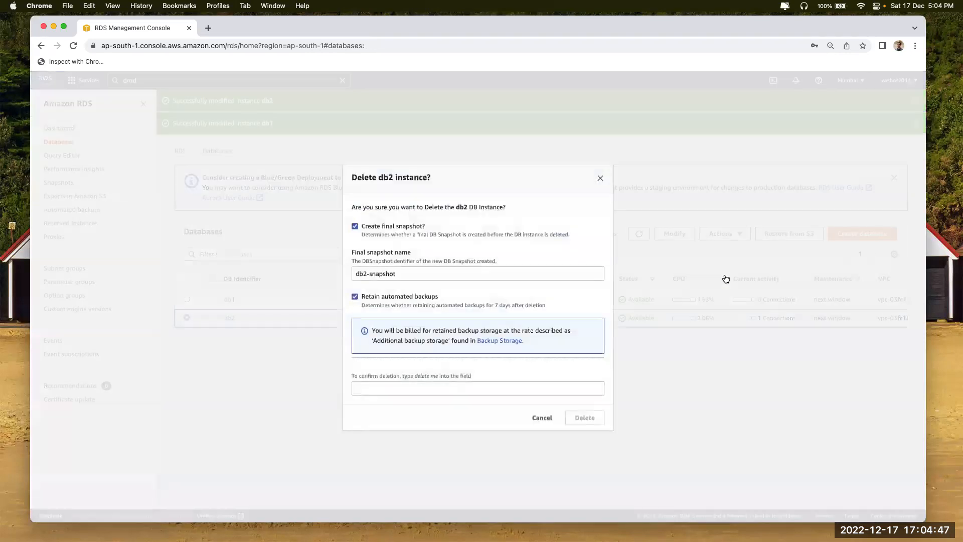
left_click(355, 226)
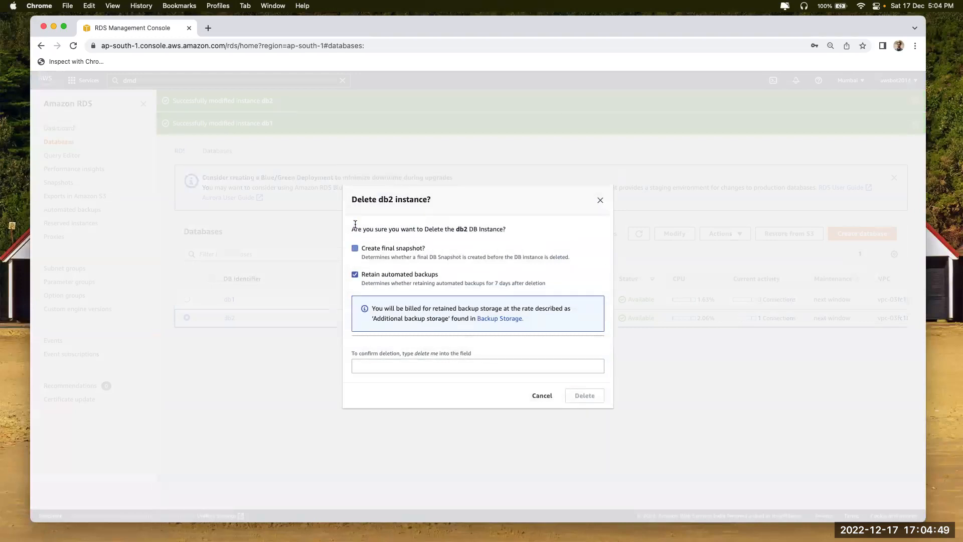
left_click(355, 276)
left_click(355, 280)
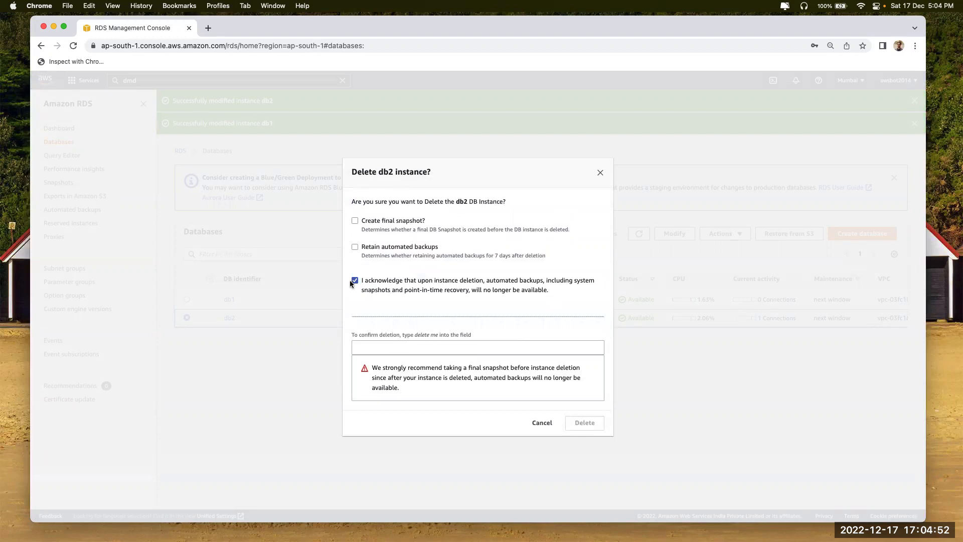
left_click_drag(364, 284, 466, 342)
left_click(466, 340)
type("delete me")
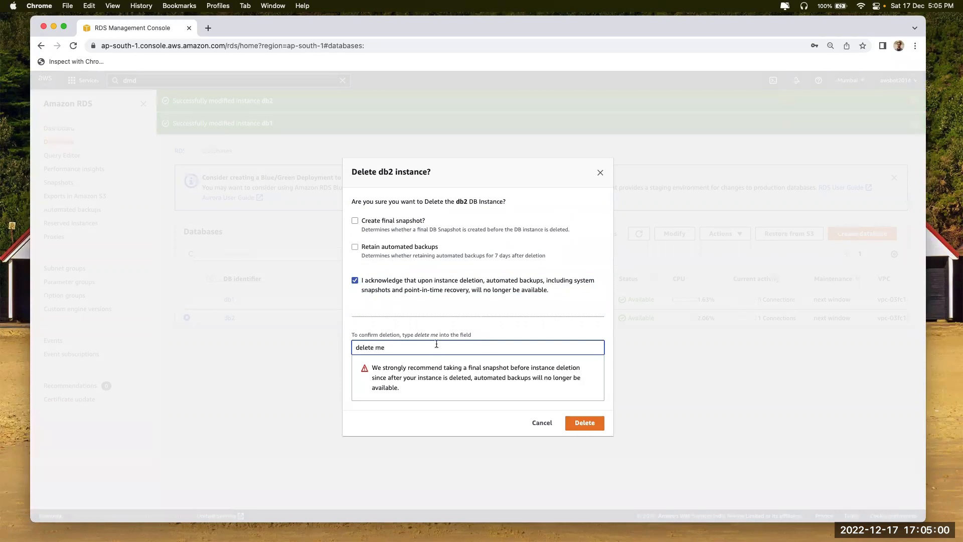
left_click(583, 423)
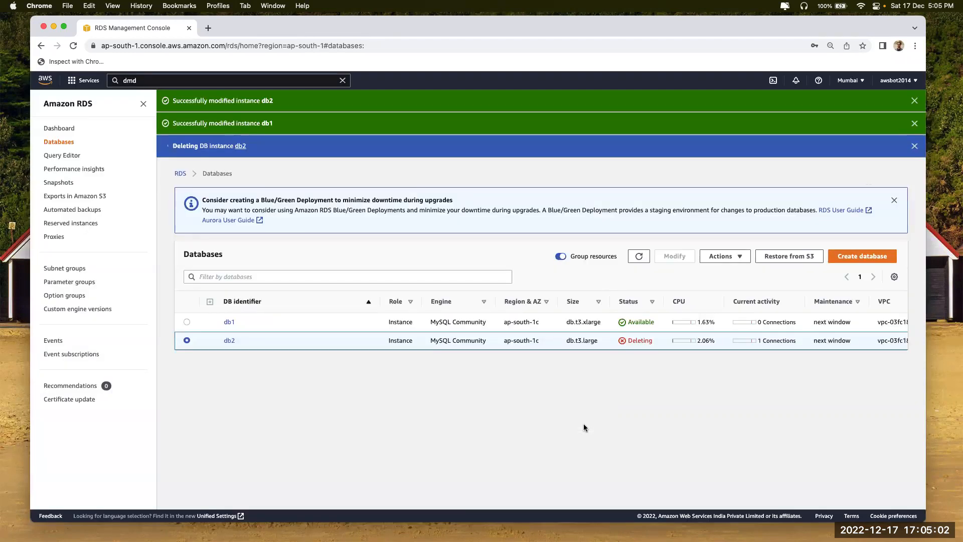
Refresh the list, select db1, look over its Actions menu and dismiss the Blue/Green notice
left_click(638, 256)
left_click(184, 326)
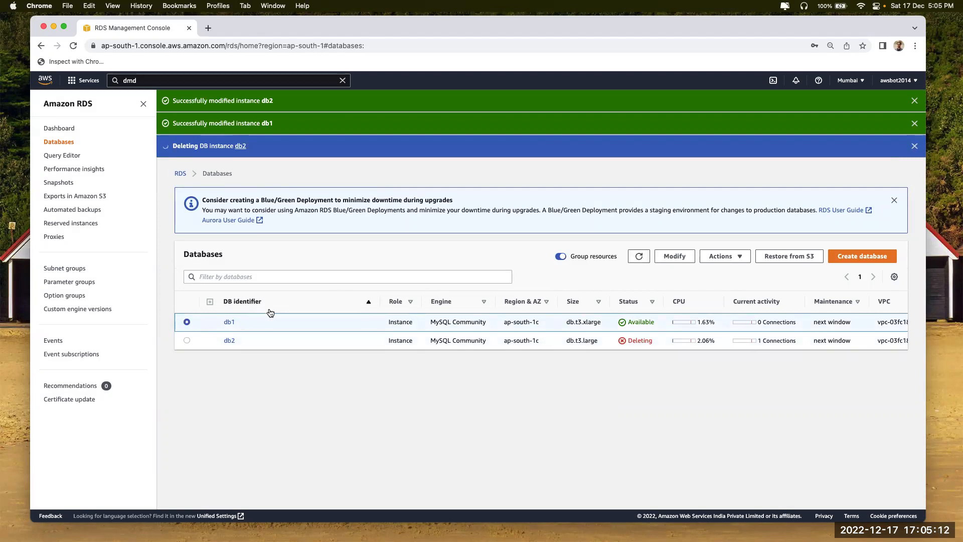
left_click(732, 260)
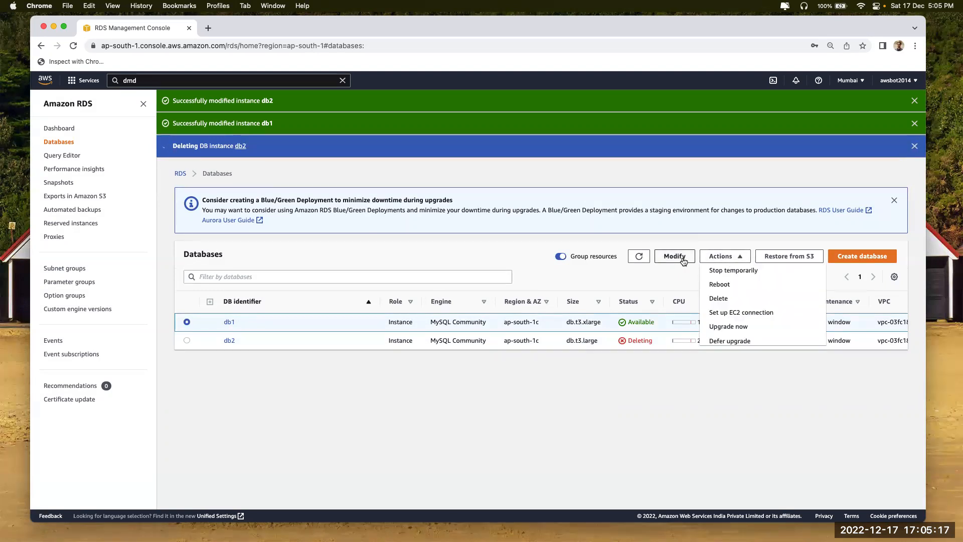
left_click(623, 410)
left_click(894, 200)
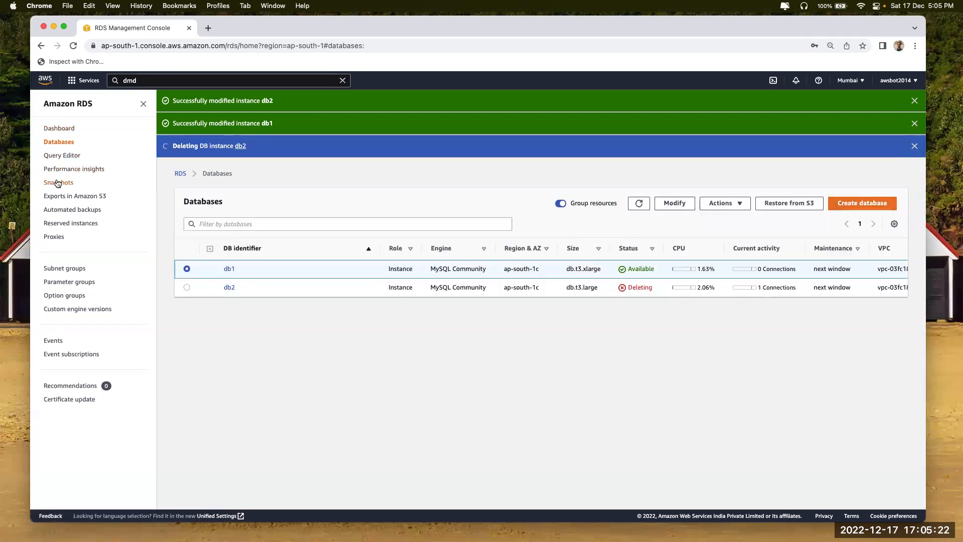
Begin a snapshot of db1 from the Snapshots page, then cancel it
left_click(59, 183)
left_click(853, 256)
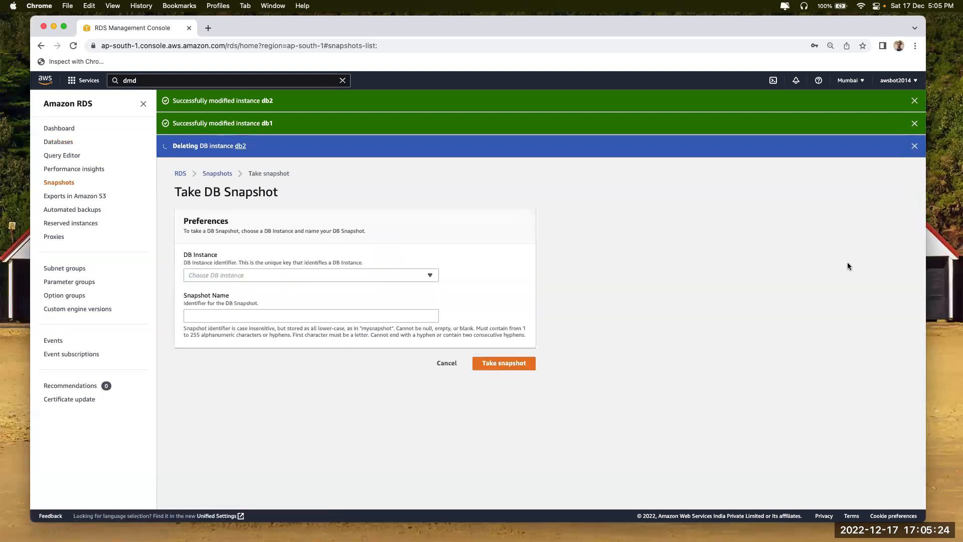
left_click(288, 275)
left_click(284, 289)
left_click(282, 315)
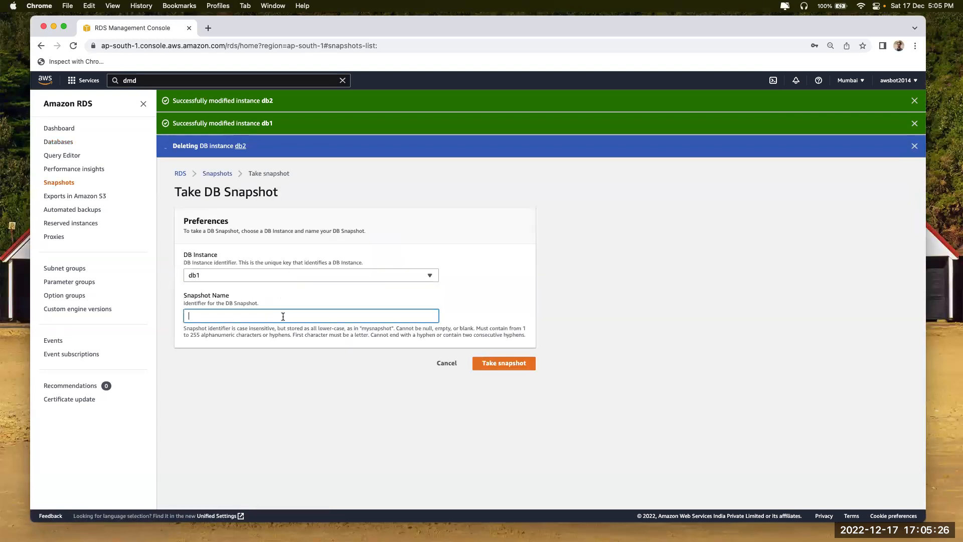
left_click(447, 362)
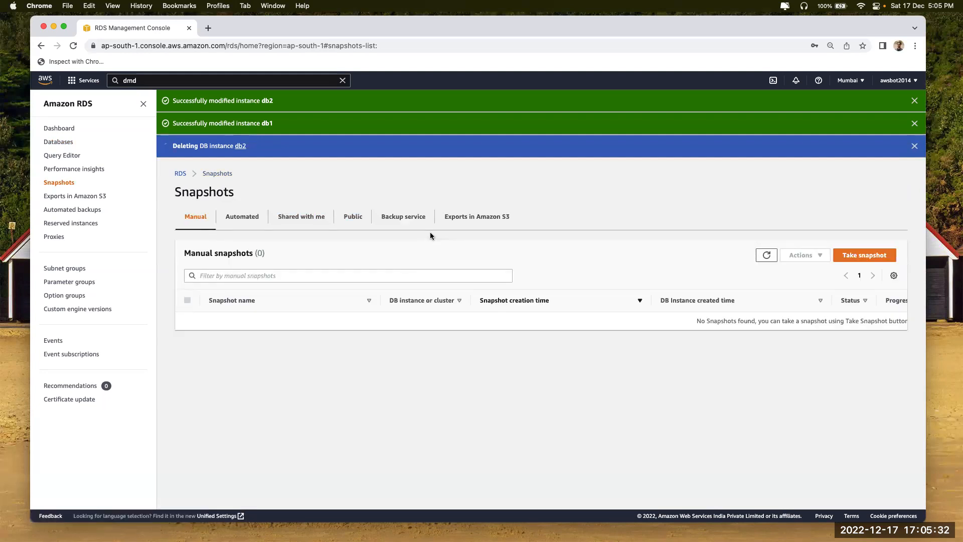
Browse the system snapshots, start and cancel a manual snapshot, and return to Databases
left_click(235, 219)
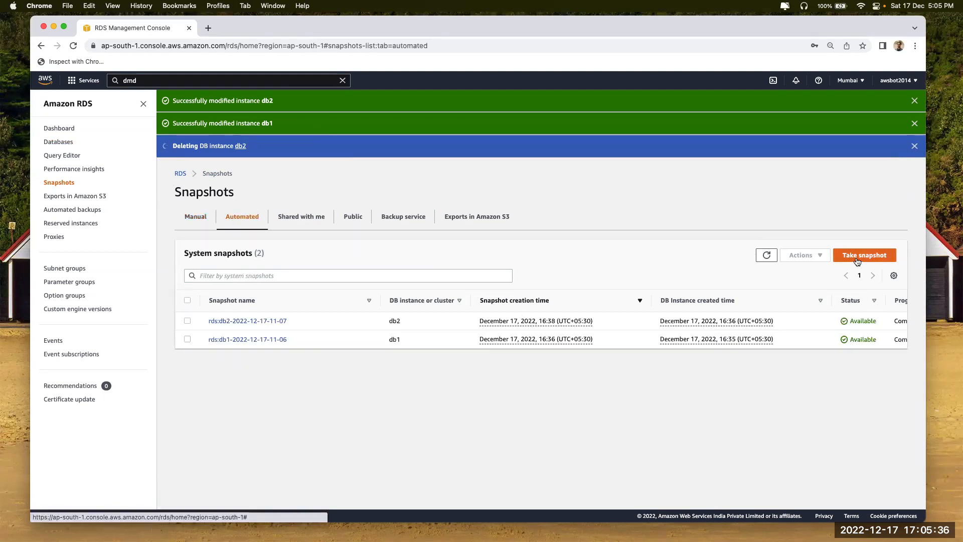
scroll(681, 341, "right", 2)
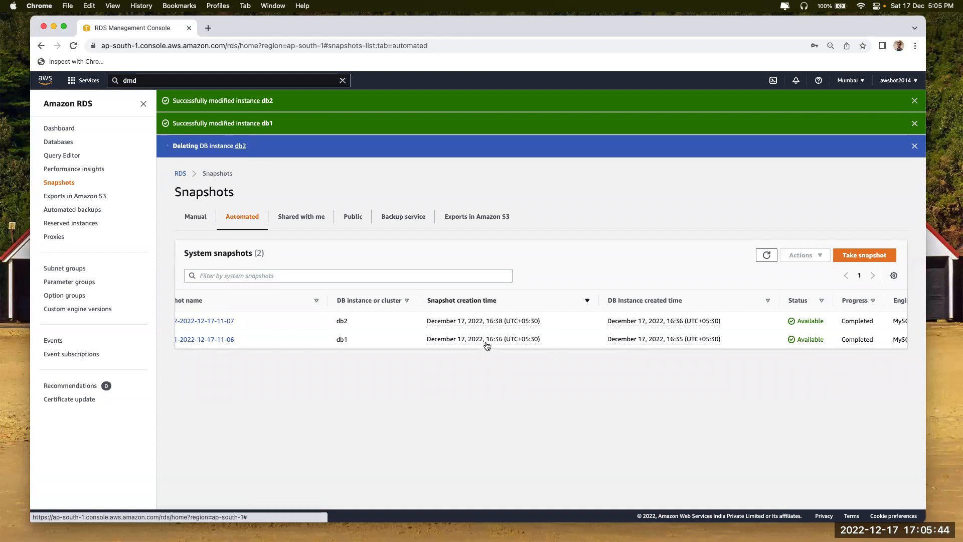
scroll(487, 346, "left", 3)
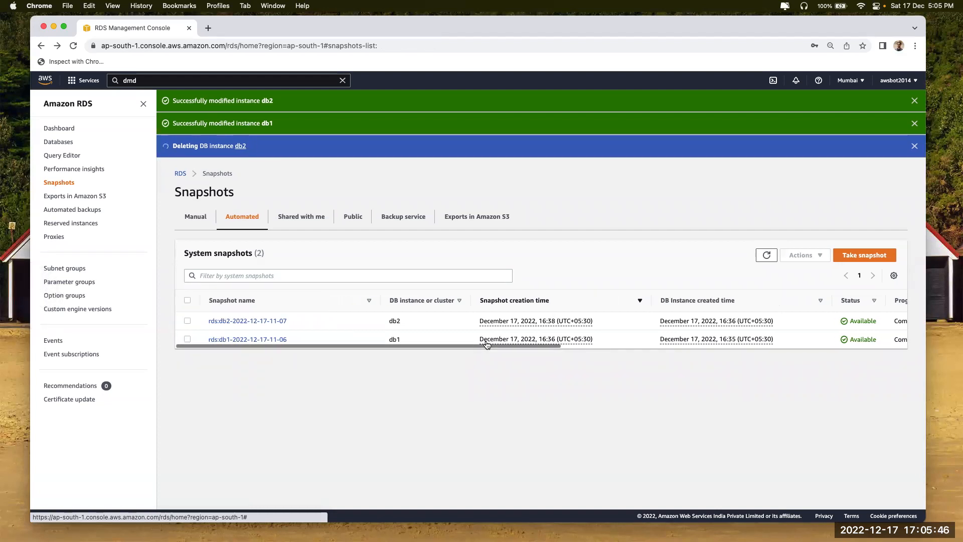
left_click(862, 259)
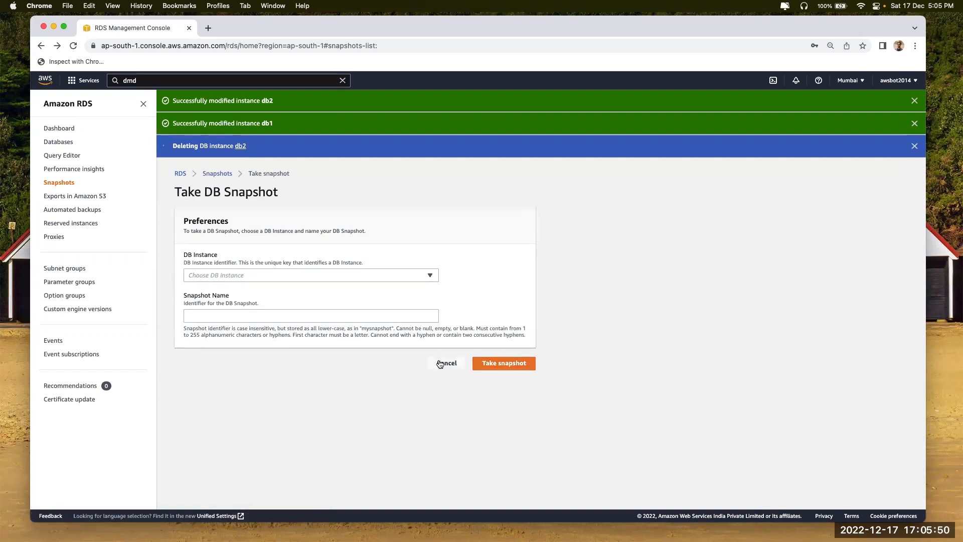
left_click(440, 364)
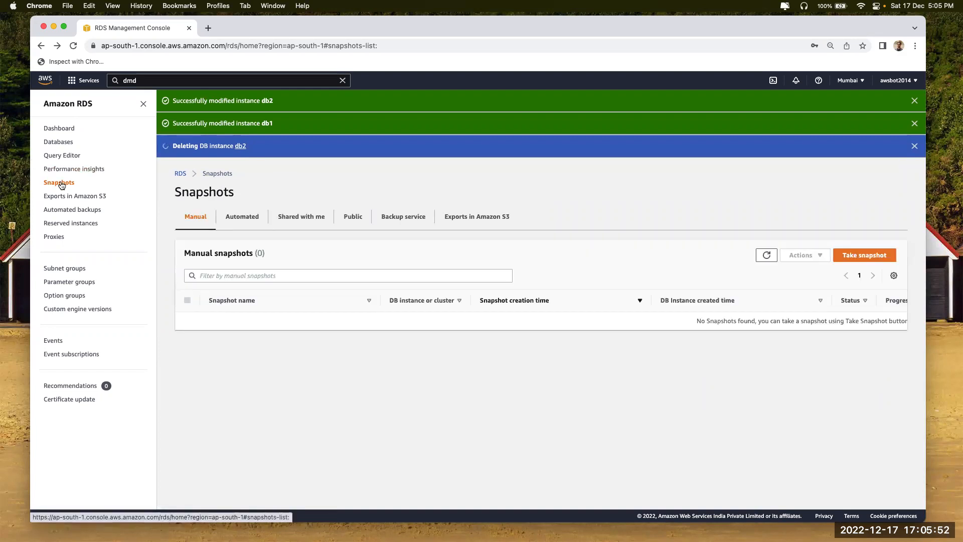
left_click(58, 143)
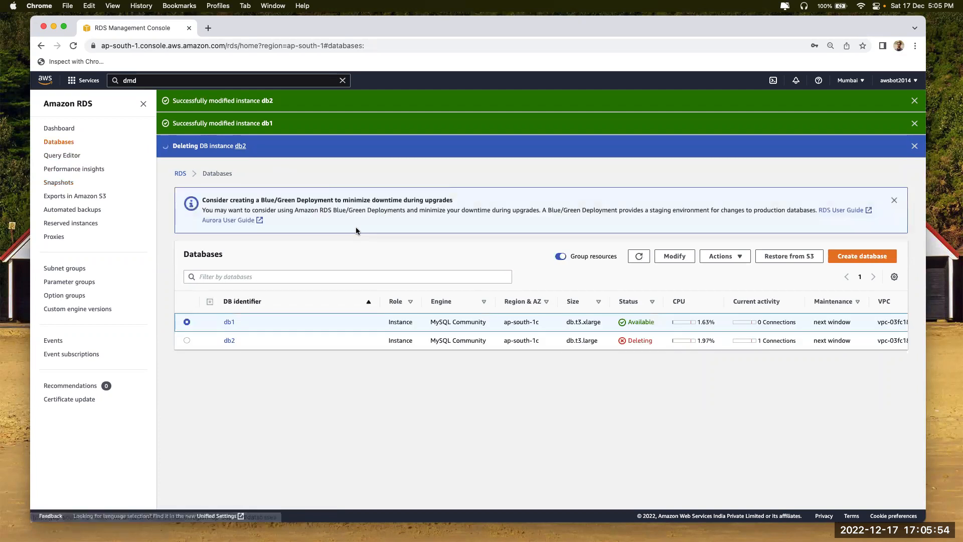
Try deleting db1, dismiss the deletion protection warning, and open db1's details
left_click_drag(571, 322, 597, 323)
left_click(731, 261)
left_click(717, 300)
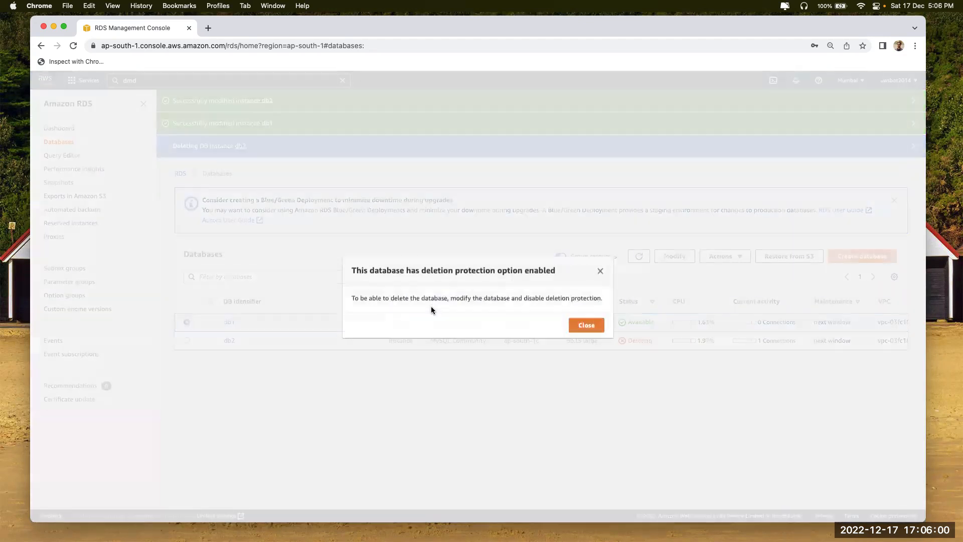
left_click(587, 326)
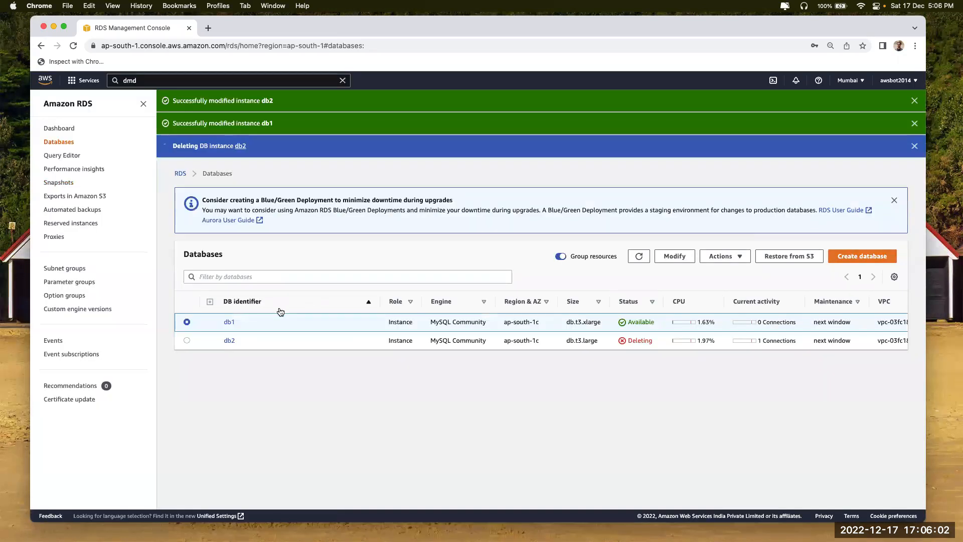
left_click(228, 323)
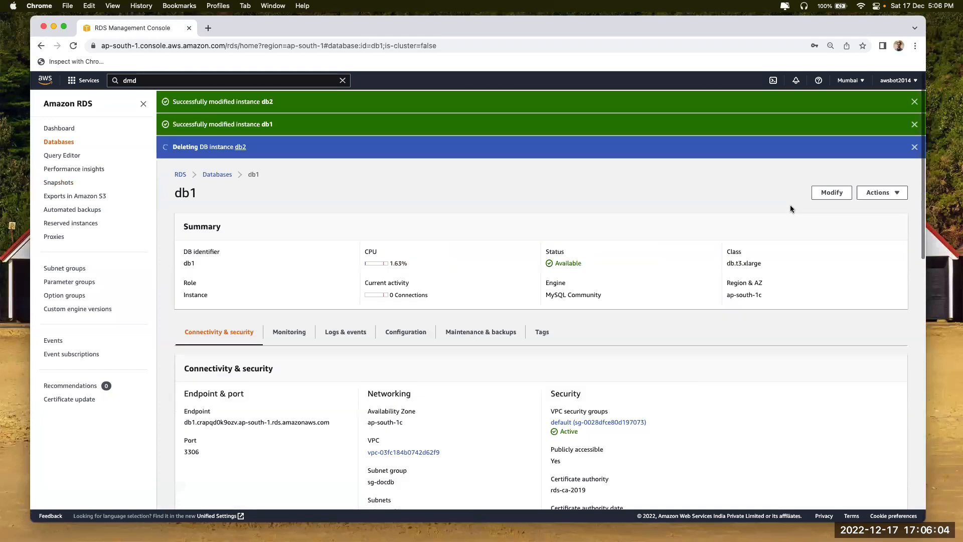
Uncheck deletion protection on db1 and submit the modification to apply immediately
left_click(836, 193)
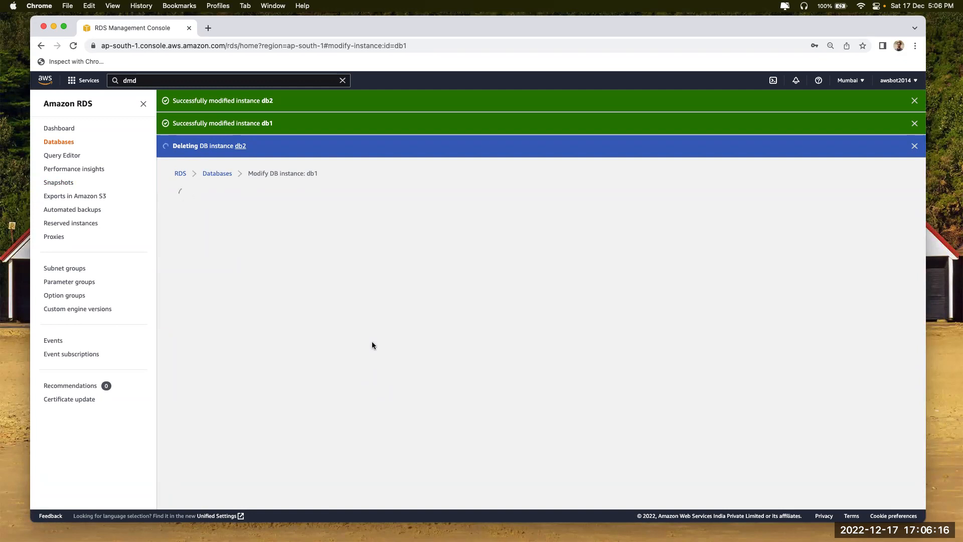
left_click(915, 100)
left_click(915, 100)
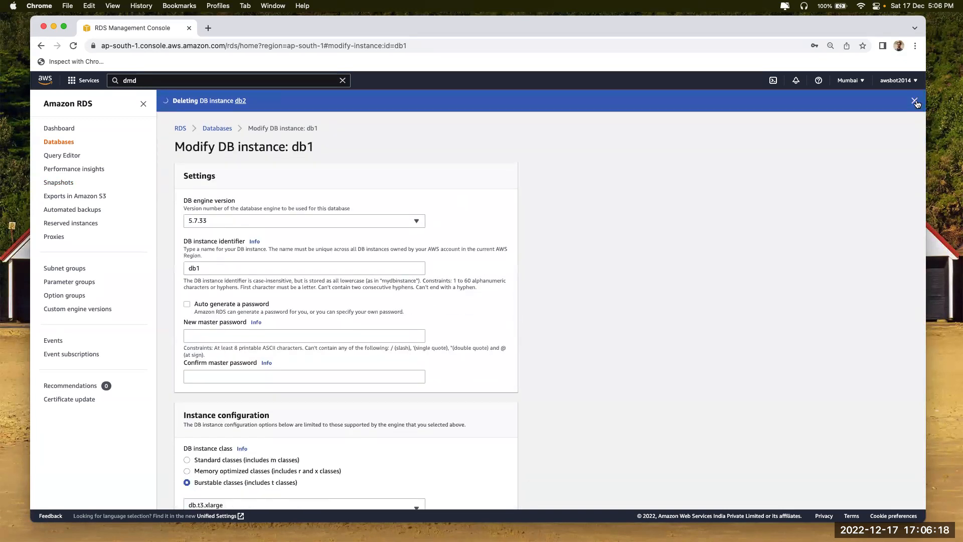
left_click(915, 100)
scroll(513, 333, "down", 20)
left_click(195, 446)
left_click(494, 483)
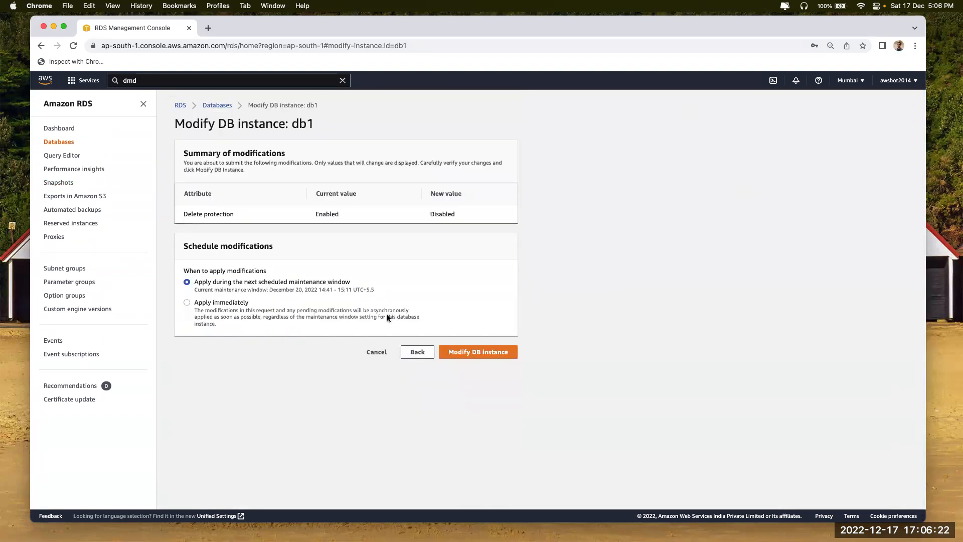
left_click(206, 305)
left_click(462, 352)
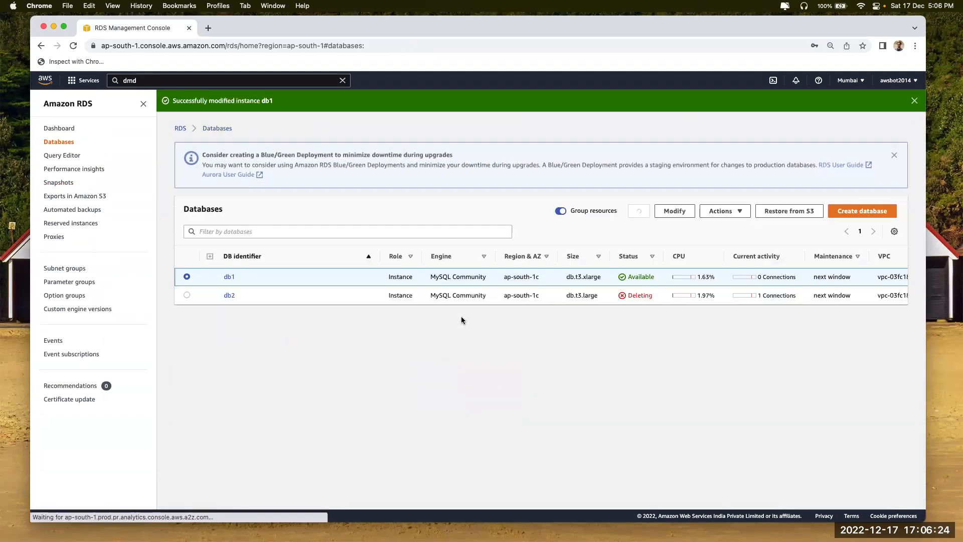
Delete db1 without a final snapshot or retained automated backups, confirming with 'delete me', then open a new tab
left_click(723, 211)
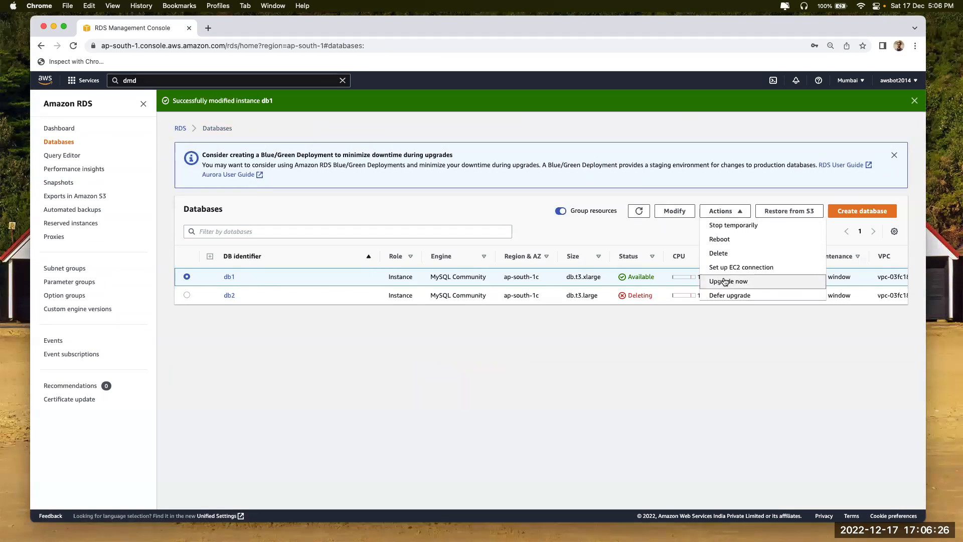
left_click(725, 255)
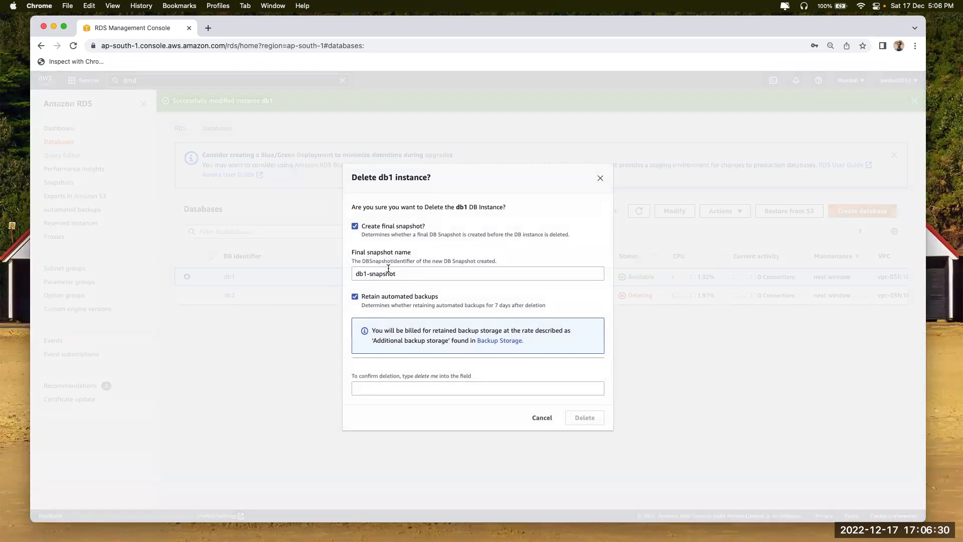
left_click(355, 227)
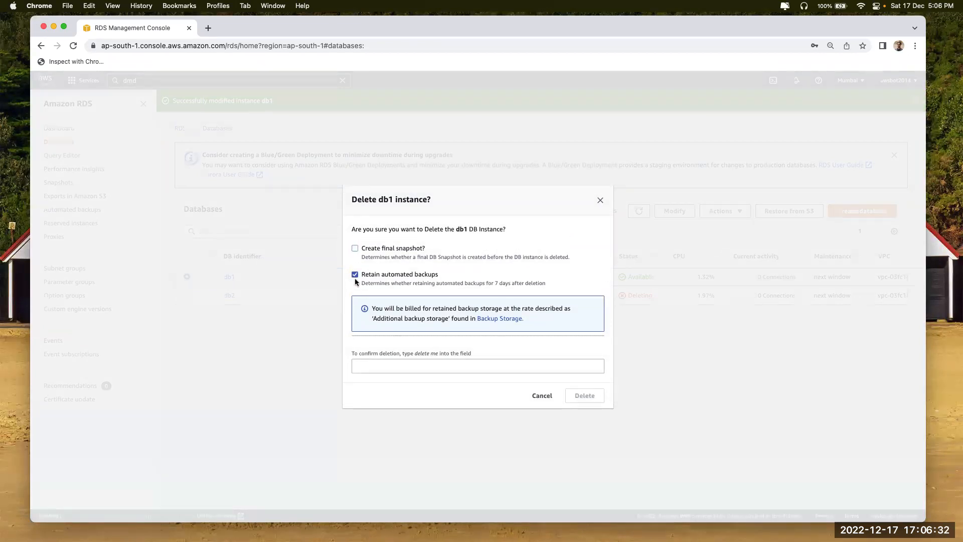
left_click(355, 276)
left_click(388, 346)
type("delete ,e")
key("BackSpace")
key("BackSpace")
type("me")
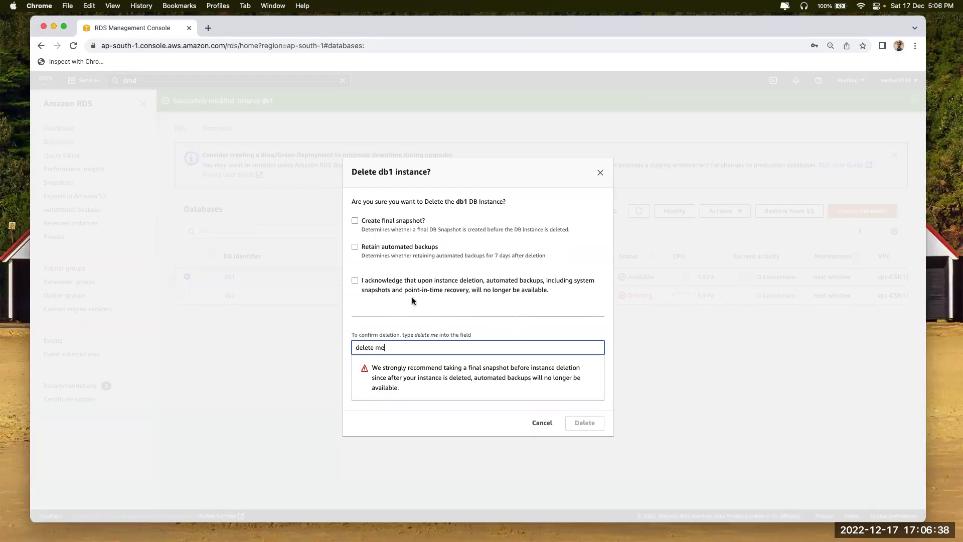
left_click(390, 291)
left_click(579, 423)
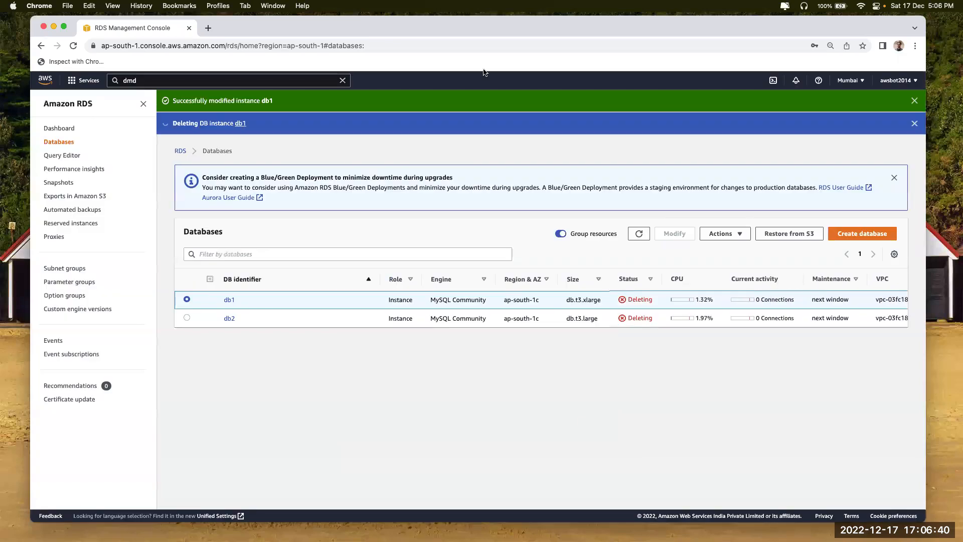
left_click(211, 27)
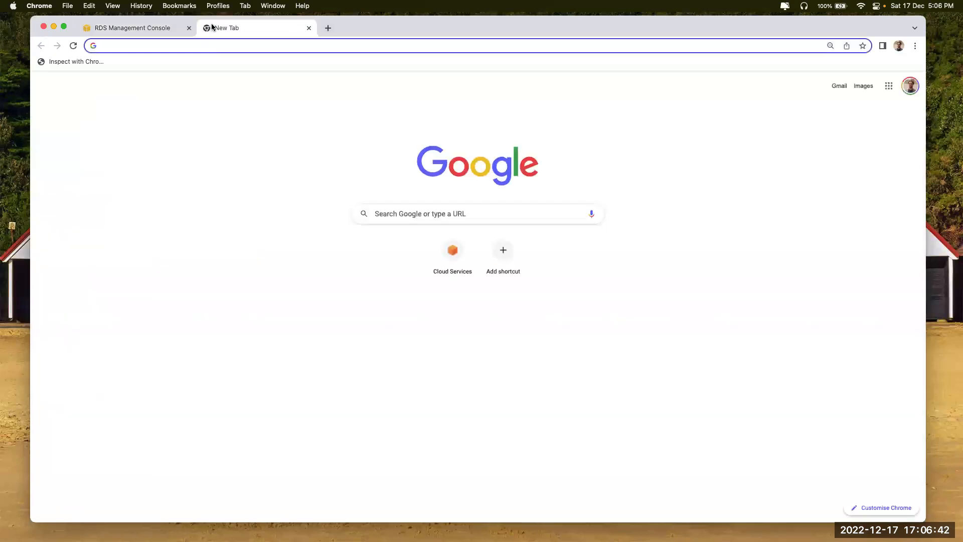
Search Google for 'mysql to mongodb'
type("mysqk")
key("BackSpace")
type("l i")
key("BackSpace")
type("to mongodb")
key("Return")
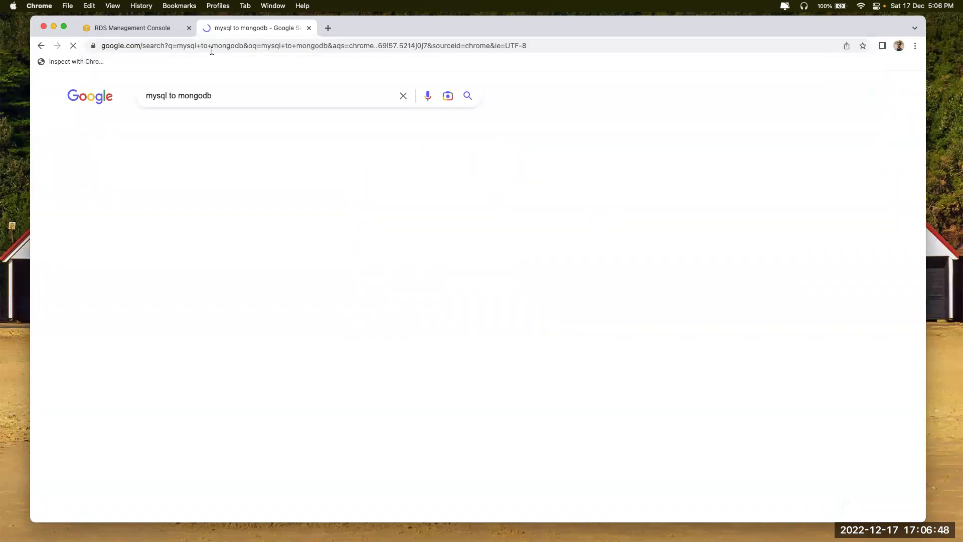
Read MongoDB's MySQL To MongoDB Migration Guide down to its FAQ, then close the tab
scroll(215, 321, "down", 2)
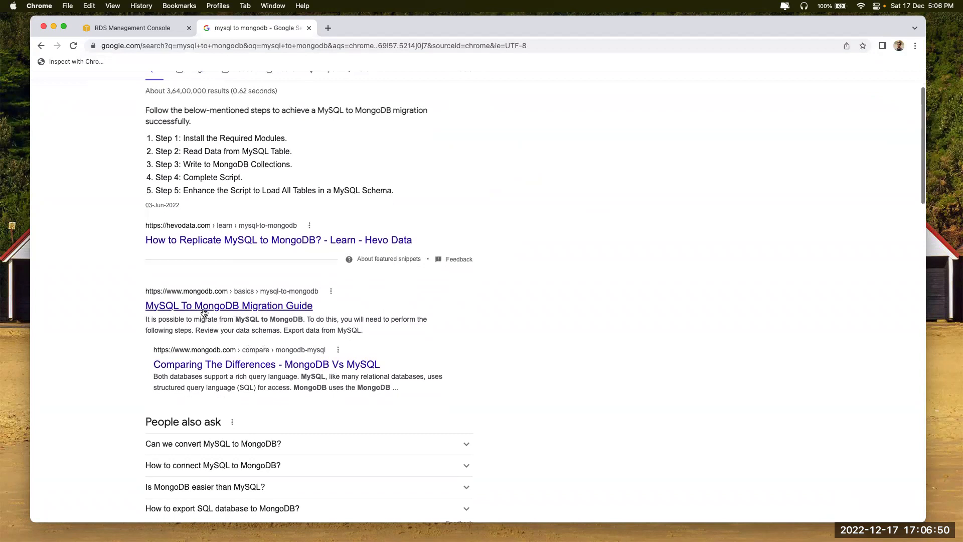
left_click(204, 310)
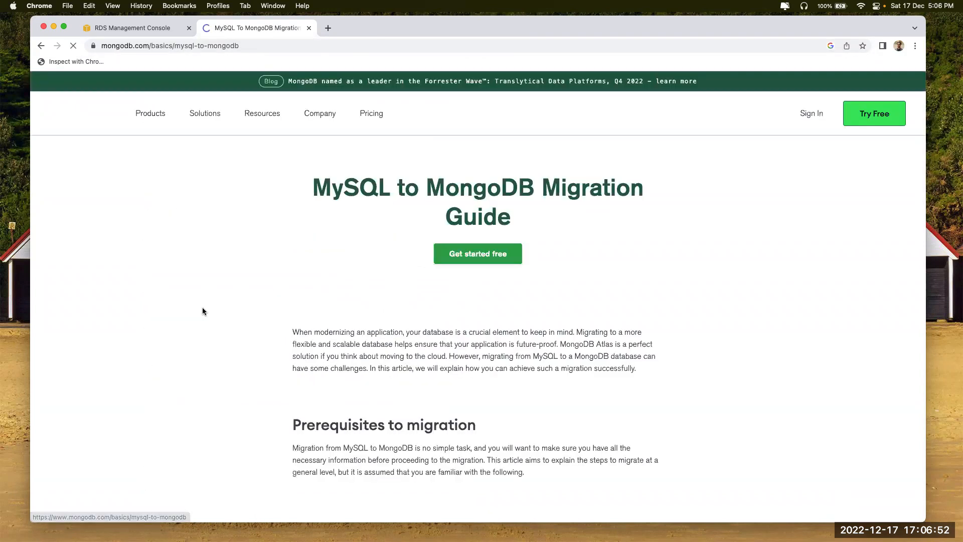
scroll(523, 336, "down", 3)
scroll(522, 336, "down", 7)
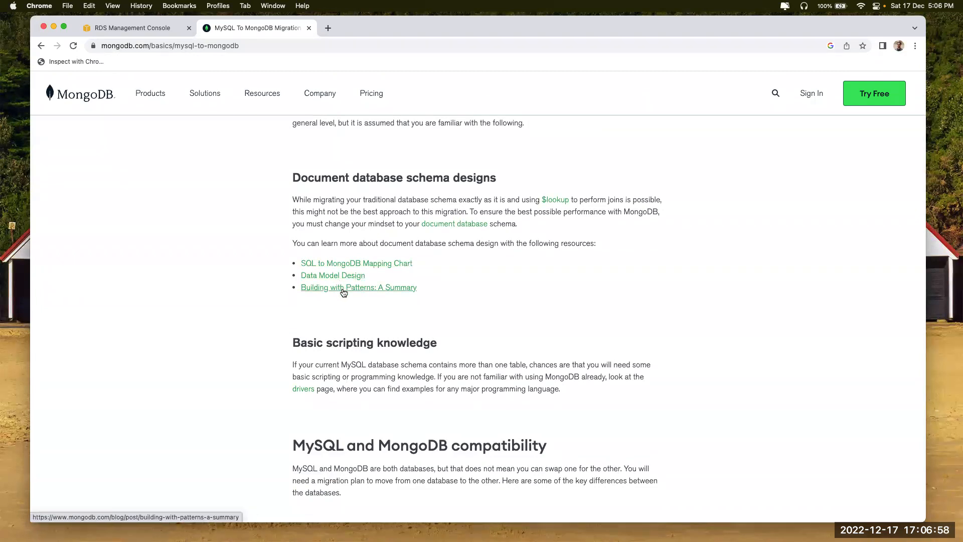
scroll(458, 385, "down", 15)
scroll(458, 385, "down", 15)
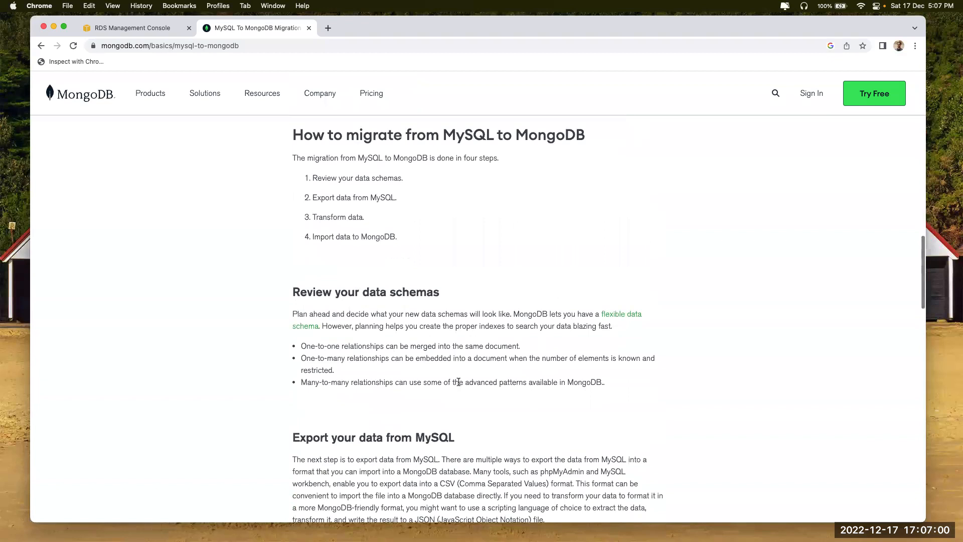
scroll(542, 231, "down", 15)
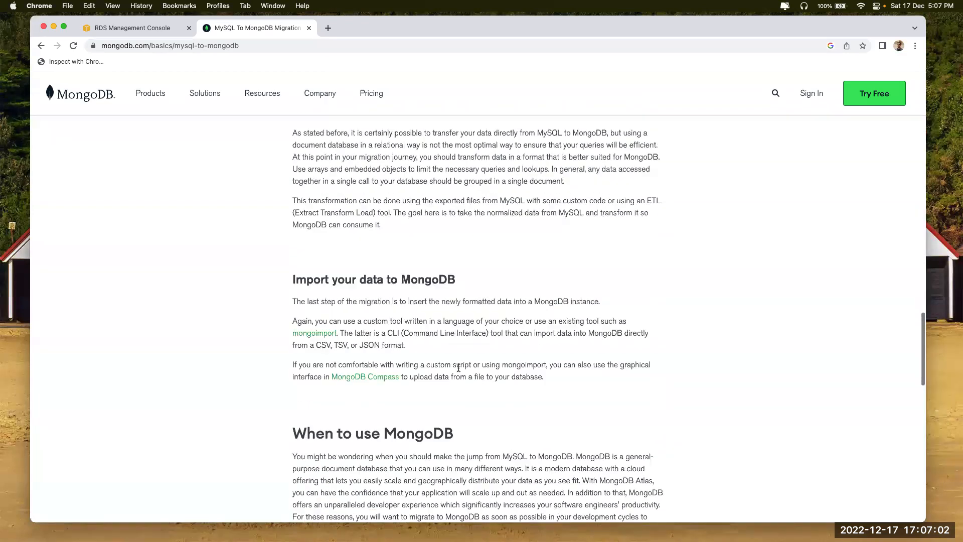
scroll(458, 370, "down", 10)
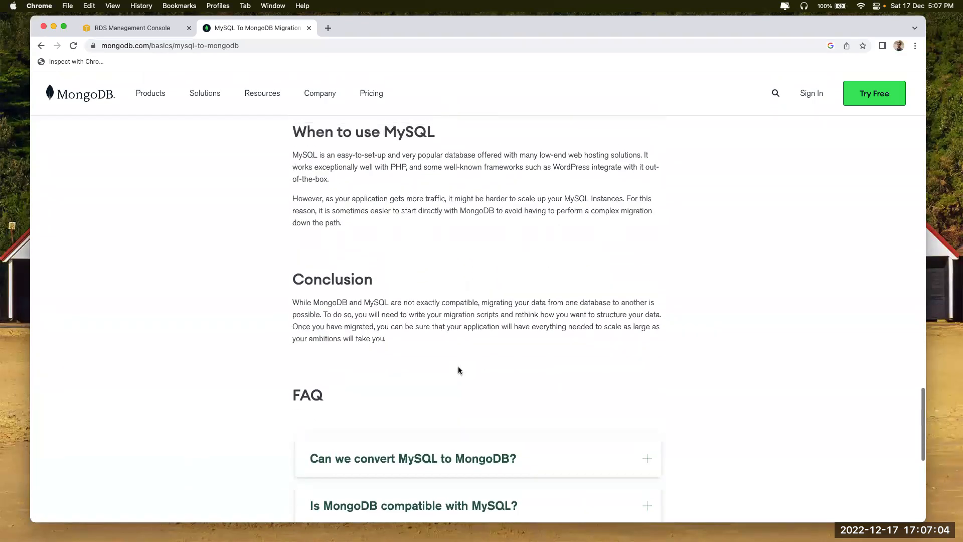
left_click(309, 28)
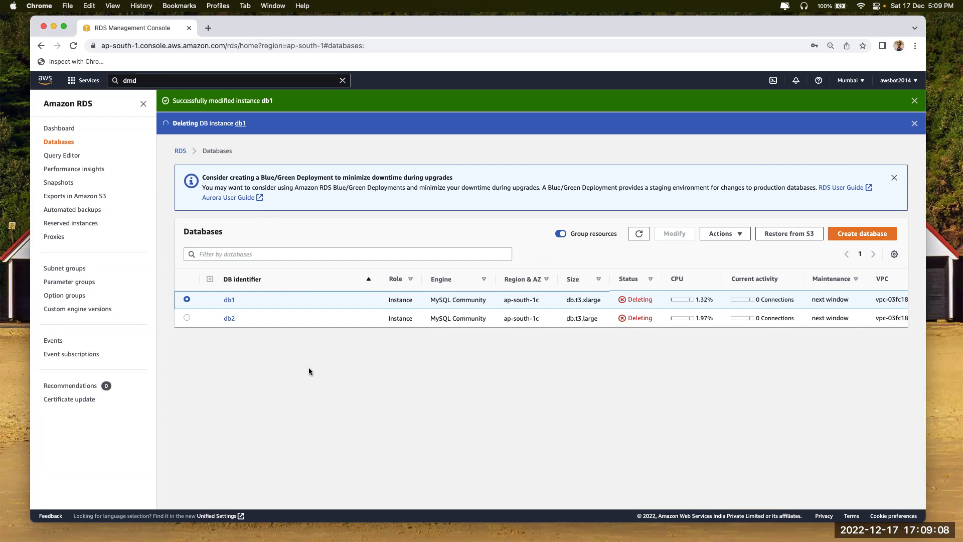
Go to Snapshots, then Exports in Amazon S3, and dismiss the three db1/db2 status banners
left_click(57, 182)
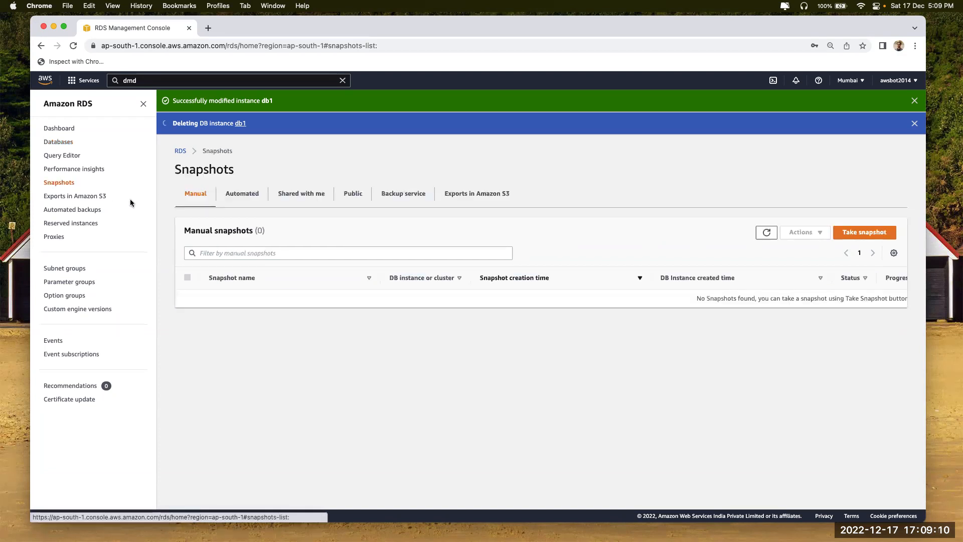
left_click(67, 196)
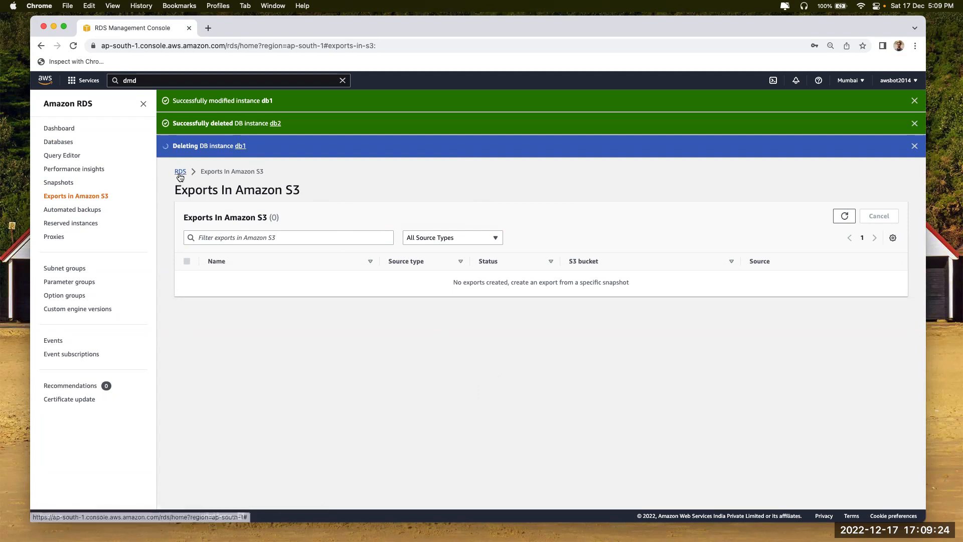
left_click(915, 101)
left_click(915, 101)
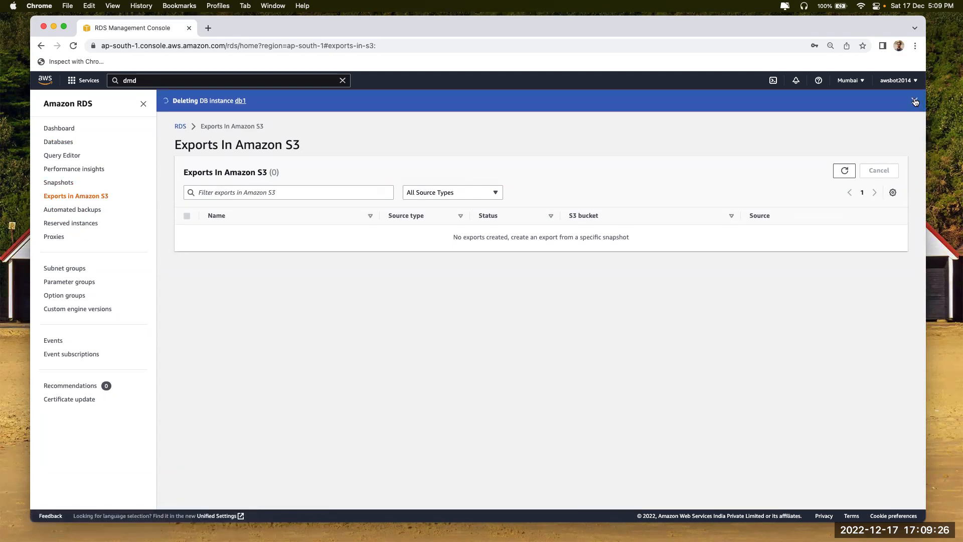
left_click(915, 101)
left_click_drag(491, 217, 624, 217)
left_click(624, 218)
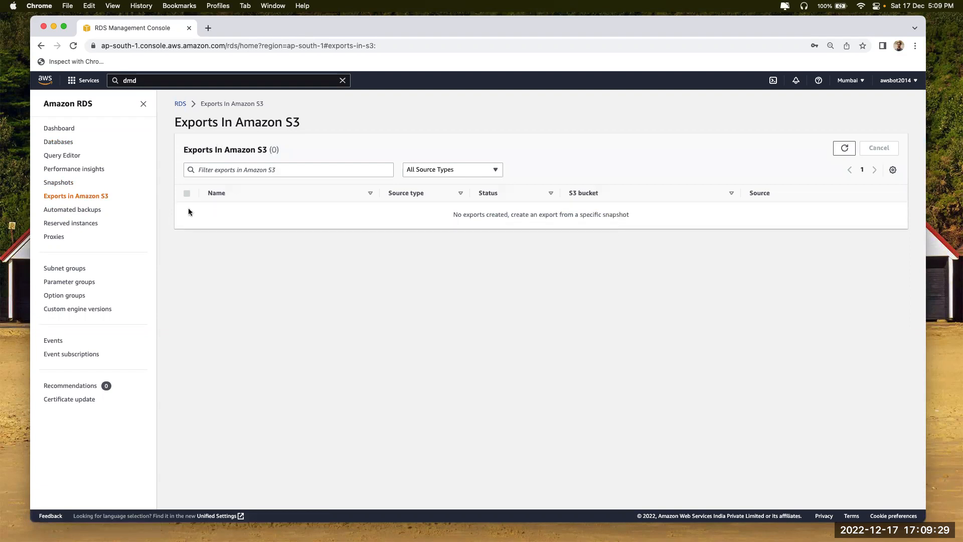
Start an Amazon S3 export of the db2 automated snapshot, review its options, then cancel
left_click(60, 184)
left_click(242, 191)
left_click(187, 296)
left_click(808, 232)
left_click(808, 300)
left_click(253, 314)
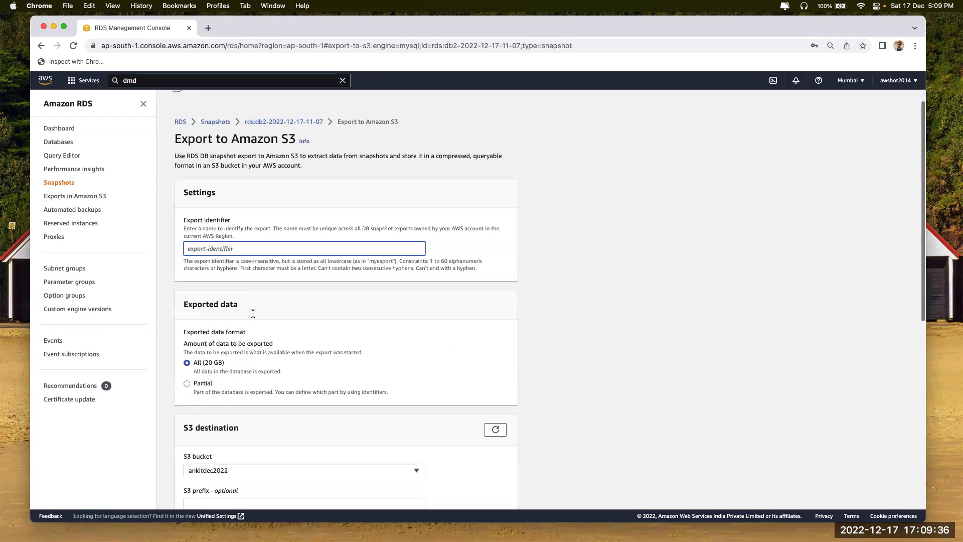
scroll(253, 313, "down", 8)
scroll(384, 406, "up", 10)
scroll(385, 406, "down", 9)
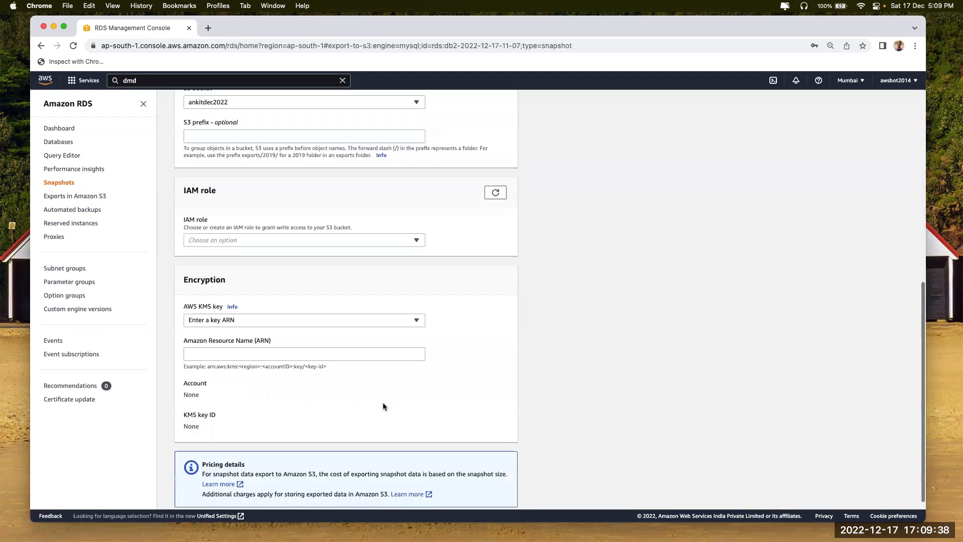
scroll(383, 405, "down", 2)
left_click(414, 485)
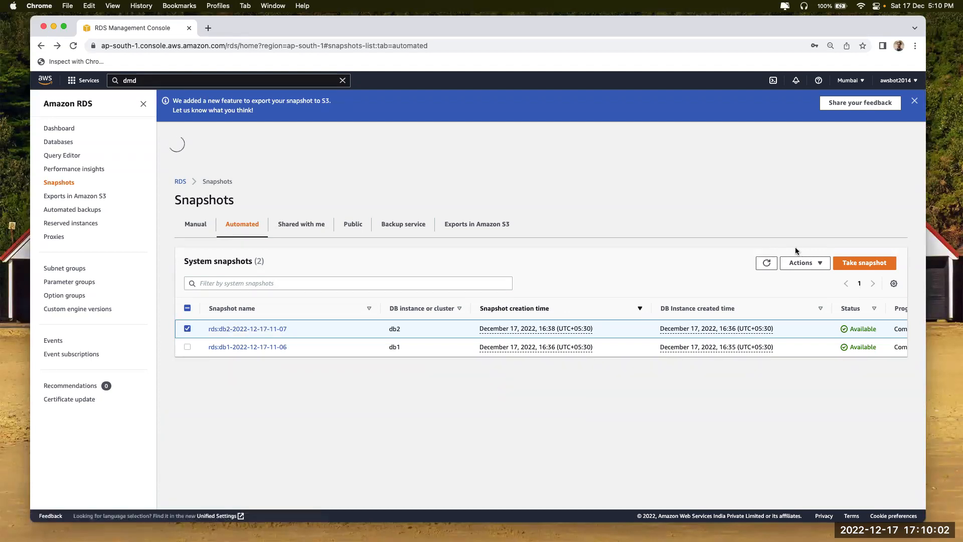
Reopen the Export to Amazon S3 form for the snapshot and cancel it again
left_click(801, 263)
left_click(813, 334)
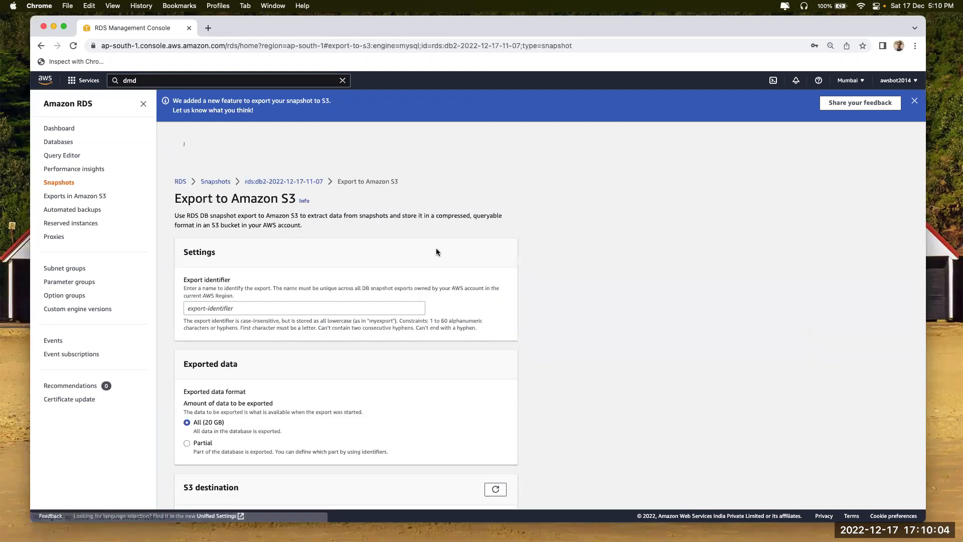
scroll(257, 419, "down", 10)
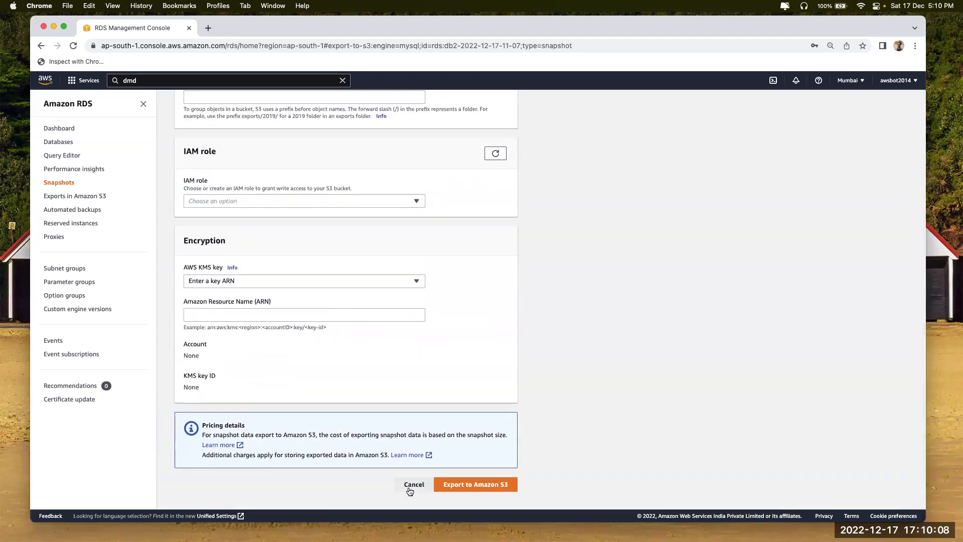
left_click(414, 484)
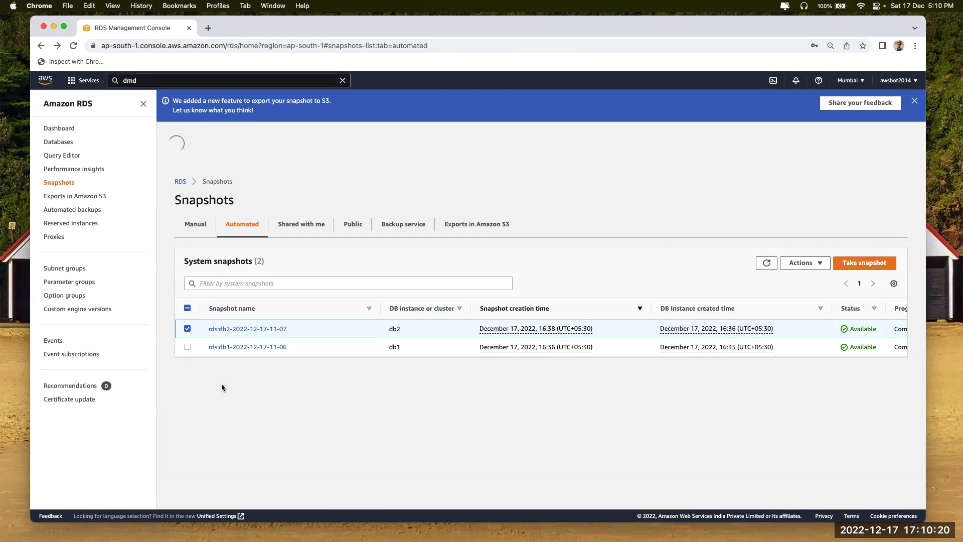
Check the replicated automated backups, then open the Query Editor and cancel its notice
left_click(79, 196)
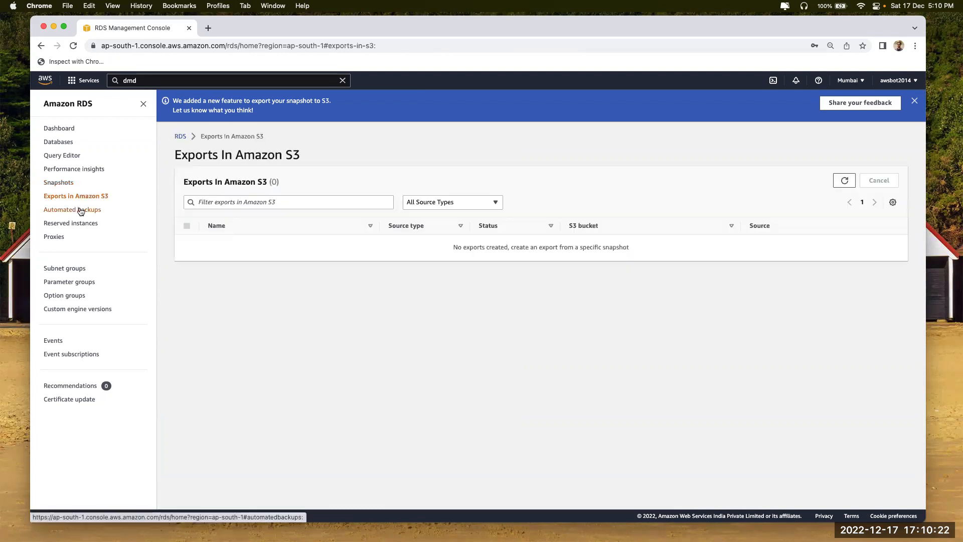
left_click(77, 210)
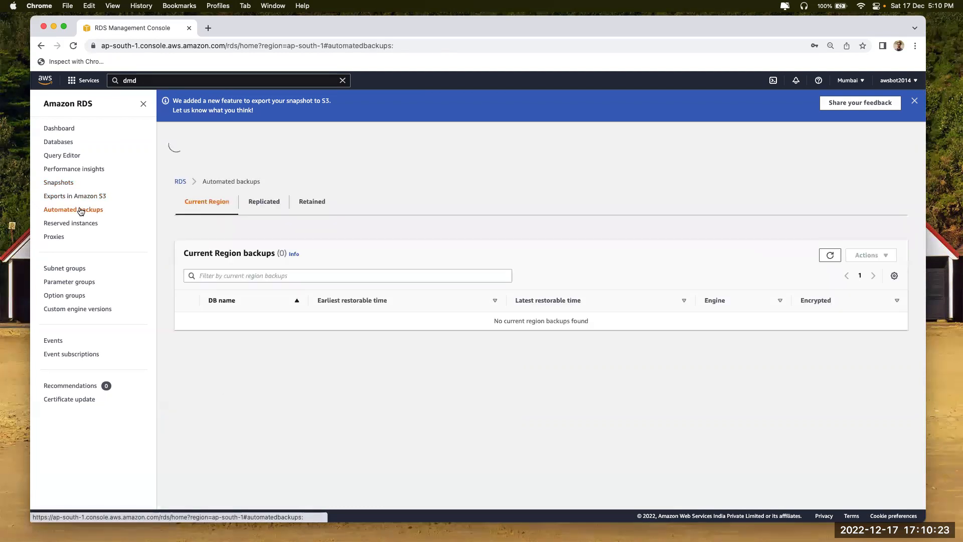
left_click(264, 207)
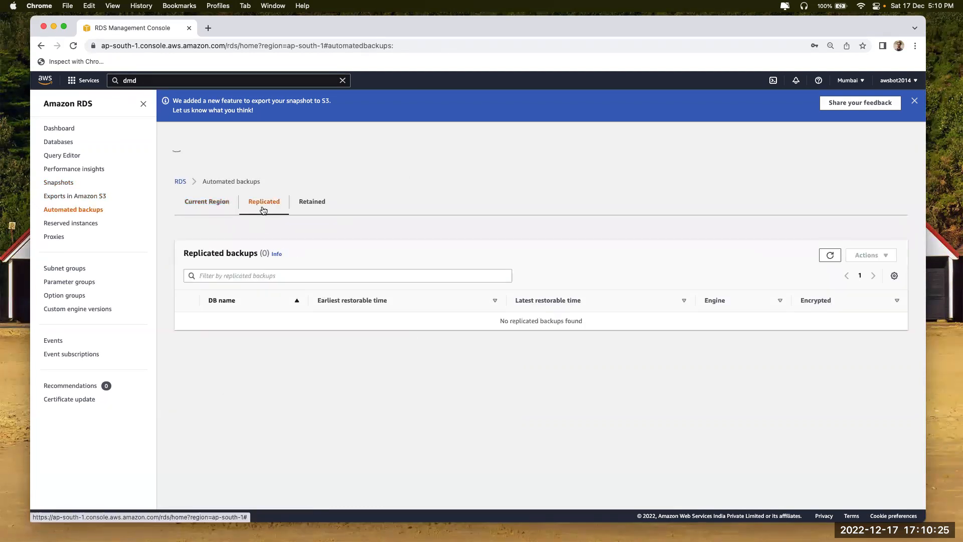
left_click(58, 155)
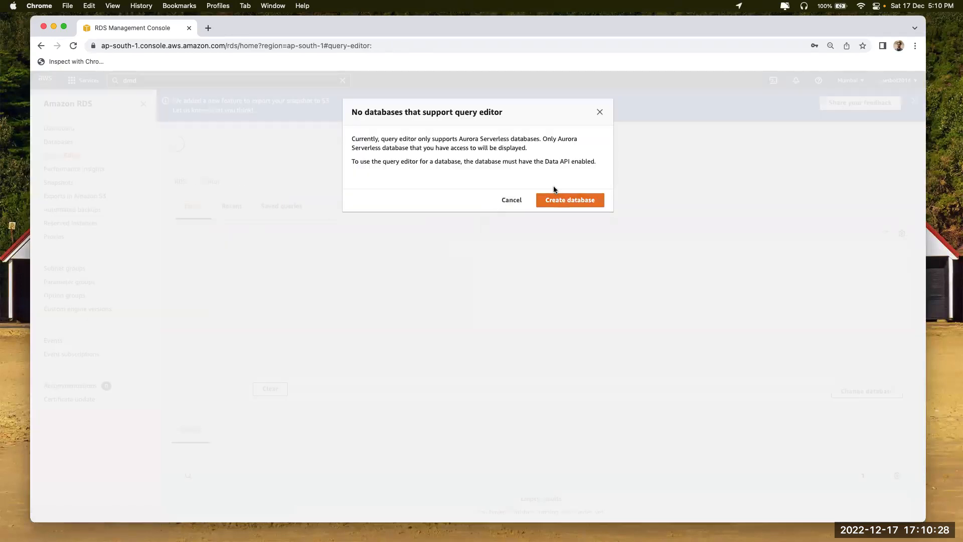
left_click_drag(459, 140, 539, 140)
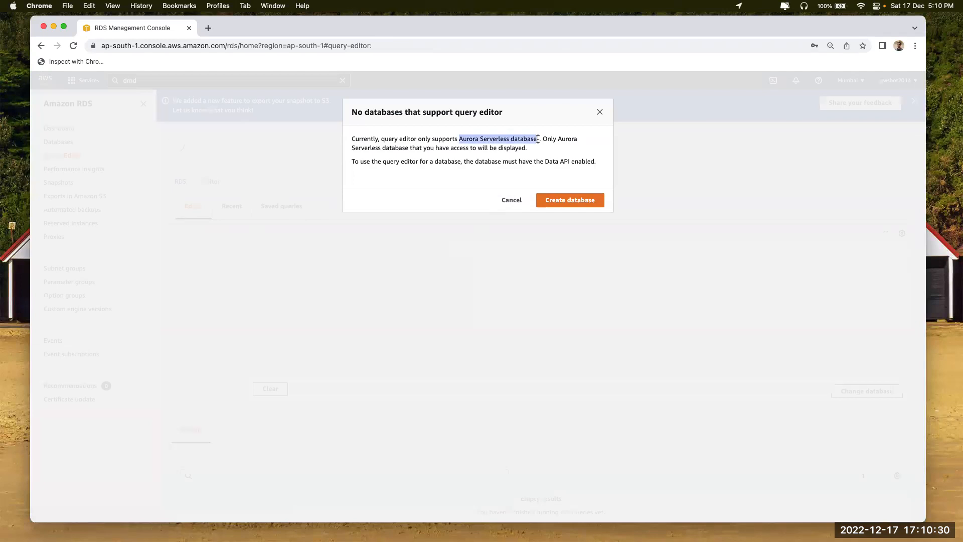
left_click(510, 200)
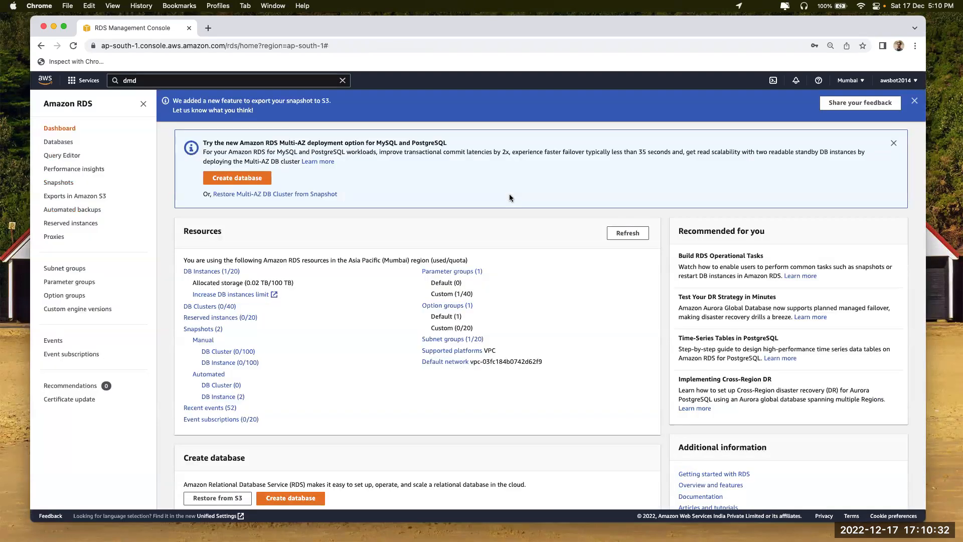
Dismiss the Multi-AZ banner and open the EC2 console from a search for 'ec2' in a new tab
left_click(894, 143)
left_click(189, 80)
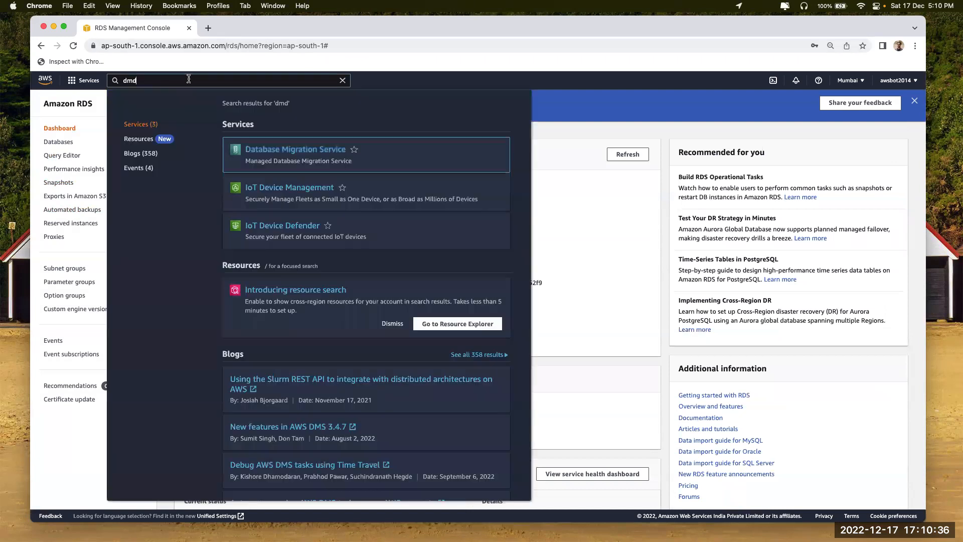
key("BackSpace")
key("BackSpace")
key("BackSpace")
type("ec2")
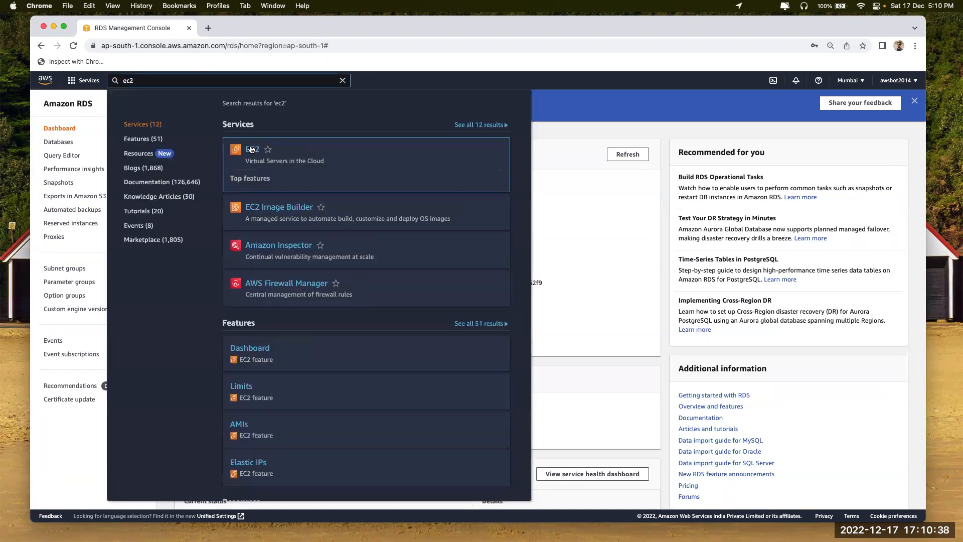
right_click(252, 149)
left_click(273, 152)
Terminate the running mysql EC2 instance
left_click(223, 33)
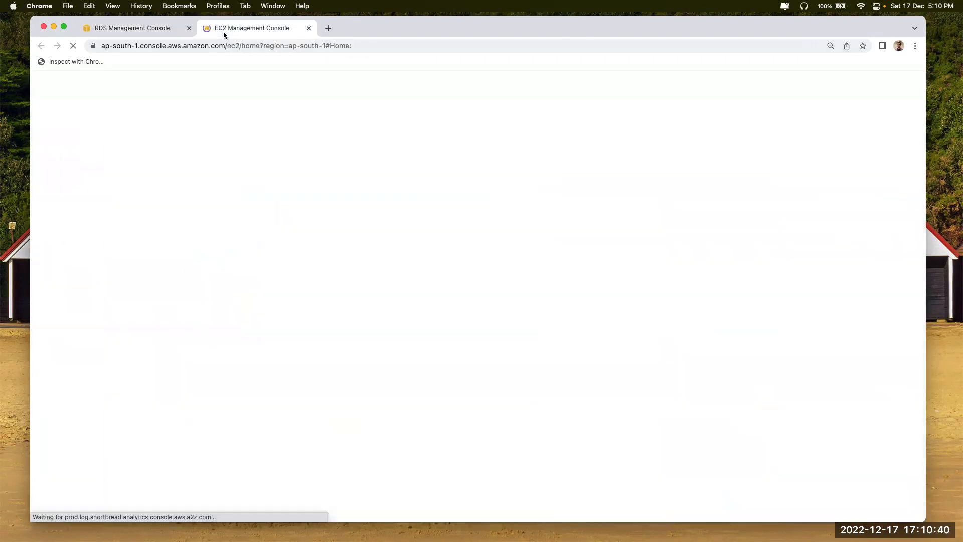
left_click(226, 159)
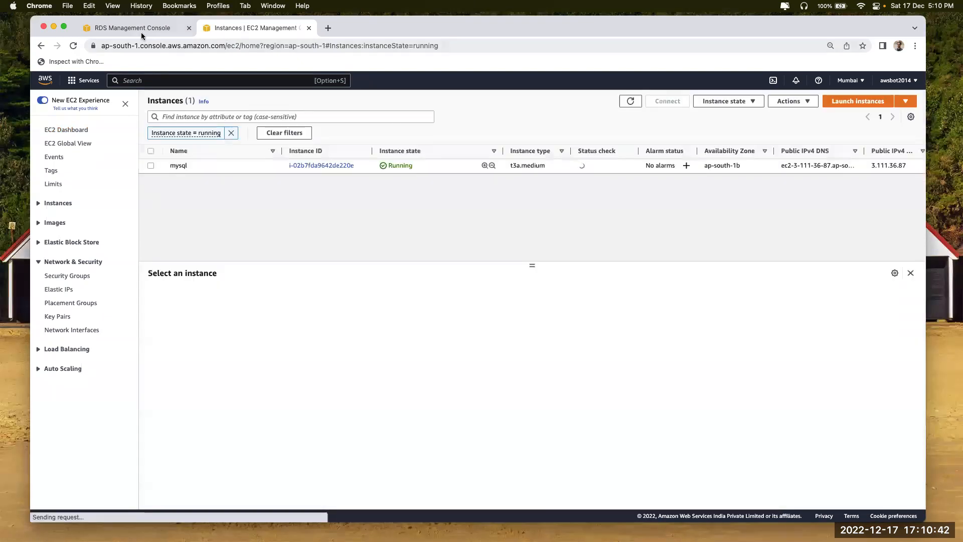
left_click(142, 31)
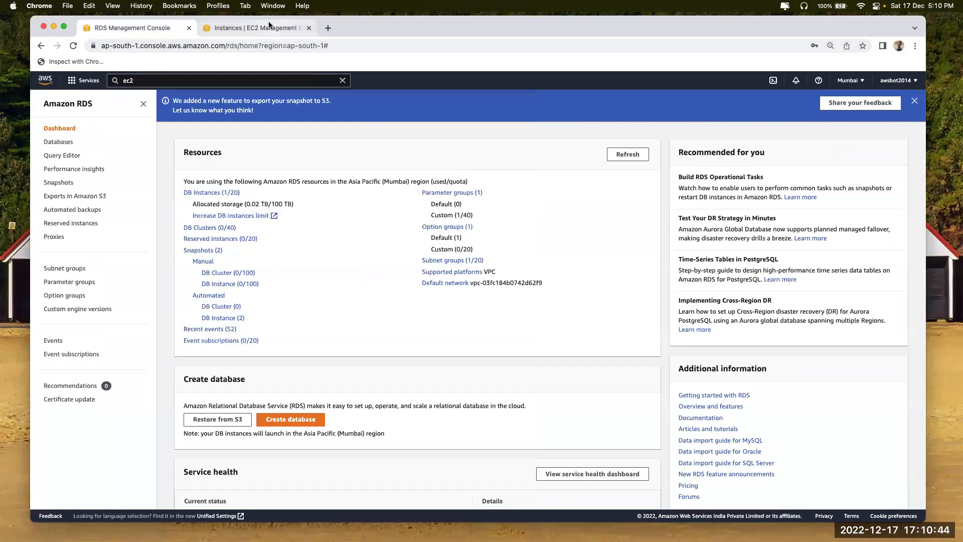
left_click(261, 30)
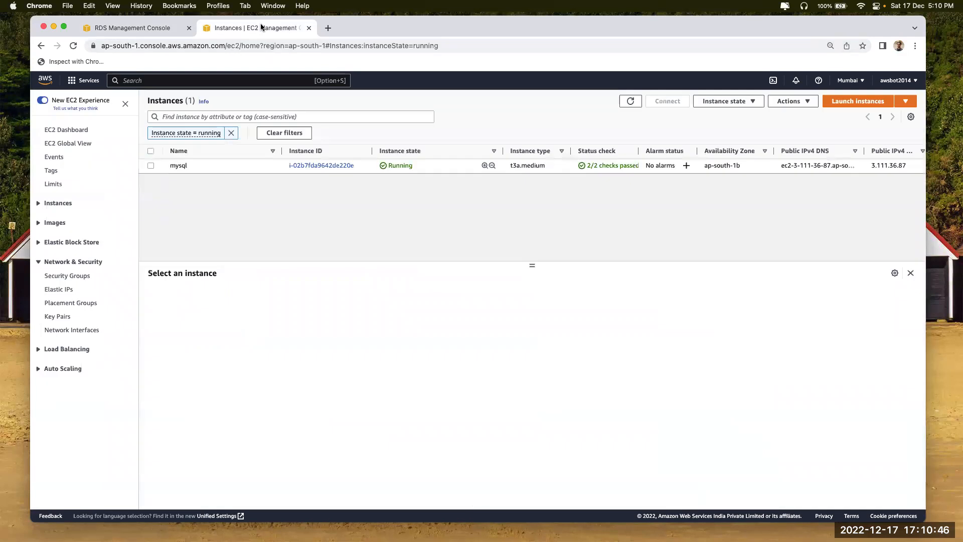
left_click(151, 166)
left_click(757, 101)
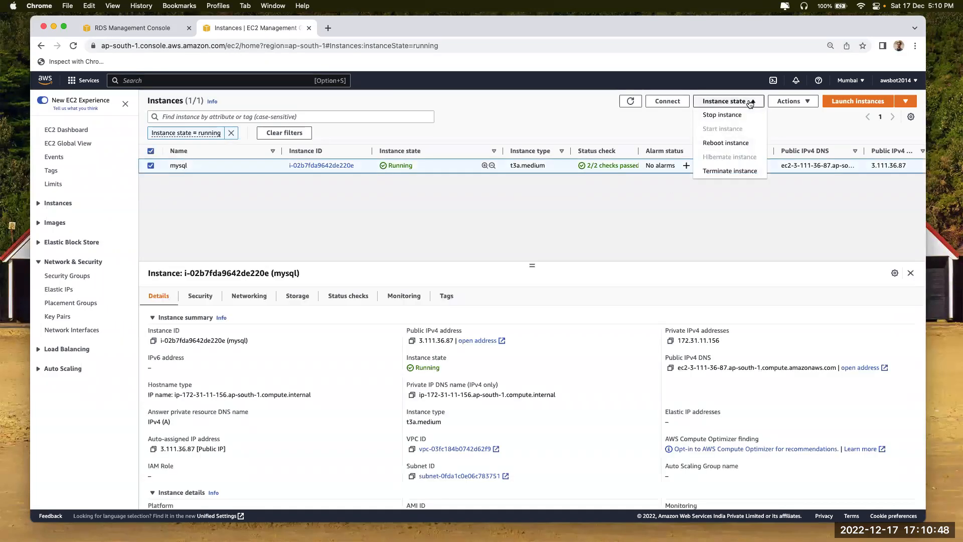
left_click(723, 172)
left_click(627, 364)
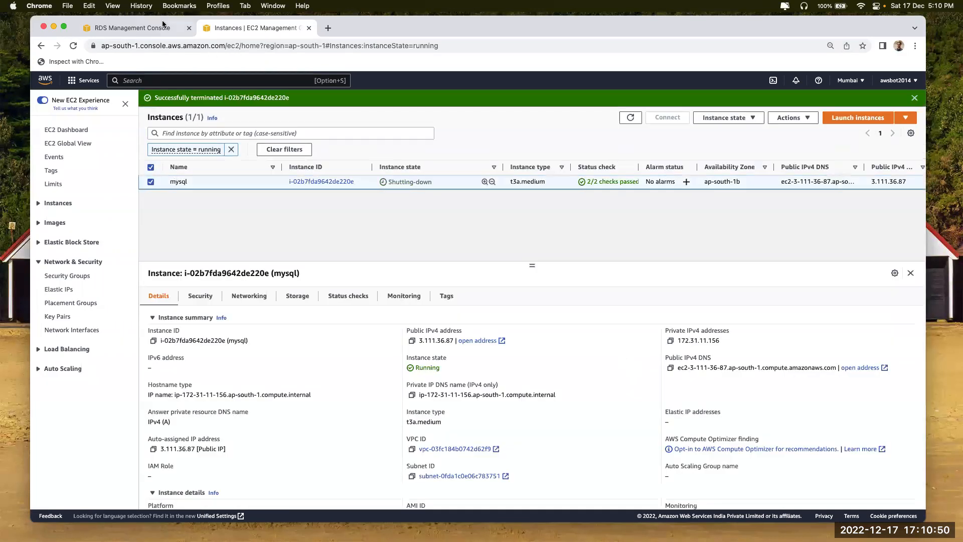
Back in RDS, cancel the Query Editor notice and open the Reserved instances page
left_click(150, 29)
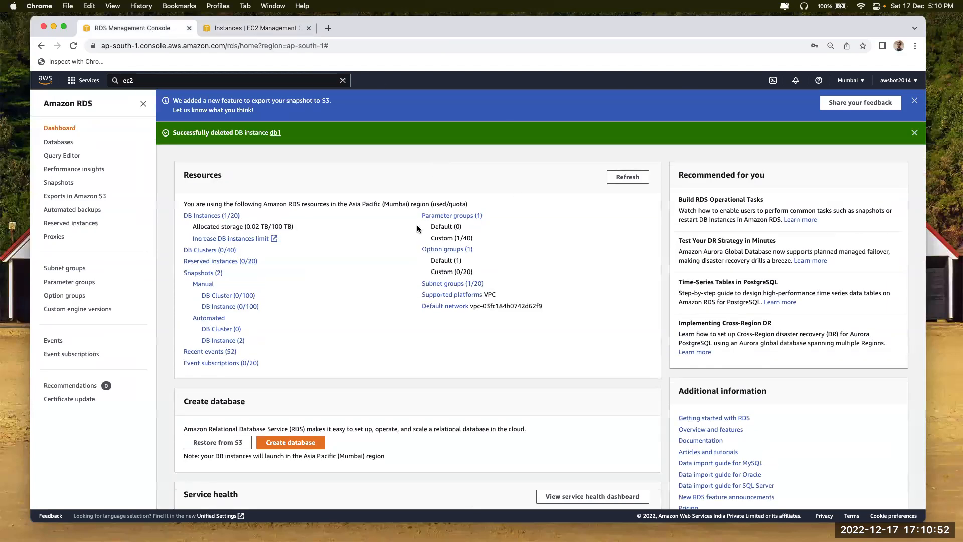
left_click(62, 155)
left_click(544, 206)
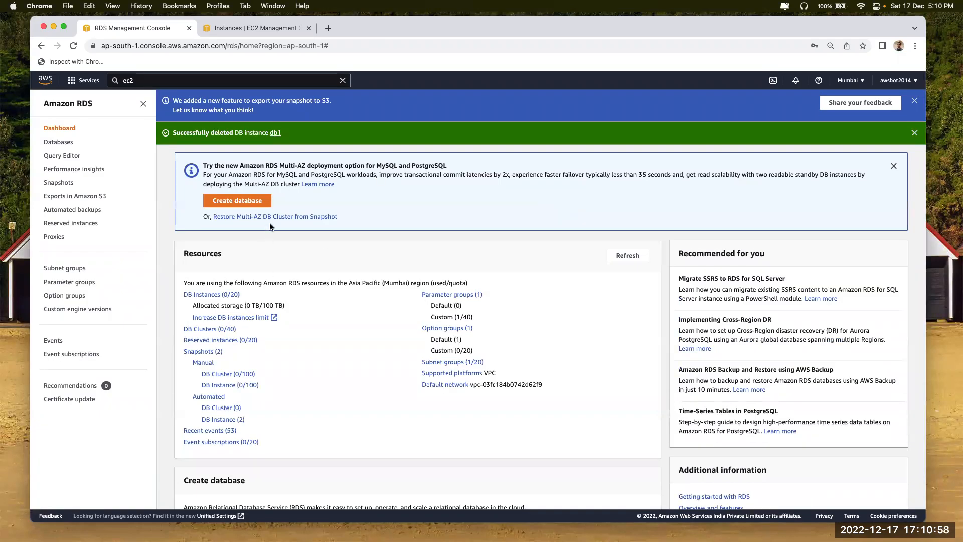
left_click(63, 224)
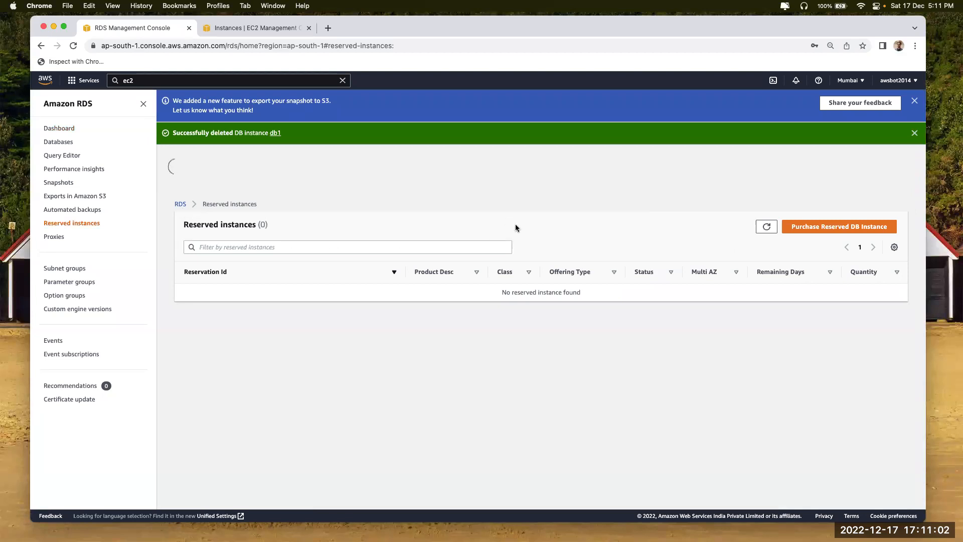
Dismiss the banners, start a reserved DB instance purchase, and set product description to mysql
left_click(915, 101)
left_click(915, 103)
left_click(823, 171)
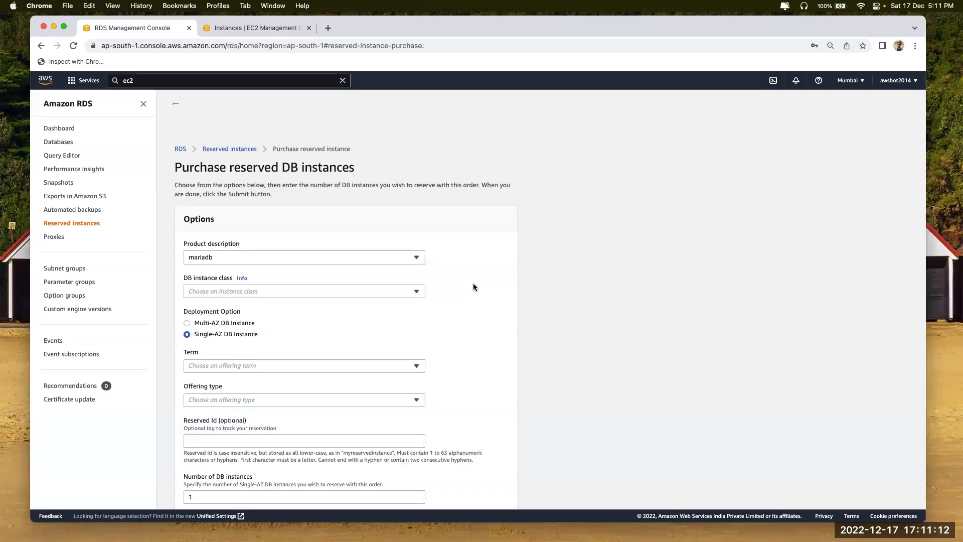
left_click(311, 291)
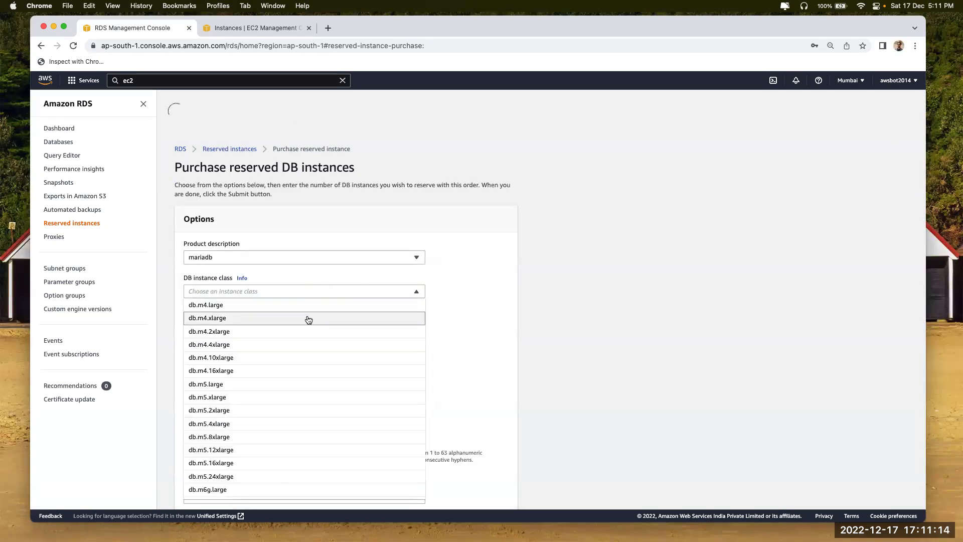
left_click(314, 257)
left_click(314, 257)
left_click(314, 257)
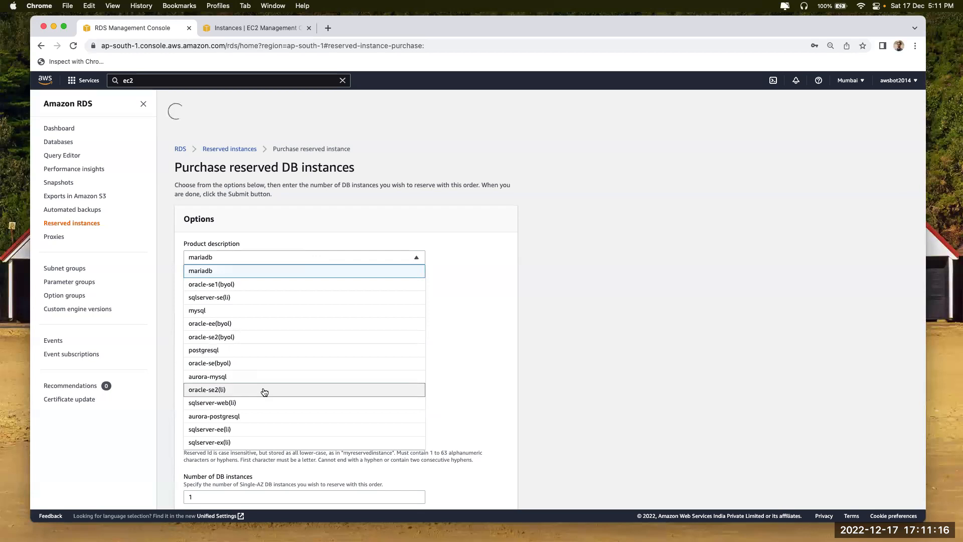
left_click(275, 322)
left_click(263, 263)
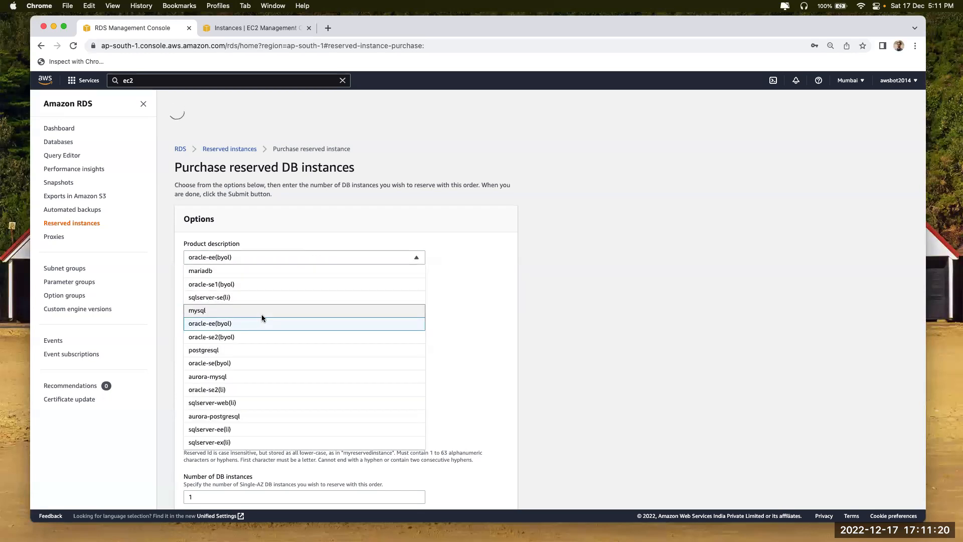
left_click(263, 316)
Choose db.t3.large with All Upfront offering and note the 3056 USD total
scroll(477, 337, "down", 3)
left_click(276, 196)
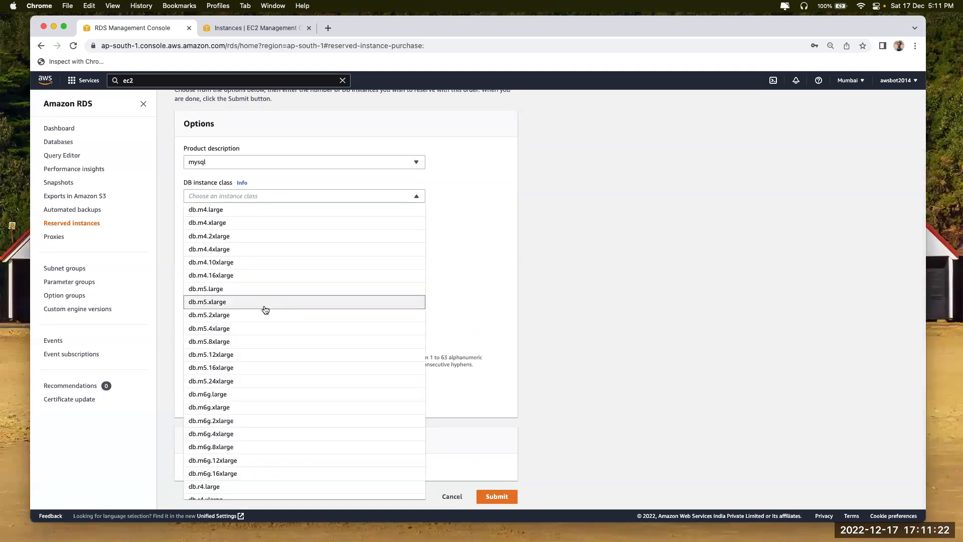
scroll(314, 379, "down", 10)
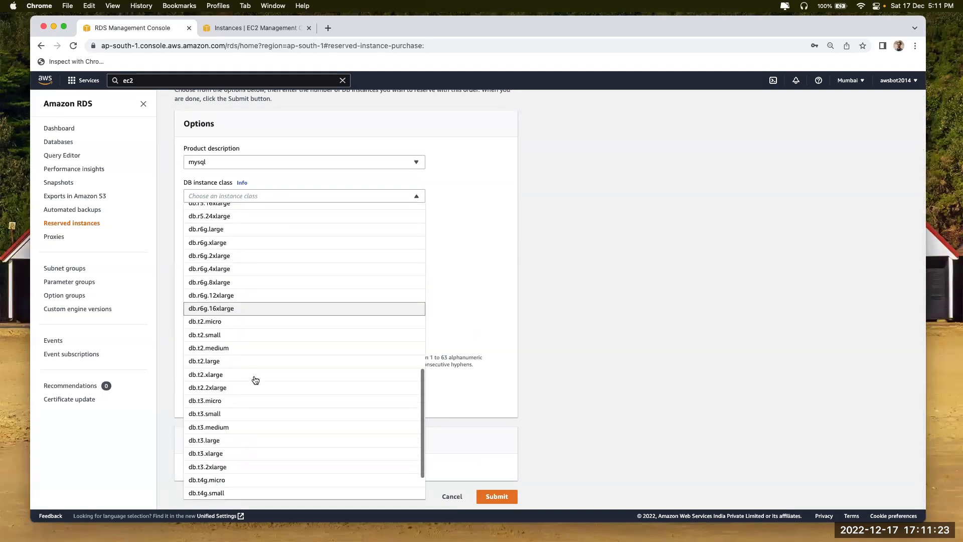
left_click(239, 440)
left_click(296, 304)
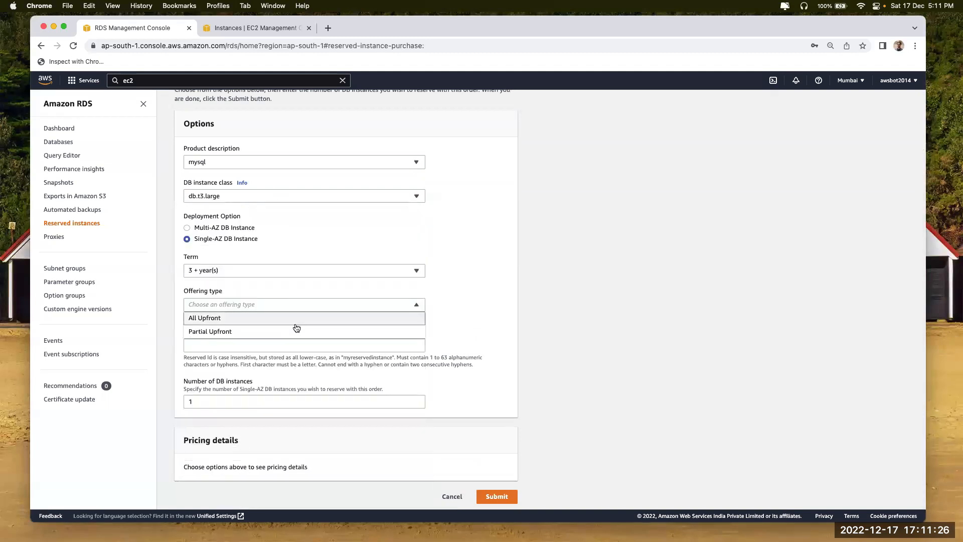
left_click(292, 319)
scroll(333, 336, "down", 3)
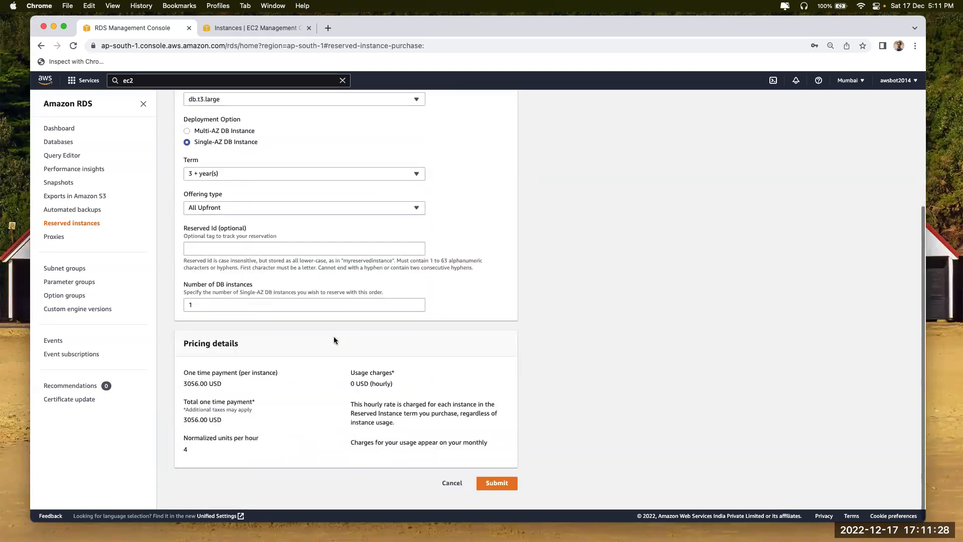
left_click_drag(184, 422, 199, 422)
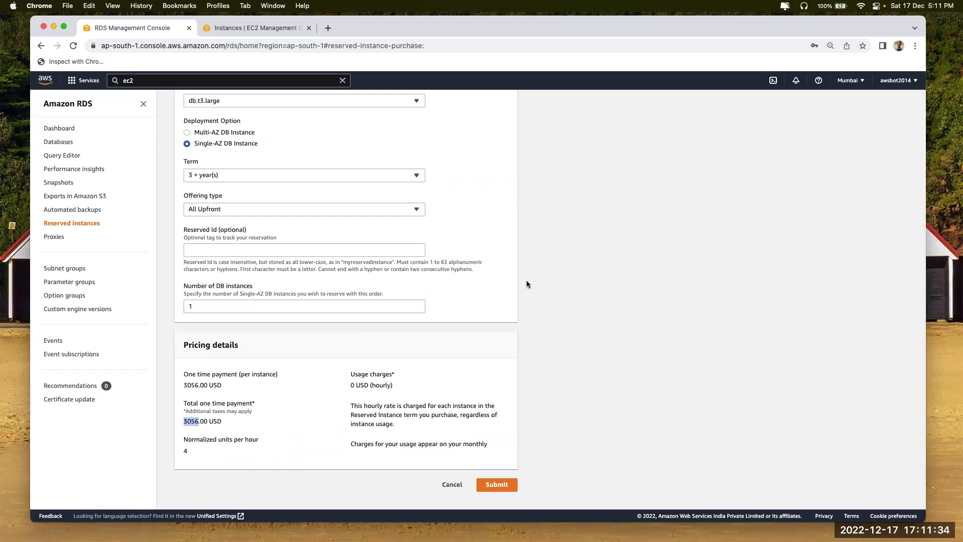
Switch the instance class to db.r5.large and note the 3060 USD total
left_click(258, 105)
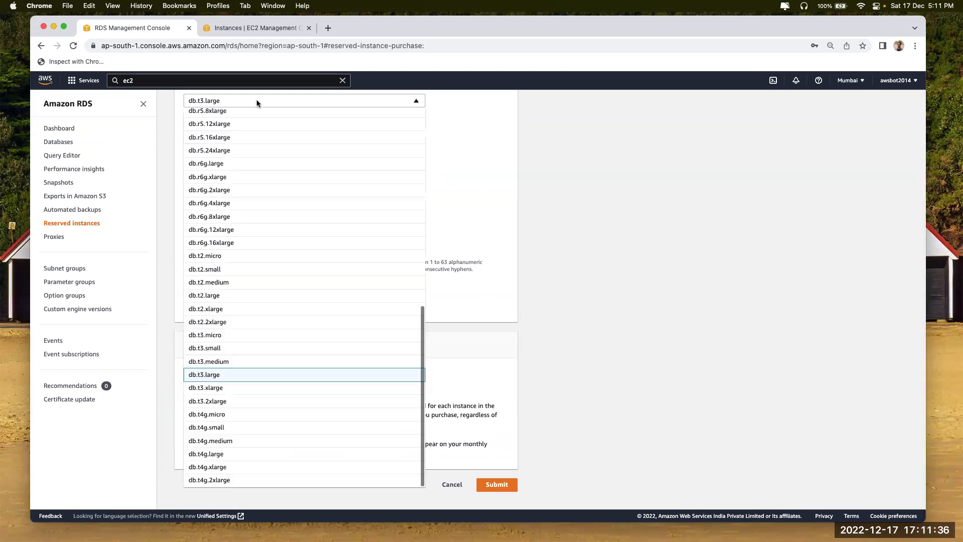
scroll(232, 183, "up", 1)
scroll(232, 172, "up", 3)
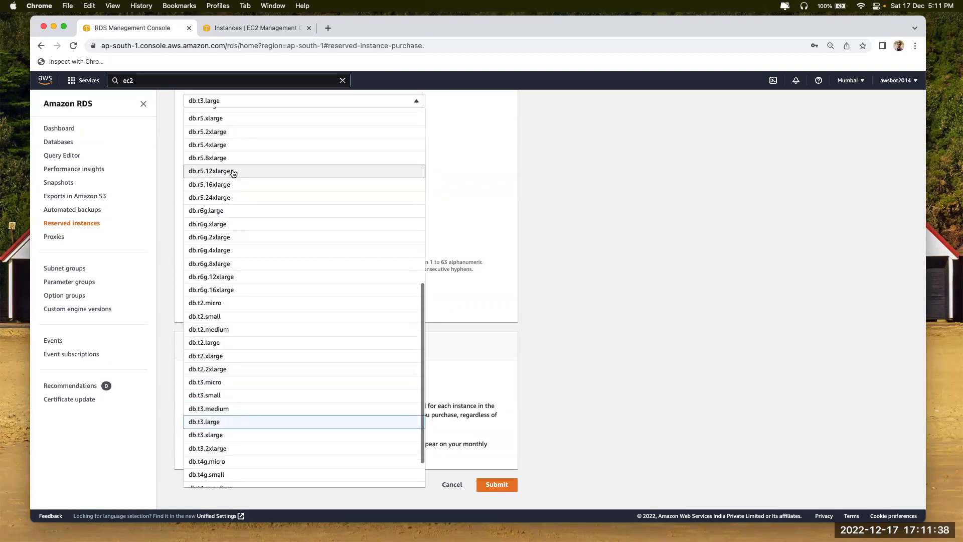
left_click(234, 149)
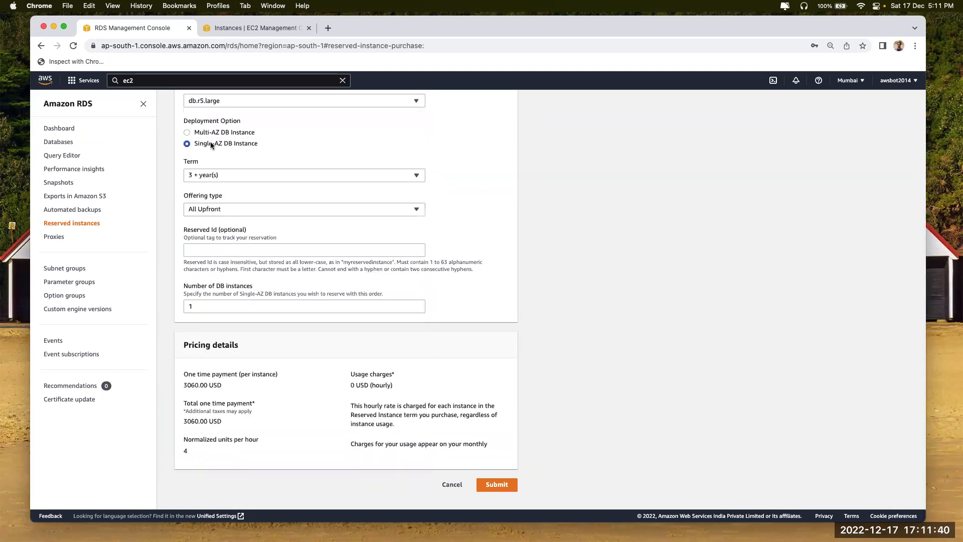
left_click_drag(184, 422, 199, 421)
Search the web for 'aws clauclator' and open the AWS Pricing Calculator site
left_click(329, 27)
type("aws clauclator")
key("Return")
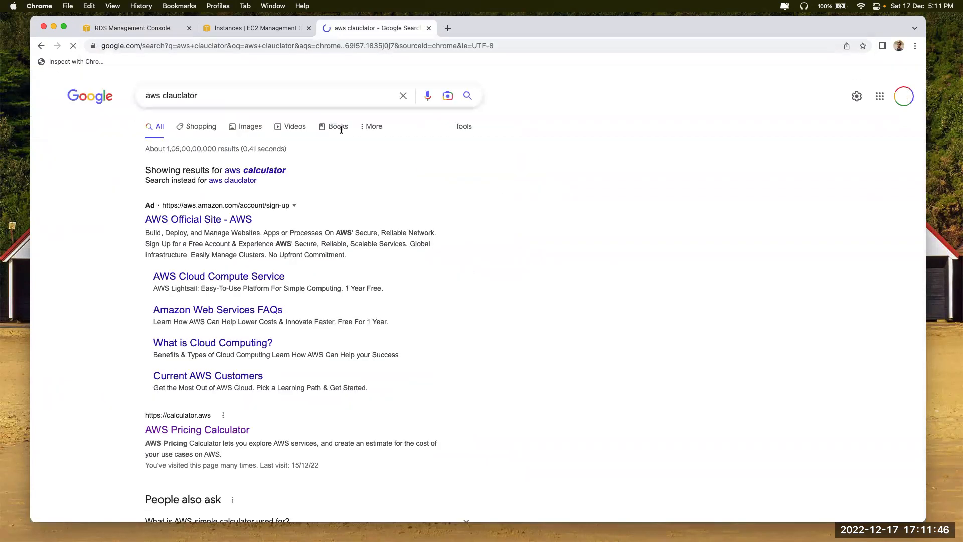
scroll(189, 378, "down", 2)
left_click(187, 388)
left_click(151, 30)
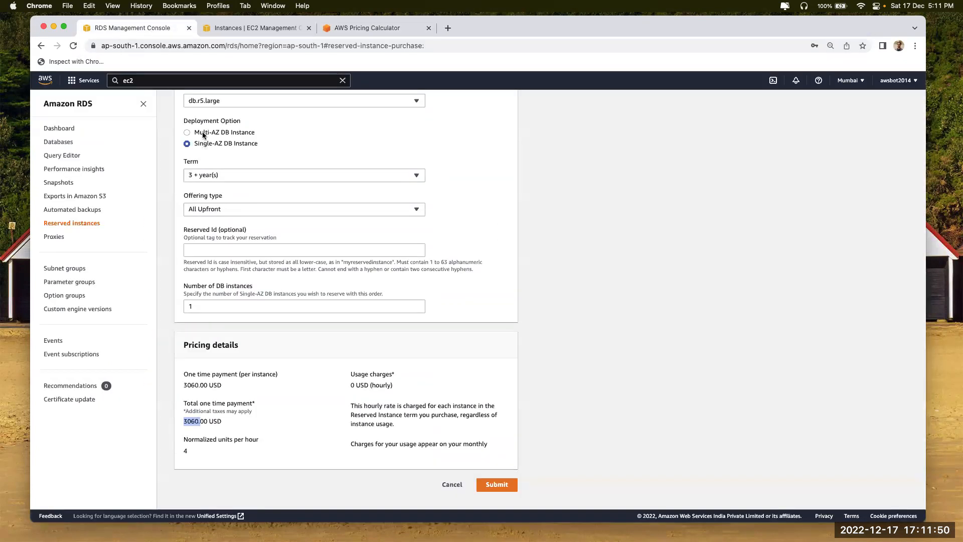
left_click(357, 26)
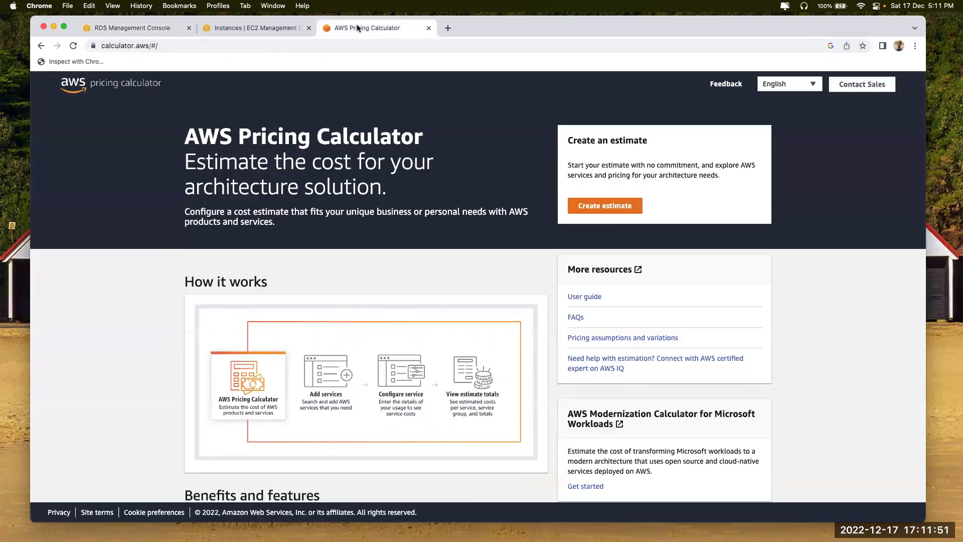
Create a new estimate and add Amazon EC2 via a search of all services for 'ec2'
left_click(613, 210)
left_click(143, 31)
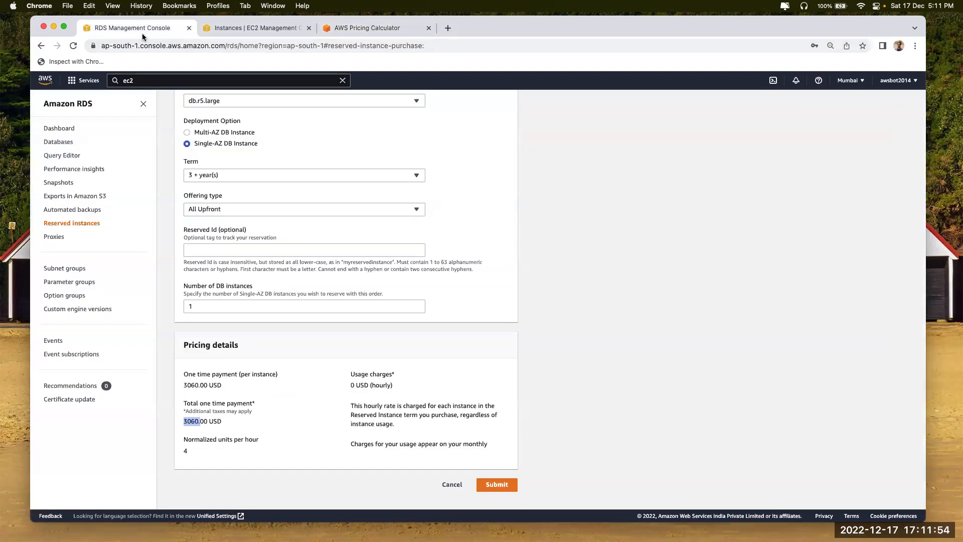
left_click(342, 35)
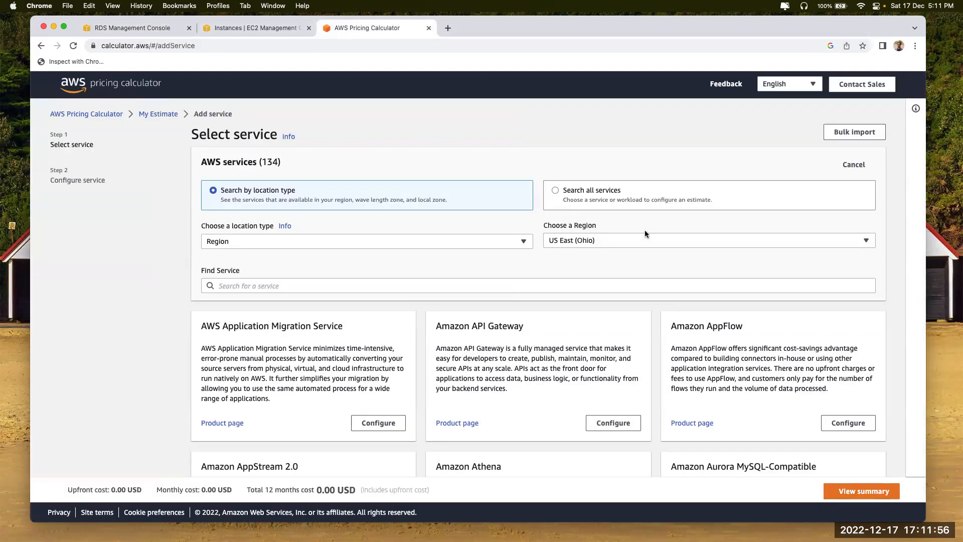
left_click(574, 200)
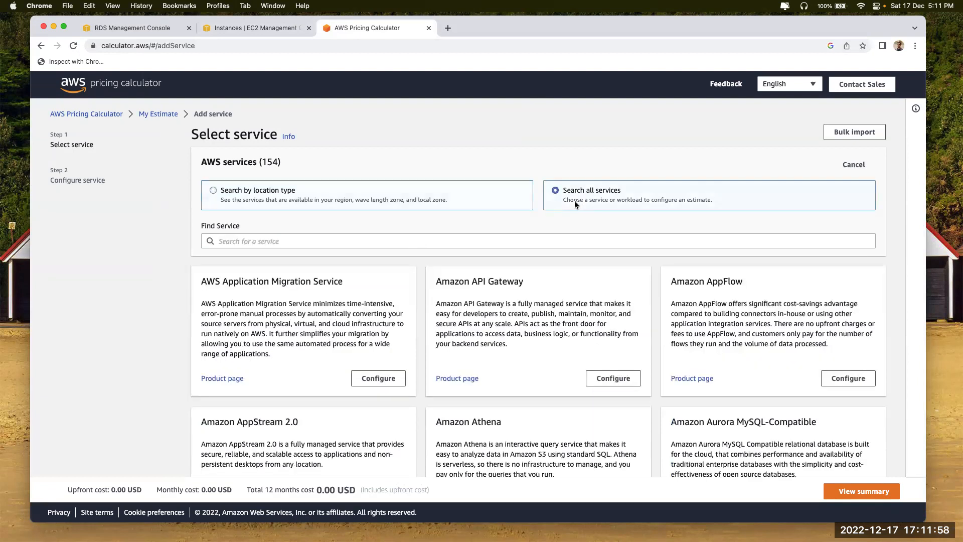
left_click(304, 241)
type("ec2")
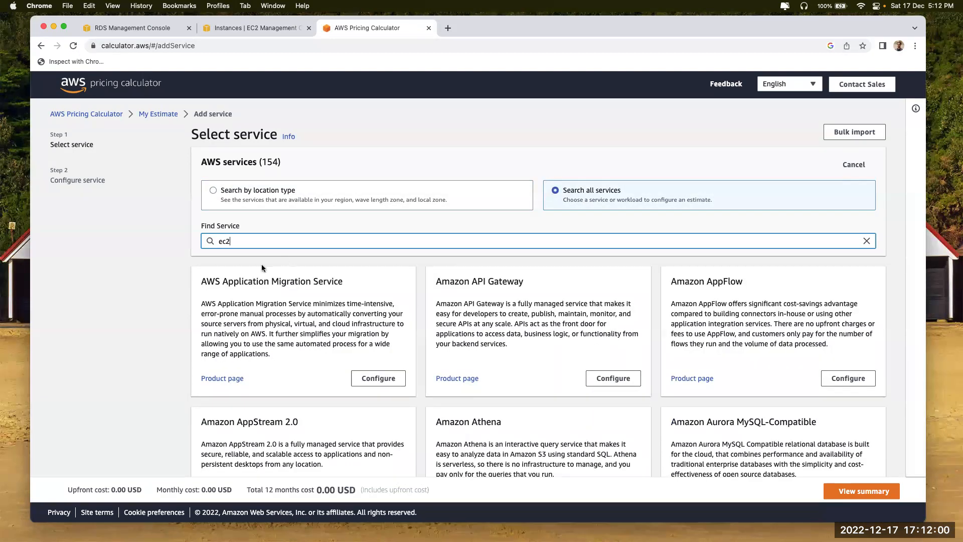
left_click(377, 375)
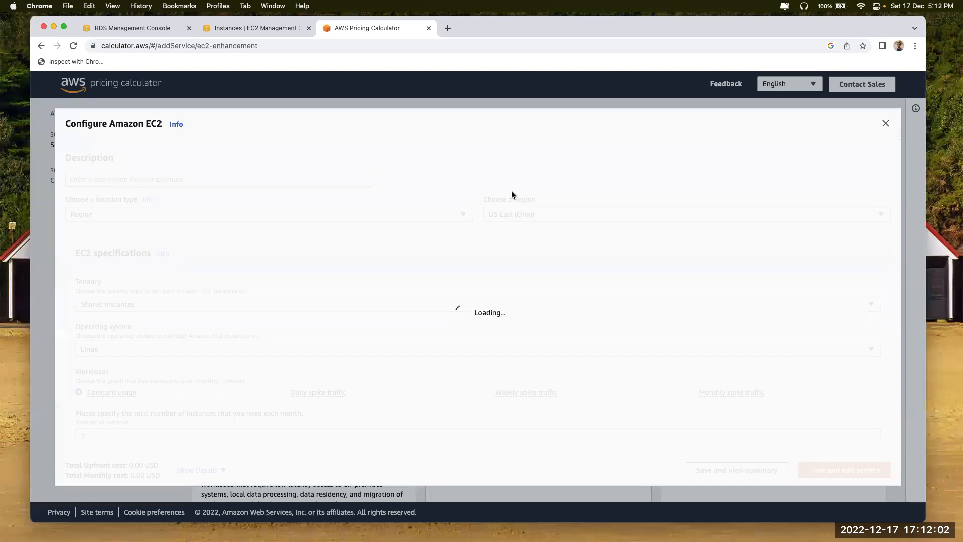
Set region Asia Pacific (Mumbai), Dedicated Instances tenancy, and instance type r5.large
left_click(523, 214)
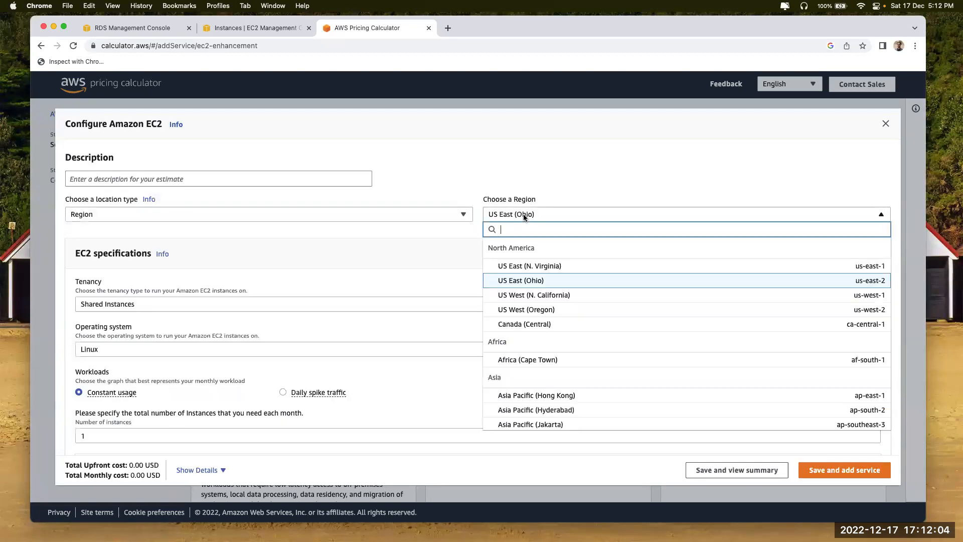
type("mumbai")
left_click(528, 260)
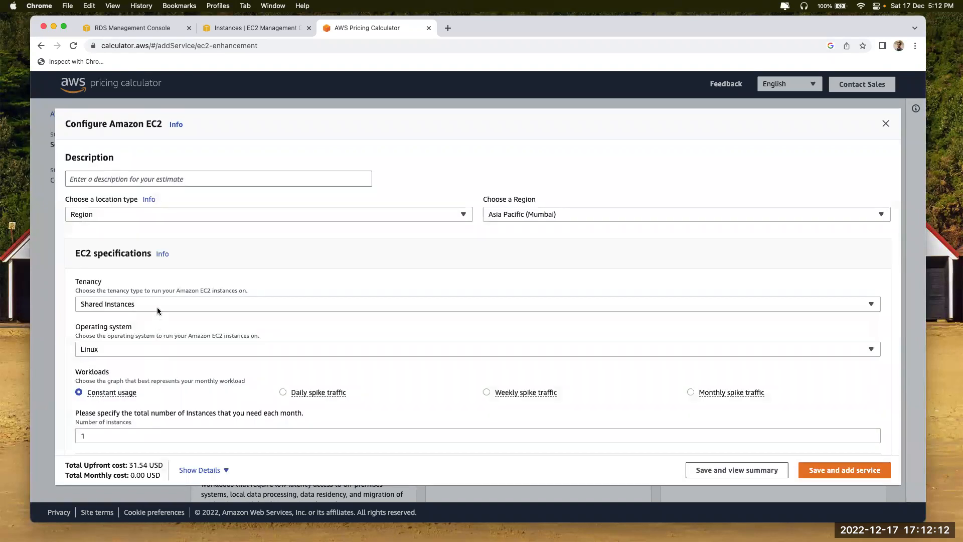
left_click(157, 304)
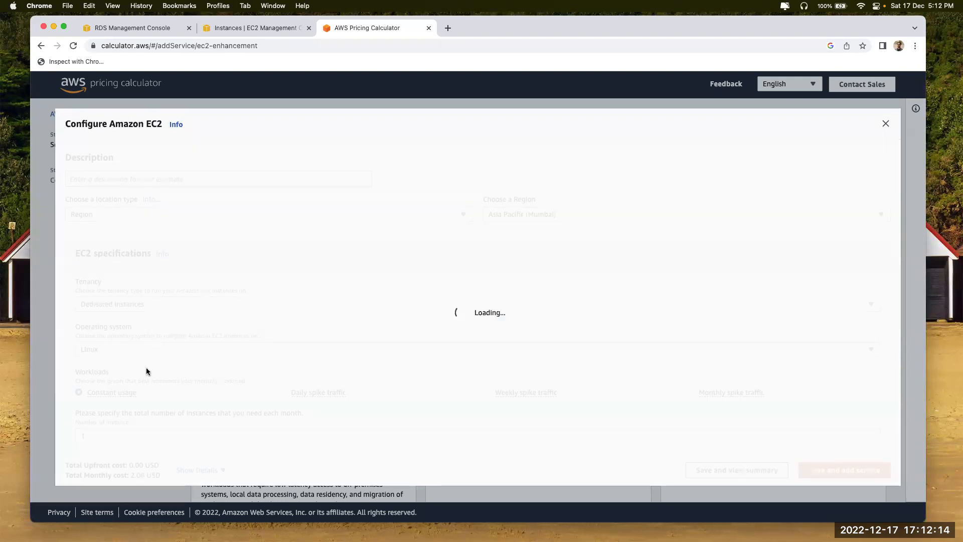
scroll(191, 388, "down", 3)
left_click(125, 389)
type("r5.")
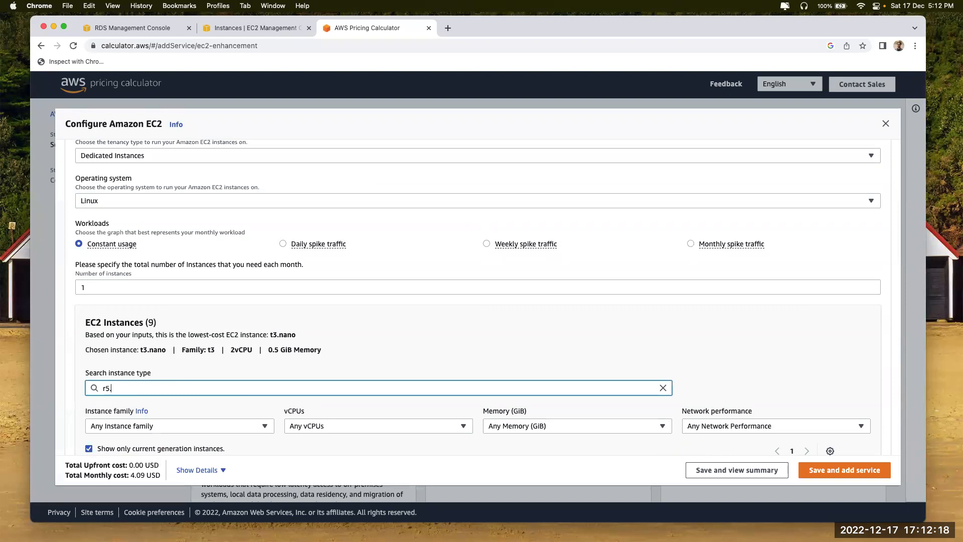
type("large")
scroll(152, 399, "down", 3)
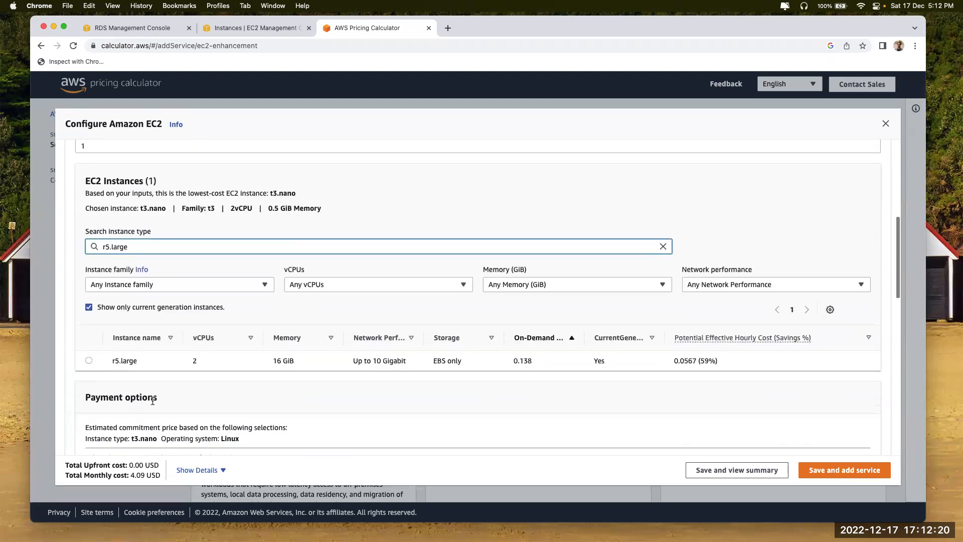
left_click(90, 360)
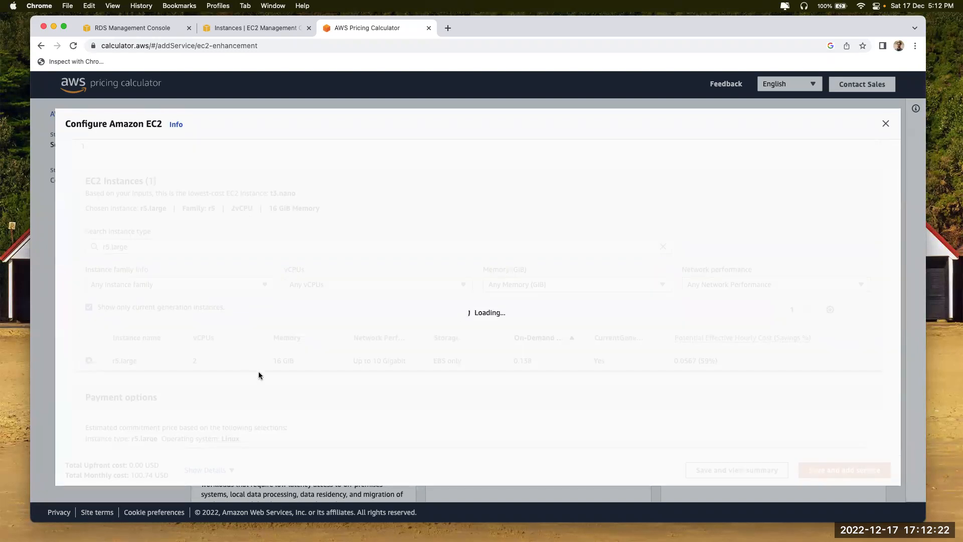
Review the 100.74 USD monthly estimate, then return to the EC2 instances list
scroll(258, 372, "down", 4)
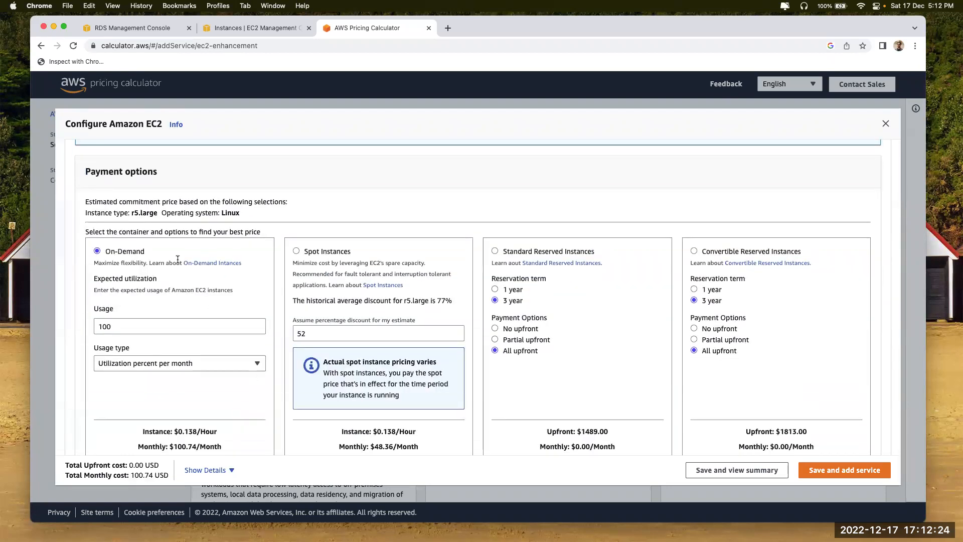
scroll(121, 261, "down", 5)
scroll(121, 261, "down", 1)
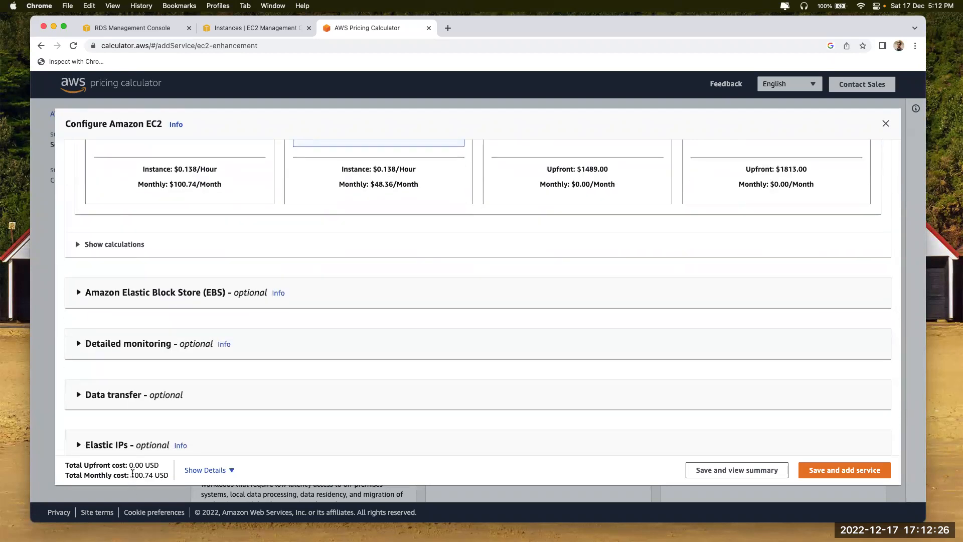
scroll(290, 299, "up", 3)
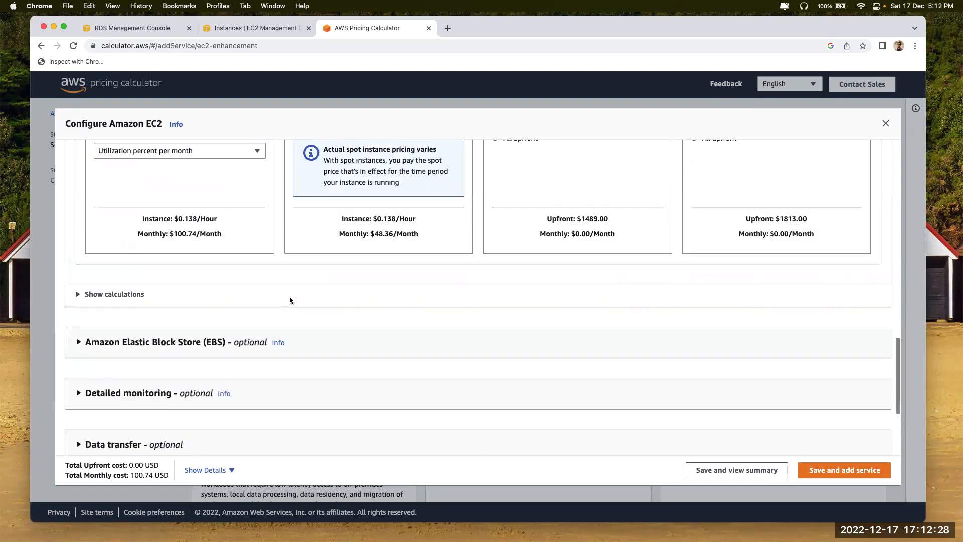
scroll(206, 260, "up", 3)
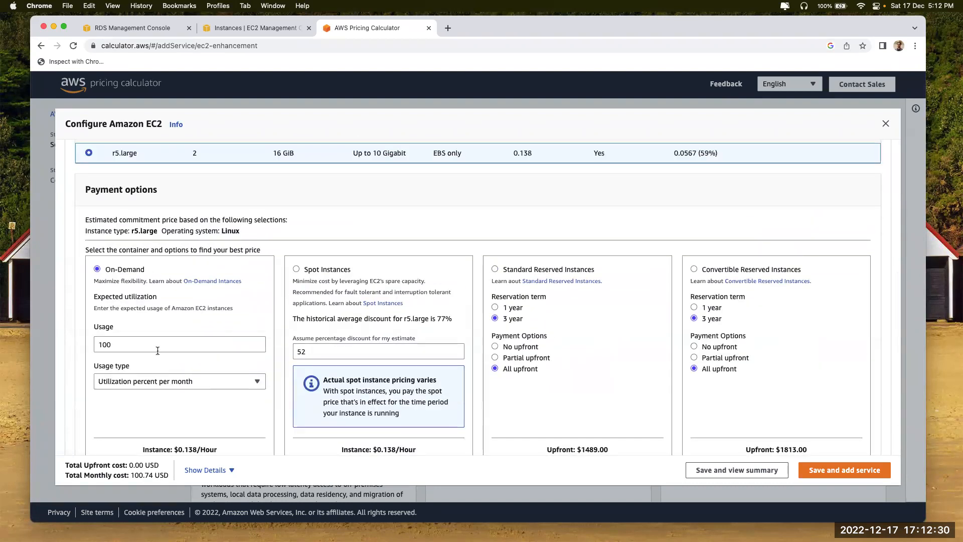
scroll(153, 280, "down", 2)
scroll(153, 280, "down", 6)
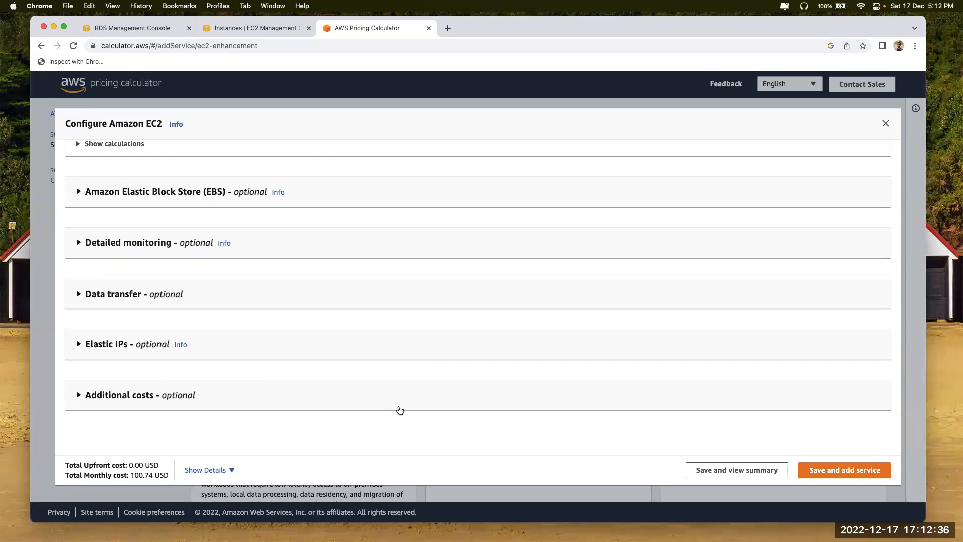
left_click(251, 28)
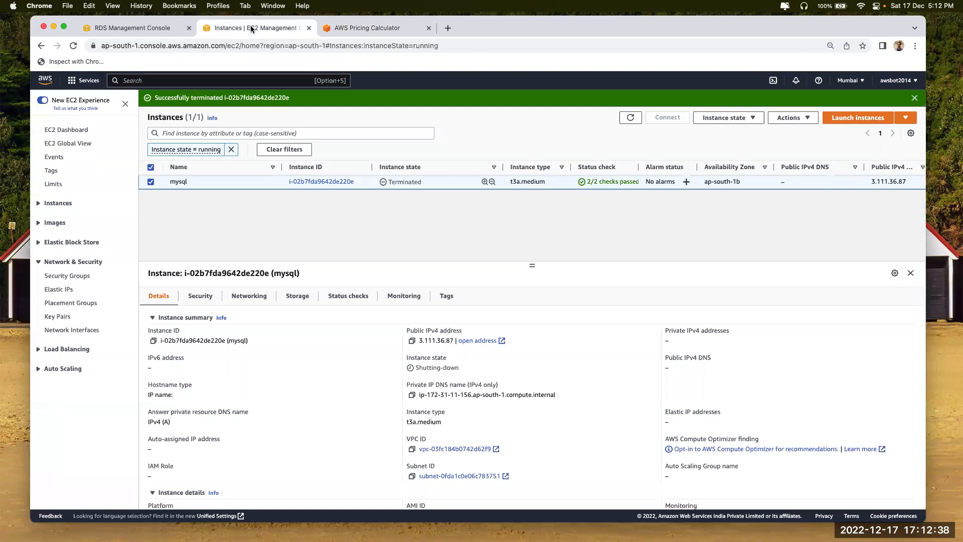
Compare the 3060.00 USD RDS reservation total with the EC2 estimate in the calculator
left_click(126, 24)
left_click(193, 434)
left_click_drag(184, 420, 198, 419)
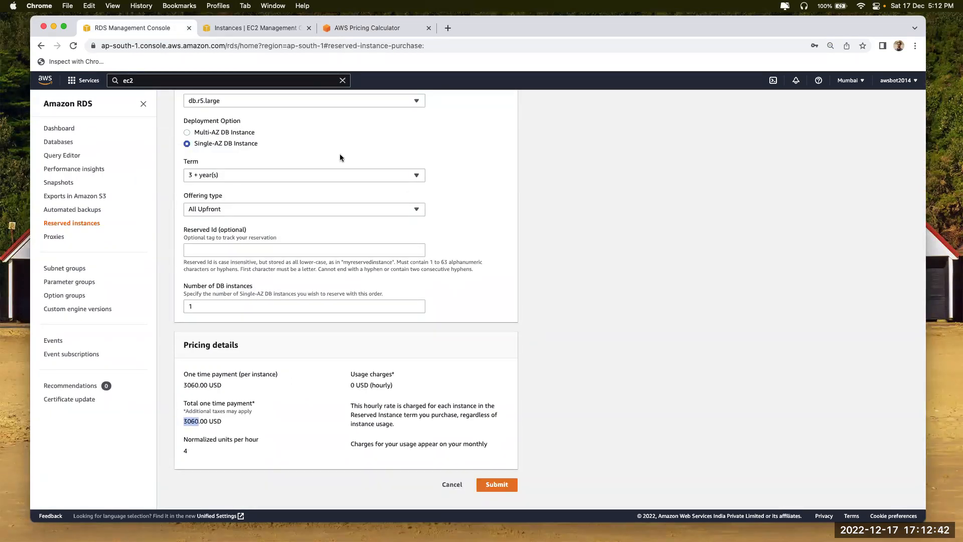
left_click(359, 30)
scroll(226, 381, "up", 10)
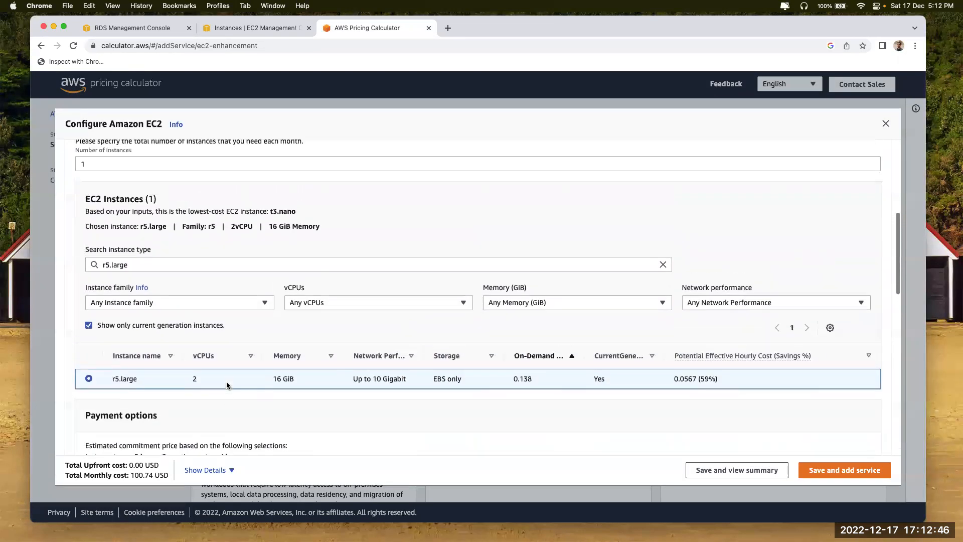
scroll(227, 386, "up", 1)
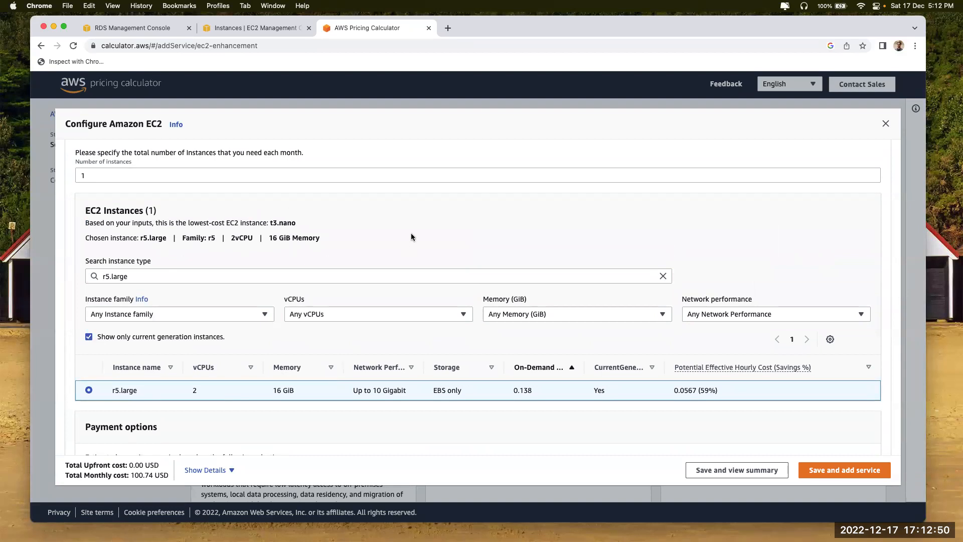
Return to the RDS purchase form, look it over, and leave for Reserved instances
left_click(145, 28)
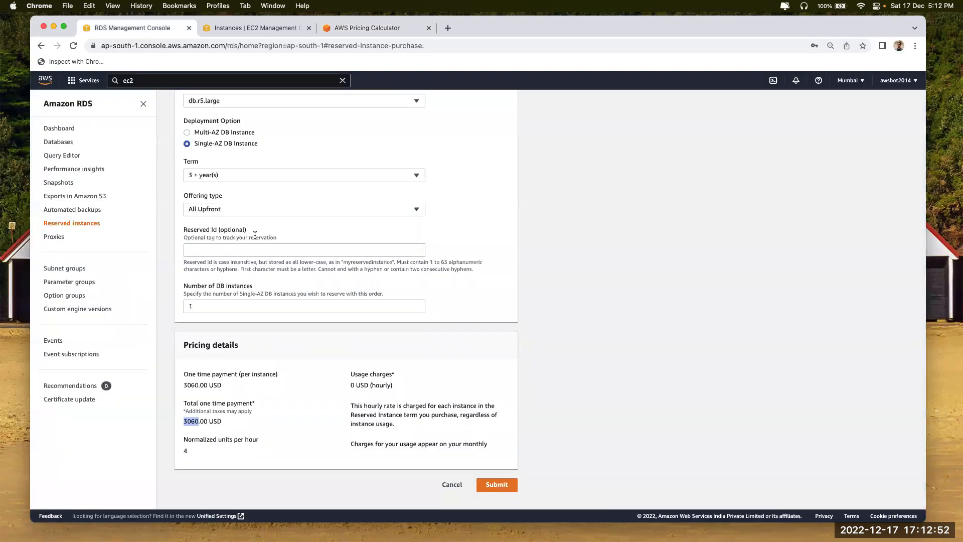
scroll(255, 235, "up", 3)
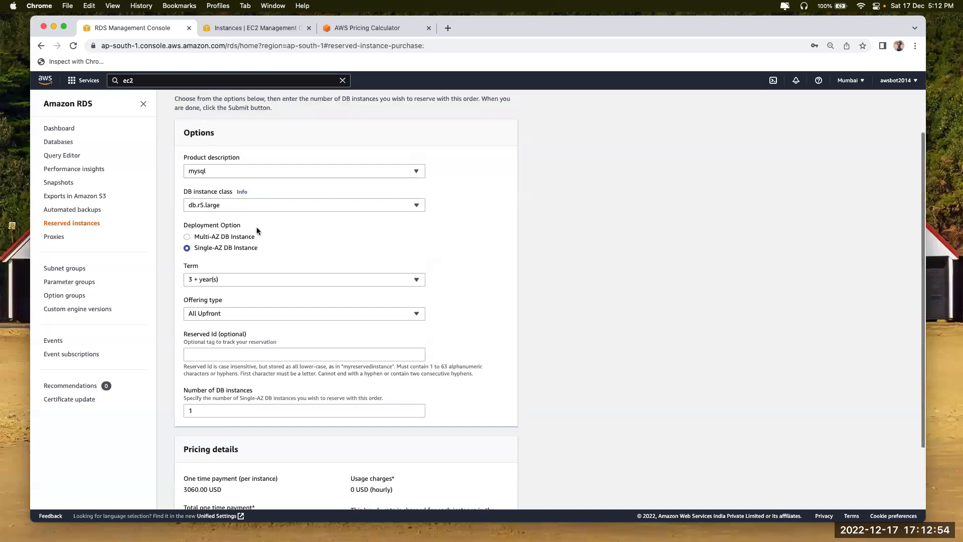
scroll(257, 230, "up", 1)
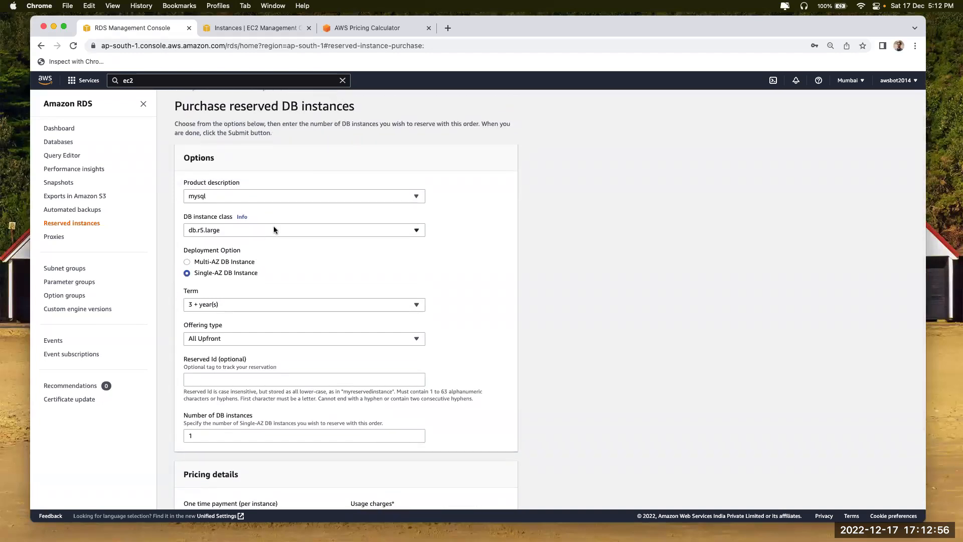
scroll(274, 229, "down", 5)
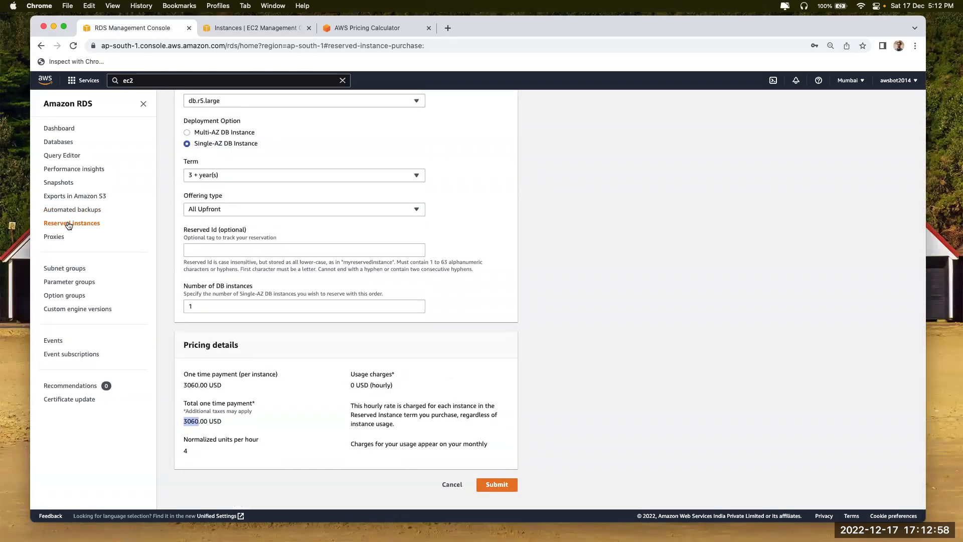
left_click(68, 224)
Open the RDS Proxies page, start creating a proxy, and cancel
left_click(55, 237)
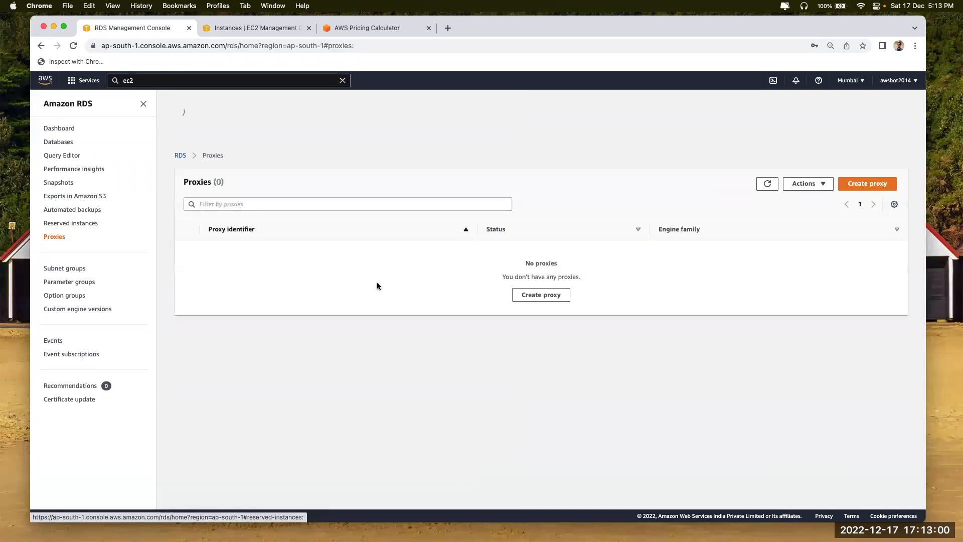
left_click(542, 294)
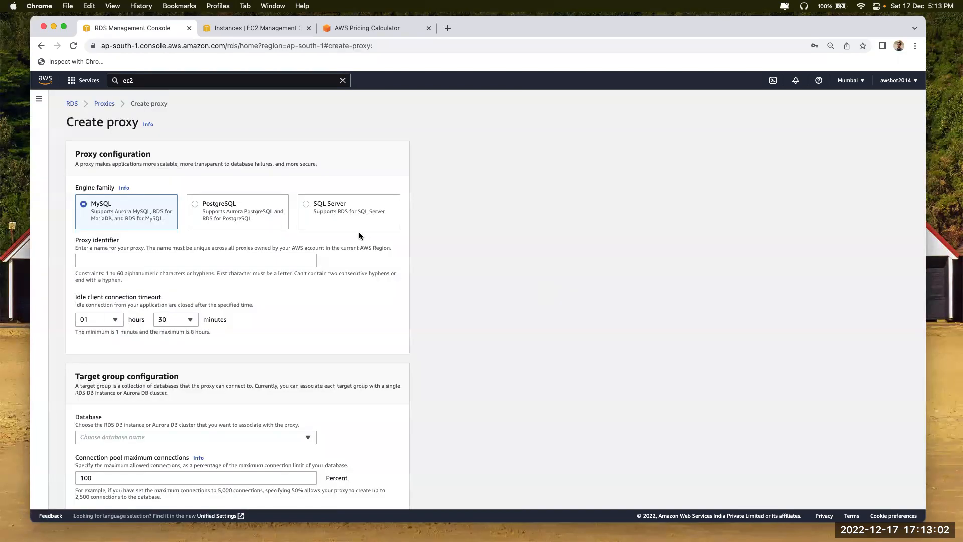
scroll(359, 232, "down", 15)
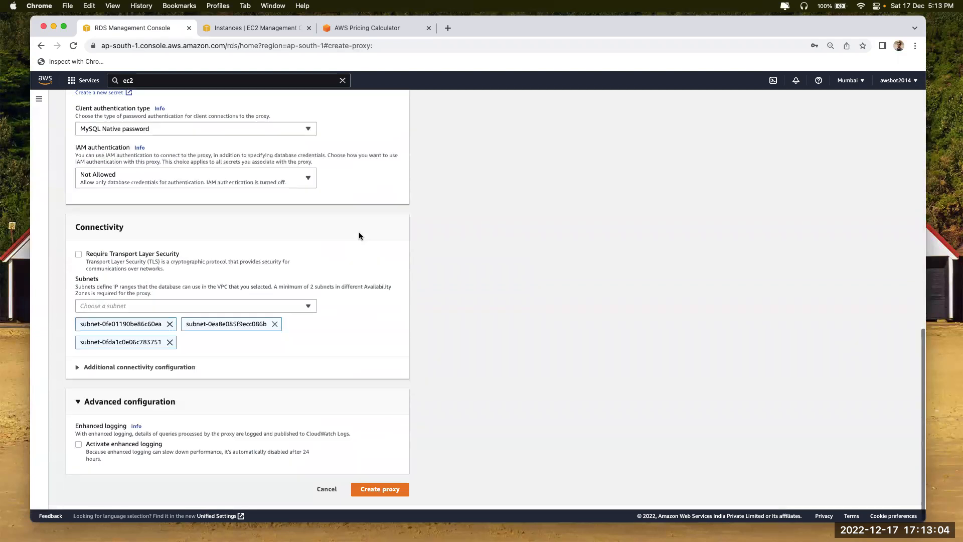
left_click(320, 489)
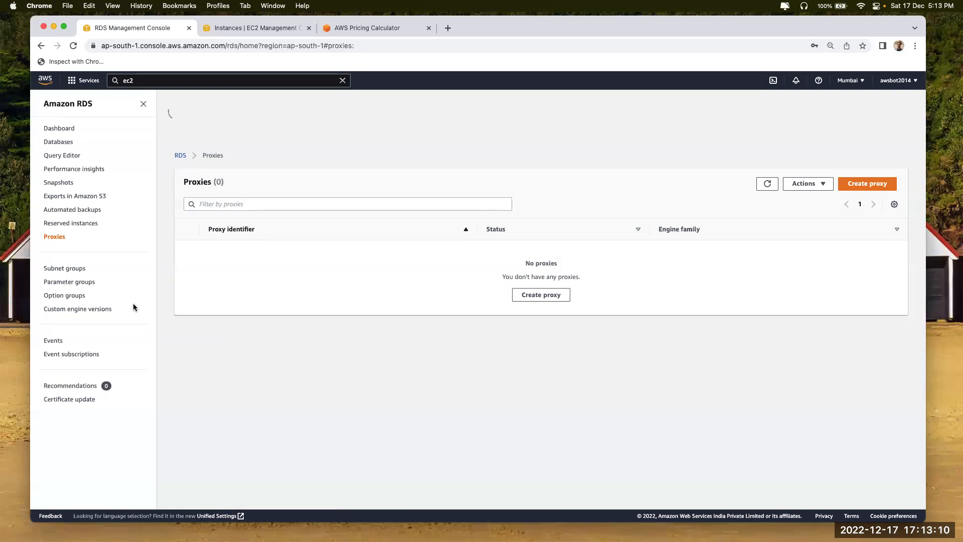
Review the RDS events and db1 details, visit the Dashboard, then return to EC2 instances
left_click(50, 341)
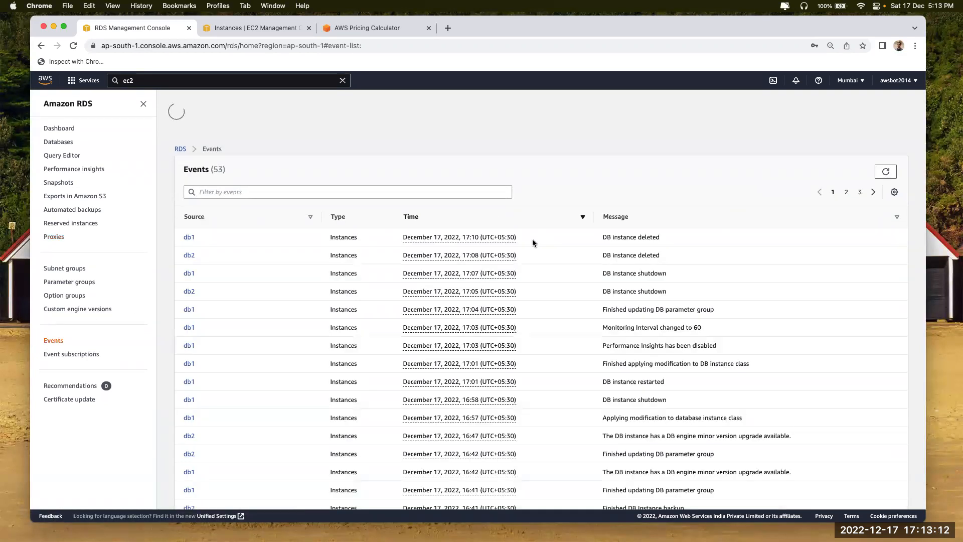
scroll(648, 275, "down", 3)
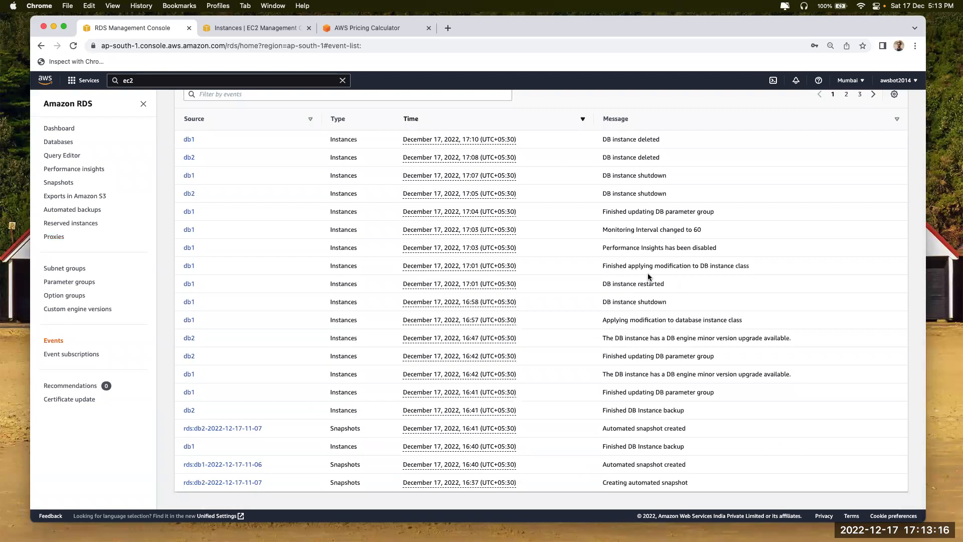
left_click(189, 265)
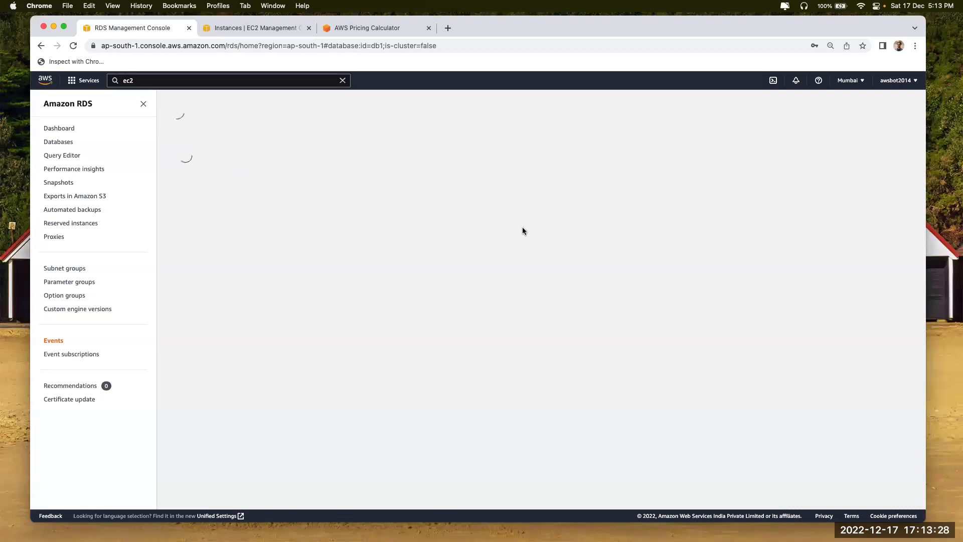
left_click(59, 128)
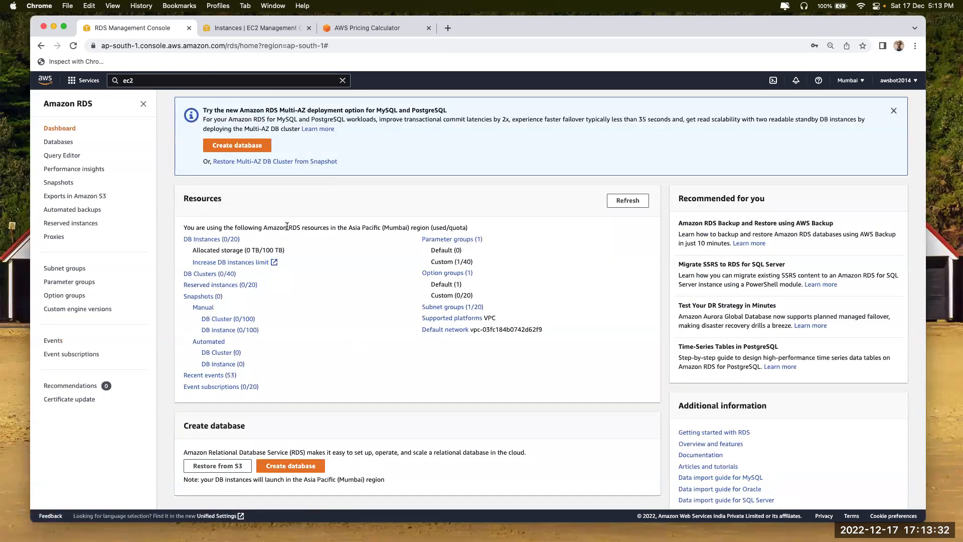
left_click(260, 28)
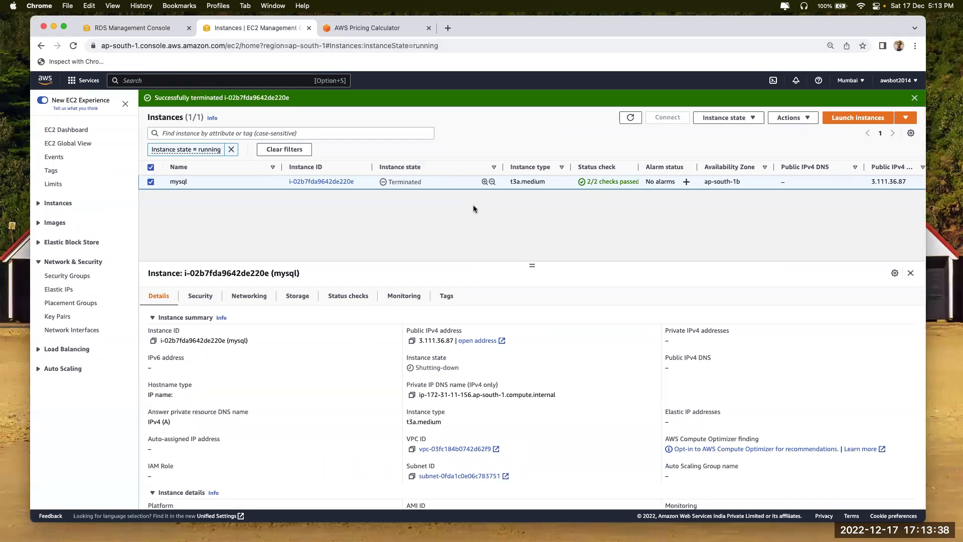
Close the Pricing Calculator tab and place the cursor at the end of the migration notes
left_click(396, 27)
left_click(427, 27)
key("super+Tab")
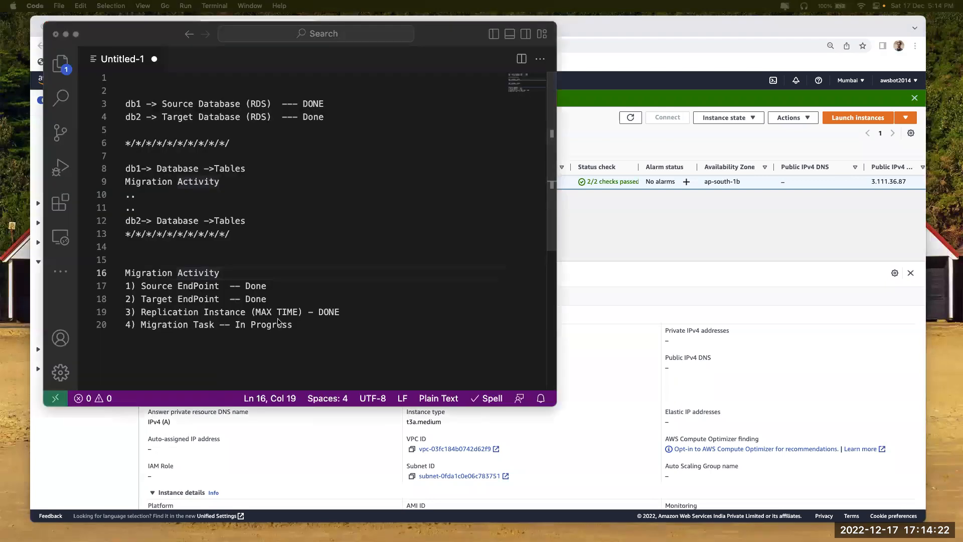
left_click(267, 244)
left_click(343, 336)
Add POSTGRES-SQL, MySQL and MariaDB on separate lines below the migration list
key("Return")
key("Return")
key("Return")
type("POST")
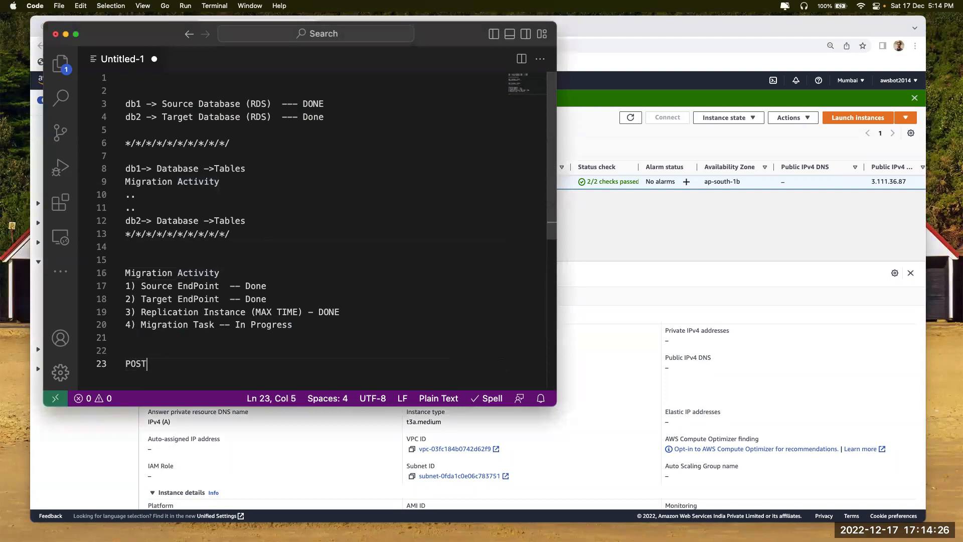
type("GRES-SQL")
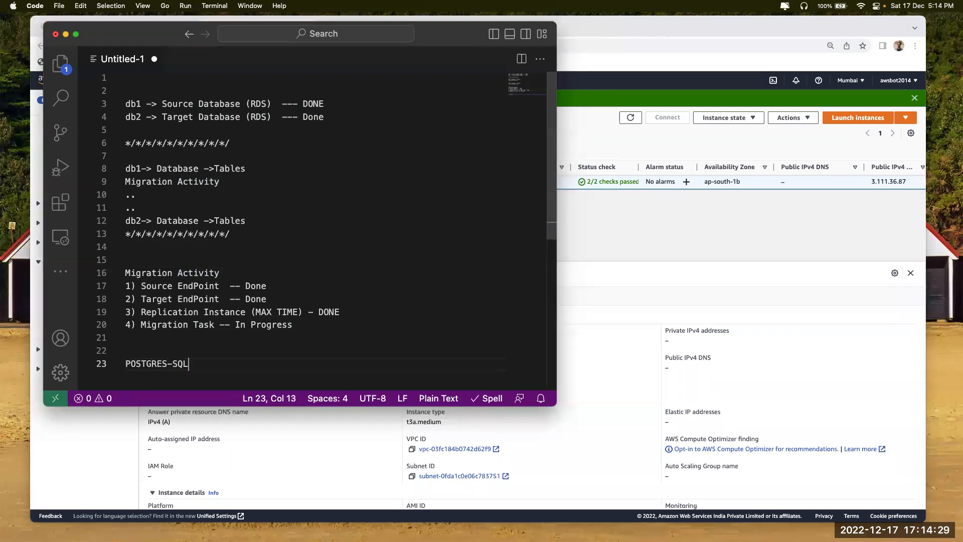
key("Return")
type("My")
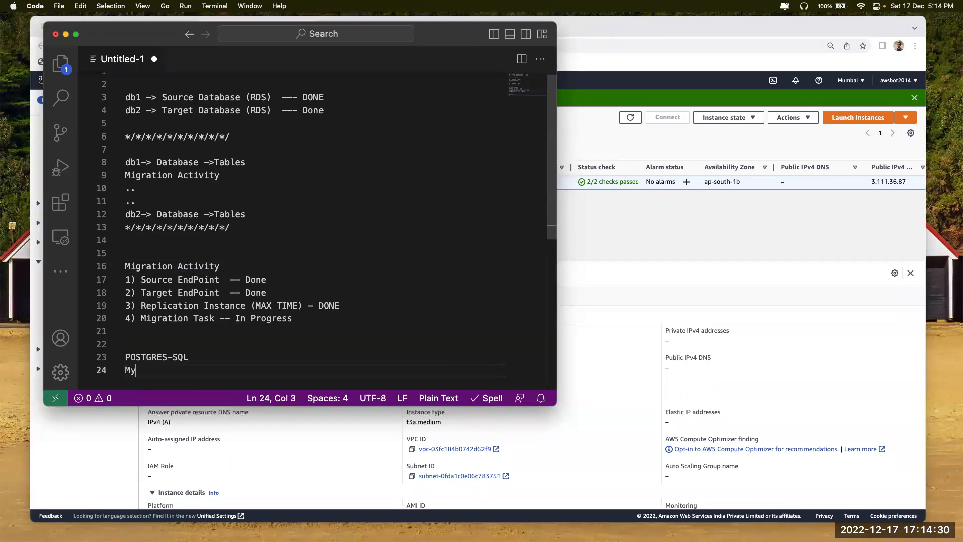
type("SQL")
key("Return")
type("M")
key("BackSpace")
type("MariaDB")
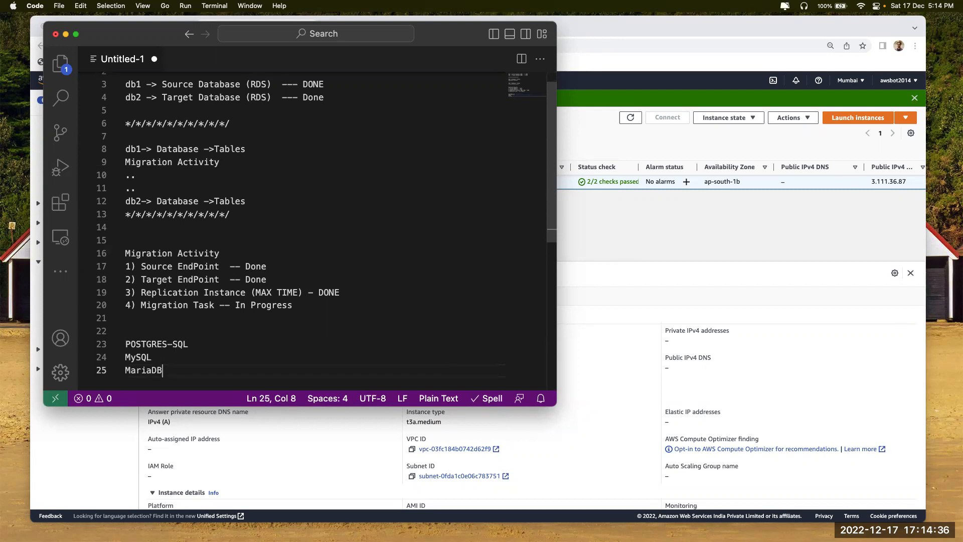
Remove the 'Instance state = running' filter and refresh until the terminated t3.medium mysql instance appears
left_click(618, 339)
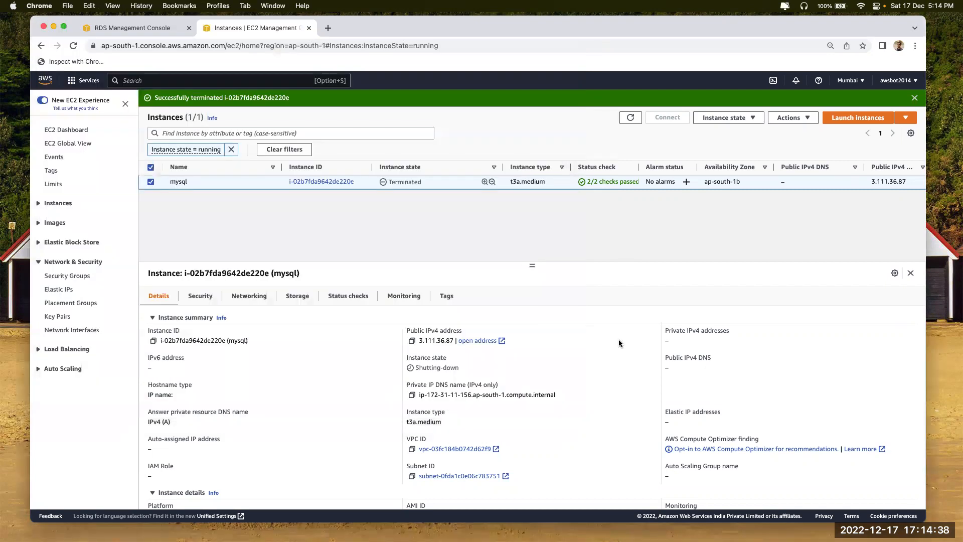
left_click(638, 118)
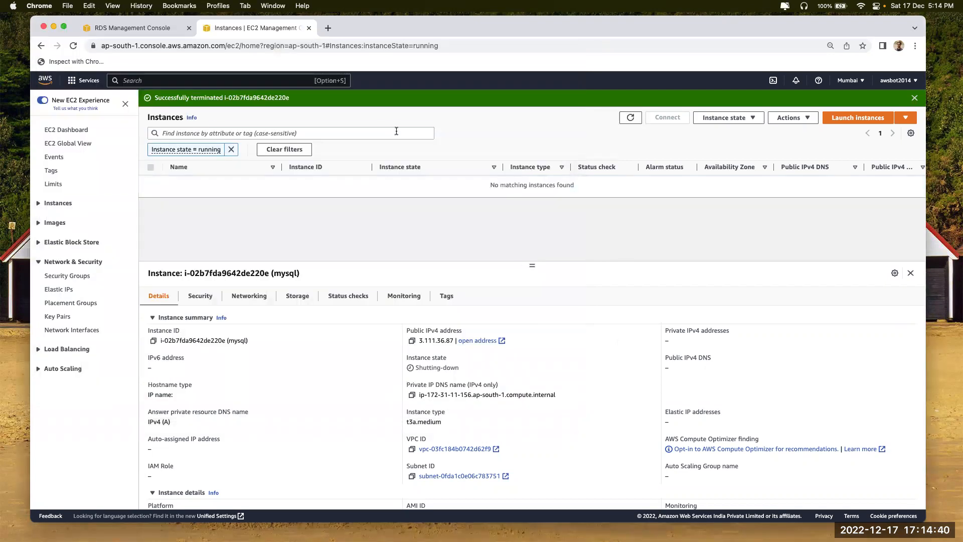
left_click(231, 149)
left_click(631, 118)
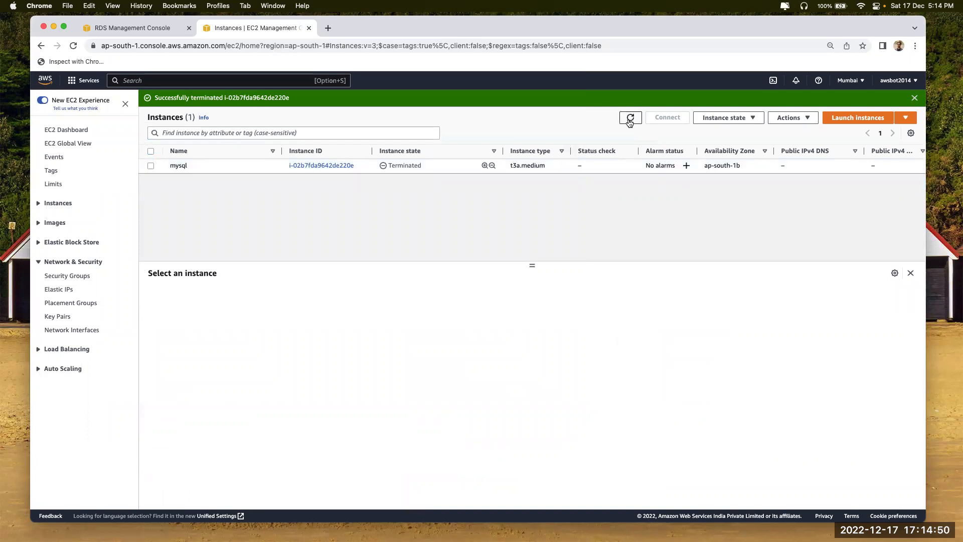
left_click(630, 119)
left_click(630, 120)
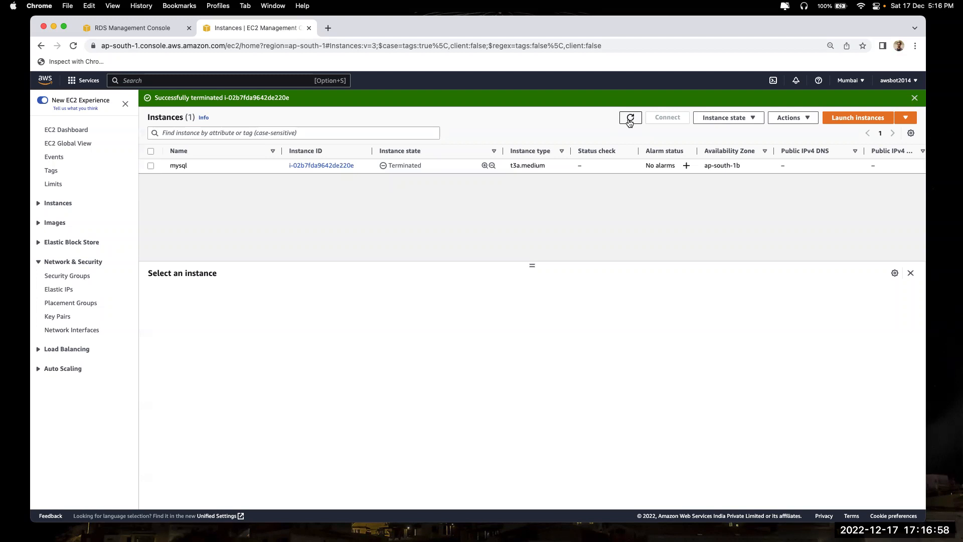
Search the console for 'direct' and open Direct Connect's empty Connections page
left_click(236, 80)
type("direct")
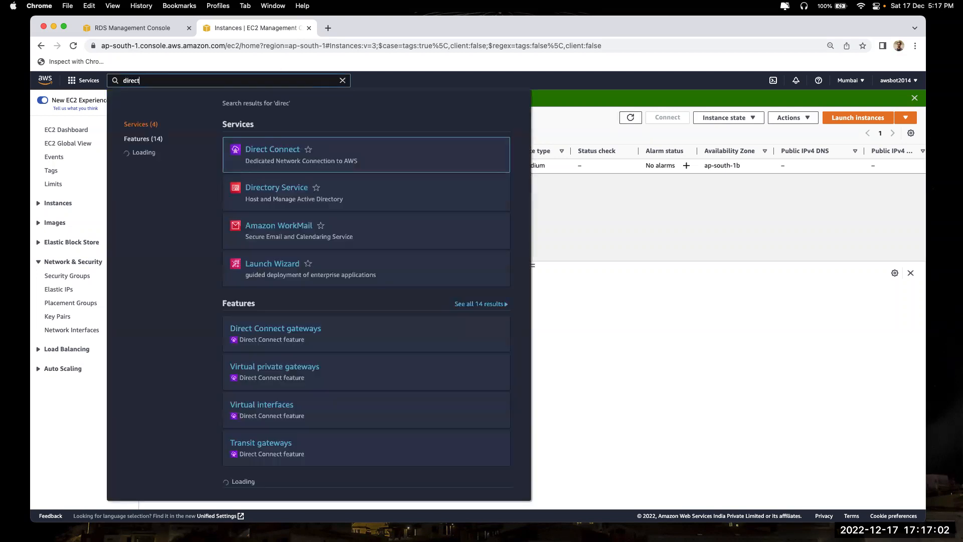
left_click(258, 154)
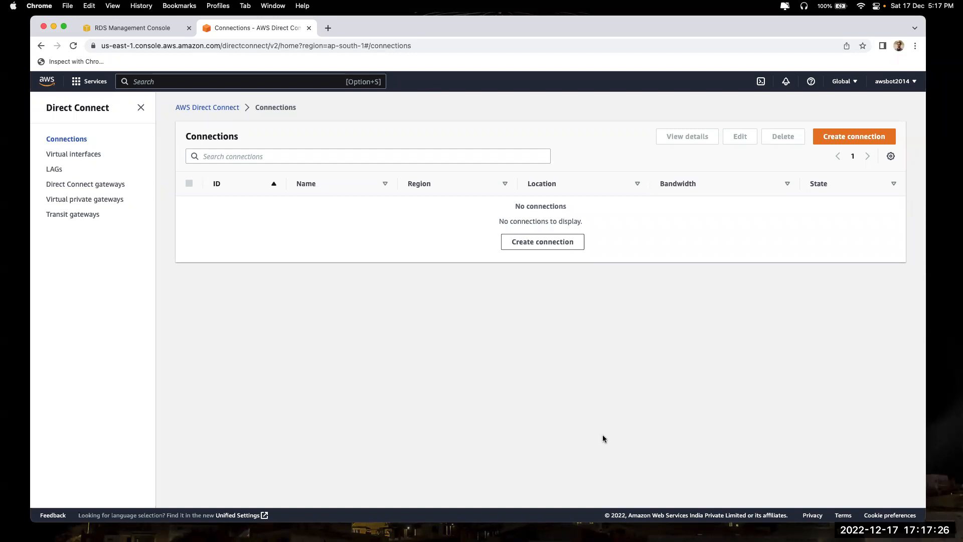
Search the console for 'local zone', then start a fresh browser tab
left_click(203, 83)
type("local zone")
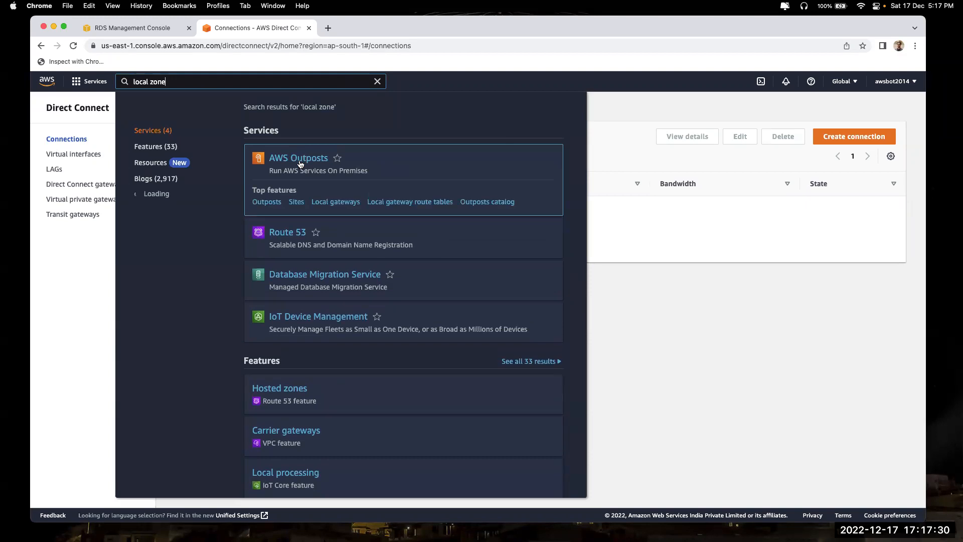
left_click(328, 27)
Web-search 'aws lcoal zone' and open the AWS Local Zones locations page
type("aws ")
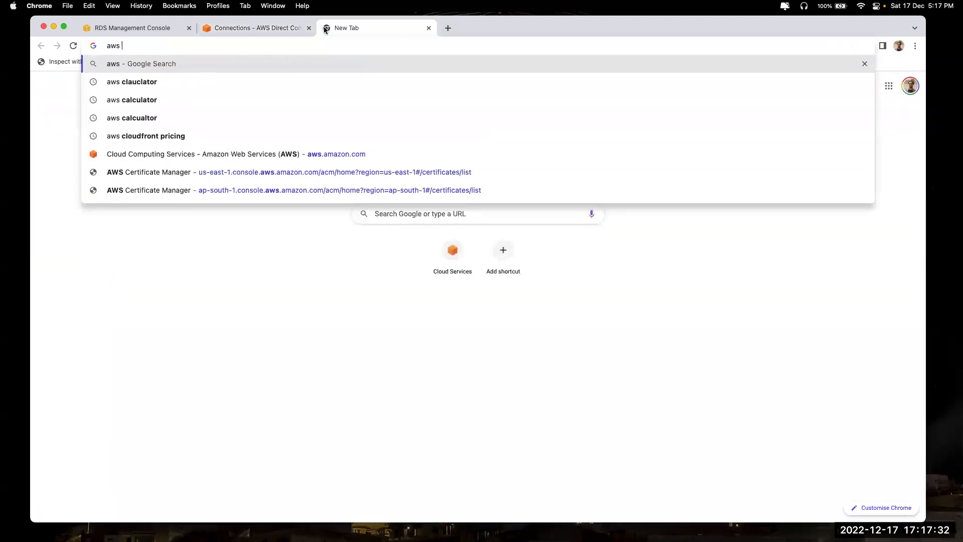
type("lcoal zone")
key("Return")
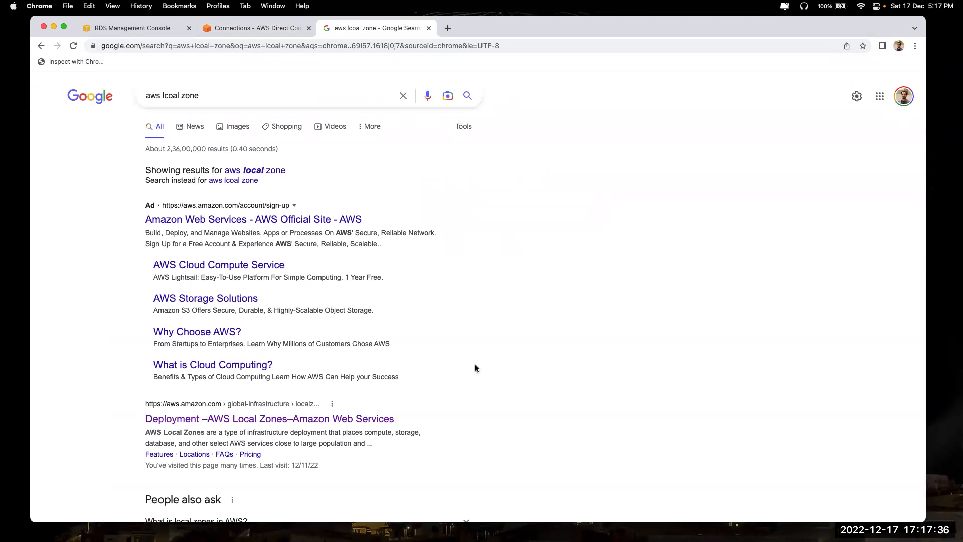
left_click(305, 421)
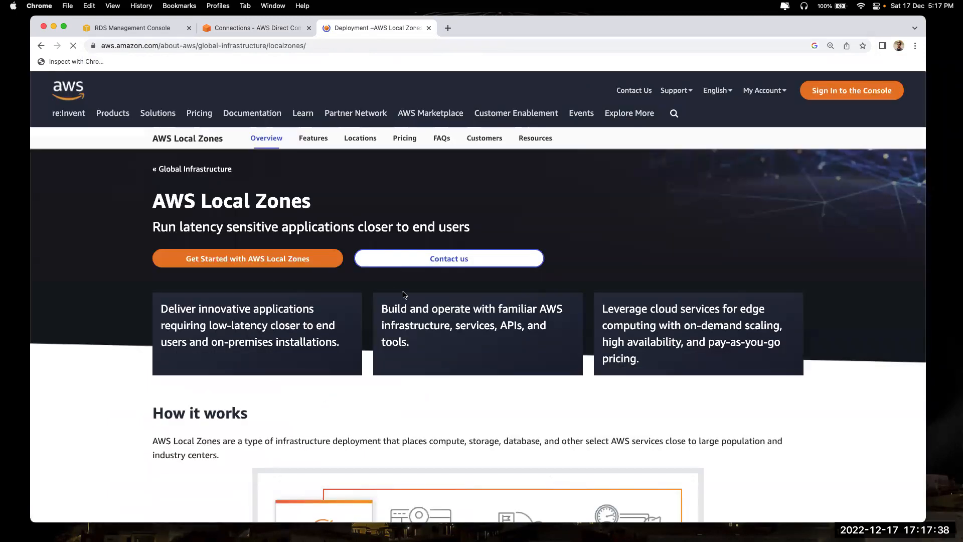
left_click(353, 135)
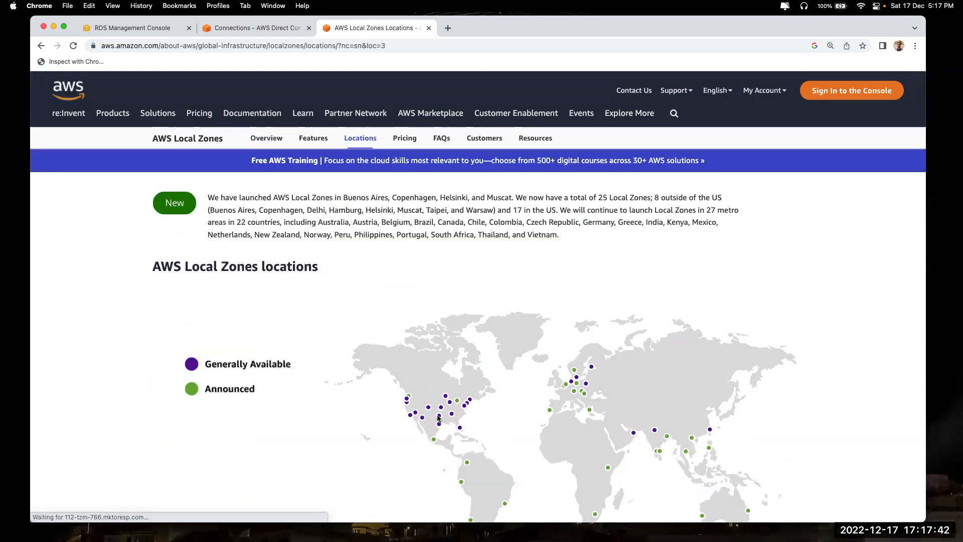
Look over the Local Zones locations map, then close that tab
scroll(438, 418, "up", 3)
scroll(437, 418, "up", 2)
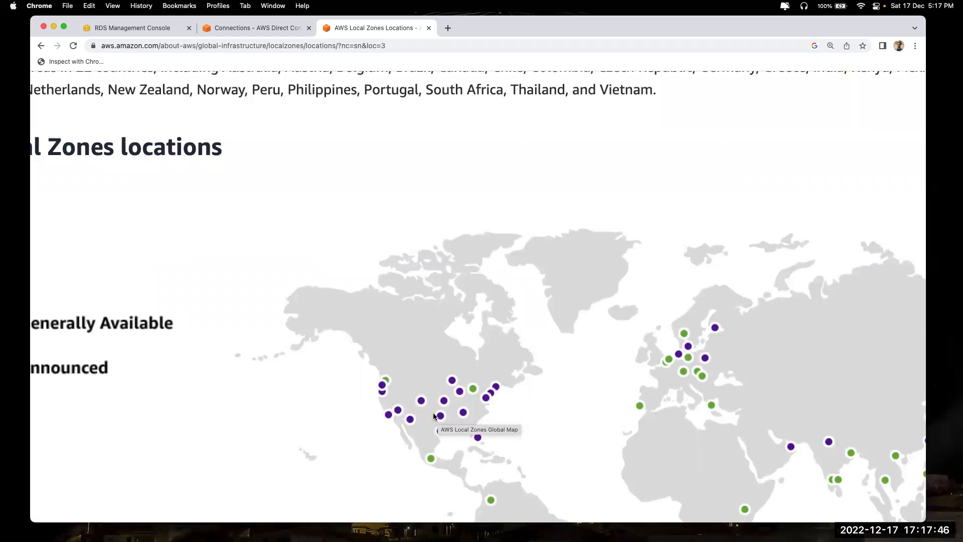
scroll(434, 416, "down", 5)
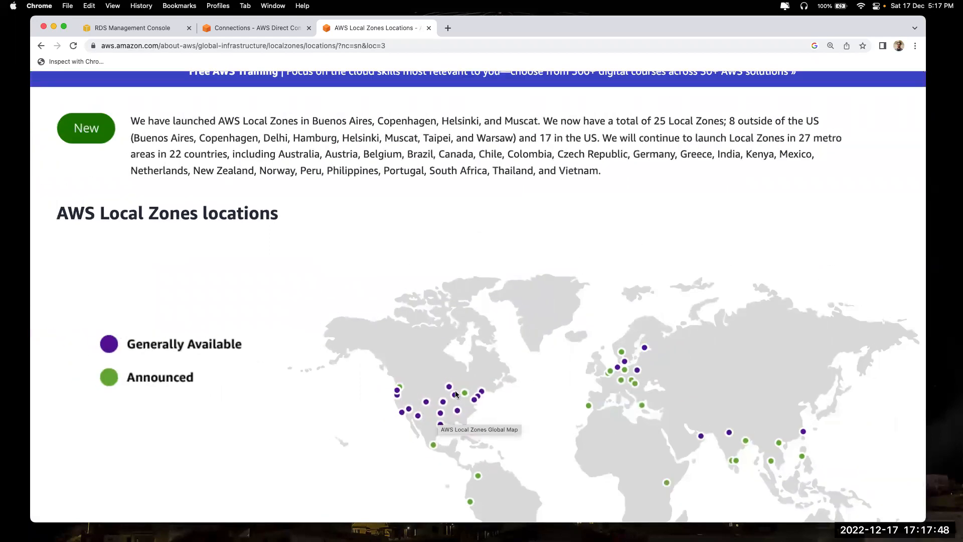
scroll(456, 394, "down", 2)
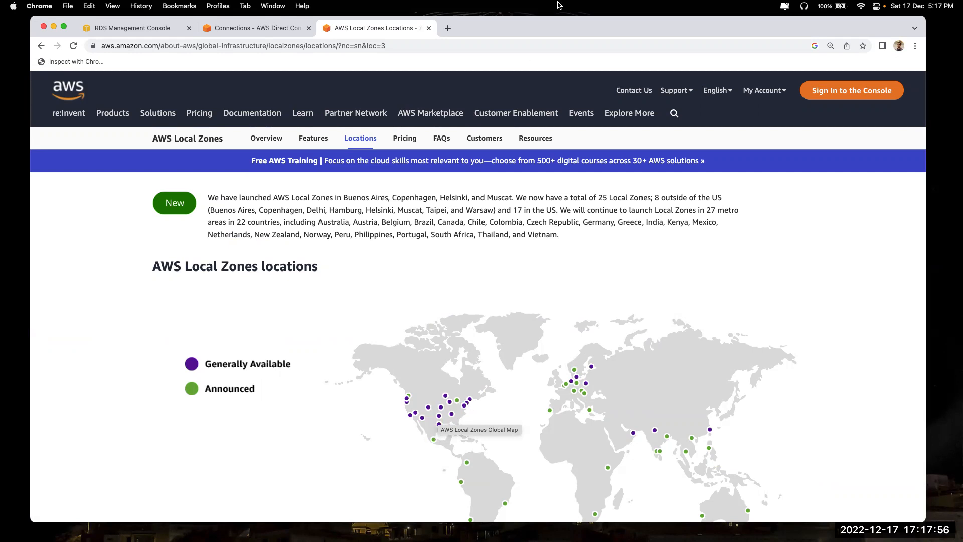
left_click(428, 28)
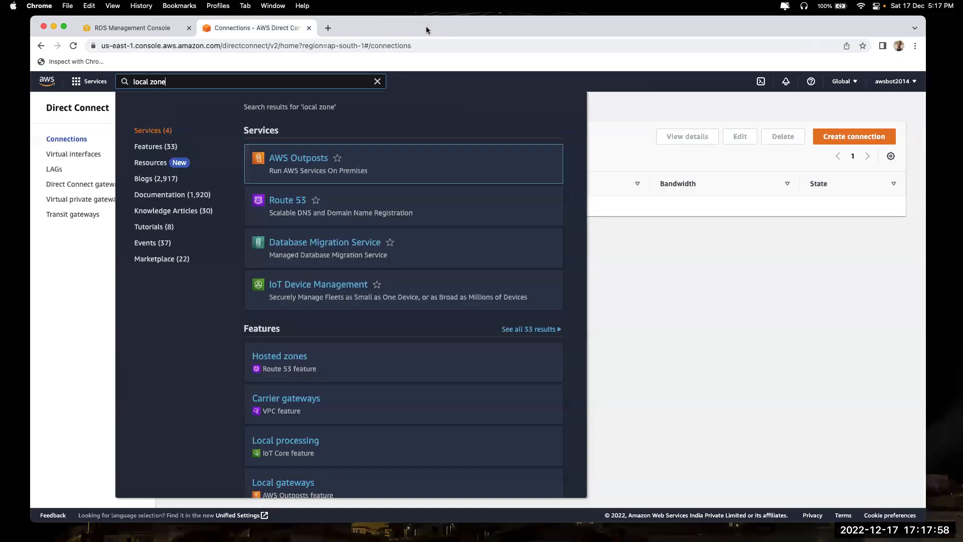